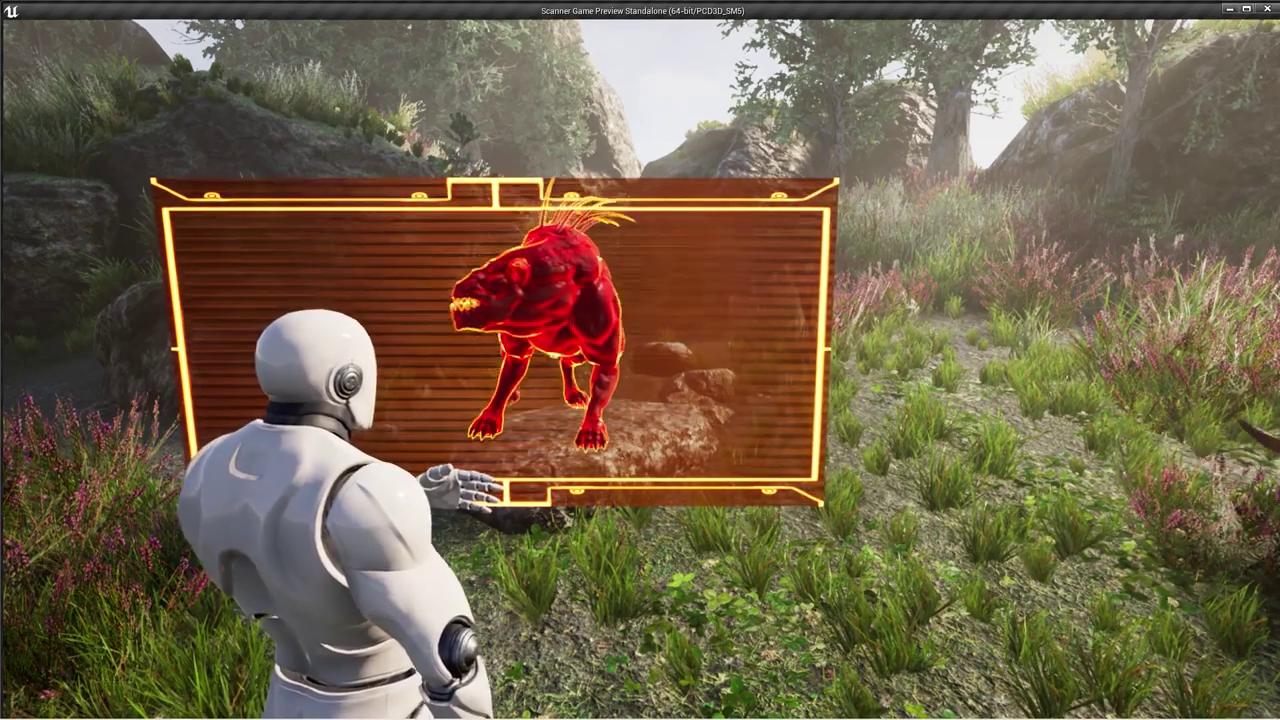
- Test the handheld hologram scanner in the standalone preview by toggling it and scanning the ripper dogs around the environment
{"action": "key", "text": "f"}
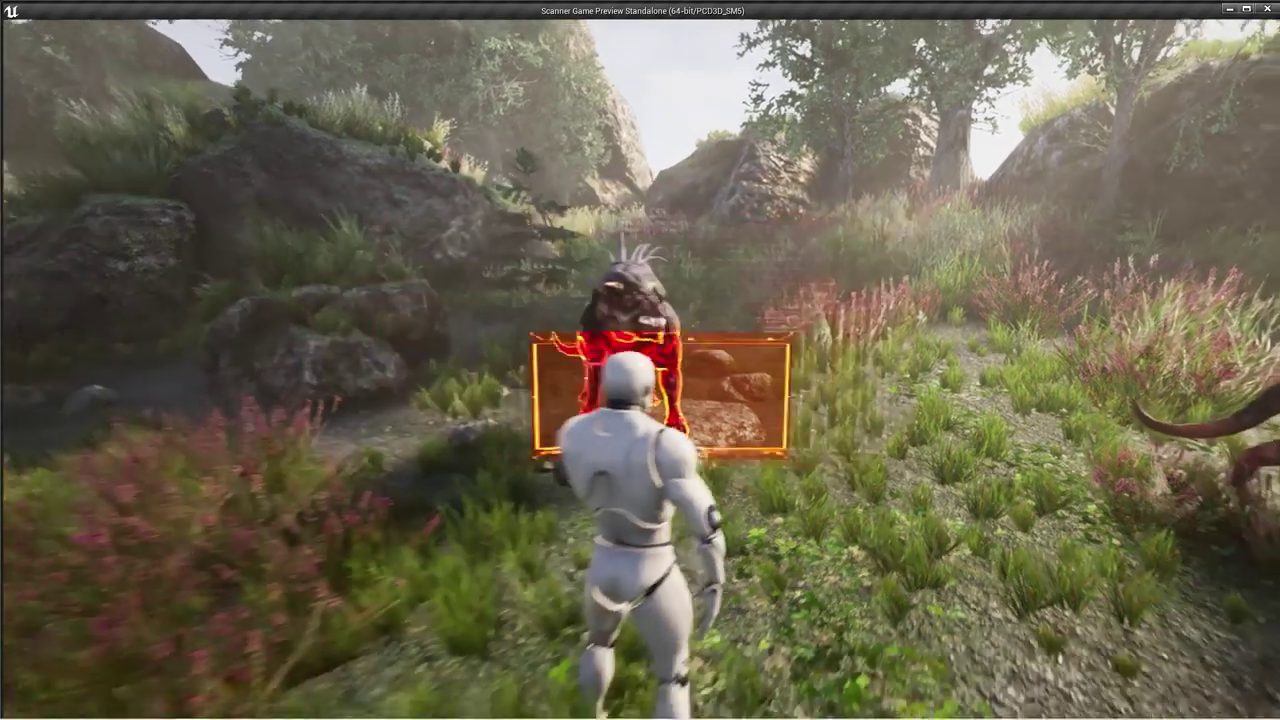
{"action": "key", "text": "f"}
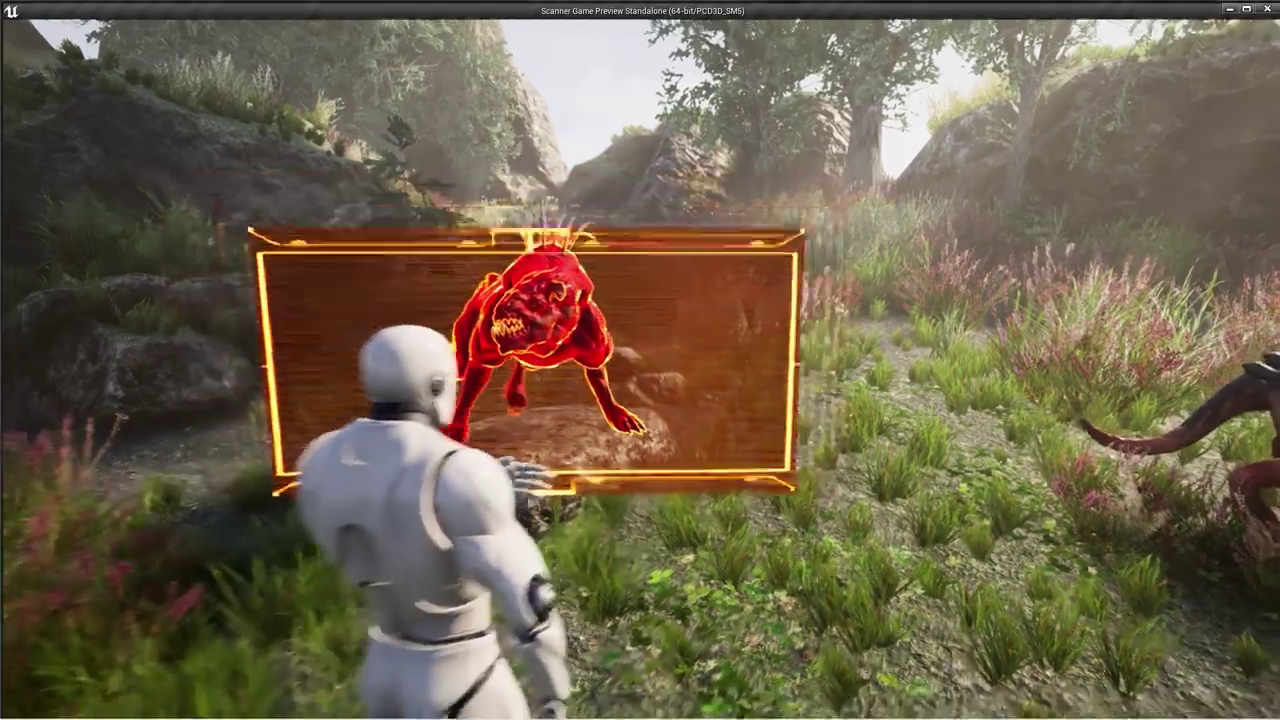
{"action": "key", "text": "f"}
{"action": "key", "text": "w"}
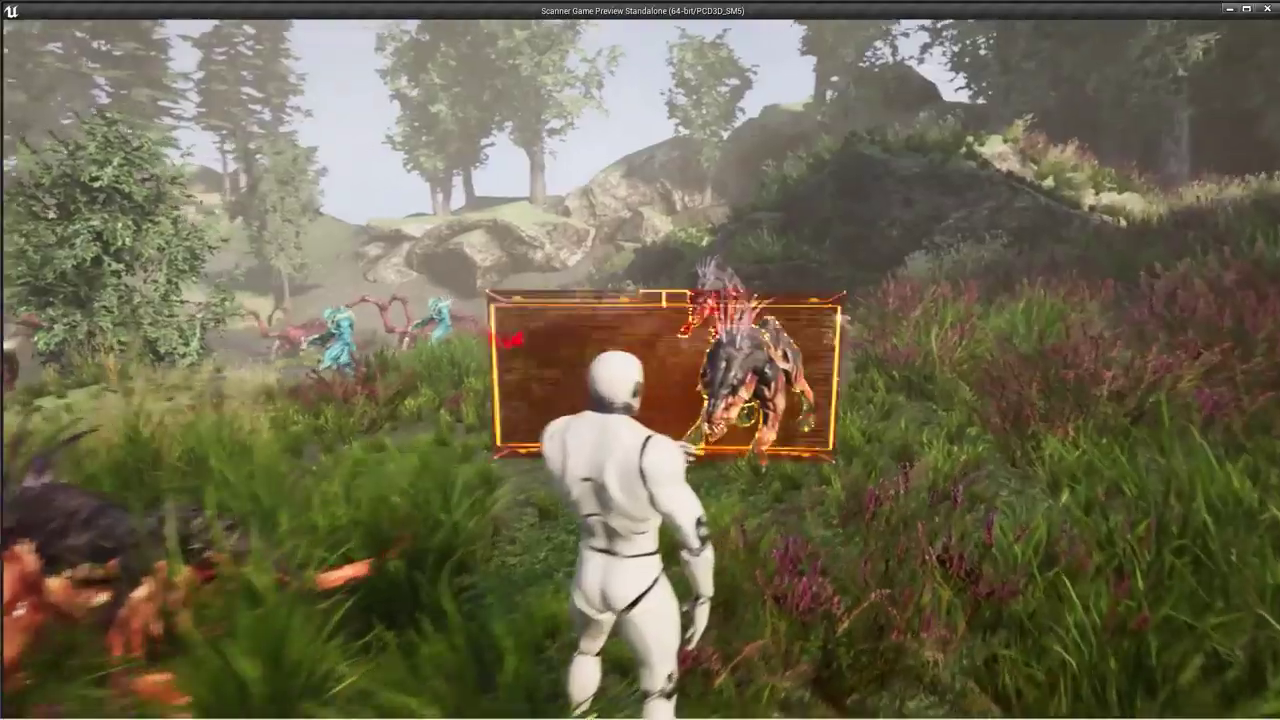
{"action": "key", "text": "w"}
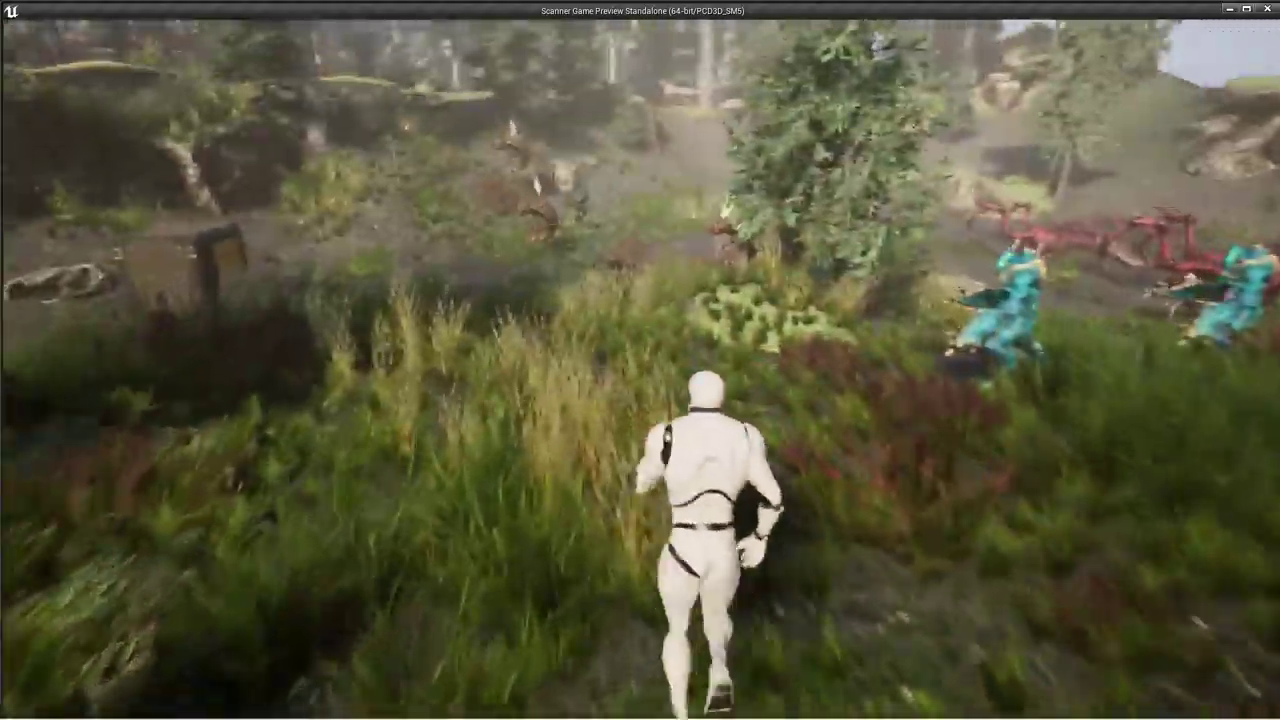
{"action": "key", "text": "w"}
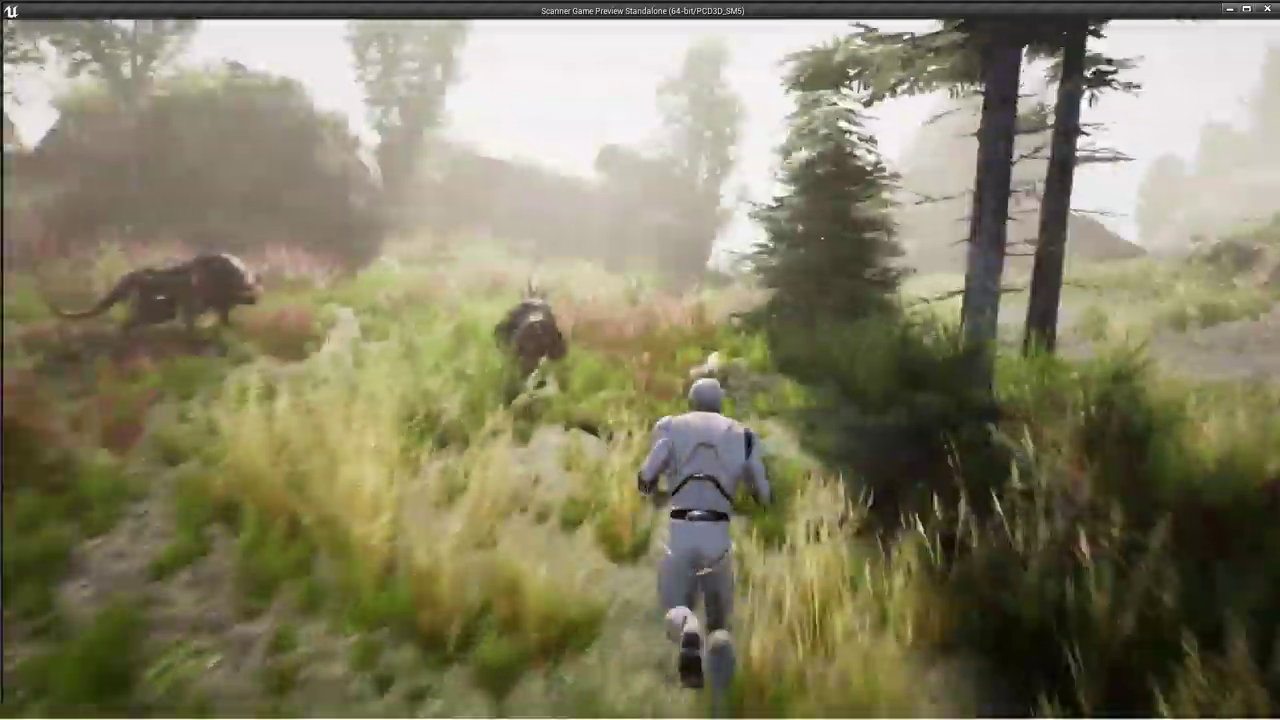
{"action": "key", "text": "e"}
{"action": "key", "text": "w"}
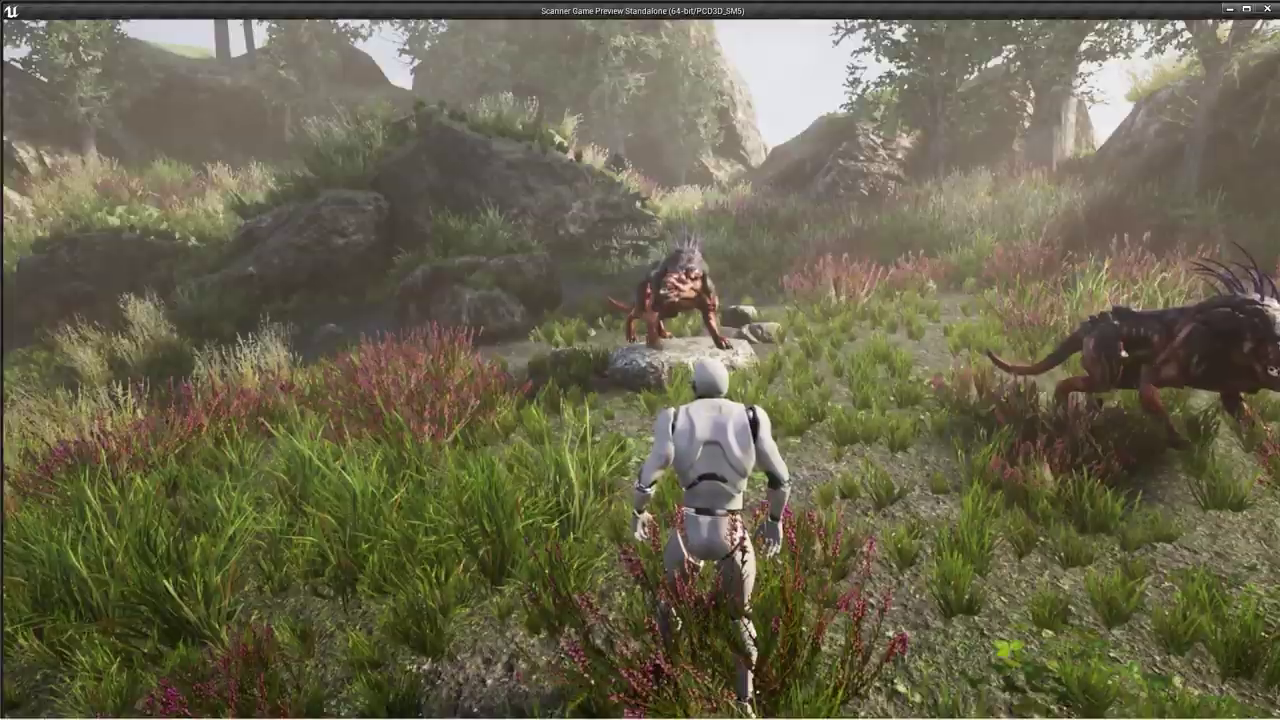
{"action": "key", "text": "w"}
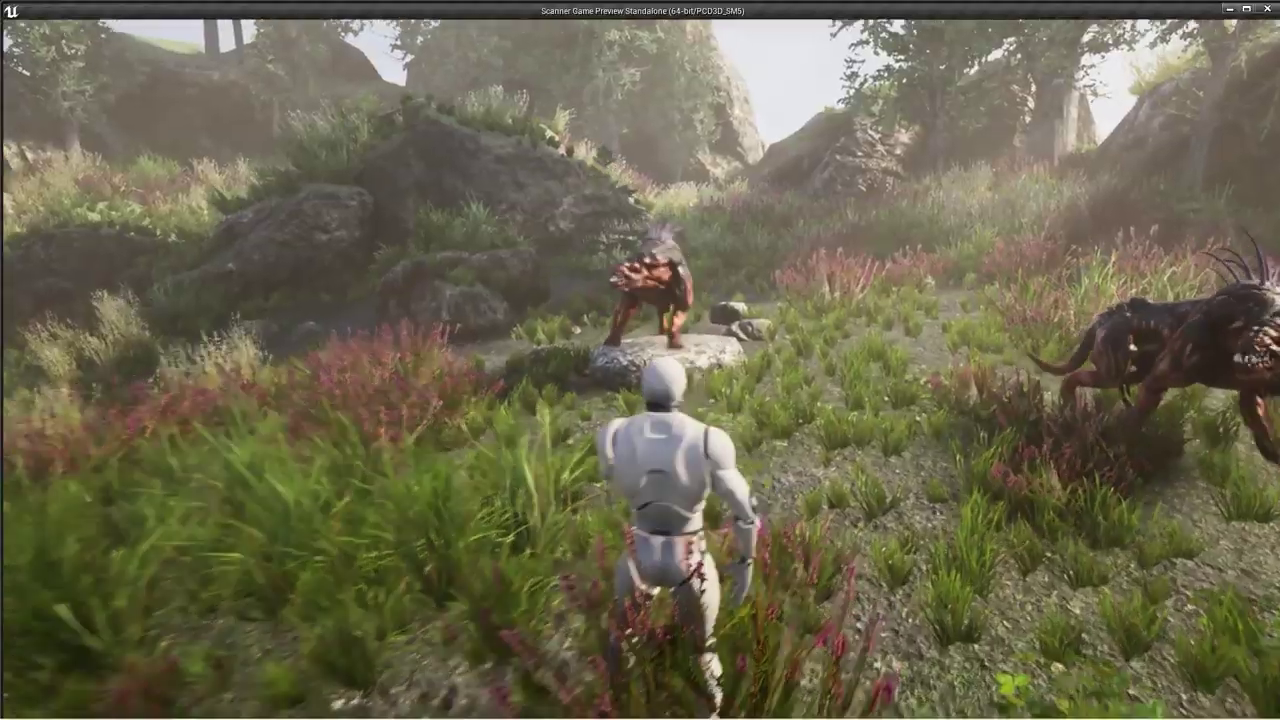
{"action": "key", "text": "e"}
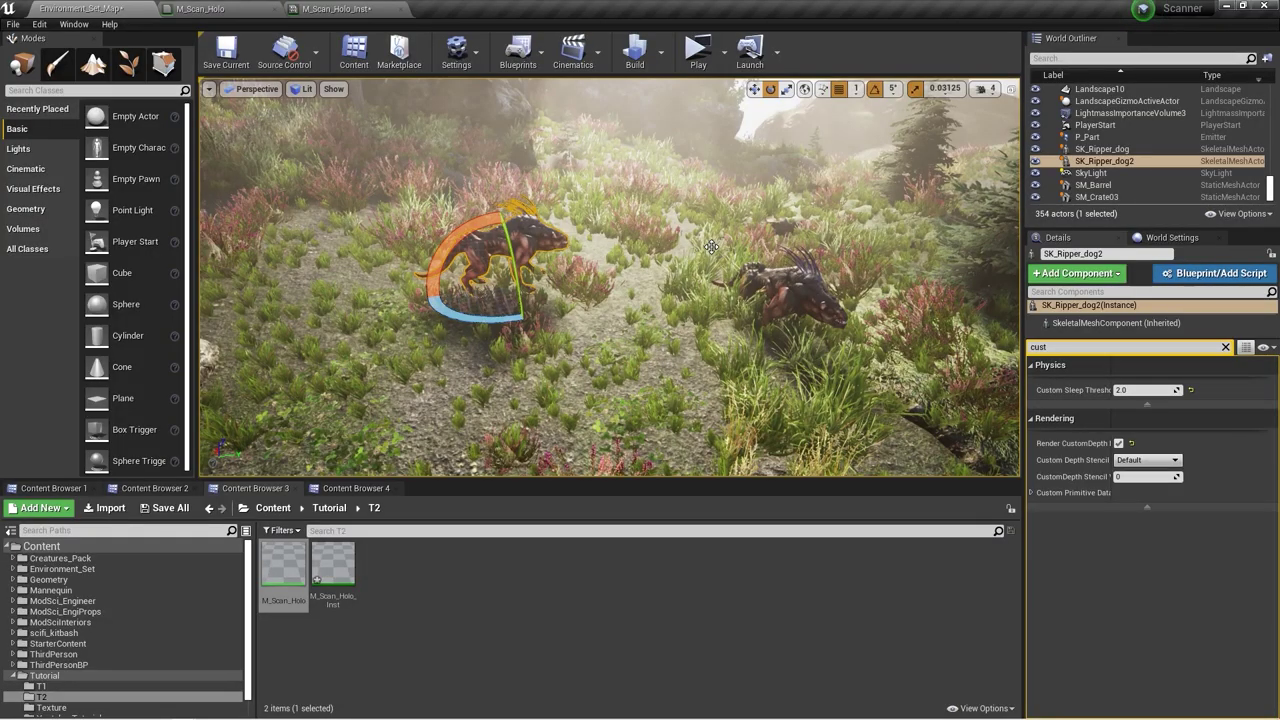
- Set the CustomDepth Stencil Value of SK_Ripper_dog2 to 1
{"action": "key", "text": "w"}
{"action": "right_click_drag", "start_coordinate": [606, 269], "coordinate": [592, 248]}
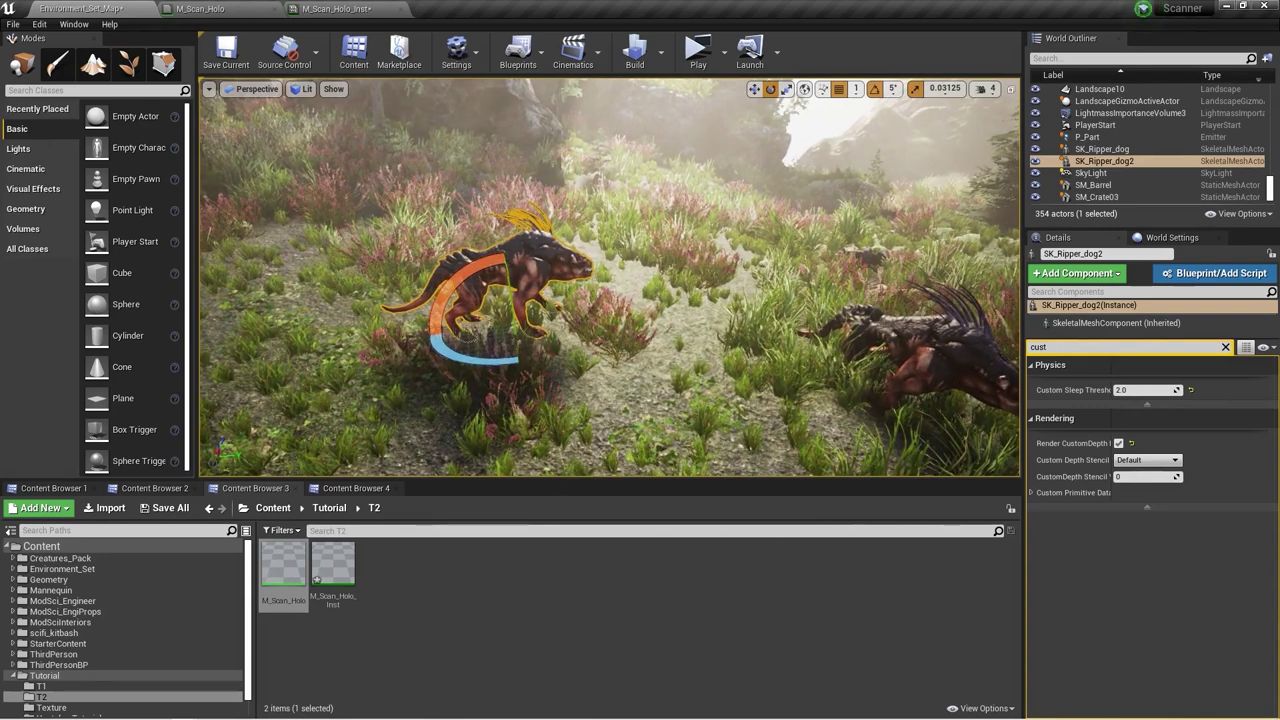
{"action": "left_click", "coordinate": [1127, 476]}
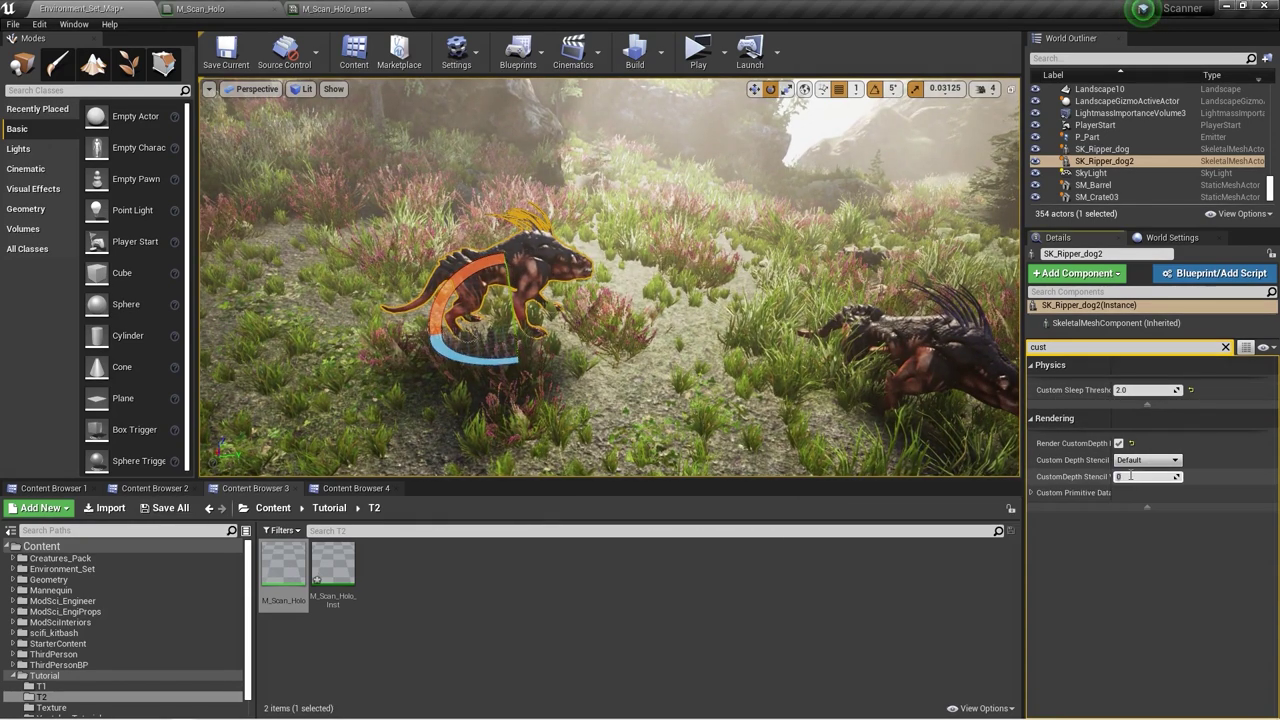
{"action": "type", "text": "2"}
{"action": "key", "text": "Return"}
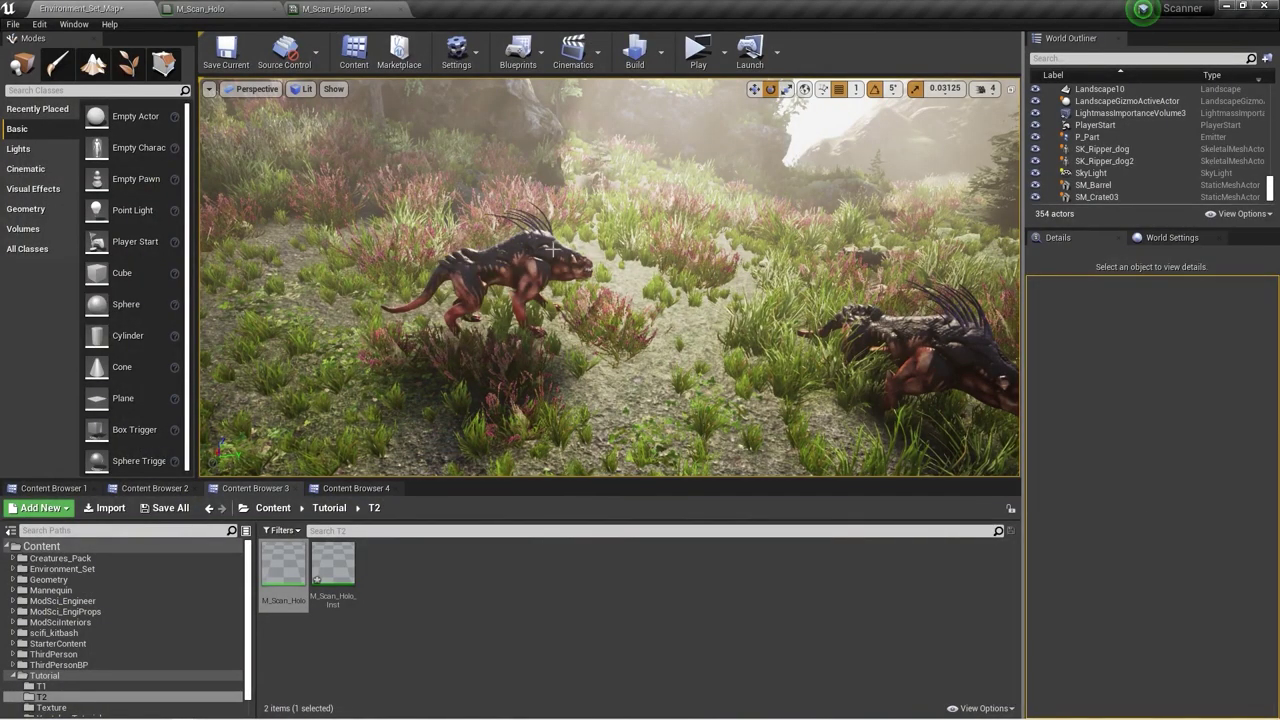
- Scan SK_Ripper_dog2 in the standalone preview and review its custom depth settings in the level
{"action": "left_click", "coordinate": [553, 249]}
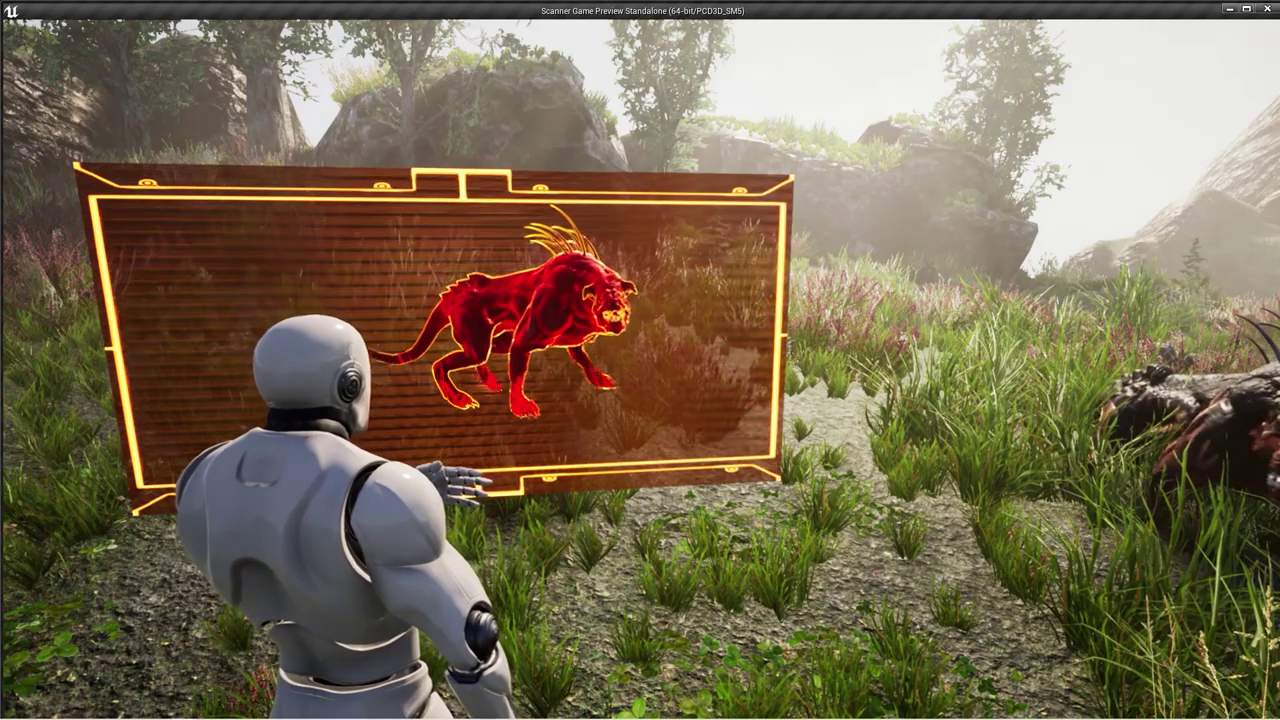
{"action": "key", "text": "w"}
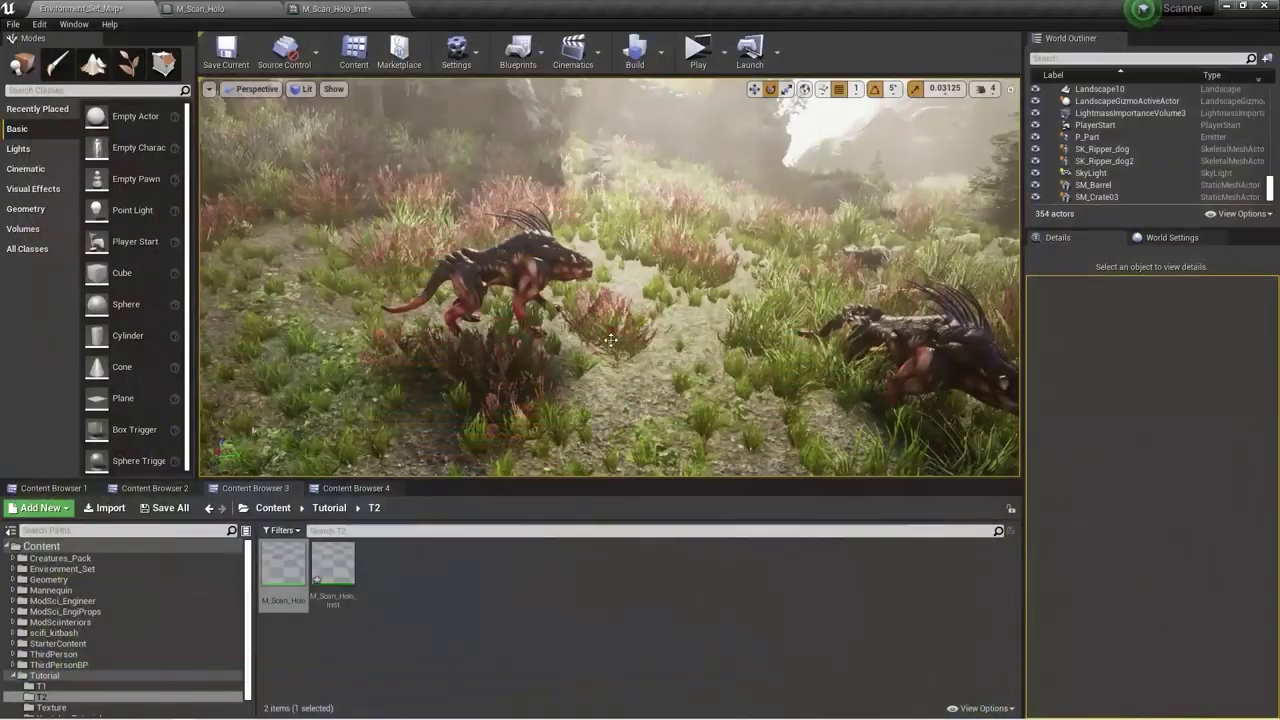
{"action": "left_click", "coordinate": [535, 258]}
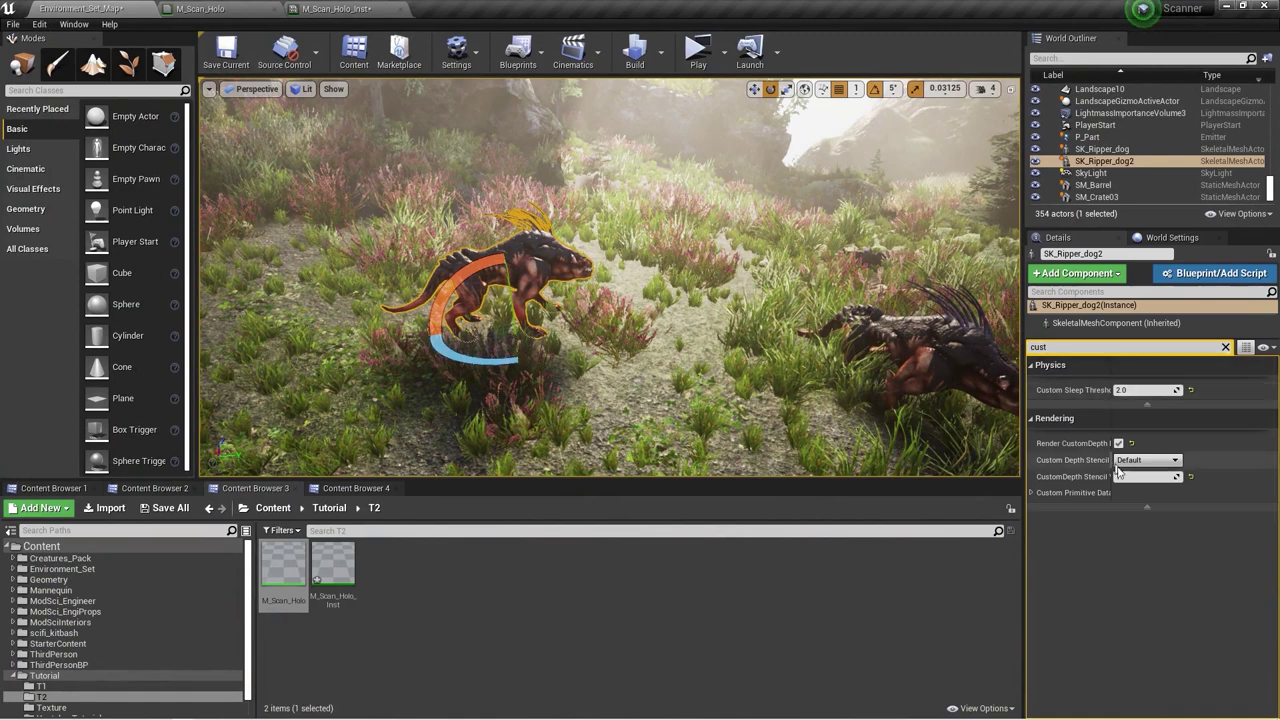
{"action": "right_click_drag", "start_coordinate": [658, 238], "coordinate": [633, 237]}
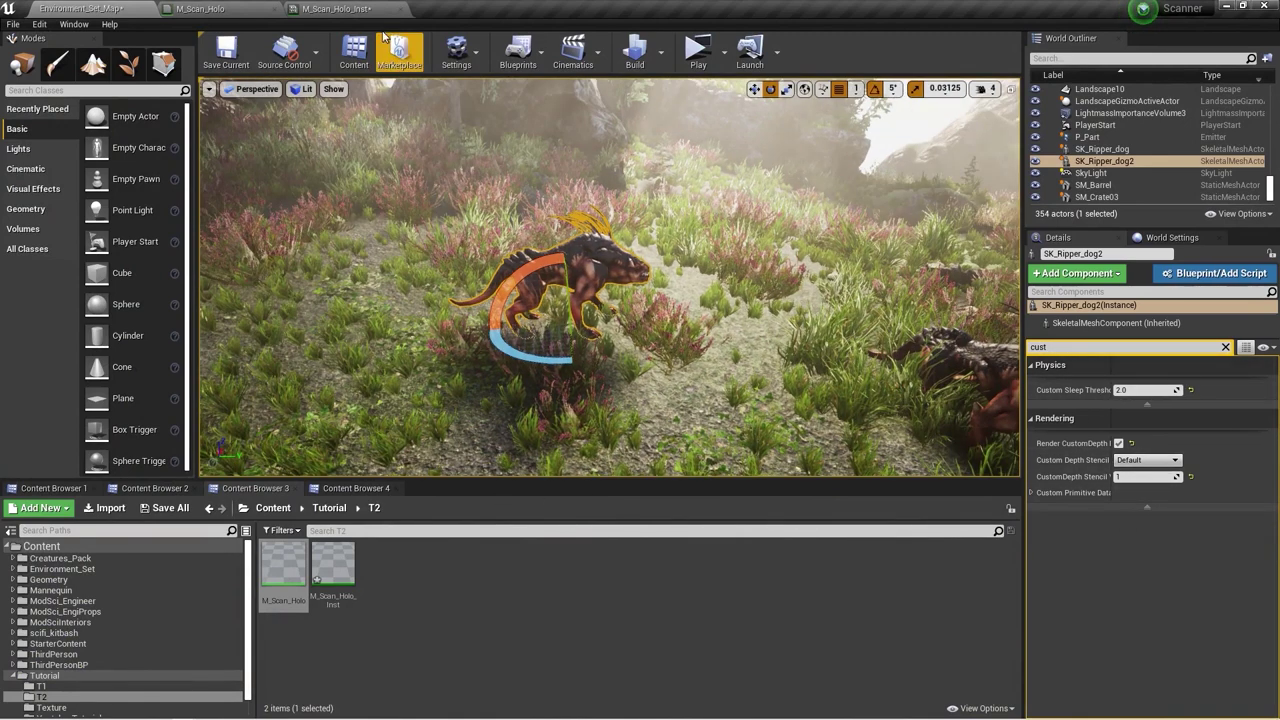
- Undock the M_Scan_Holo_Inst material instance into a floating window over the level, with the dog on the rock in view
{"action": "left_click_drag", "start_coordinate": [364, 8], "coordinate": [808, 272]}
{"action": "left_click_drag", "start_coordinate": [808, 272], "coordinate": [793, 288]}
{"action": "left_click", "coordinate": [81, 9]}
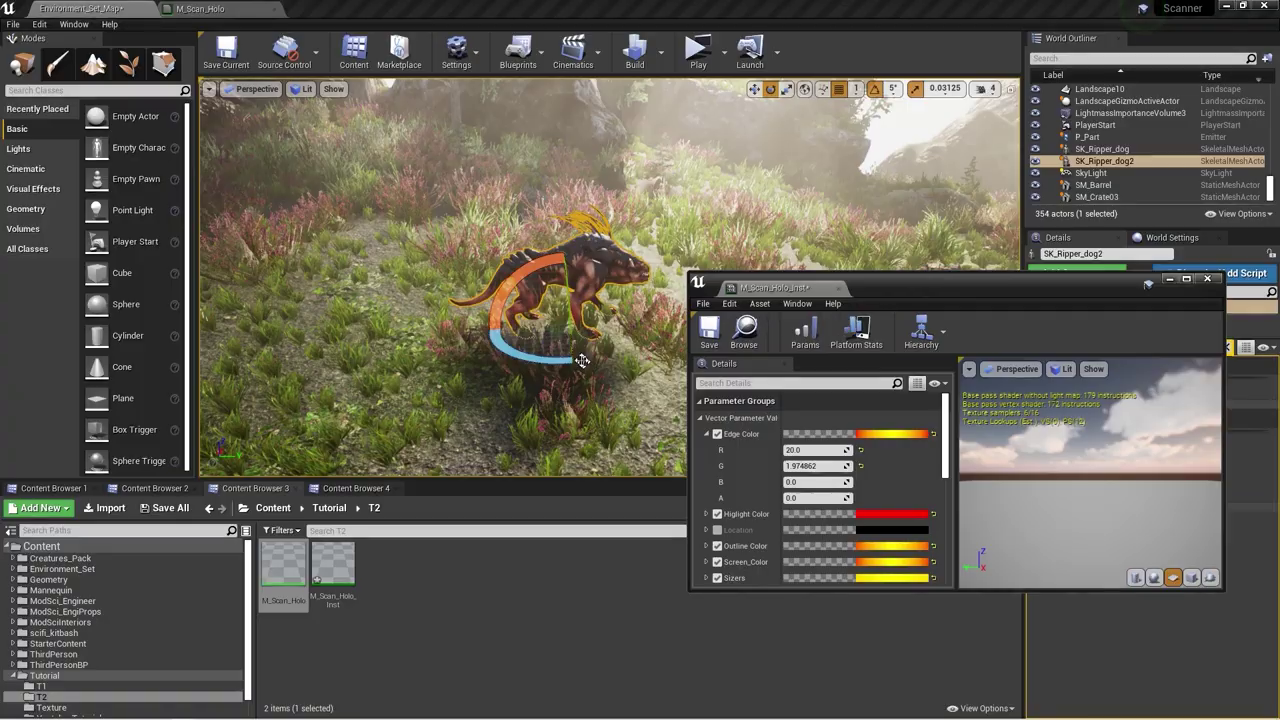
{"action": "key", "text": "w"}
{"action": "right_click_drag", "start_coordinate": [582, 361], "coordinate": [500, 362]}
- Change both the Outline Color and the Screen_Color of M_Scan_Holo_Inst to a cyan-green
{"action": "scroll", "coordinate": [835, 480], "scroll_direction": "down", "scroll_amount": 2}
{"action": "scroll", "coordinate": [829, 502], "scroll_direction": "down", "scroll_amount": 1}
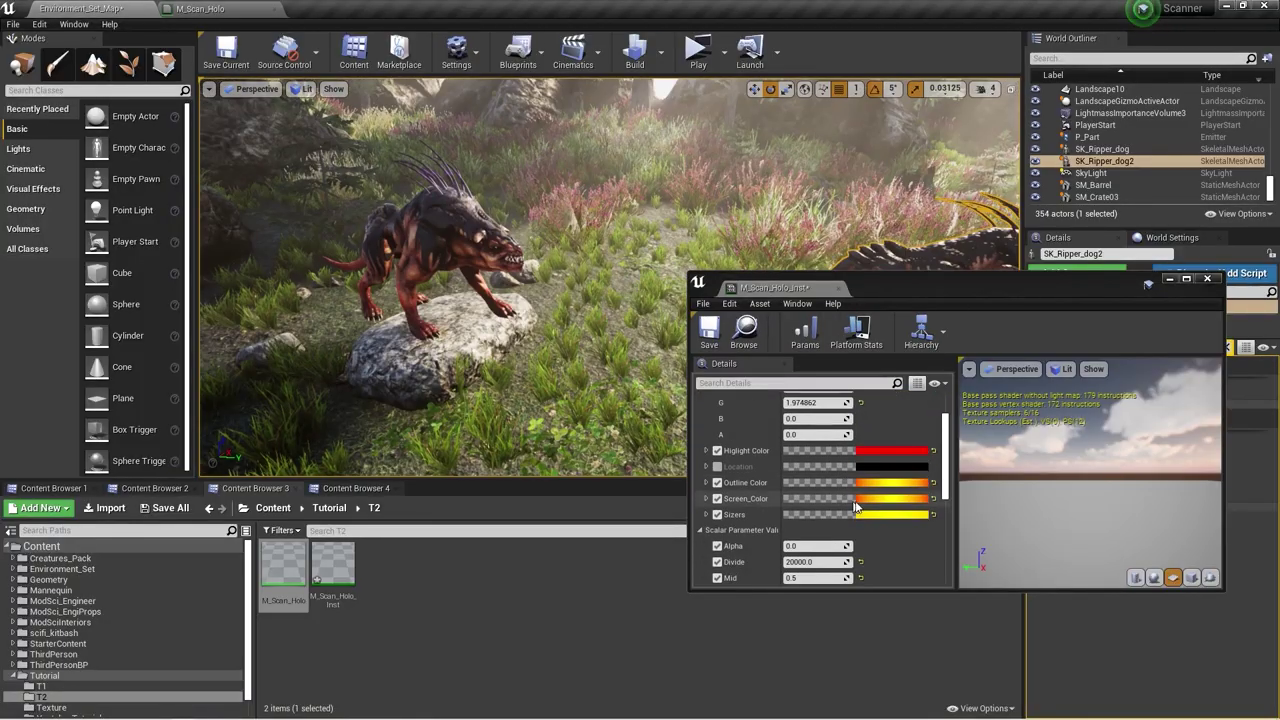
{"action": "left_click", "coordinate": [877, 487]}
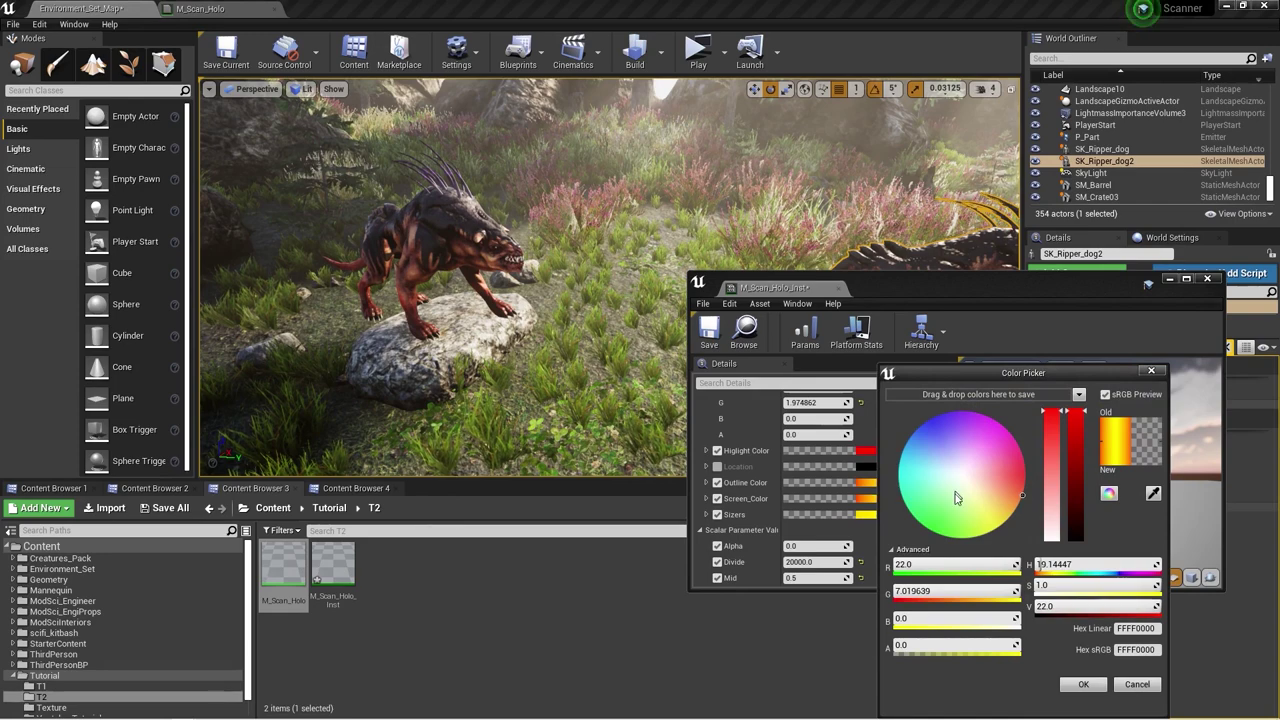
{"action": "left_click_drag", "start_coordinate": [955, 497], "coordinate": [918, 542]}
{"action": "left_click", "coordinate": [1083, 684]}
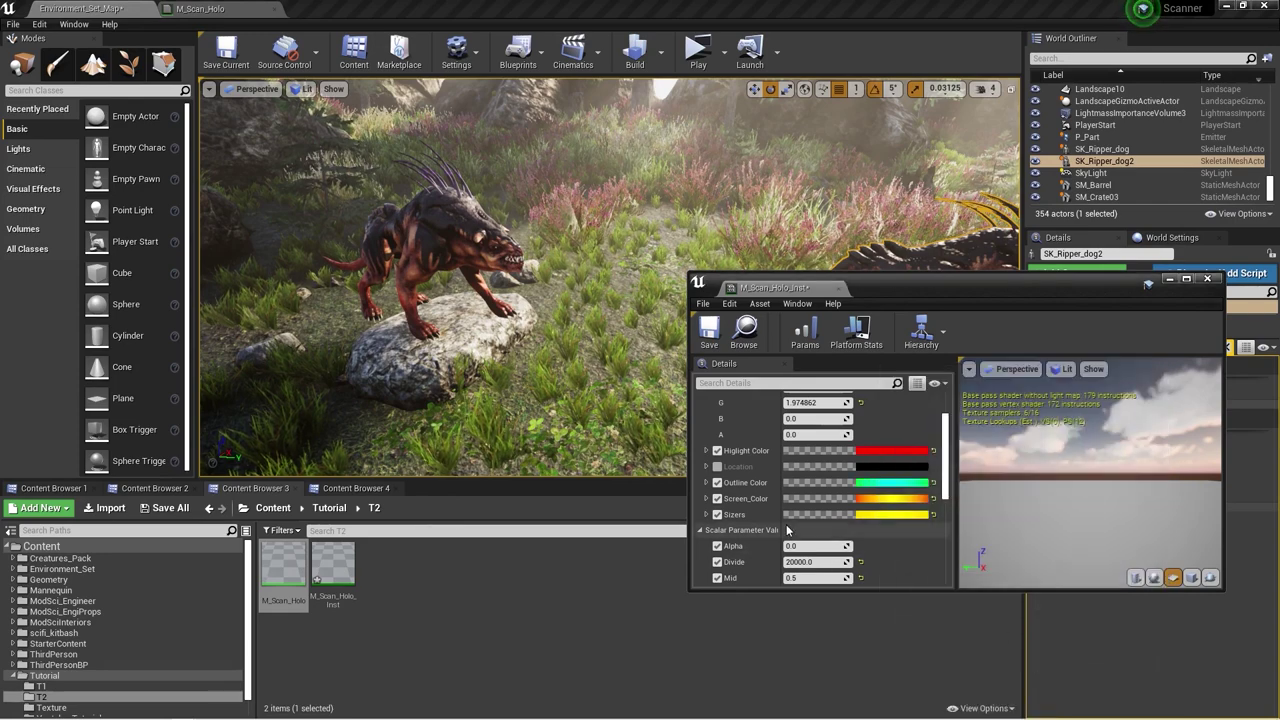
{"action": "left_click", "coordinate": [868, 506]}
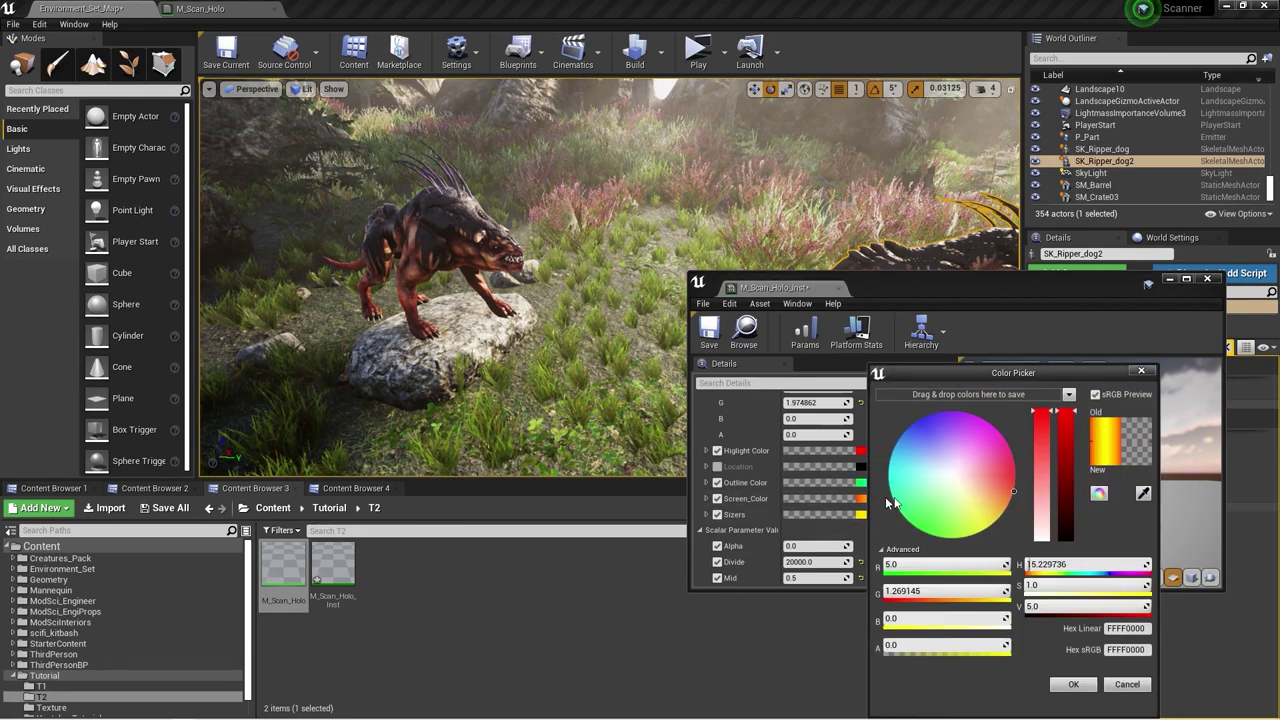
{"action": "left_click_drag", "start_coordinate": [893, 503], "coordinate": [903, 540]}
{"action": "left_click", "coordinate": [1066, 683]}
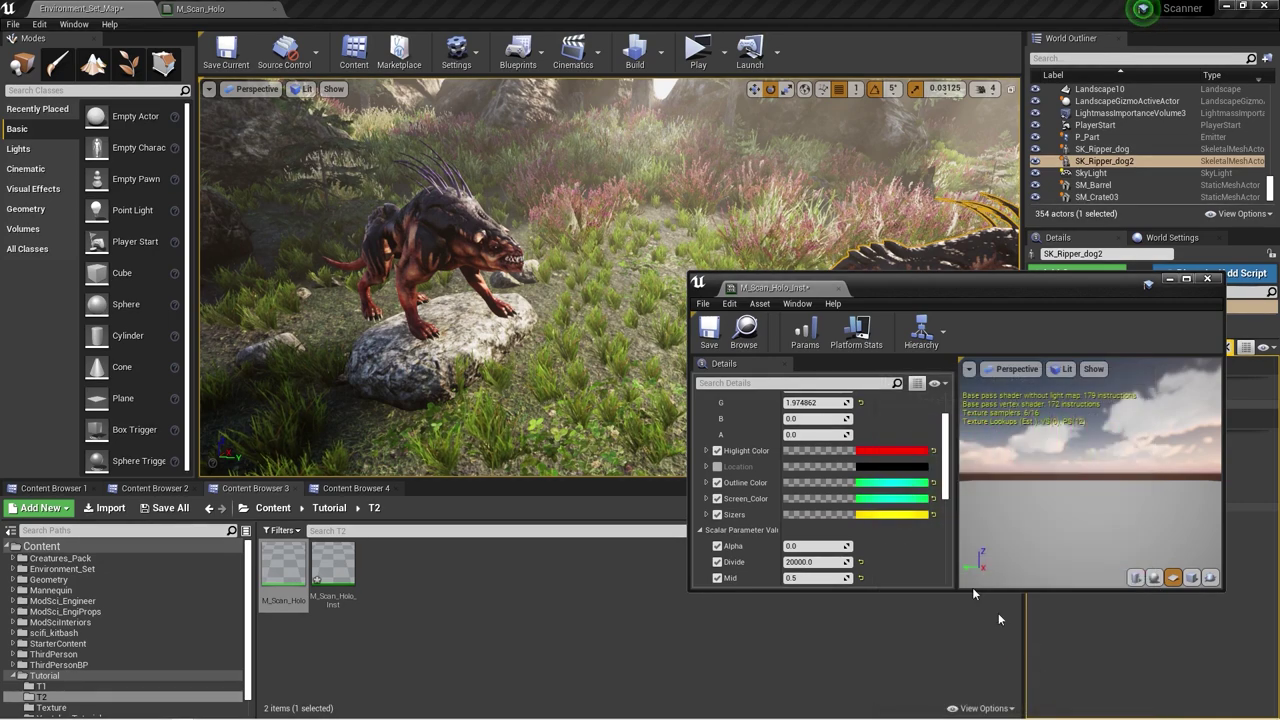
- Change the Higlight Color of M_Scan_Holo_Inst to blue and its Edge Color to purple
{"action": "scroll", "coordinate": [875, 472], "scroll_direction": "up", "scroll_amount": 1}
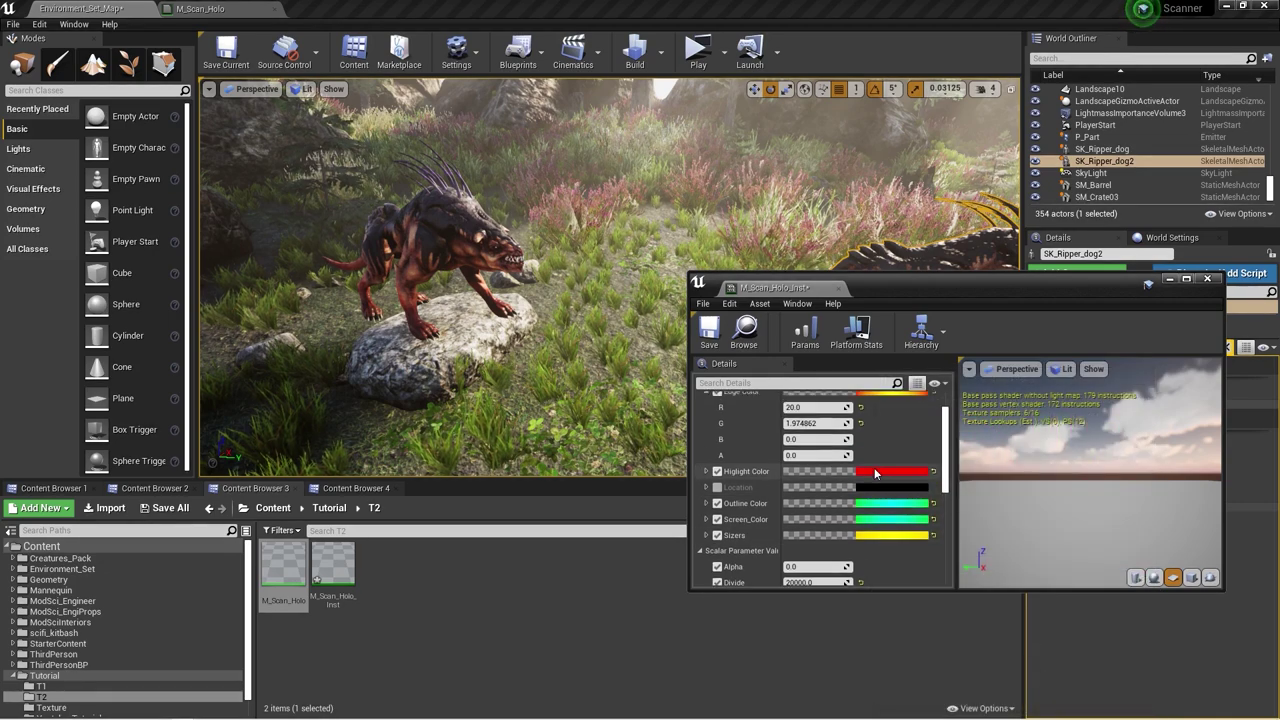
{"action": "left_click", "coordinate": [875, 471]}
{"action": "left_click", "coordinate": [916, 426]}
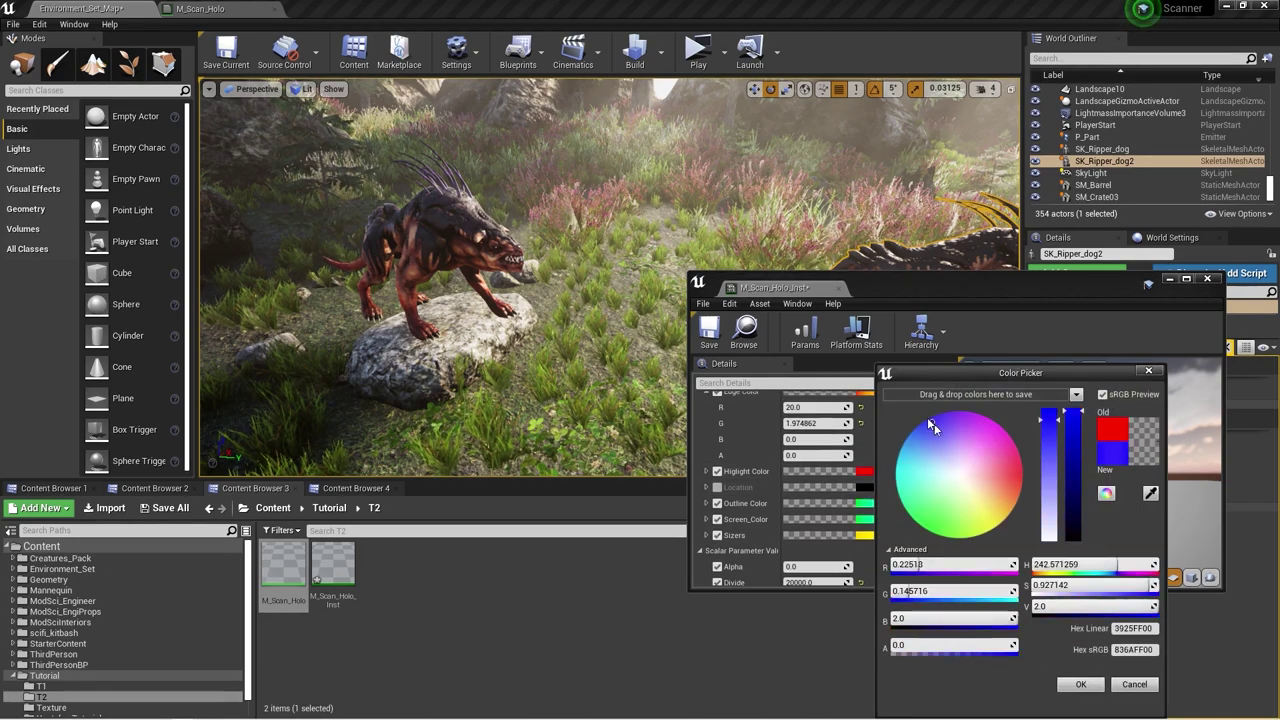
{"action": "left_click", "coordinate": [1080, 684]}
{"action": "scroll", "coordinate": [891, 490], "scroll_direction": "up", "scroll_amount": 2}
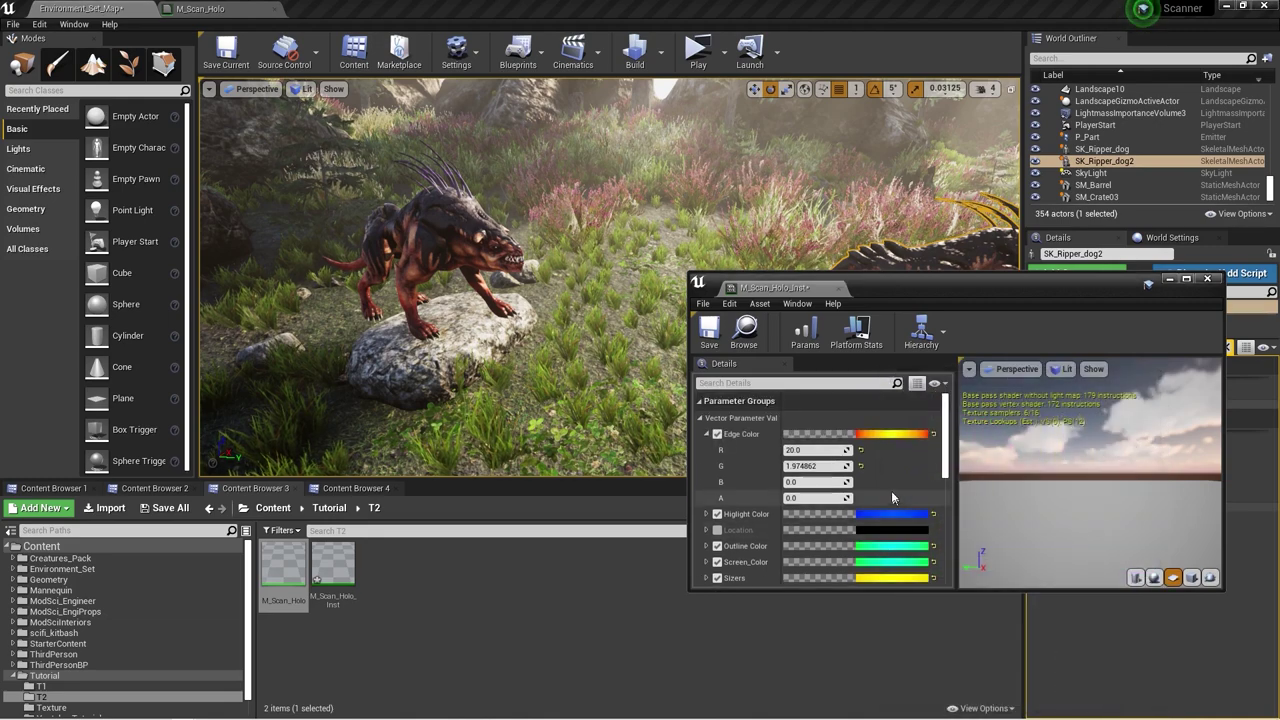
{"action": "left_click", "coordinate": [885, 435]}
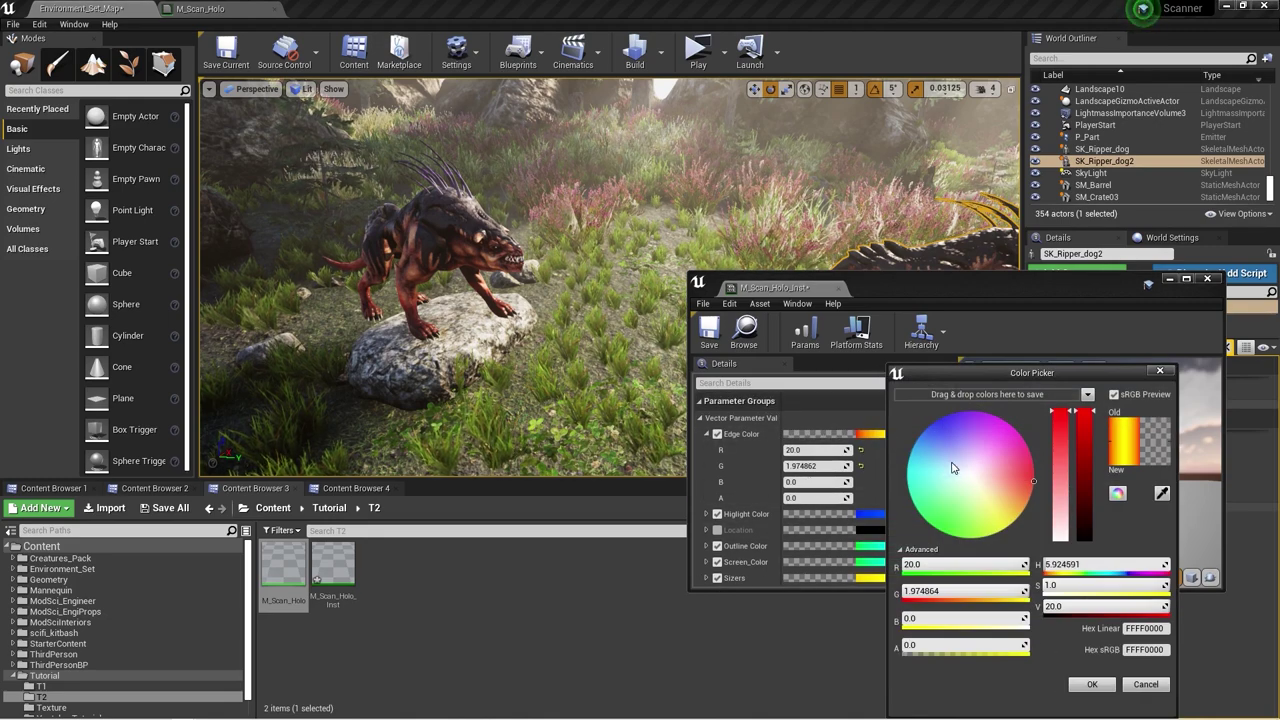
{"action": "mouse_move", "coordinate": [971, 471]}
{"action": "left_mouse_down"}
{"action": "mouse_move", "coordinate": [1022, 434]}
{"action": "mouse_move", "coordinate": [988, 394]}
{"action": "mouse_move", "coordinate": [959, 397]}
{"action": "left_mouse_up"}
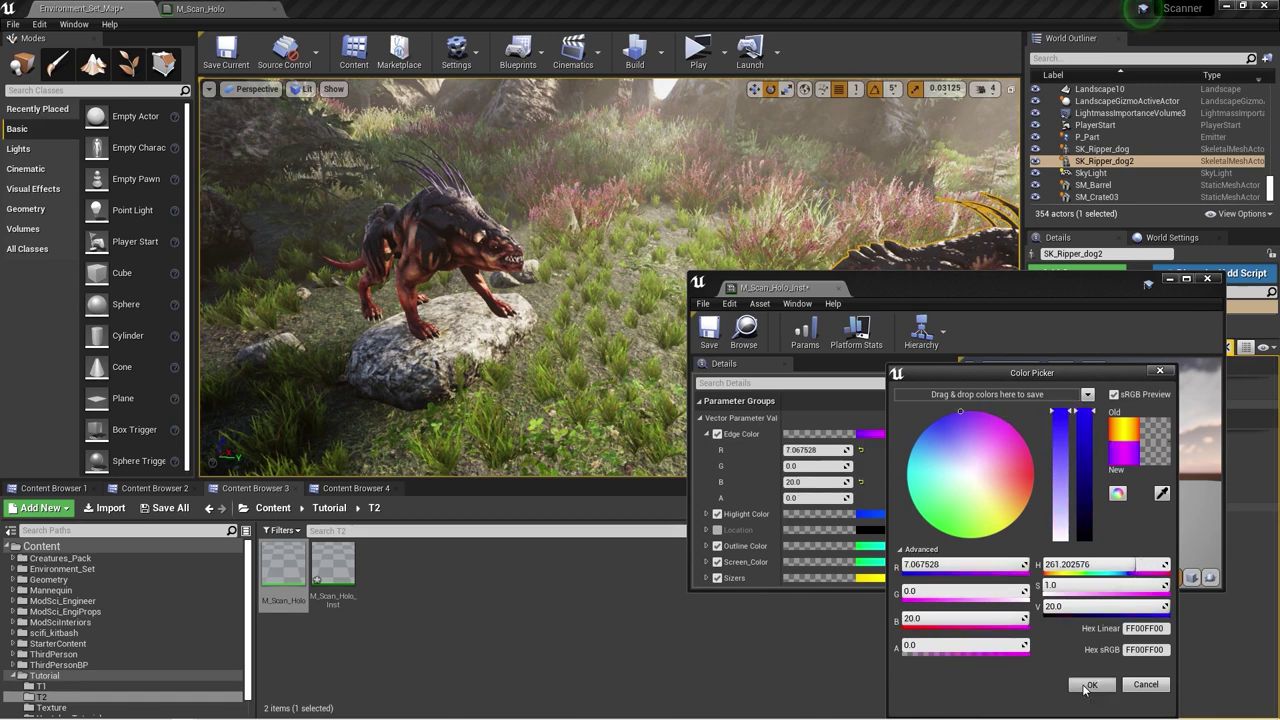
{"action": "left_click", "coordinate": [1087, 685]}
- Set the Width scalar parameter of M_Scan_Holo_Inst to 2
{"action": "scroll", "coordinate": [828, 520], "scroll_direction": "down", "scroll_amount": 5}
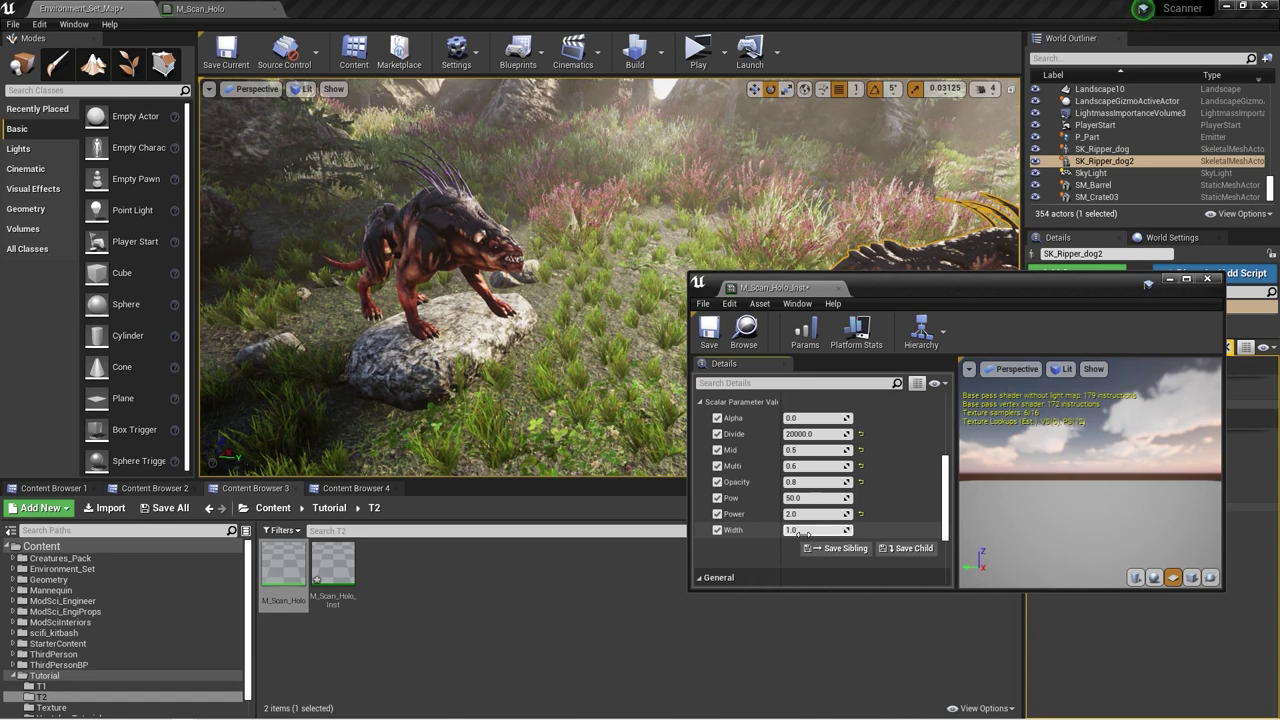
{"action": "left_click", "coordinate": [804, 531]}
{"action": "type", "text": "2"}
{"action": "key", "text": "Return"}
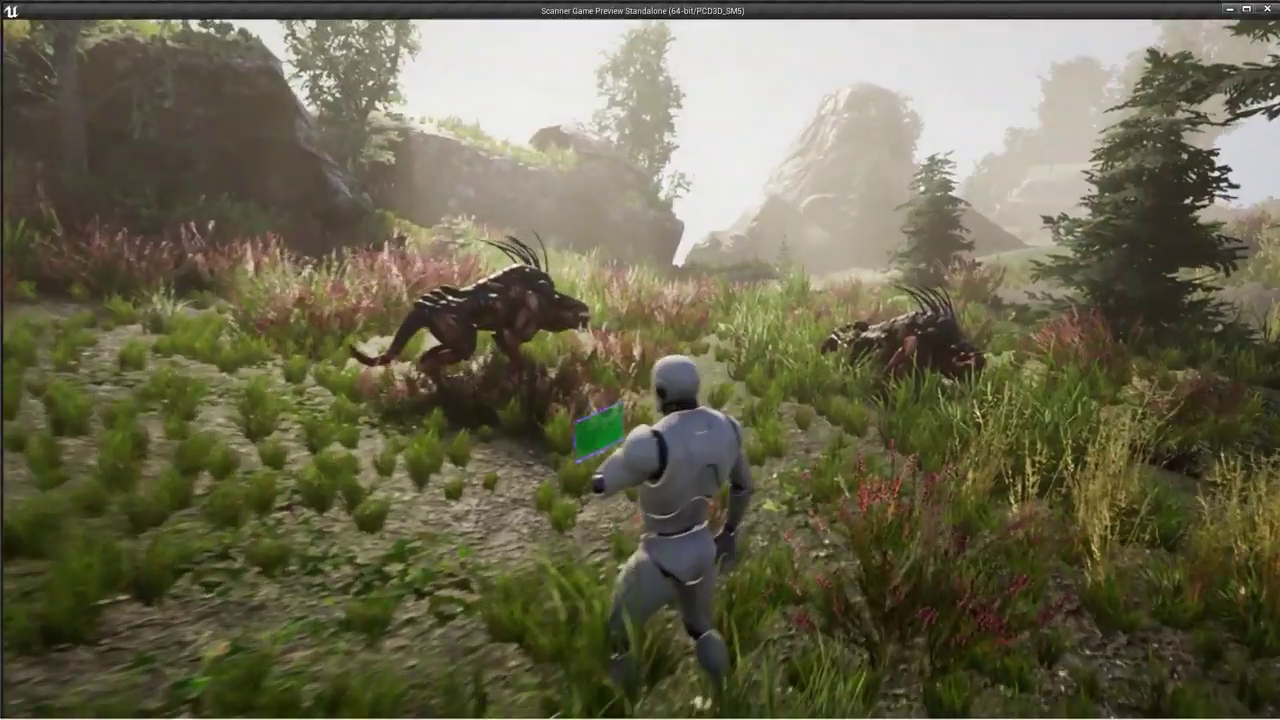
- Scan the ripper dog in the standalone preview to examine the scanner's new colors and outline width
{"action": "key", "text": "w"}
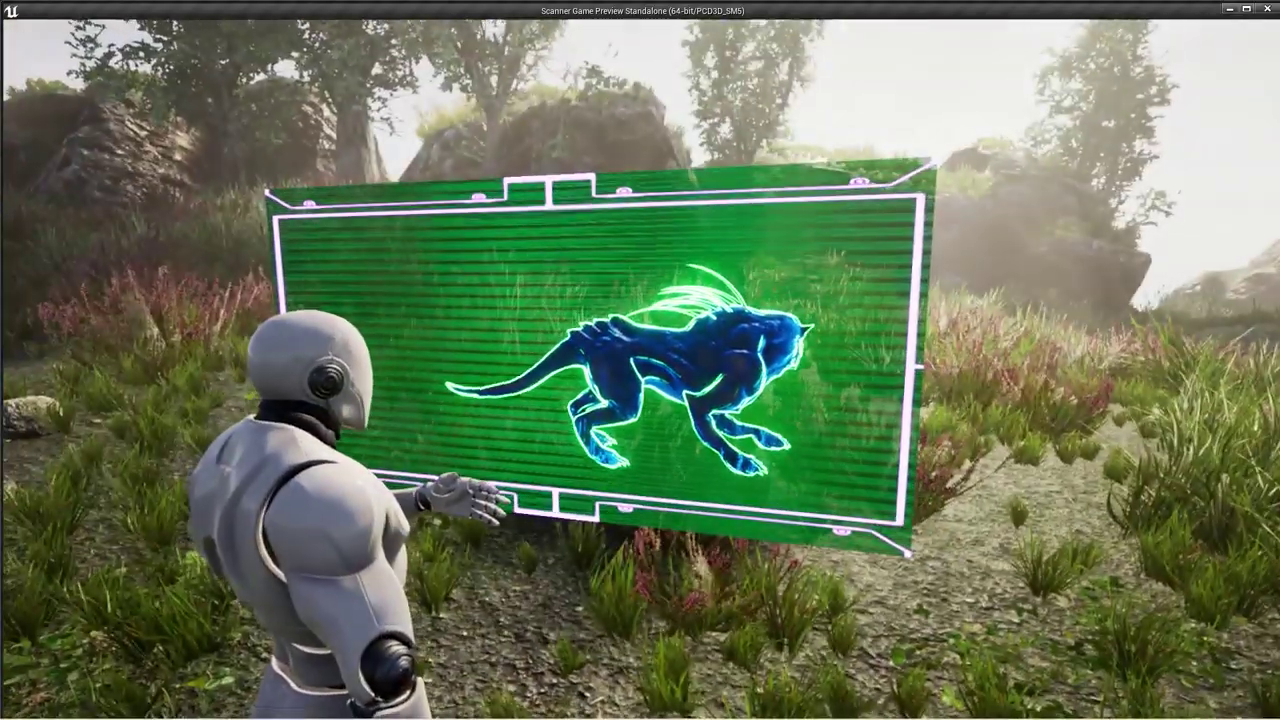
{"action": "key", "text": "w"}
{"action": "key", "text": "e"}
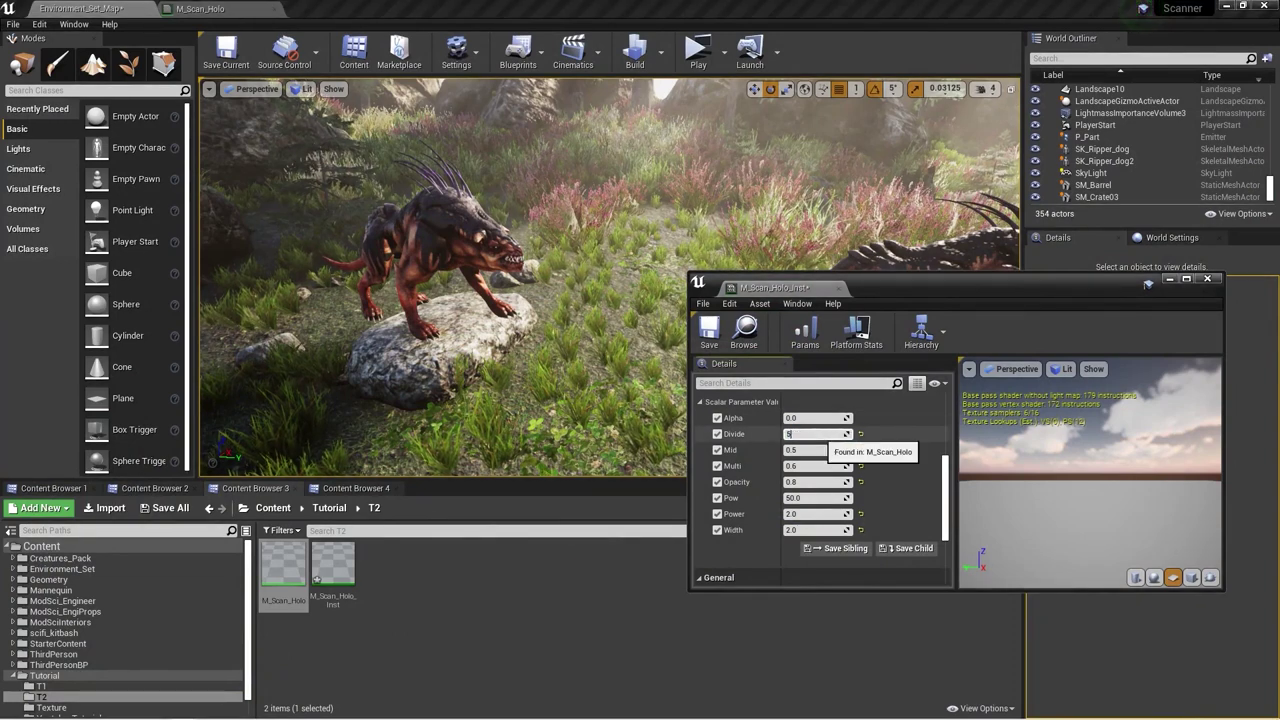
- Set the Divide parameter of M_Scan_Holo_Inst to 500 and test the scanner's range on the dog in the standalone preview
{"action": "key", "text": "Return"}
{"action": "left_click", "coordinate": [697, 55]}
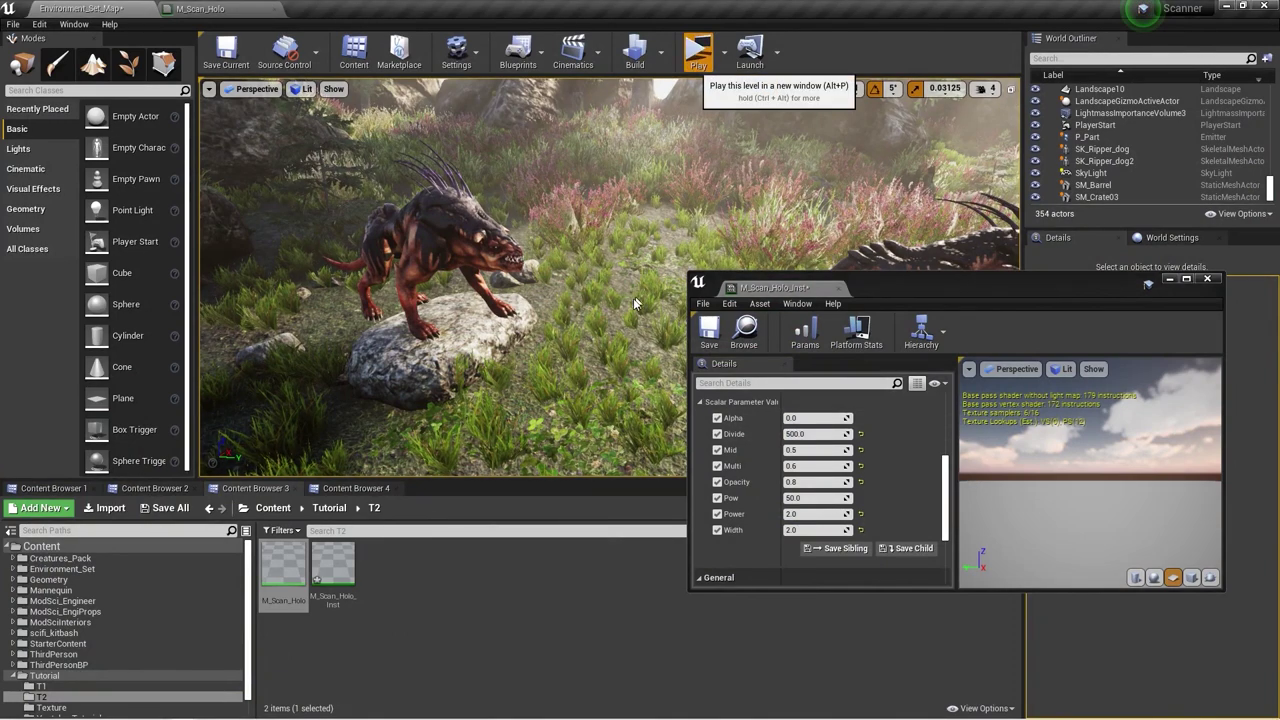
{"action": "key", "text": "e"}
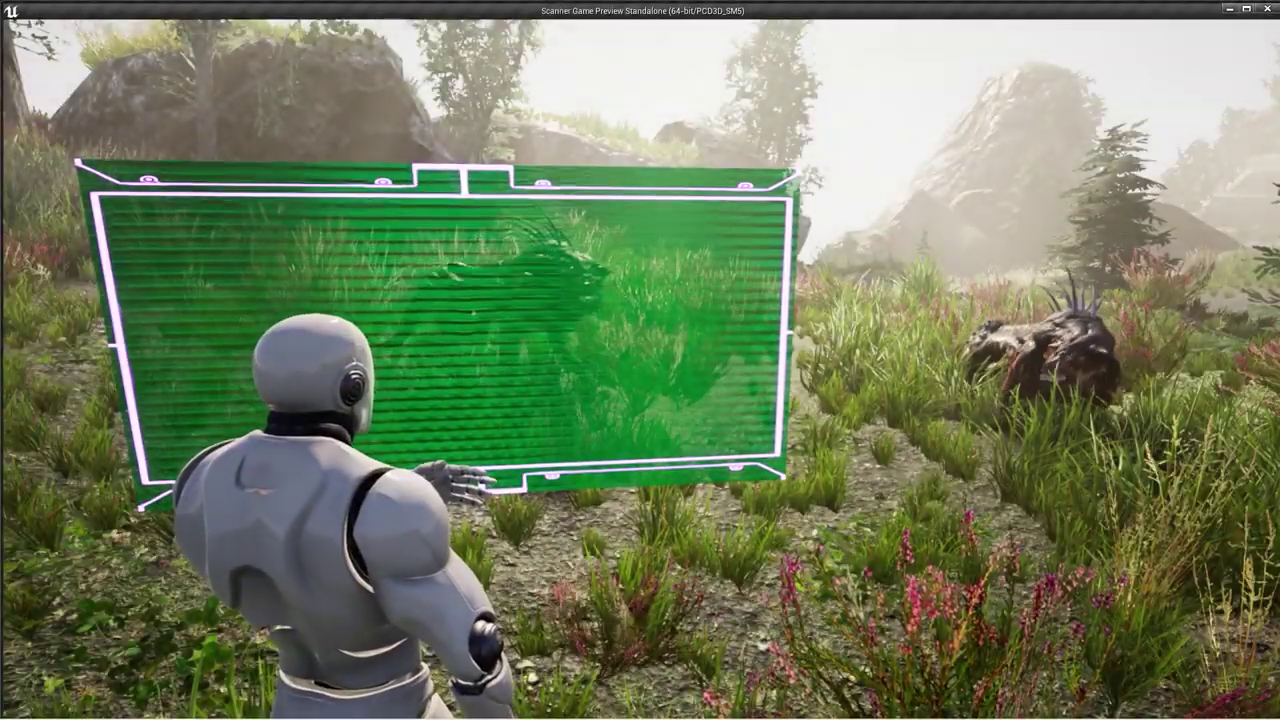
{"action": "key", "text": "w"}
{"action": "key", "text": "w"}
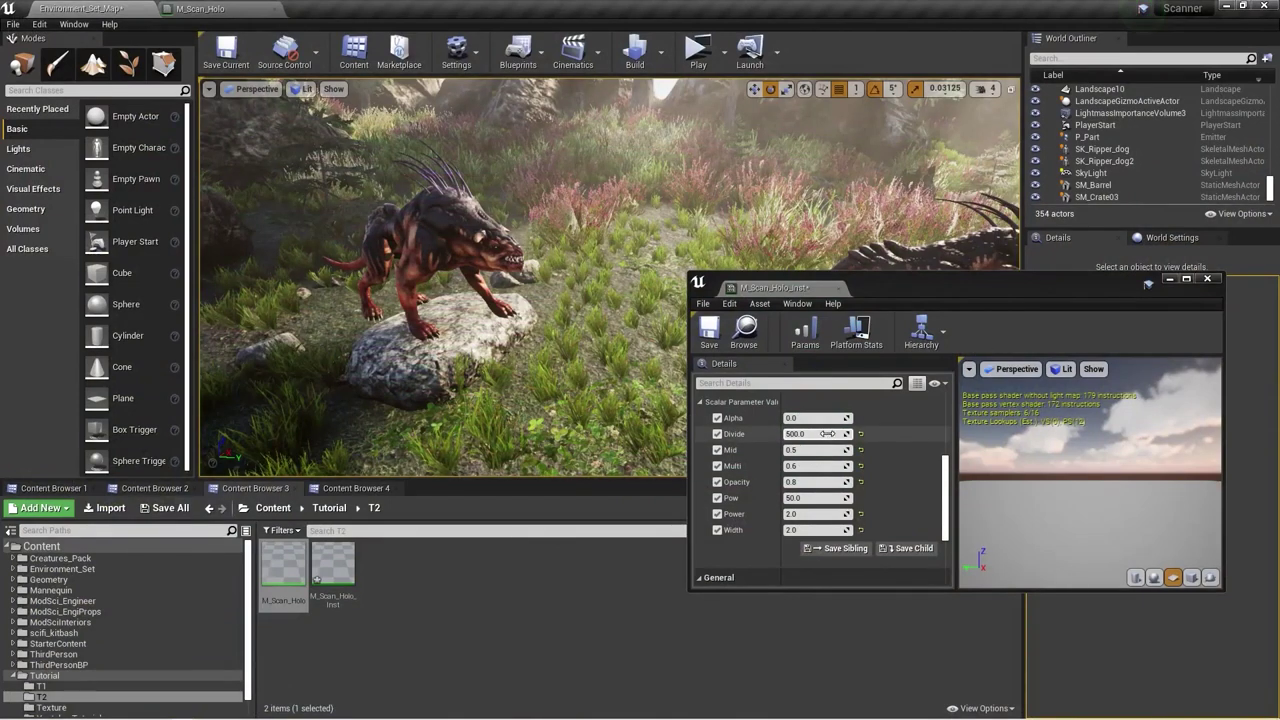
- Adjust the Divide parameter of M_Scan_Holo_Inst again and test the scanner in the standalone preview
{"action": "left_click", "coordinate": [826, 433]}
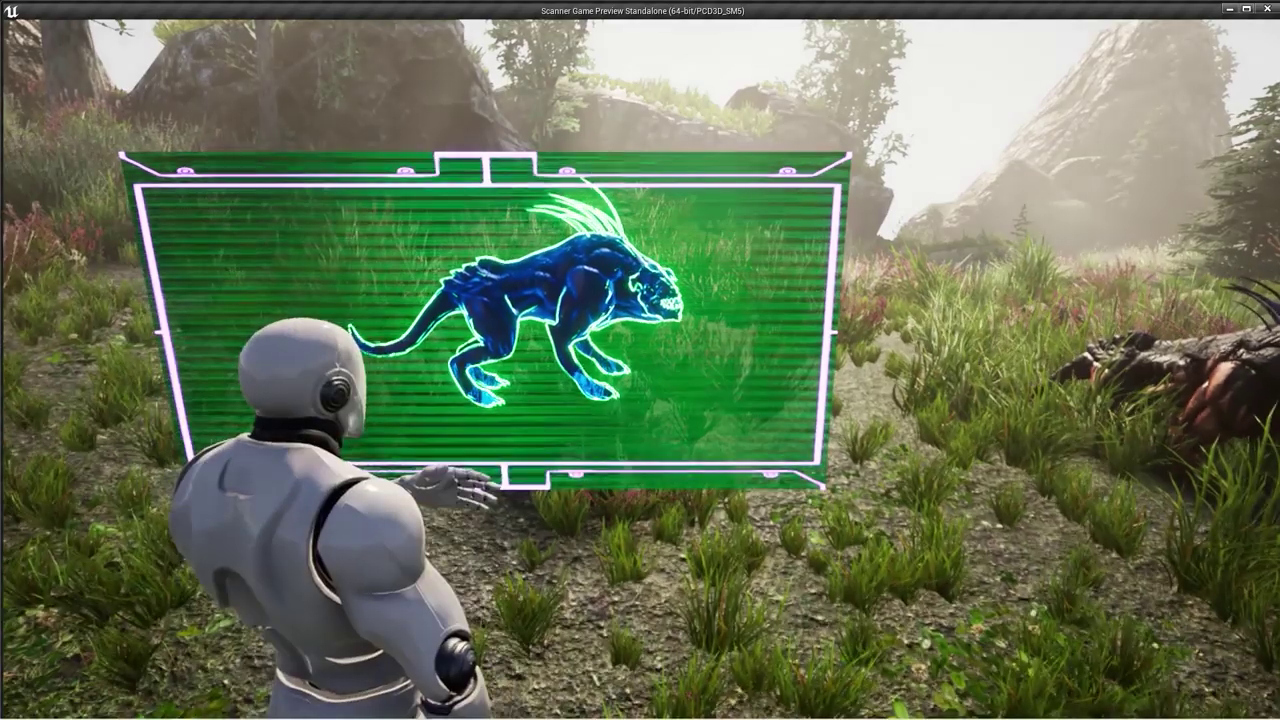
{"action": "key", "text": "w"}
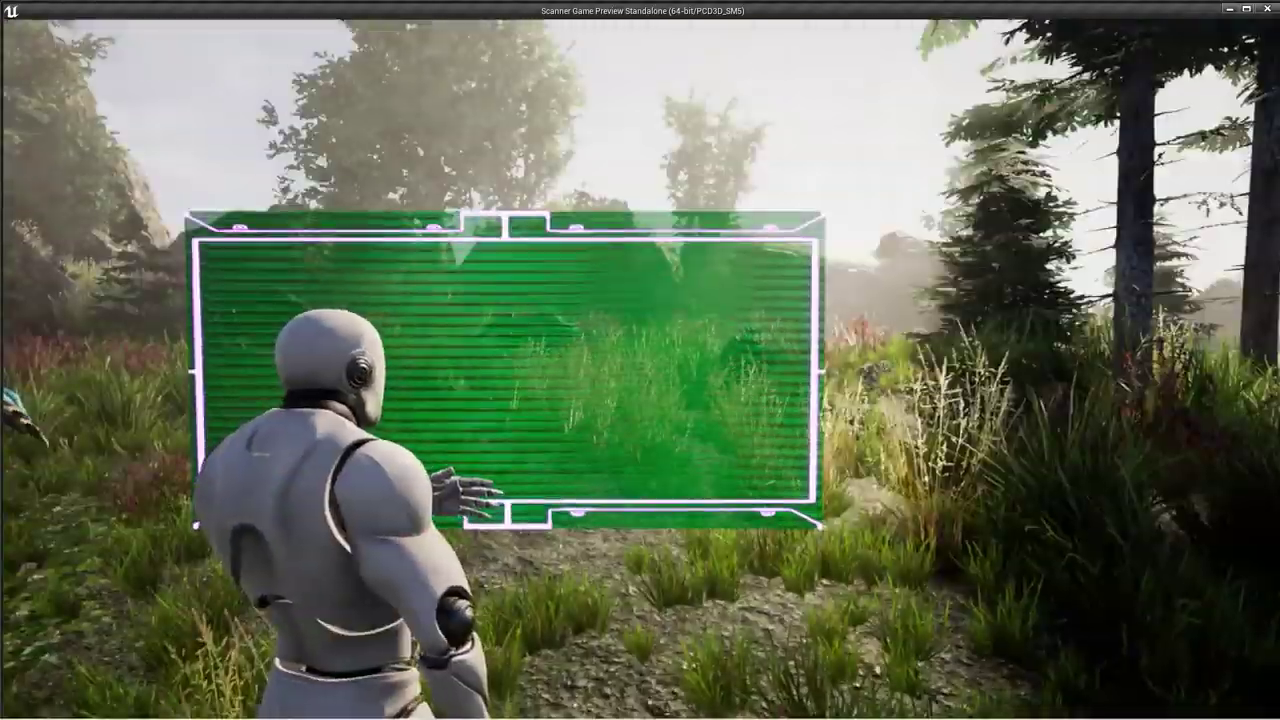
- Scan the ripper dog in the standalone preview to examine the scanner's range and outline
{"action": "key", "text": "w"}
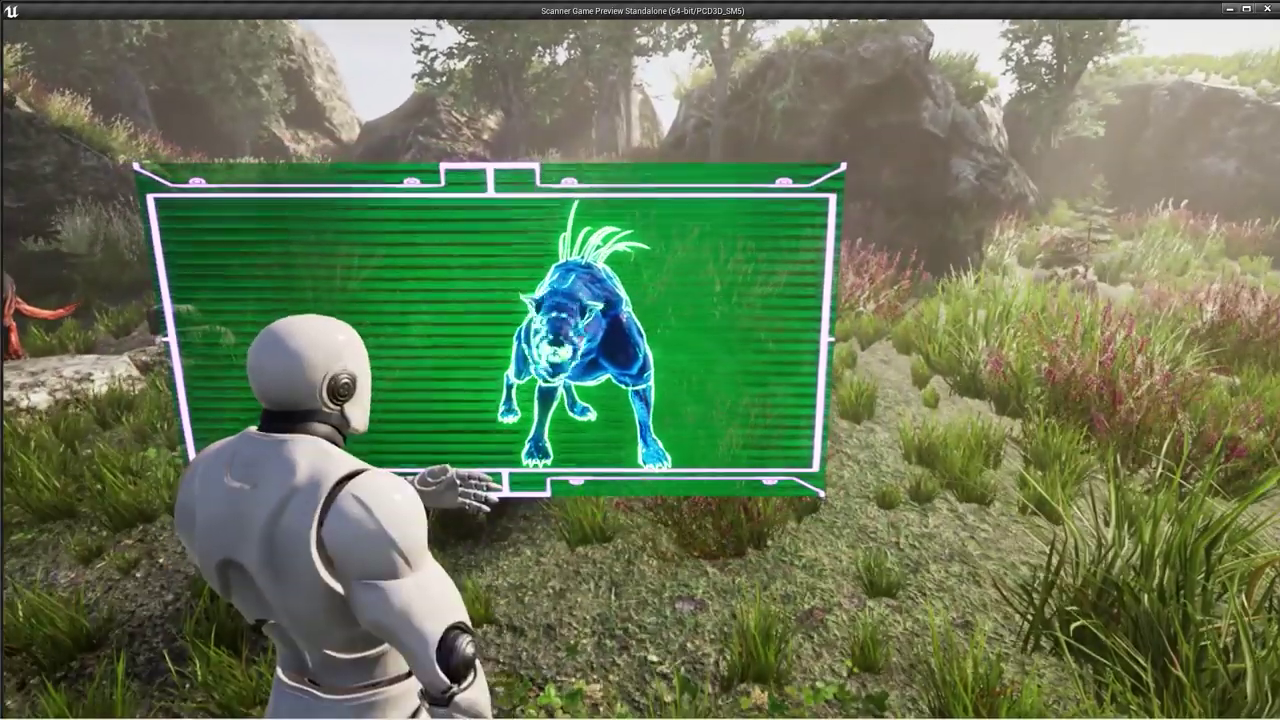
{"action": "key", "text": "e"}
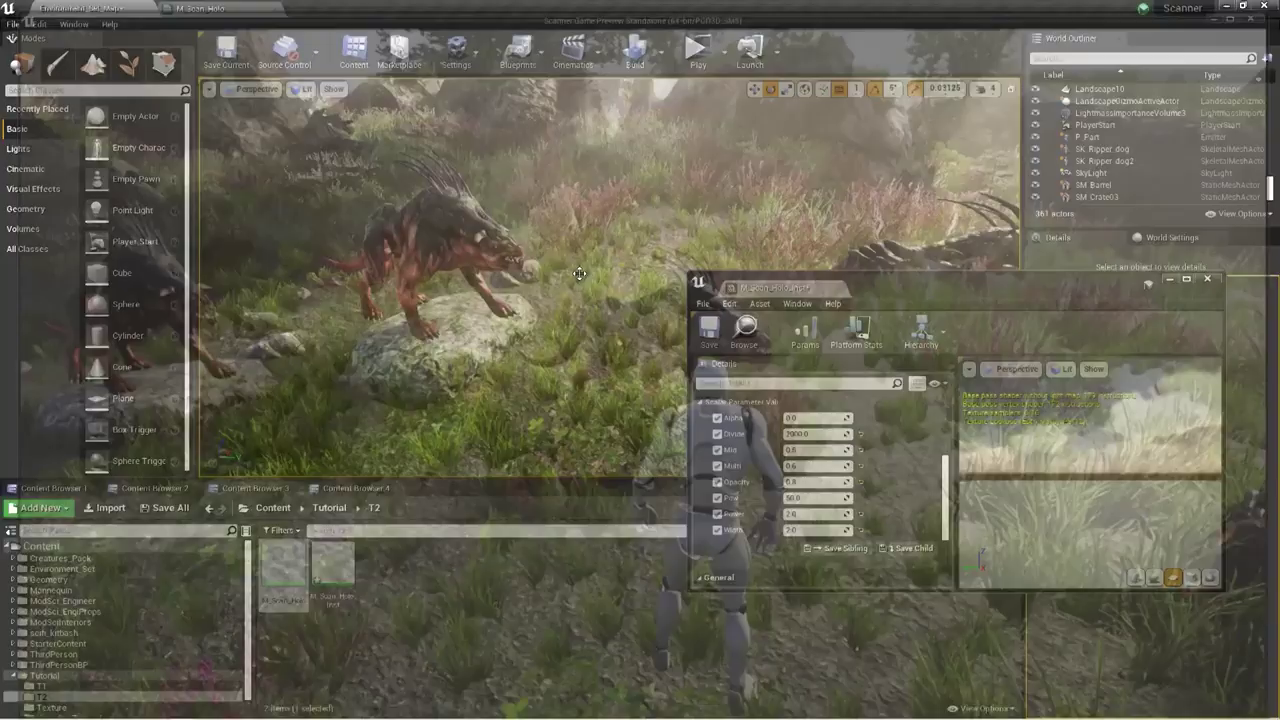
- Set the Higlight Color vector parameter of M_Scan_Holo_Inst to black
{"action": "scroll", "coordinate": [810, 420], "scroll_direction": "up", "scroll_amount": 5}
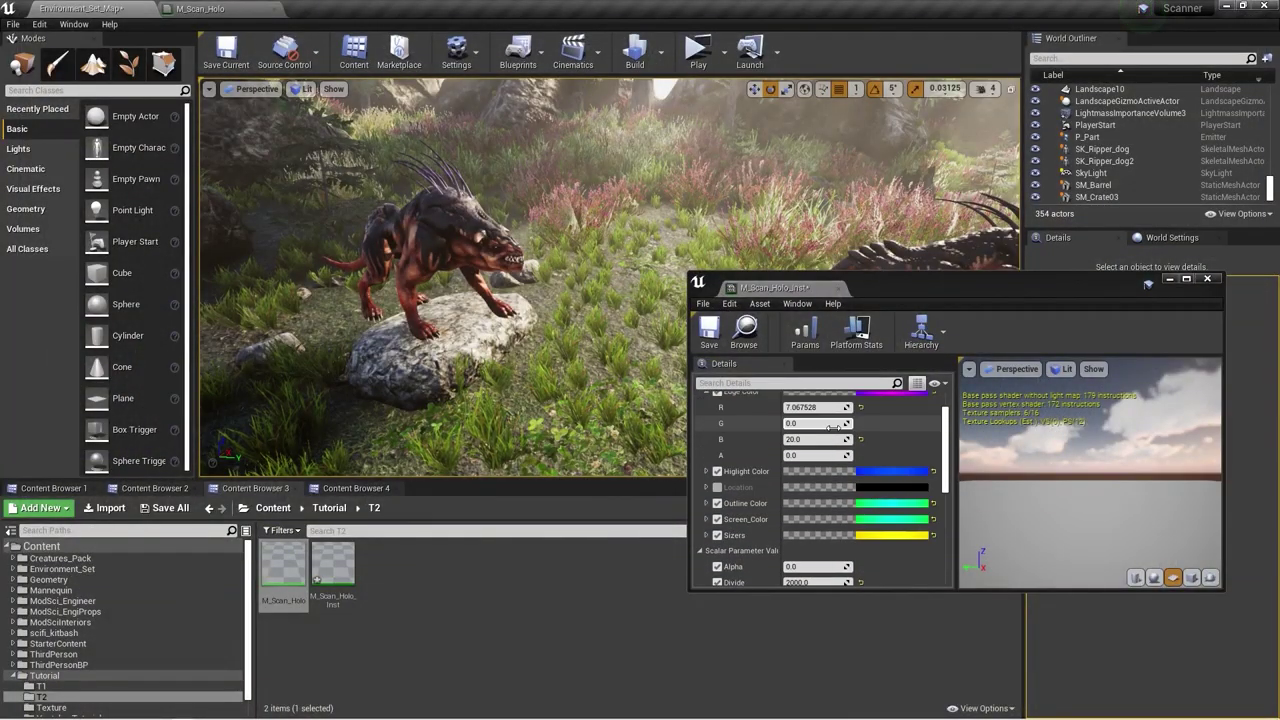
{"action": "scroll", "coordinate": [833, 427], "scroll_direction": "down", "scroll_amount": 1}
{"action": "scroll", "coordinate": [833, 427], "scroll_direction": "down", "scroll_amount": 3}
{"action": "scroll", "coordinate": [833, 427], "scroll_direction": "up", "scroll_amount": 2}
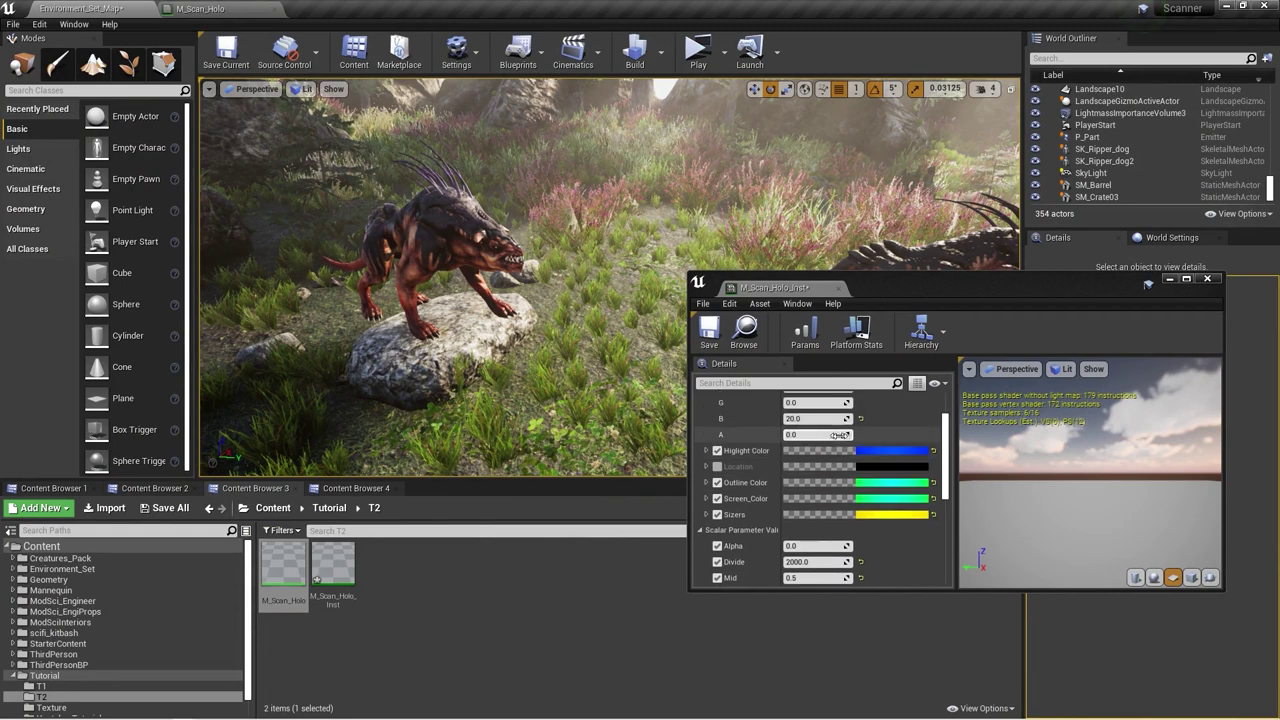
{"action": "left_click", "coordinate": [889, 454]}
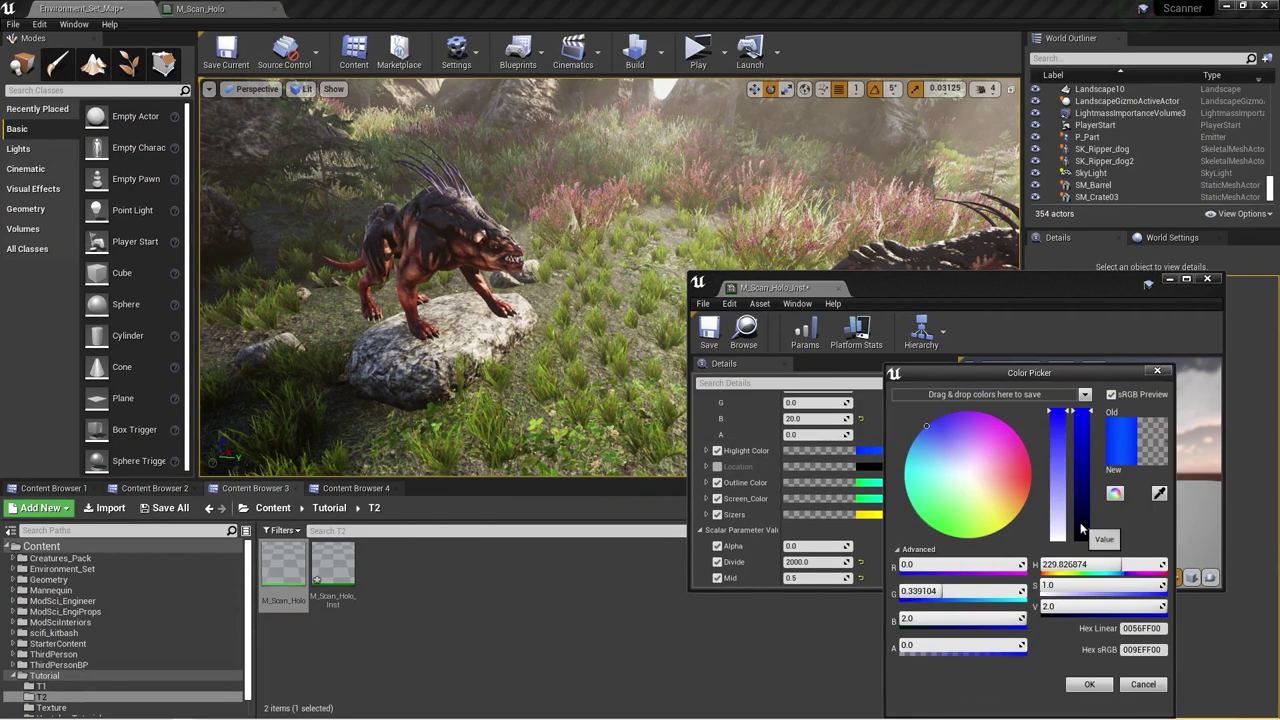
{"action": "left_click_drag", "start_coordinate": [1081, 528], "coordinate": [1080, 600]}
{"action": "left_click", "coordinate": [1088, 685]}
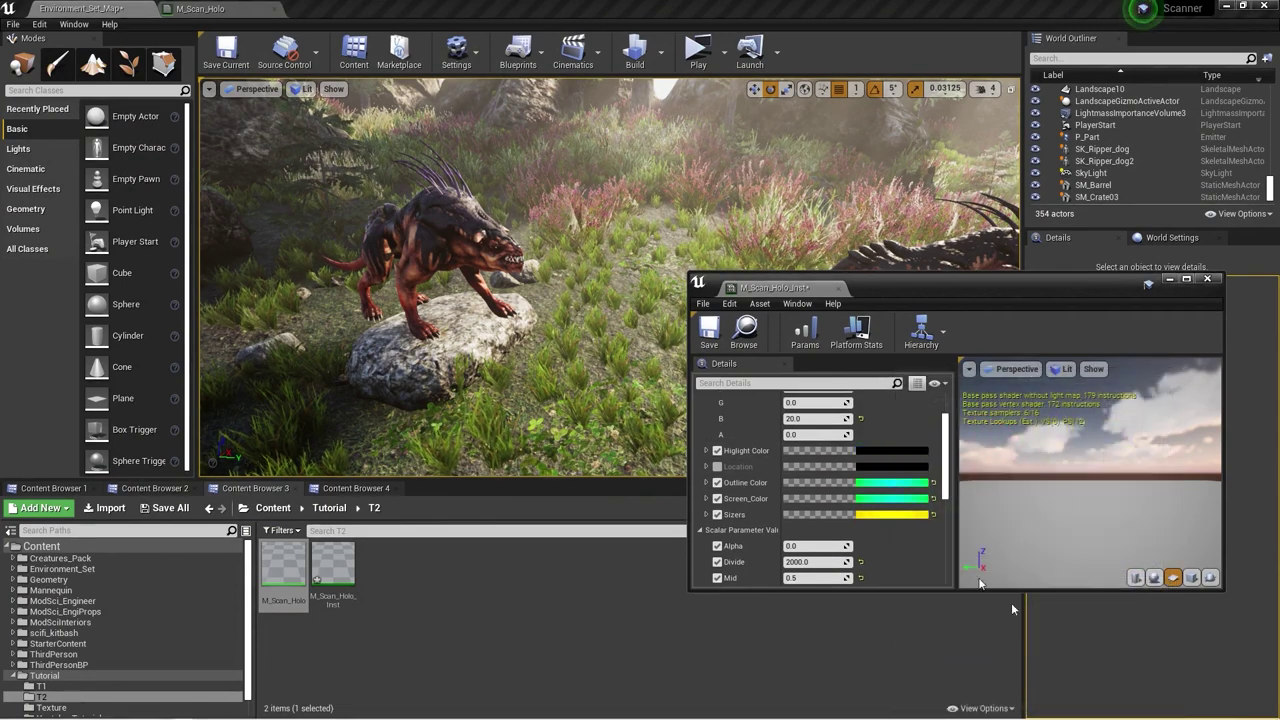
- Set the Outline Color parameter of M_Scan_Holo_Inst to black
{"action": "left_click", "coordinate": [888, 484]}
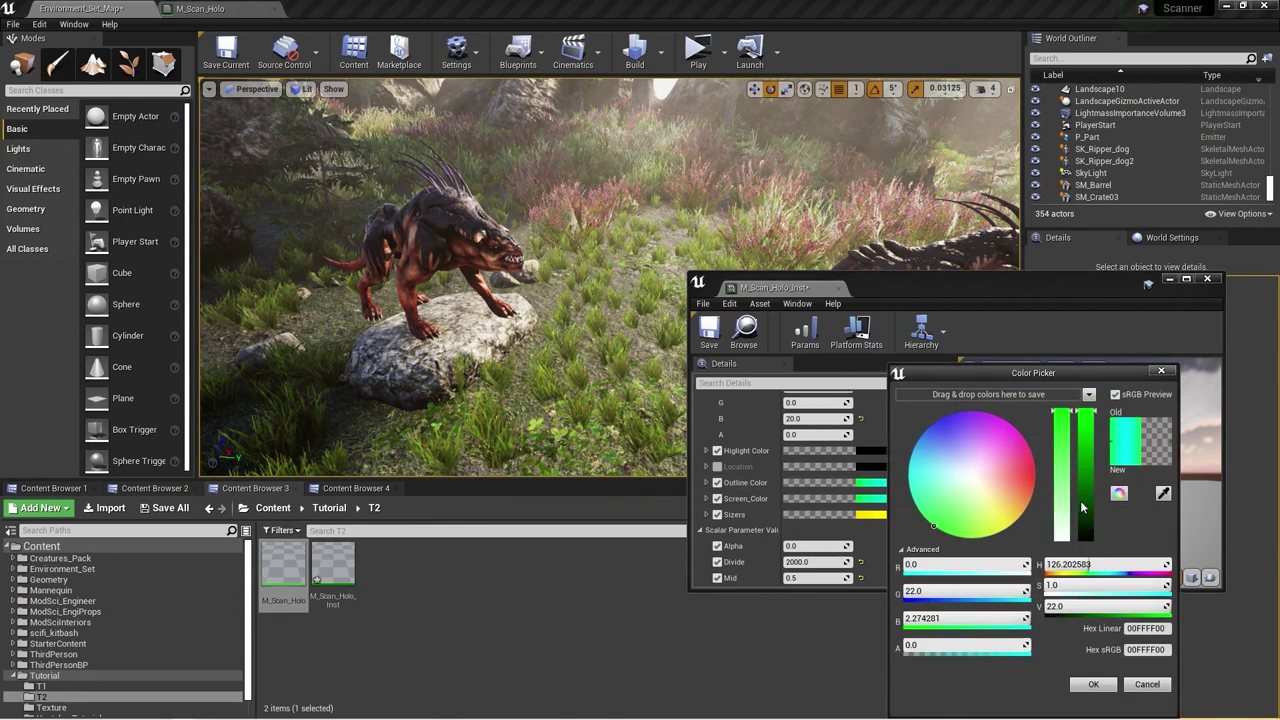
{"action": "left_click_drag", "start_coordinate": [1082, 508], "coordinate": [1094, 565]}
{"action": "left_click", "coordinate": [1092, 684]}
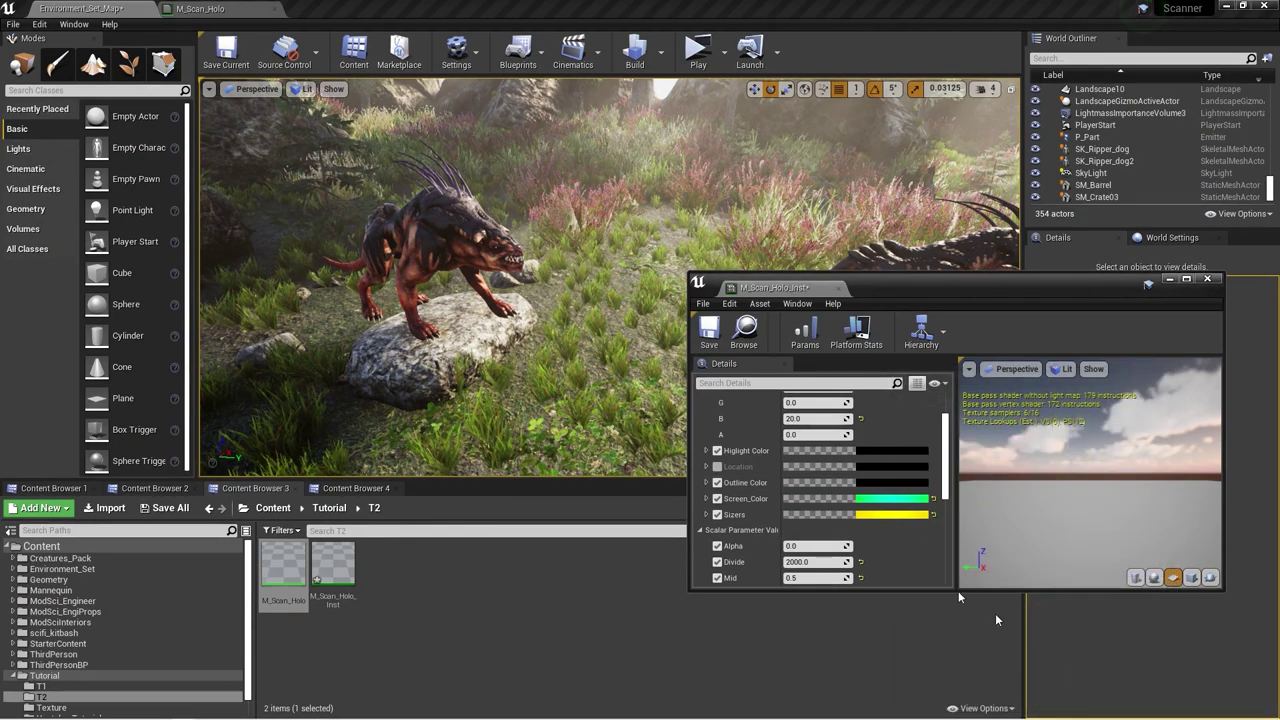
- Set the Opacity scalar parameter of M_Scan_Holo_Inst to 1
{"action": "scroll", "coordinate": [808, 497], "scroll_direction": "down", "scroll_amount": 3}
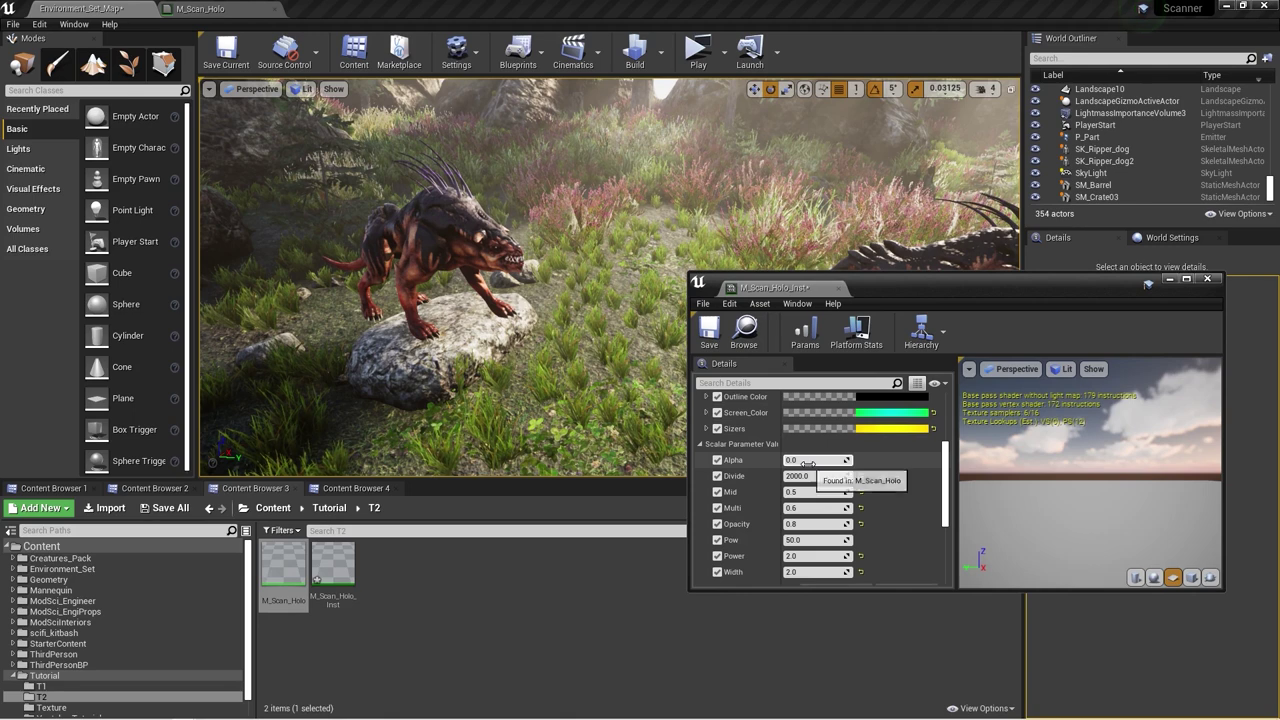
{"action": "scroll", "coordinate": [770, 510], "scroll_direction": "down", "scroll_amount": 2}
{"action": "left_click", "coordinate": [808, 482]}
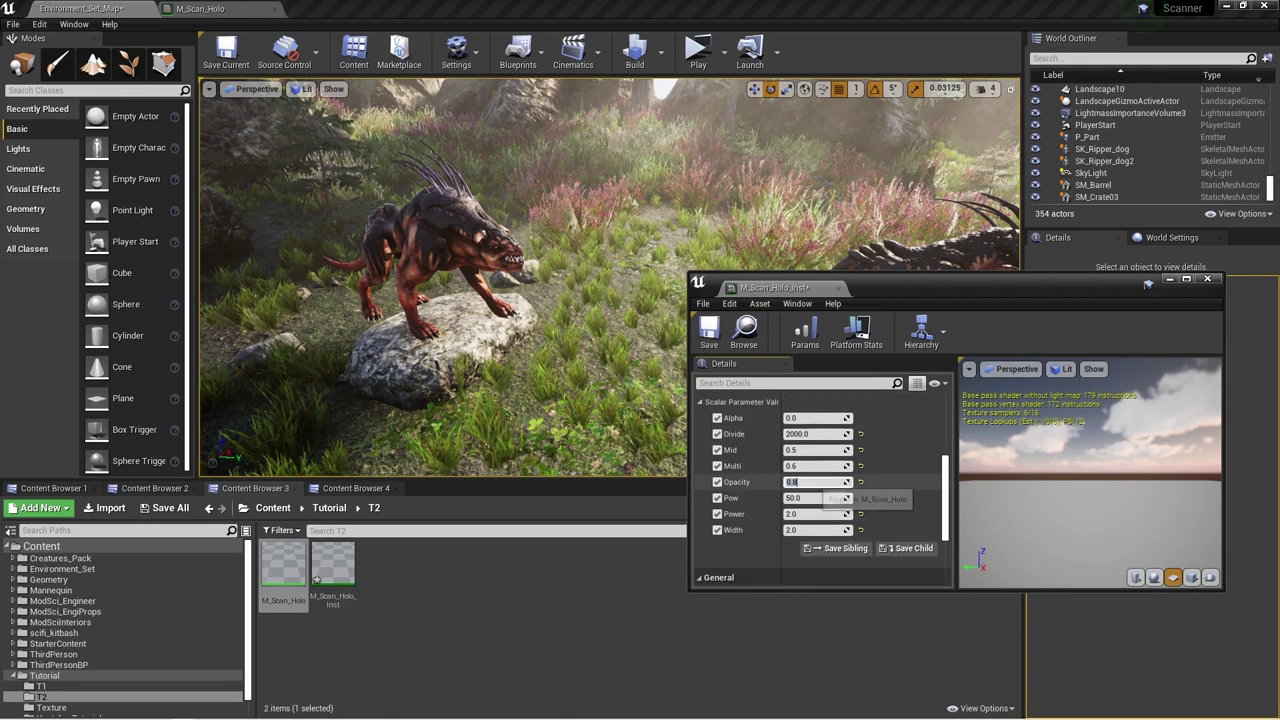
{"action": "type", "text": "1"}
- Set the Screen_Color parameter of M_Scan_Holo_Inst to black
{"action": "scroll", "coordinate": [845, 492], "scroll_direction": "up", "scroll_amount": 3}
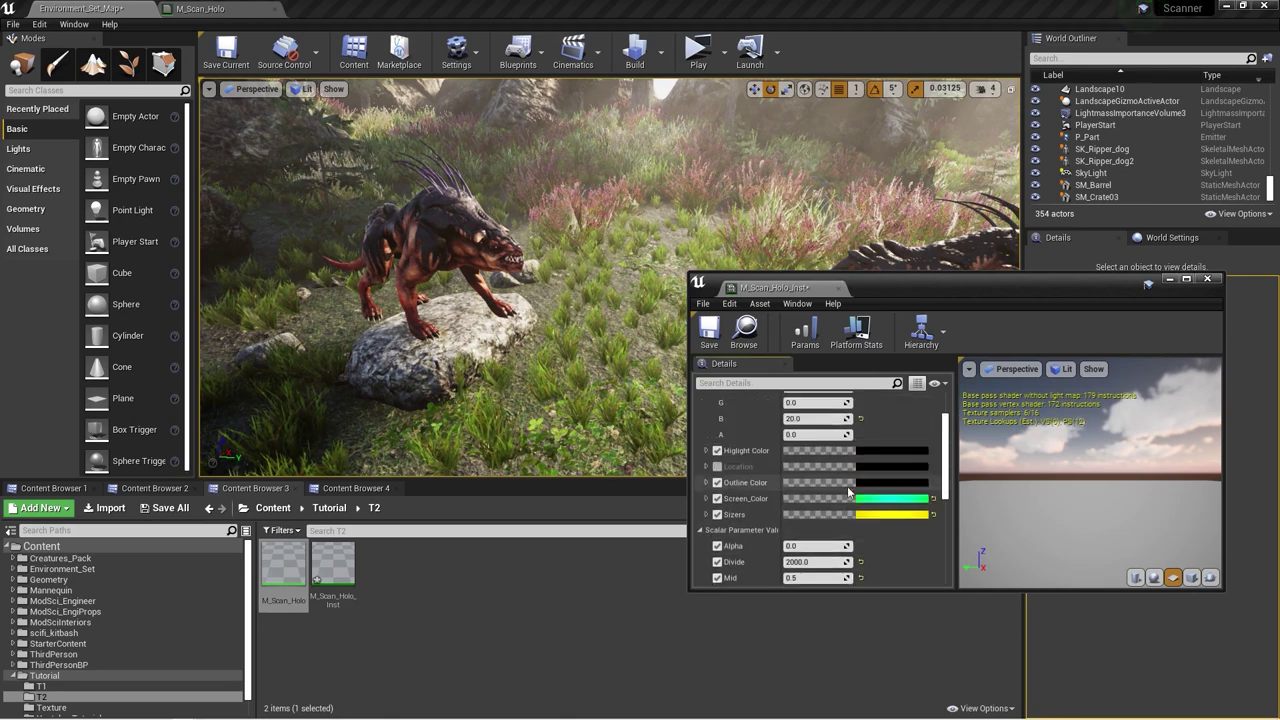
{"action": "scroll", "coordinate": [870, 512], "scroll_direction": "up", "scroll_amount": 1}
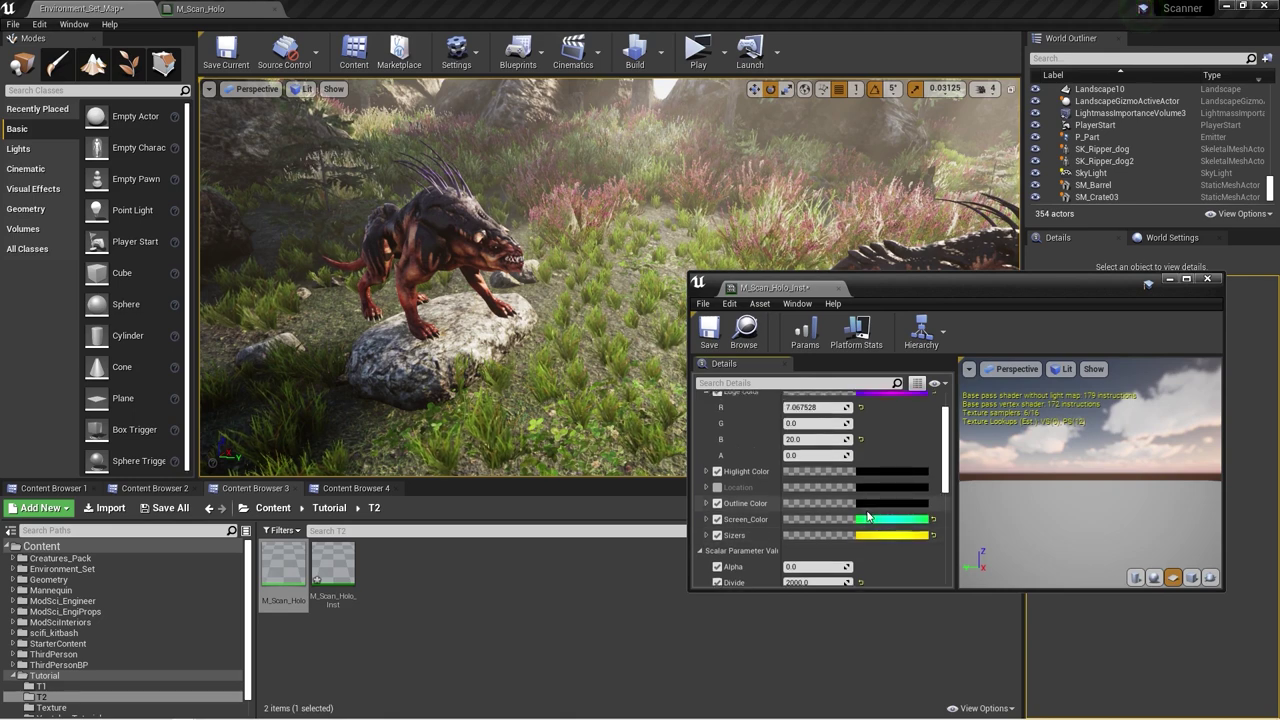
{"action": "left_click", "coordinate": [879, 528]}
{"action": "left_click_drag", "start_coordinate": [1076, 425], "coordinate": [1090, 540]}
{"action": "left_click", "coordinate": [1086, 685]}
- Set the Edge Color parameter of M_Scan_Holo_Inst to black by lowering its value to 0
{"action": "scroll", "coordinate": [860, 480], "scroll_direction": "up", "scroll_amount": 1}
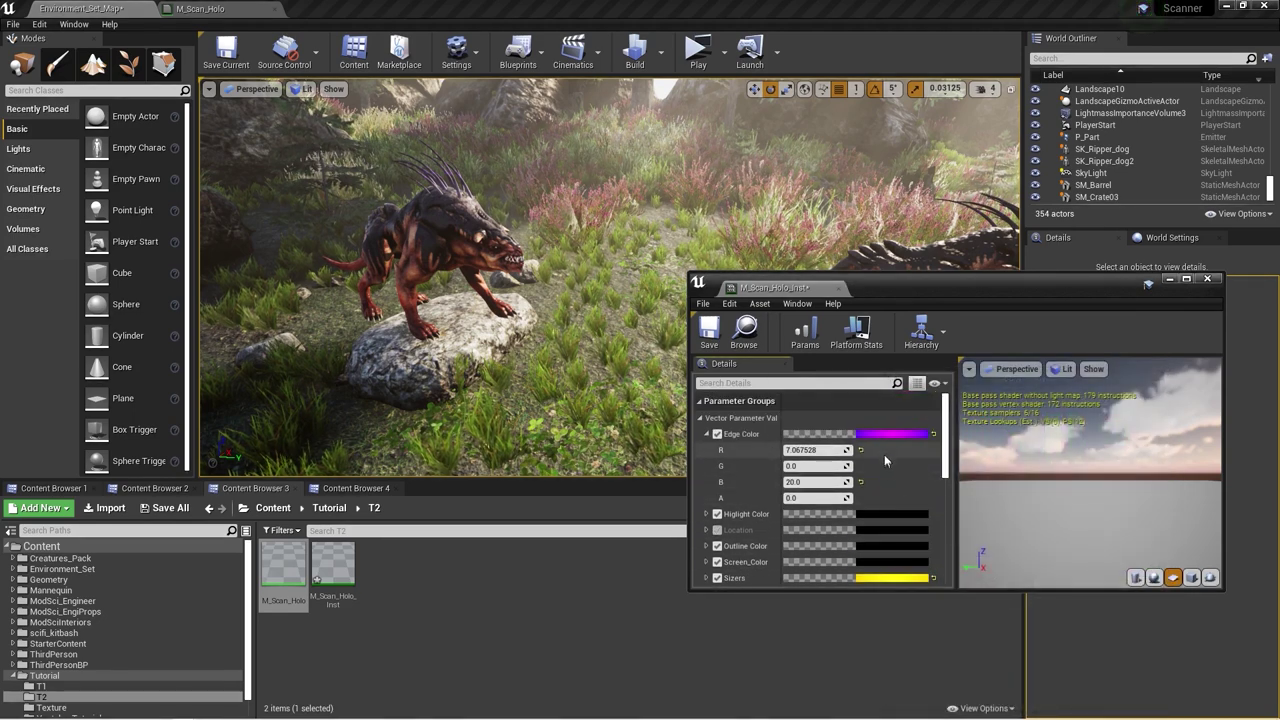
{"action": "left_click", "coordinate": [870, 433]}
{"action": "left_click_drag", "start_coordinate": [1072, 520], "coordinate": [1101, 596]}
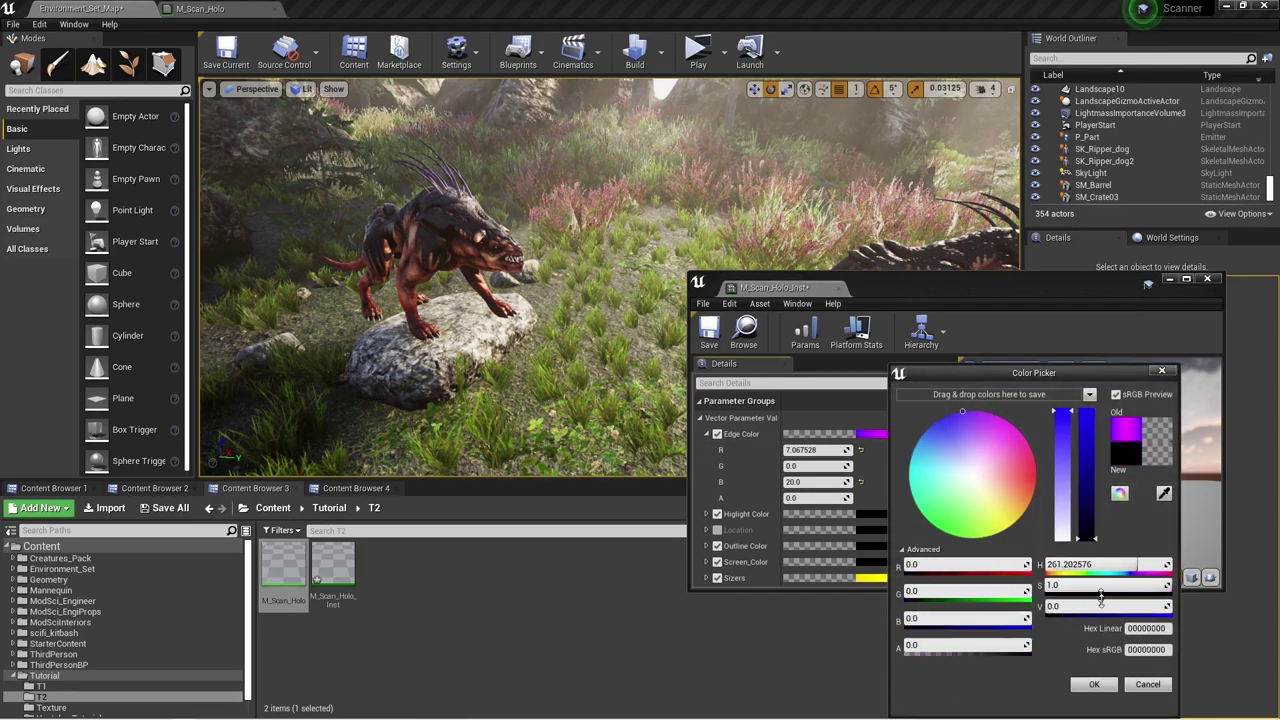
{"action": "left_click", "coordinate": [1096, 686]}
- Try a pure red Outline Color (R 1.0) on M_Scan_Holo_Inst and return it to black
{"action": "scroll", "coordinate": [860, 500], "scroll_direction": "down", "scroll_amount": 2}
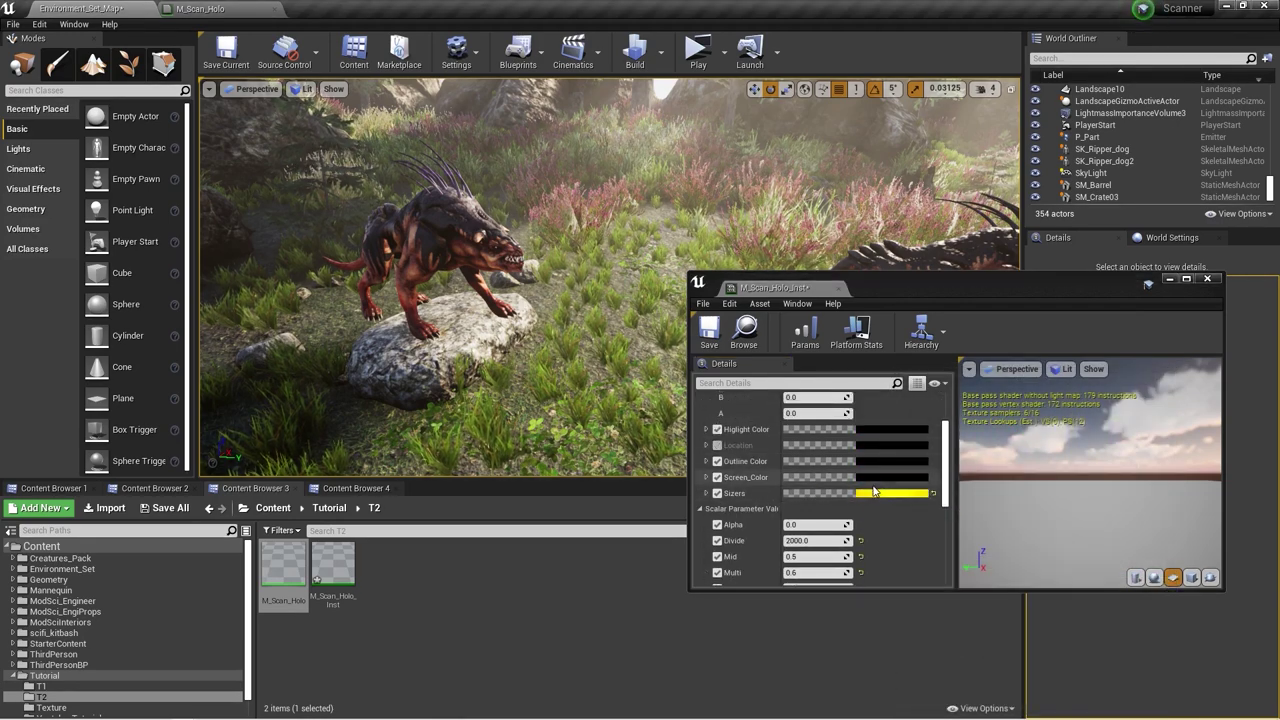
{"action": "left_click", "coordinate": [885, 462]}
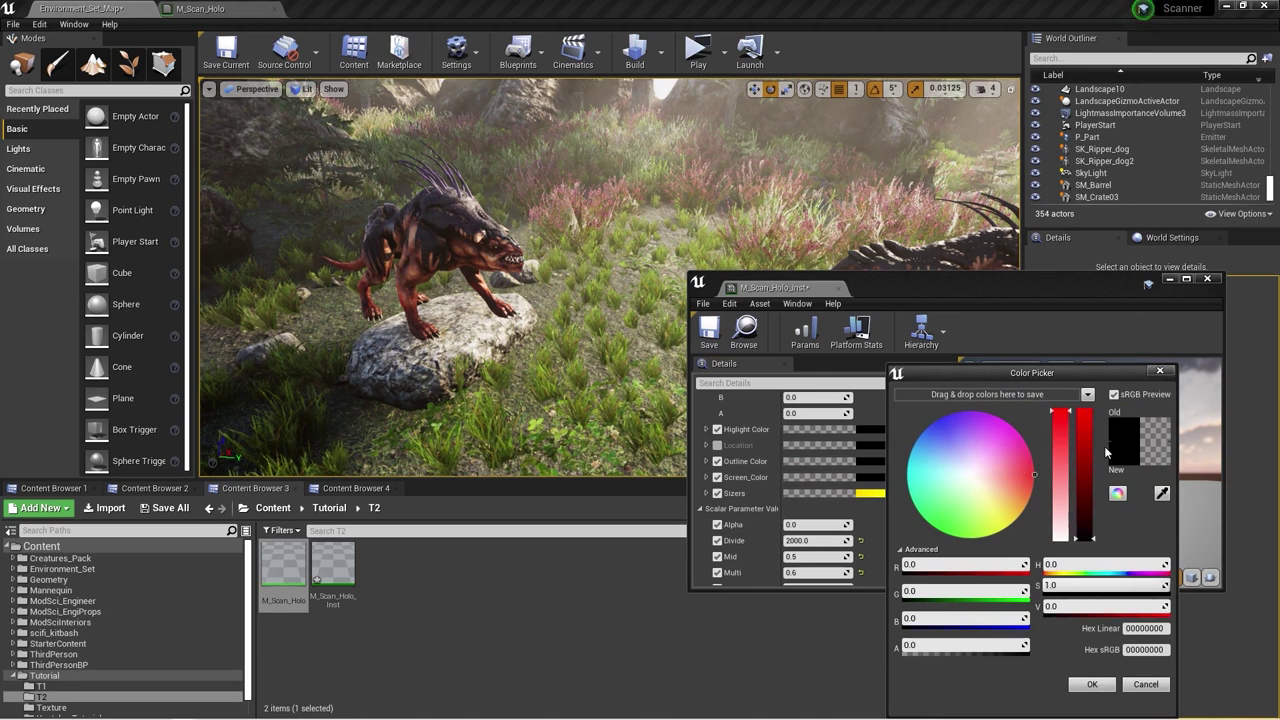
{"action": "left_click_drag", "start_coordinate": [1088, 450], "coordinate": [1096, 350]}
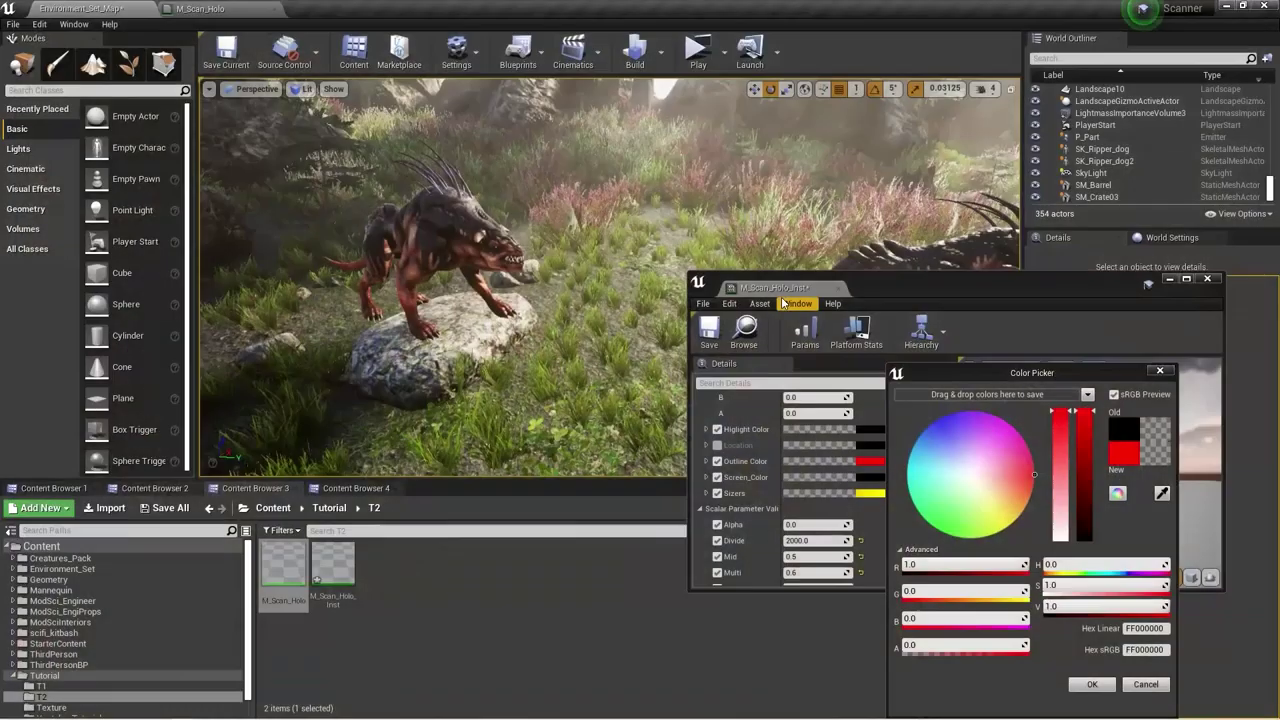
{"action": "left_click_drag", "start_coordinate": [1006, 376], "coordinate": [1026, 274]}
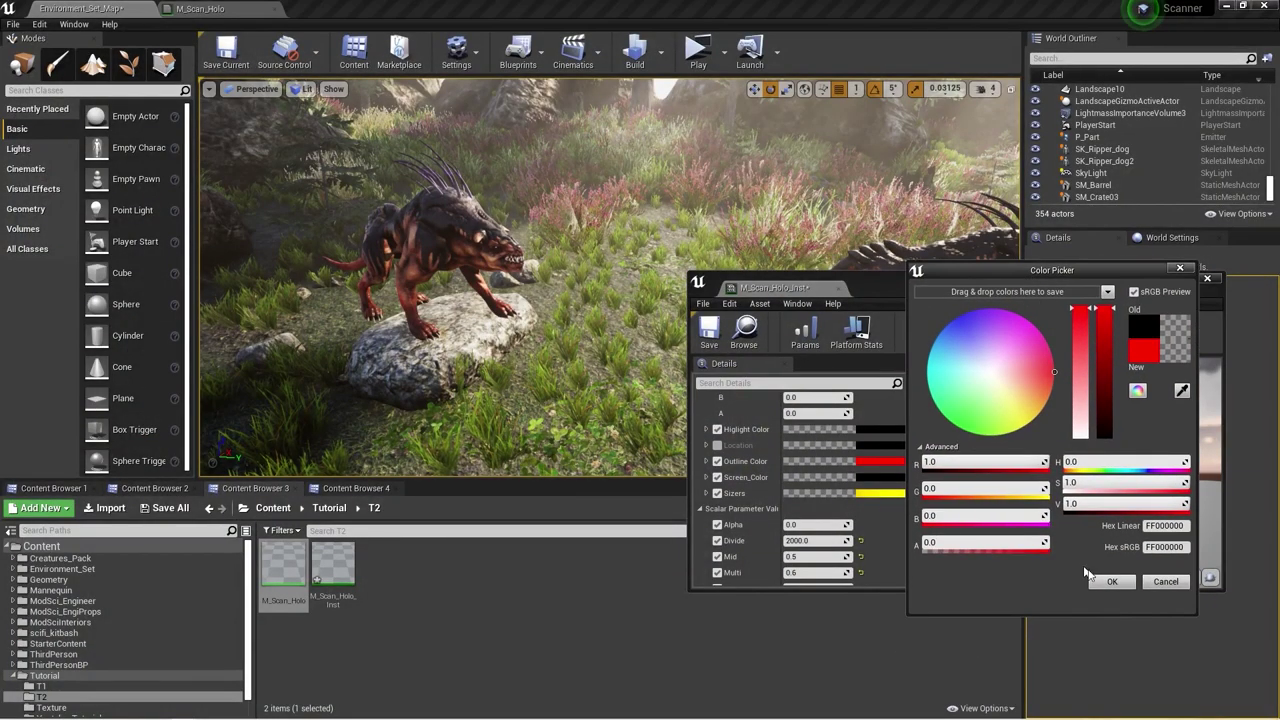
{"action": "left_click", "coordinate": [1112, 582]}
{"action": "scroll", "coordinate": [880, 489], "scroll_direction": "up", "scroll_amount": 3}
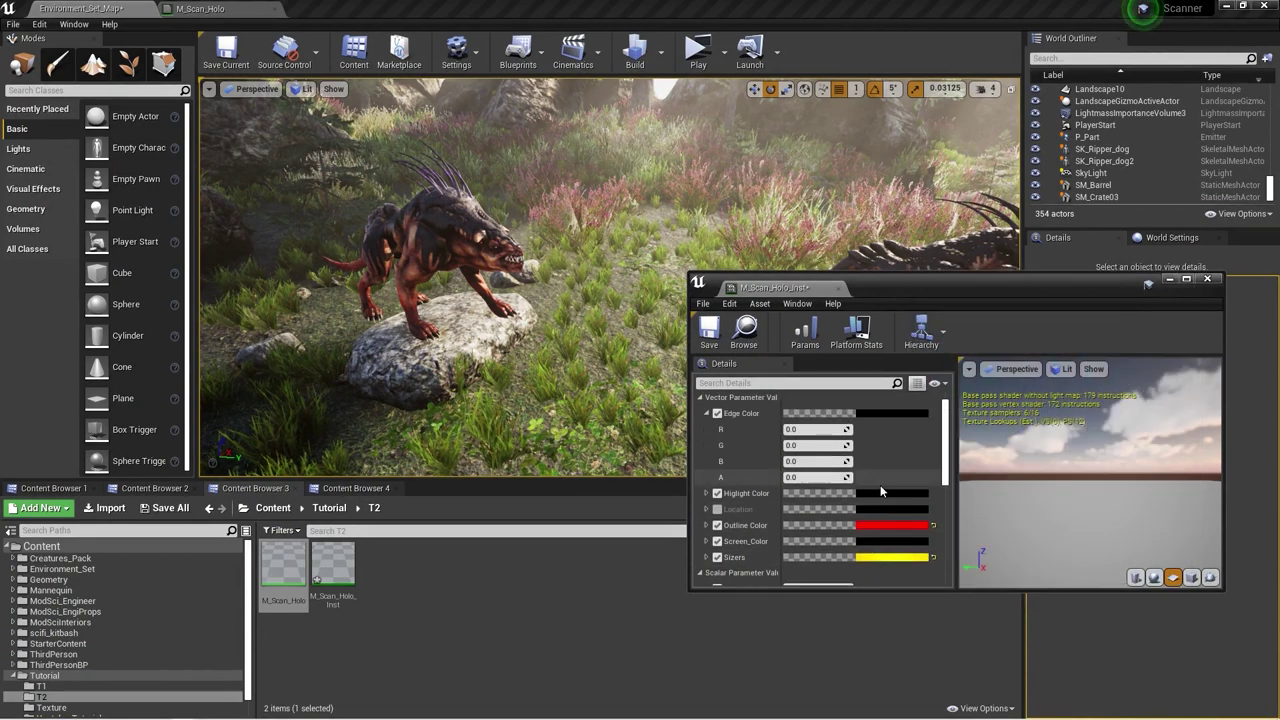
{"action": "scroll", "coordinate": [852, 508], "scroll_direction": "down", "scroll_amount": 1}
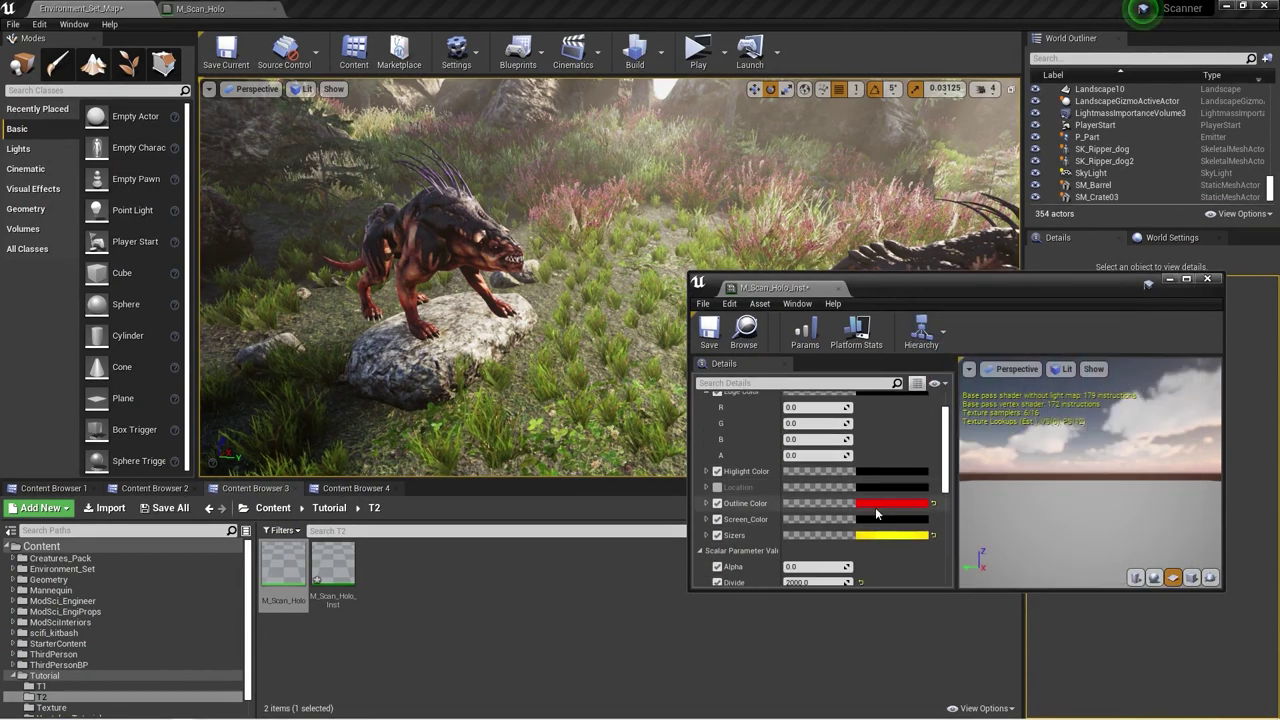
{"action": "left_click", "coordinate": [875, 505]}
{"action": "left_click_drag", "start_coordinate": [1078, 503], "coordinate": [1076, 545]}
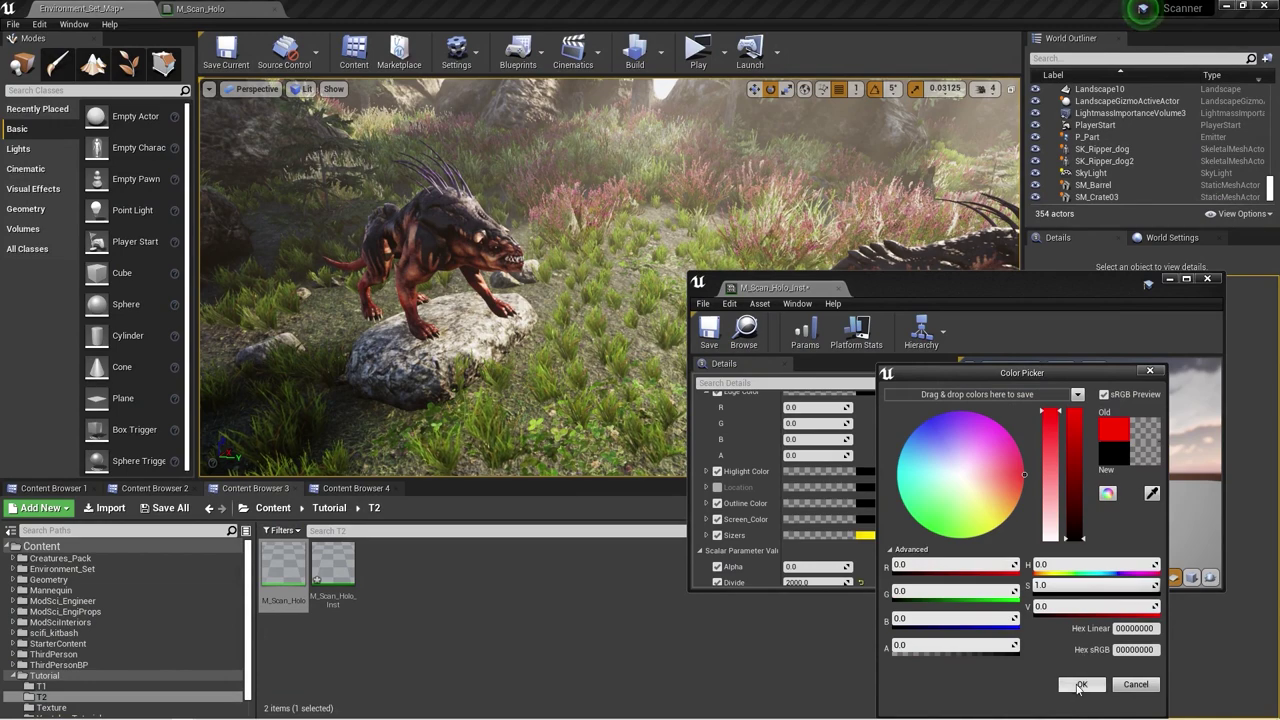
{"action": "left_click", "coordinate": [1080, 684]}
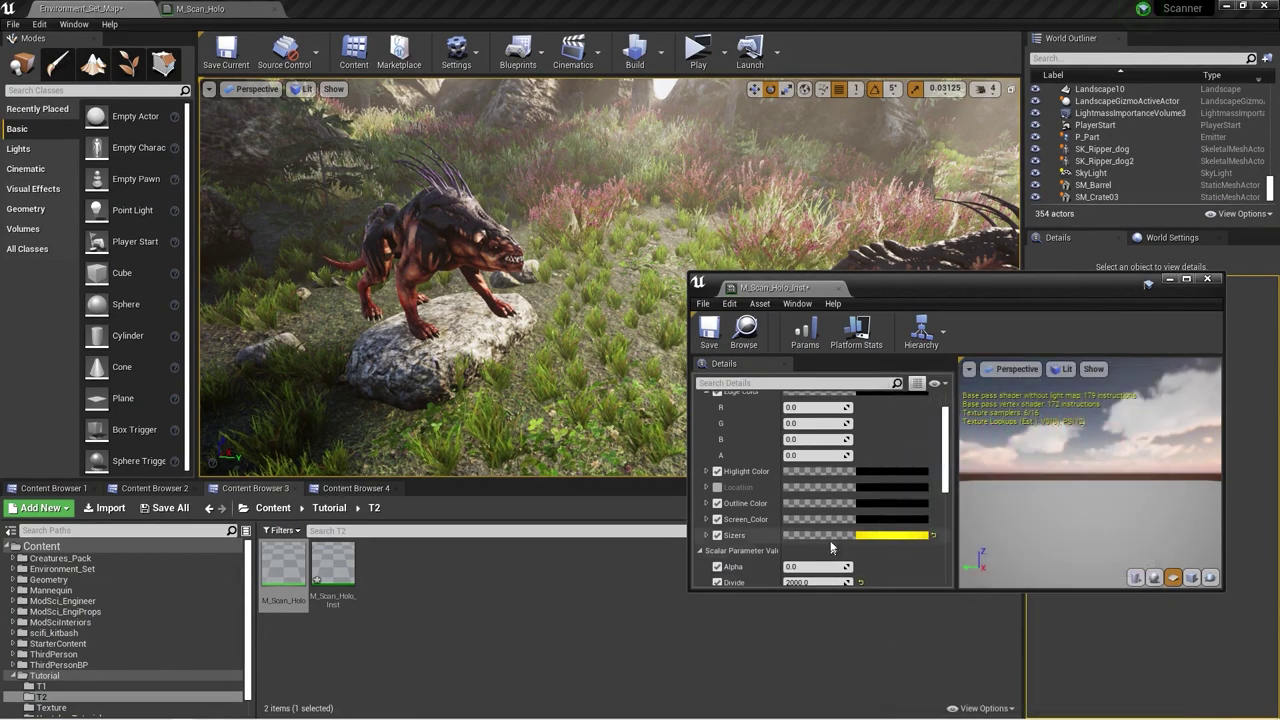
- Set the Higlight Color of M_Scan_Holo_Inst to white and launch the standalone preview
{"action": "left_click", "coordinate": [887, 476]}
{"action": "left_click", "coordinate": [1092, 684]}
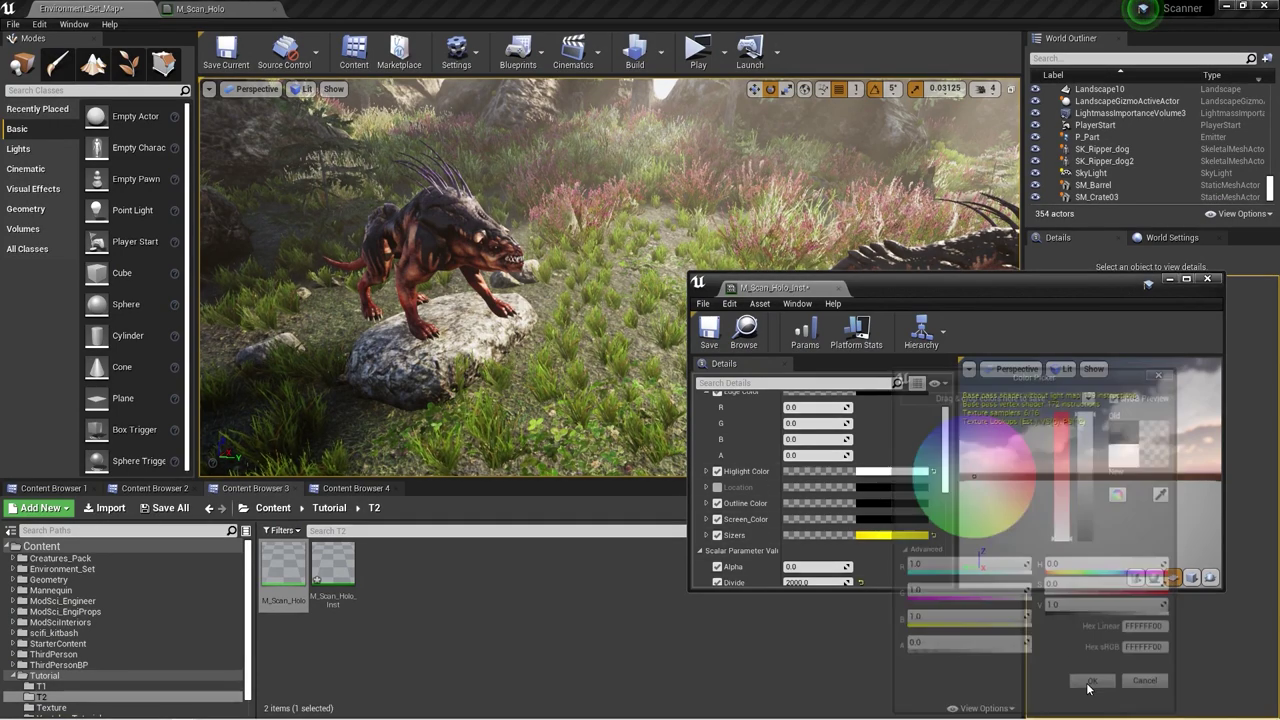
{"action": "left_click", "coordinate": [692, 55]}
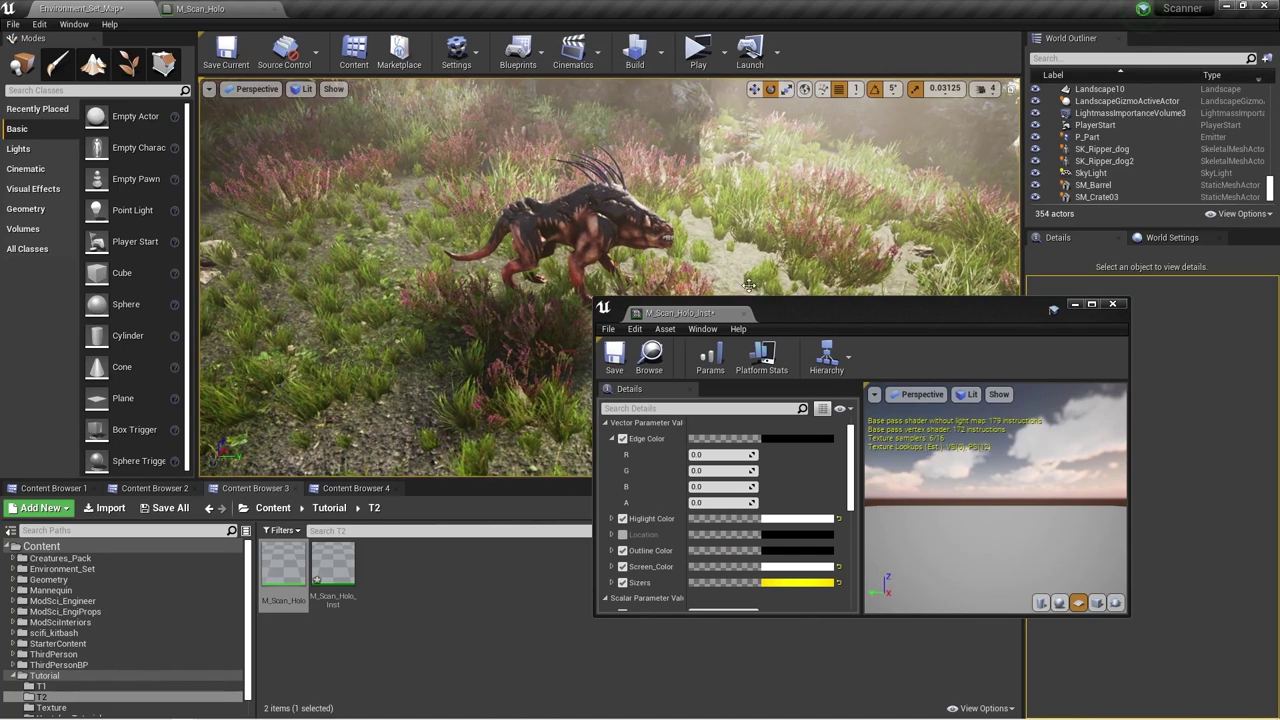
- Select the SK_Ripper_dog2 creature in the level and open its CustomDepth Stencil value for editing
{"action": "left_click", "coordinate": [598, 224]}
{"action": "left_click_drag", "start_coordinate": [888, 321], "coordinate": [753, 341]}
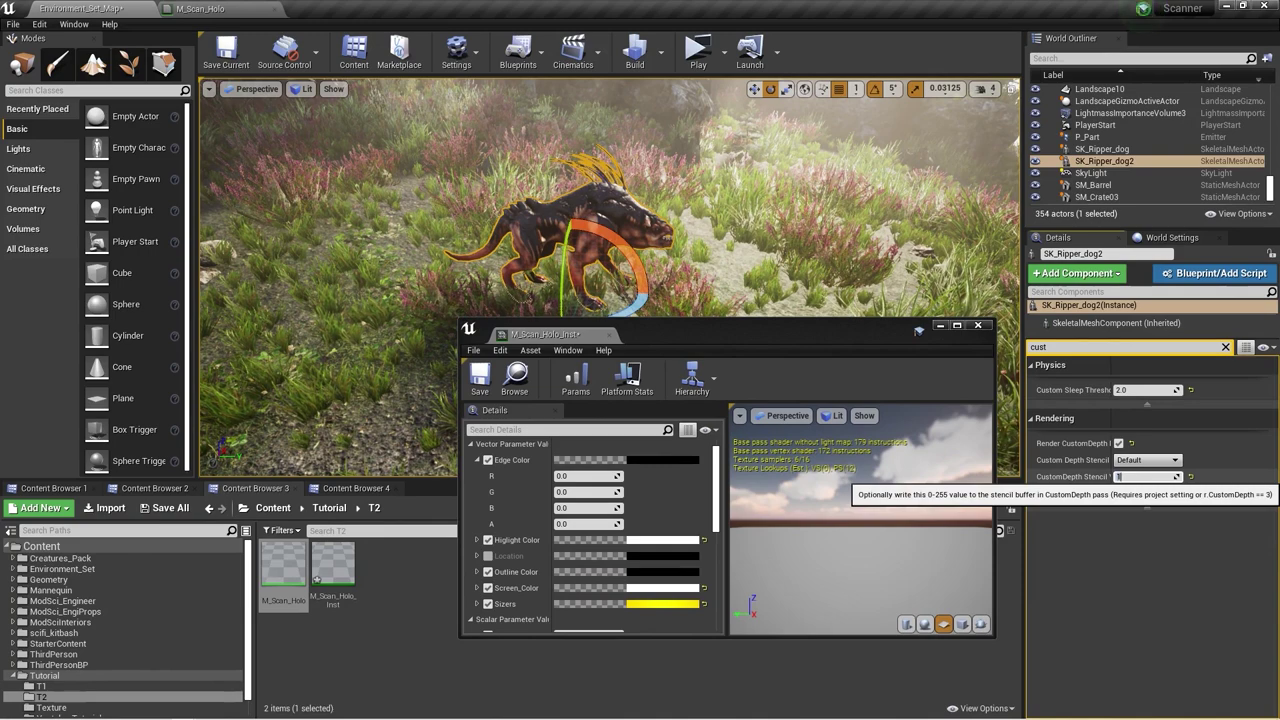
{"action": "left_click_drag", "start_coordinate": [764, 330], "coordinate": [934, 277]}
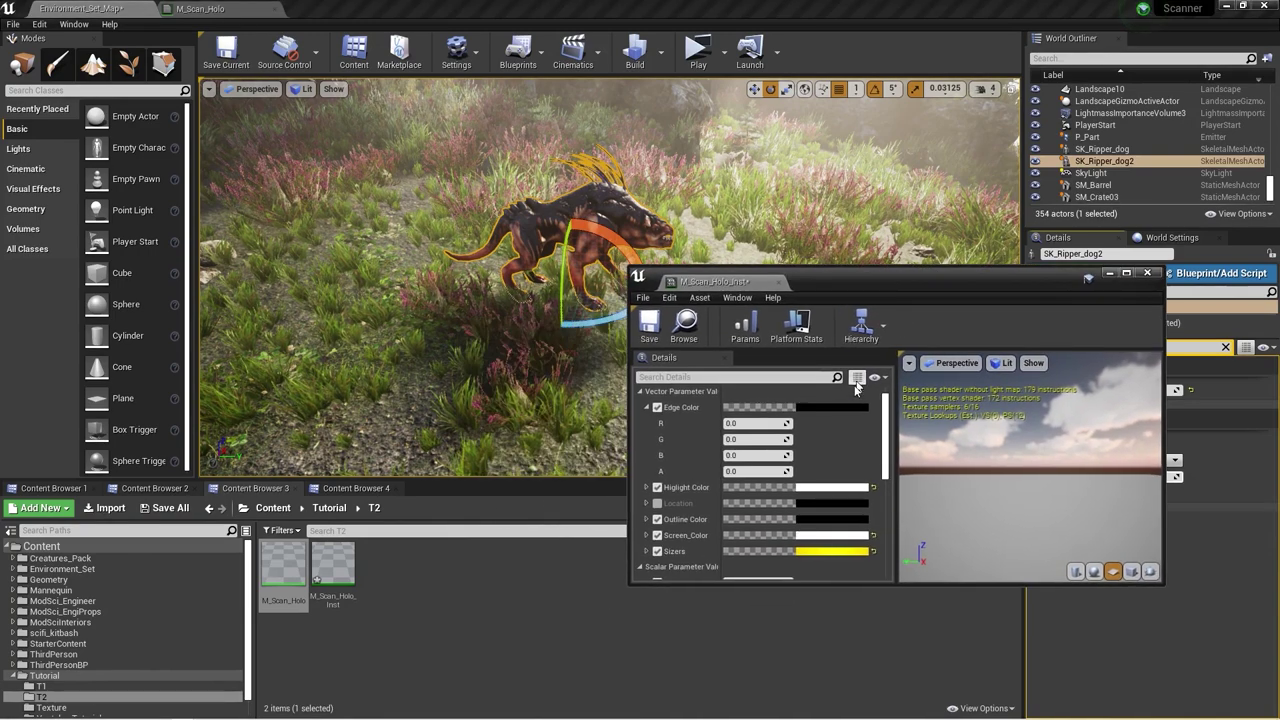
- Set the Higlight Color and Screen_Color of M_Scan_Holo_Inst to black and test the scanner in the standalone preview
{"action": "scroll", "coordinate": [832, 484], "scroll_direction": "down", "scroll_amount": 1}
{"action": "left_click", "coordinate": [843, 467]}
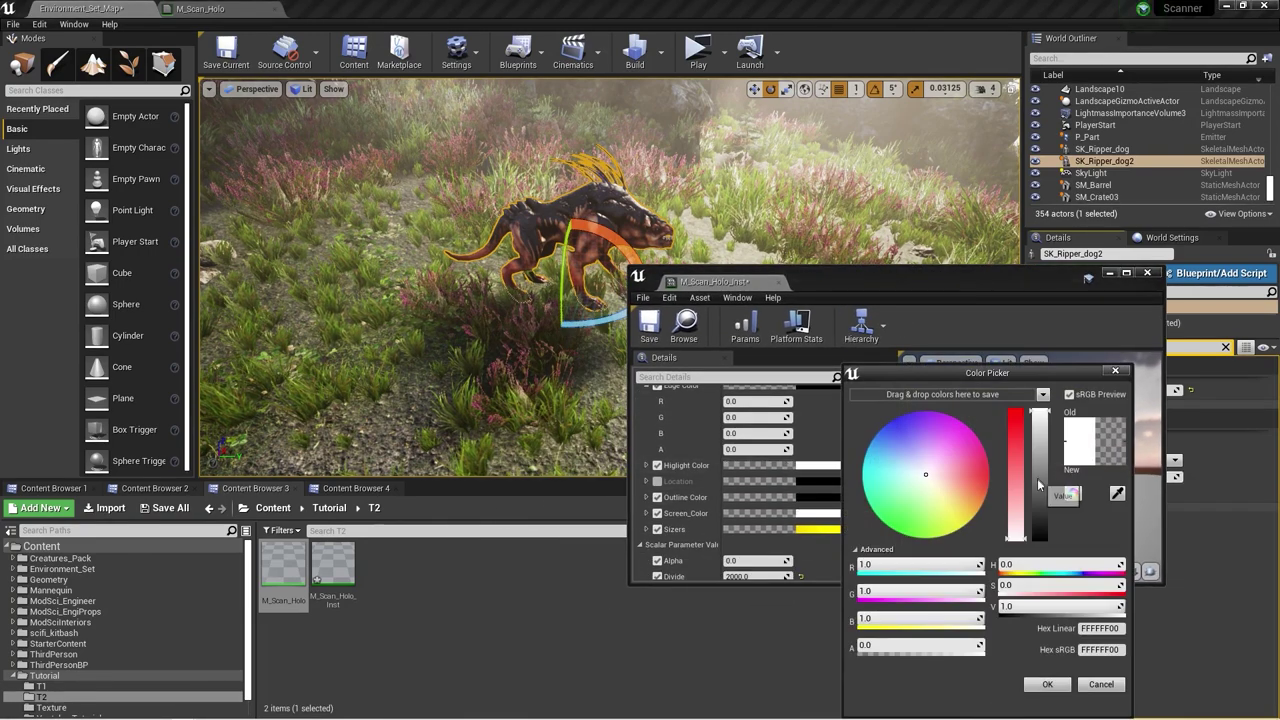
{"action": "left_click_drag", "start_coordinate": [1038, 480], "coordinate": [1050, 567]}
{"action": "left_click", "coordinate": [1050, 684]}
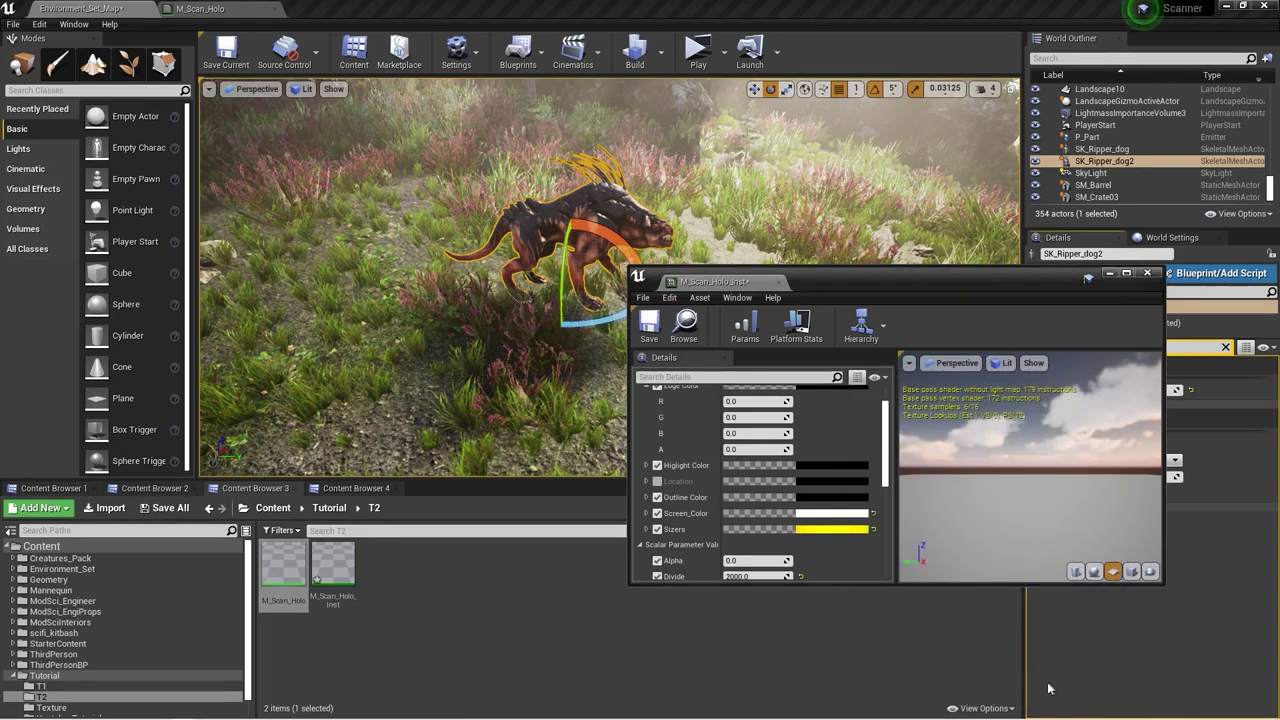
{"action": "left_click", "coordinate": [842, 516]}
{"action": "left_click_drag", "start_coordinate": [1040, 510], "coordinate": [1041, 538]}
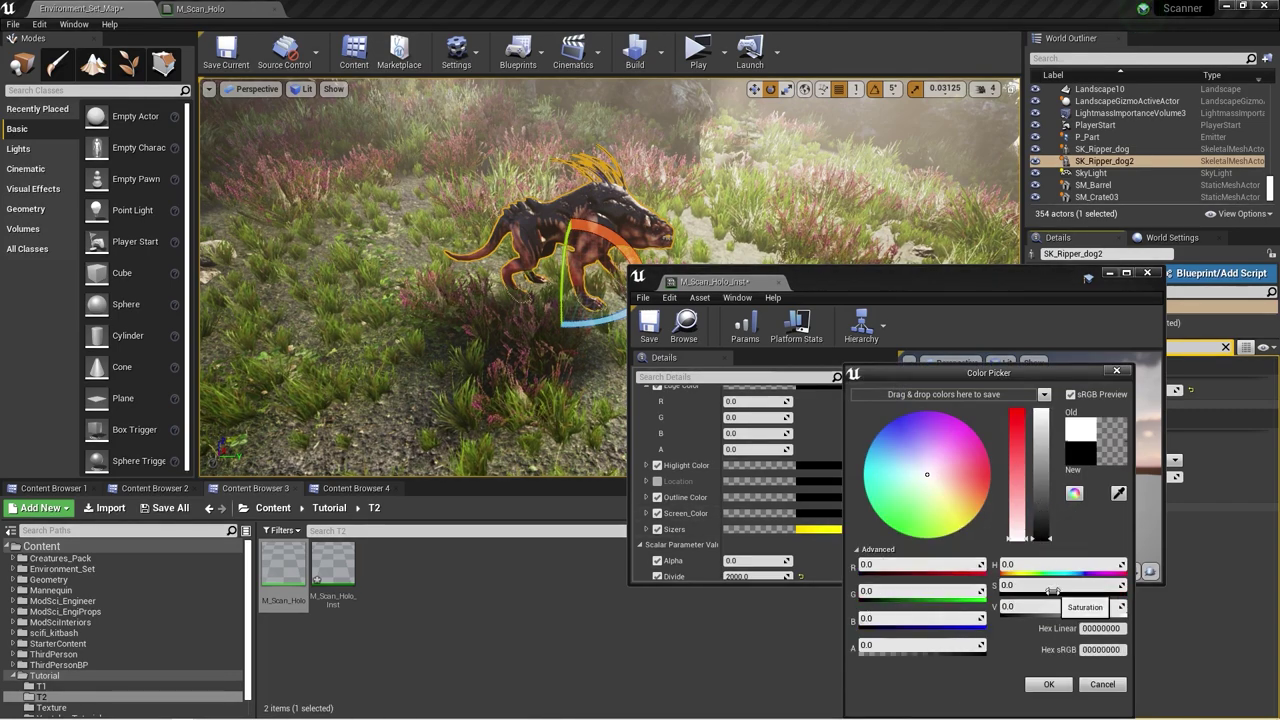
{"action": "left_click", "coordinate": [1048, 684]}
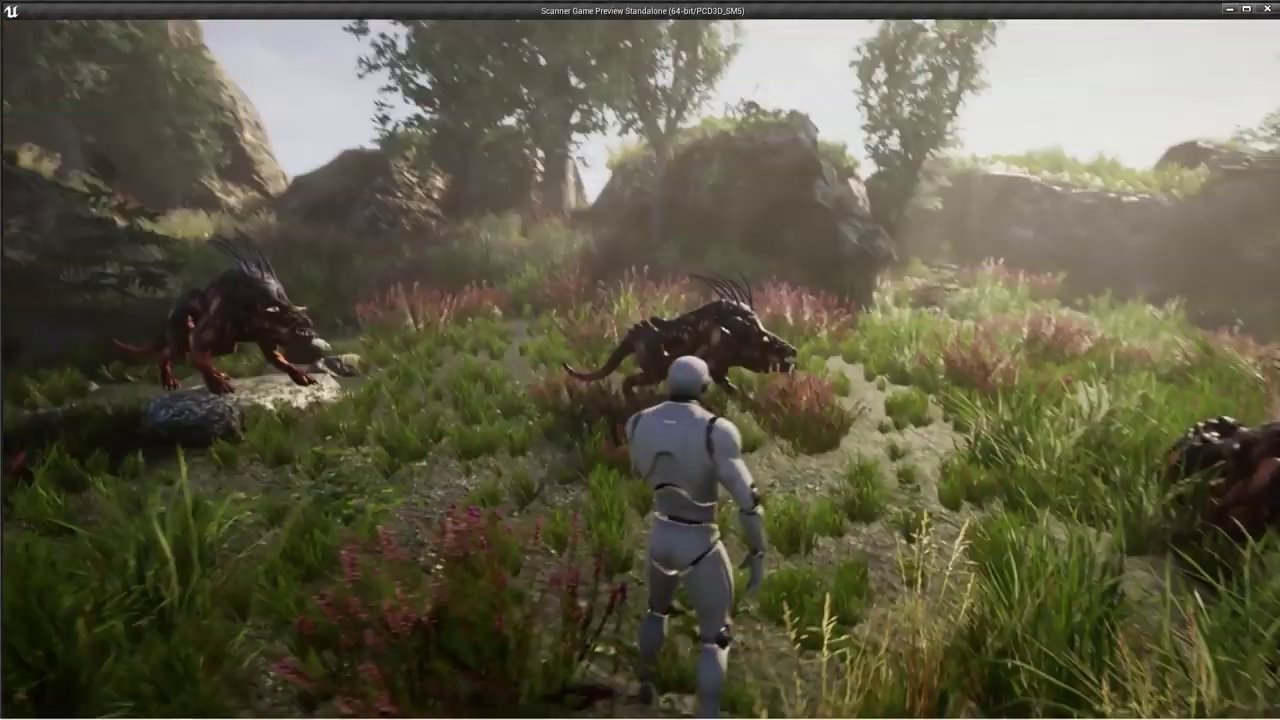
{"action": "key", "text": "w"}
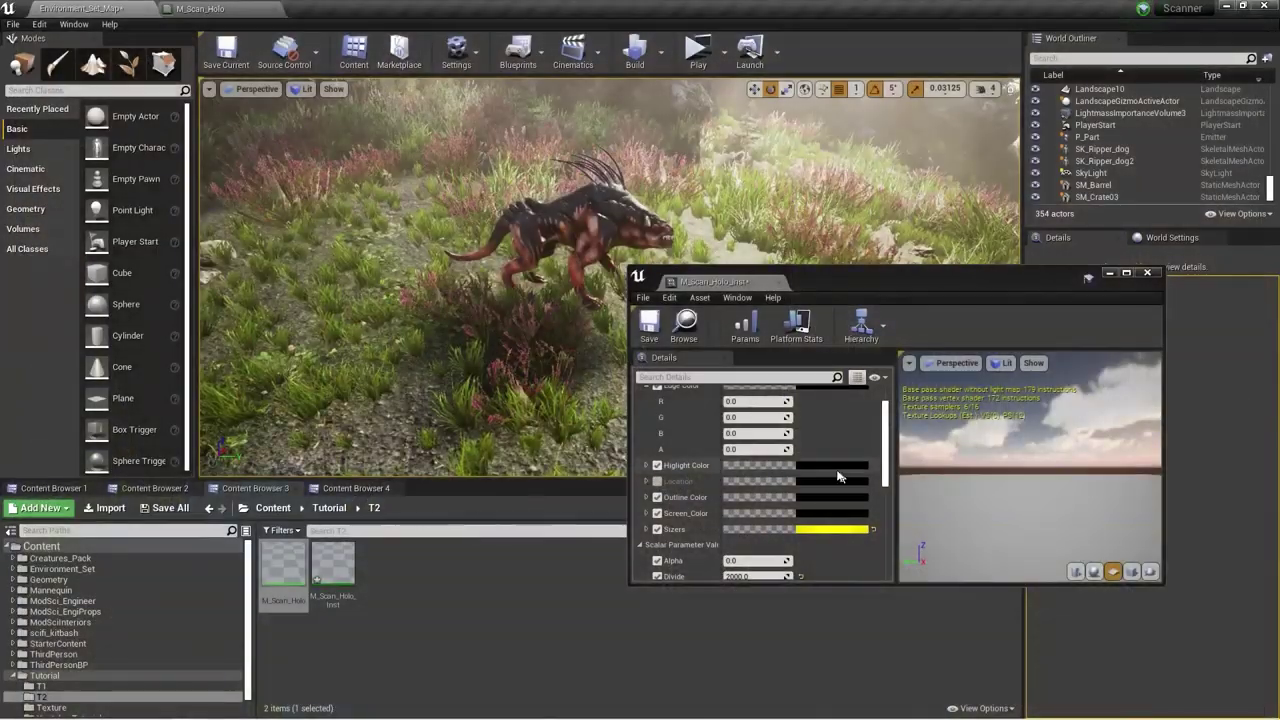
- Set the Width scalar parameter of M_Scan_Holo_Inst to 0
{"action": "scroll", "coordinate": [838, 477], "scroll_direction": "down", "scroll_amount": 5}
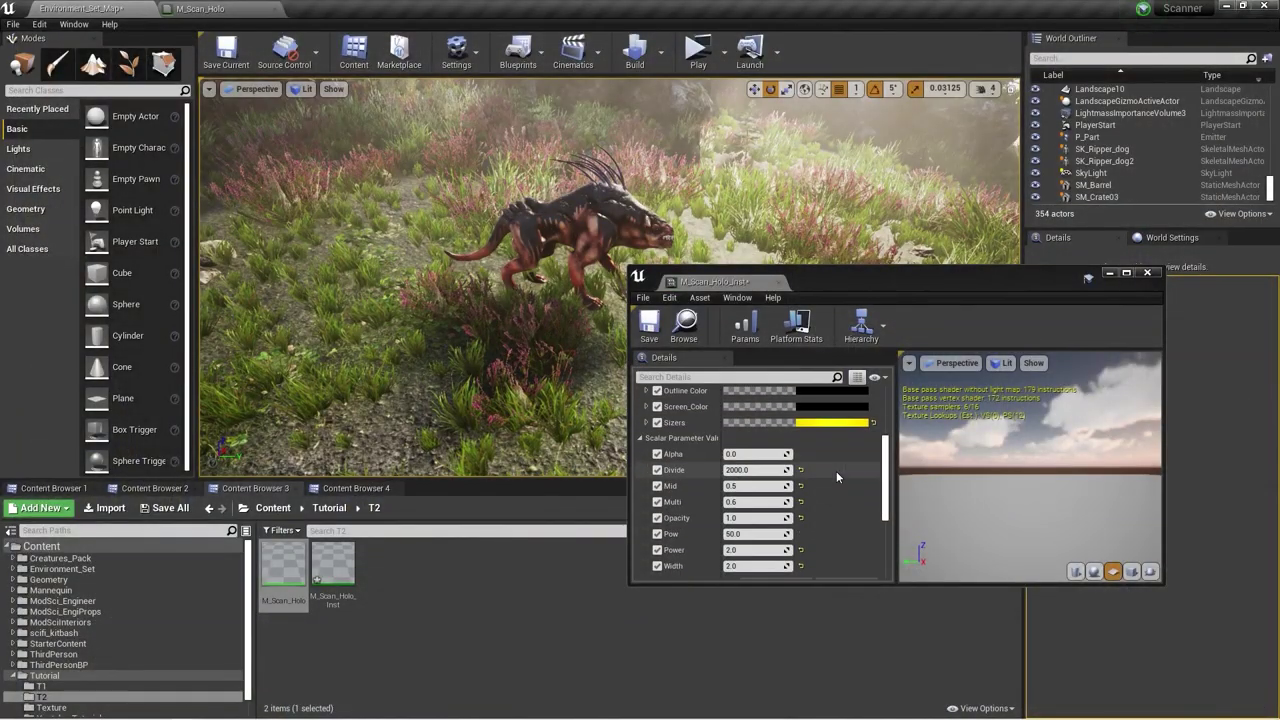
{"action": "type", "text": "0"}
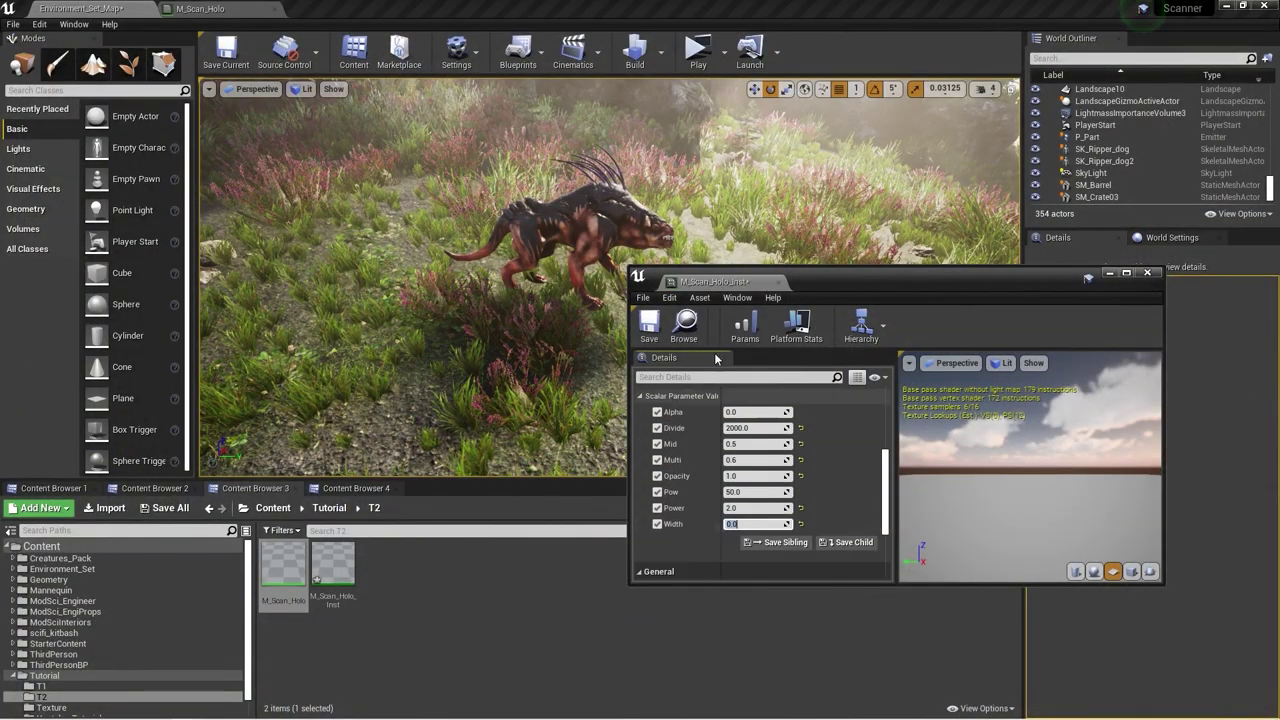
- Raise the SK_Ripper_dog2 creature slightly above the grass in the level
{"action": "left_click", "coordinate": [575, 247]}
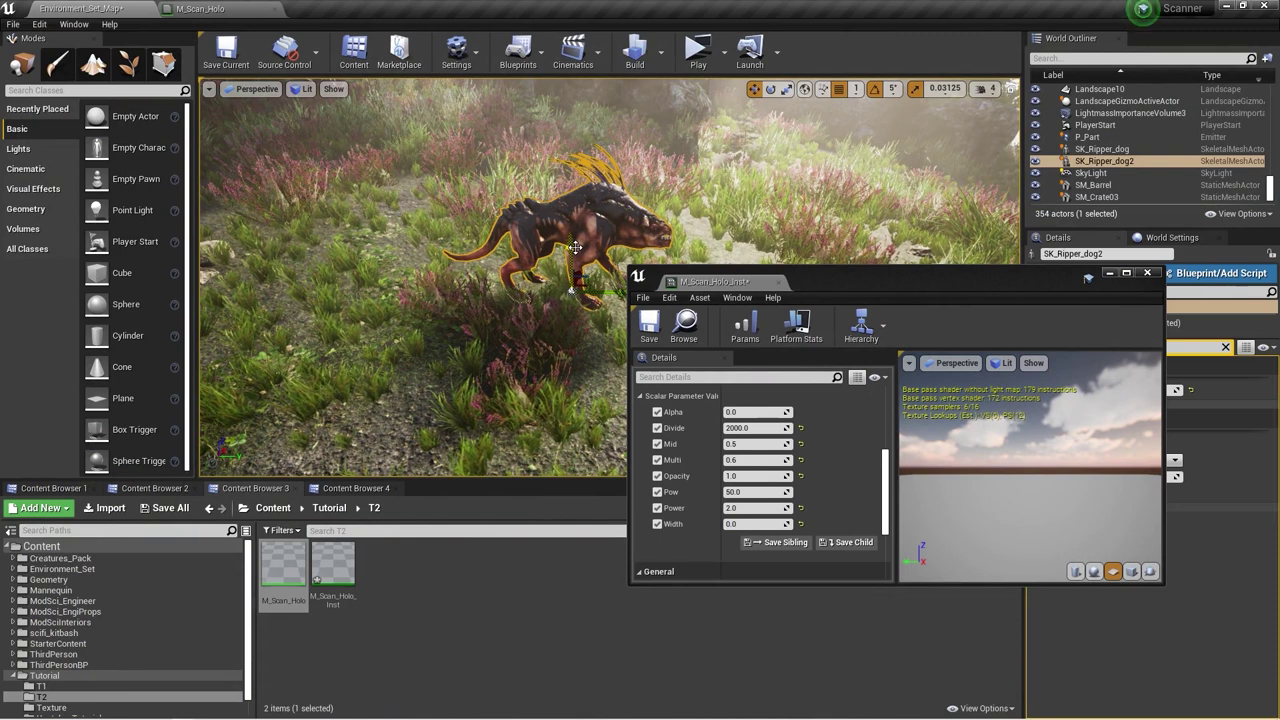
{"action": "left_click_drag", "start_coordinate": [587, 227], "coordinate": [599, 204]}
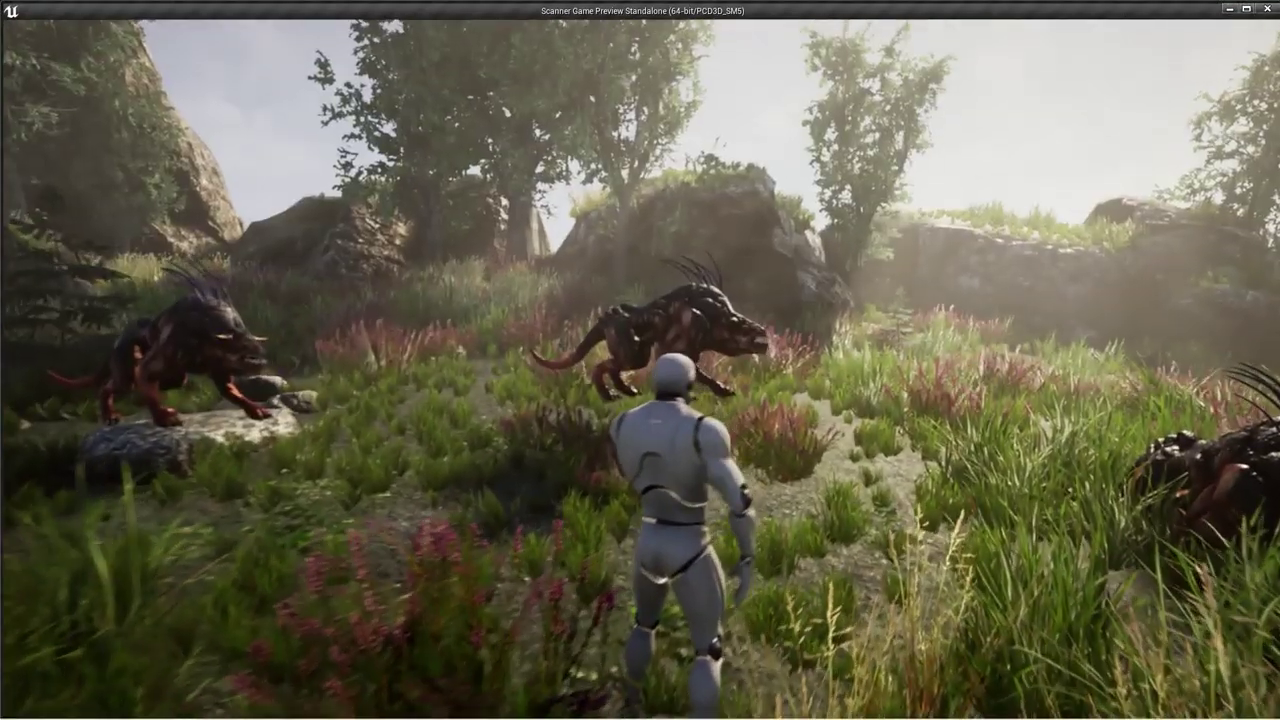
- Walk around the creatures in the standalone game preview to examine the scanner effect, and exit the preview
{"action": "key", "text": "w"}
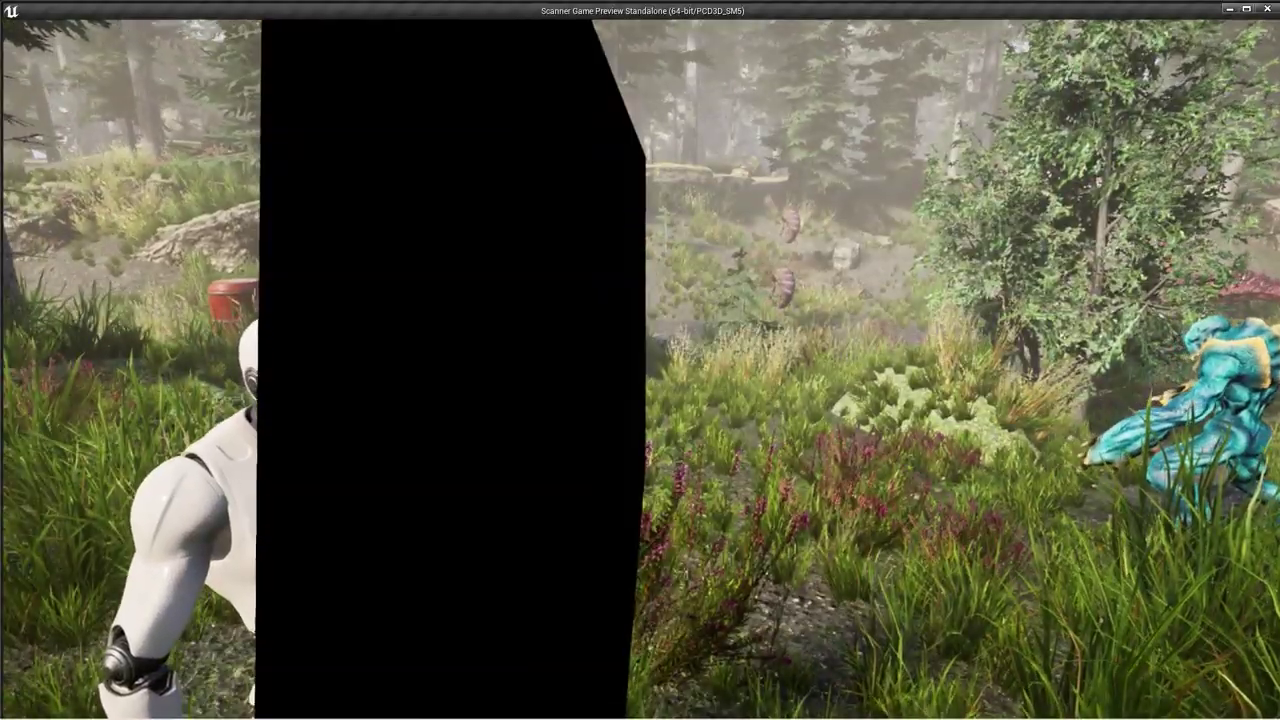
{"action": "key", "text": "Tab"}
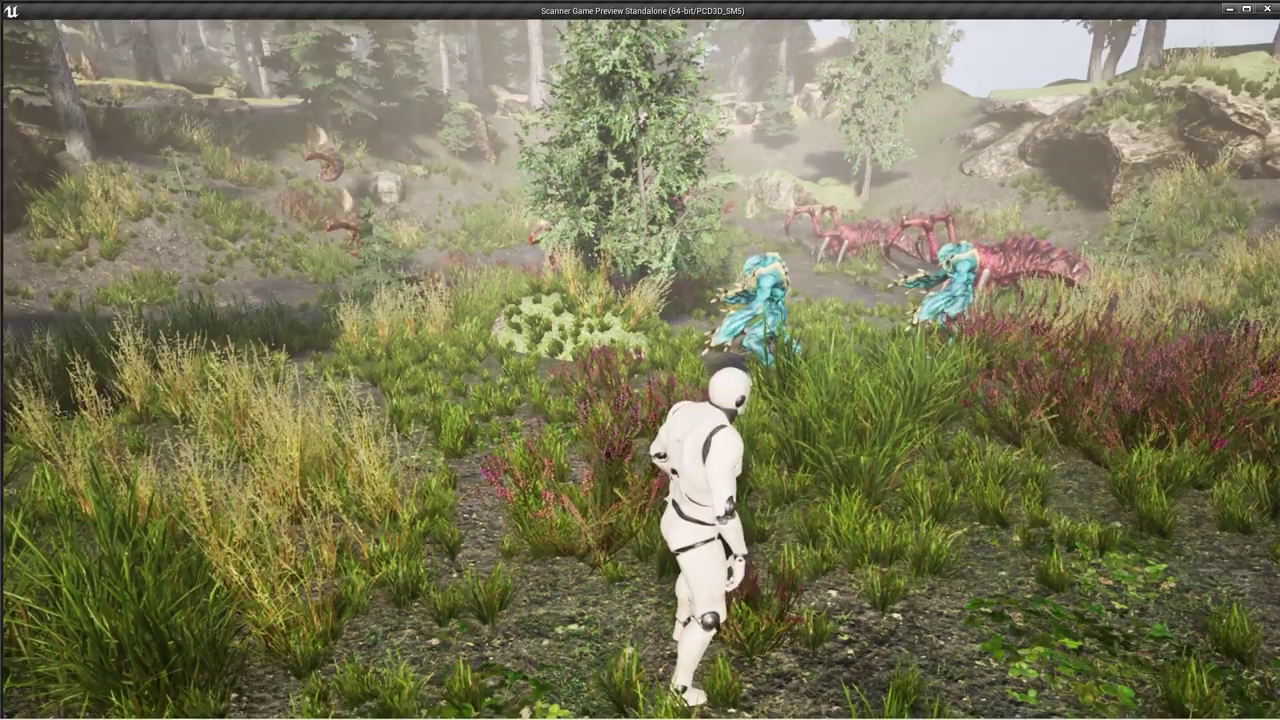
{"action": "key", "text": "Escape"}
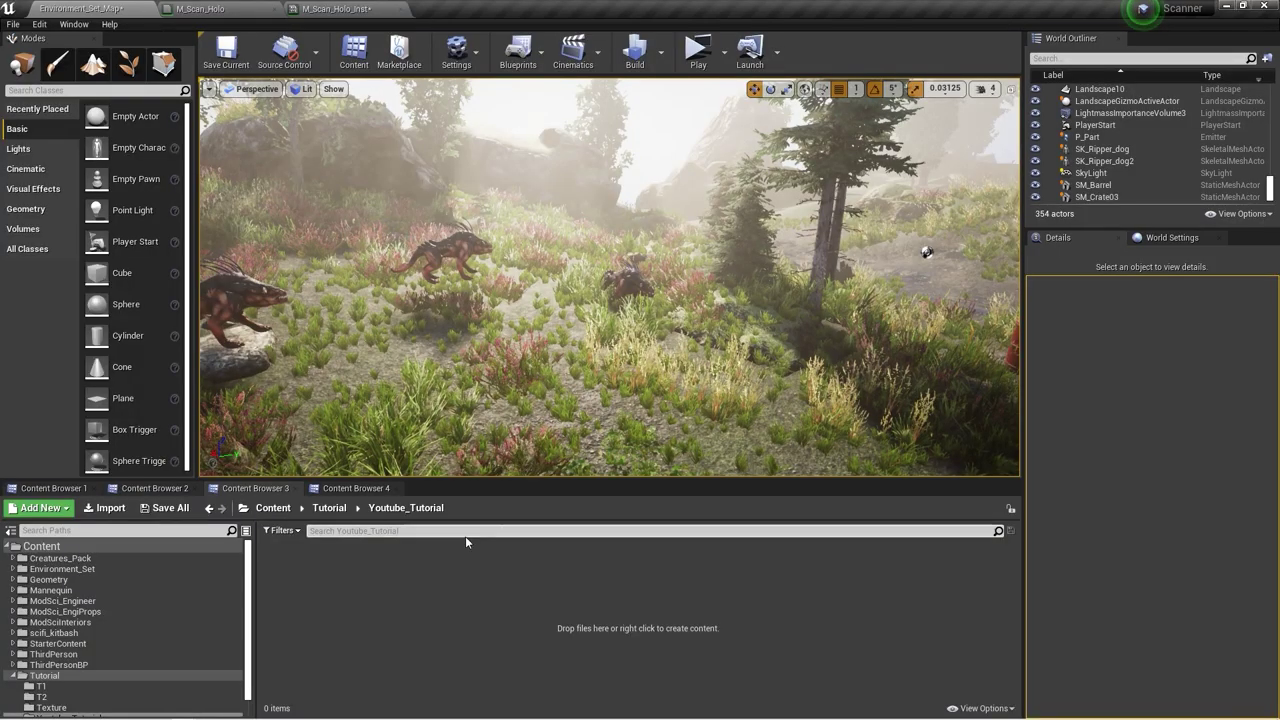
- Create a new material named M_Sci_Scanner in the Youtube_Tutorial folder
{"action": "right_click", "coordinate": [404, 566]}
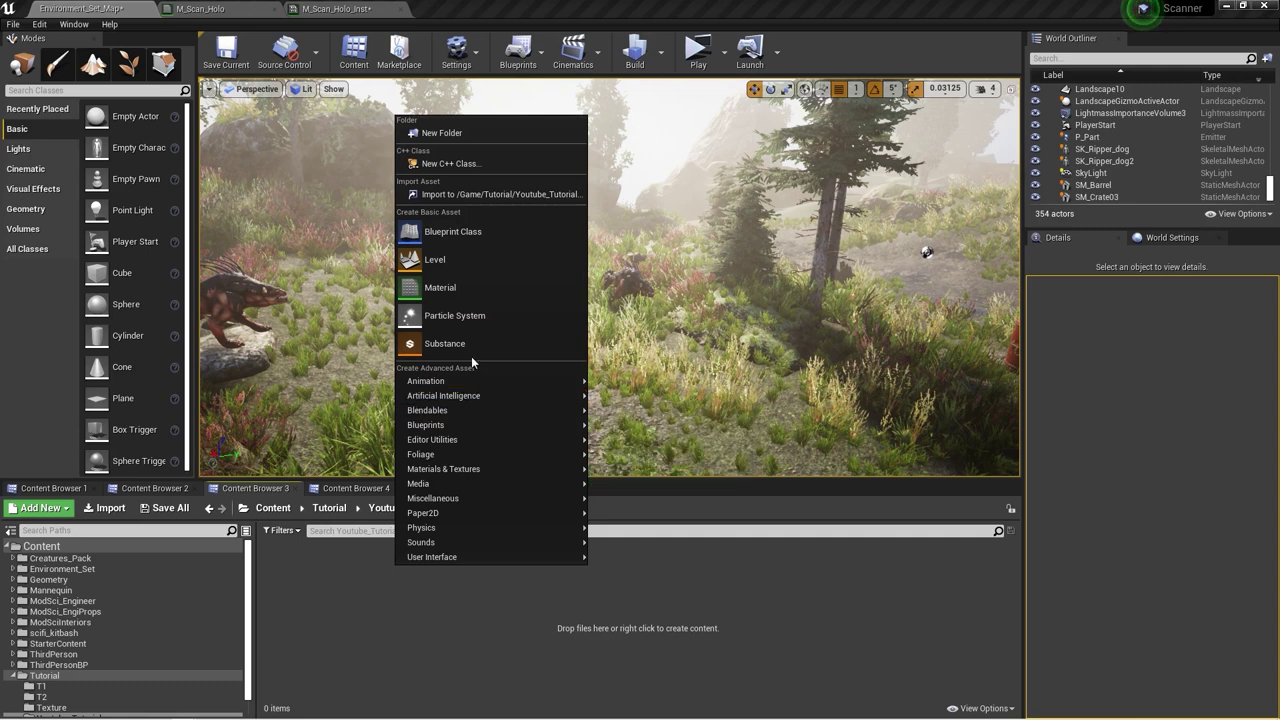
{"action": "left_click", "coordinate": [471, 292]}
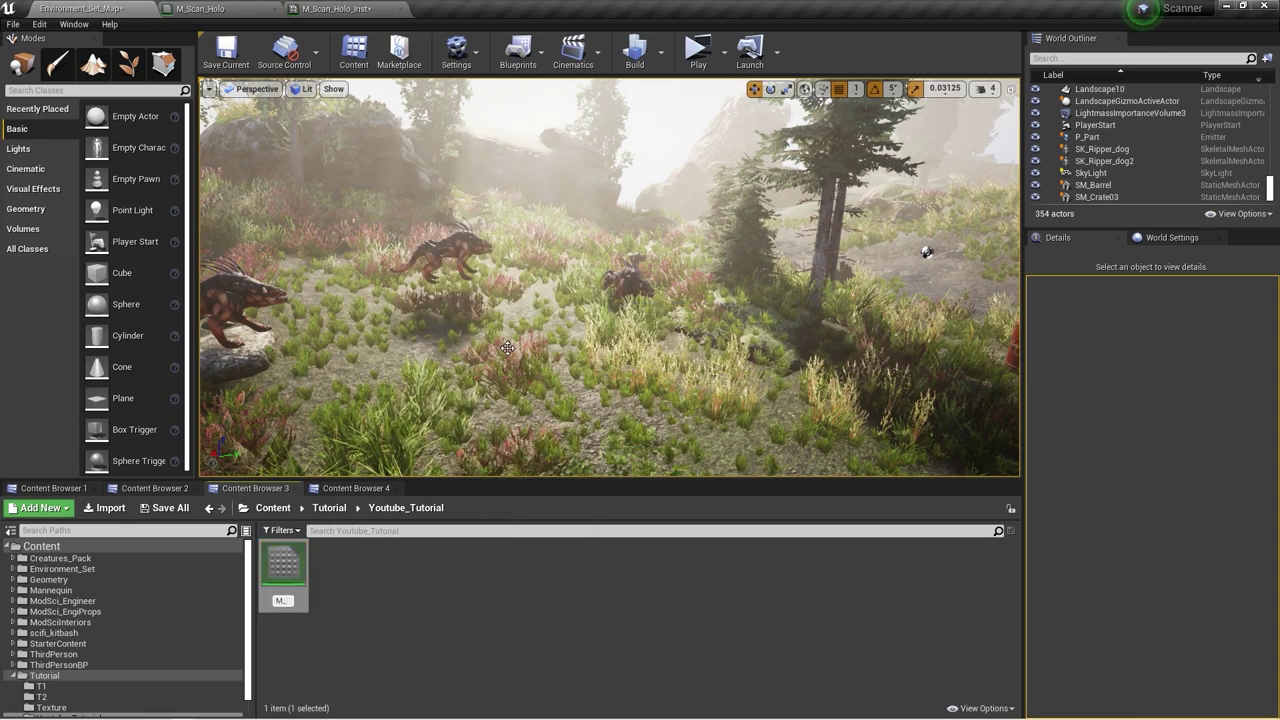
{"action": "type", "text": "M_Sci_Scanner"}
{"action": "key", "text": "Return"}
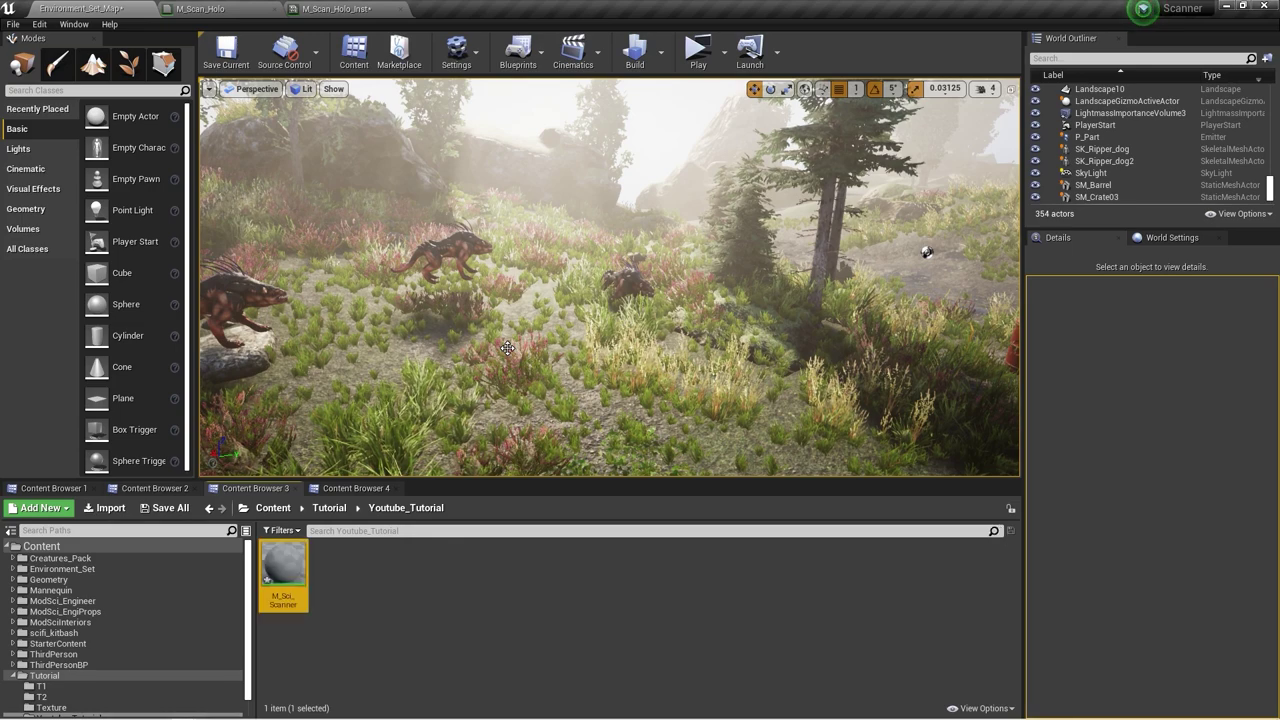
- Open M_Sci_Scanner and make it a Translucent, Unlit, Two Sided material
{"action": "double_click", "coordinate": [301, 569]}
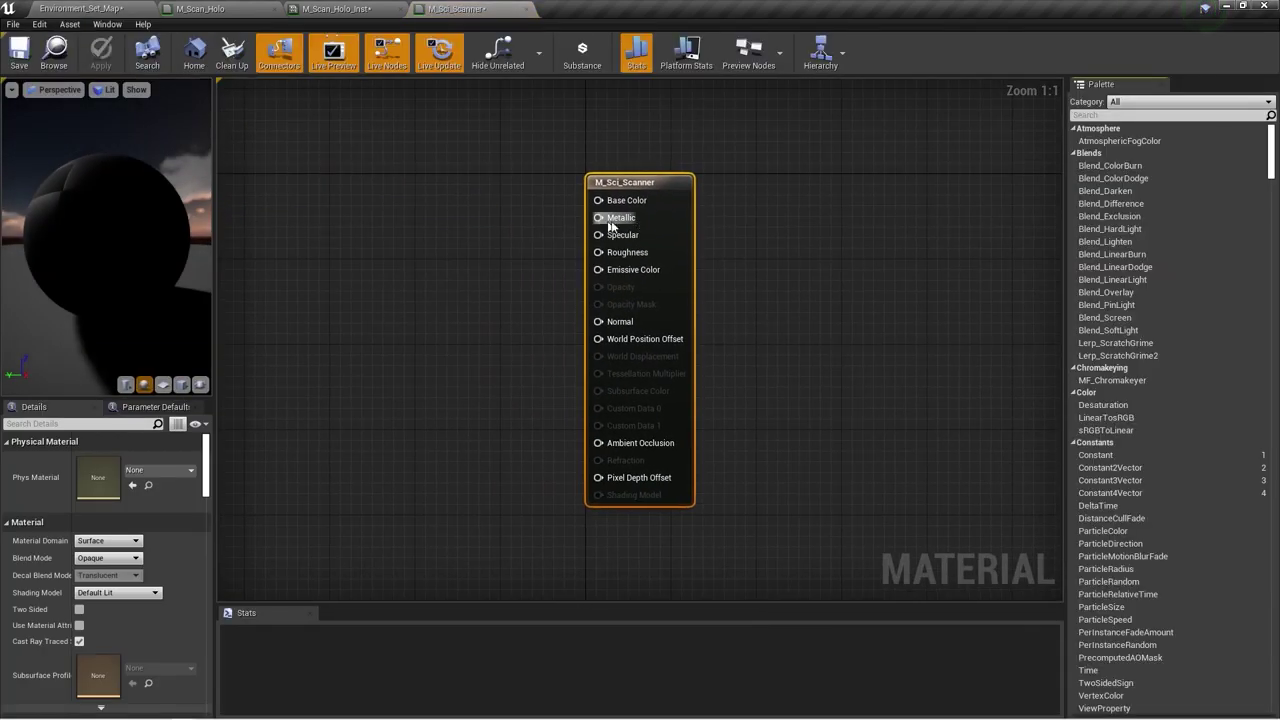
{"action": "left_click", "coordinate": [121, 559]}
{"action": "left_click", "coordinate": [118, 588]}
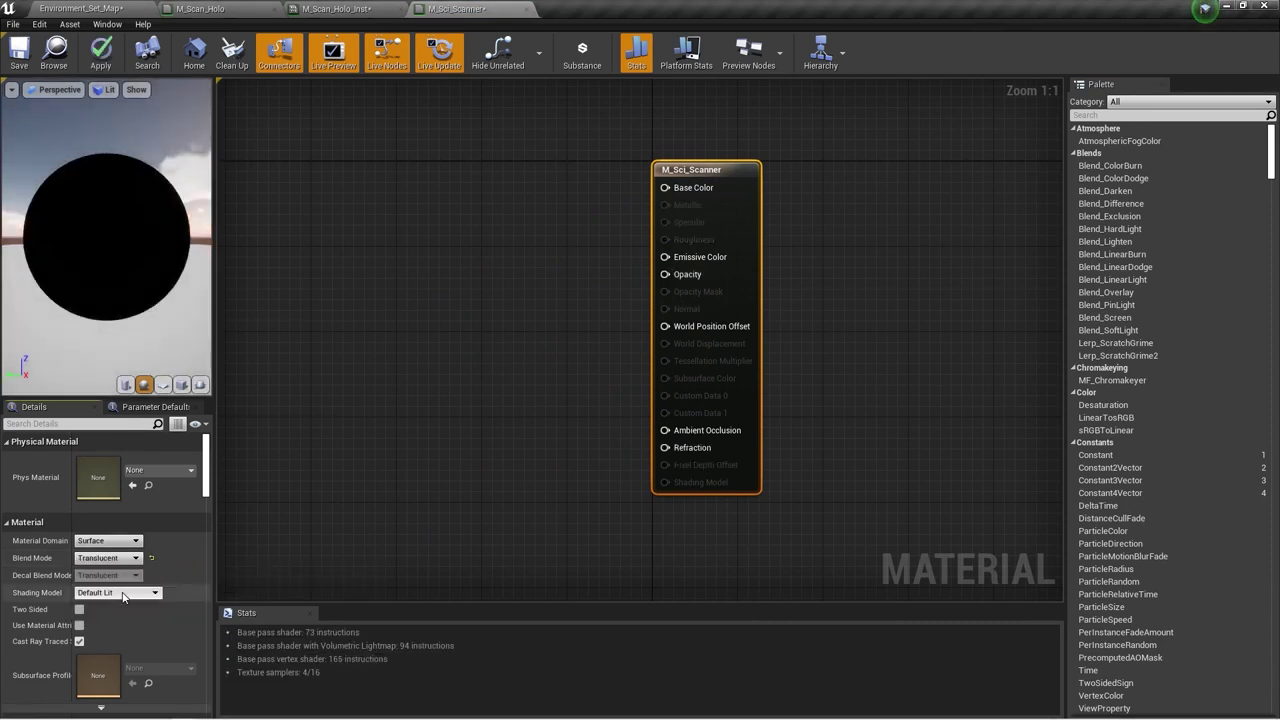
{"action": "left_click", "coordinate": [124, 594]}
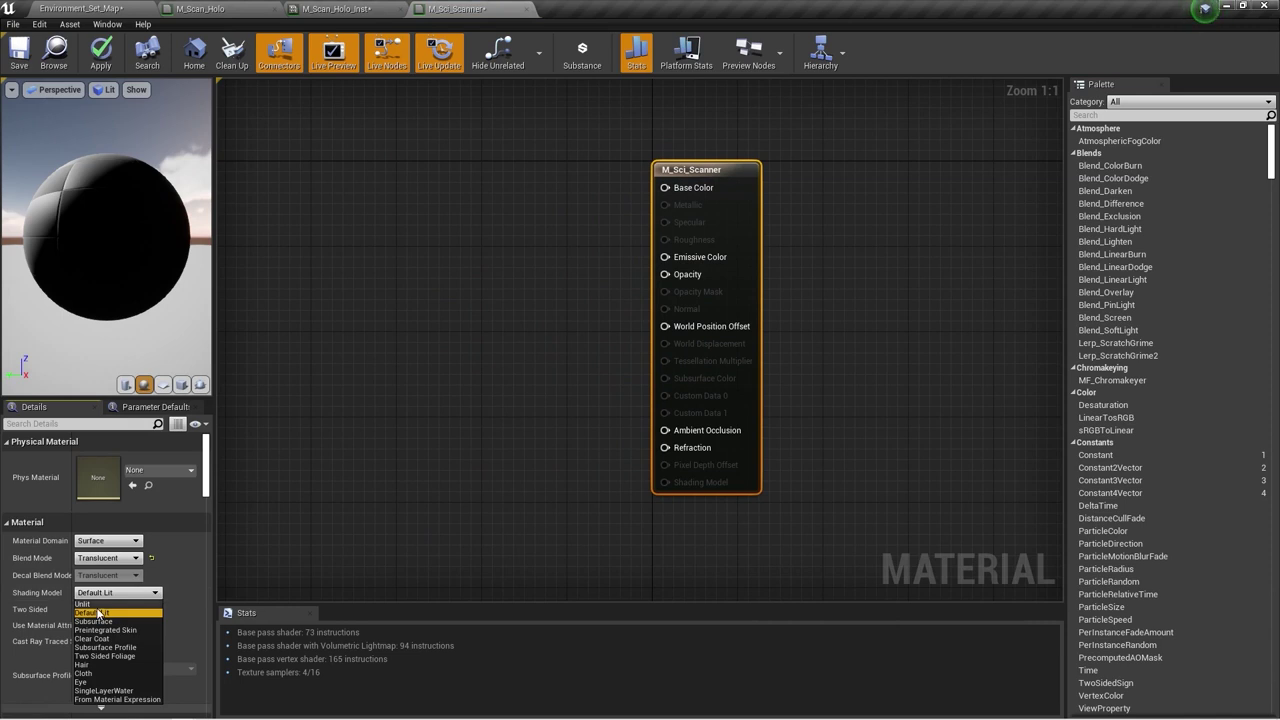
{"action": "left_click", "coordinate": [84, 604]}
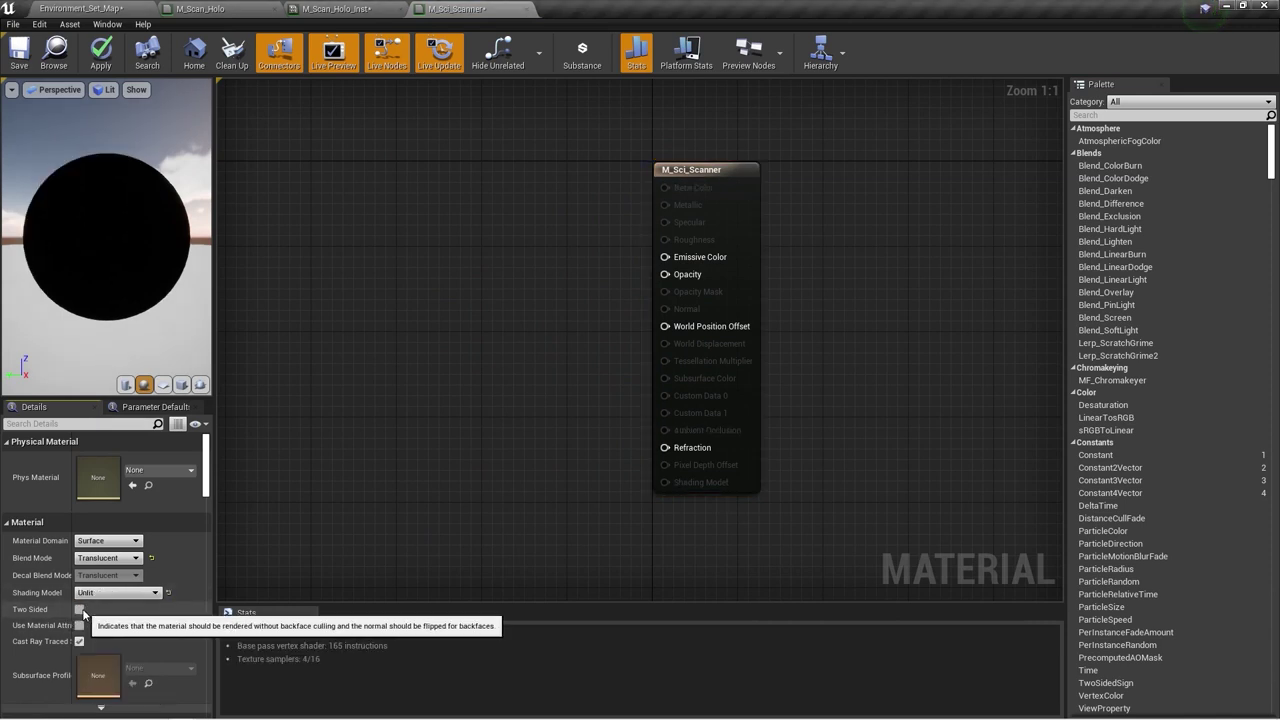
{"action": "left_click", "coordinate": [80, 610]}
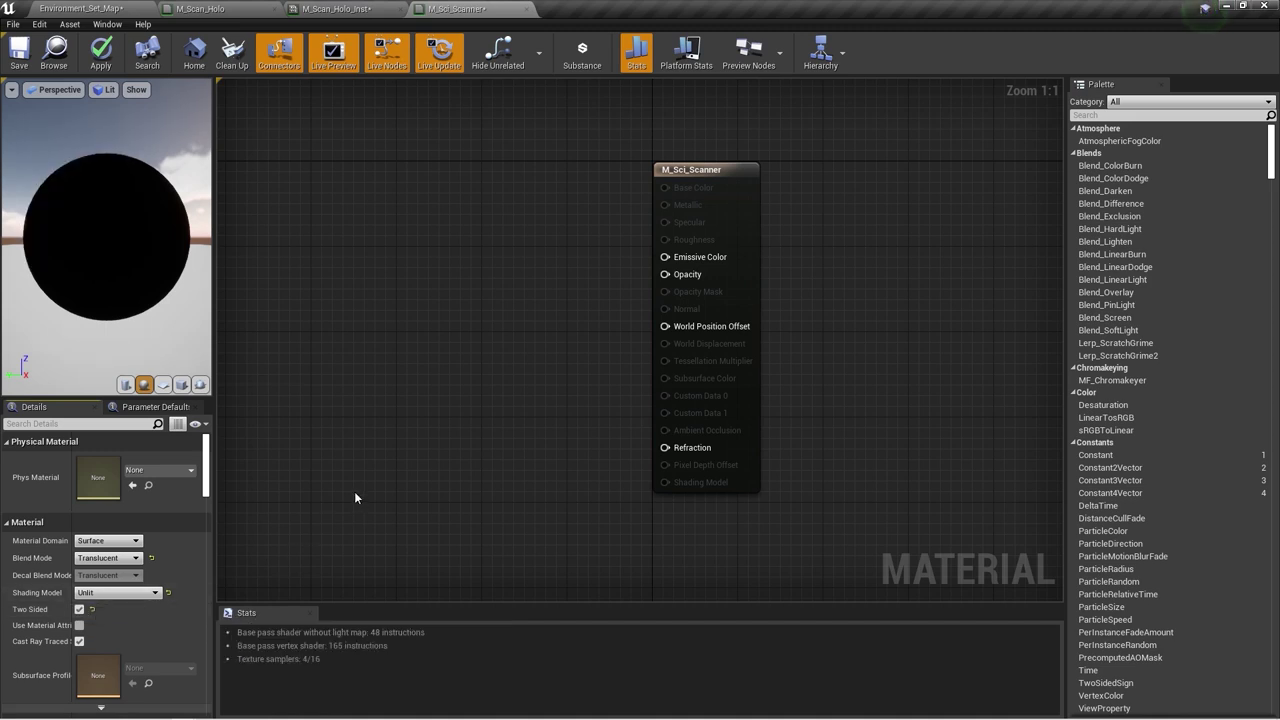
- Add the T_Tech_Panel_M texture from the StarterContent Textures folder to the M_Sci_Scanner graph as a Texture Sample
{"action": "right_click_drag", "start_coordinate": [437, 432], "coordinate": [590, 432]}
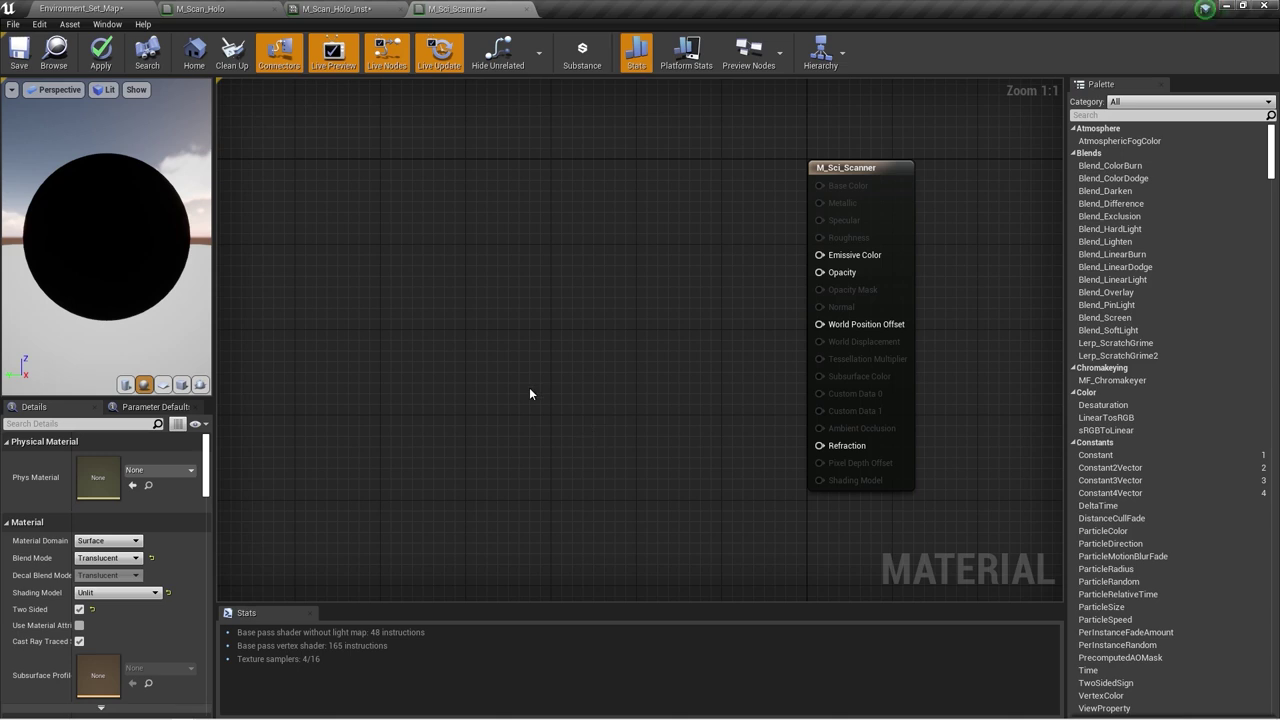
{"action": "left_click", "coordinate": [88, 9]}
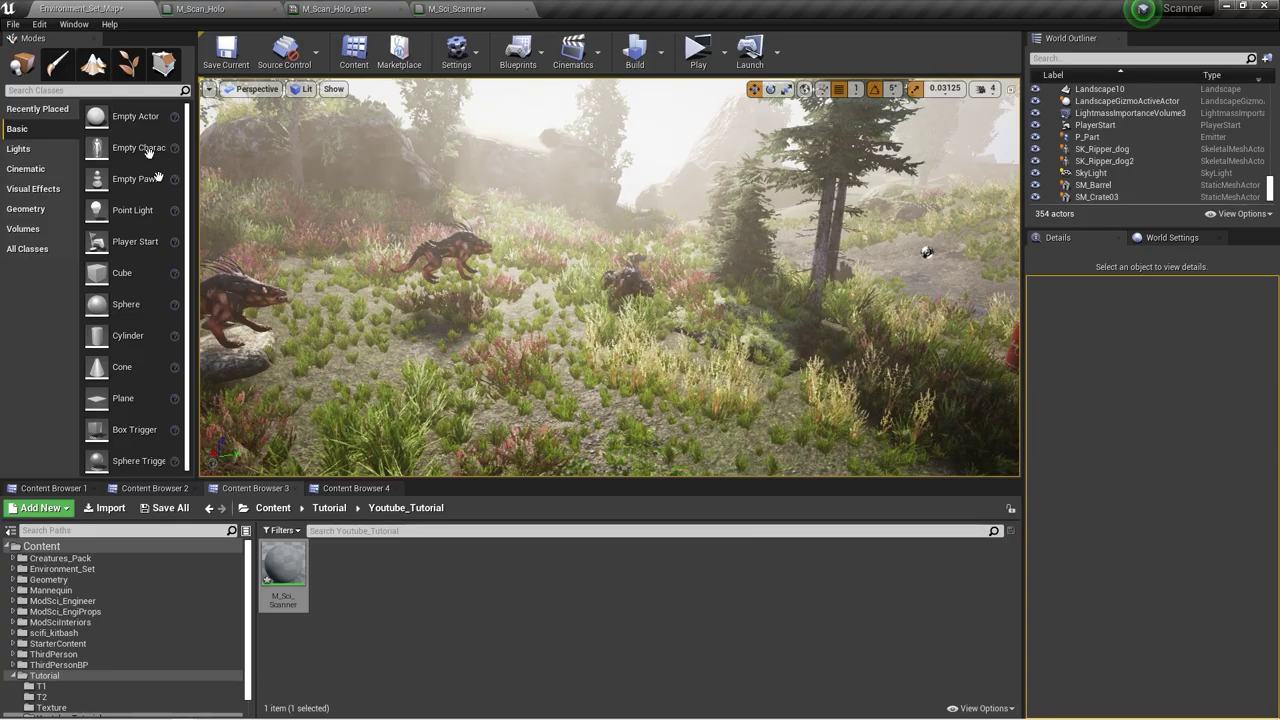
{"action": "left_click", "coordinate": [154, 488]}
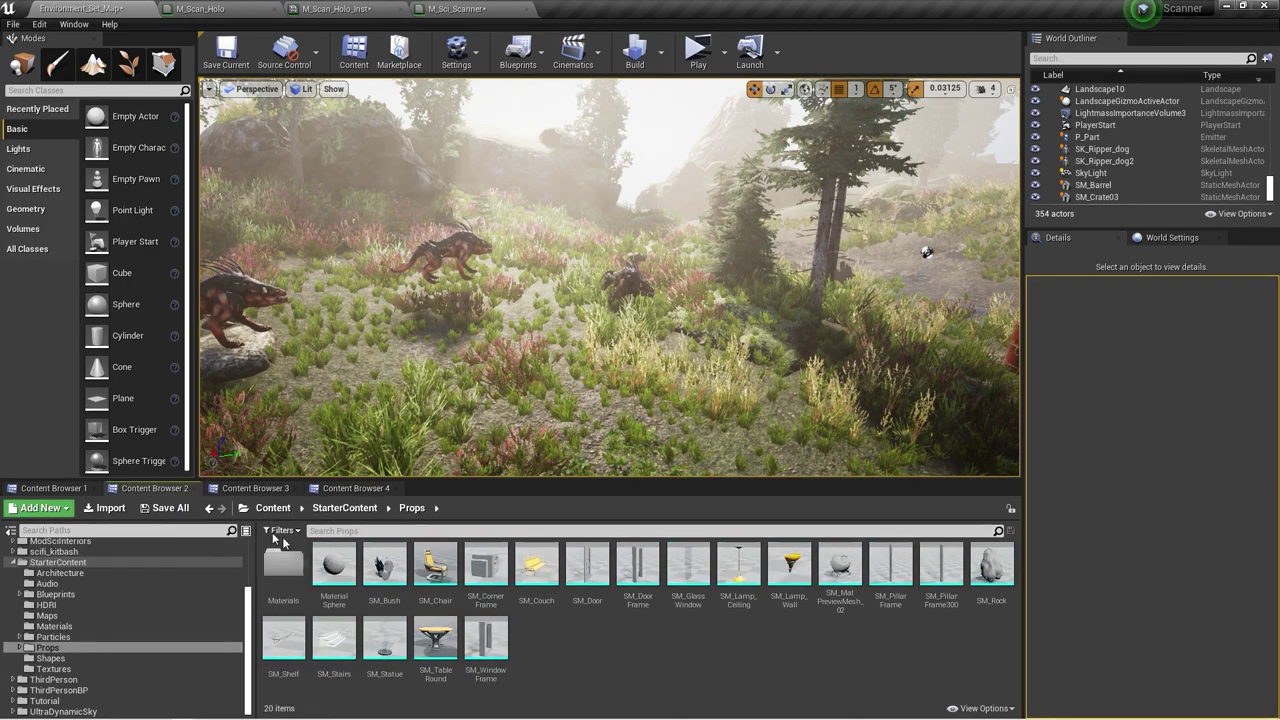
{"action": "left_click", "coordinate": [62, 669]}
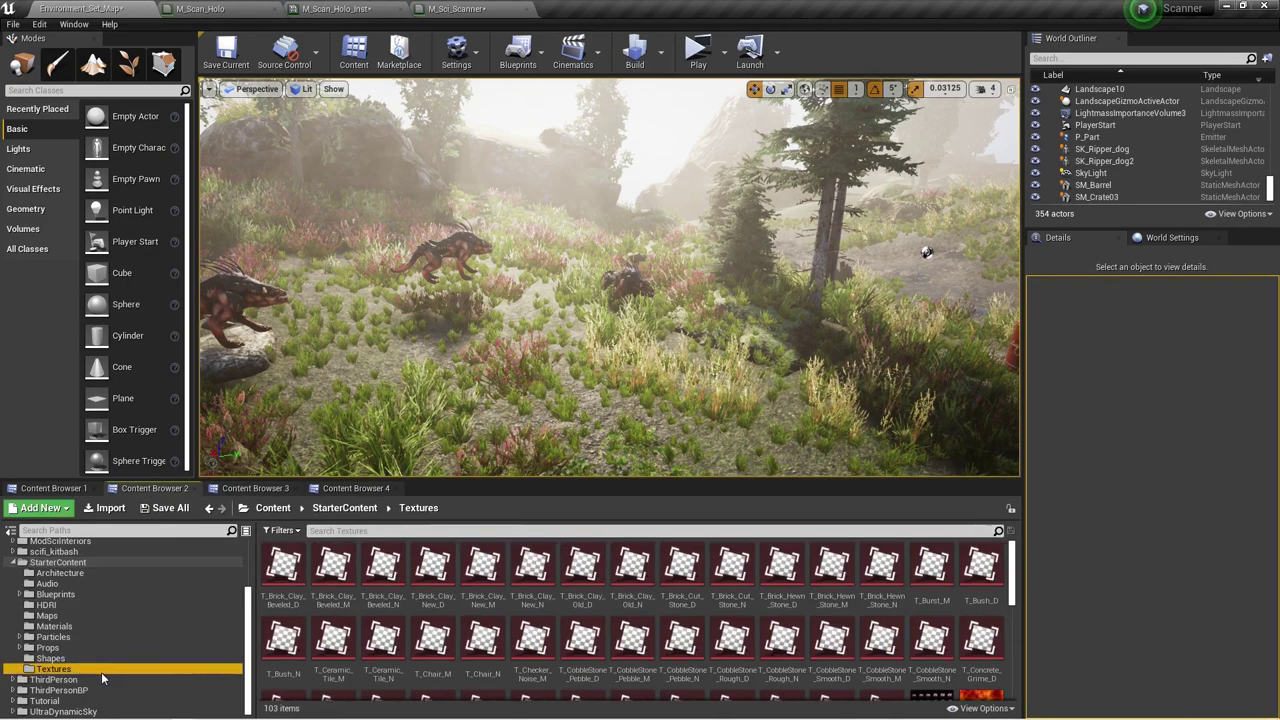
{"action": "scroll", "coordinate": [416, 641], "scroll_direction": "down", "scroll_amount": 10}
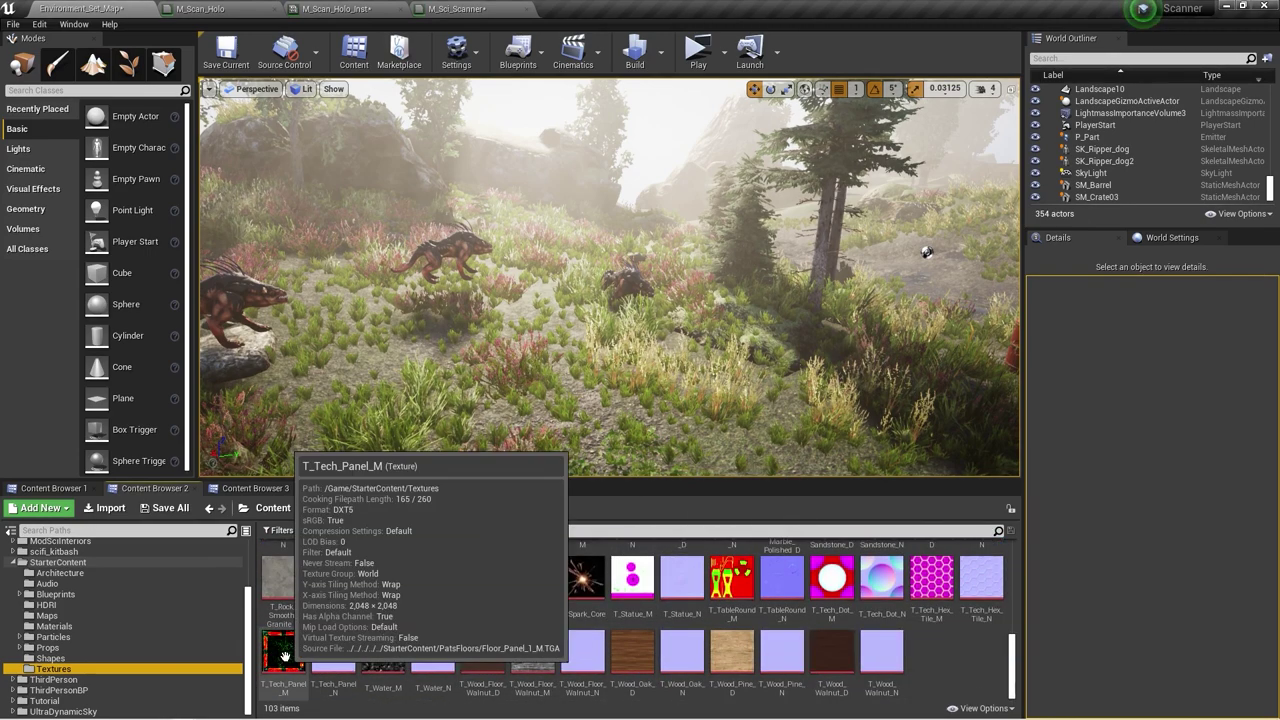
{"action": "left_click_drag", "start_coordinate": [284, 651], "coordinate": [585, 256]}
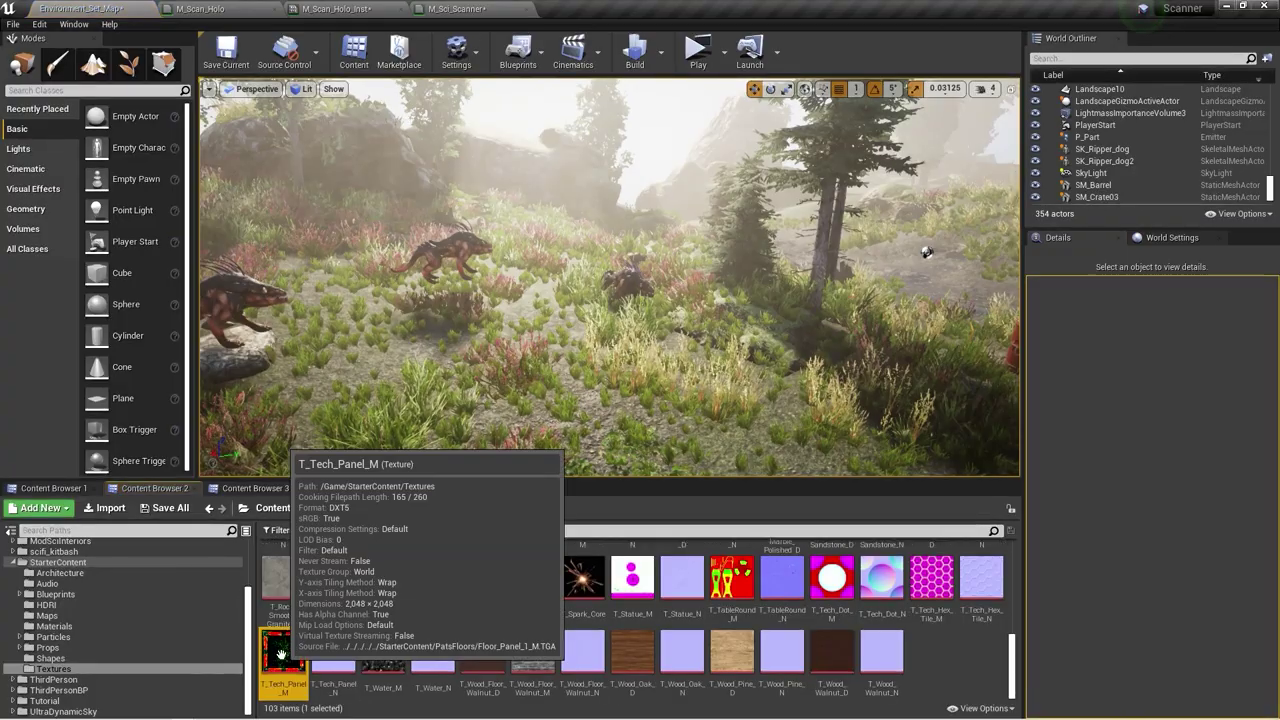
- Open the T_Tech_Panel_M texture and inspect its alpha channel on its own
{"action": "double_click", "coordinate": [284, 651]}
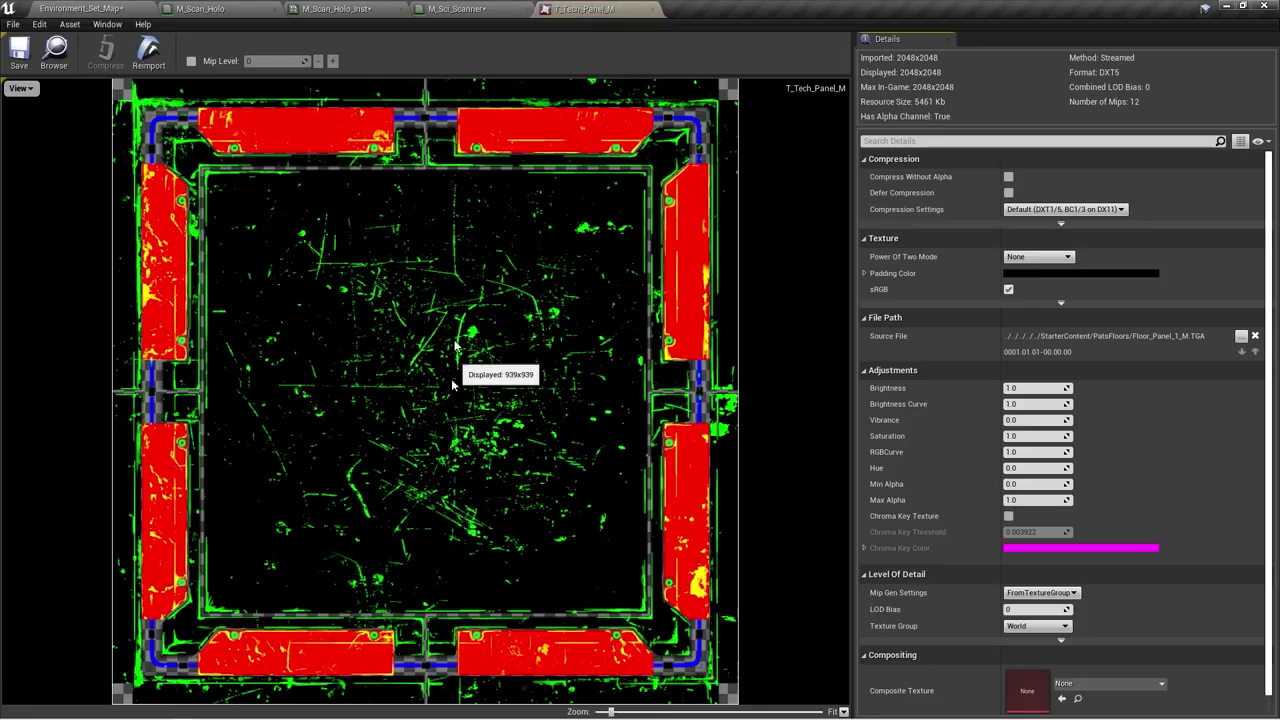
{"action": "left_click", "coordinate": [19, 88]}
{"action": "left_click", "coordinate": [12, 158]}
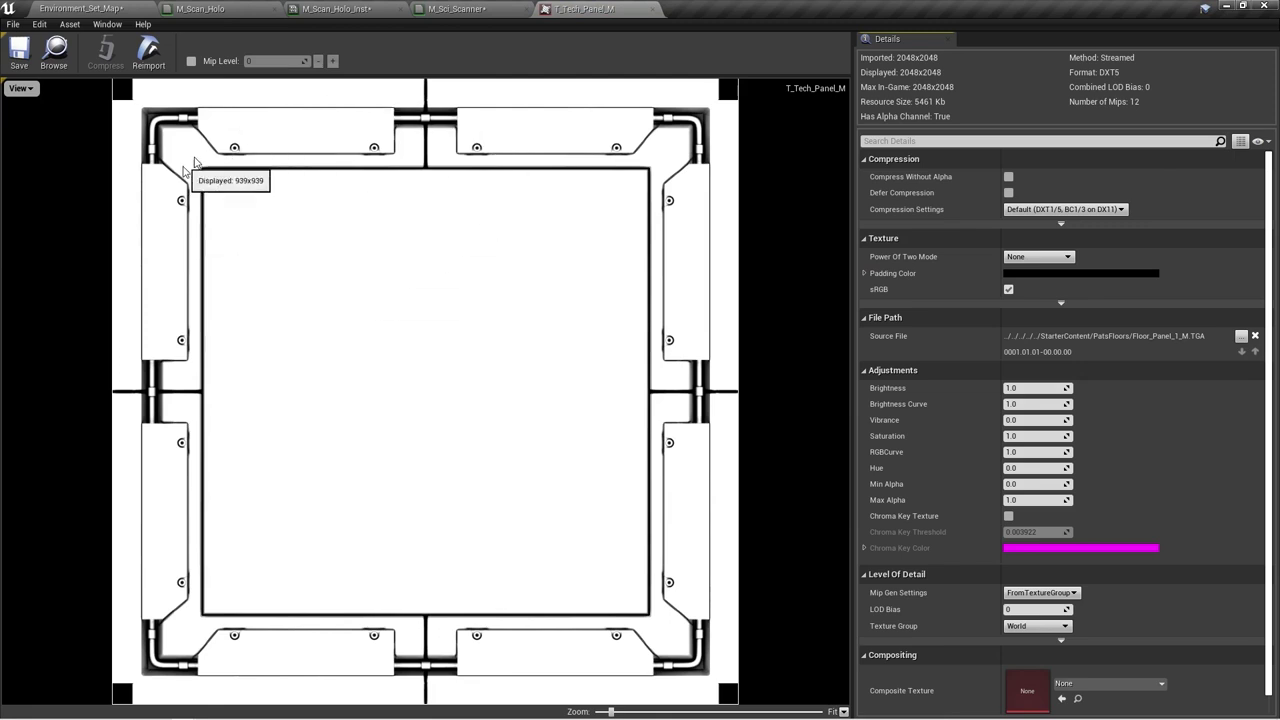
- Move the Texture Sample node well away from the M_Sci_Scanner output node and set the preview mesh to a cube
{"action": "left_click", "coordinate": [486, 12]}
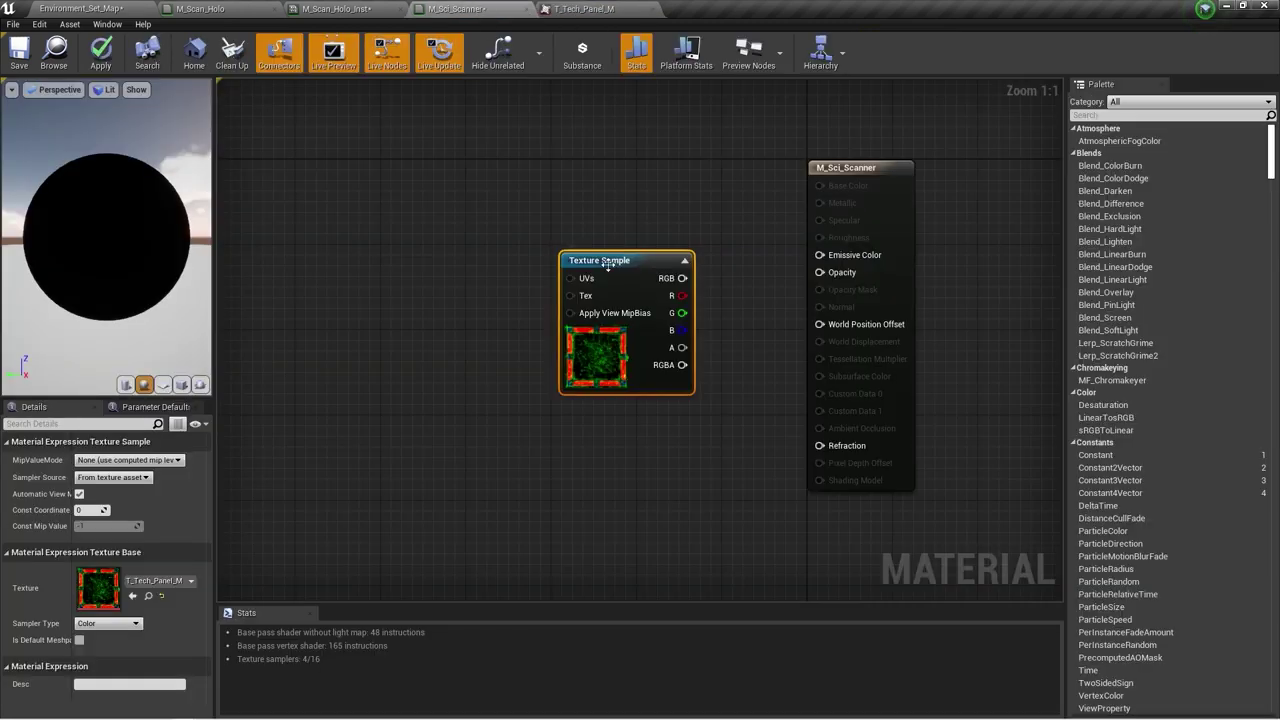
{"action": "left_click_drag", "start_coordinate": [673, 296], "coordinate": [388, 150]}
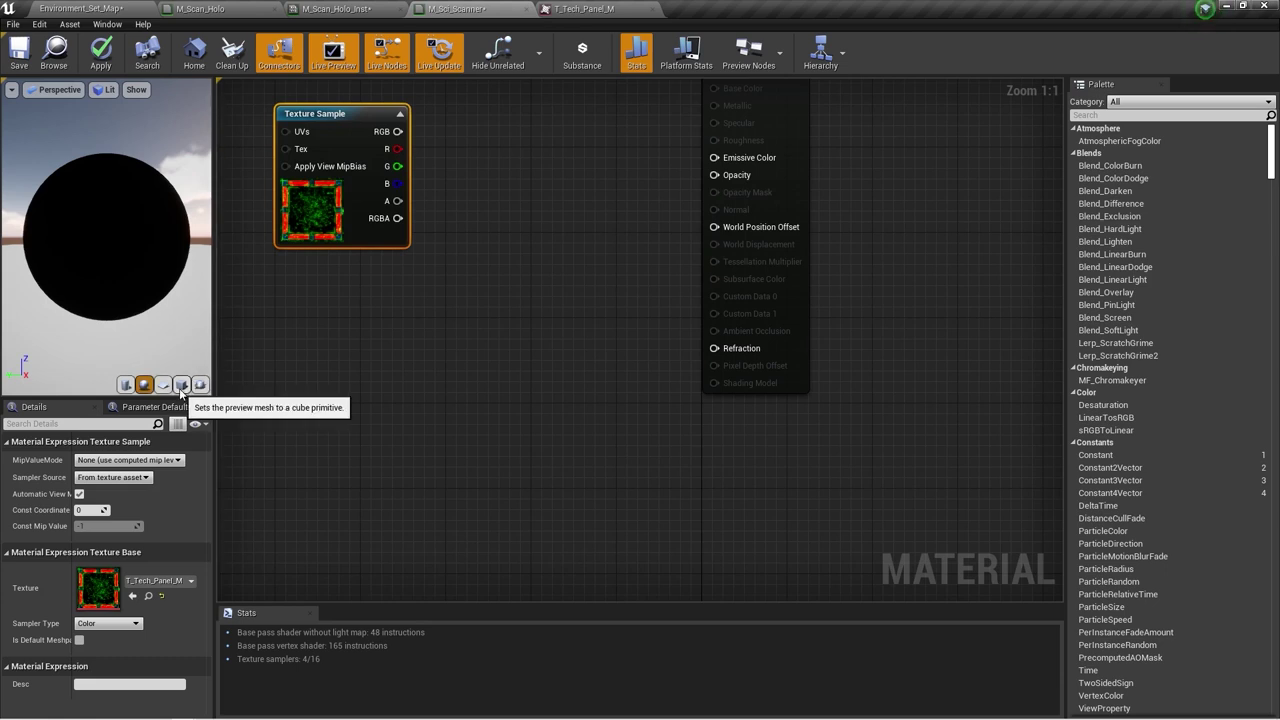
{"action": "left_click", "coordinate": [181, 391]}
{"action": "right_click_drag", "start_coordinate": [277, 343], "coordinate": [442, 422]}
{"action": "left_click_drag", "start_coordinate": [484, 216], "coordinate": [421, 190]}
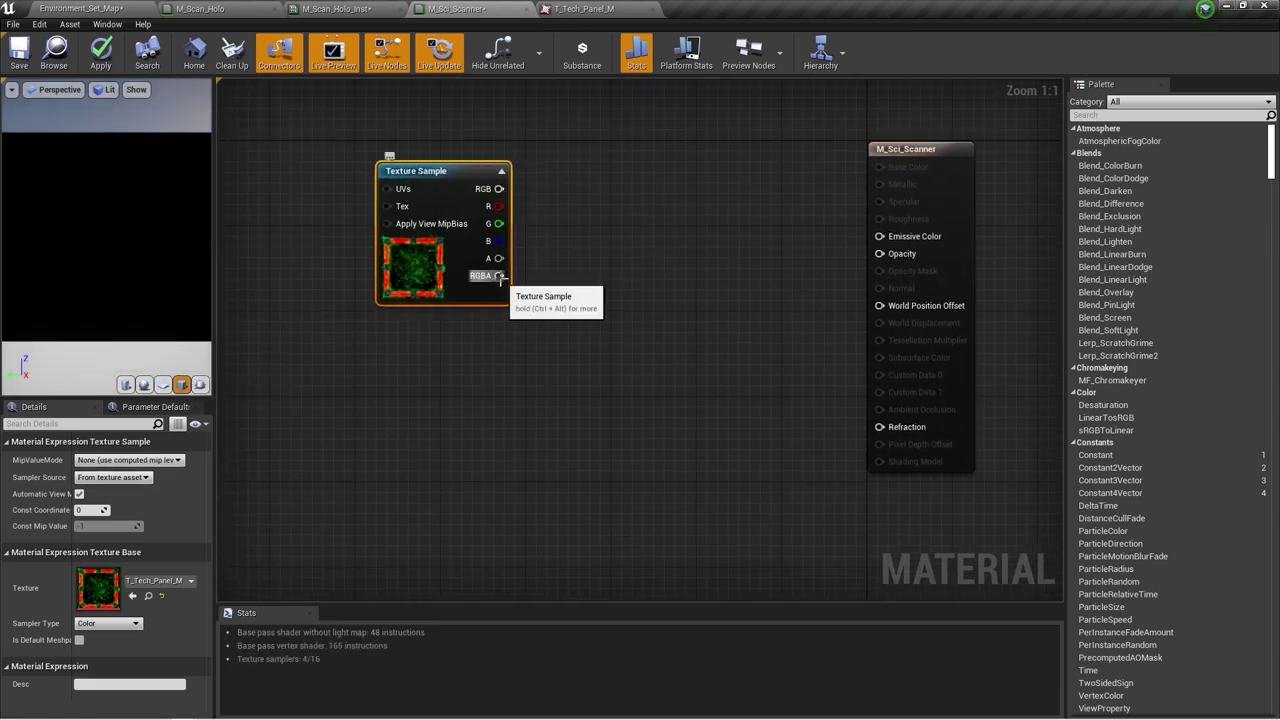
- Invert the Texture Sample's alpha output with a One Minus node and connect the result to Emissive Color
{"action": "left_click_drag", "start_coordinate": [499, 259], "coordinate": [612, 233]}
{"action": "type", "text": "one"}
{"action": "key", "text": "Return"}
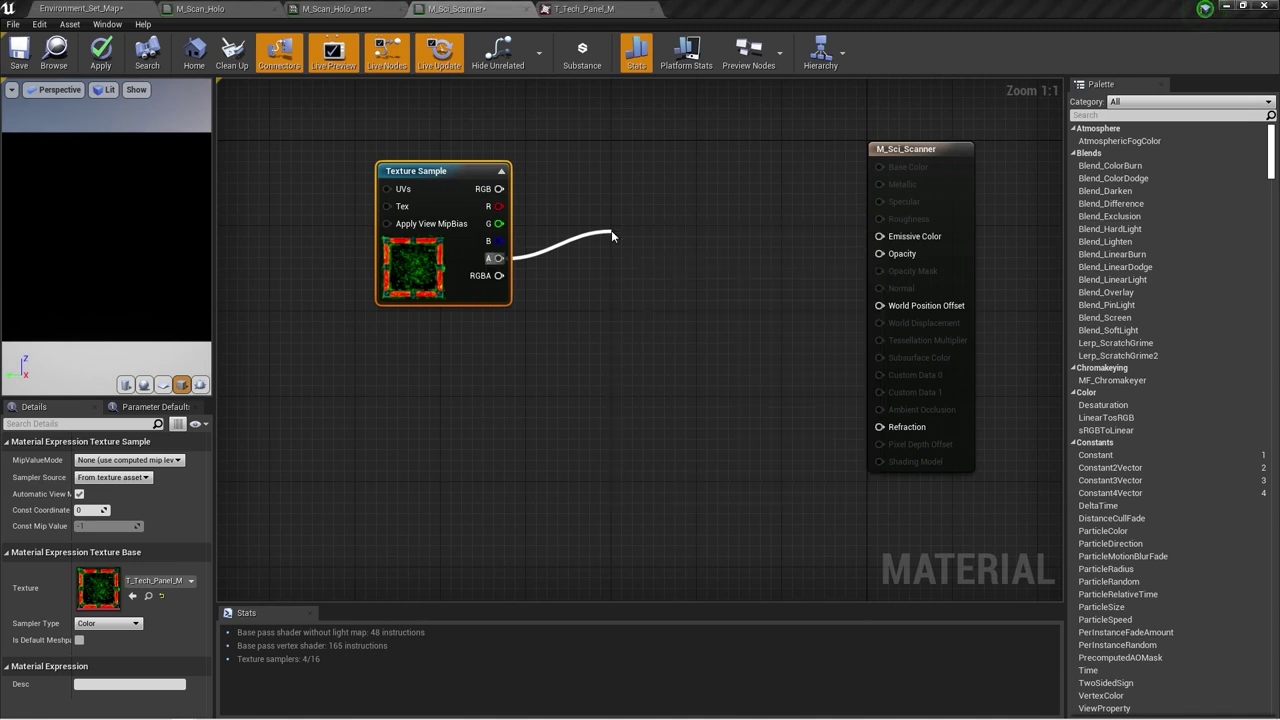
{"action": "left_click", "coordinate": [612, 236]}
{"action": "left_click_drag", "start_coordinate": [645, 258], "coordinate": [895, 239]}
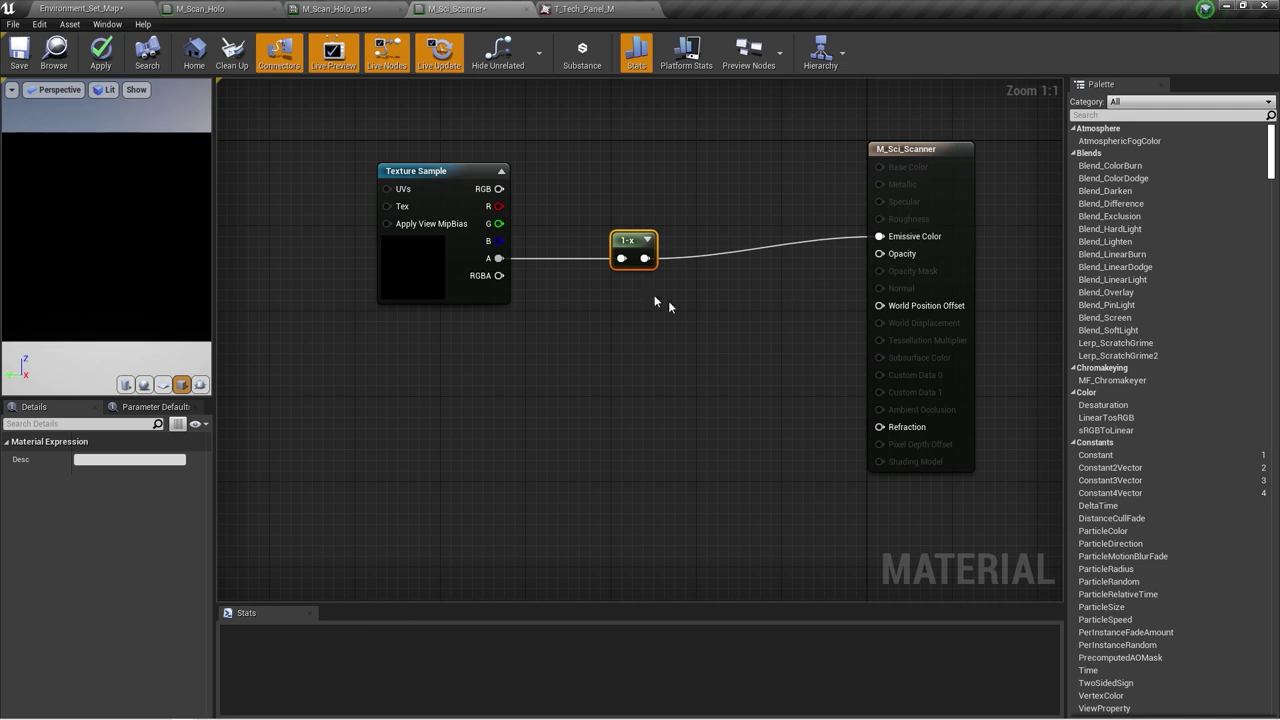
- Switch the material preview mesh to a plane and frame it to inspect the inverted panel pattern
{"action": "scroll", "coordinate": [143, 292], "scroll_direction": "down", "scroll_amount": 5}
{"action": "scroll", "coordinate": [132, 279], "scroll_direction": "up", "scroll_amount": 5}
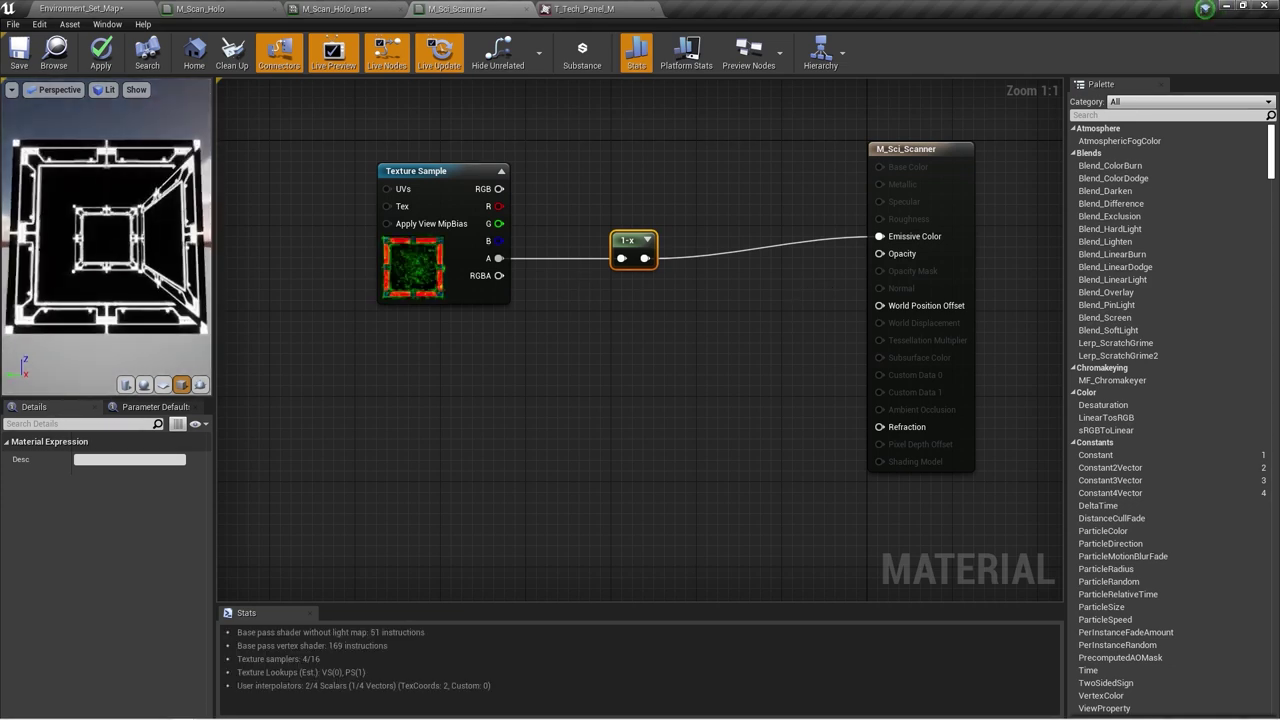
{"action": "left_click_drag", "start_coordinate": [132, 279], "coordinate": [185, 279]}
{"action": "left_click", "coordinate": [163, 384]}
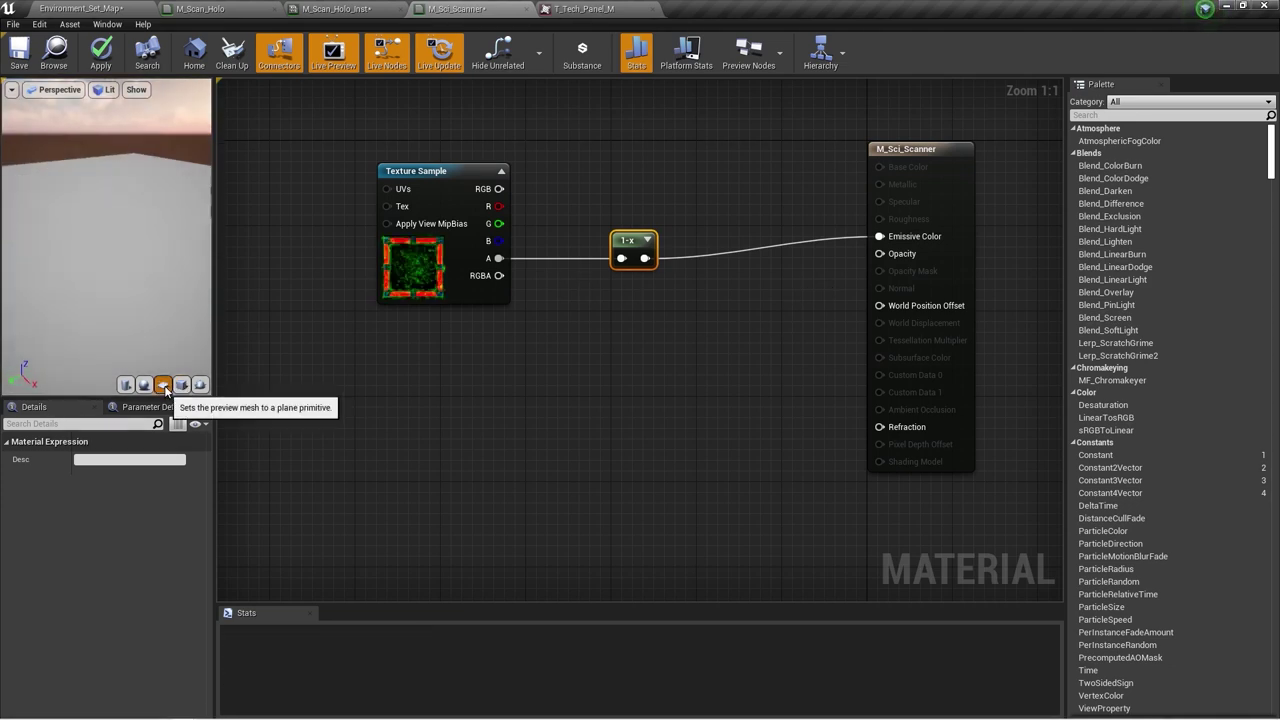
{"action": "scroll", "coordinate": [143, 292], "scroll_direction": "down", "scroll_amount": 3}
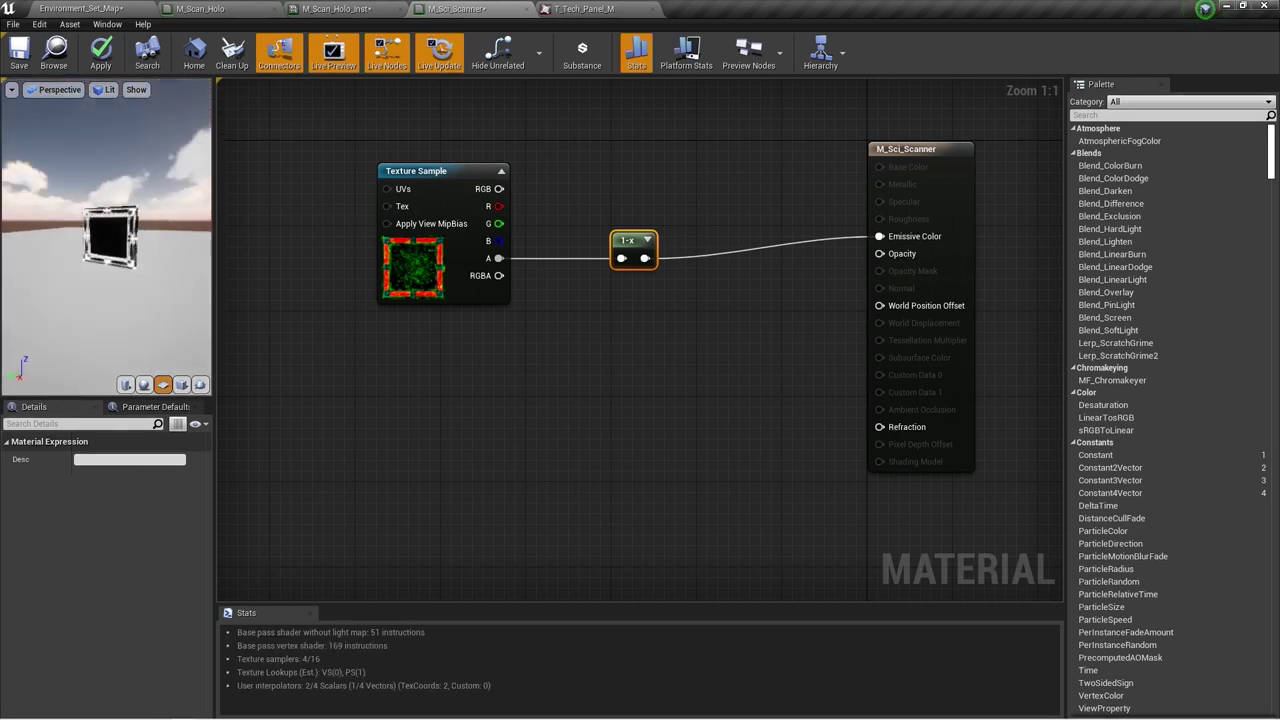
{"action": "scroll", "coordinate": [172, 272], "scroll_direction": "down", "scroll_amount": 2}
{"action": "scroll", "coordinate": [172, 272], "scroll_direction": "up", "scroll_amount": 5}
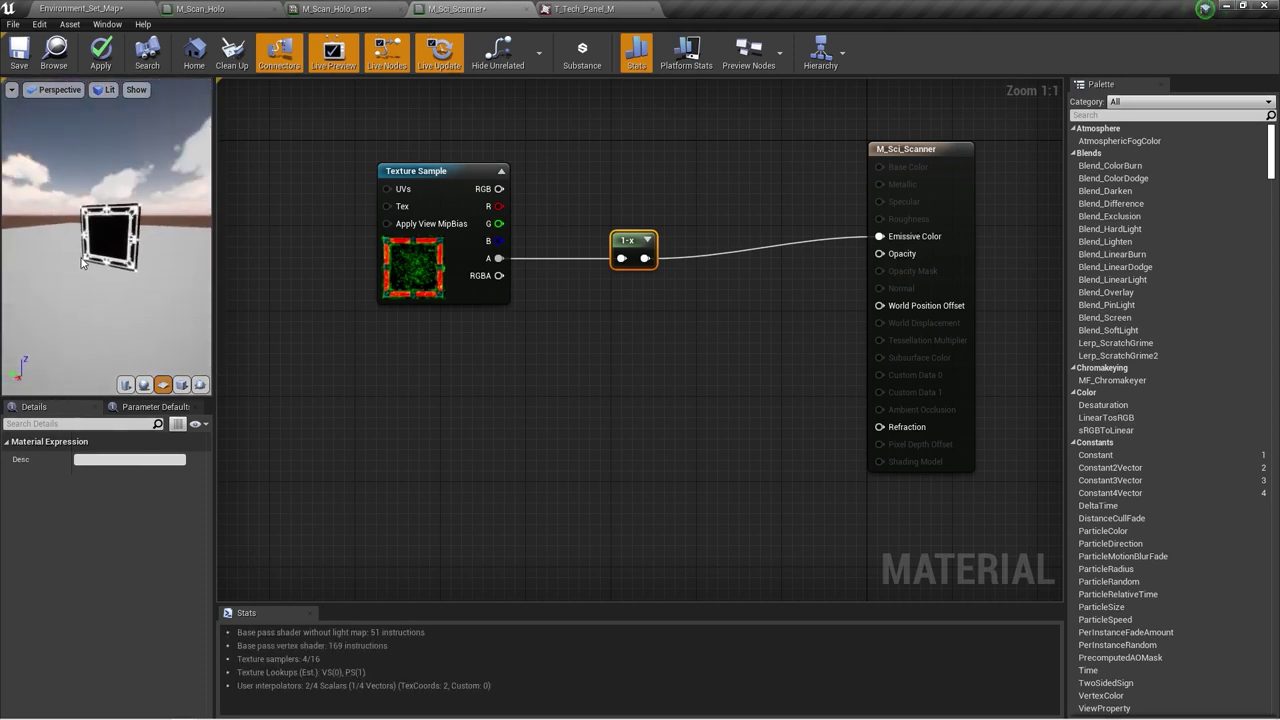
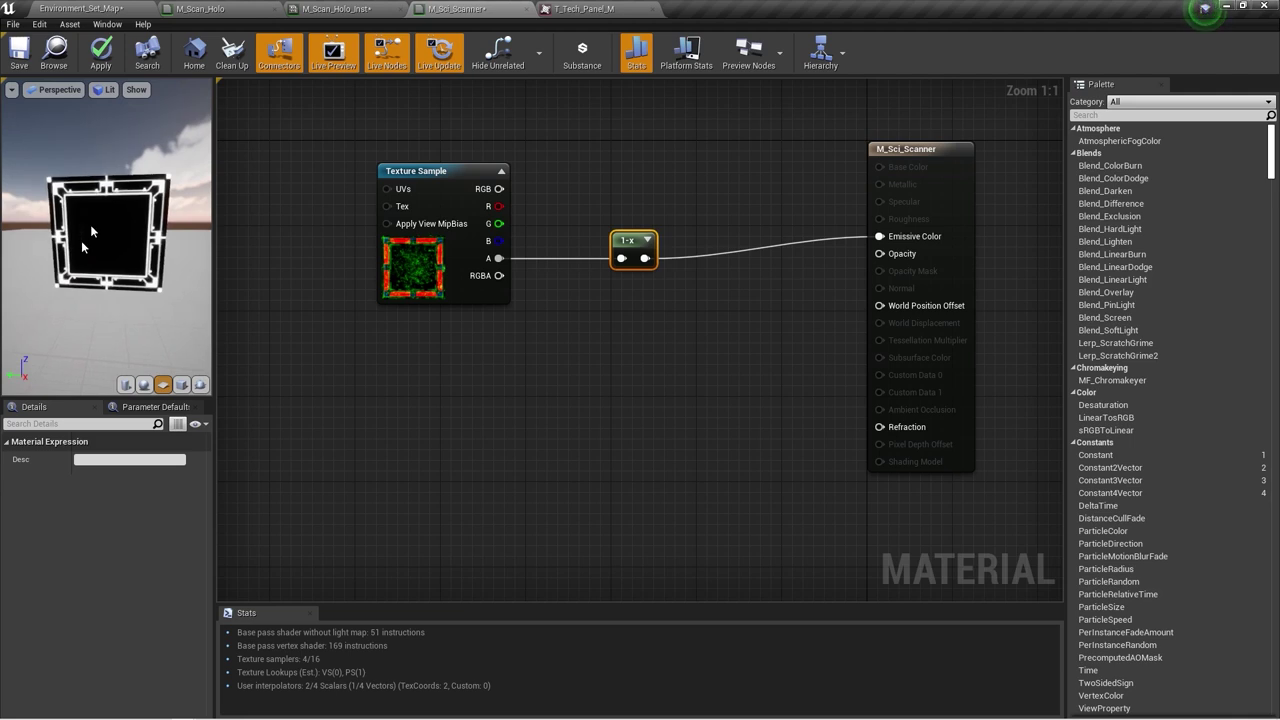
- Add a scalar parameter named Opacity, connect it to the material's Opacity input, and apply the material
{"action": "left_click", "coordinate": [635, 320]}
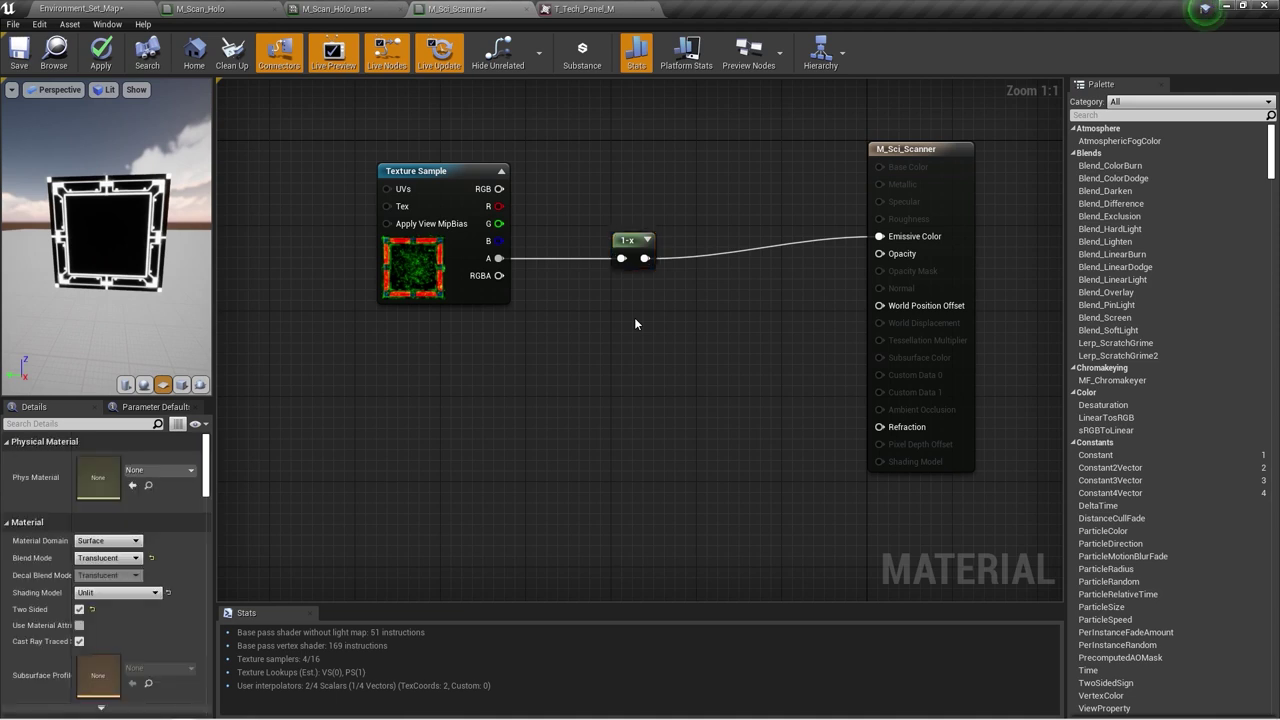
{"action": "left_click", "coordinate": [634, 317]}
{"action": "type", "text": "ssssss"}
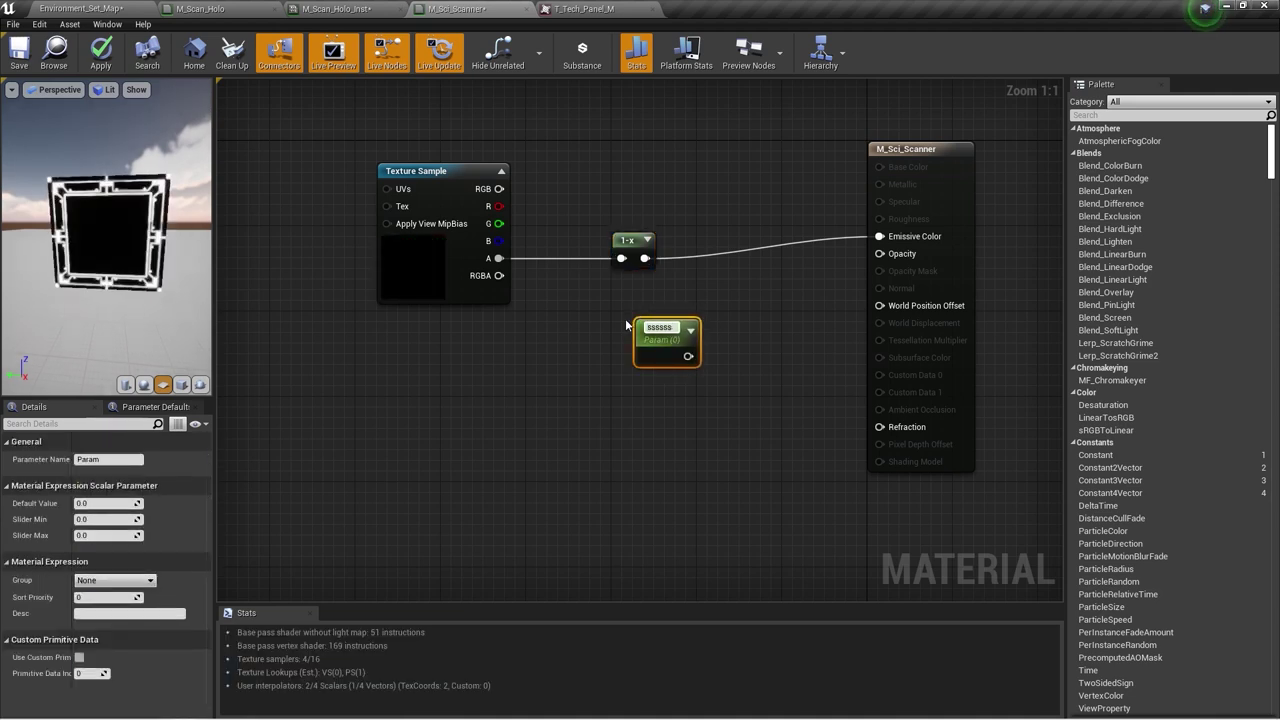
{"action": "key", "text": "BackSpace"}
{"action": "key", "text": "BackSpace"}
{"action": "key", "text": "BackSpace"}
{"action": "key", "text": "BackSpace"}
{"action": "key", "text": "BackSpace"}
{"action": "key", "text": "BackSpace"}
{"action": "type", "text": "Opaci"}
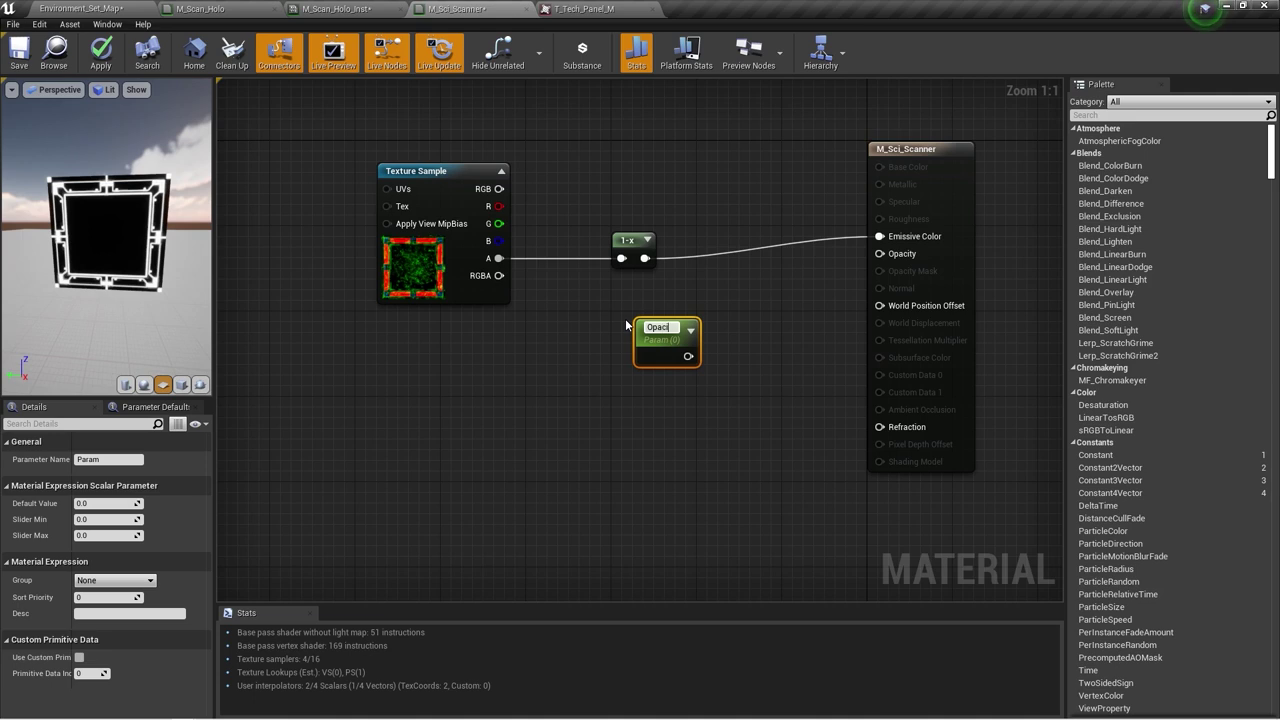
{"action": "type", "text": "ty"}
{"action": "key", "text": "Return"}
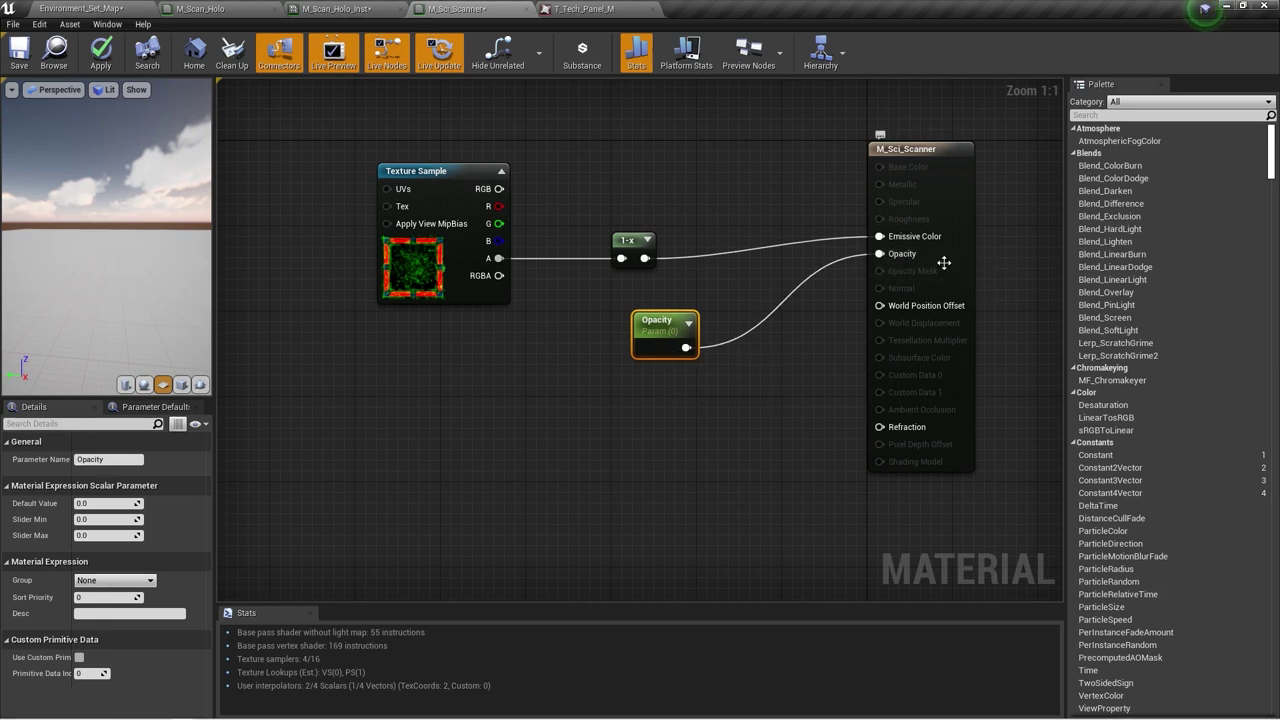
{"action": "right_click_drag", "start_coordinate": [679, 337], "coordinate": [743, 300]}
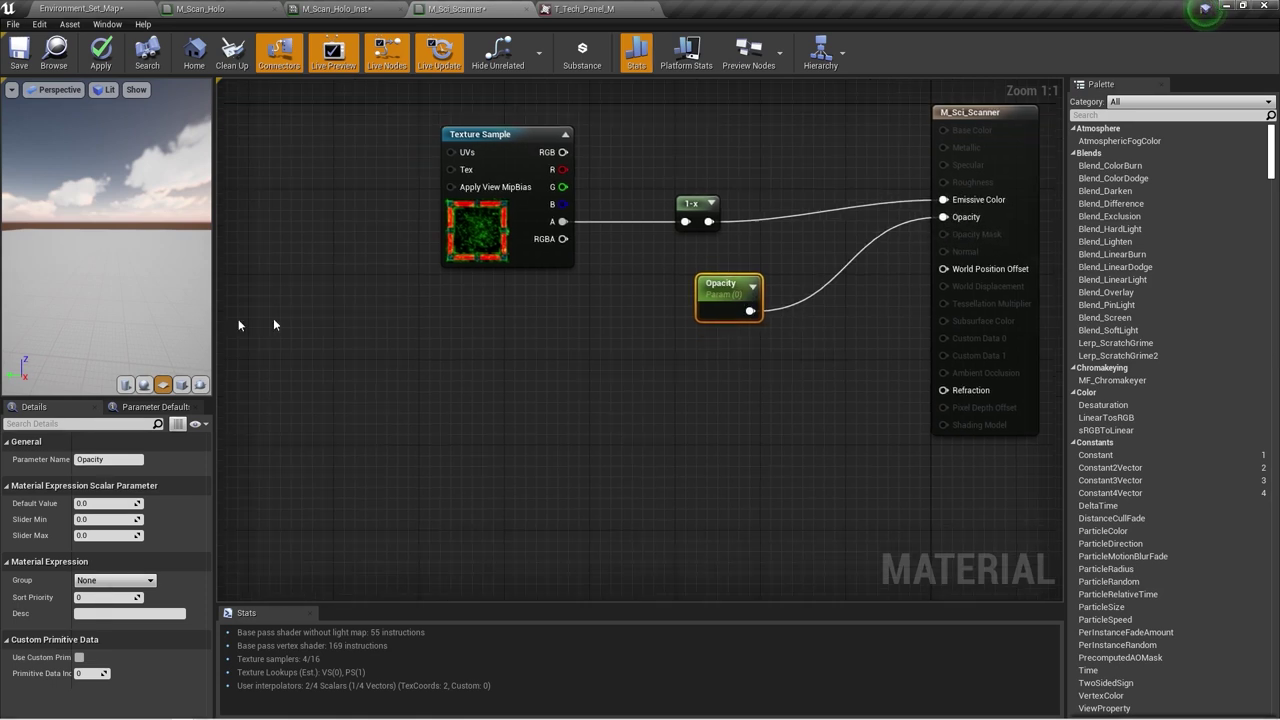
{"action": "left_click", "coordinate": [100, 52]}
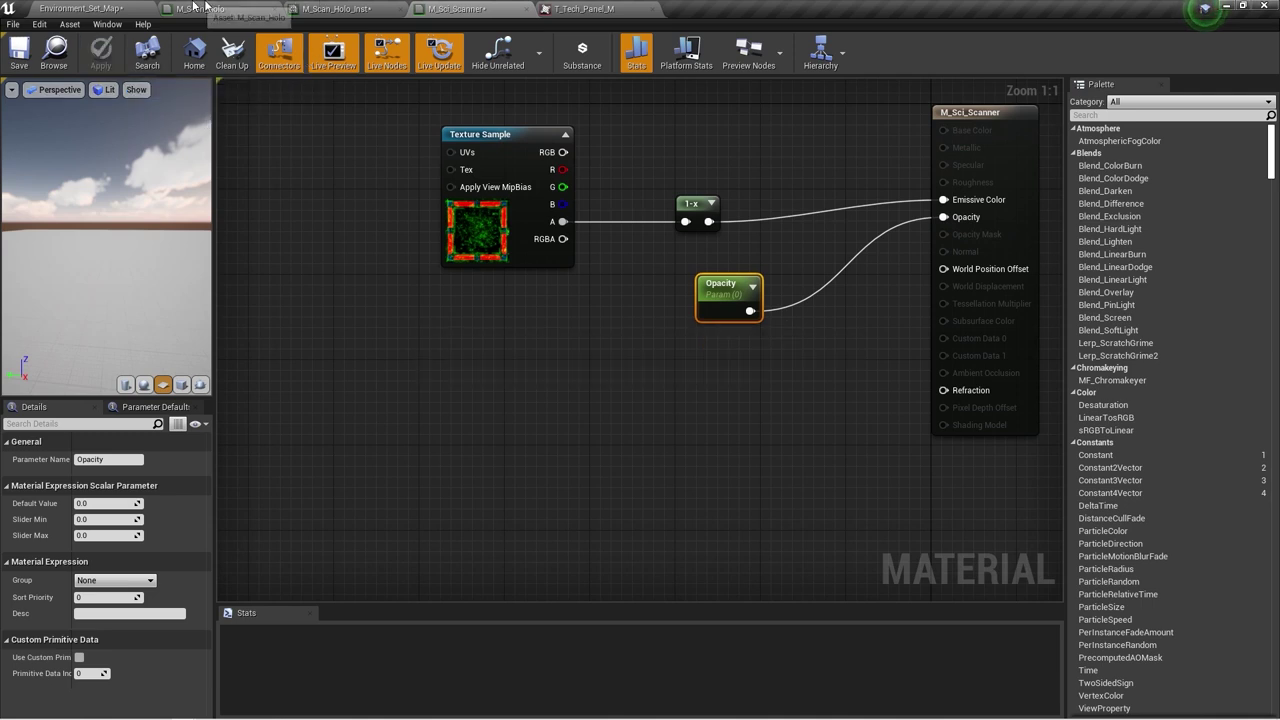
- Place a Plane on the grass in Environment_Set_Map between the blue creatures and the ripper dogs, and set its mobility to Movable
{"action": "left_click", "coordinate": [88, 9]}
{"action": "right_click_drag", "start_coordinate": [480, 240], "coordinate": [270, 304]}
{"action": "left_click_drag", "start_coordinate": [124, 412], "coordinate": [660, 243]}
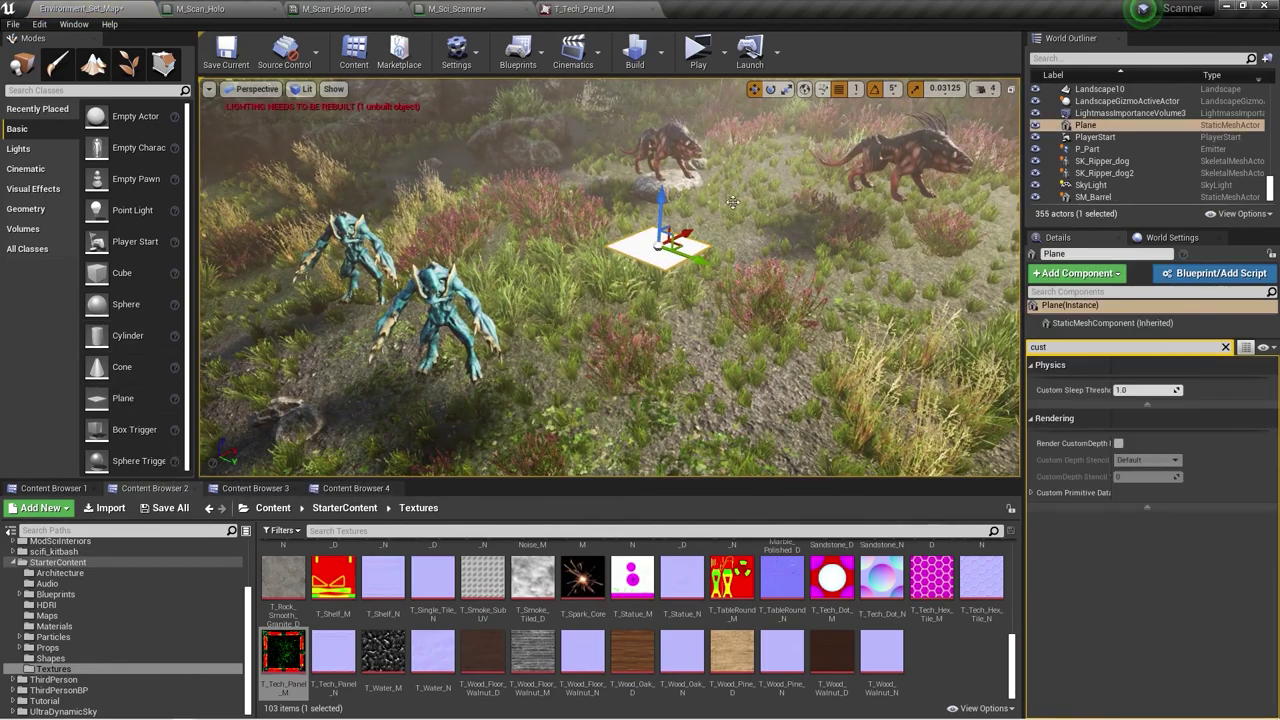
{"action": "left_click", "coordinate": [1225, 347]}
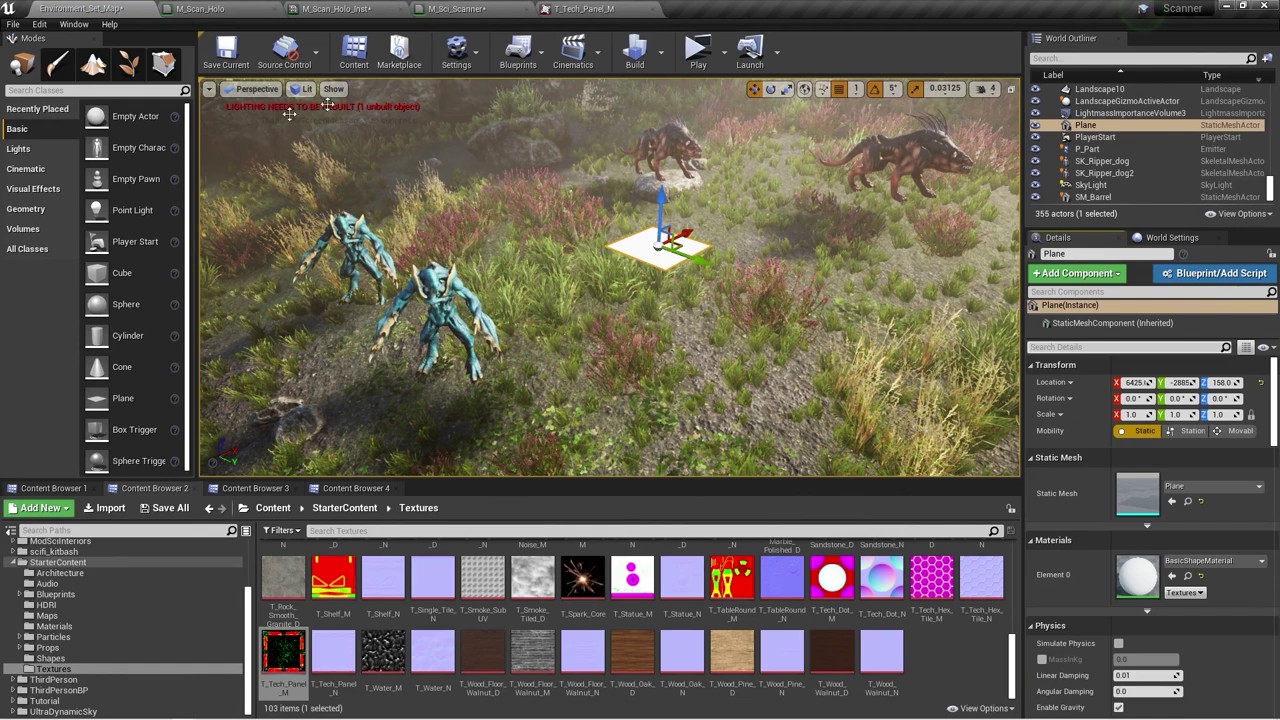
{"action": "left_click", "coordinate": [1238, 431]}
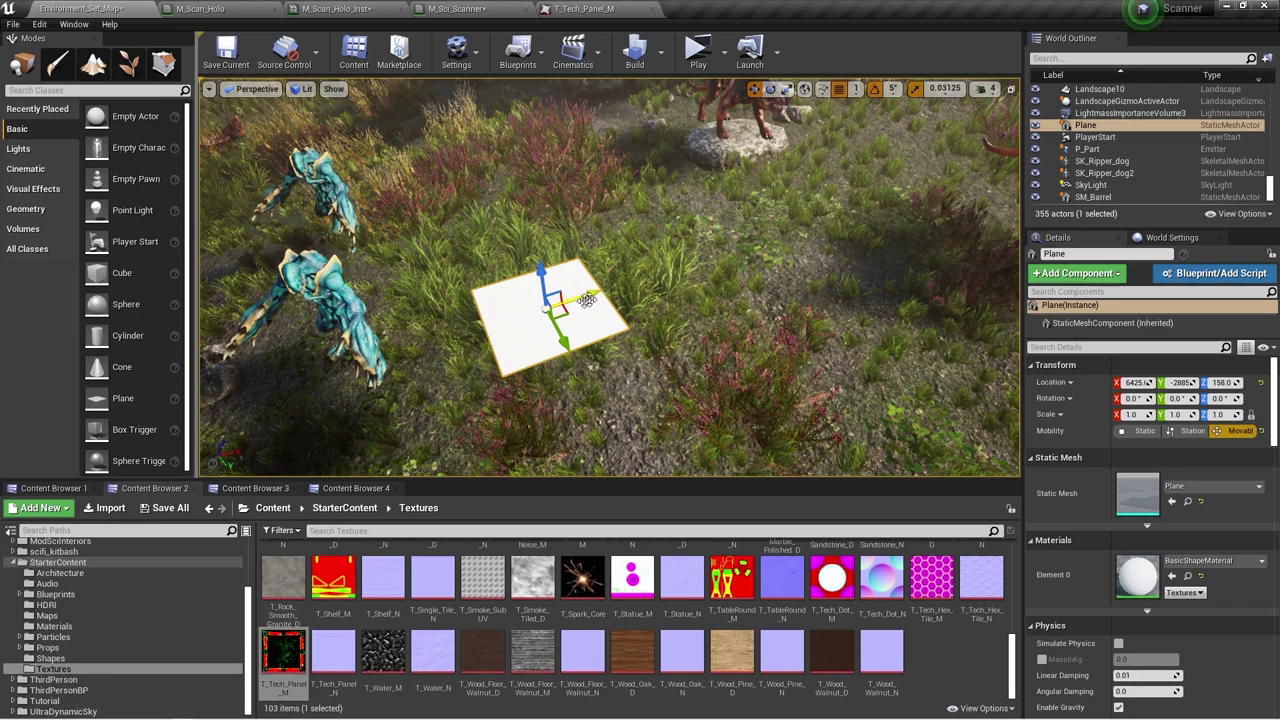
- Move the plane along its X axis to more open ground, and set its X scale to 2
{"action": "left_click_drag", "start_coordinate": [587, 299], "coordinate": [765, 247]}
{"action": "mouse_move", "coordinate": [765, 247]}
{"action": "right_mouse_down"}
{"action": "mouse_move", "coordinate": [752, 215]}
{"action": "mouse_move", "coordinate": [750, 238]}
{"action": "right_mouse_up"}
{"action": "key", "text": "s"}
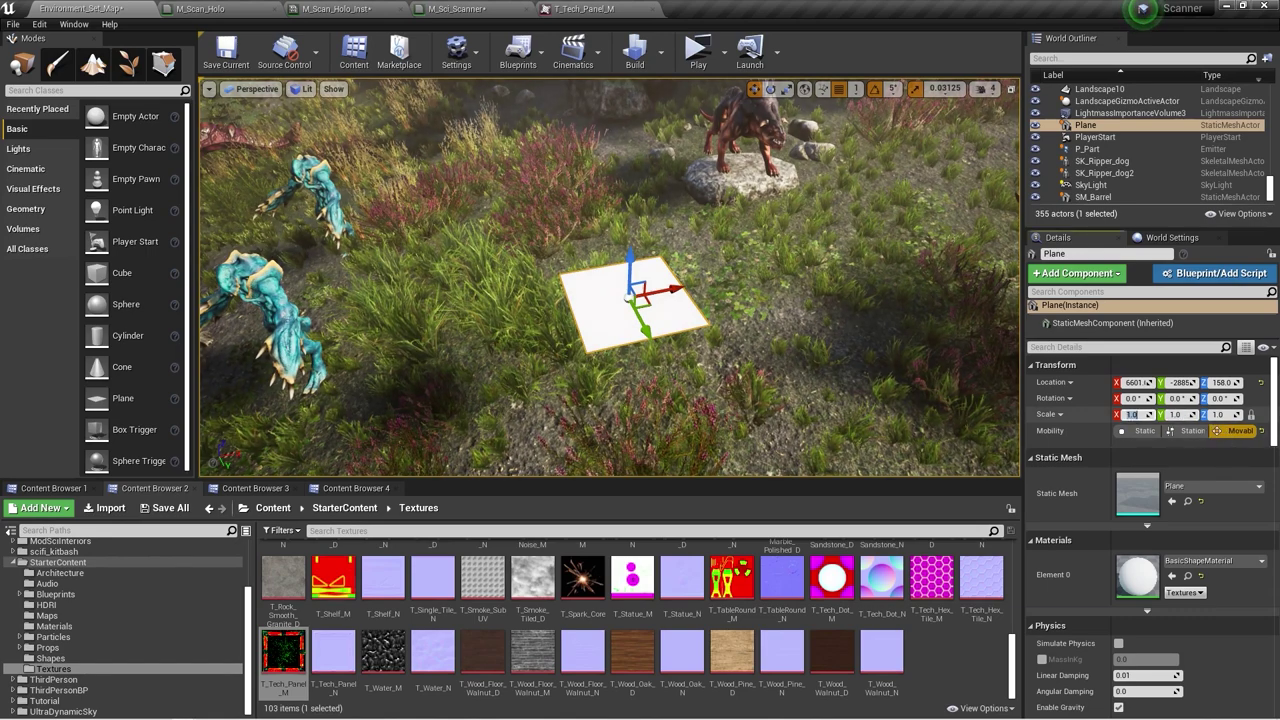
{"action": "key", "text": "Return"}
{"action": "key", "text": "ctrl+z"}
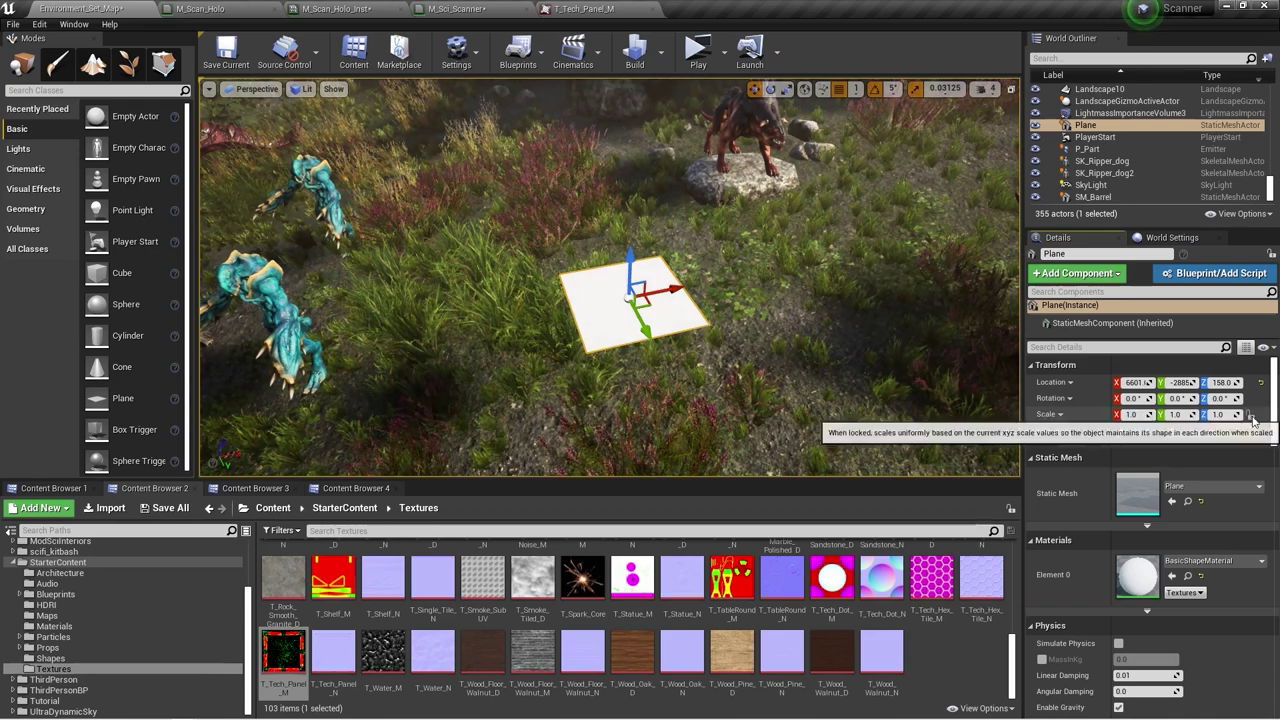
{"action": "left_click", "coordinate": [1140, 414]}
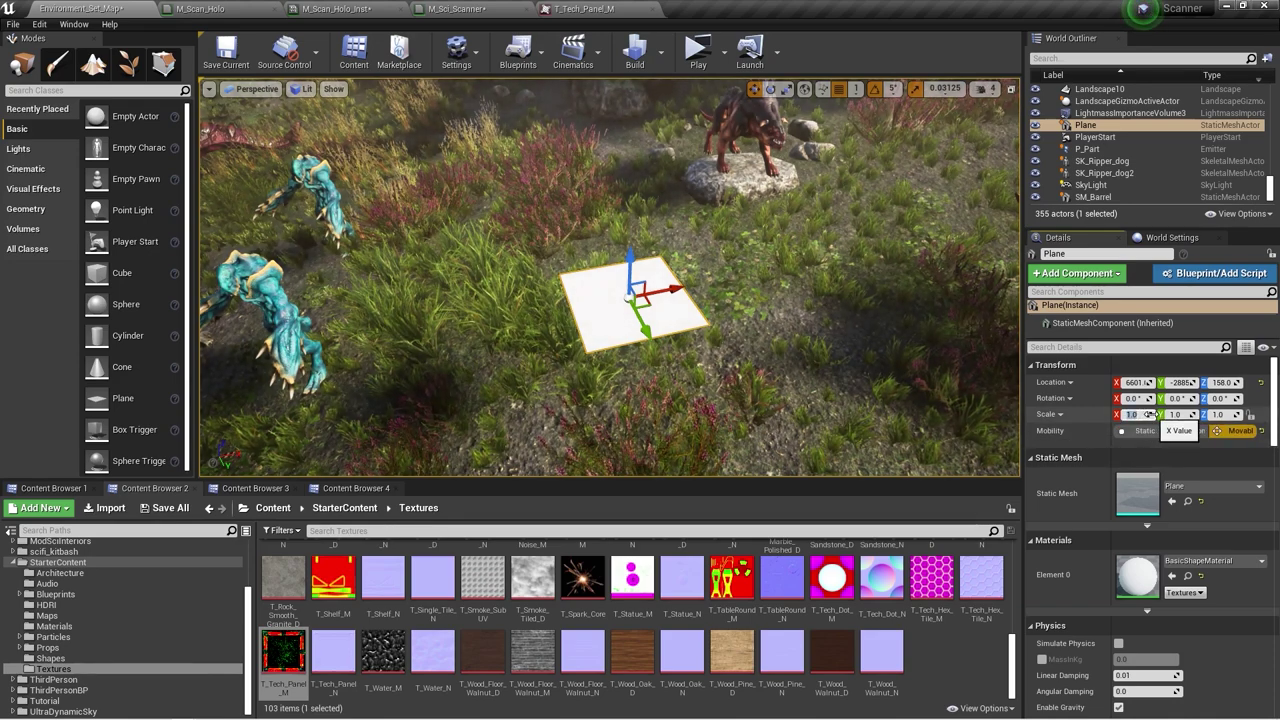
{"action": "type", "text": "2"}
{"action": "key", "text": "Return"}
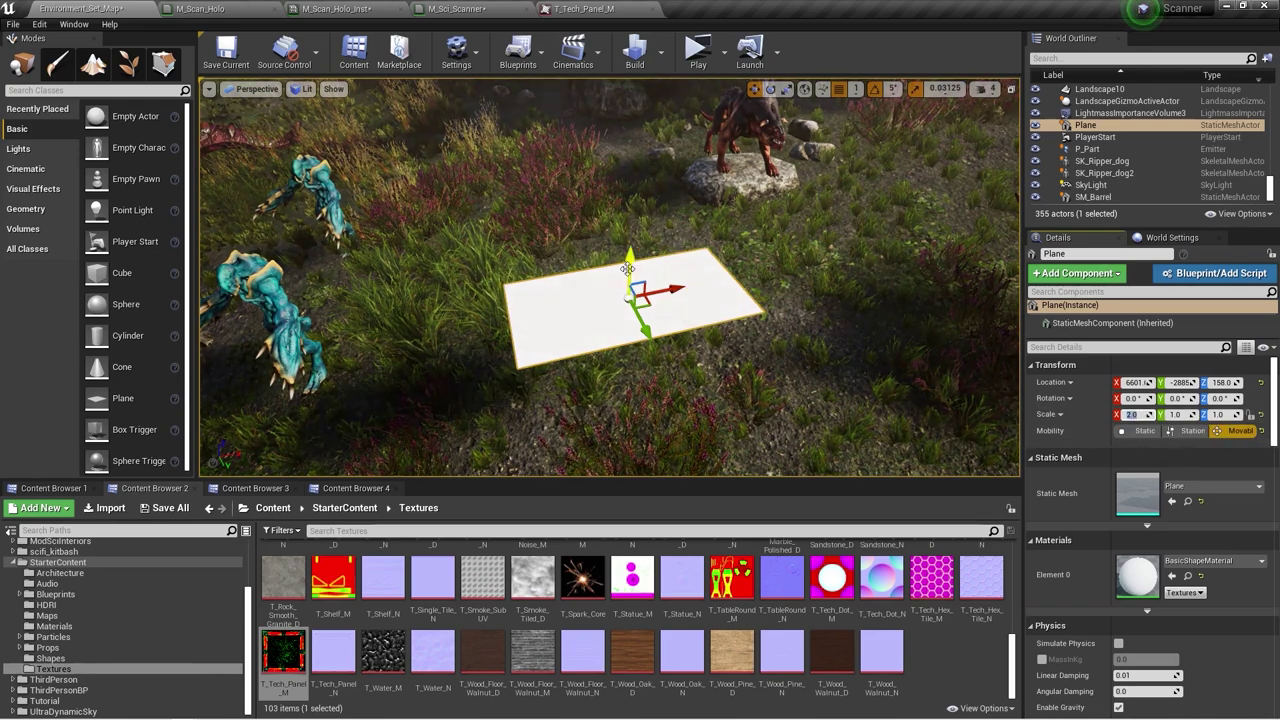
- Rotate the plane about its X axis to about -95° so that it stands upright
{"action": "right_click_drag", "start_coordinate": [606, 285], "coordinate": [626, 263]}
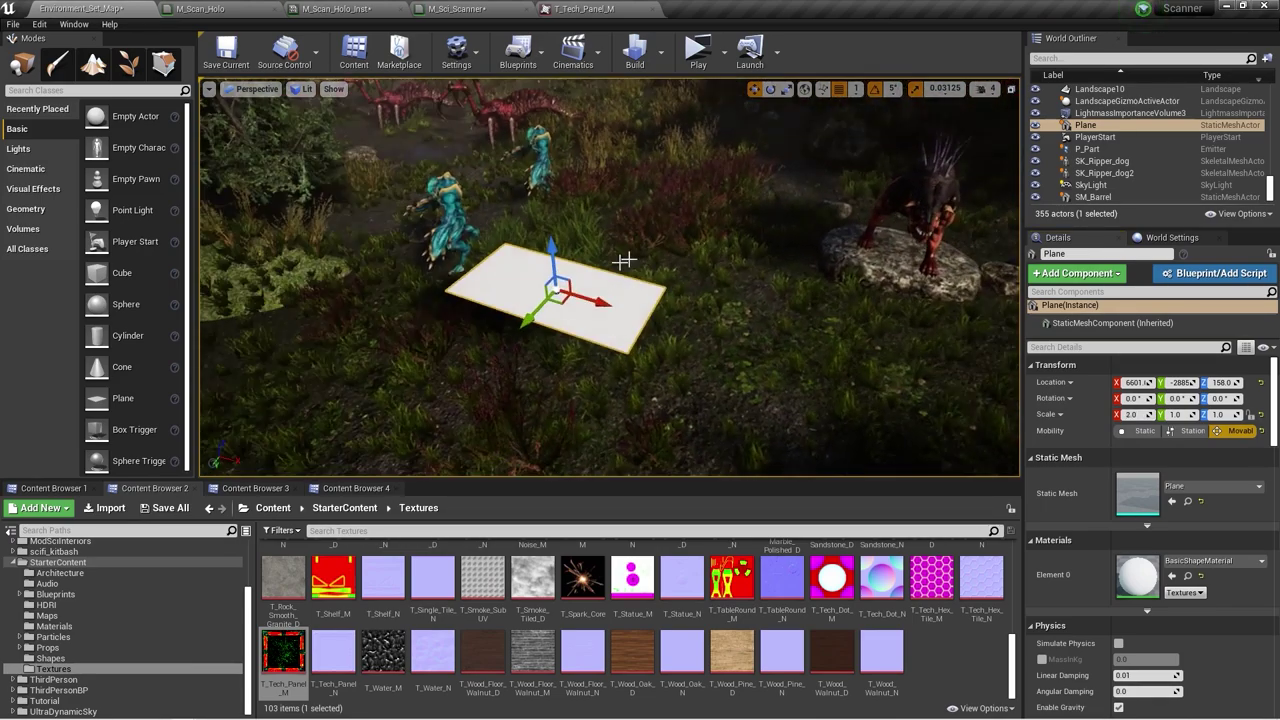
{"action": "left_click", "coordinate": [771, 90]}
{"action": "left_click_drag", "start_coordinate": [513, 302], "coordinate": [515, 336]}
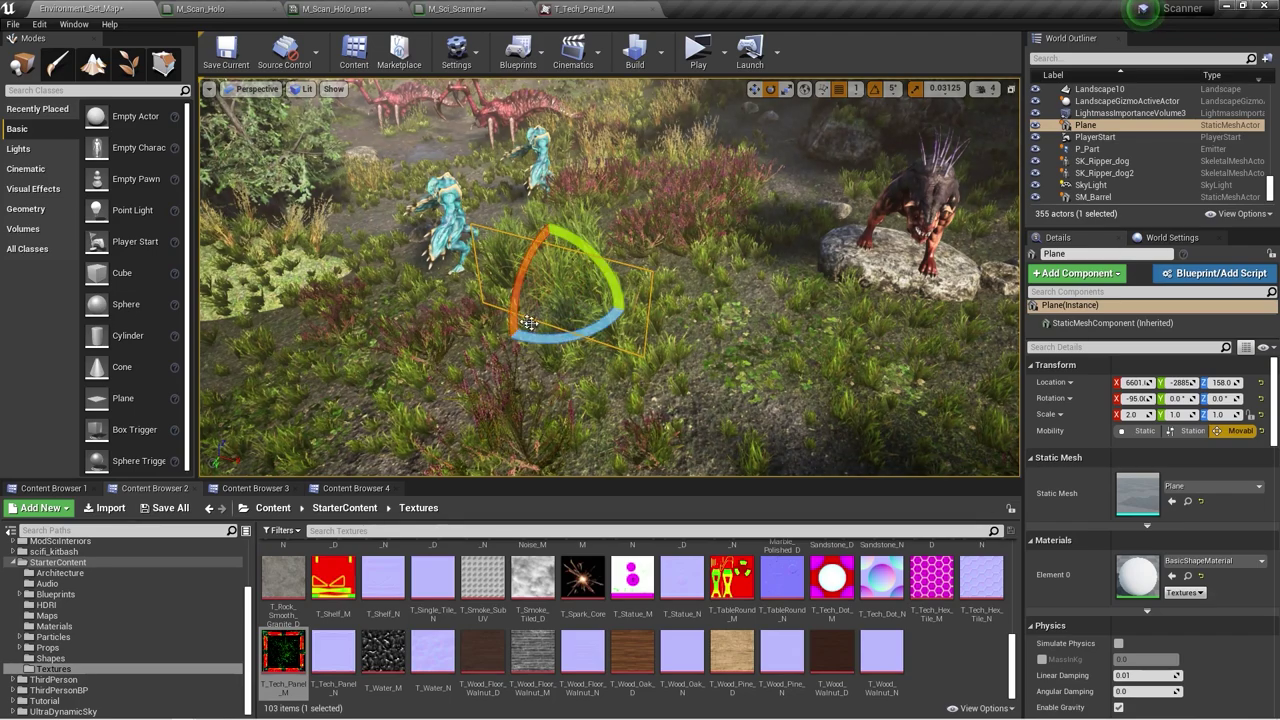
{"action": "key", "text": "w"}
{"action": "right_click_drag", "start_coordinate": [548, 342], "coordinate": [555, 310]}
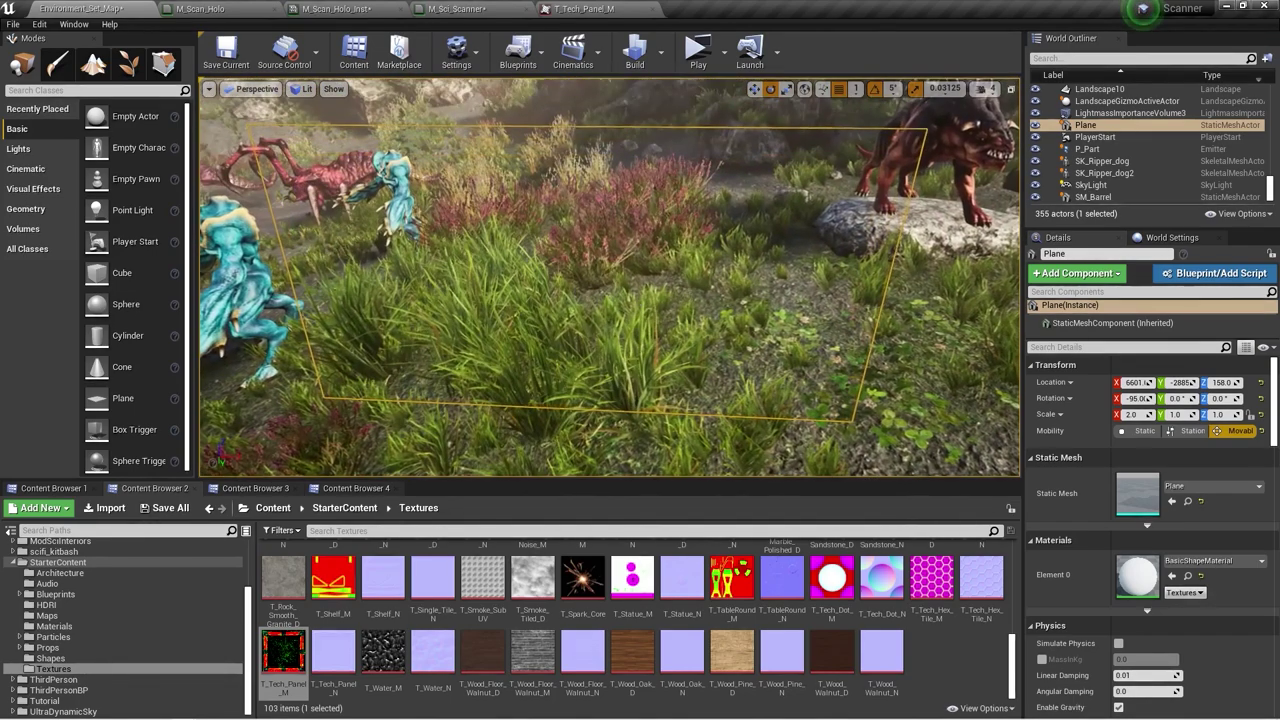
- Select the upright Plane actor again and frame it in the viewport
{"action": "left_click", "coordinate": [852, 132]}
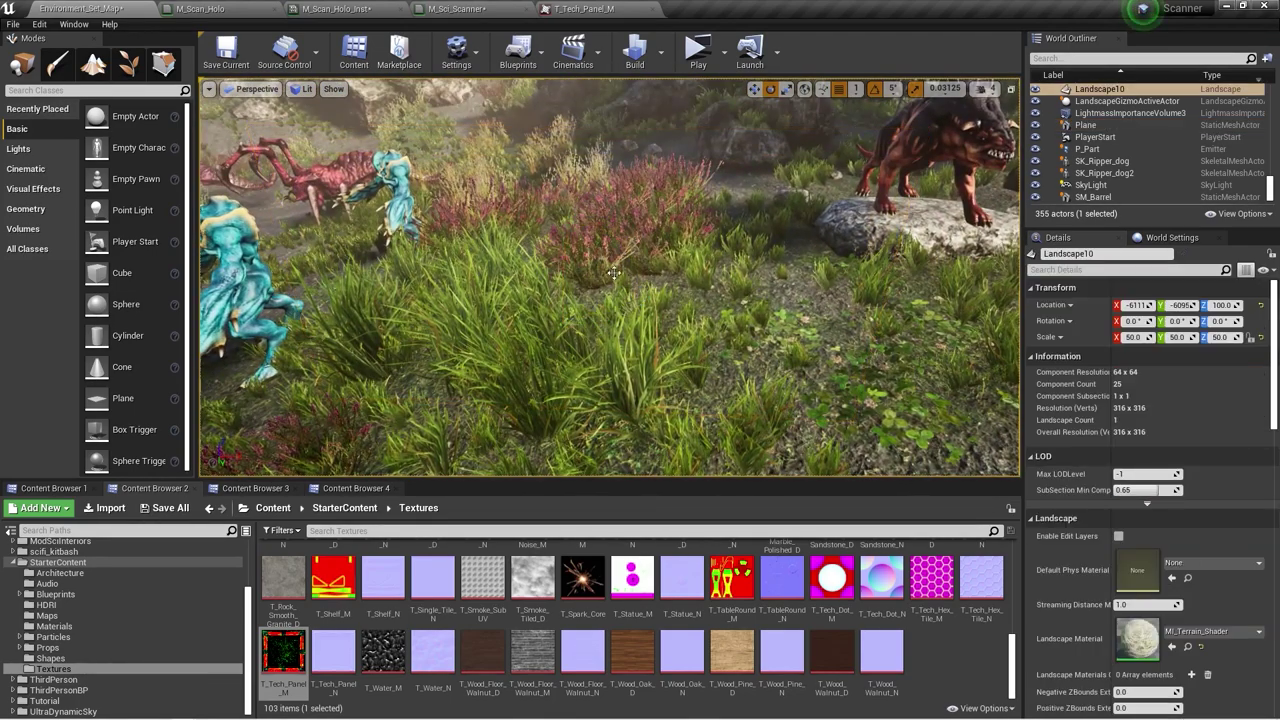
{"action": "left_click", "coordinate": [608, 244]}
{"action": "scroll", "coordinate": [1099, 120], "scroll_direction": "down", "scroll_amount": 1}
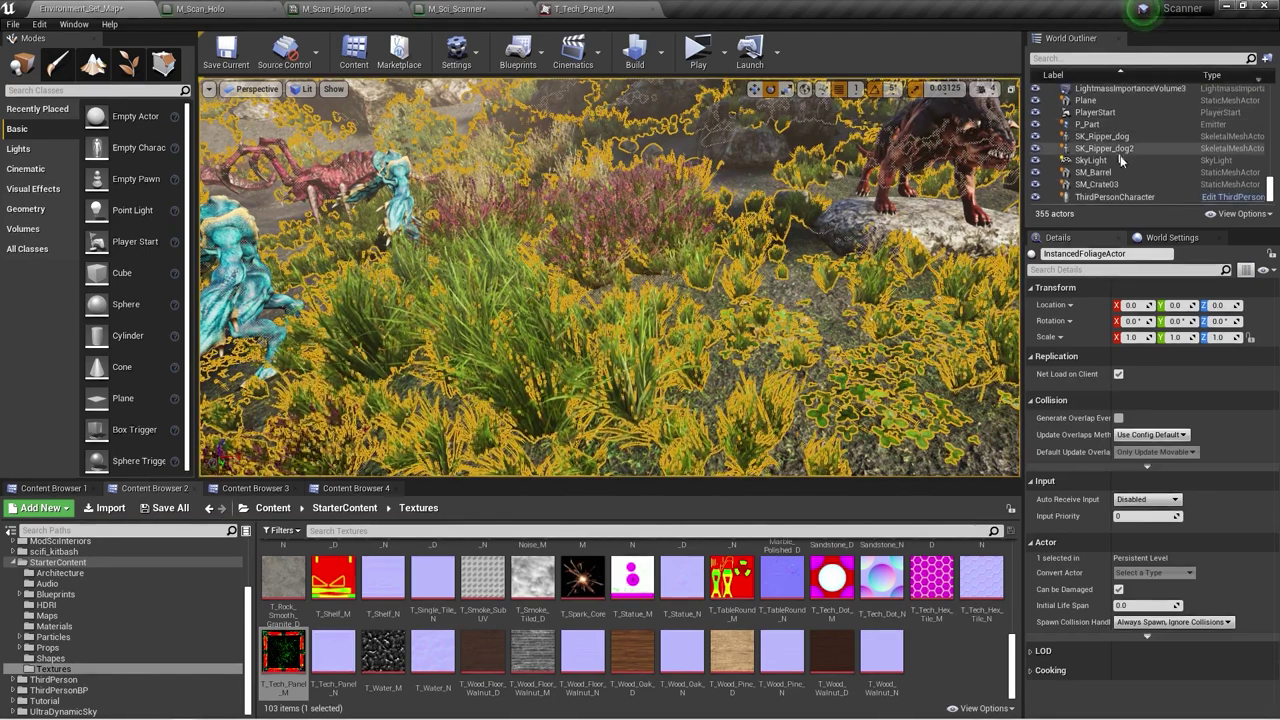
{"action": "scroll", "coordinate": [1110, 150], "scroll_direction": "up", "scroll_amount": 2}
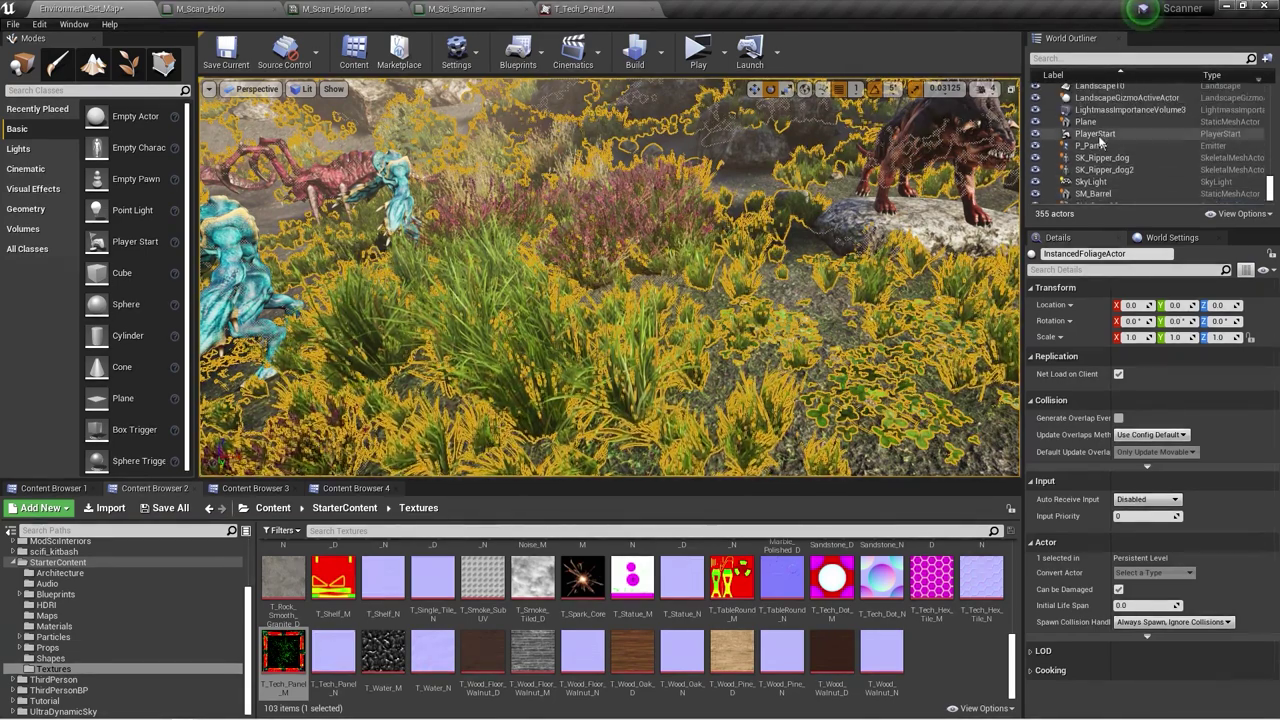
{"action": "left_click", "coordinate": [1086, 121]}
{"action": "key", "text": "f"}
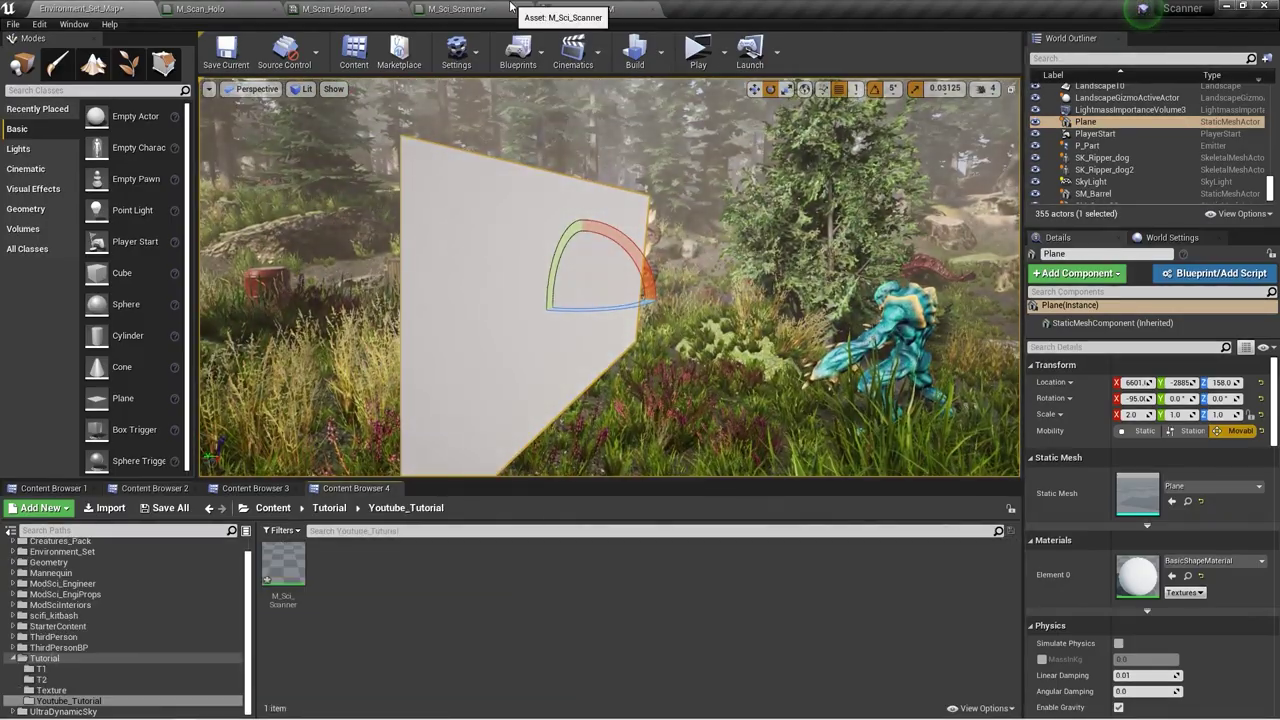
- Check M_Sci_Scanner's material settings, and assign the material to the upright plane in the level
{"action": "left_click", "coordinate": [458, 9]}
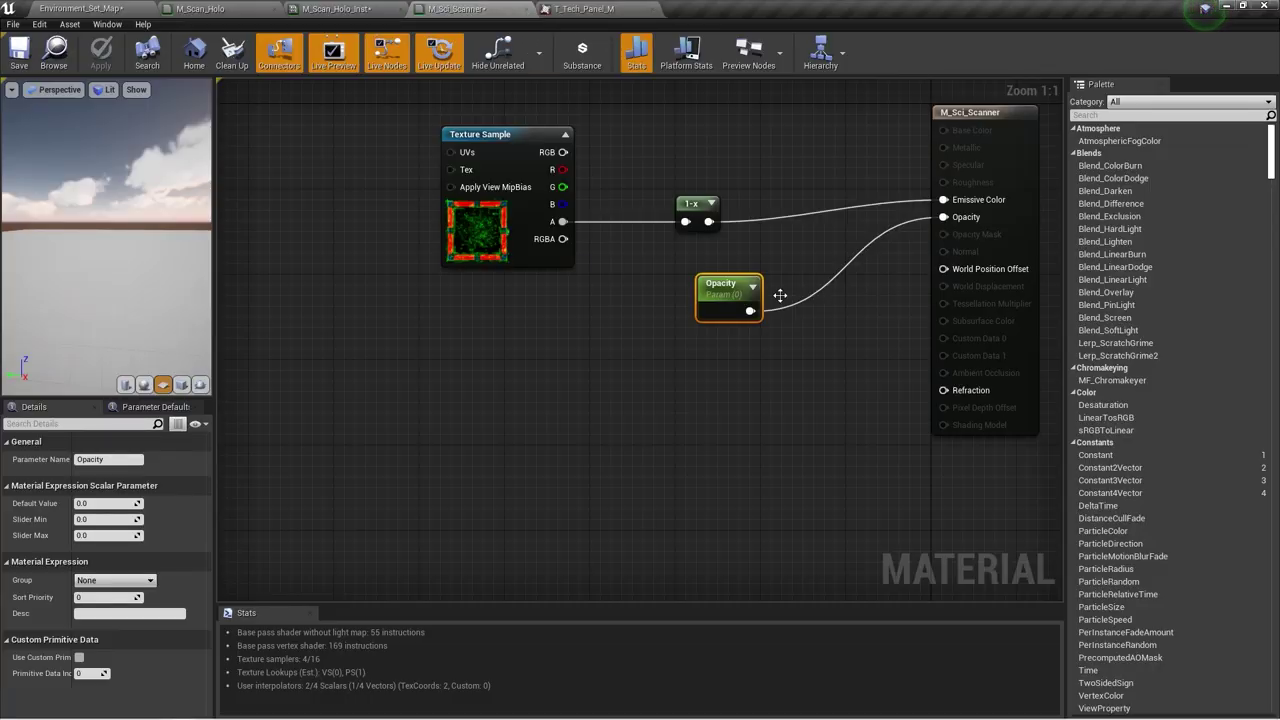
{"action": "left_click", "coordinate": [491, 357]}
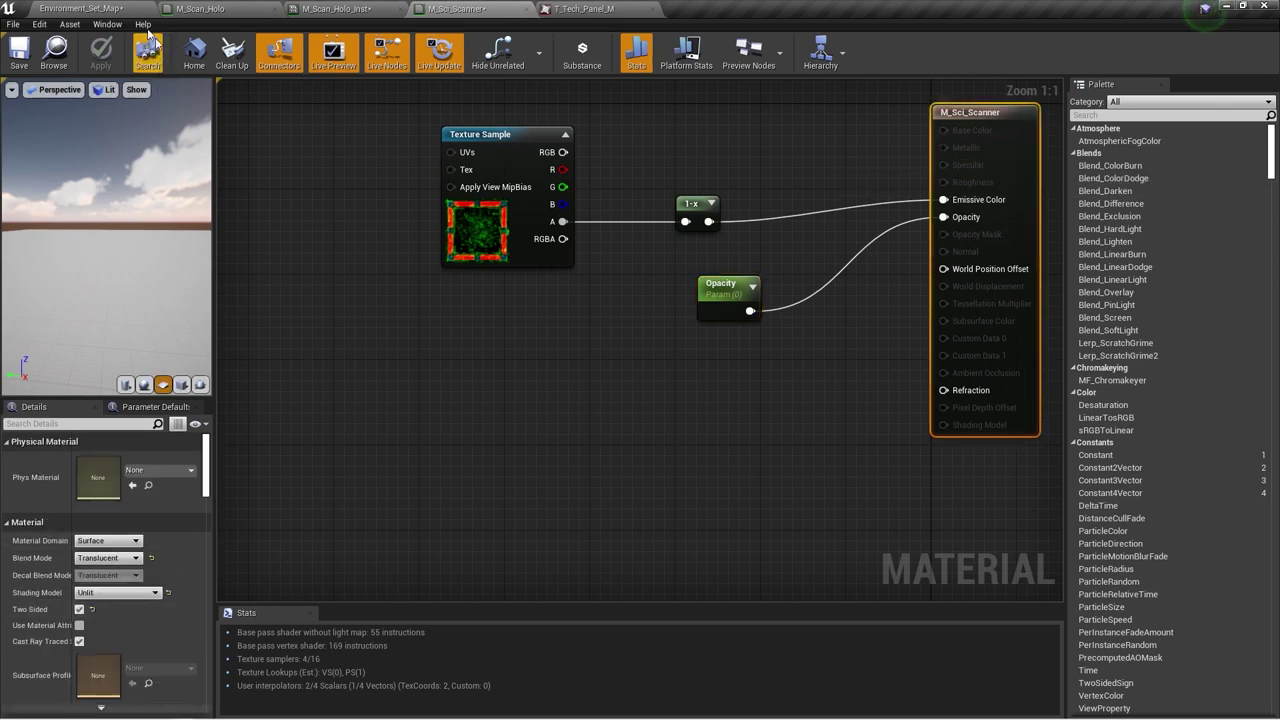
{"action": "left_click", "coordinate": [80, 8]}
{"action": "left_click_drag", "start_coordinate": [283, 565], "coordinate": [525, 378]}
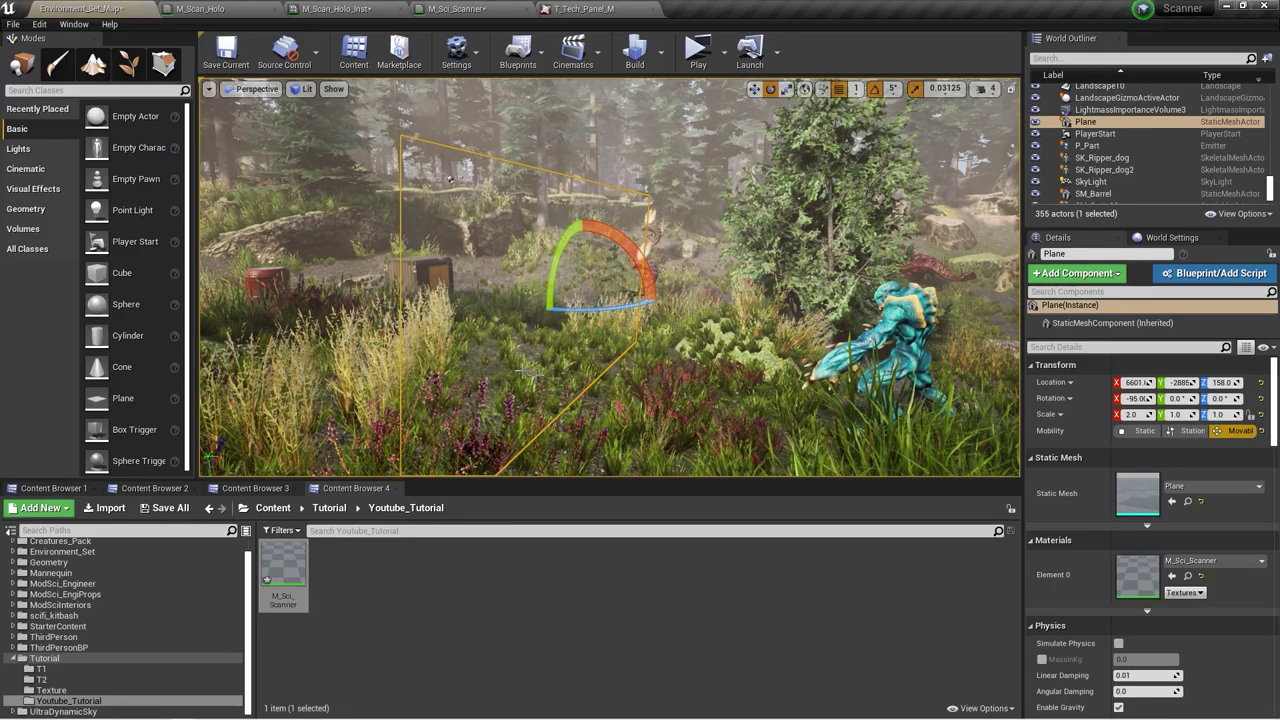
{"action": "right_click_drag", "start_coordinate": [525, 378], "coordinate": [610, 378]}
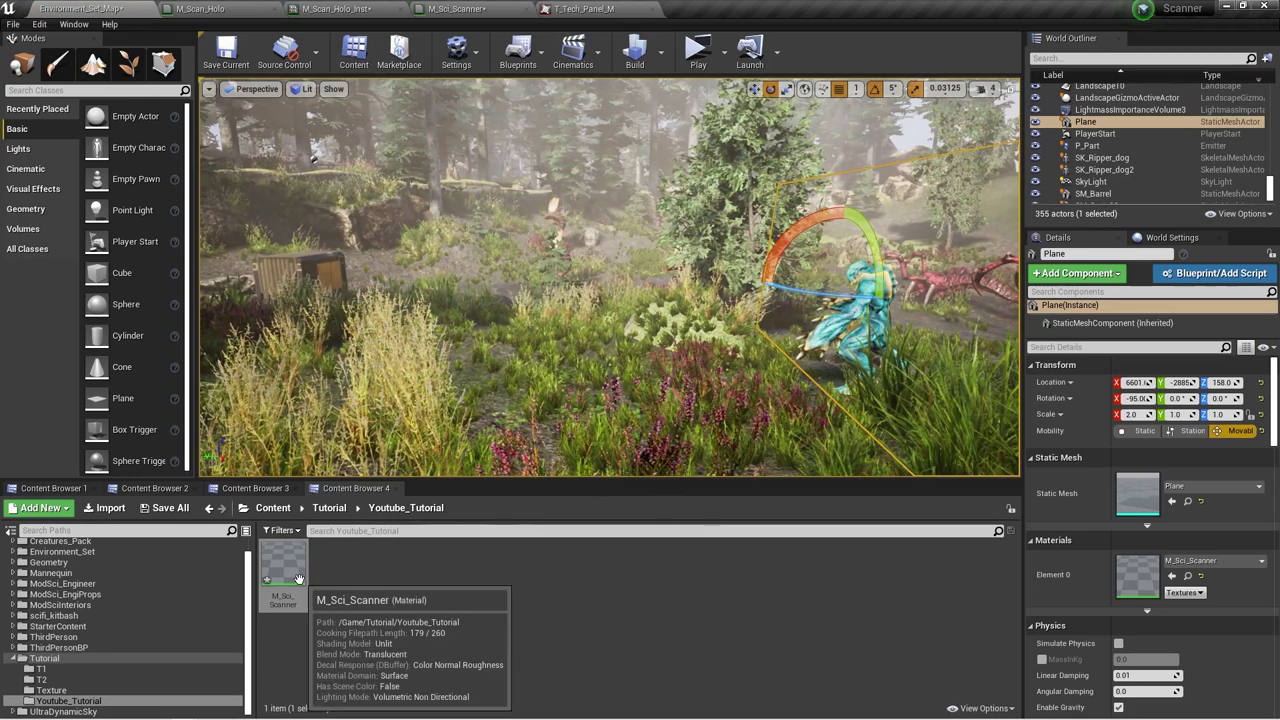
- Create a material instance from M_Sci_Scanner, assign it to the plane, and open the instance for editing
{"action": "right_click", "coordinate": [300, 579]}
{"action": "left_click", "coordinate": [370, 260]}
{"action": "key", "text": "Return"}
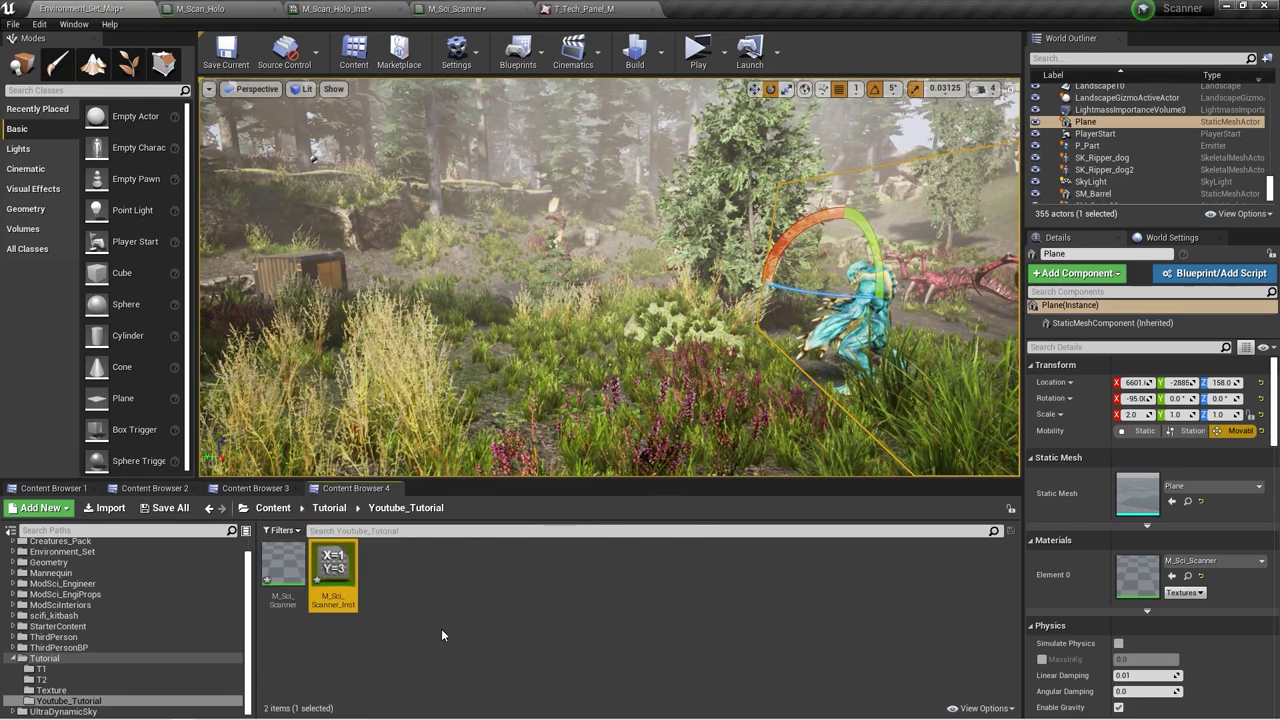
{"action": "double_click", "coordinate": [331, 566]}
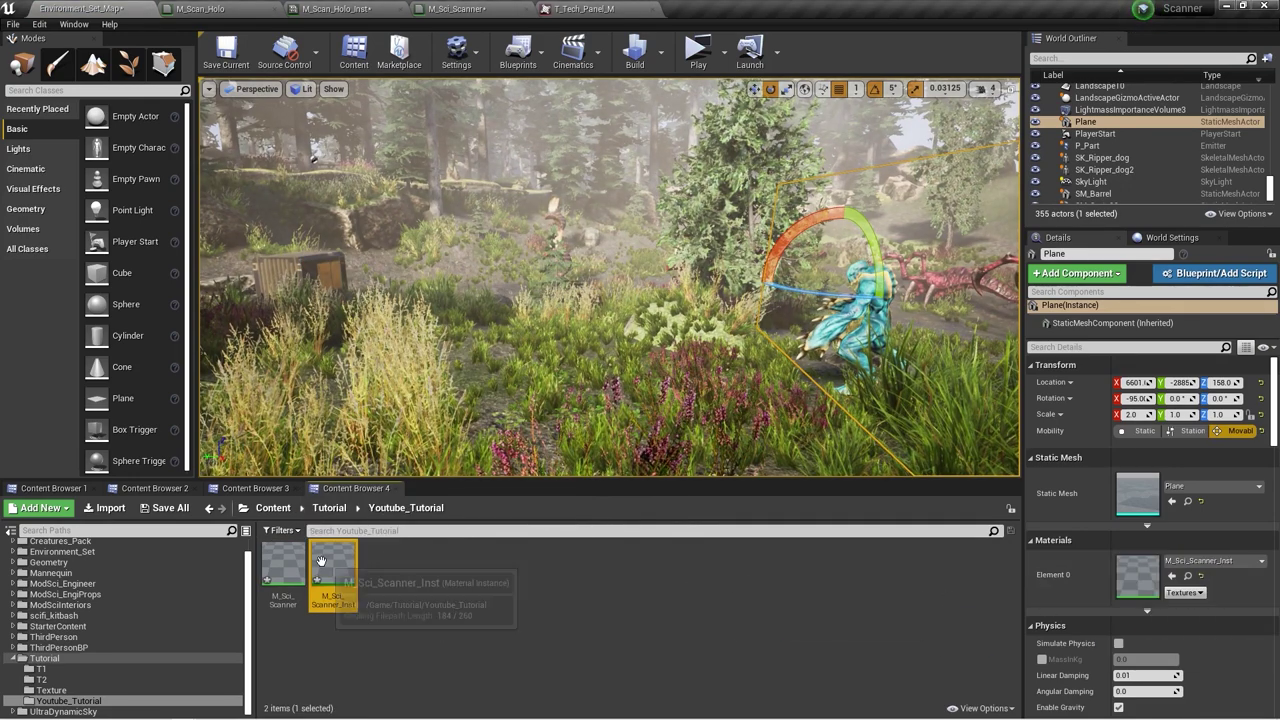
- Float the M_Sci_Scanner_Inst editor over the level, override its Opacity with 1, and inspect the panel pattern on the plane
{"action": "left_click_drag", "start_coordinate": [745, 12], "coordinate": [776, 303]}
{"action": "left_click", "coordinate": [84, 9]}
{"action": "left_click", "coordinate": [742, 460]}
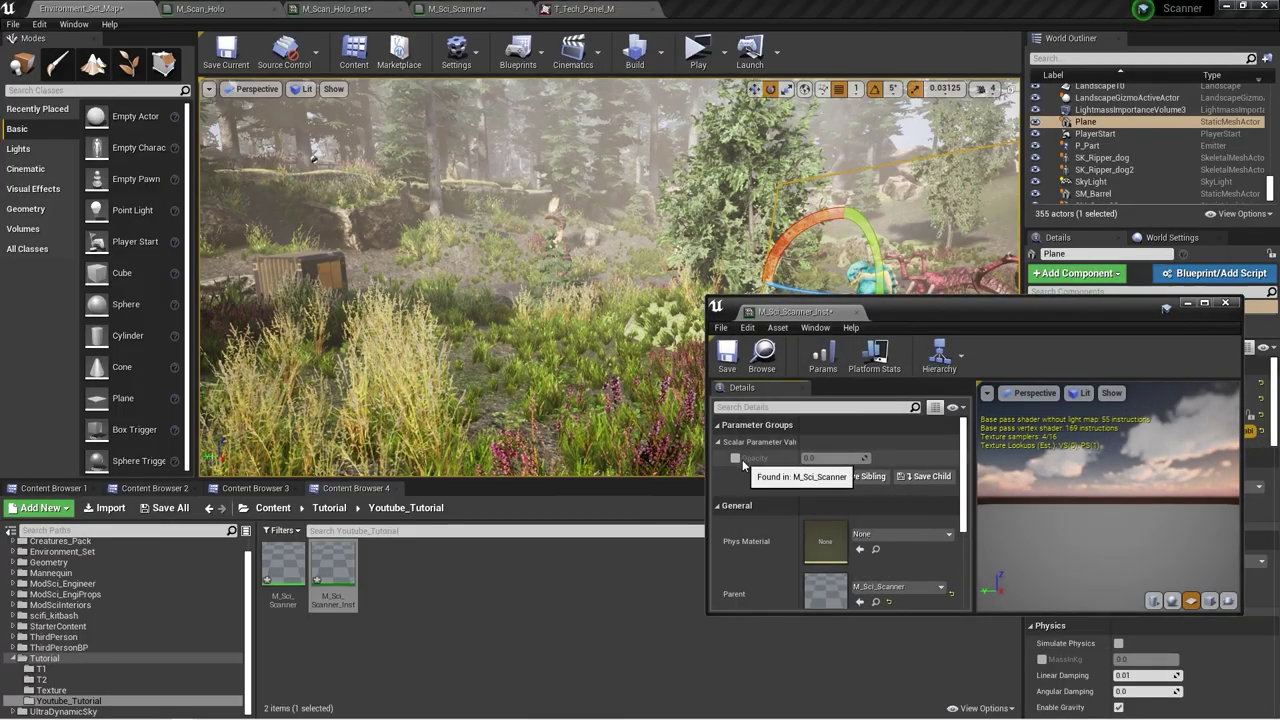
{"action": "left_click", "coordinate": [736, 458]}
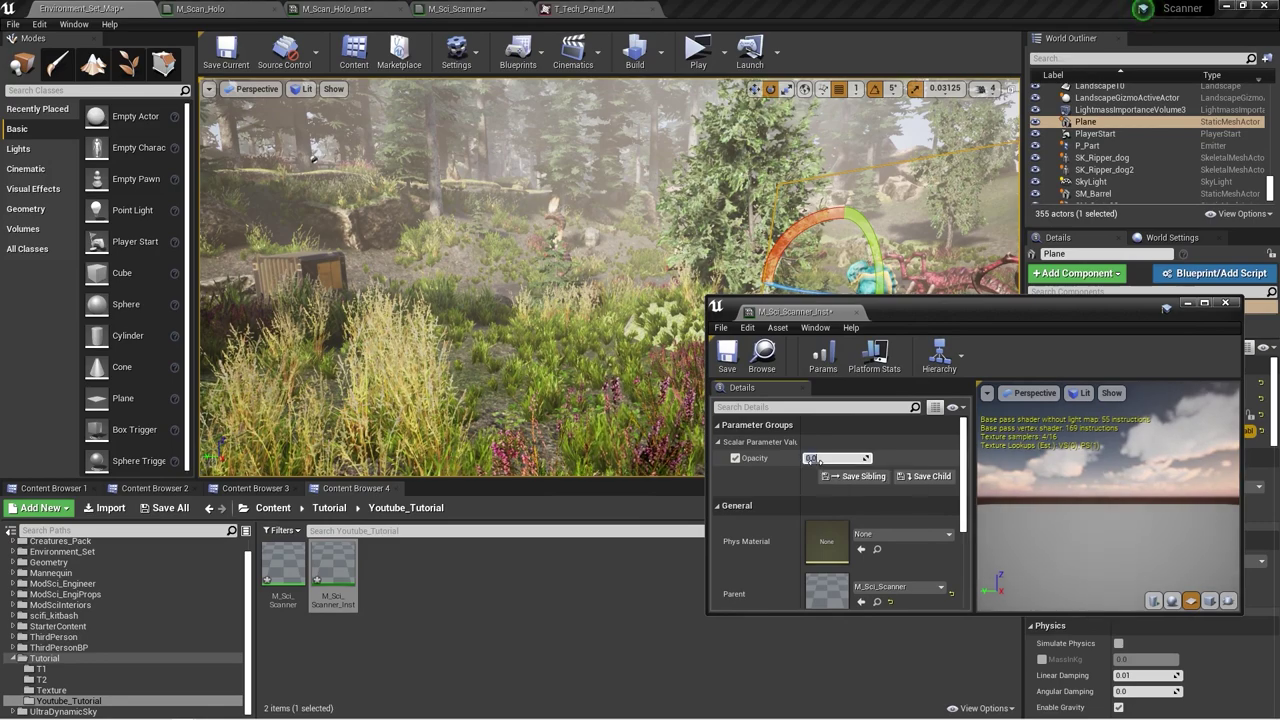
{"action": "type", "text": "1"}
{"action": "key", "text": "Return"}
{"action": "left_click_drag", "start_coordinate": [969, 319], "coordinate": [1106, 324]}
{"action": "mouse_move", "coordinate": [680, 290]}
{"action": "right_mouse_down"}
{"action": "mouse_move", "coordinate": [820, 292]}
{"action": "mouse_move", "coordinate": [700, 290]}
{"action": "right_mouse_up"}
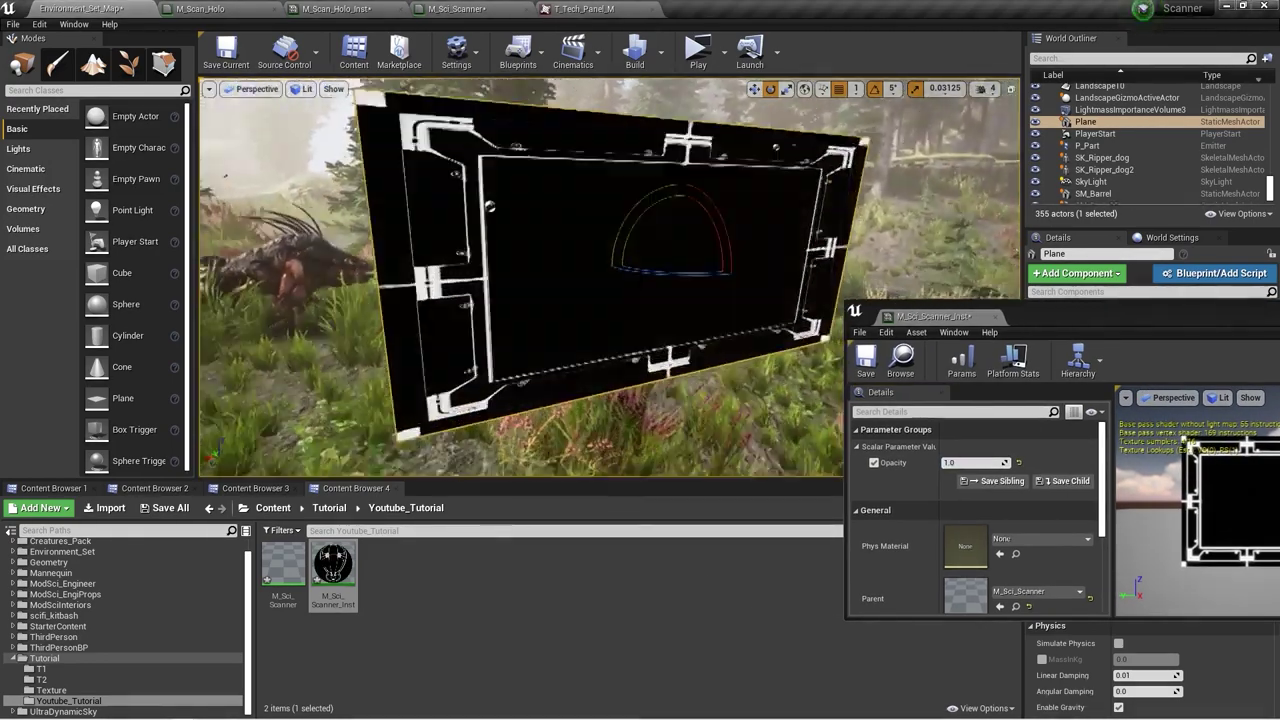
{"action": "right_click_drag", "start_coordinate": [640, 220], "coordinate": [590, 180]}
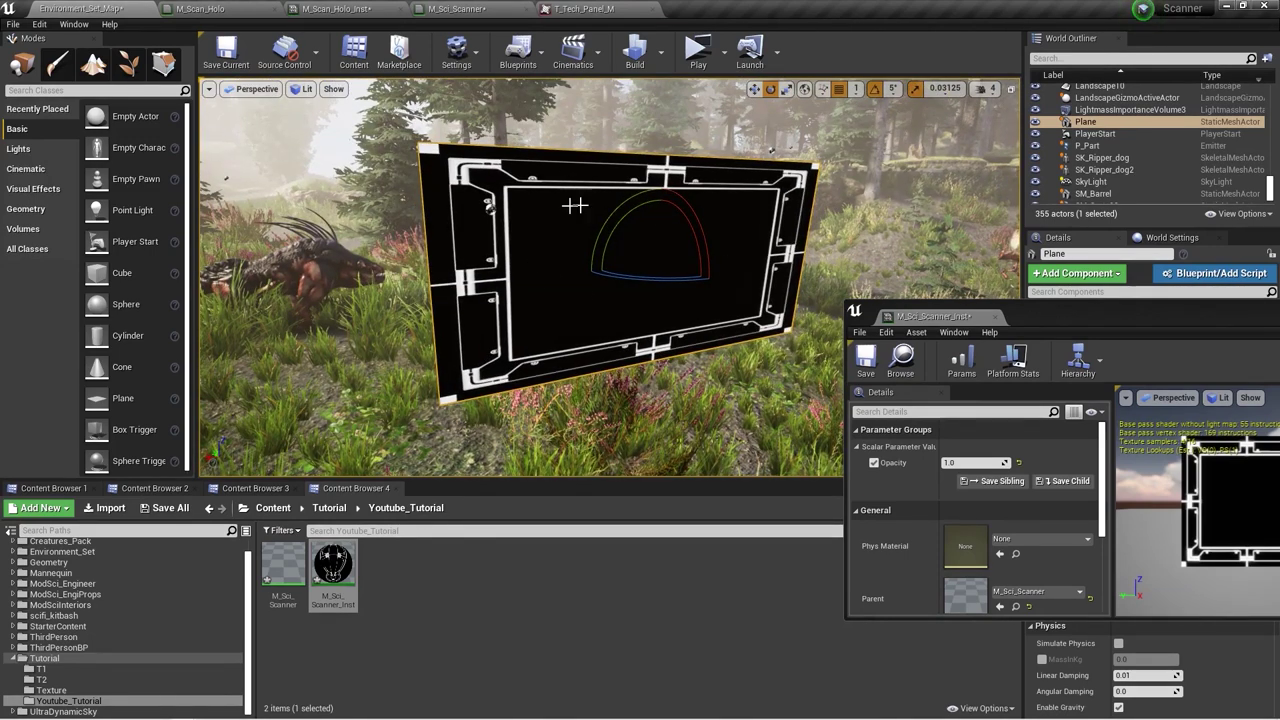
- In M_Sci_Scanner, multiply the One Minus result by the Opacity parameter and connect the product to the material's Opacity input
{"action": "left_click", "coordinate": [458, 8]}
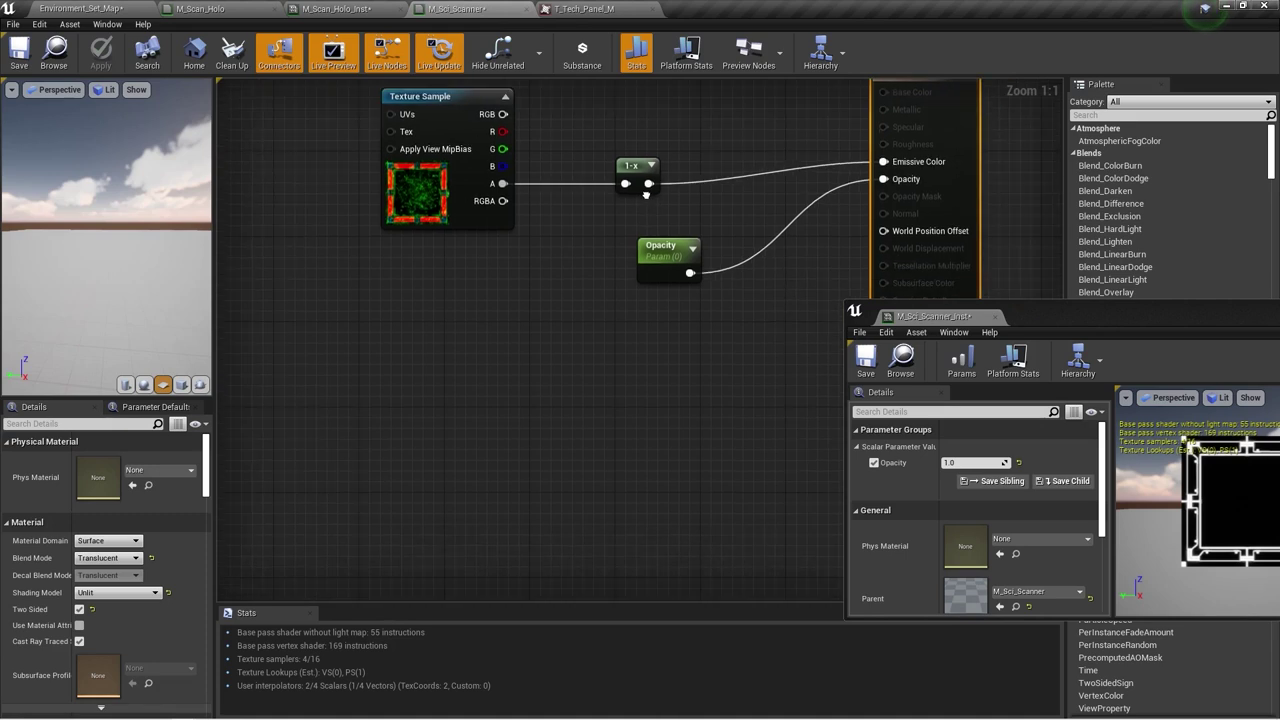
{"action": "key", "text": "m"}
{"action": "left_click", "coordinate": [766, 263]}
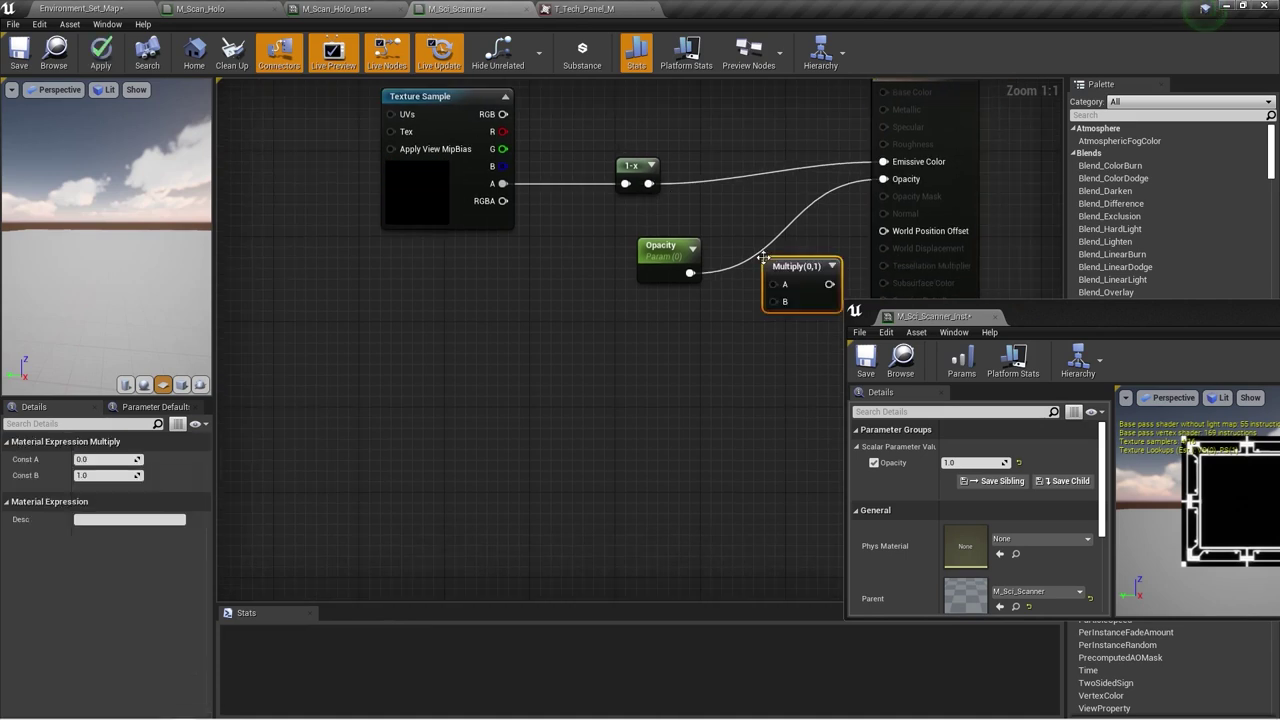
{"action": "left_click_drag", "start_coordinate": [774, 261], "coordinate": [756, 253]}
{"action": "left_click_drag", "start_coordinate": [662, 255], "coordinate": [753, 291]}
{"action": "left_click_drag", "start_coordinate": [648, 183], "coordinate": [883, 179]}
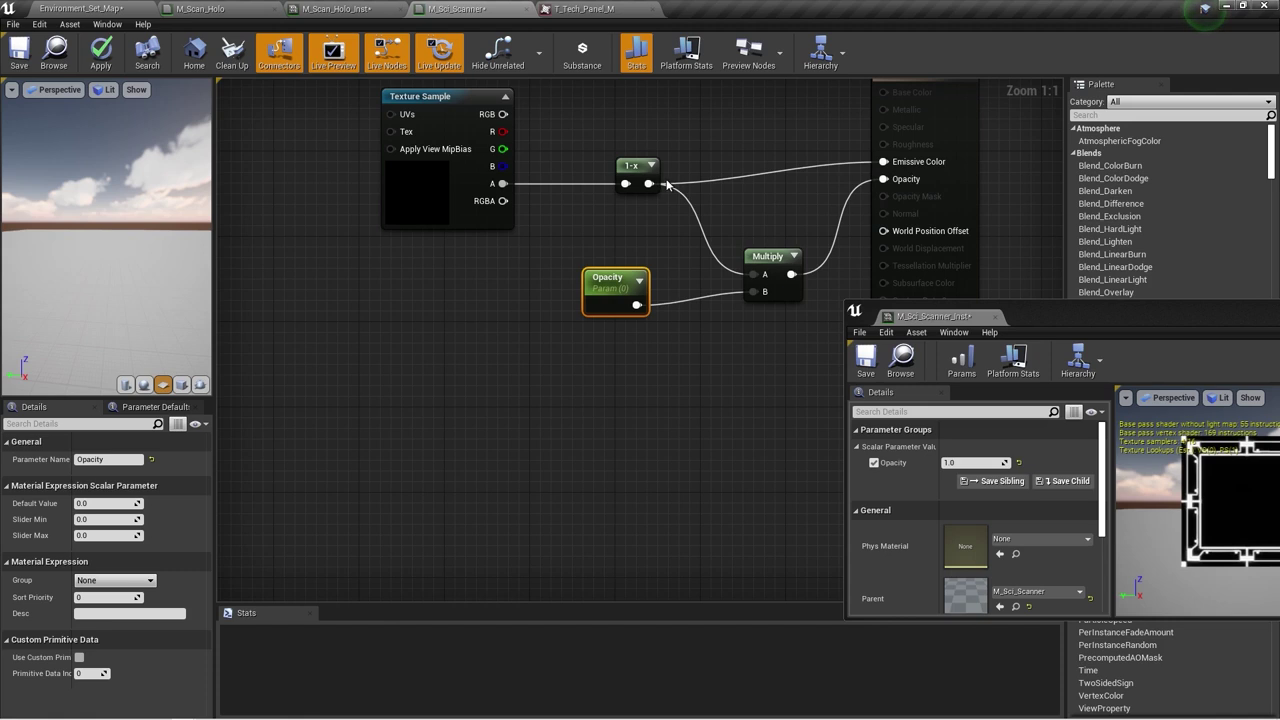
- Disconnect the One Minus node from Emissive Color and move the texture, One Minus, Opacity and Multiply nodes farther from the output node
{"action": "right_click_drag", "start_coordinate": [383, 96], "coordinate": [463, 139]}
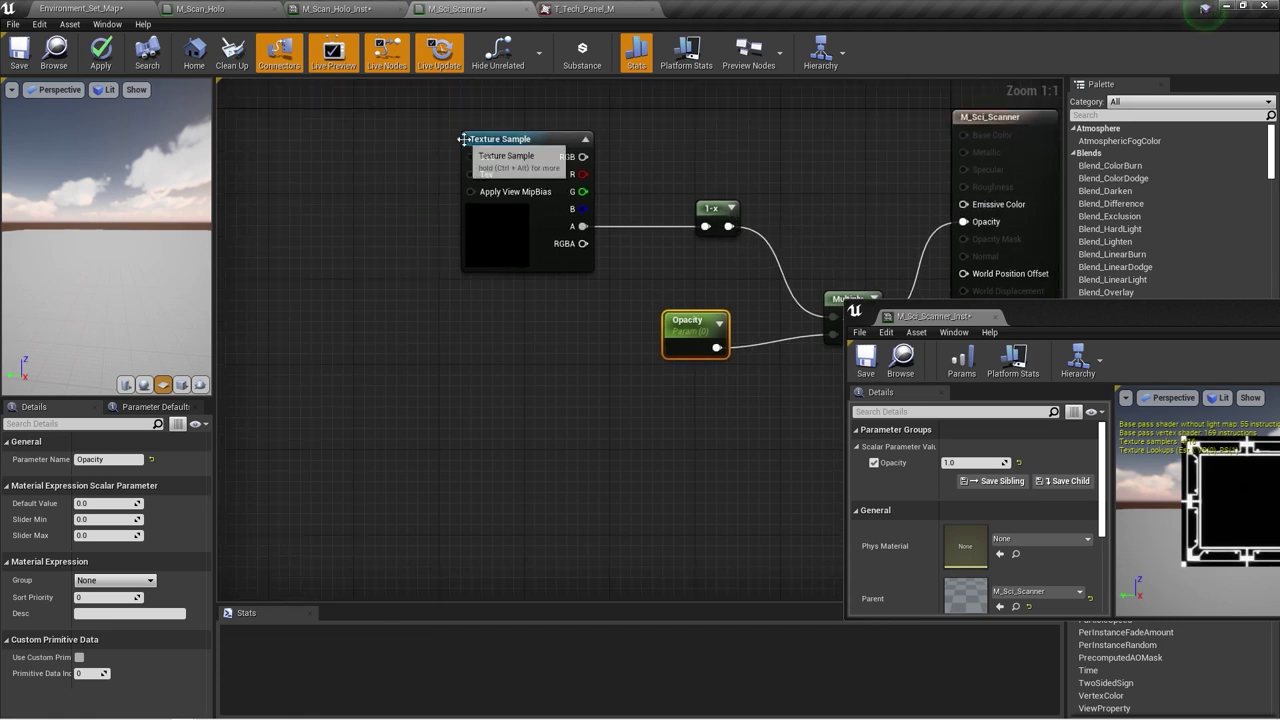
{"action": "mouse_move", "coordinate": [463, 139]}
{"action": "left_mouse_down"}
{"action": "mouse_move", "coordinate": [680, 277]}
{"action": "mouse_move", "coordinate": [487, 143]}
{"action": "left_mouse_up"}
{"action": "right_click_drag", "start_coordinate": [529, 227], "coordinate": [507, 193]}
{"action": "scroll", "coordinate": [507, 193], "scroll_direction": "down", "scroll_amount": 1}
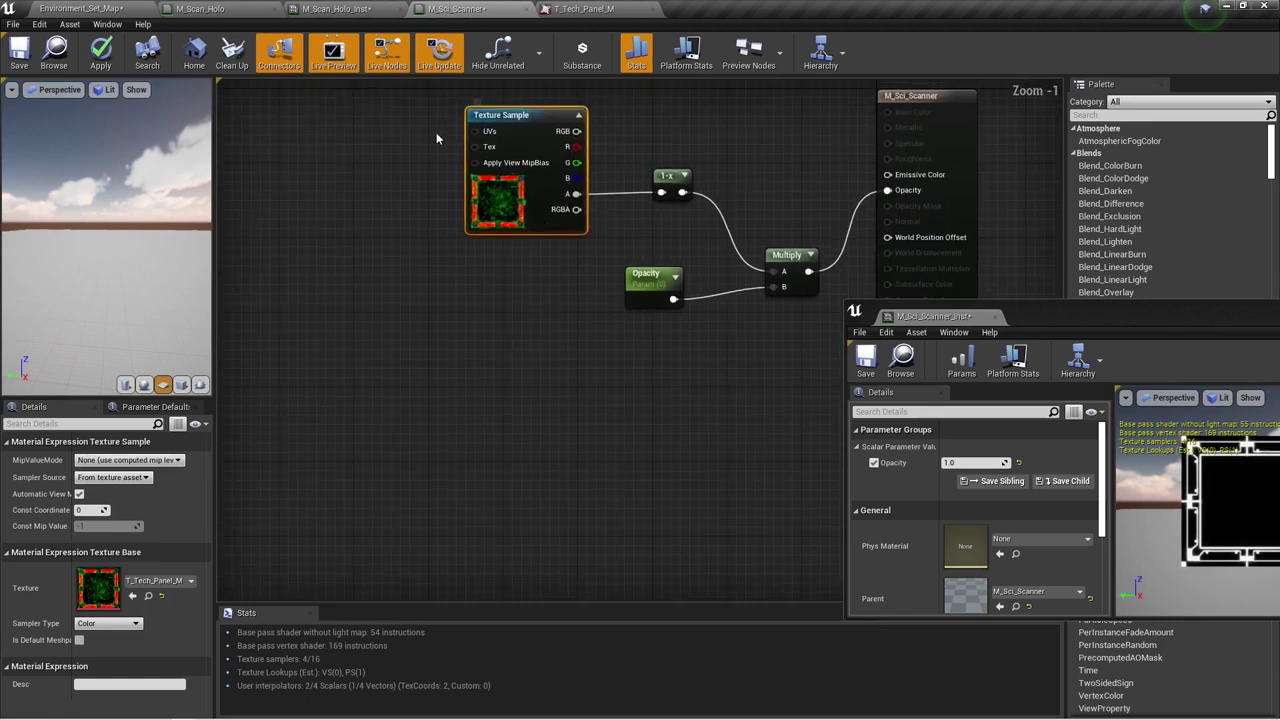
{"action": "left_click_drag", "start_coordinate": [750, 355], "coordinate": [805, 348]}
{"action": "left_click_drag", "start_coordinate": [807, 257], "coordinate": [620, 257]}
{"action": "right_click_drag", "start_coordinate": [587, 154], "coordinate": [558, 195]}
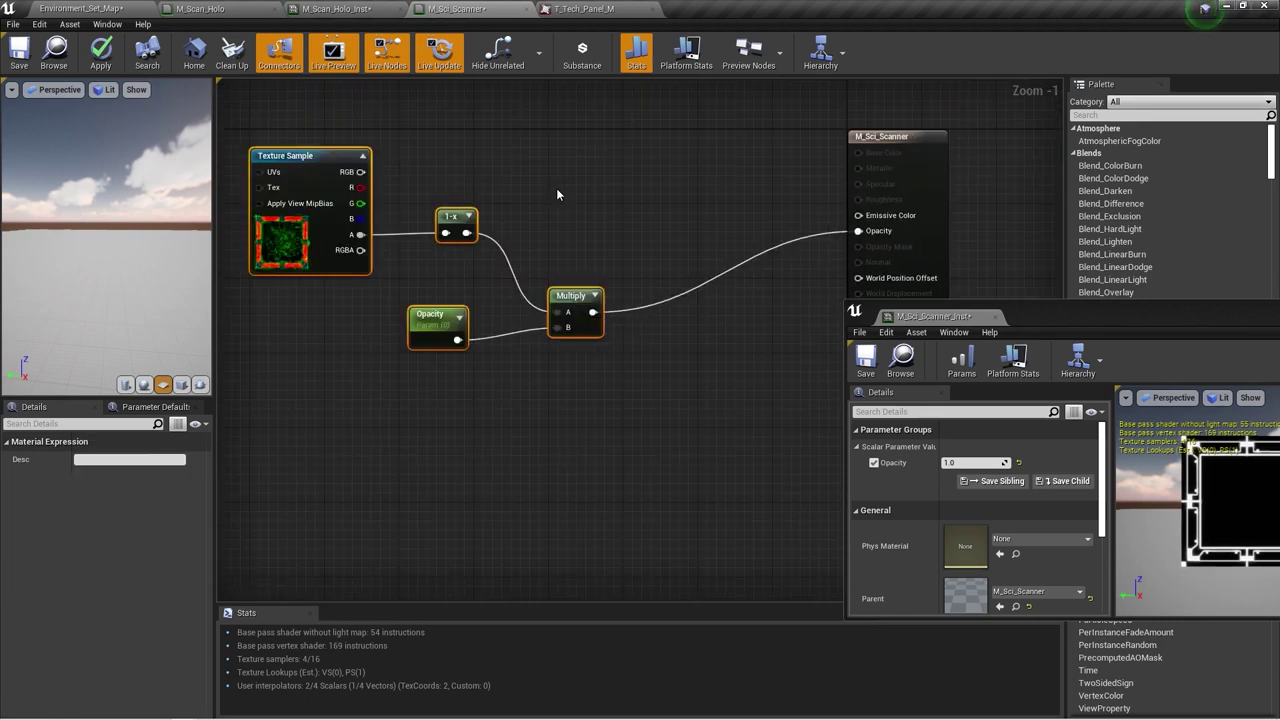
- Add a vector parameter named UI_Color, connect it to Emissive Color, and apply the material
{"action": "left_click", "coordinate": [556, 189]}
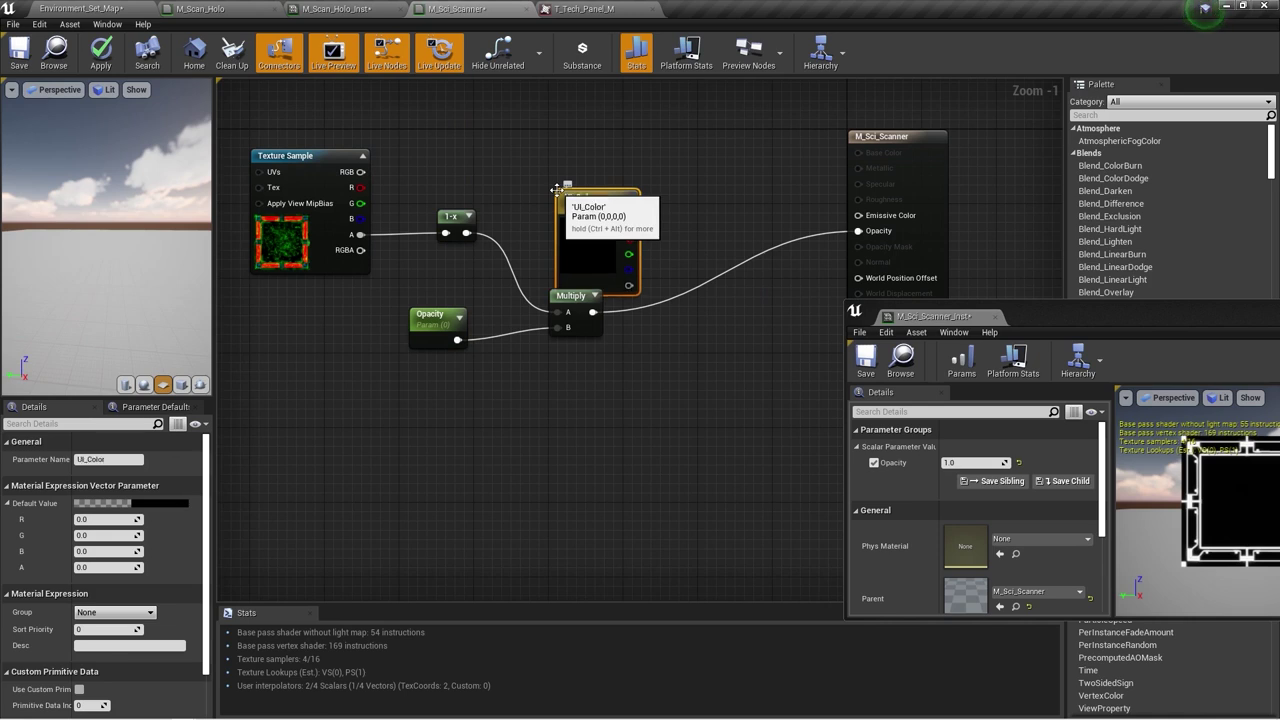
{"action": "left_click_drag", "start_coordinate": [556, 189], "coordinate": [539, 127]}
{"action": "left_click_drag", "start_coordinate": [612, 162], "coordinate": [883, 226]}
{"action": "left_click", "coordinate": [103, 70]}
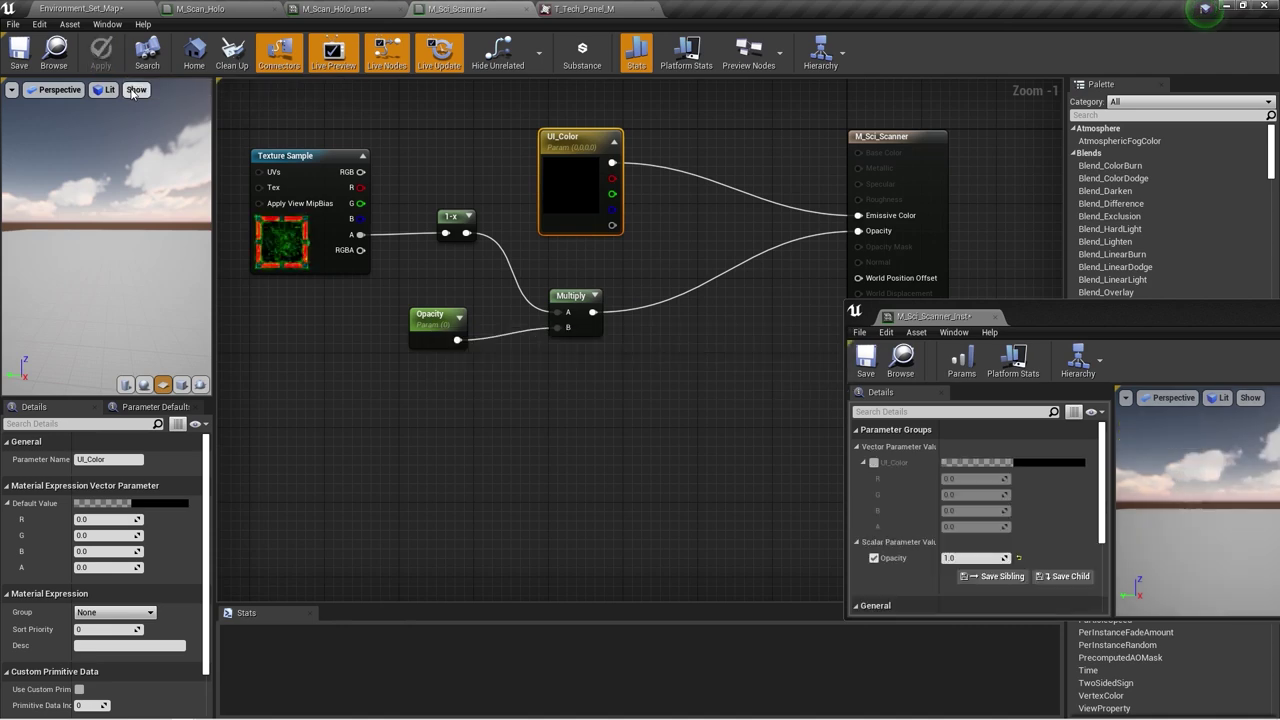
- In the level, override UI_Color of M_Sci_Scanner_Inst with a bright pinkish red of R 22, G 0 and B 1.38014
{"action": "left_click", "coordinate": [97, 5]}
{"action": "left_click", "coordinate": [873, 462]}
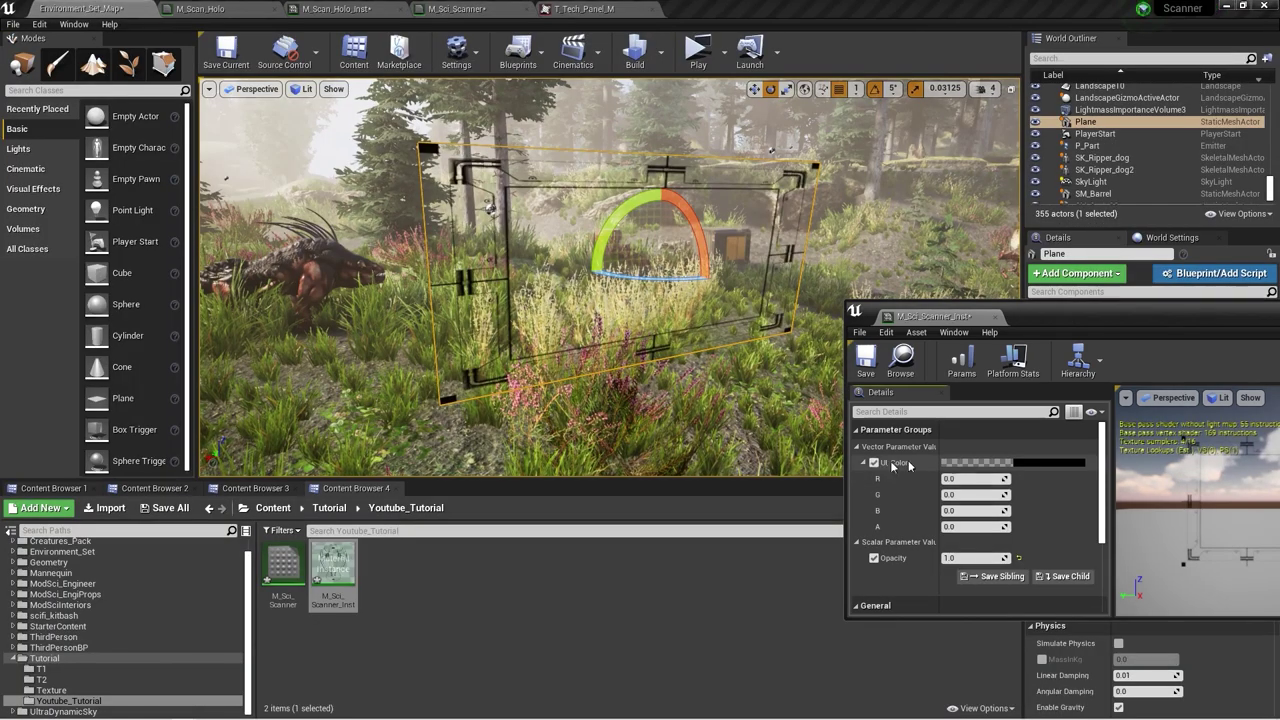
{"action": "left_click", "coordinate": [1037, 463]}
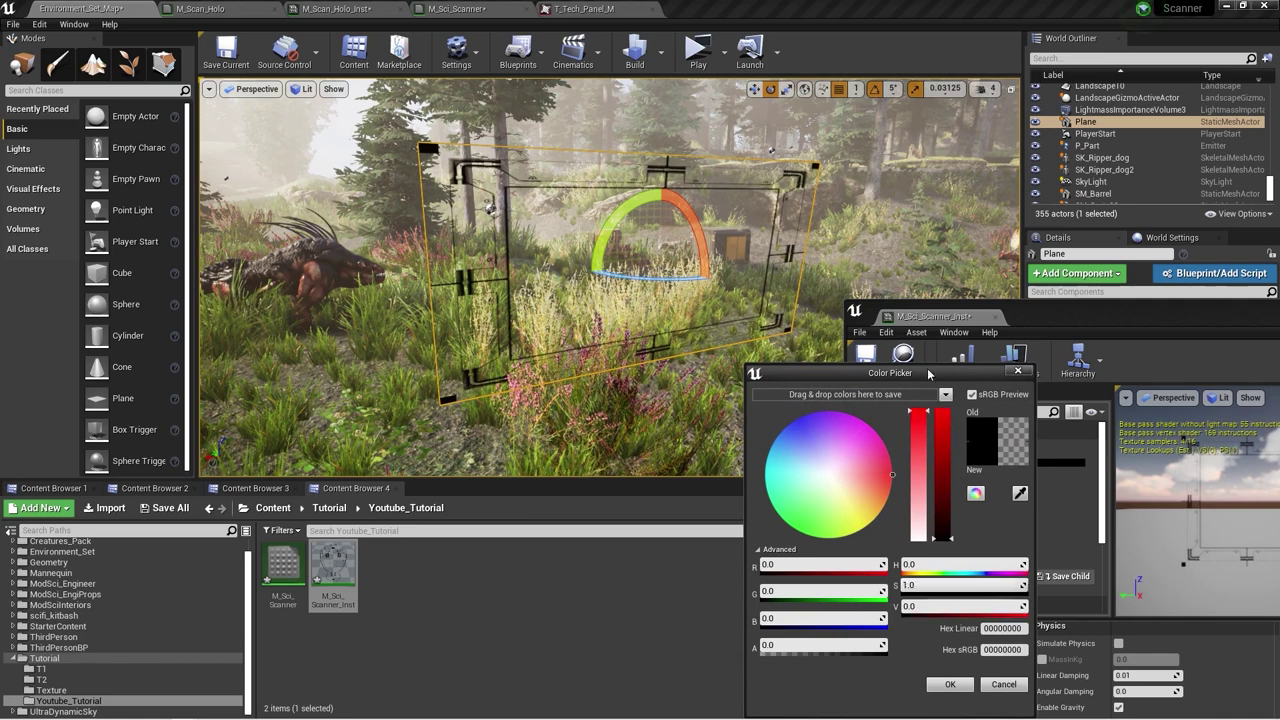
{"action": "left_click_drag", "start_coordinate": [944, 430], "coordinate": [943, 404]}
{"action": "left_click_drag", "start_coordinate": [790, 438], "coordinate": [740, 393]}
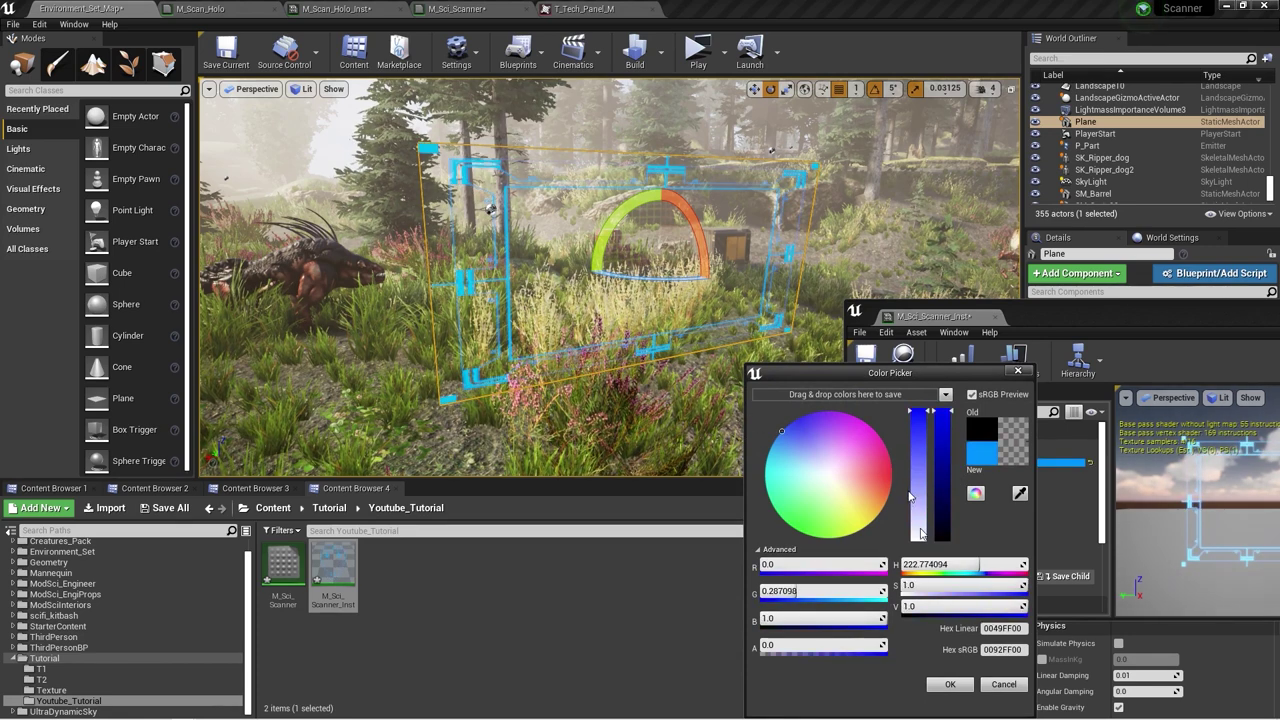
{"action": "left_click", "coordinate": [890, 470]}
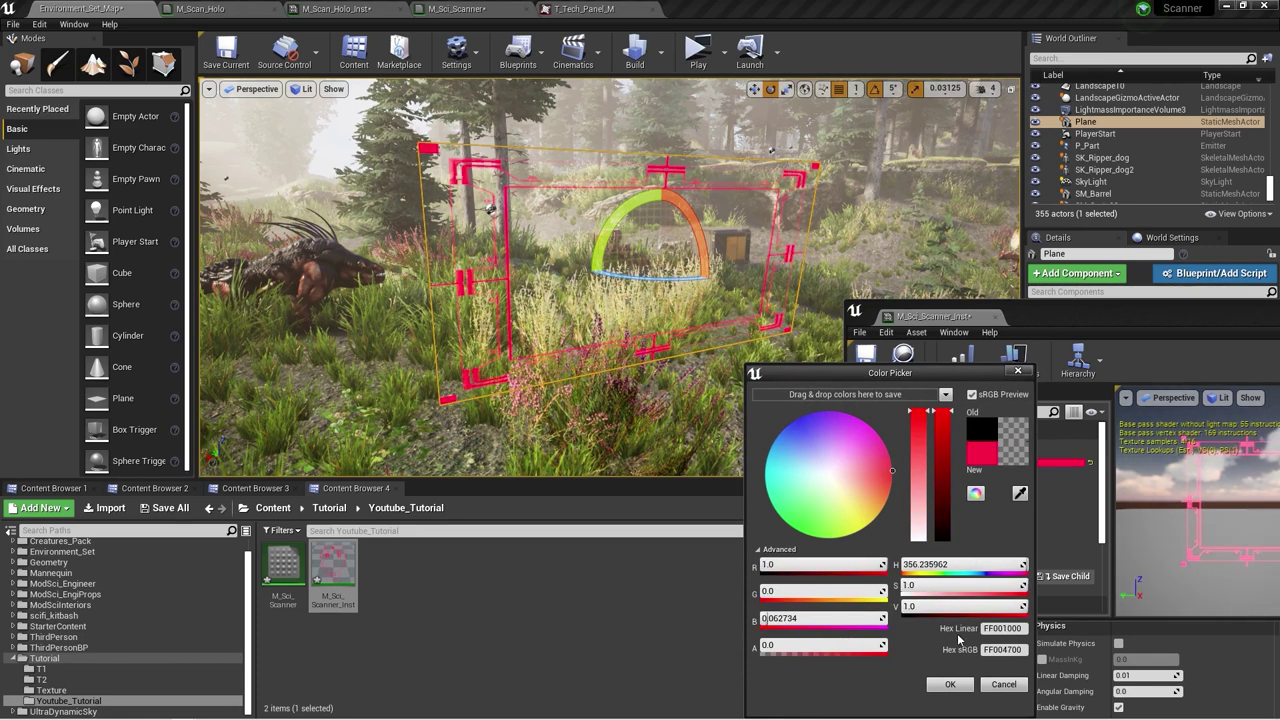
{"action": "left_click", "coordinate": [950, 684]}
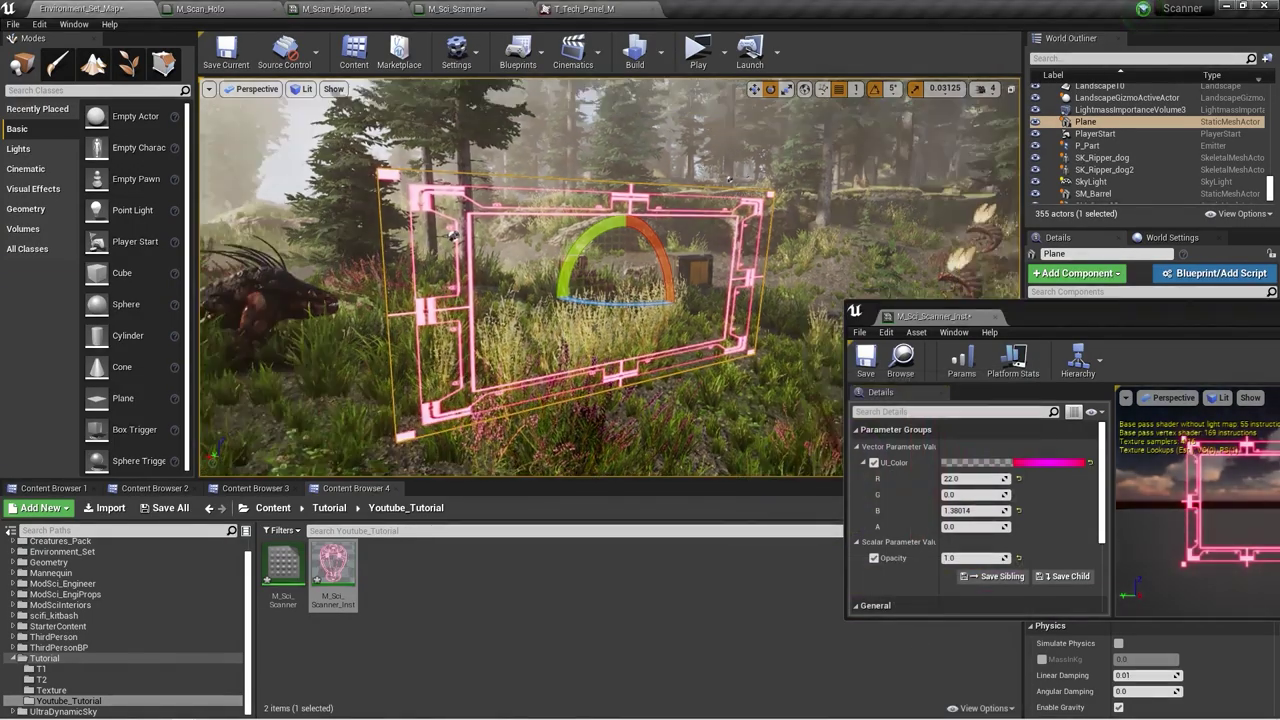
- Inspect the glowing frame on the plane from several angles and dock the M_Sci_Scanner_Inst editor back into the main window
{"action": "right_click_drag", "start_coordinate": [610, 280], "coordinate": [690, 330]}
{"action": "right_click_drag", "start_coordinate": [420, 300], "coordinate": [404, 297]}
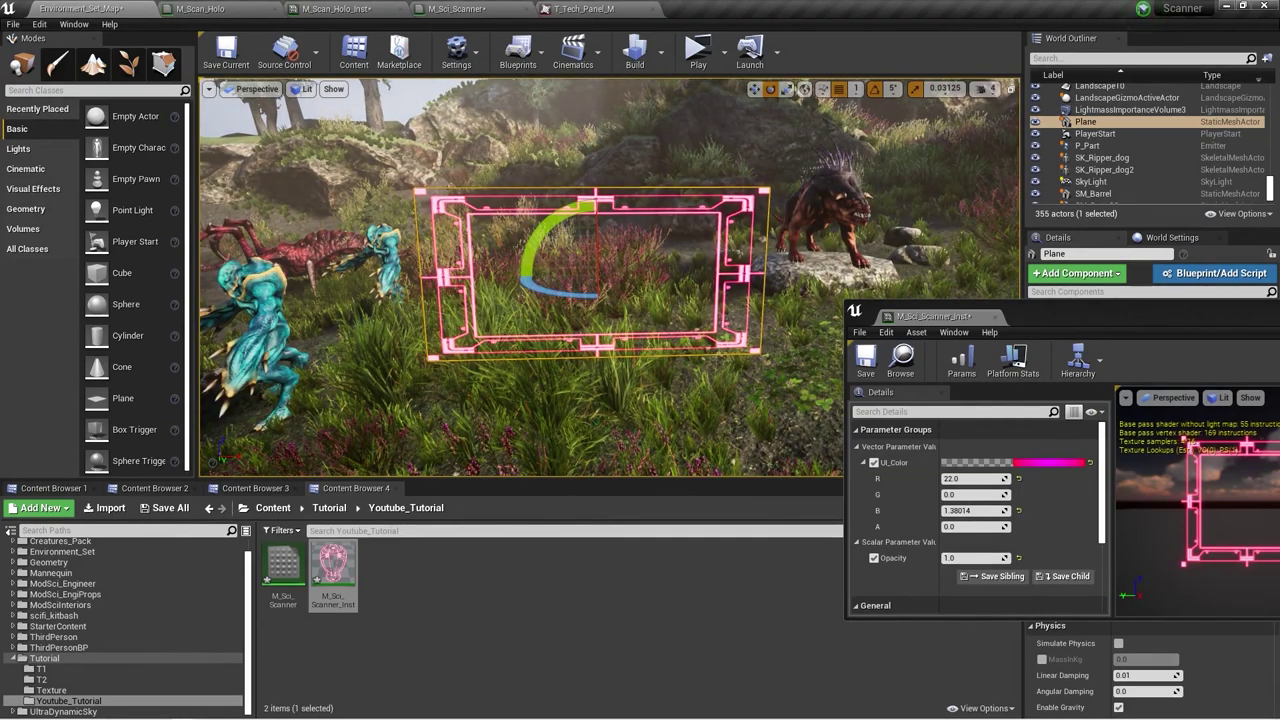
{"action": "mouse_move", "coordinate": [775, 258]}
{"action": "right_mouse_down"}
{"action": "mouse_move", "coordinate": [790, 262]}
{"action": "mouse_move", "coordinate": [775, 258]}
{"action": "right_mouse_up"}
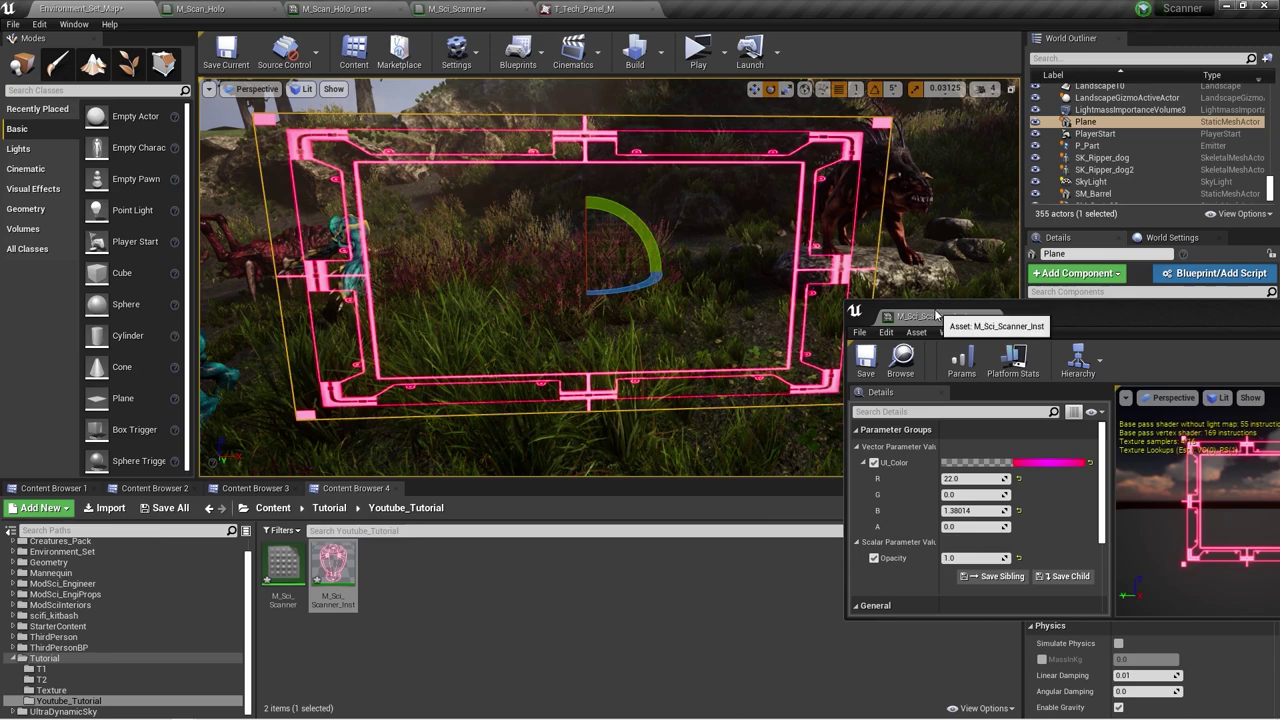
{"action": "left_click_drag", "start_coordinate": [936, 315], "coordinate": [598, 8]}
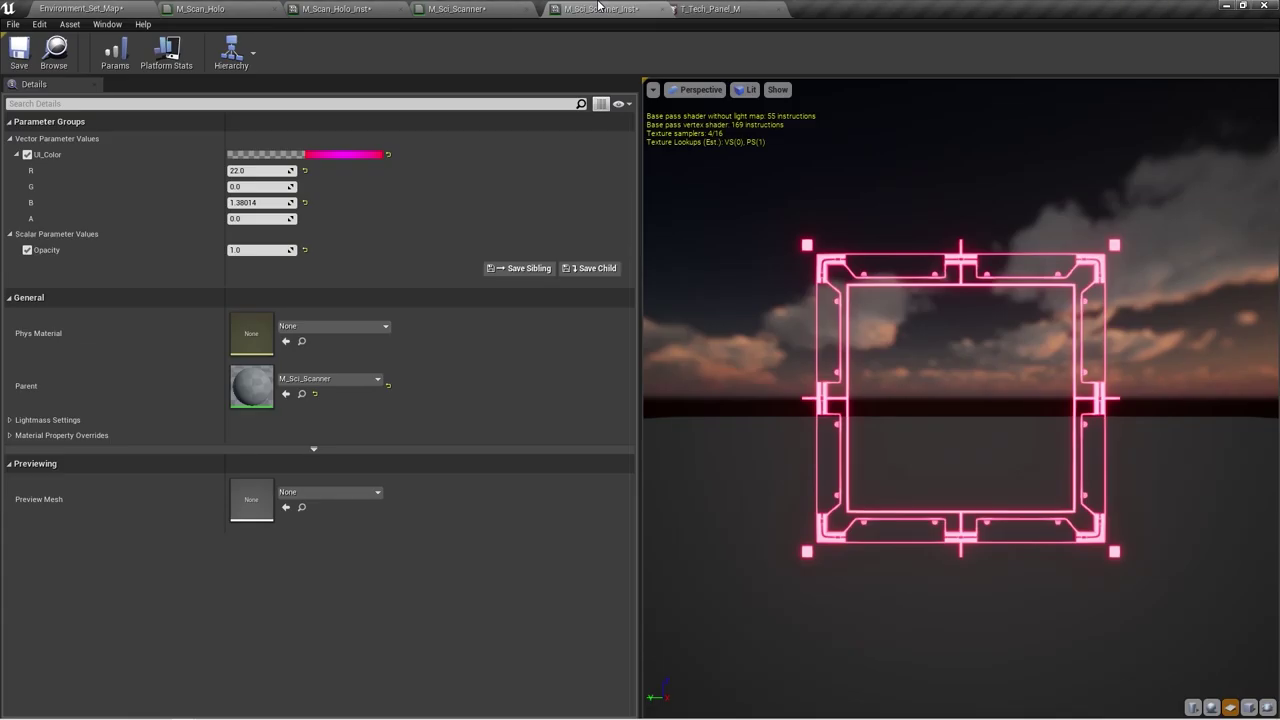
- In M_Sci_Scanner, add a ScaleUVsByCenter node and connect its UVs output to the Texture Sample's UVs input
{"action": "left_click", "coordinate": [474, 8]}
{"action": "right_click_drag", "start_coordinate": [454, 272], "coordinate": [809, 285]}
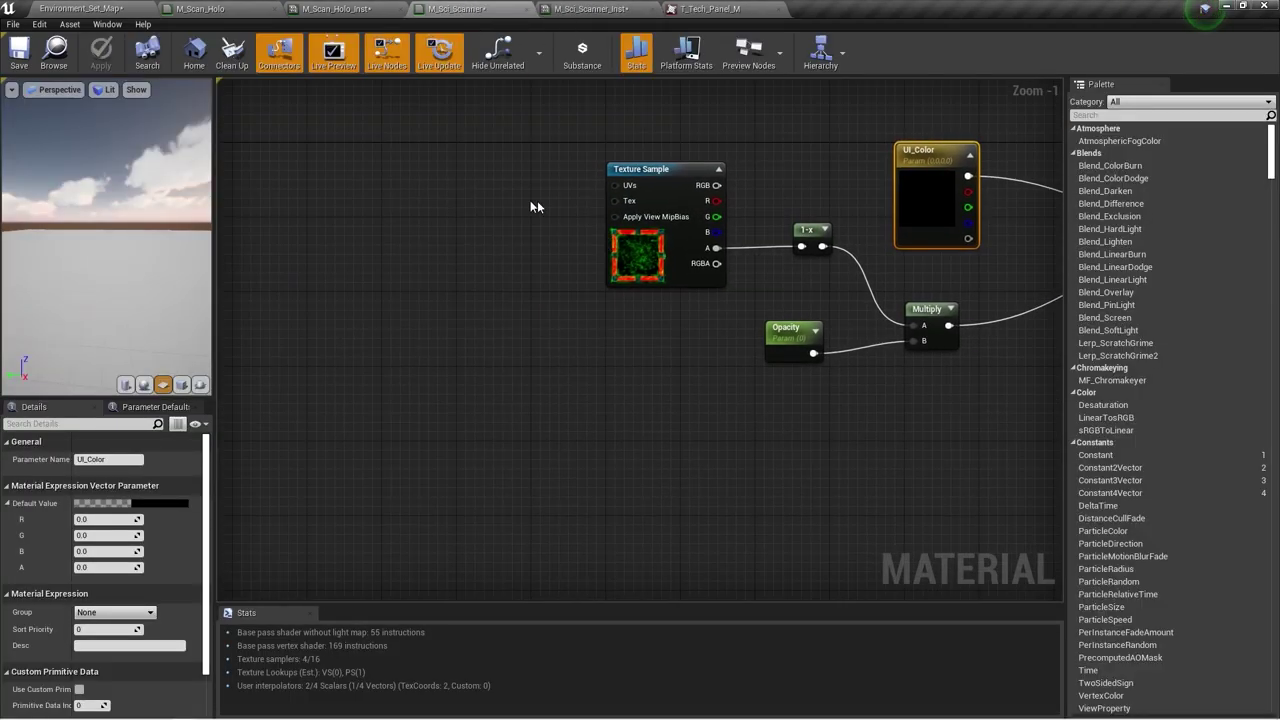
{"action": "right_click", "coordinate": [451, 195]}
{"action": "type", "text": "scale"}
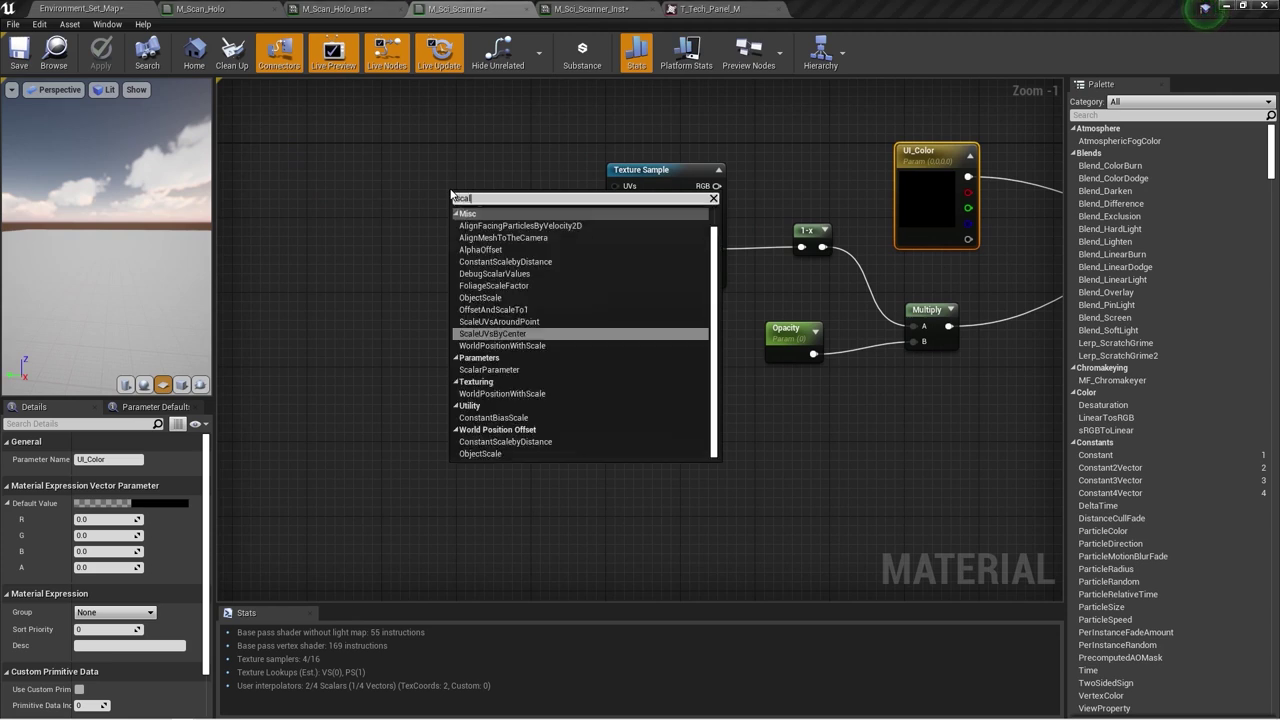
{"action": "type", "text": " ub"}
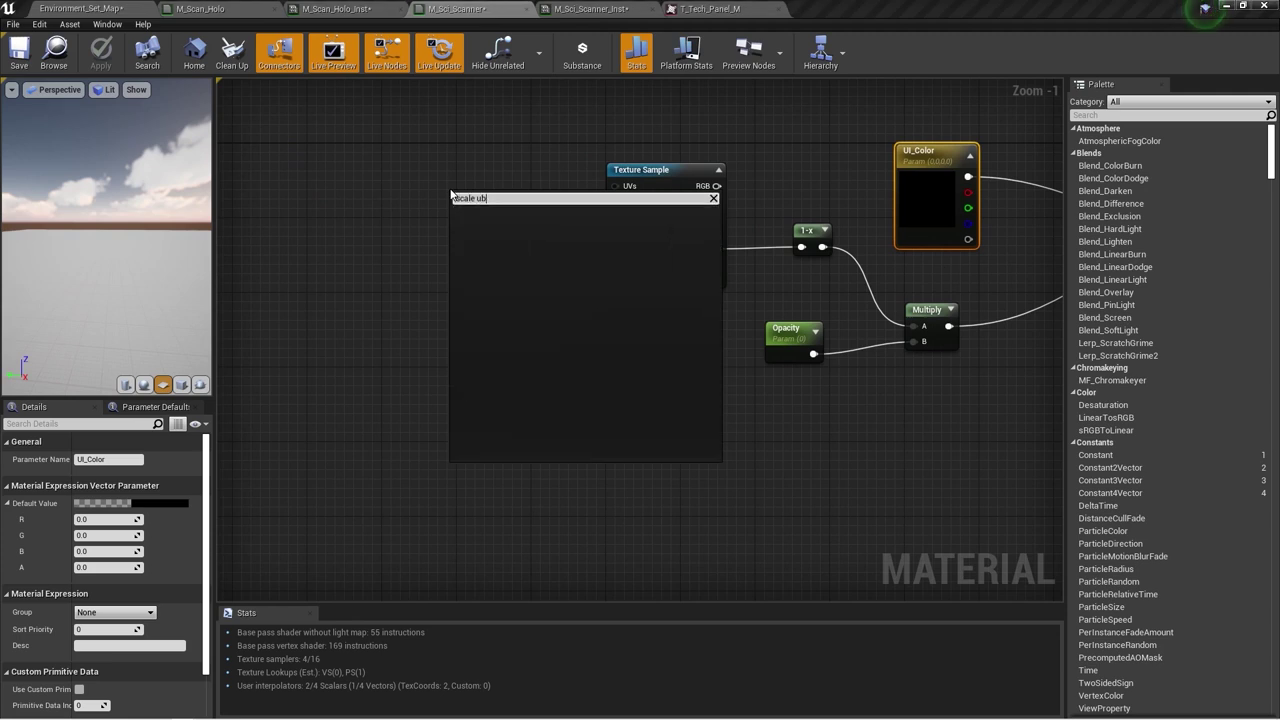
{"action": "key", "text": "BackSpace"}
{"action": "left_click", "coordinate": [517, 240]}
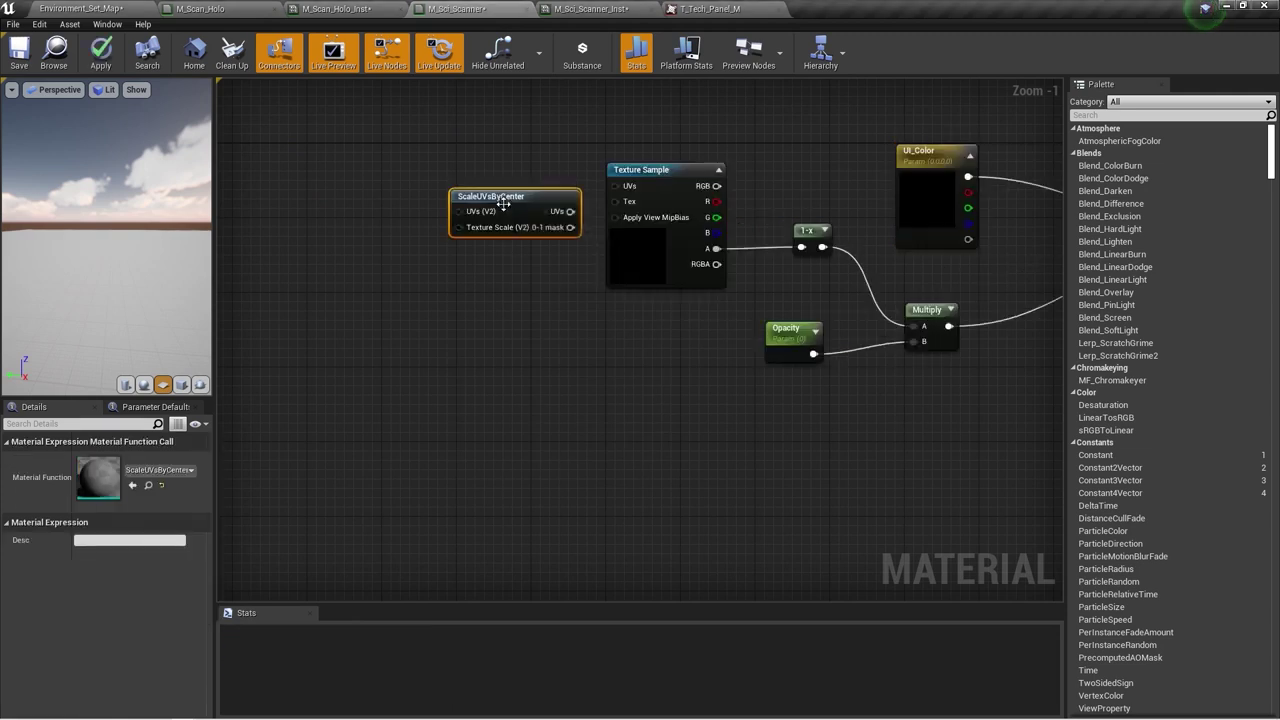
{"action": "left_click_drag", "start_coordinate": [512, 206], "coordinate": [617, 187]}
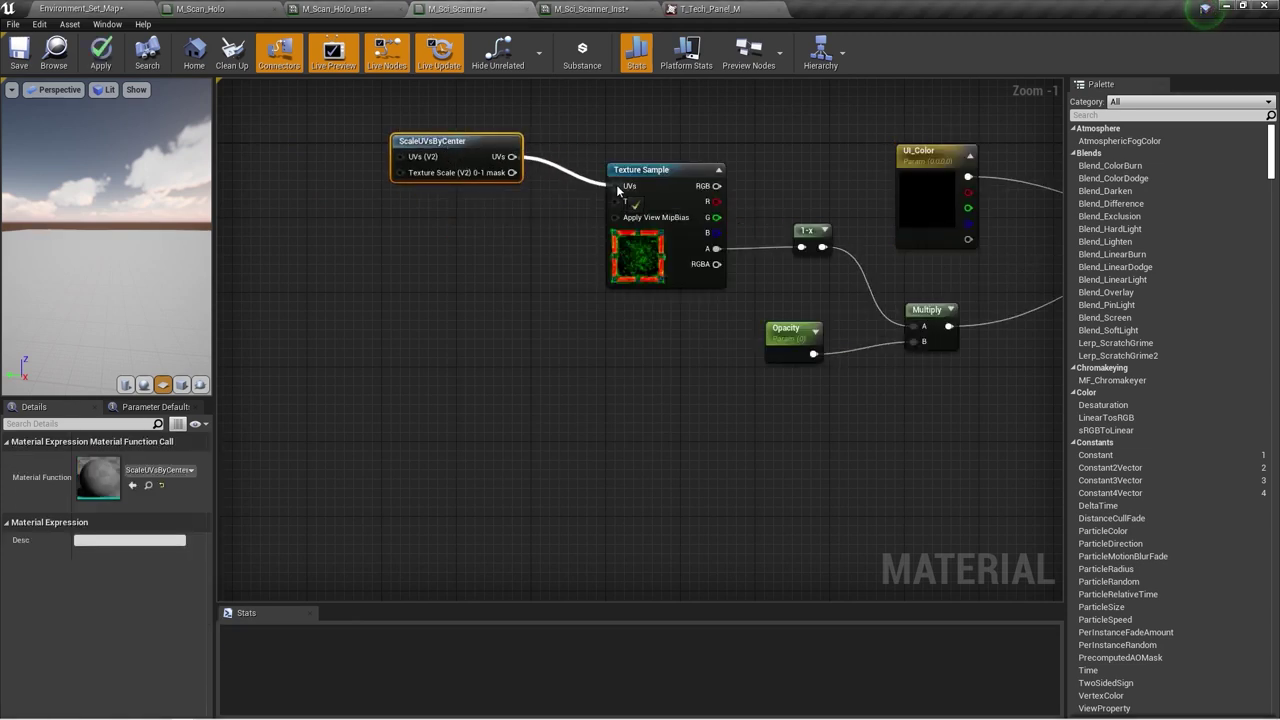
{"action": "left_click_drag", "start_coordinate": [494, 149], "coordinate": [467, 179]}
- Add a Constant2Vector node and connect it to the Texture Scale input of ScaleUVsByCenter
{"action": "right_click_drag", "start_coordinate": [437, 206], "coordinate": [602, 270]}
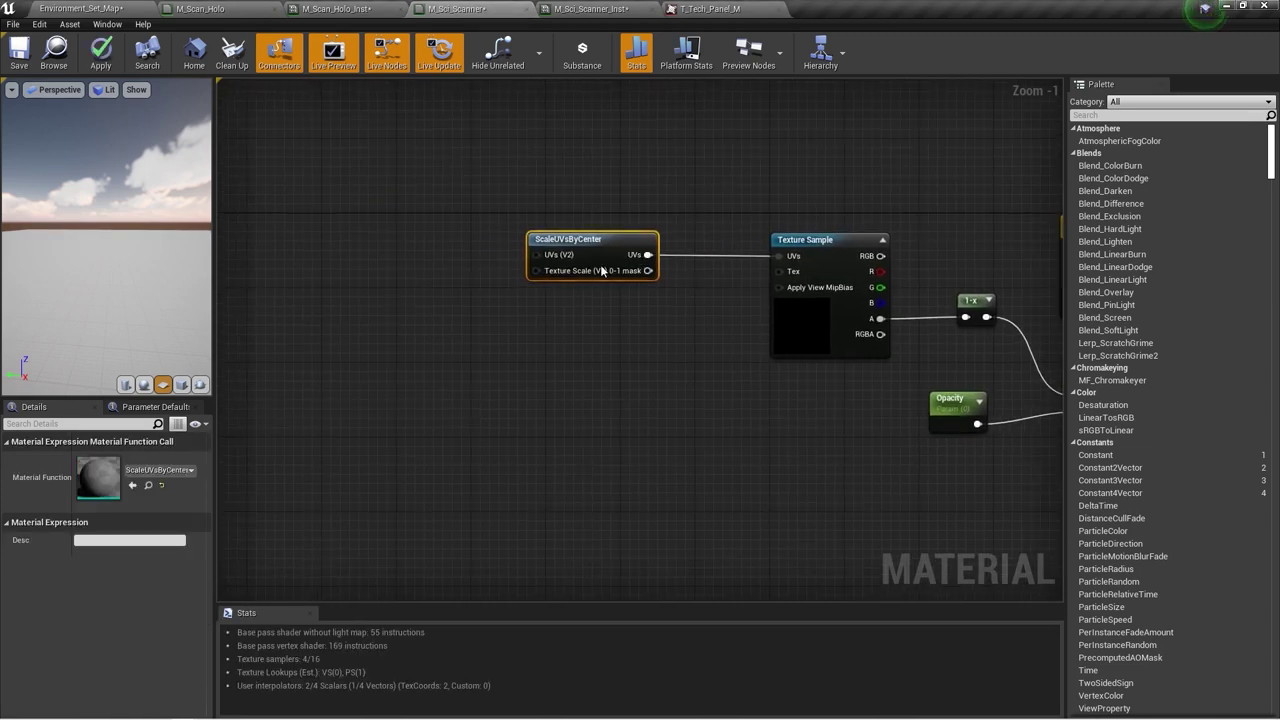
{"action": "right_click_drag", "start_coordinate": [470, 287], "coordinate": [549, 283]}
{"action": "left_click", "coordinate": [486, 281]}
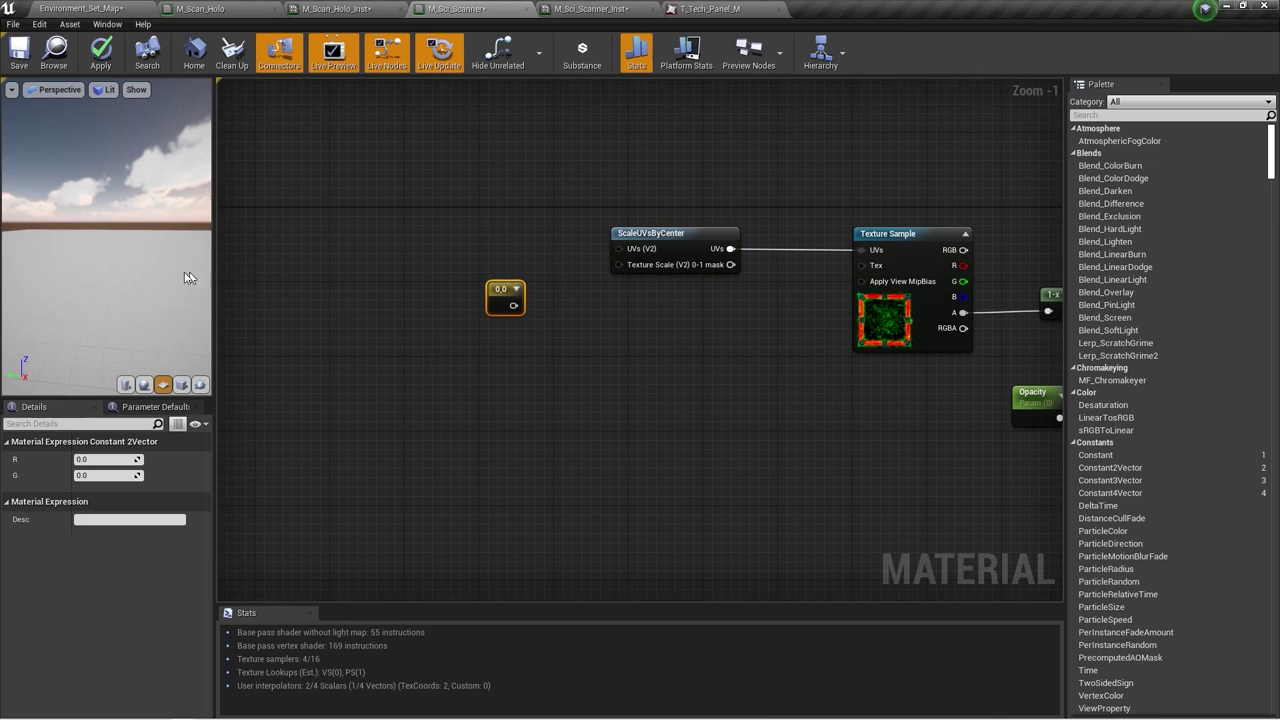
{"action": "left_click_drag", "start_coordinate": [513, 305], "coordinate": [619, 265]}
{"action": "scroll", "coordinate": [490, 275], "scroll_direction": "up", "scroll_amount": 1}
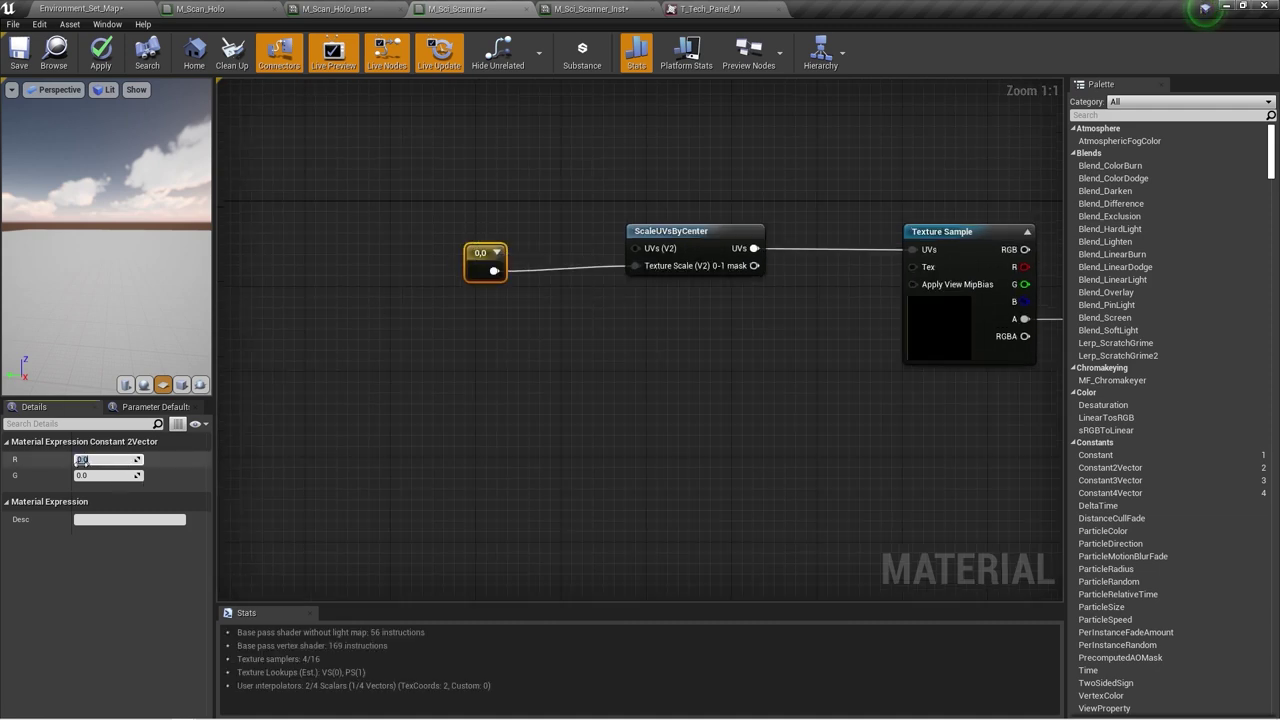
- Try a texture scale of R 1 and G 1.35, apply it, and compare the frame on the plane with the T_Tech_Panel_M texture
{"action": "type", "text": "1"}
{"action": "key", "text": "Tab"}
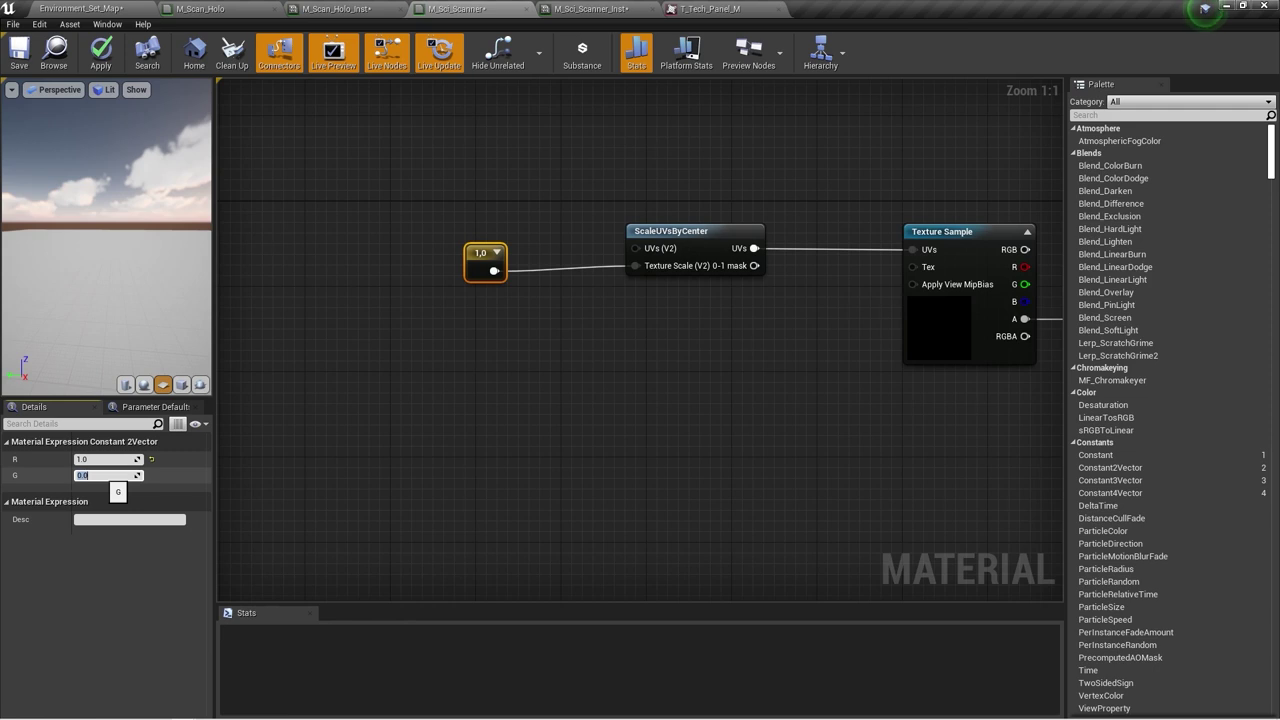
{"action": "type", "text": "1"}
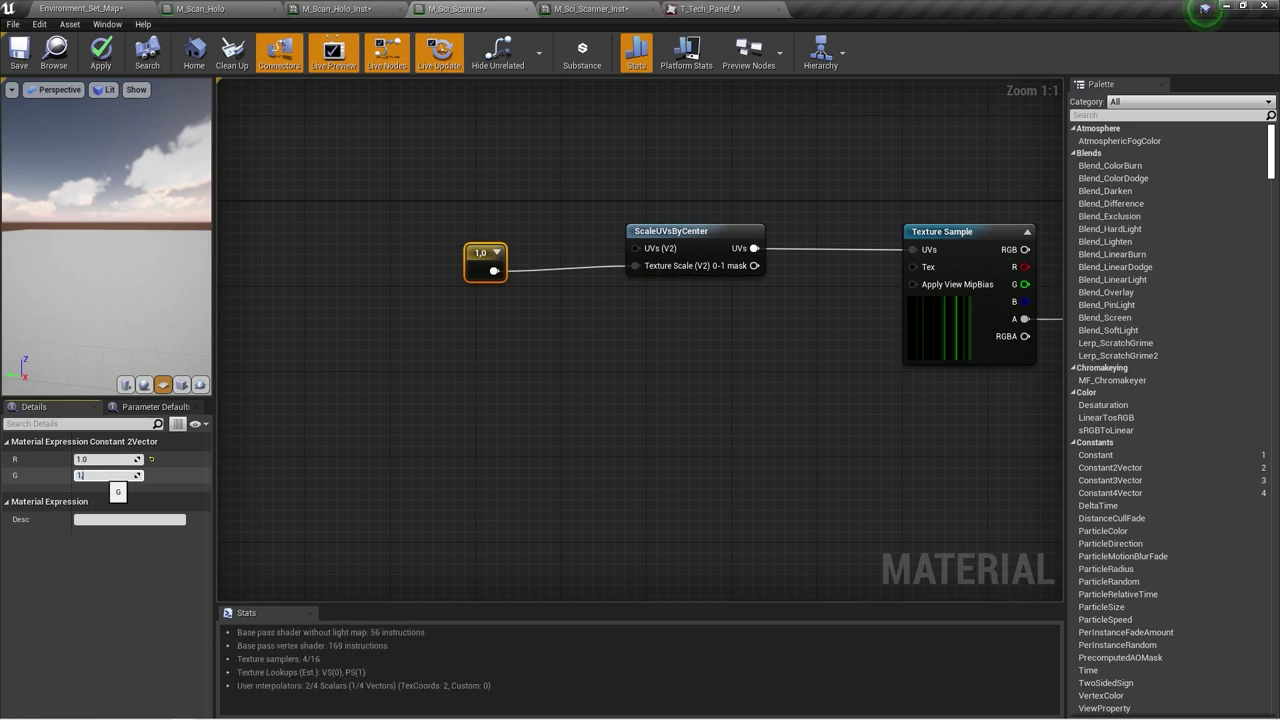
{"action": "type", "text": "1"}
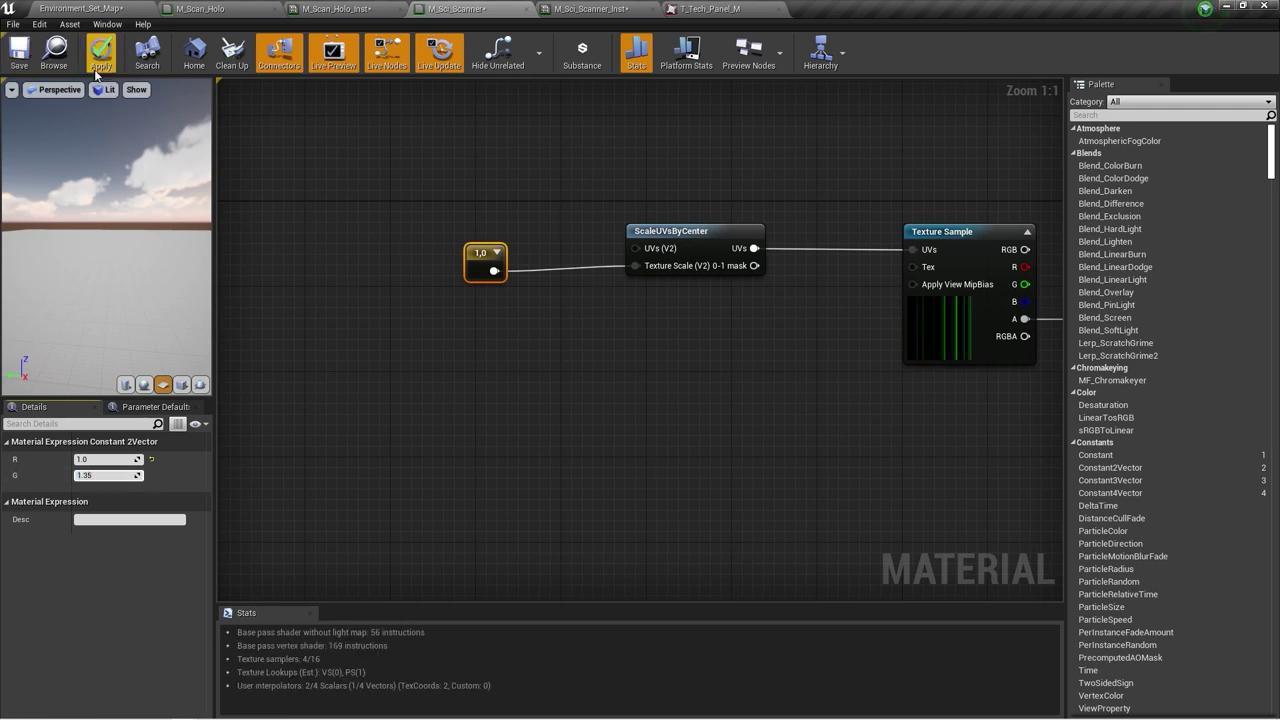
{"action": "left_click", "coordinate": [103, 62]}
{"action": "left_click", "coordinate": [84, 9]}
{"action": "right_click_drag", "start_coordinate": [610, 277], "coordinate": [638, 277]}
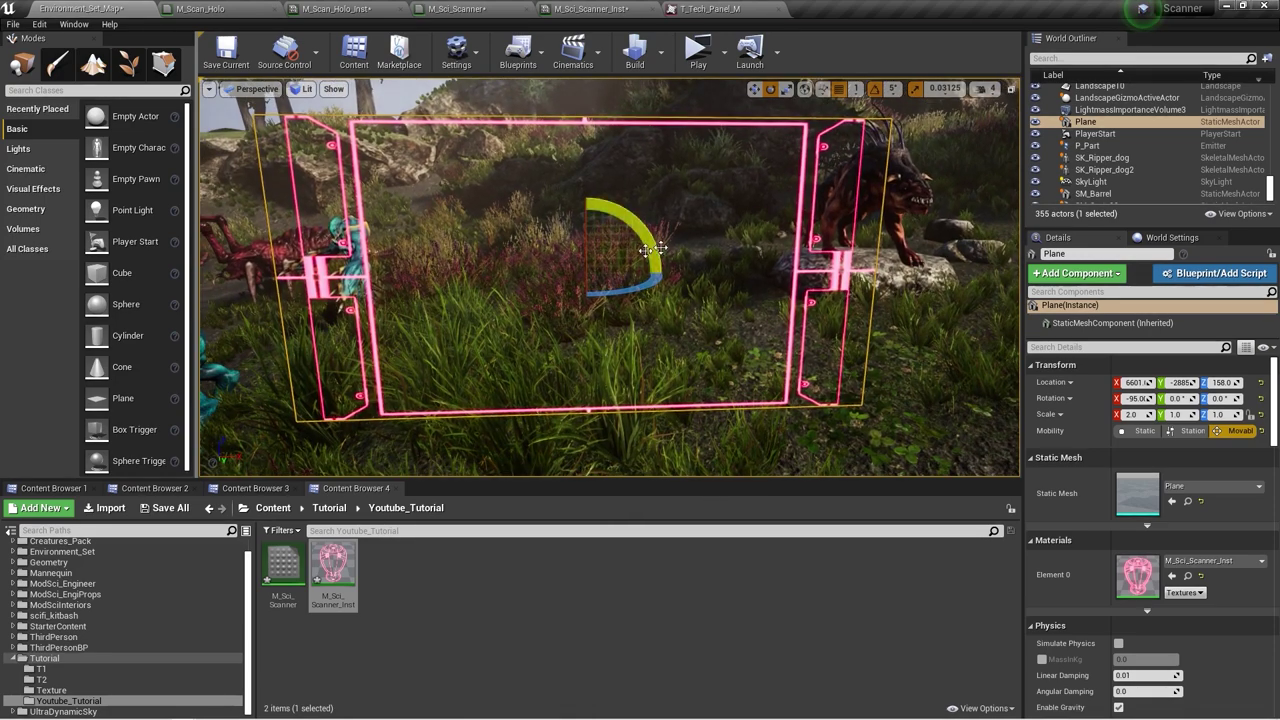
{"action": "left_click", "coordinate": [590, 8]}
{"action": "left_click", "coordinate": [727, 8]}
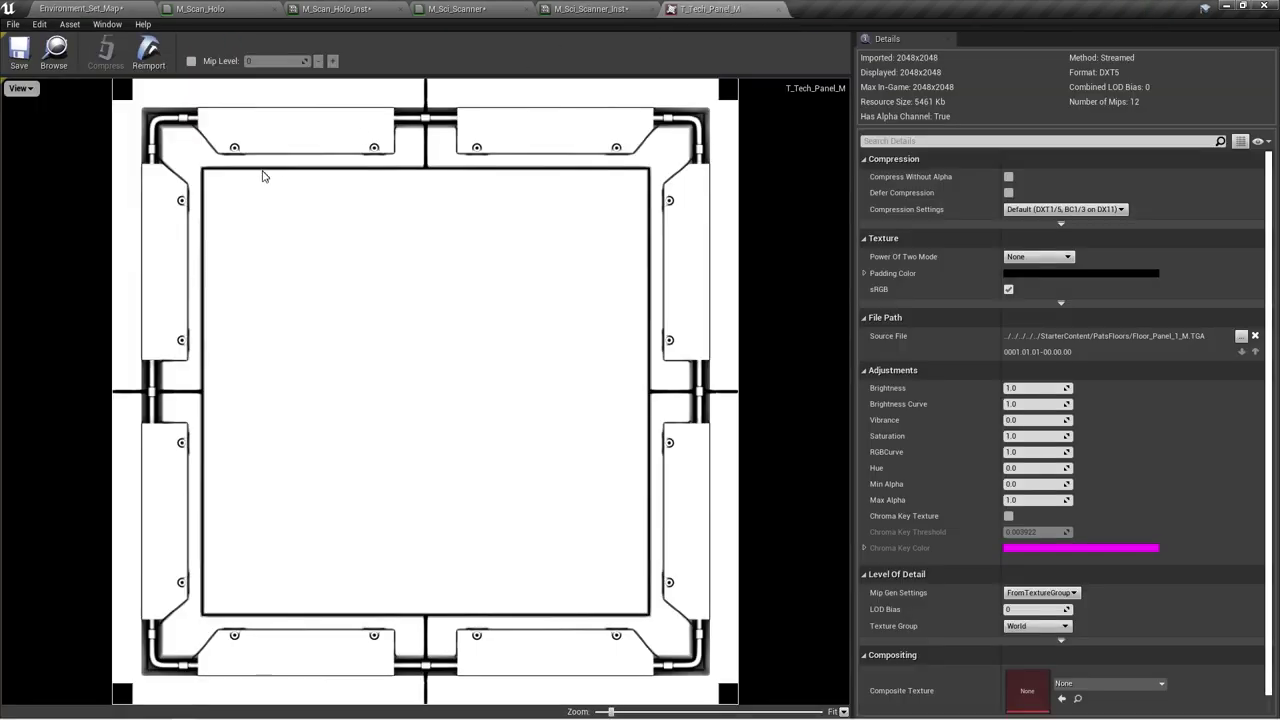
- Set the texture scale constant to R 1.35 and G 1, apply the material, and inspect the frame on the plane
{"action": "left_click", "coordinate": [470, 8]}
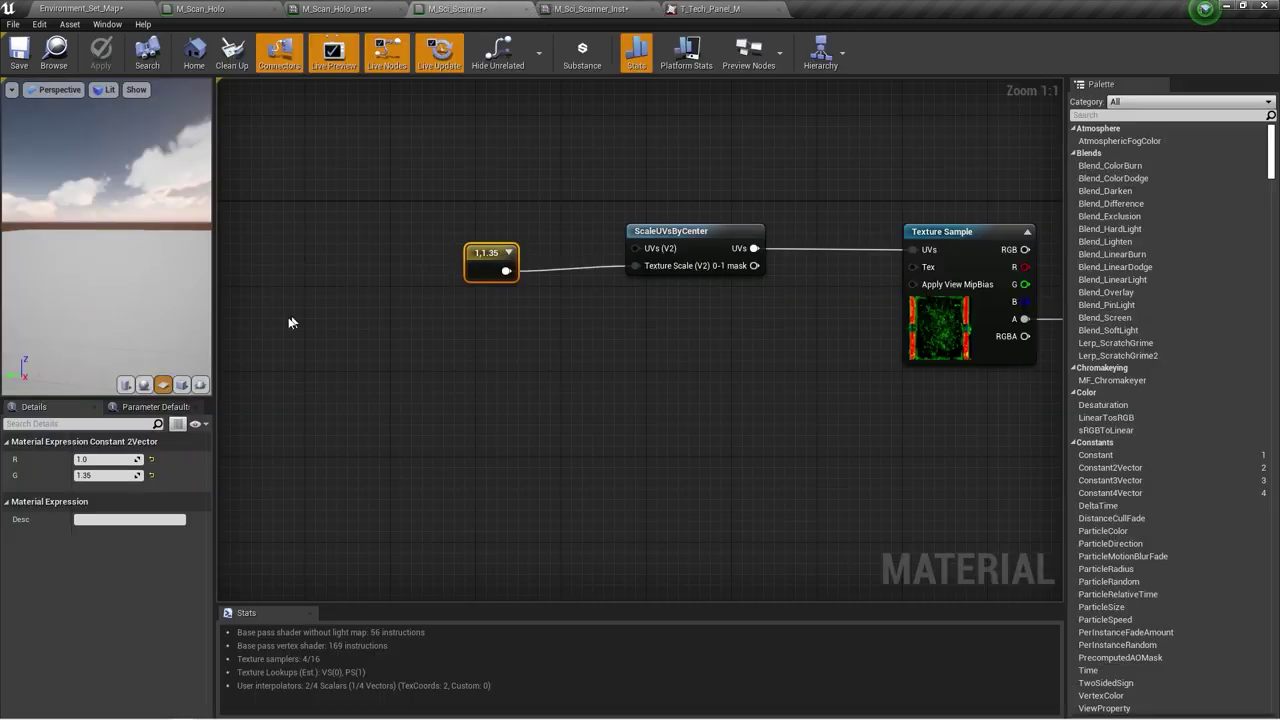
{"action": "left_click", "coordinate": [83, 476]}
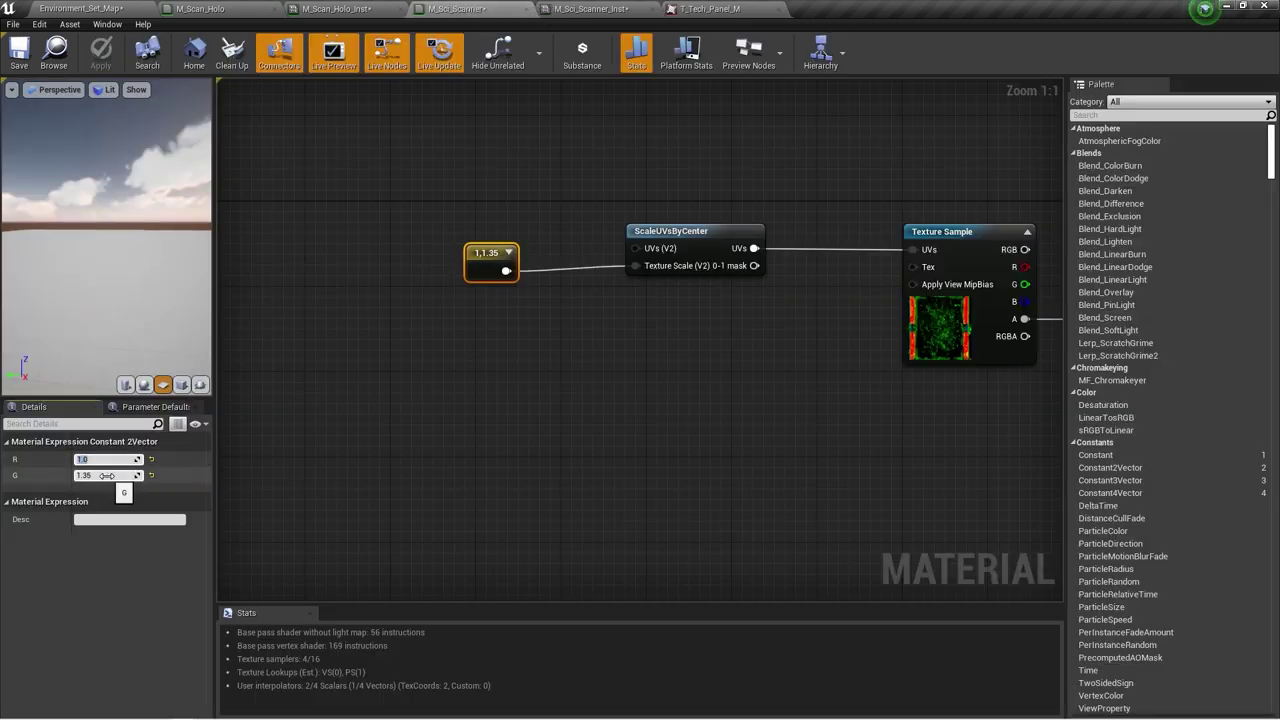
{"action": "left_click", "coordinate": [106, 476]}
{"action": "type", "text": "1"}
{"action": "left_click", "coordinate": [94, 459]}
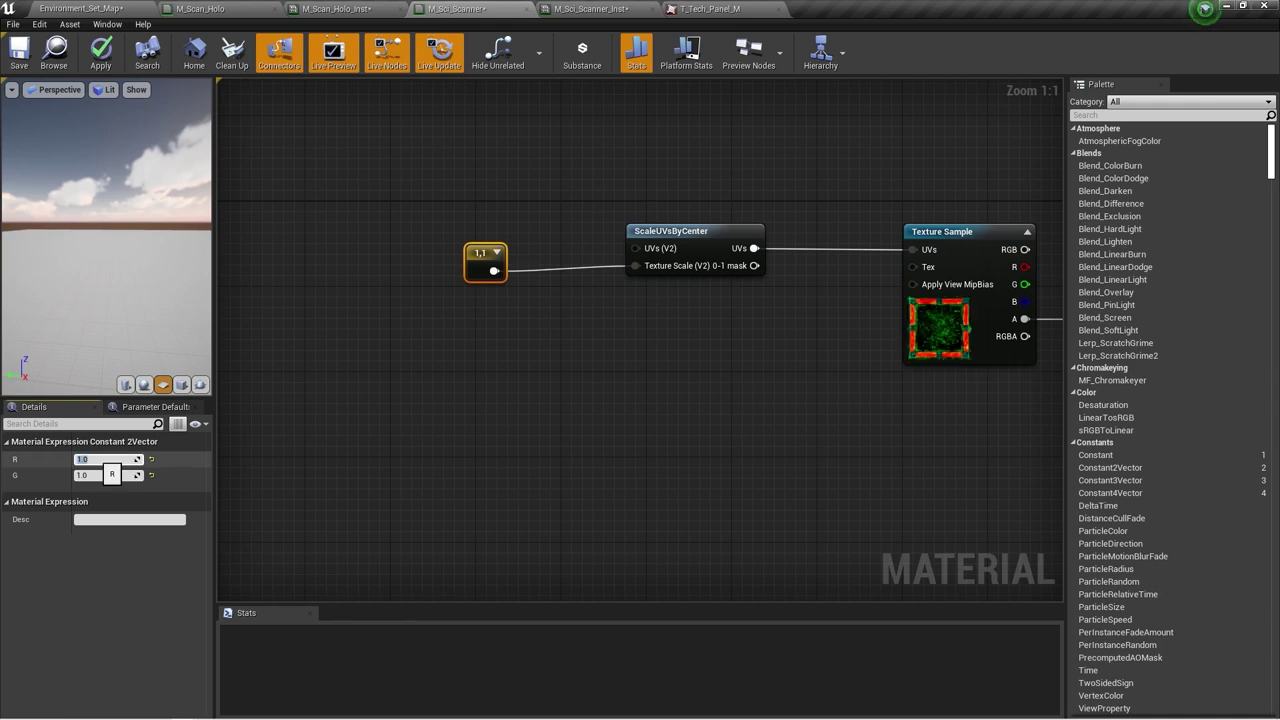
{"action": "type", "text": ".35"}
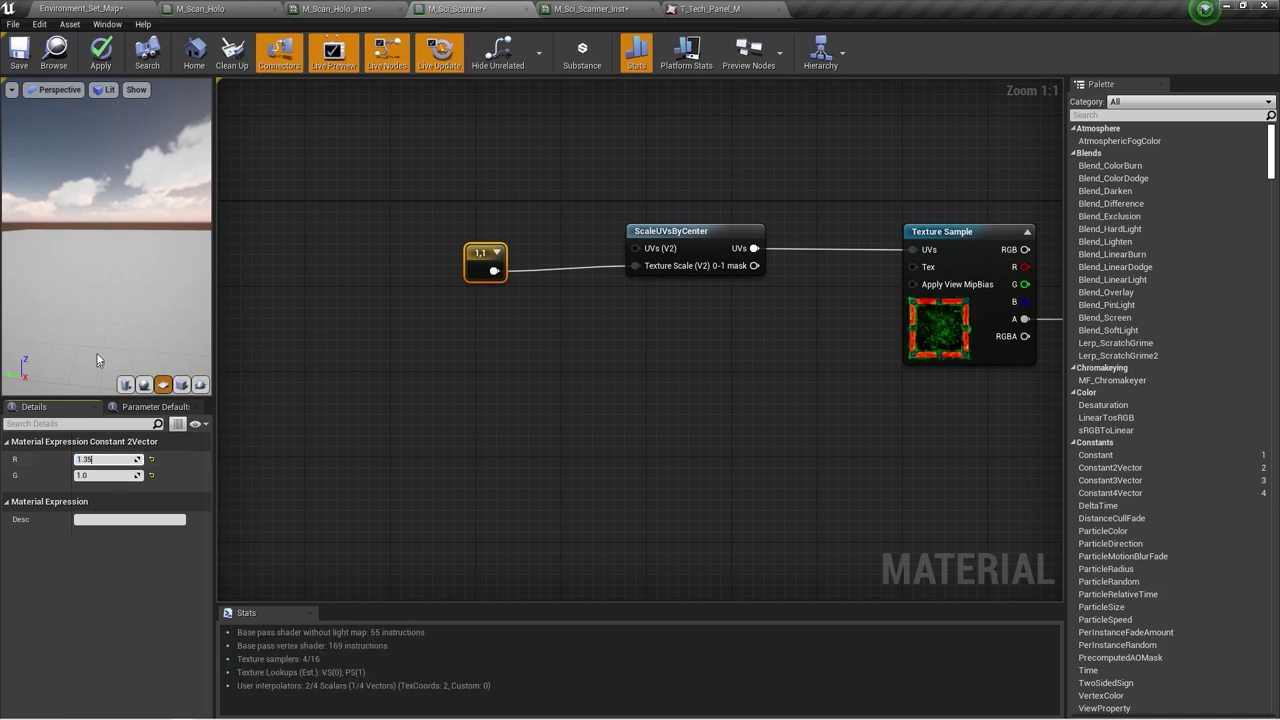
{"action": "key", "text": "Return"}
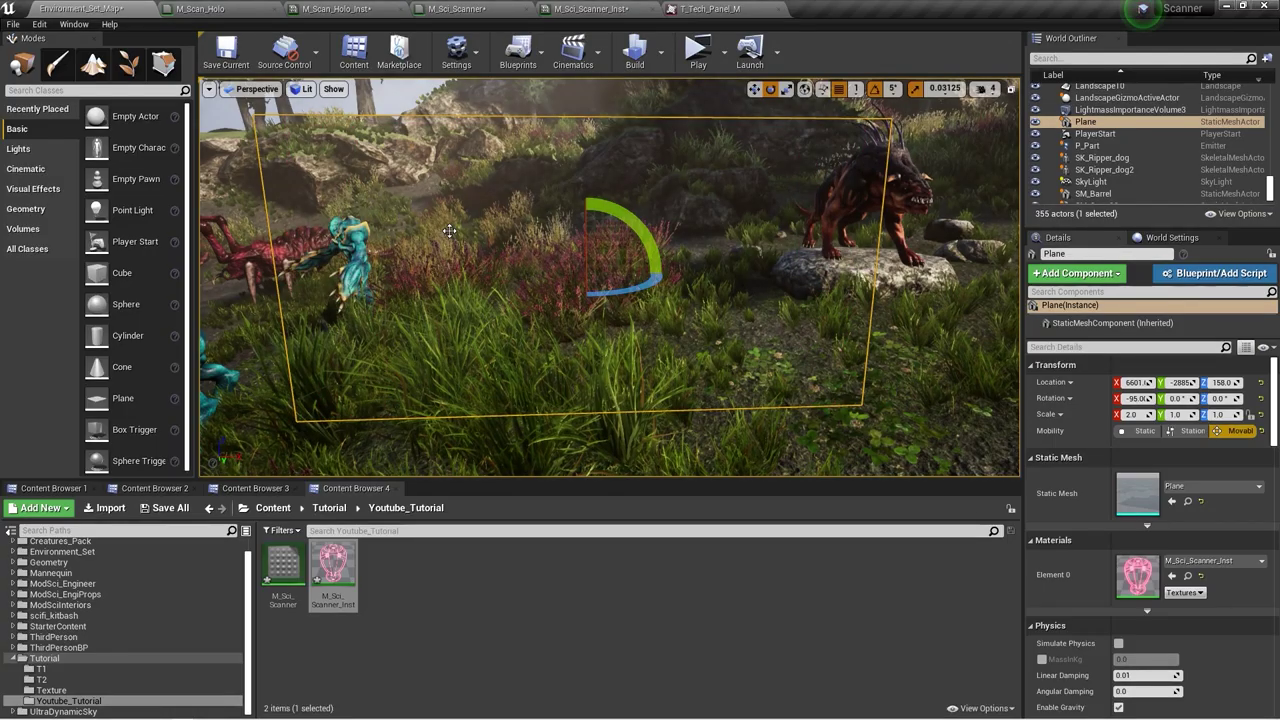
{"action": "mouse_move", "coordinate": [600, 326]}
{"action": "right_mouse_down"}
{"action": "mouse_move", "coordinate": [586, 316]}
{"action": "mouse_move", "coordinate": [614, 316]}
{"action": "mouse_move", "coordinate": [599, 304]}
{"action": "right_mouse_up"}
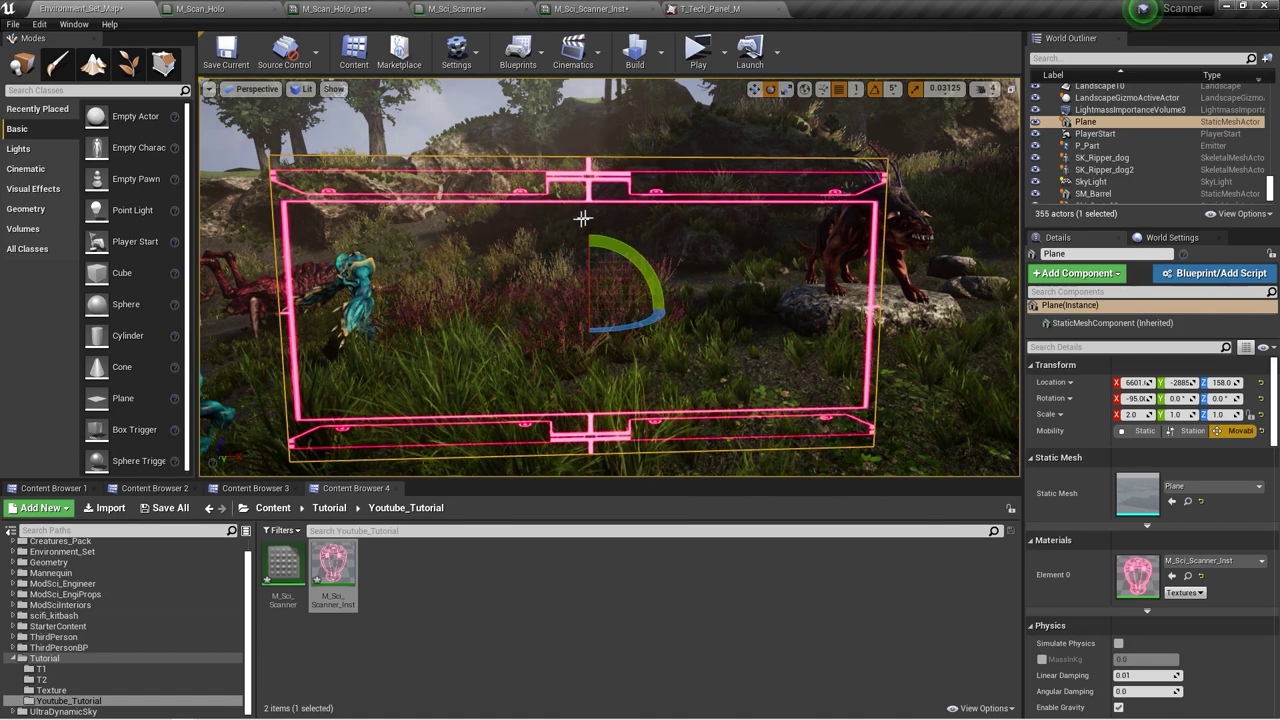
- Add the StarterContent texture T_Water_M to M_Sci_Scanner as a Texture Sample and place it above the ScaleUVsByCenter node
{"action": "left_click", "coordinate": [153, 488]}
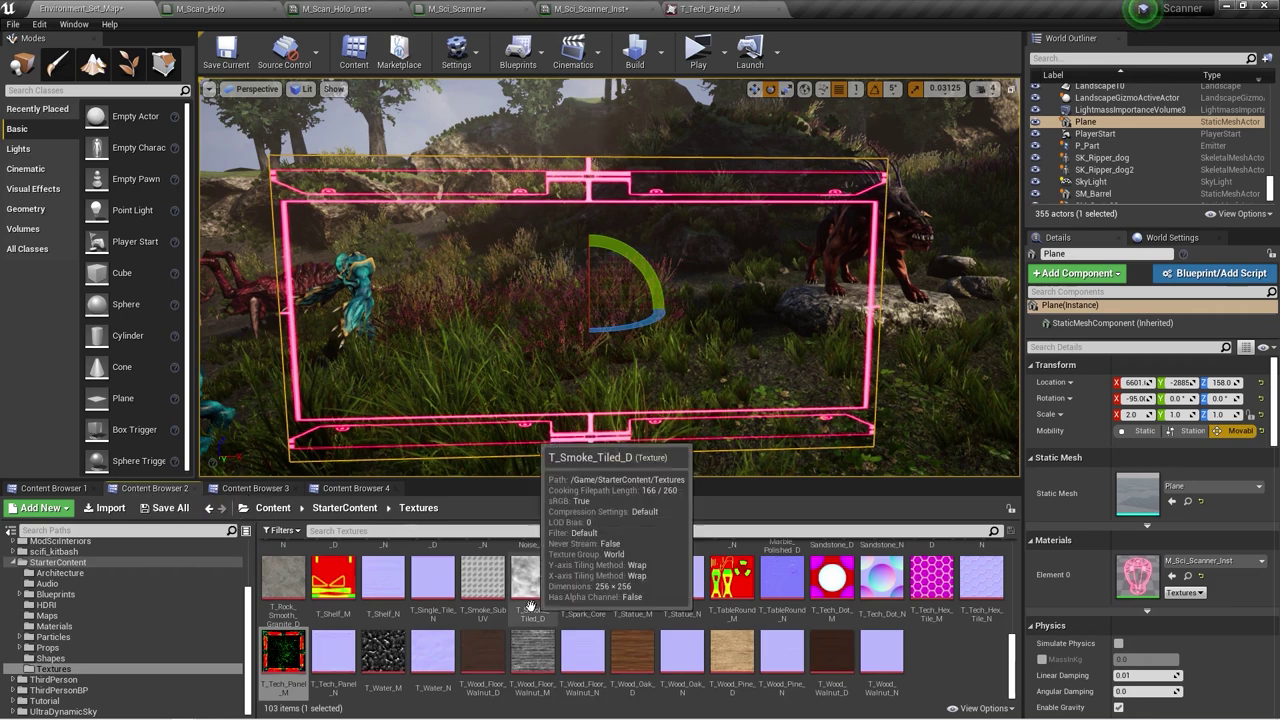
{"action": "left_click_drag", "start_coordinate": [398, 665], "coordinate": [487, 368]}
{"action": "right_click_drag", "start_coordinate": [718, 420], "coordinate": [469, 424]}
{"action": "scroll", "coordinate": [469, 424], "scroll_direction": "down", "scroll_amount": 1}
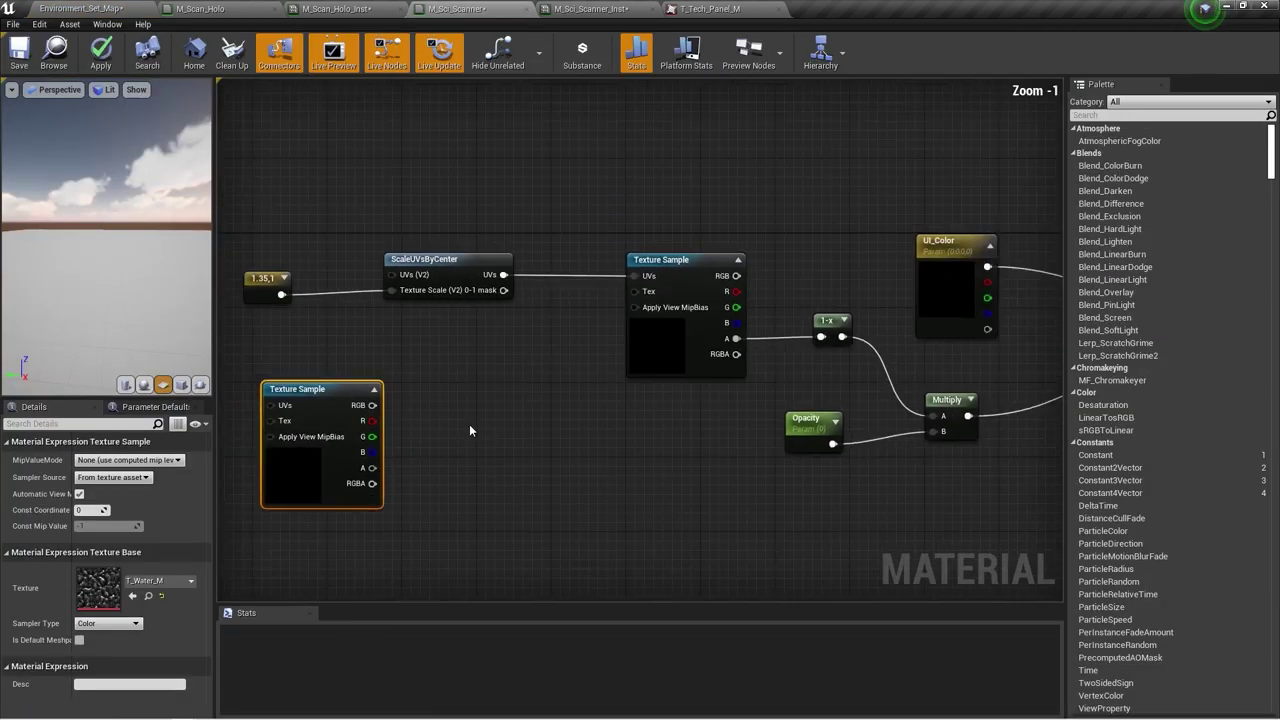
{"action": "left_click_drag", "start_coordinate": [310, 388], "coordinate": [476, 116]}
- Connect the Opacity parameter directly to the material's Opacity input and move the Multiply node near the Emissive Color input
{"action": "scroll", "coordinate": [676, 288], "scroll_direction": "down", "scroll_amount": 1}
{"action": "right_click_drag", "start_coordinate": [950, 368], "coordinate": [757, 294]}
{"action": "scroll", "coordinate": [640, 292], "scroll_direction": "up", "scroll_amount": 1}
{"action": "right_click_drag", "start_coordinate": [718, 343], "coordinate": [586, 356]}
{"action": "right_click_drag", "start_coordinate": [484, 273], "coordinate": [469, 244]}
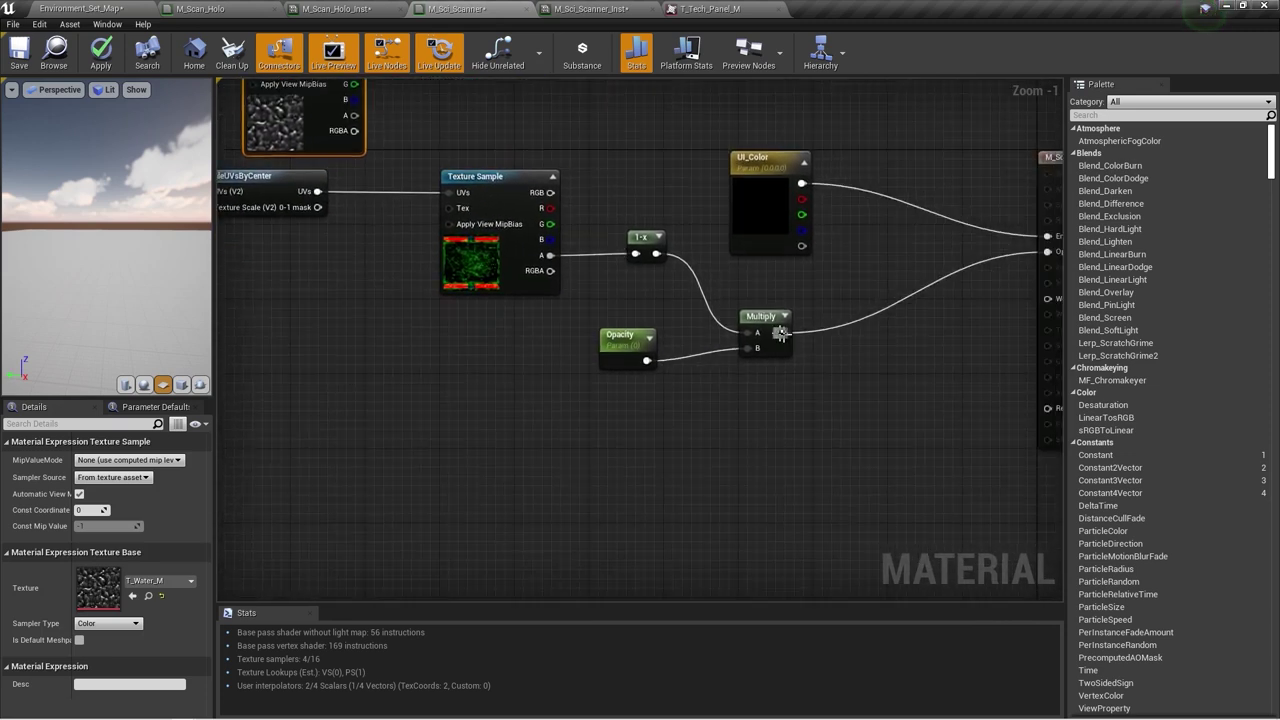
{"action": "right_click_drag", "start_coordinate": [719, 347], "coordinate": [593, 377]}
{"action": "left_click_drag", "start_coordinate": [512, 337], "coordinate": [919, 245]}
{"action": "left_click_drag", "start_coordinate": [642, 322], "coordinate": [759, 209]}
- Multiply UI_Color by the One Minus result, connect the product to Emissive Color, move the Opacity node closer to the output, and apply the material
{"action": "left_click_drag", "start_coordinate": [669, 161], "coordinate": [753, 225]}
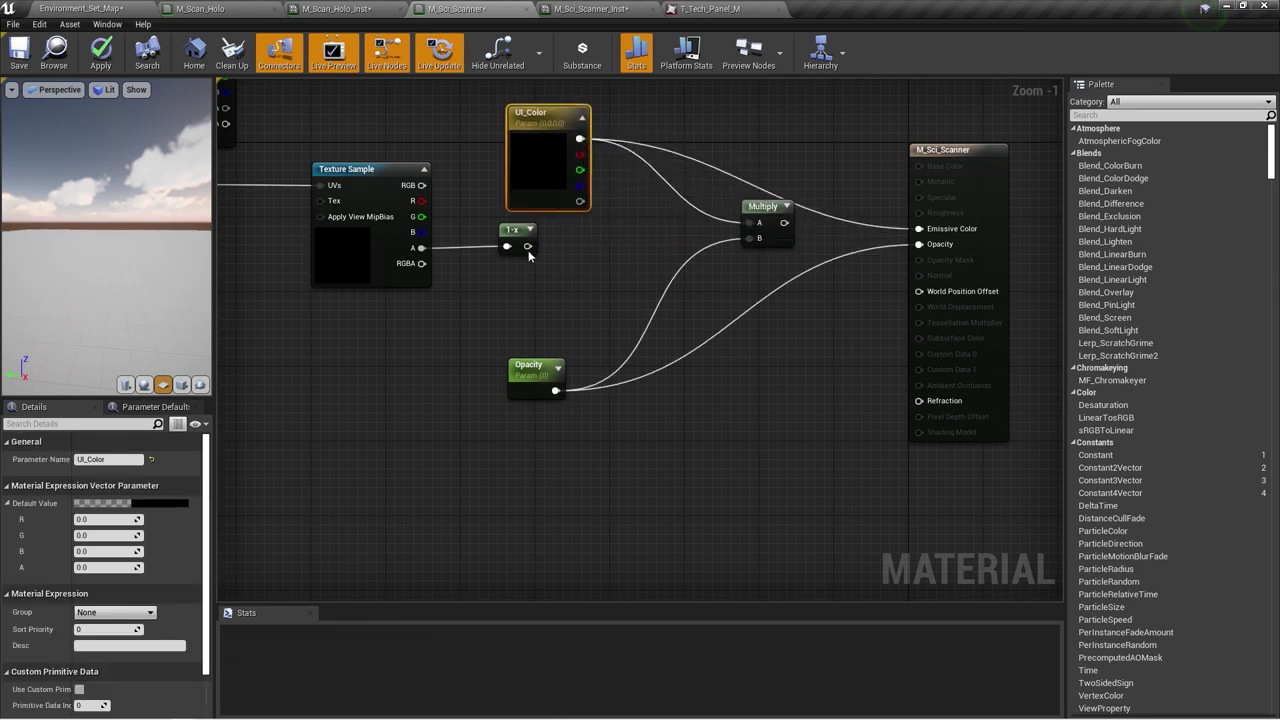
{"action": "left_click_drag", "start_coordinate": [507, 247], "coordinate": [919, 229]}
{"action": "left_click_drag", "start_coordinate": [537, 366], "coordinate": [693, 337]}
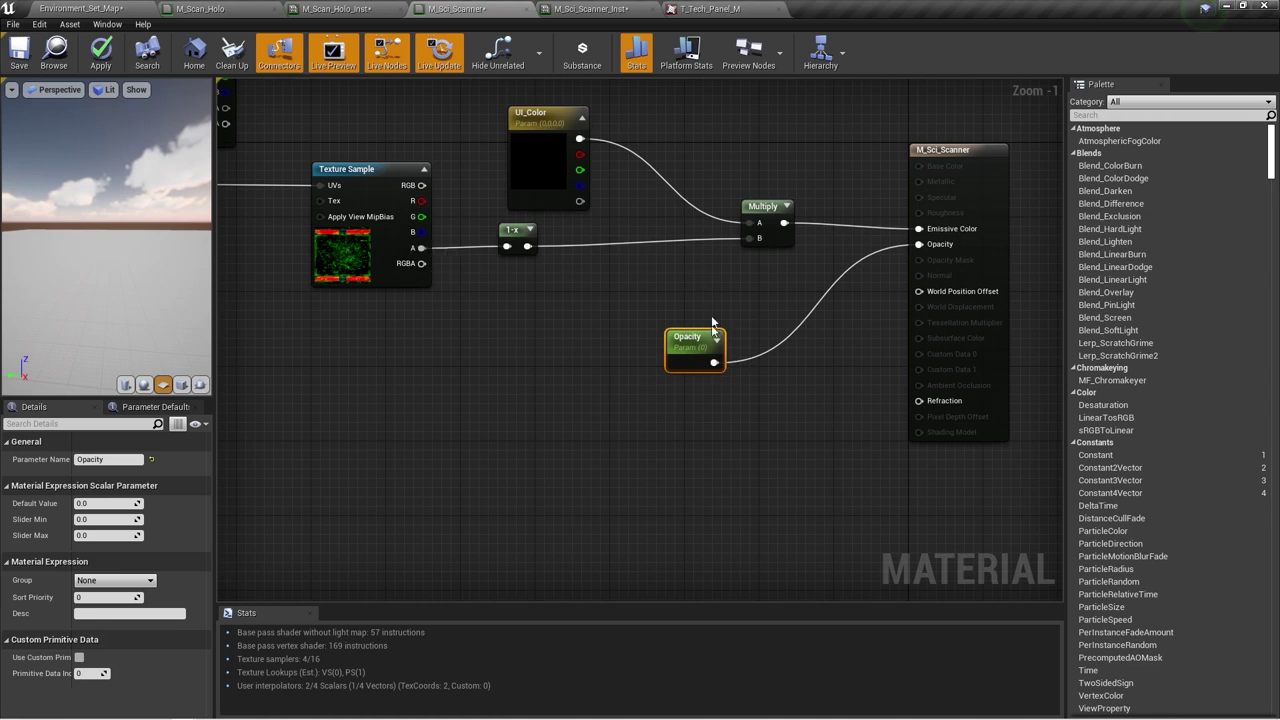
{"action": "right_click_drag", "start_coordinate": [712, 322], "coordinate": [831, 343]}
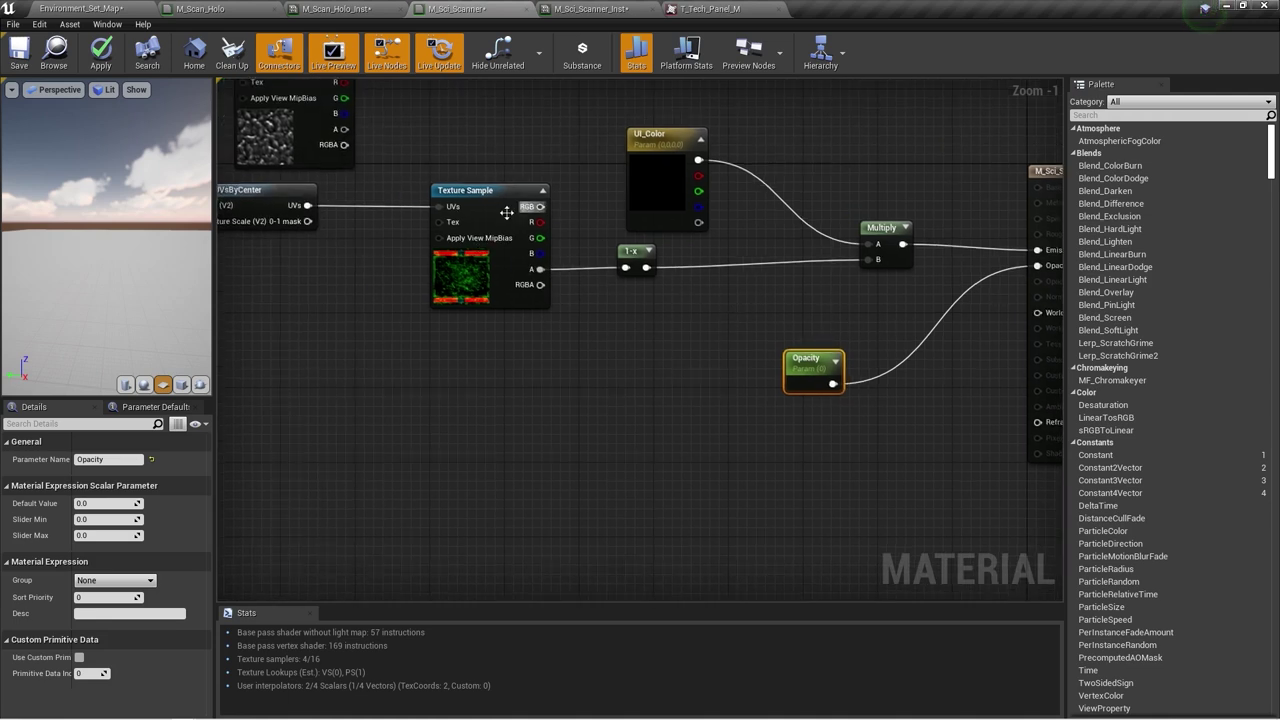
{"action": "right_click_drag", "start_coordinate": [848, 288], "coordinate": [738, 277]}
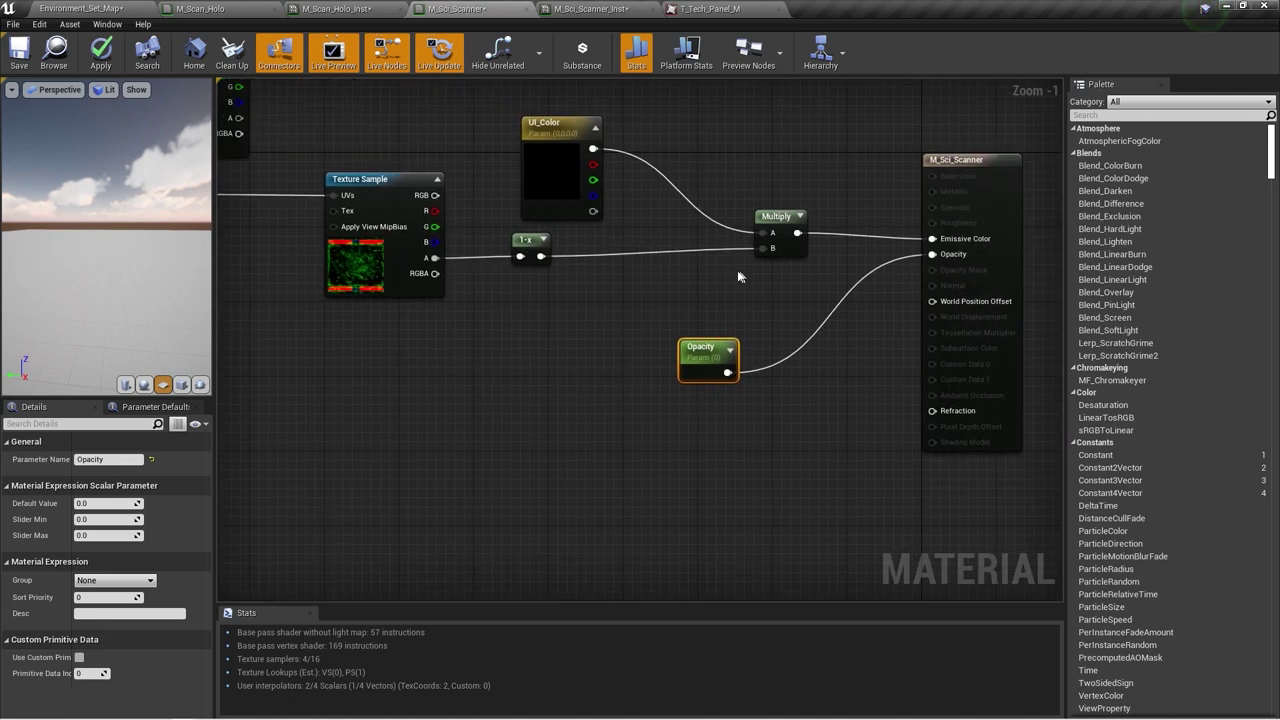
{"action": "left_click", "coordinate": [112, 64]}
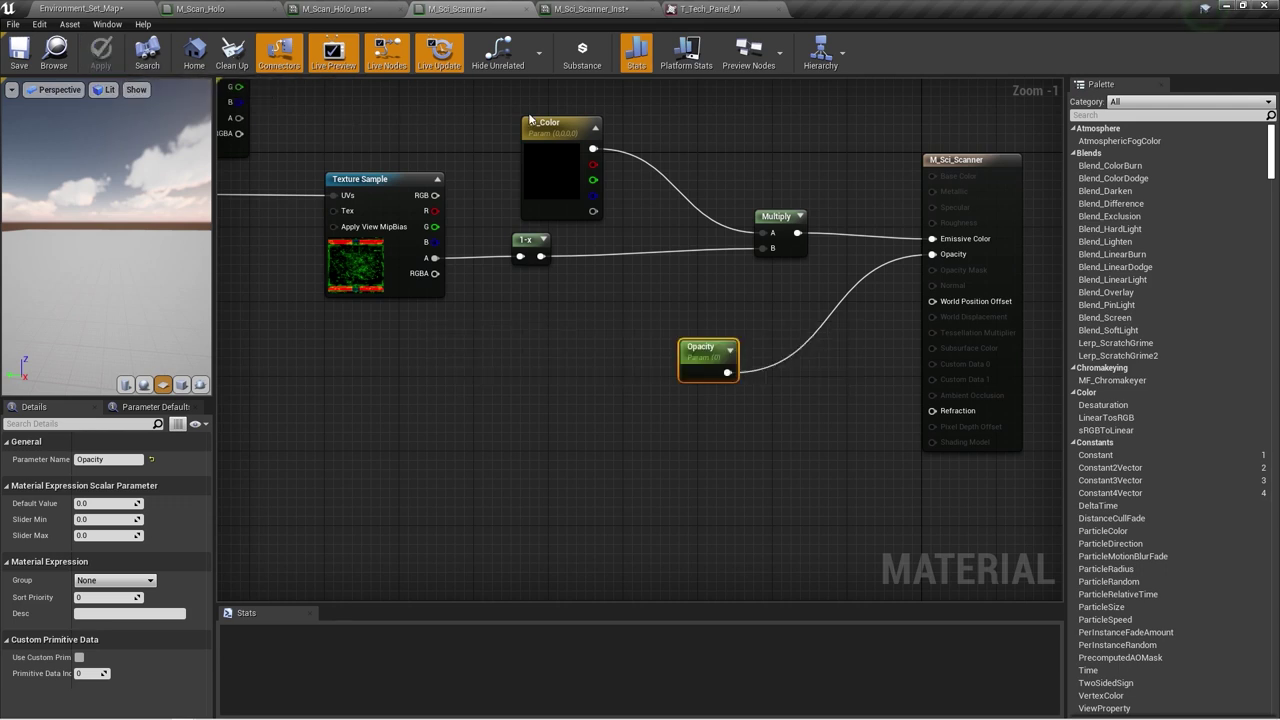
- Replace the Multiply node with a Lerp that takes UI_Color in B and One Minus in Alpha, feed it into Emissive Color, and apply the material
{"action": "left_click", "coordinate": [104, 8]}
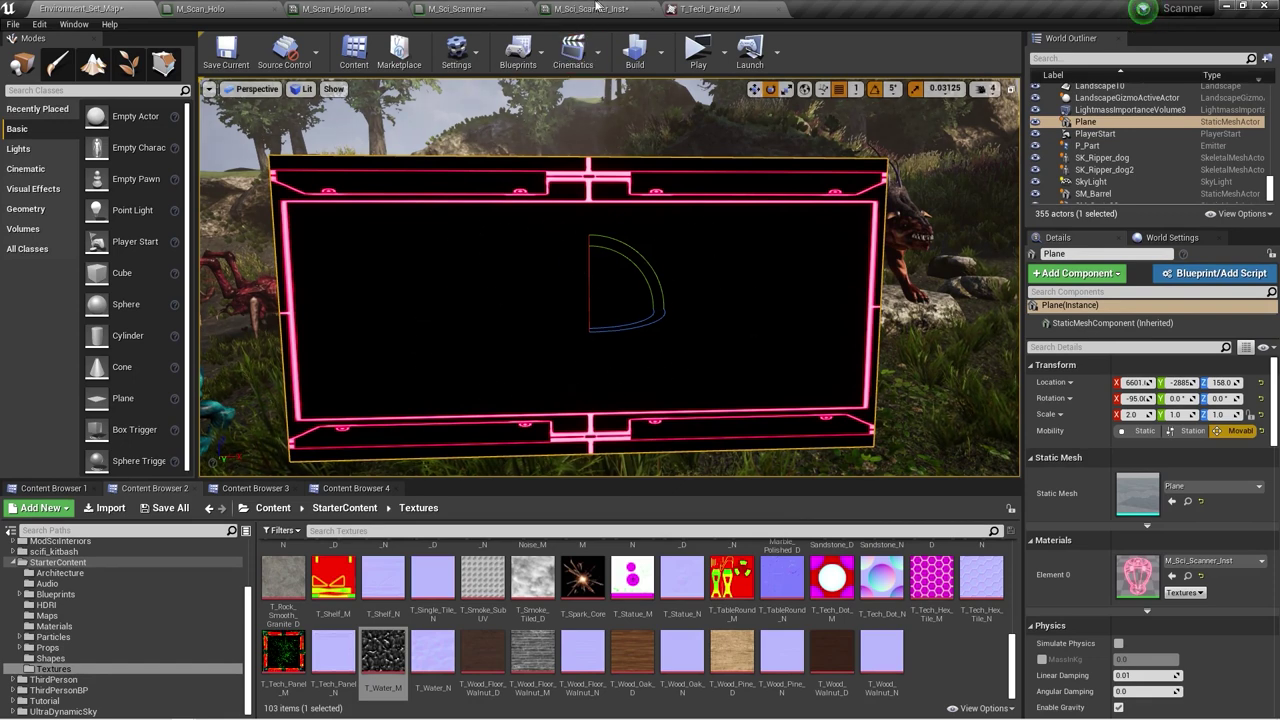
{"action": "left_click", "coordinate": [595, 9]}
{"action": "left_click", "coordinate": [472, 12]}
{"action": "right_click_drag", "start_coordinate": [653, 231], "coordinate": [654, 259]}
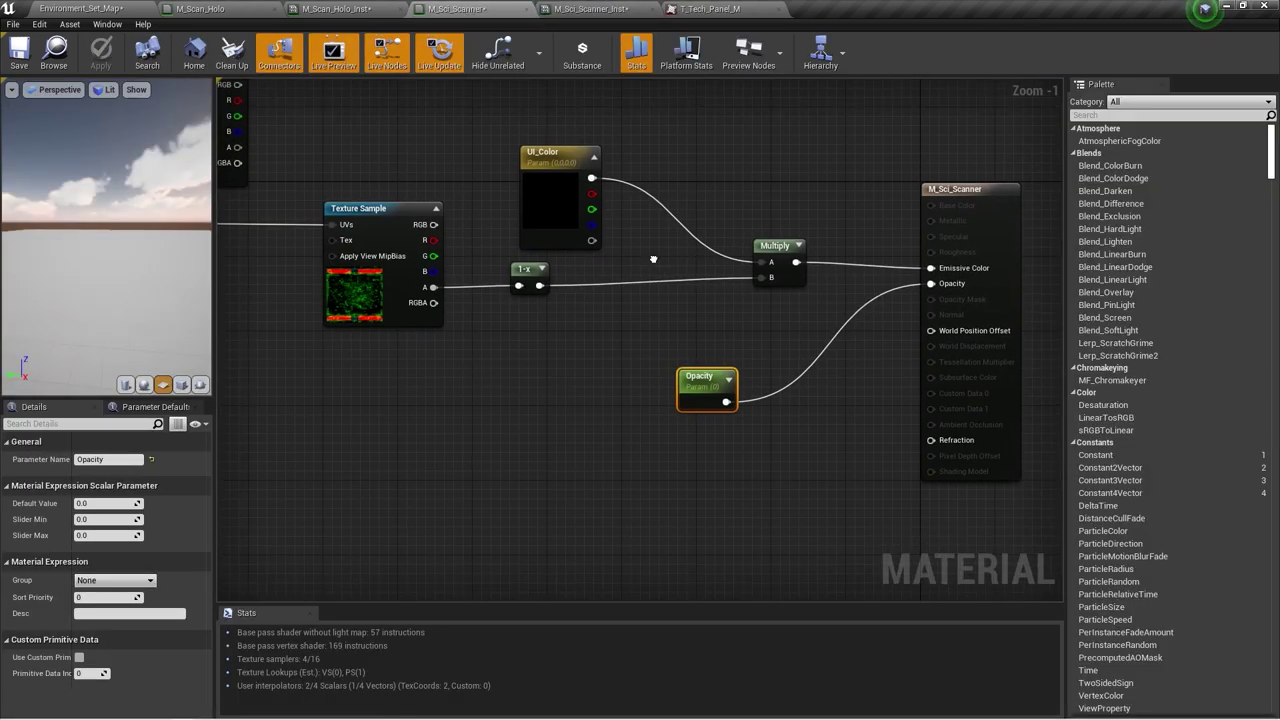
{"action": "left_click", "coordinate": [766, 264]}
{"action": "key", "text": "Delete"}
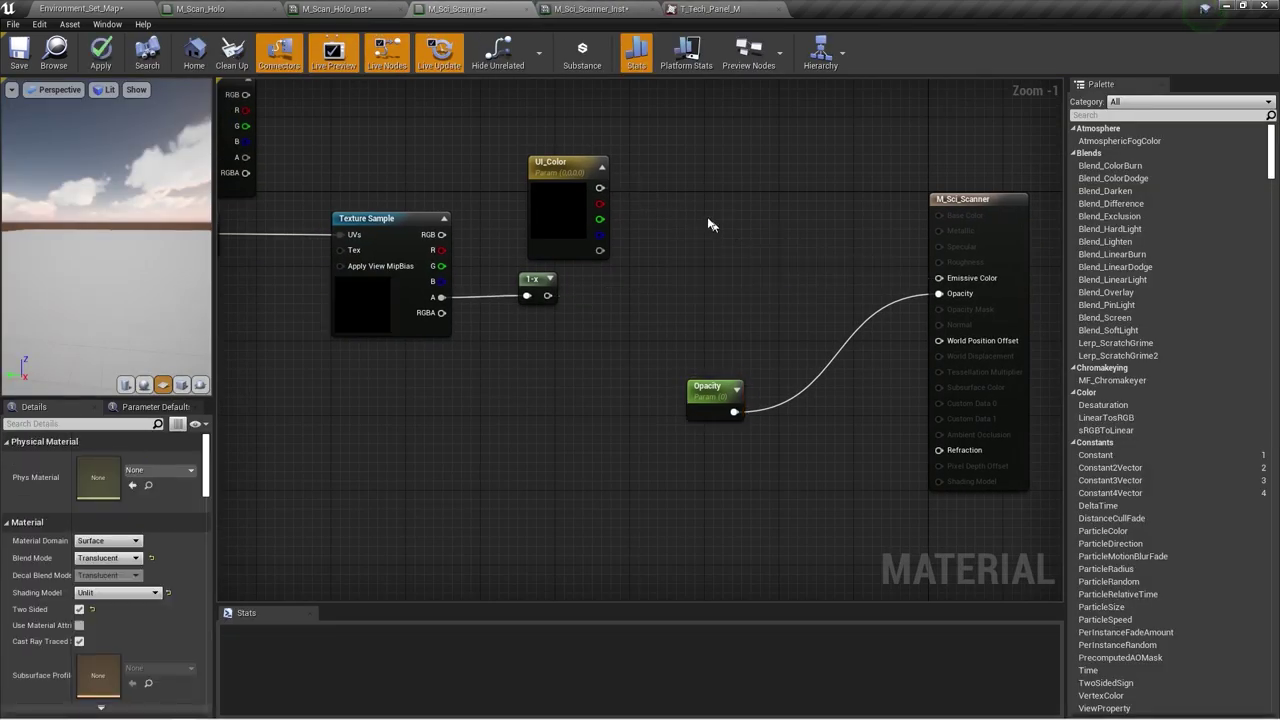
{"action": "left_click", "coordinate": [692, 184]}
{"action": "left_click_drag", "start_coordinate": [549, 301], "coordinate": [701, 238]}
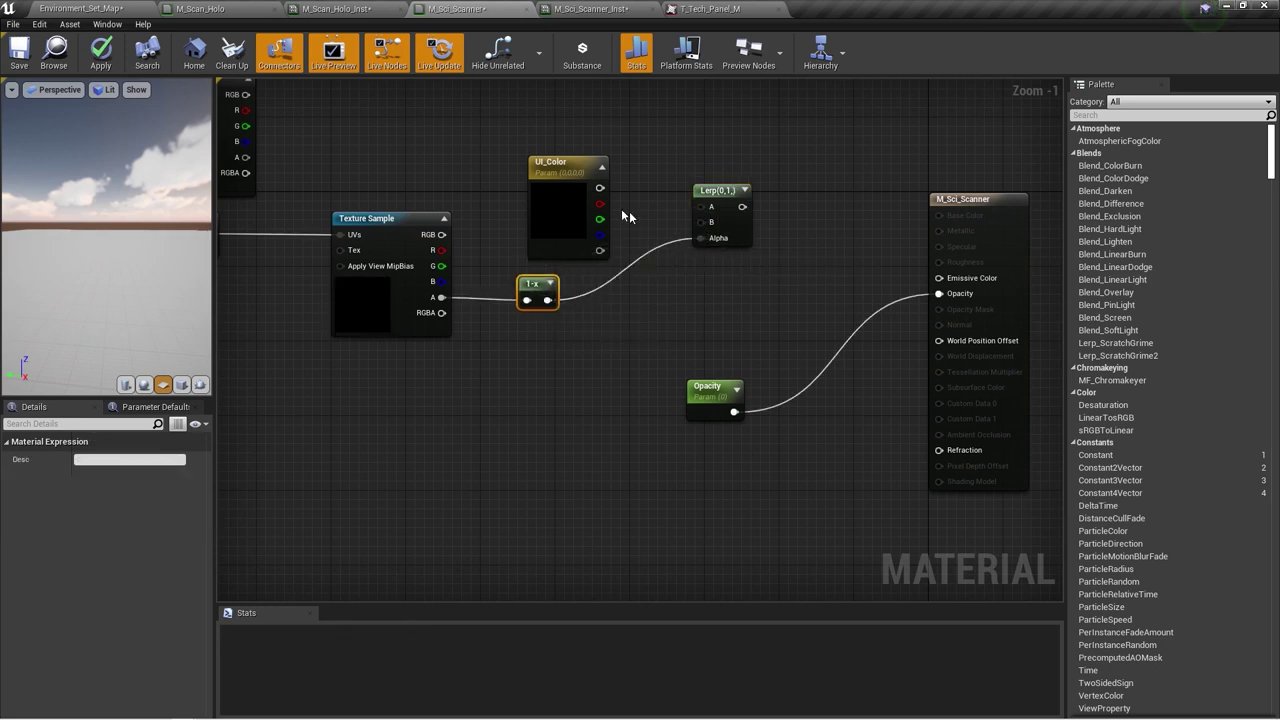
{"action": "left_click_drag", "start_coordinate": [544, 174], "coordinate": [950, 278]}
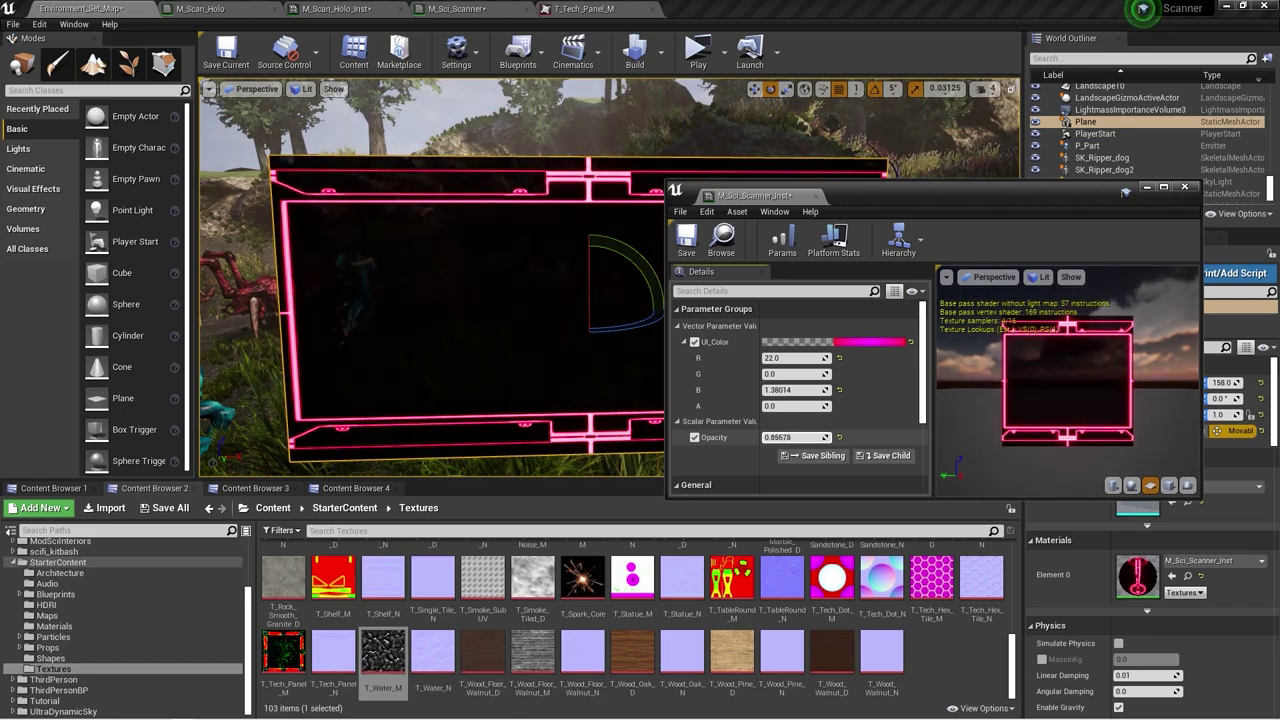
- Set the Opacity of M_Sci_Scanner_Inst to 0.58059 and inspect the see-through panel in the level
{"action": "mouse_move", "coordinate": [796, 437]}
{"action": "left_mouse_down"}
{"action": "mouse_move", "coordinate": [765, 437]}
{"action": "mouse_move", "coordinate": [795, 437]}
{"action": "left_mouse_up"}
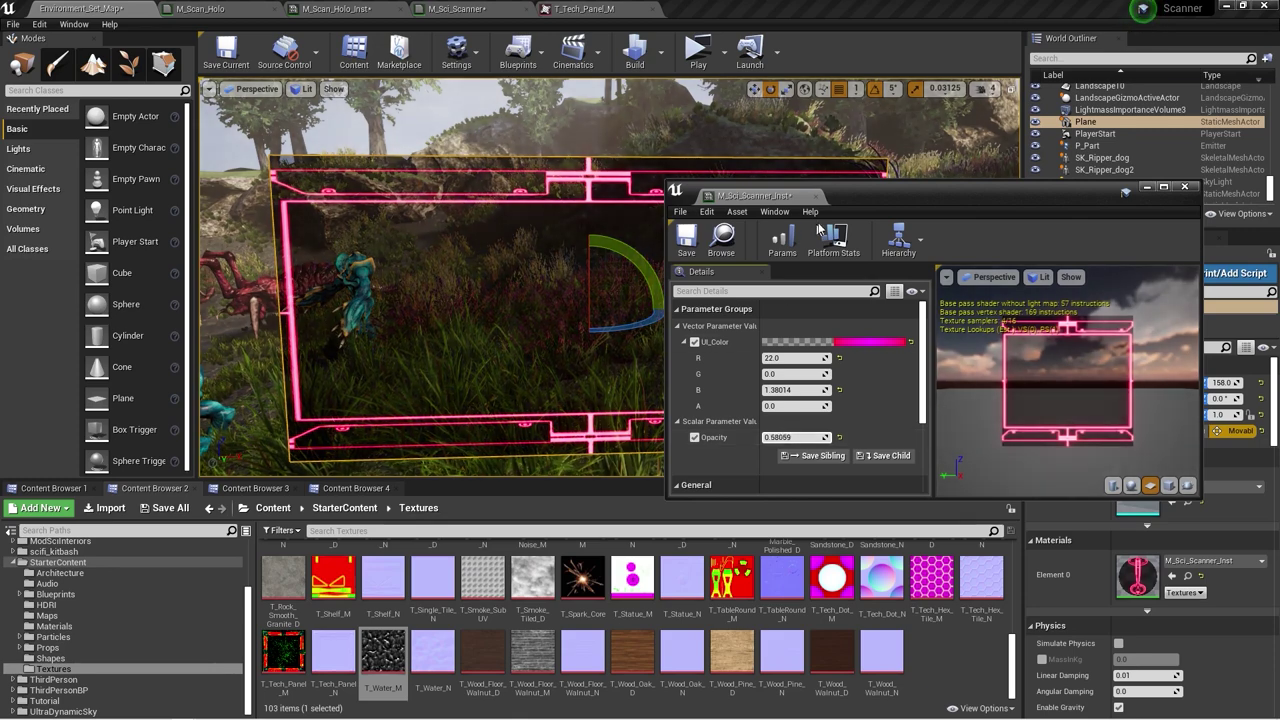
{"action": "left_click_drag", "start_coordinate": [851, 198], "coordinate": [1028, 243]}
{"action": "mouse_move", "coordinate": [680, 290]}
{"action": "right_mouse_down"}
{"action": "mouse_move", "coordinate": [700, 290]}
{"action": "mouse_move", "coordinate": [650, 290]}
{"action": "mouse_move", "coordinate": [674, 286]}
{"action": "right_mouse_up"}
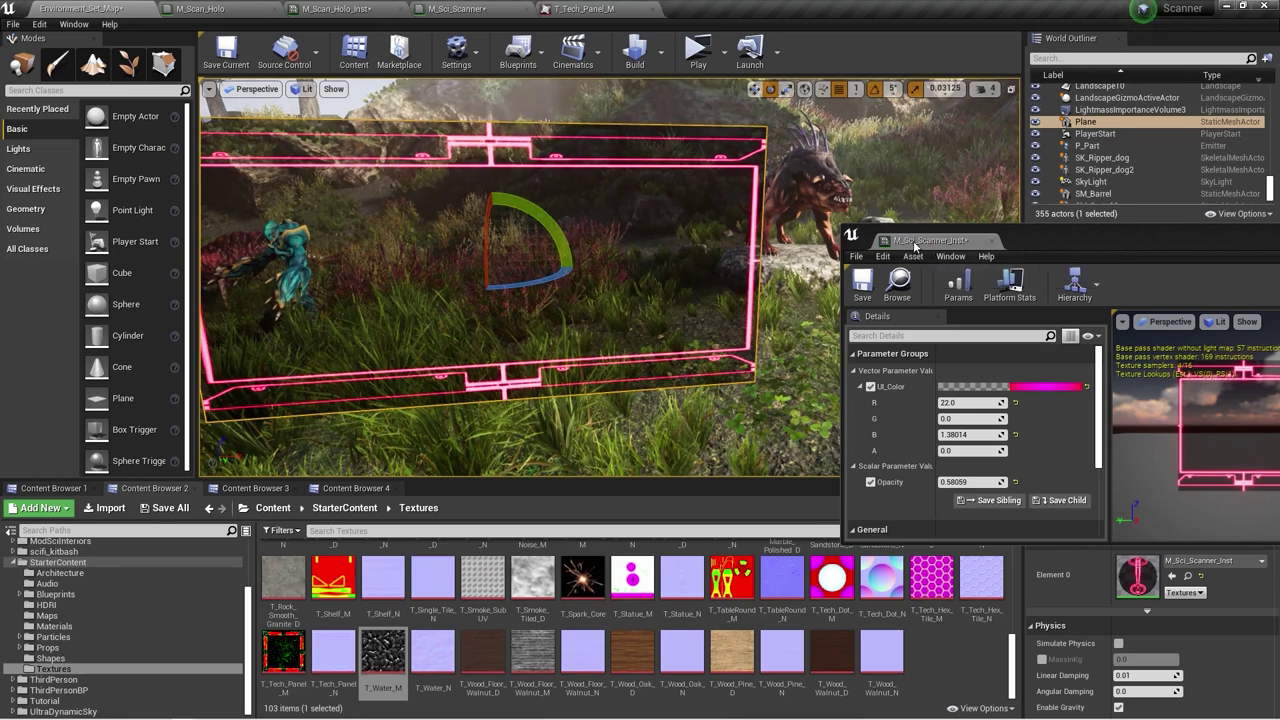
- Add a vector parameter named Screen Color to M_Sci_Scanner, connect it to the Lerp's A input, and apply the material
{"action": "left_click_drag", "start_coordinate": [914, 242], "coordinate": [760, 14]}
{"action": "left_click", "coordinate": [480, 9]}
{"action": "right_click_drag", "start_coordinate": [575, 173], "coordinate": [601, 277]}
{"action": "left_click", "coordinate": [502, 177]}
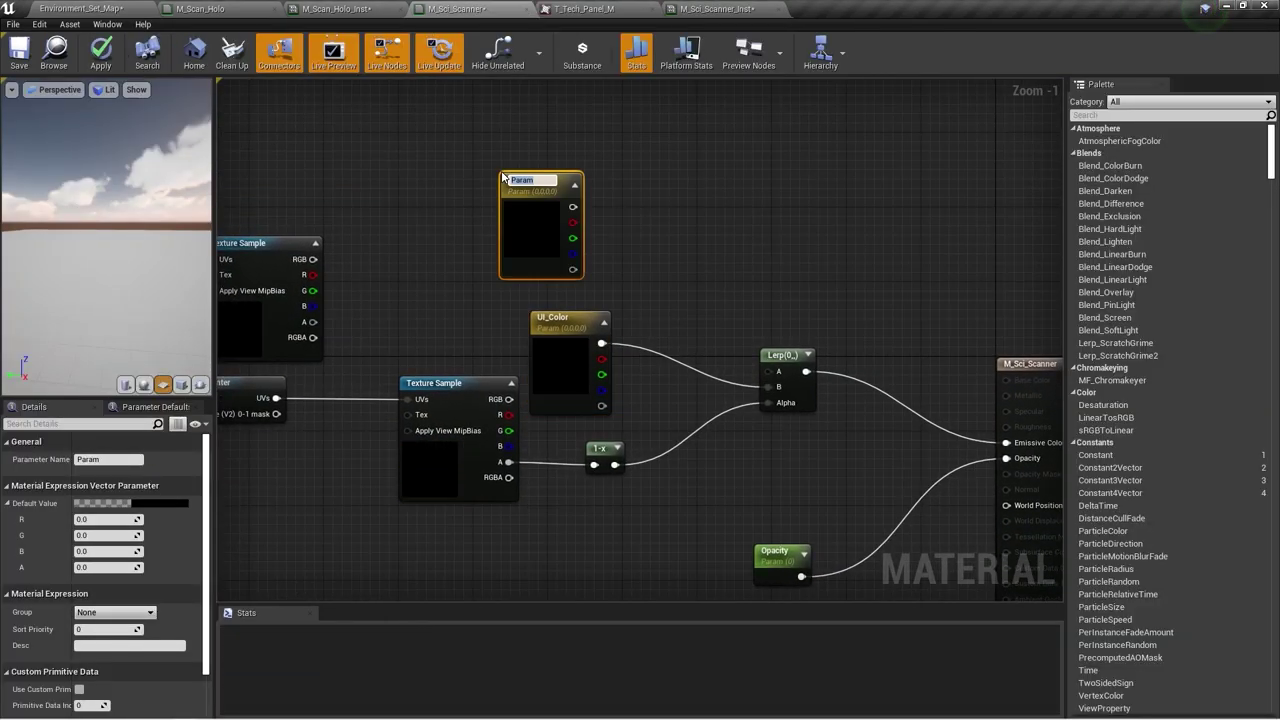
{"action": "type", "text": "Scre"}
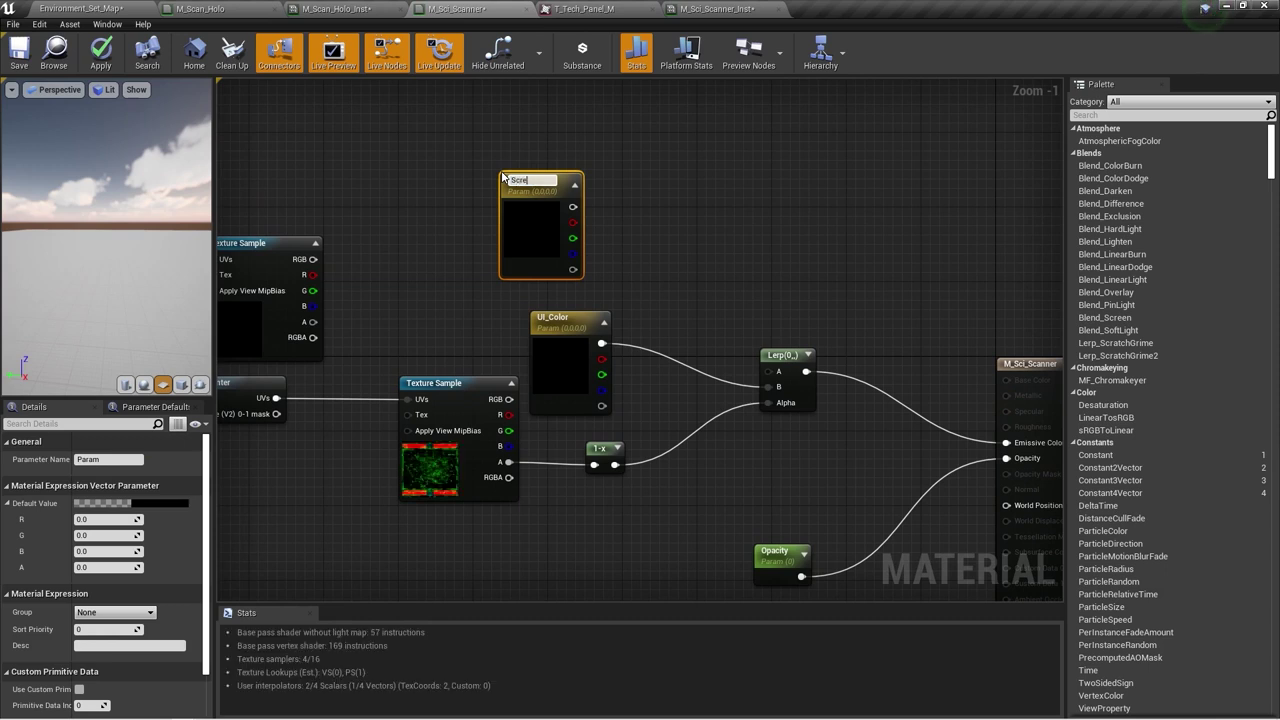
{"action": "type", "text": "en Color"}
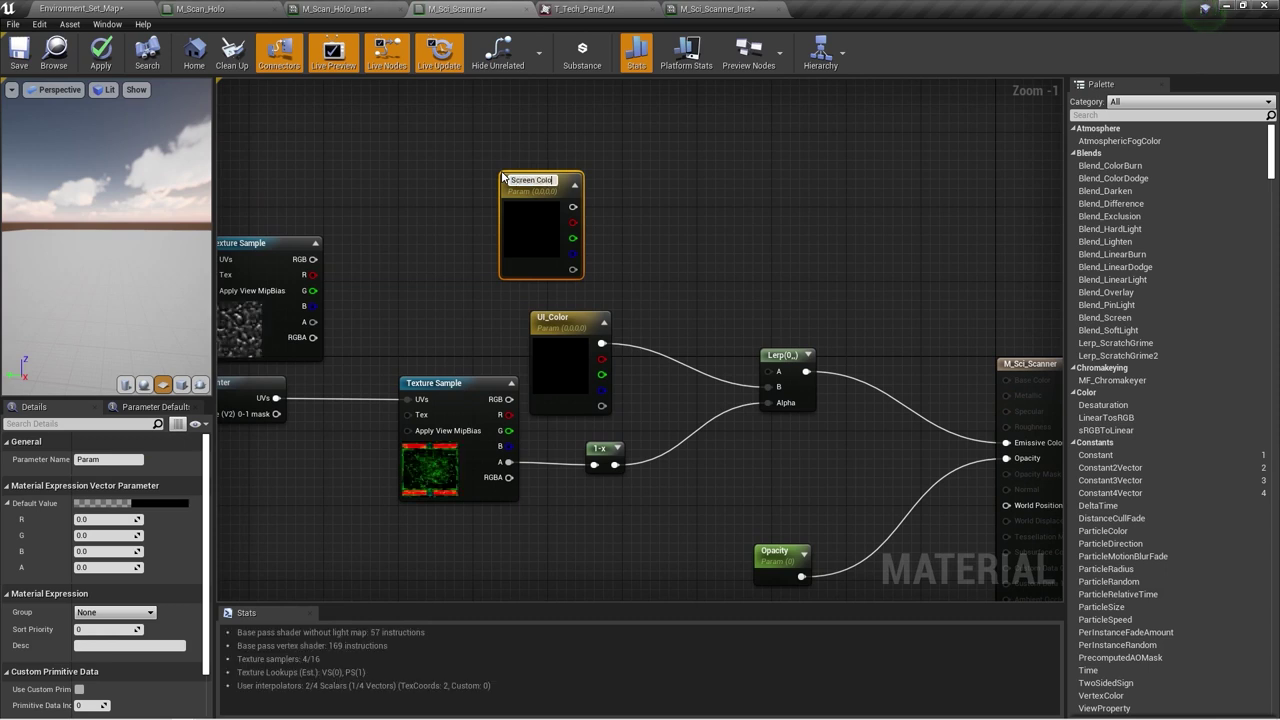
{"action": "key", "text": "Return"}
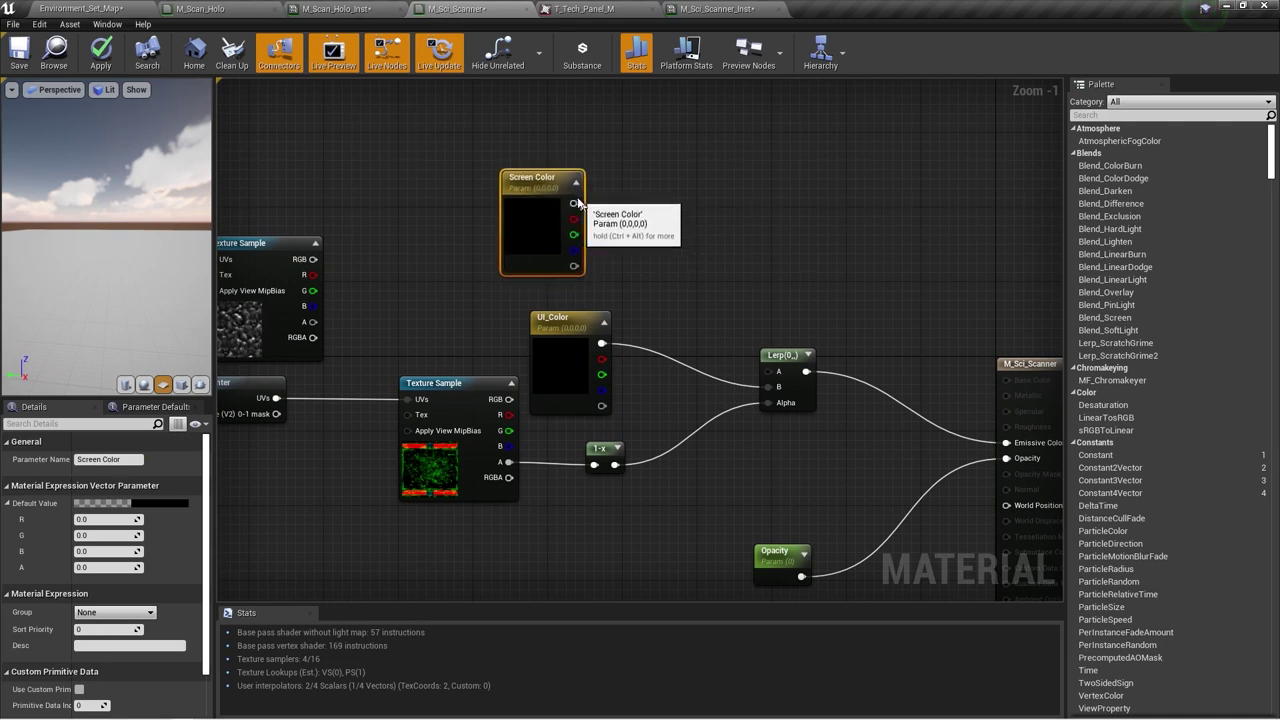
{"action": "left_click_drag", "start_coordinate": [573, 203], "coordinate": [779, 370]}
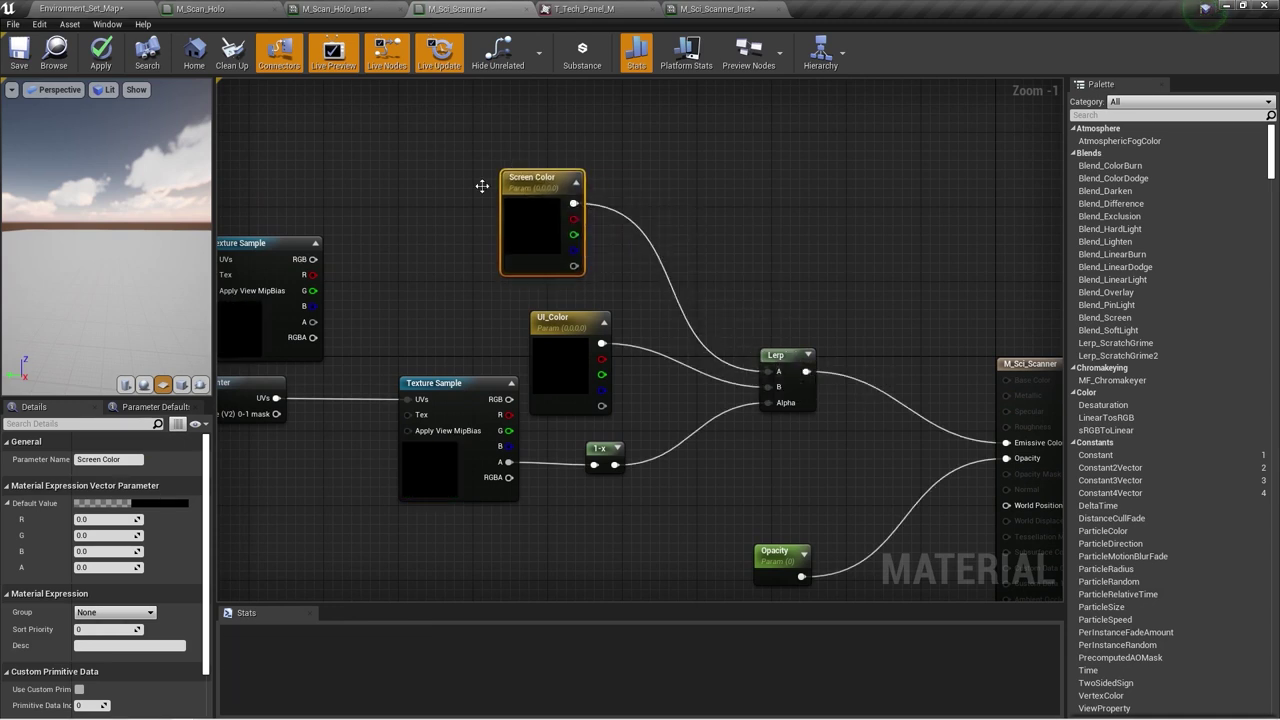
{"action": "left_click", "coordinate": [133, 89]}
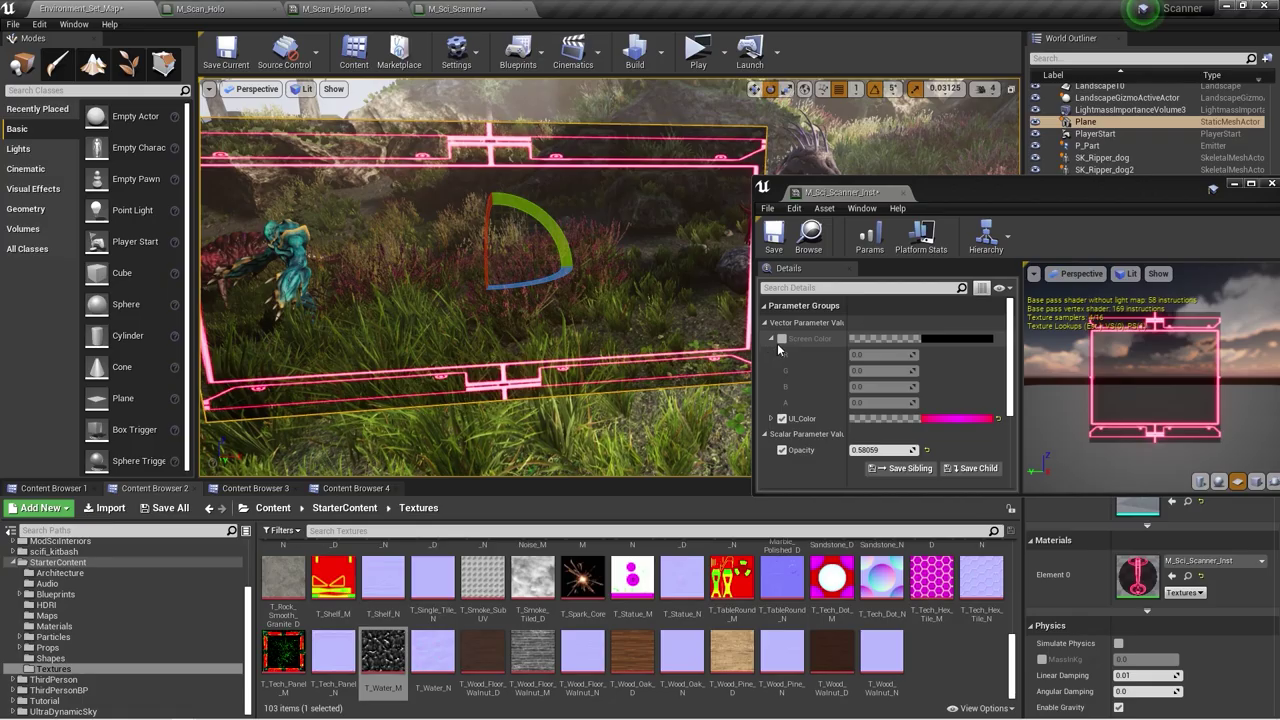
- Override Screen Color in M_Sci_Scanner_Inst with a dark pink of R 0.244792, G 0 and B 0.102817
{"action": "left_click", "coordinate": [960, 342]}
{"action": "left_click_drag", "start_coordinate": [1062, 401], "coordinate": [1057, 377]}
{"action": "left_click_drag", "start_coordinate": [1160, 430], "coordinate": [1160, 398]}
{"action": "left_click", "coordinate": [1109, 460]}
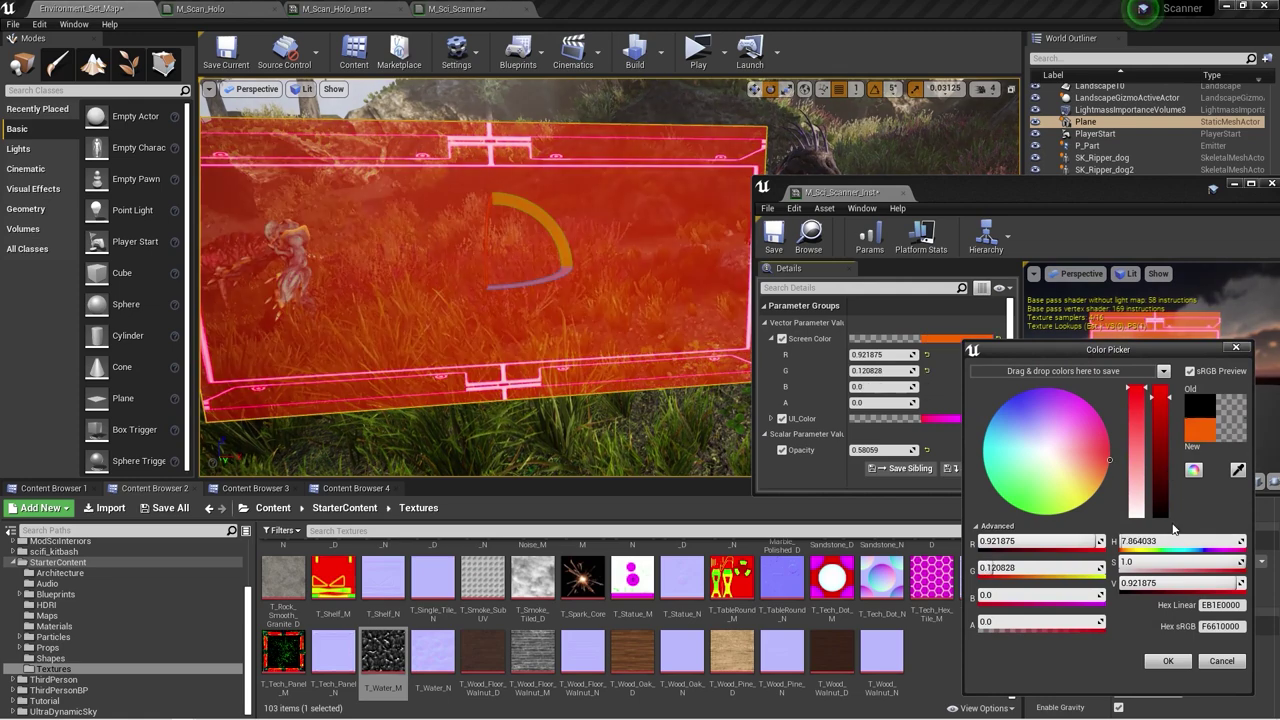
{"action": "mouse_move", "coordinate": [1228, 584]}
{"action": "left_mouse_down"}
{"action": "mouse_move", "coordinate": [1160, 586]}
{"action": "mouse_move", "coordinate": [1204, 584]}
{"action": "mouse_move", "coordinate": [1189, 586]}
{"action": "left_mouse_up"}
{"action": "mouse_move", "coordinate": [1034, 422]}
{"action": "left_mouse_down"}
{"action": "mouse_move", "coordinate": [1001, 407]}
{"action": "mouse_move", "coordinate": [1010, 480]}
{"action": "mouse_move", "coordinate": [1164, 394]}
{"action": "left_mouse_up"}
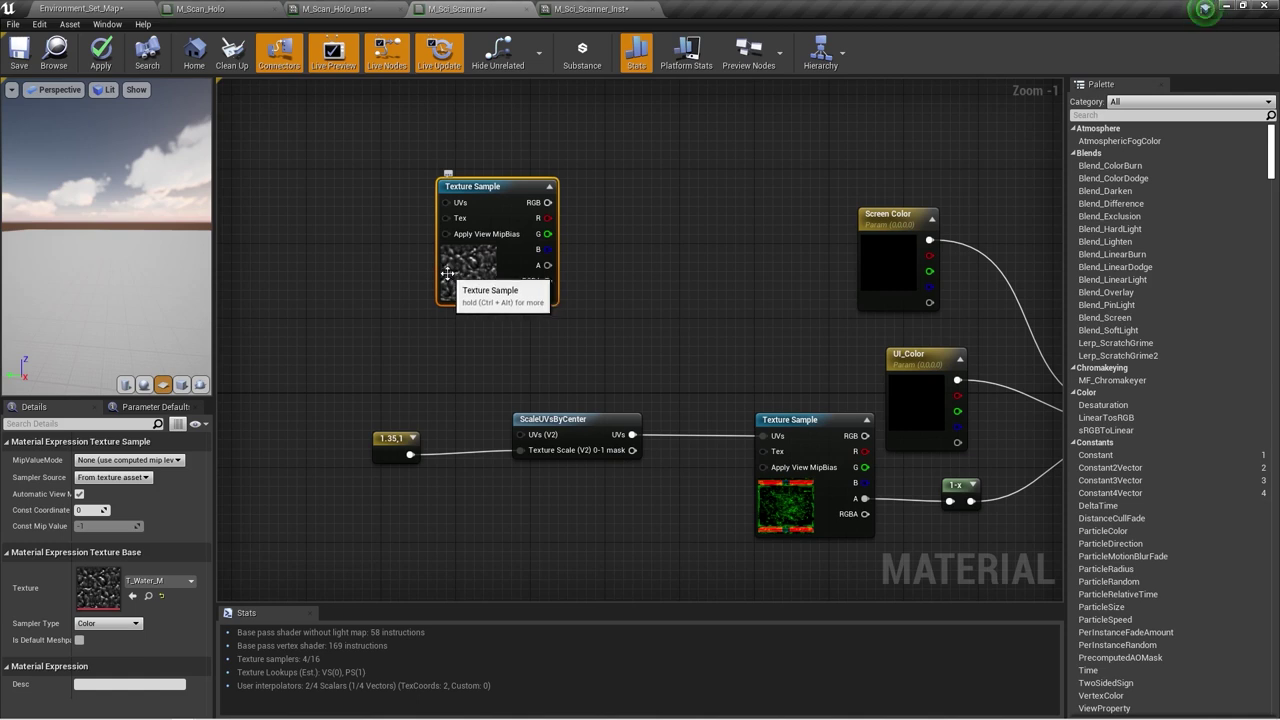
- Drive the T_Water_M Texture Sample's UVs in M_Sci_Scanner with a TexCoord passed through the A input of a new Multiply node
{"action": "left_click_drag", "start_coordinate": [518, 188], "coordinate": [612, 198]}
{"action": "right_click_drag", "start_coordinate": [409, 232], "coordinate": [458, 271]}
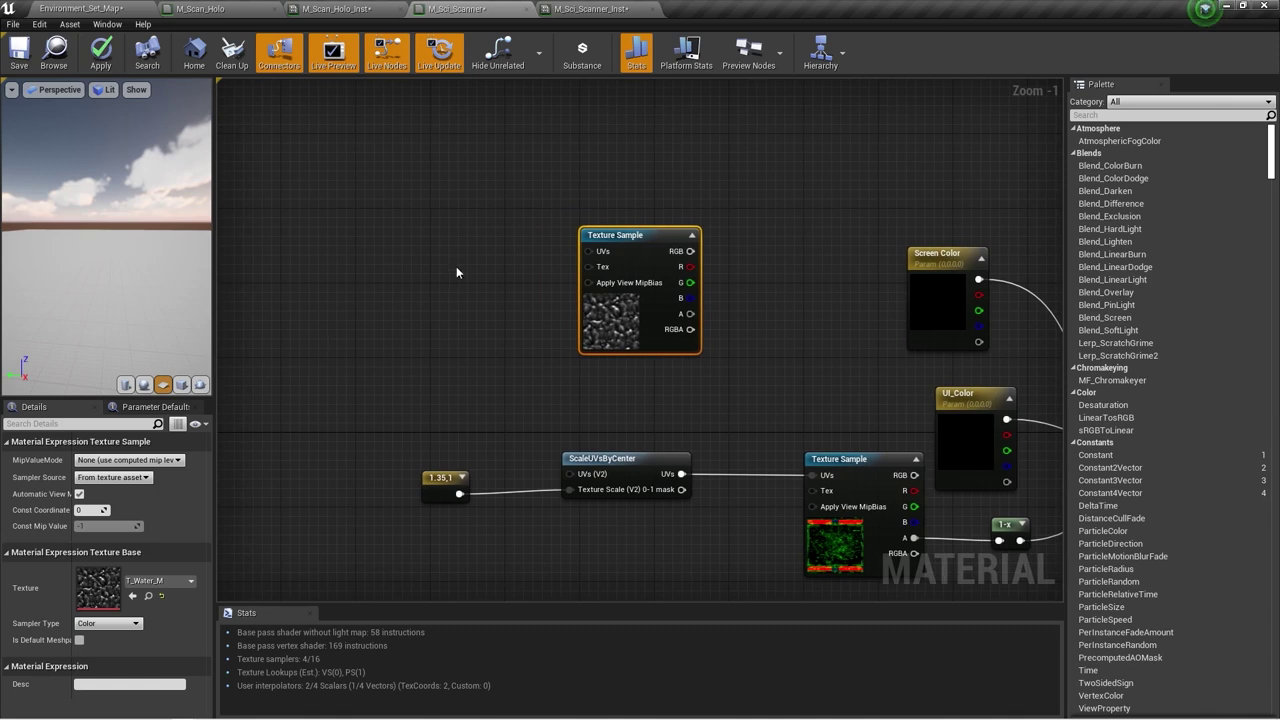
{"action": "left_click", "coordinate": [356, 249]}
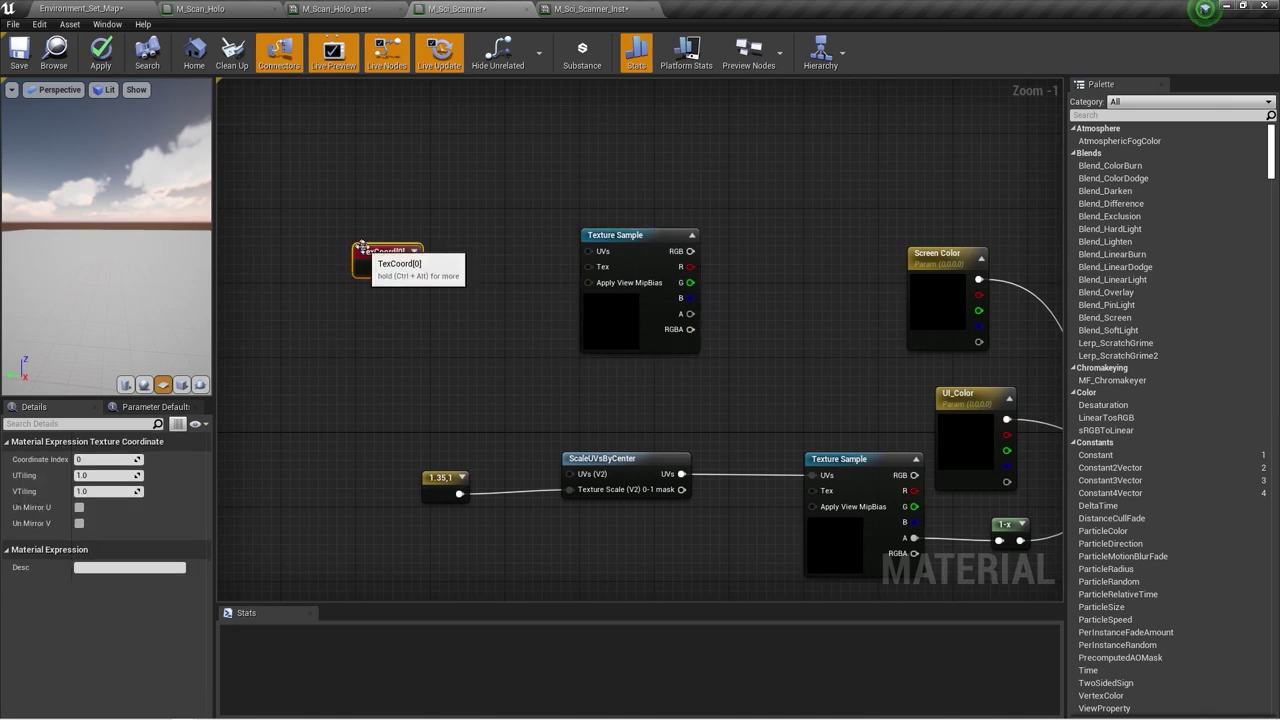
{"action": "left_click_drag", "start_coordinate": [368, 248], "coordinate": [344, 234]}
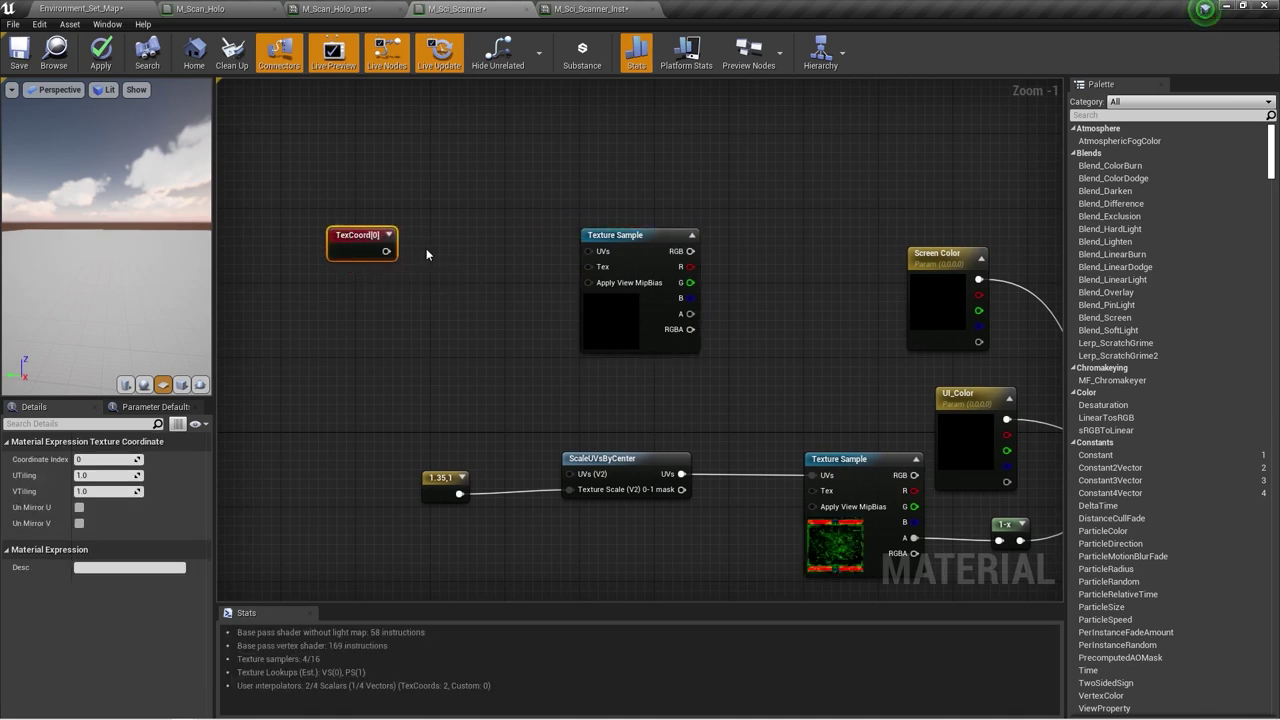
{"action": "left_click", "coordinate": [432, 250]}
{"action": "left_click_drag", "start_coordinate": [466, 262], "coordinate": [624, 236]}
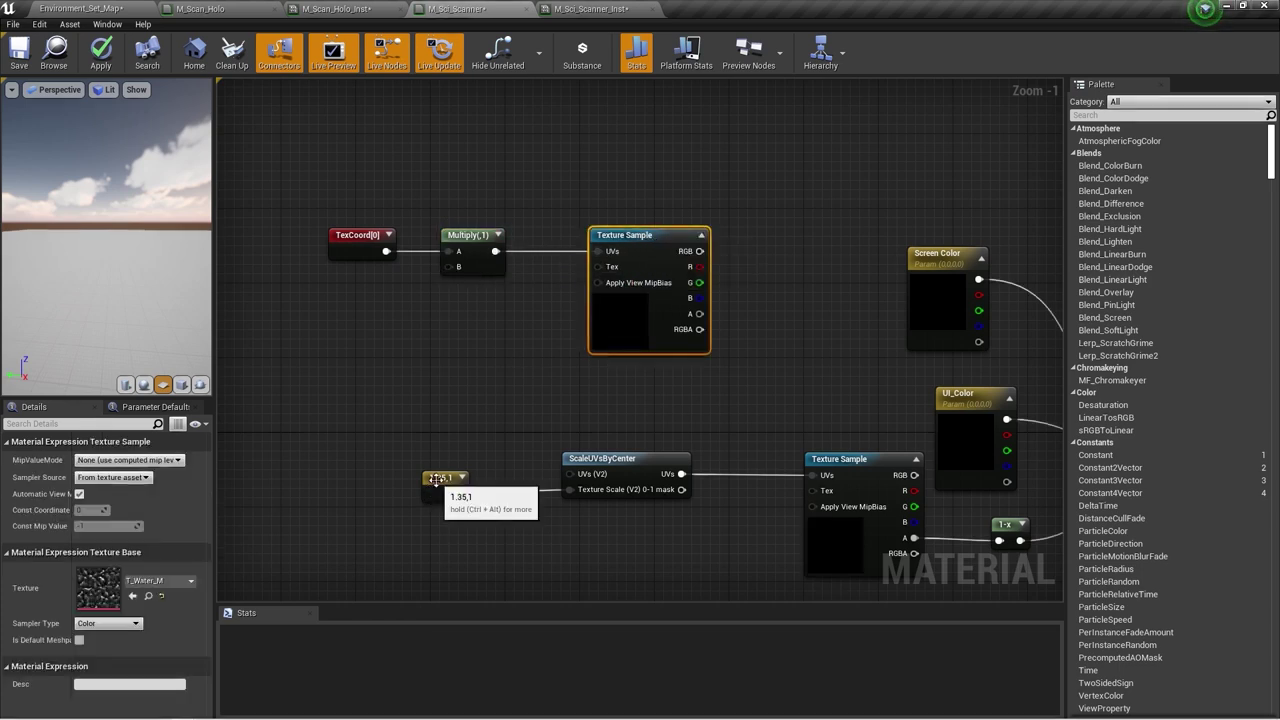
- Add a Constant2Vector with R 0.1 and G 5 and connect it to the B input of the TexCoord Multiply
{"action": "key", "text": "2"}
{"action": "left_click", "coordinate": [330, 314]}
{"action": "left_click_drag", "start_coordinate": [351, 332], "coordinate": [458, 272]}
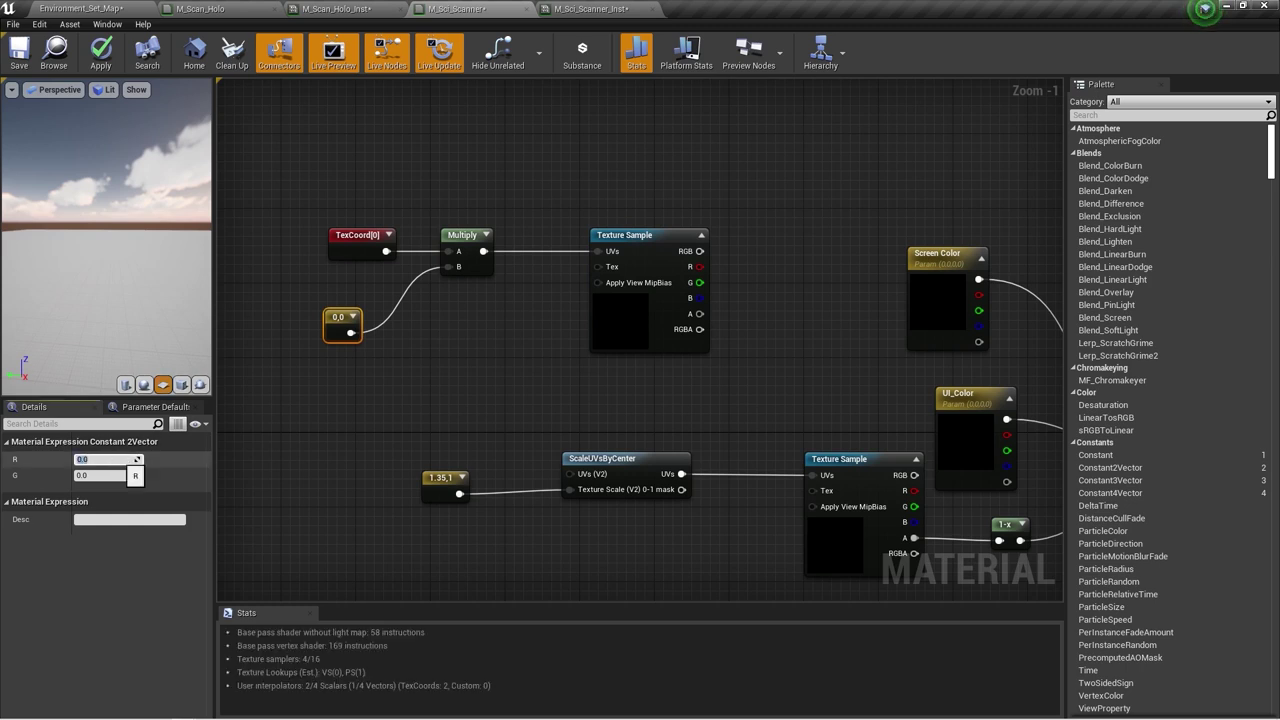
{"action": "key", "text": "BackSpace"}
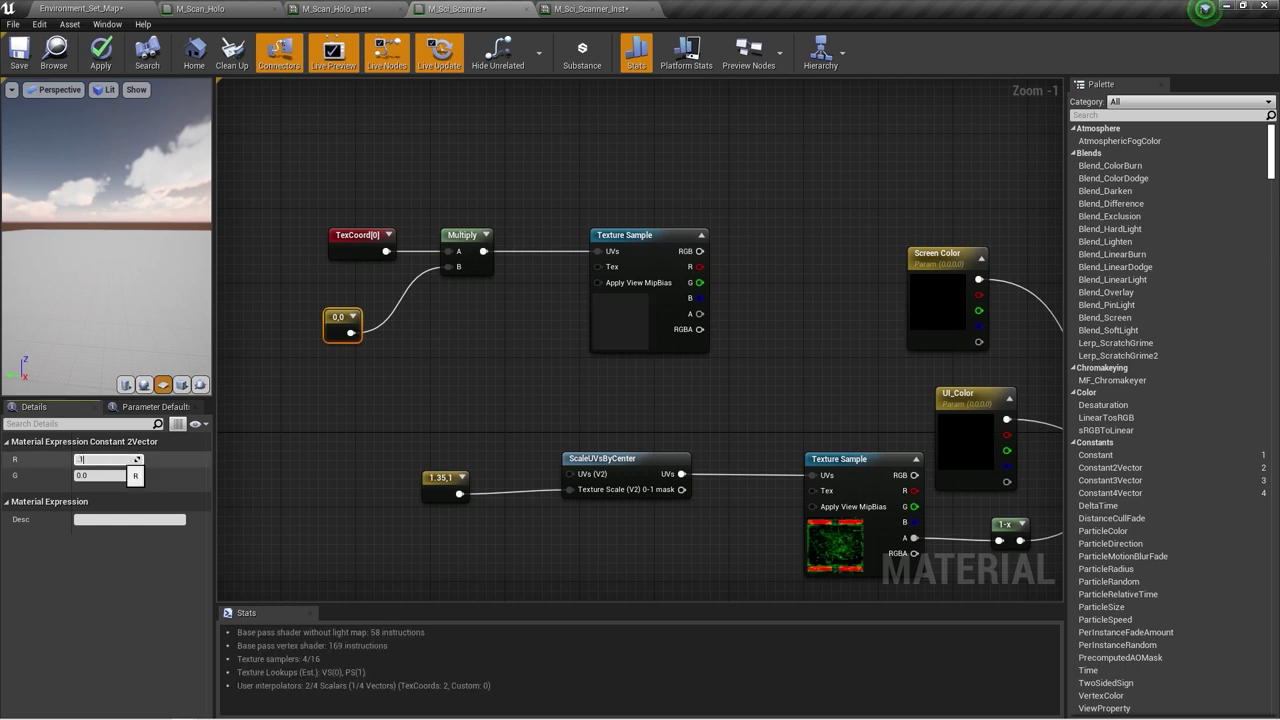
{"action": "key", "text": "Return"}
{"action": "left_click", "coordinate": [80, 476]}
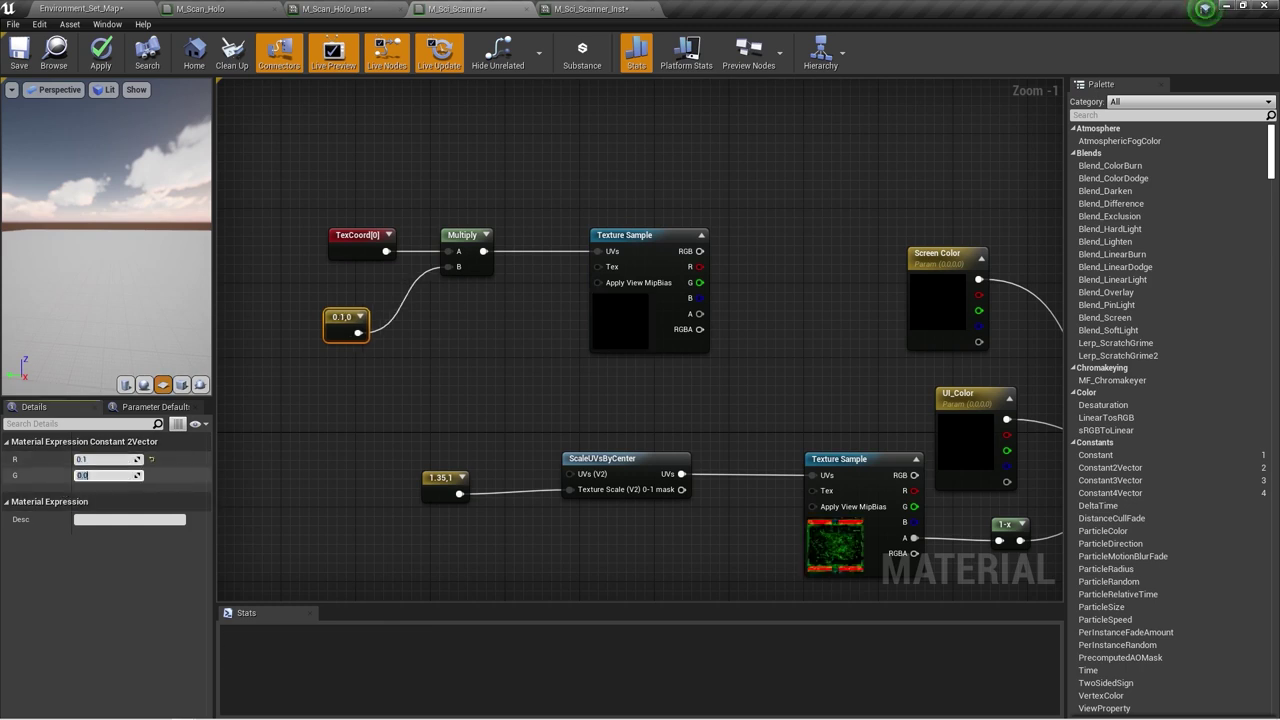
{"action": "type", "text": "5"}
{"action": "key", "text": "Return"}
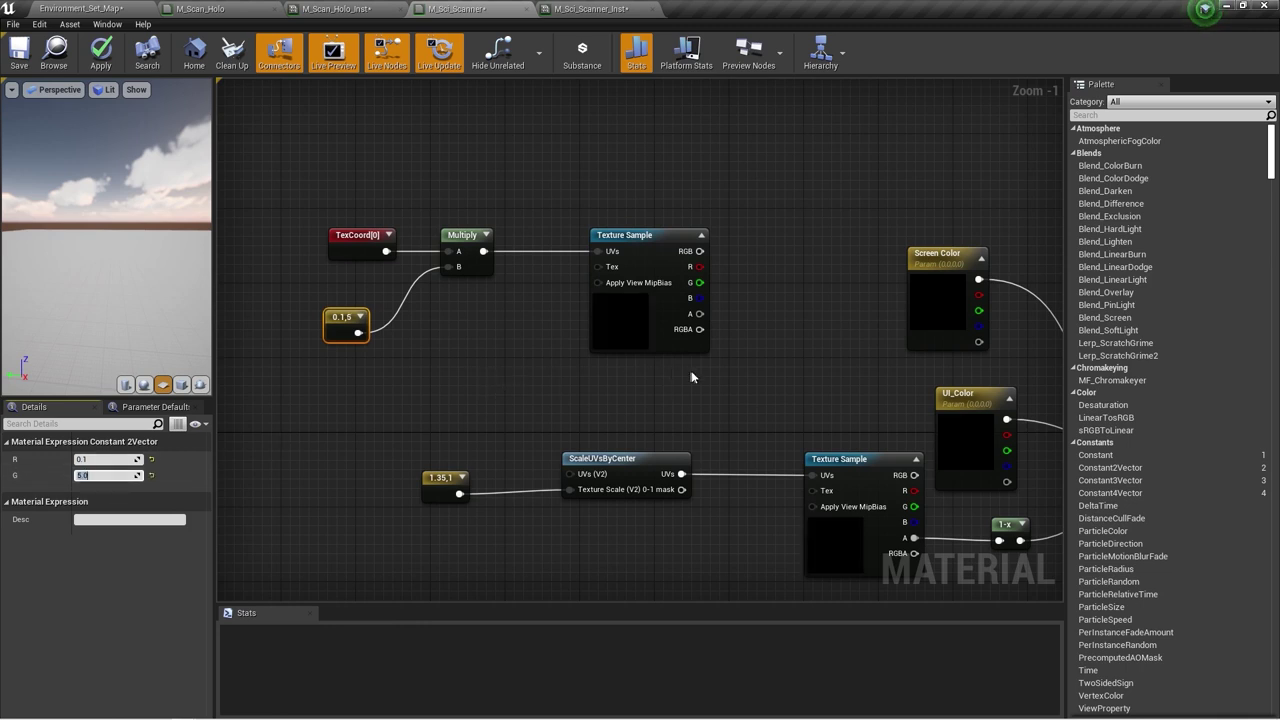
- Insert a Panner between the Multiply and the T_Water_M Texture Sample and set its Speed Y to -2
{"action": "right_click_drag", "start_coordinate": [736, 350], "coordinate": [670, 339]}
{"action": "left_click_drag", "start_coordinate": [586, 232], "coordinate": [712, 224]}
{"action": "right_click", "coordinate": [531, 248]}
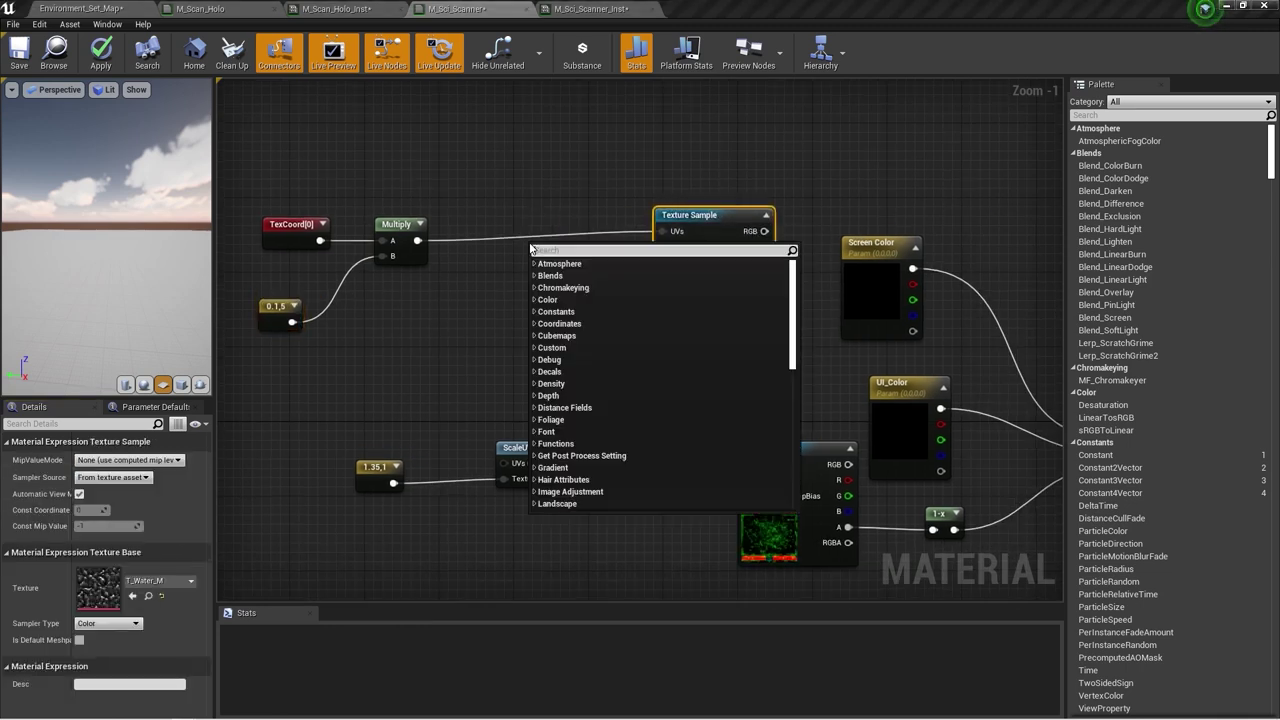
{"action": "type", "text": "panner"}
{"action": "key", "text": "Return"}
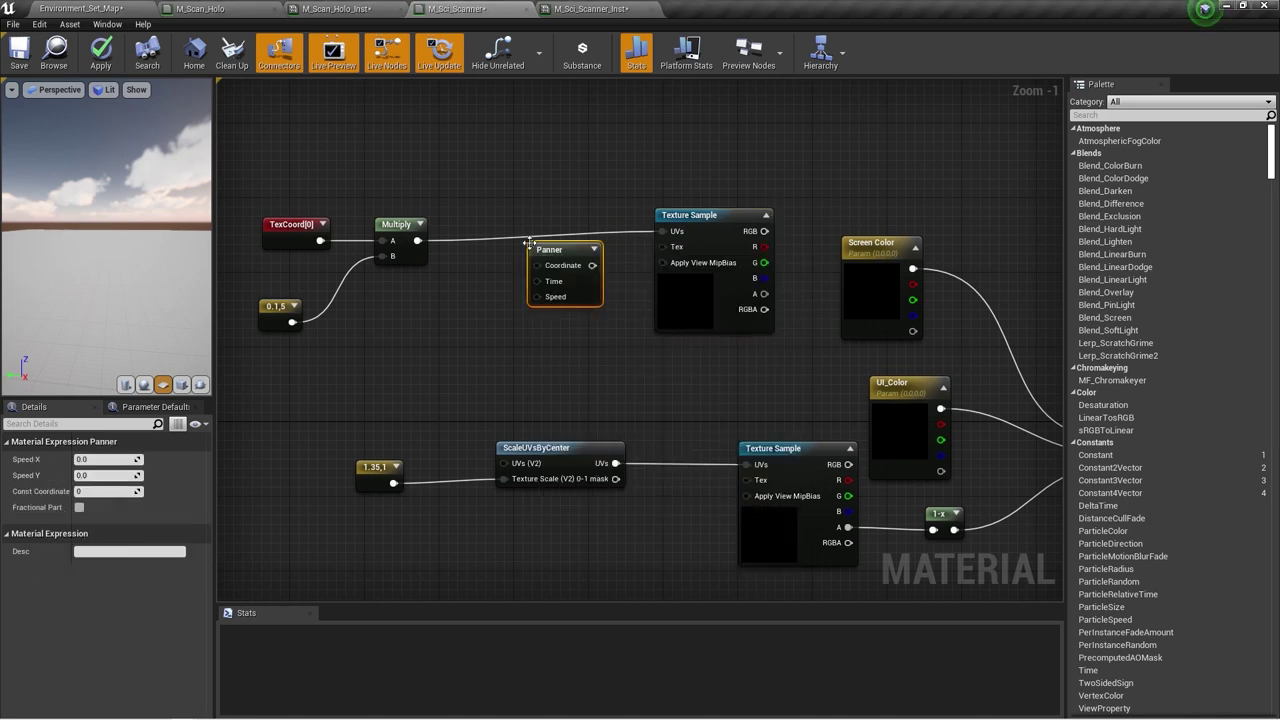
{"action": "left_click", "coordinate": [542, 228]}
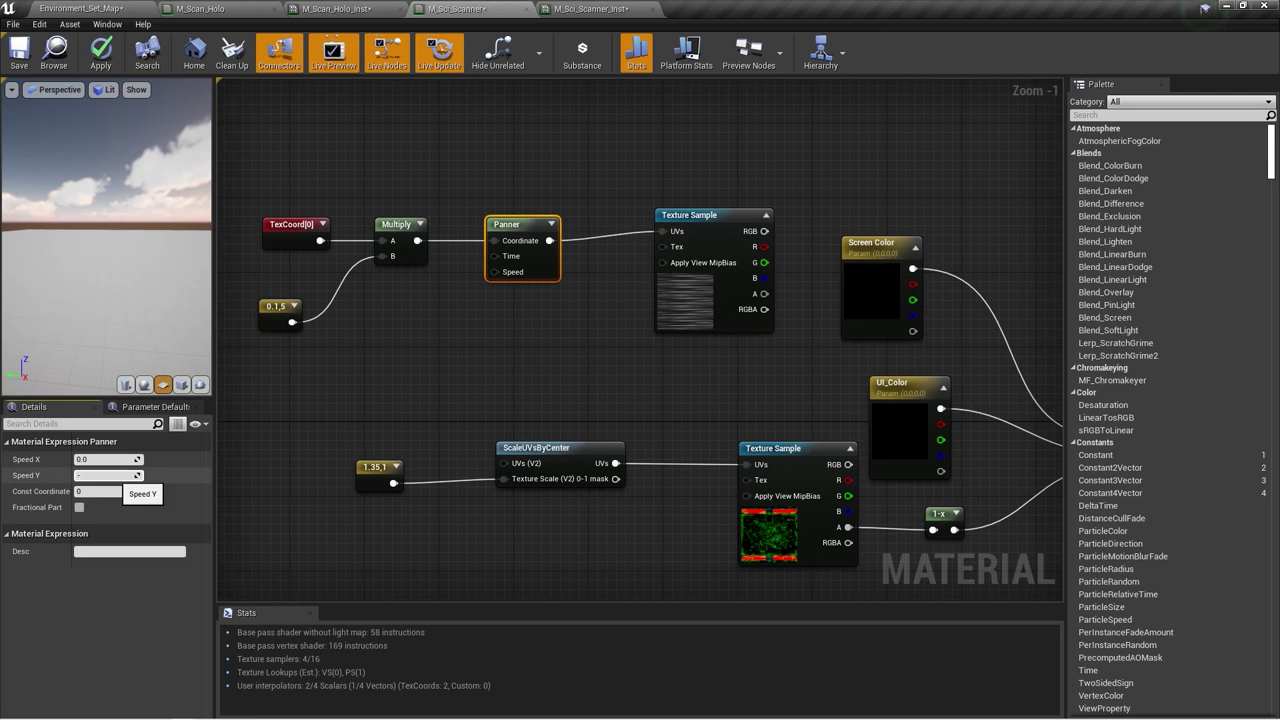
{"action": "key", "text": "Return"}
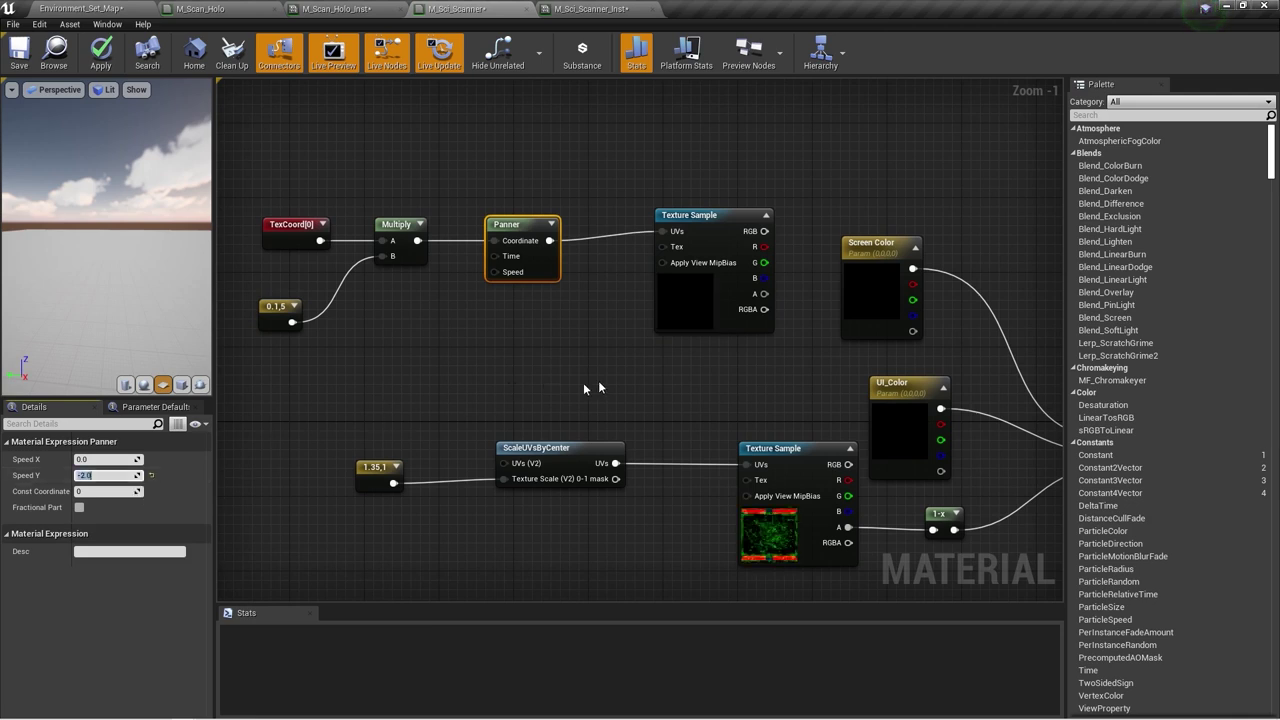
- Multiply Screen Color by the T_Water_M sample's red channel, connect the product to the Lerp's A input, and apply the material
{"action": "right_click_drag", "start_coordinate": [736, 284], "coordinate": [552, 244]}
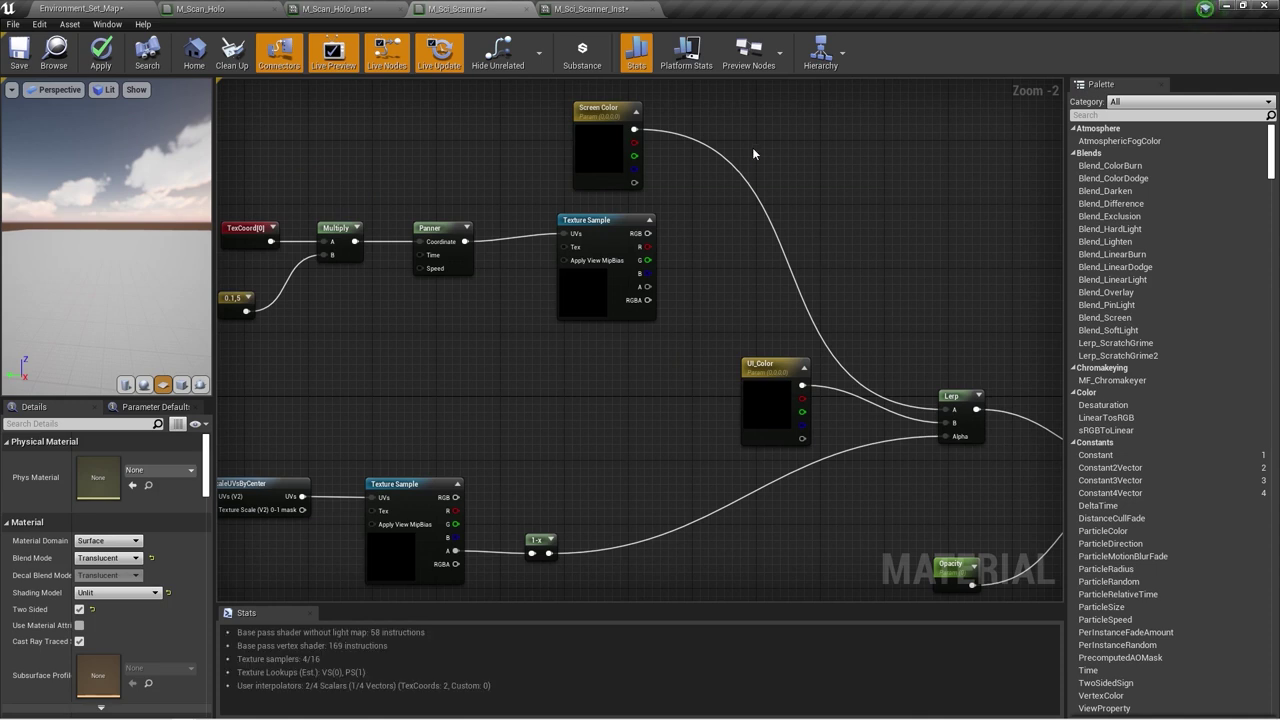
{"action": "left_click", "coordinate": [752, 150]}
{"action": "left_click_drag", "start_coordinate": [634, 129], "coordinate": [768, 169]}
{"action": "left_click_drag", "start_coordinate": [648, 246], "coordinate": [942, 409]}
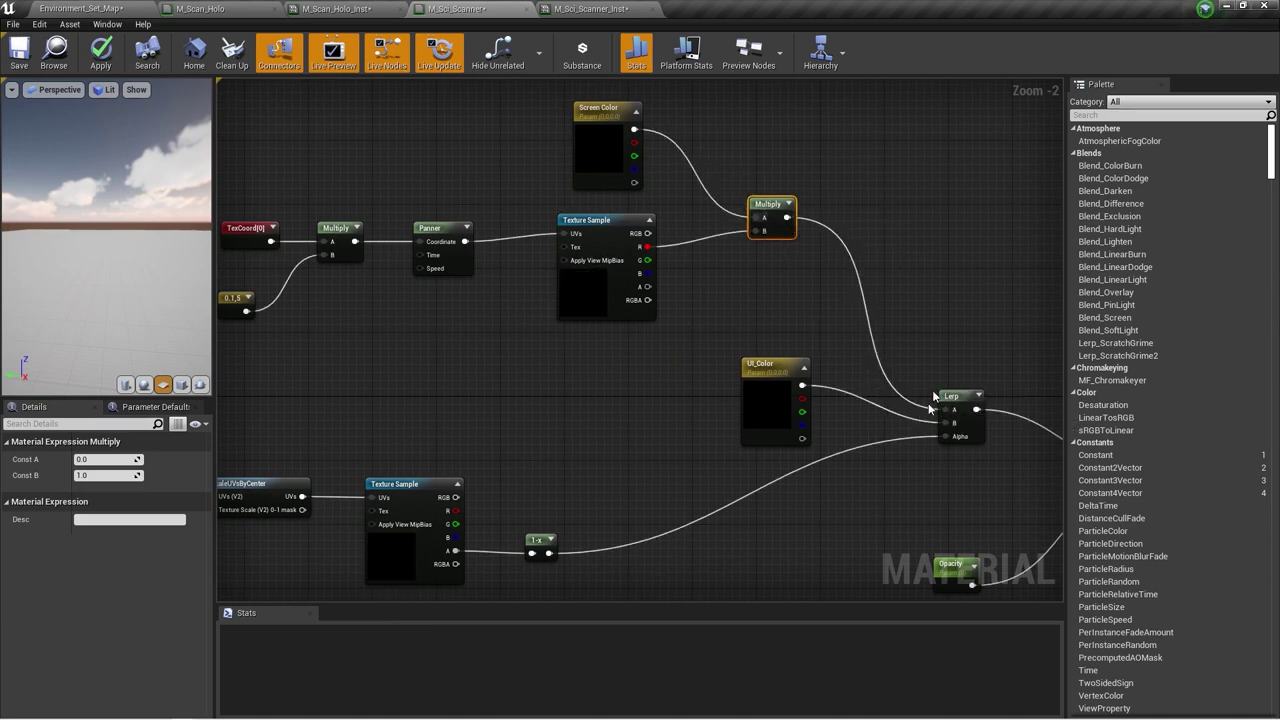
{"action": "left_click", "coordinate": [100, 51]}
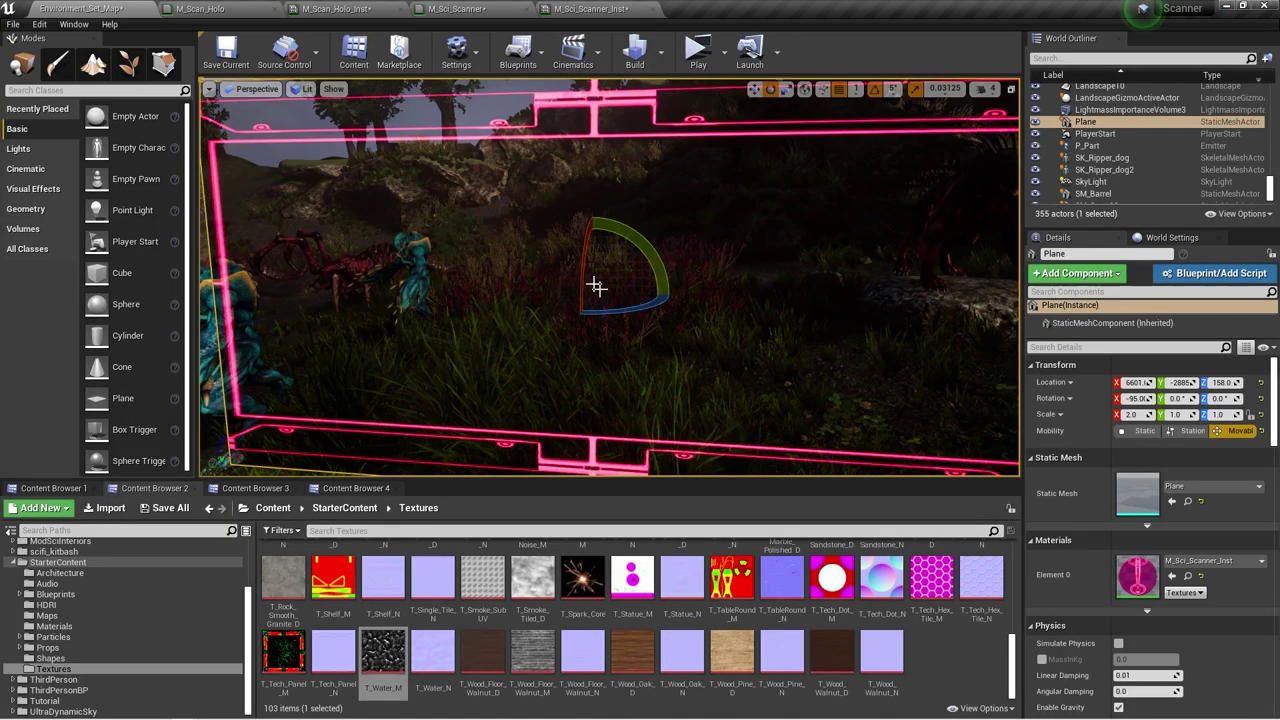
- Brighten Screen Color in M_Sci_Scanner_Inst to a V value of 2 and inspect the scan lines on the plane
{"action": "left_click", "coordinate": [597, 8]}
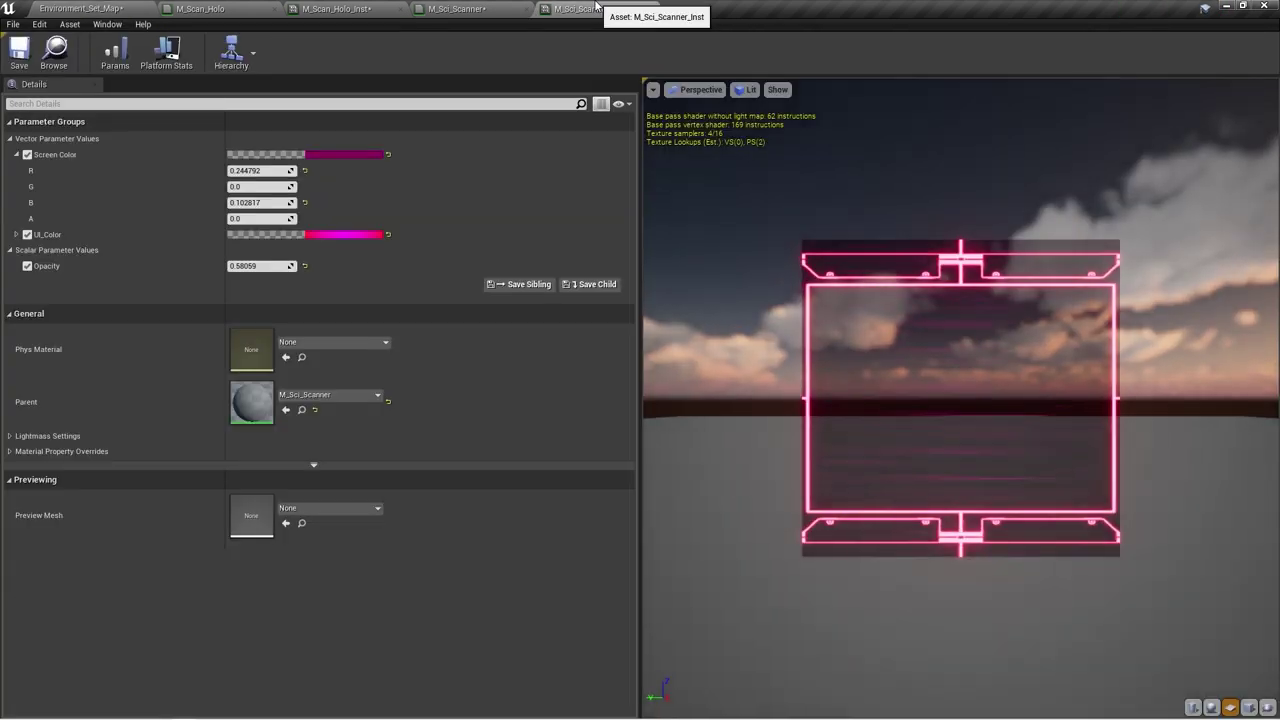
{"action": "left_click_drag", "start_coordinate": [597, 8], "coordinate": [744, 179]}
{"action": "left_click", "coordinate": [90, 8]}
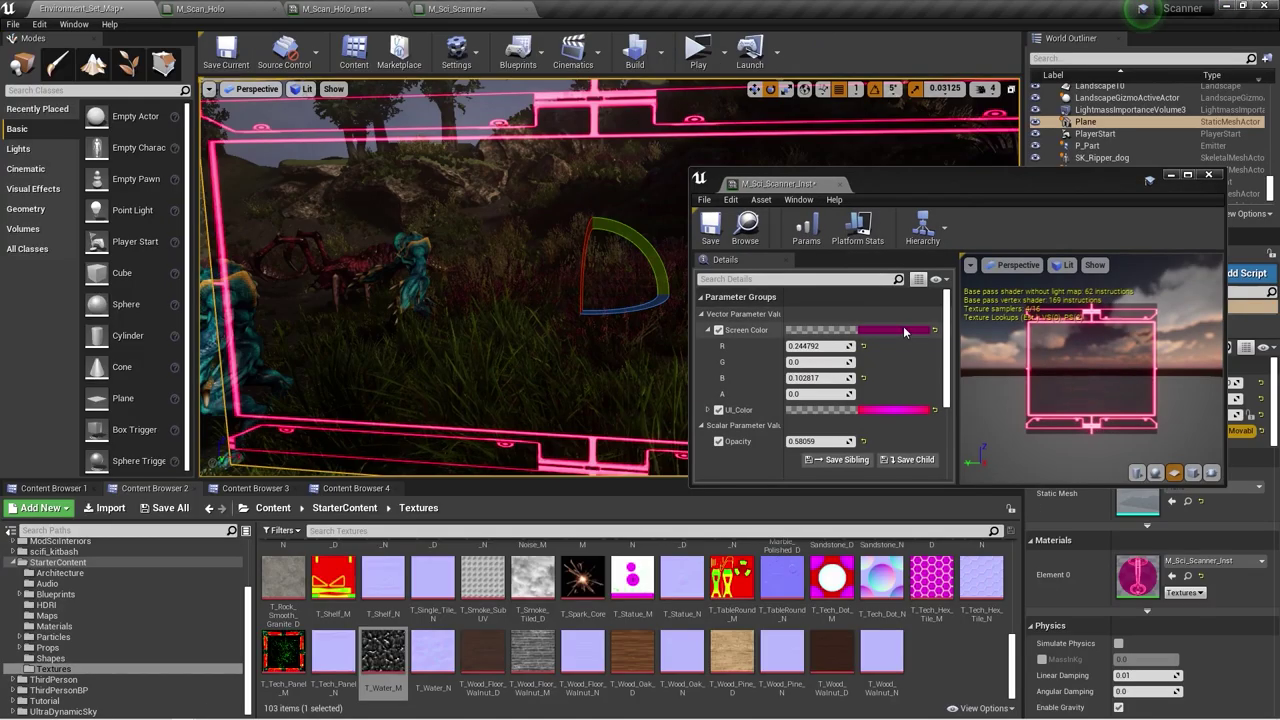
{"action": "left_click", "coordinate": [858, 329]}
{"action": "left_click_drag", "start_coordinate": [1104, 398], "coordinate": [1089, 392]}
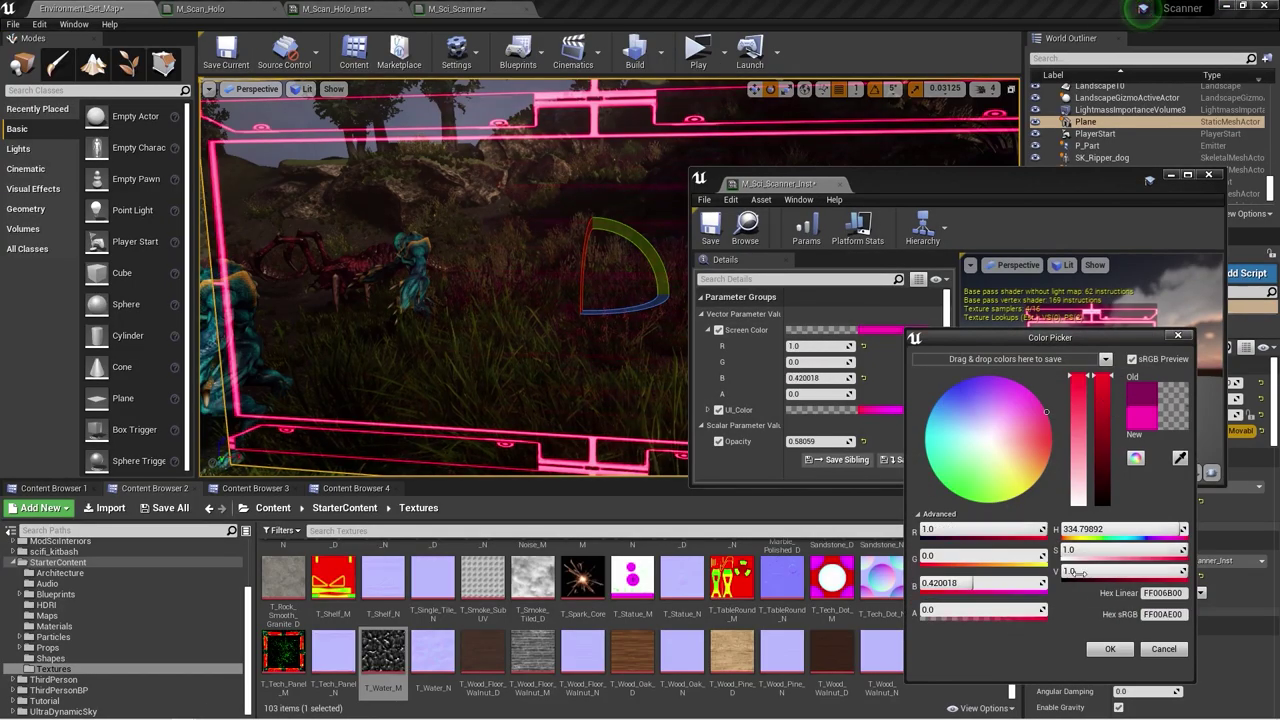
{"action": "type", "text": "2"}
{"action": "key", "text": "Return"}
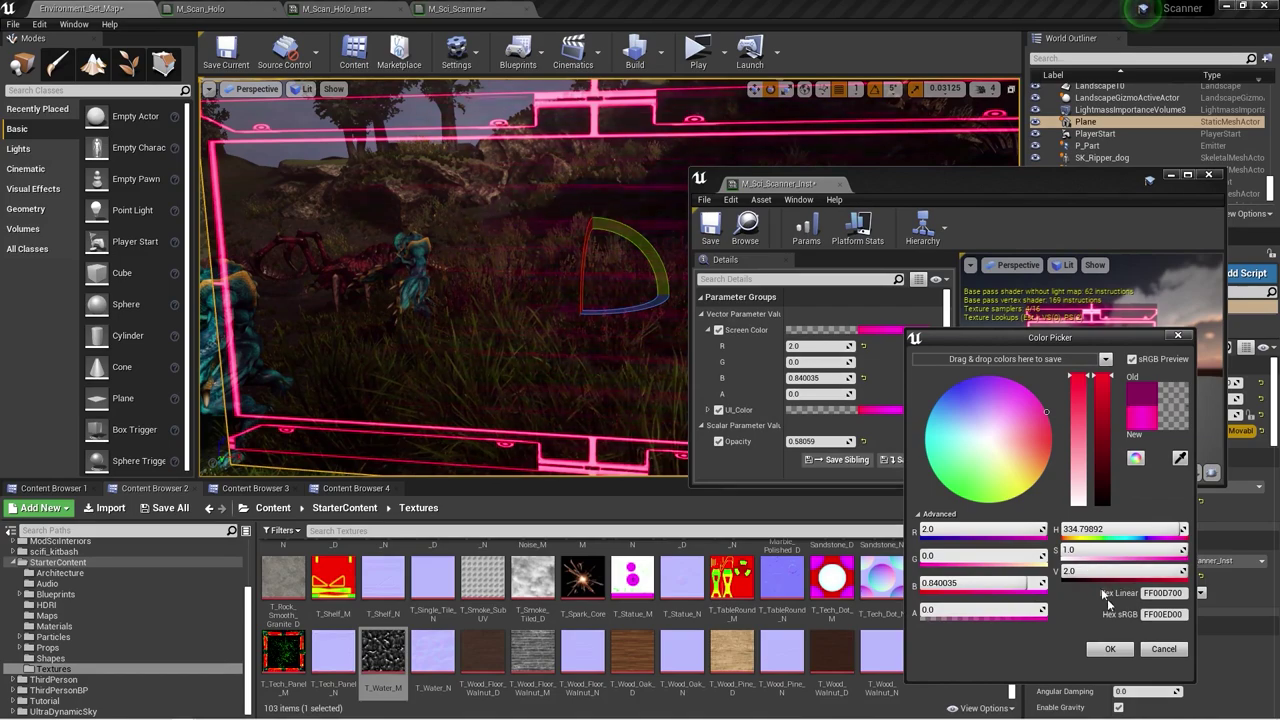
{"action": "left_click", "coordinate": [1110, 649]}
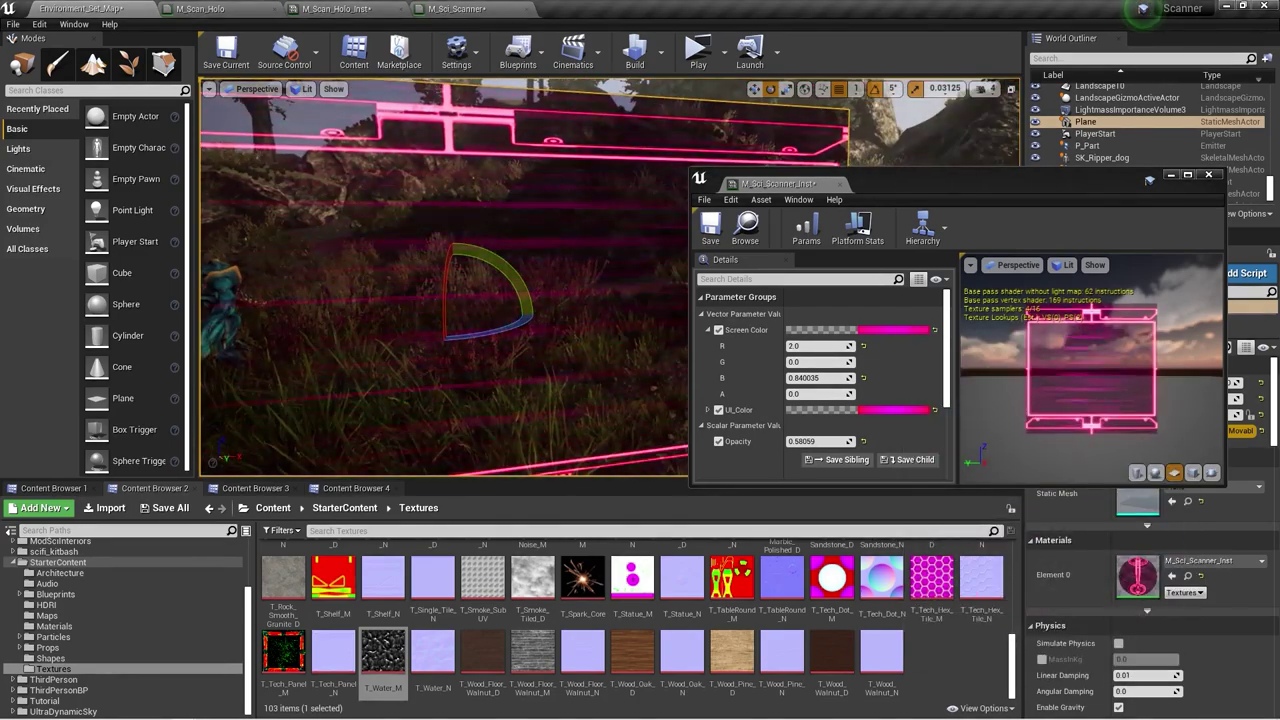
- Dock the M_Sci_Scanner_Inst editor with the other open editors and rotate the Plane in the level to -275° about X
{"action": "key", "text": "s"}
{"action": "right_click_drag", "start_coordinate": [506, 312], "coordinate": [535, 314]}
{"action": "left_click_drag", "start_coordinate": [783, 185], "coordinate": [620, 12]}
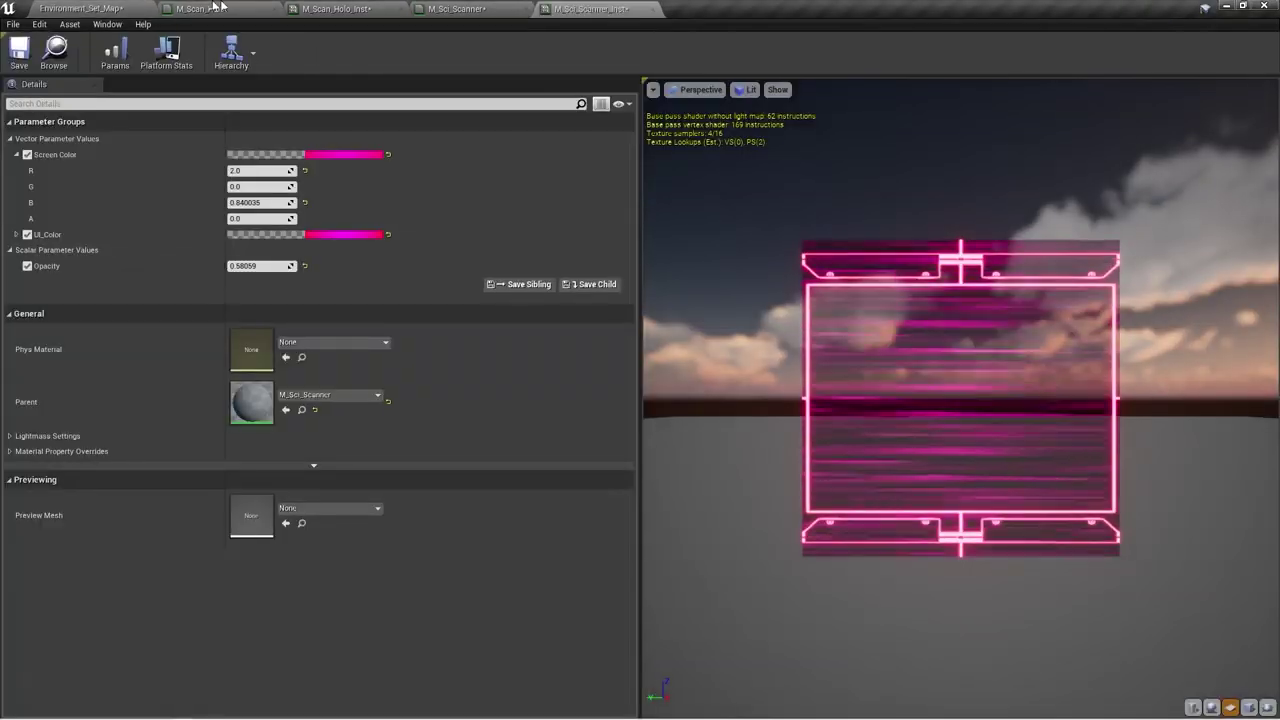
{"action": "left_click", "coordinate": [100, 9]}
{"action": "key", "text": "f"}
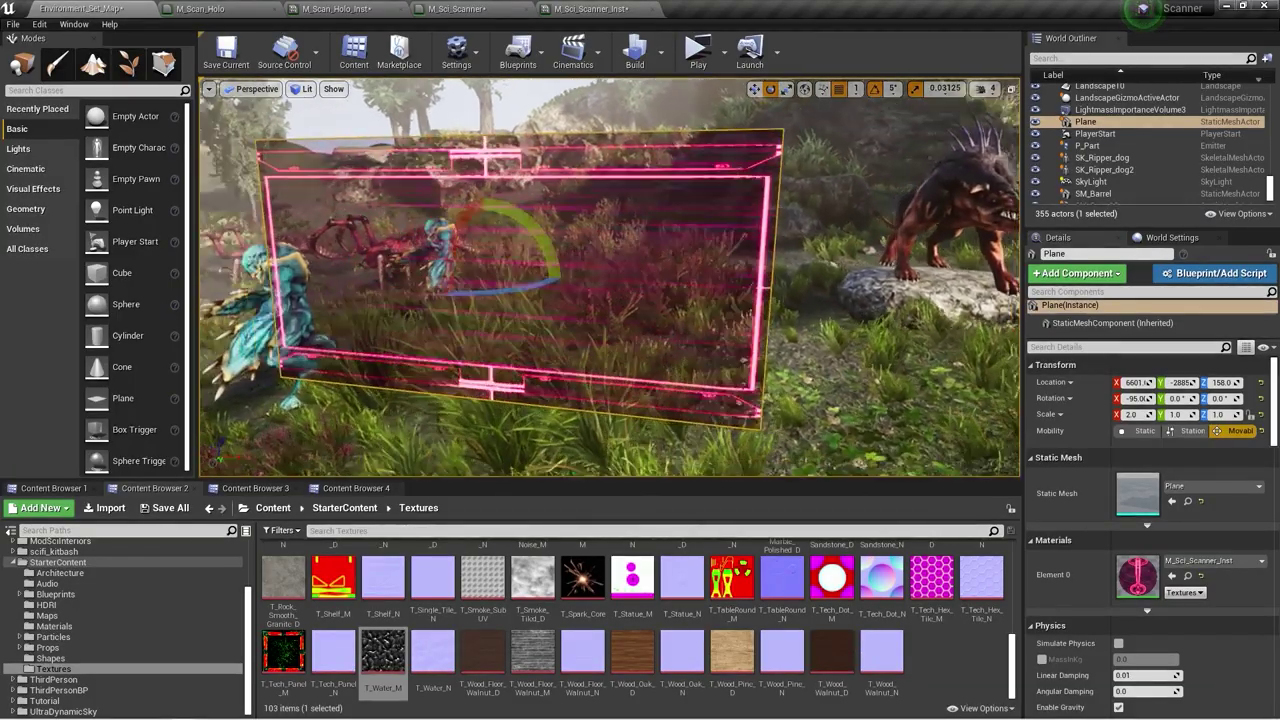
{"action": "left_click_drag", "start_coordinate": [536, 228], "coordinate": [547, 60]}
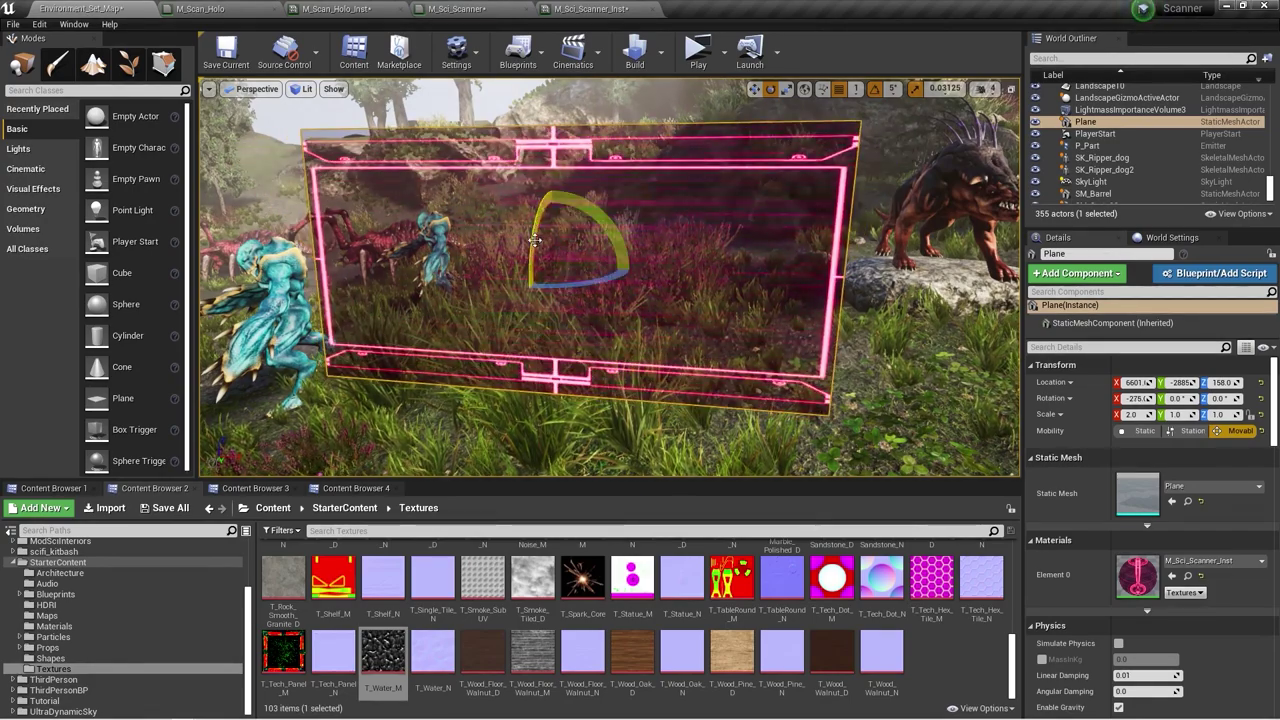
- Check the Panner's speed settings in M_Sci_Scanner and examine the moving scan lines on the plane in the level
{"action": "left_click", "coordinate": [457, 9]}
{"action": "right_click_drag", "start_coordinate": [440, 166], "coordinate": [755, 92]}
{"action": "scroll", "coordinate": [755, 92], "scroll_direction": "up", "scroll_amount": 2}
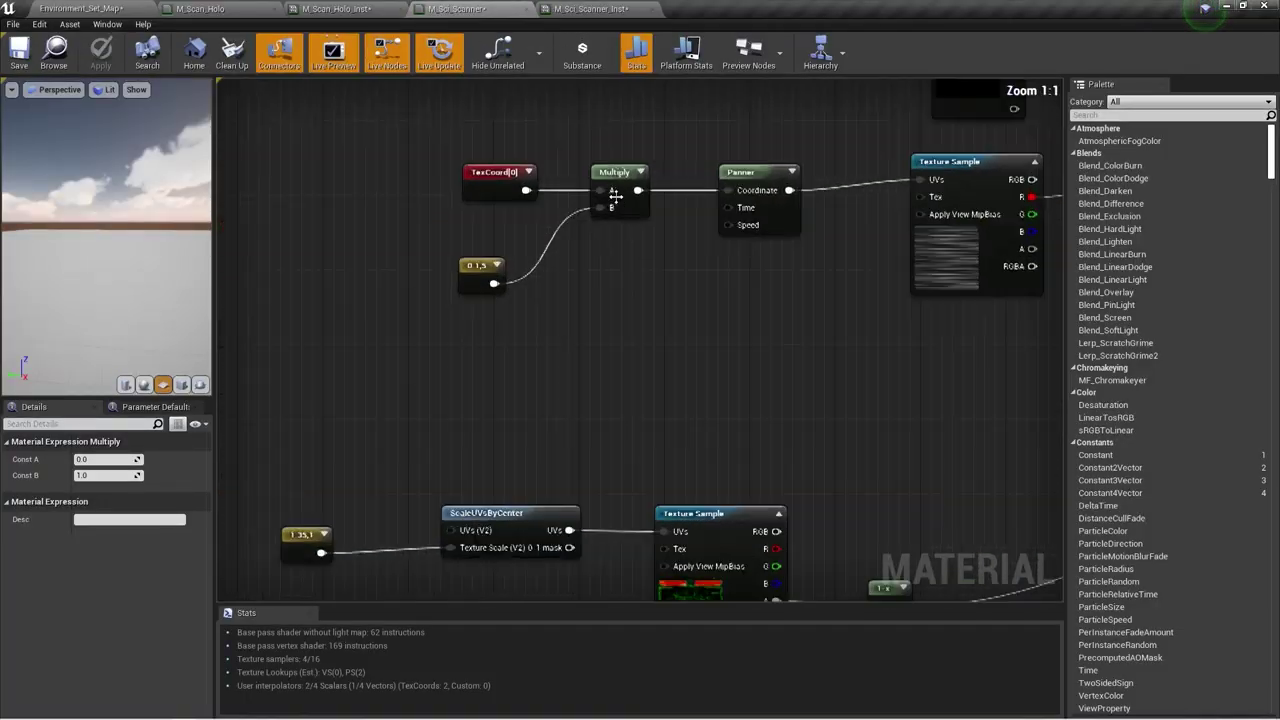
{"action": "left_click", "coordinate": [748, 180]}
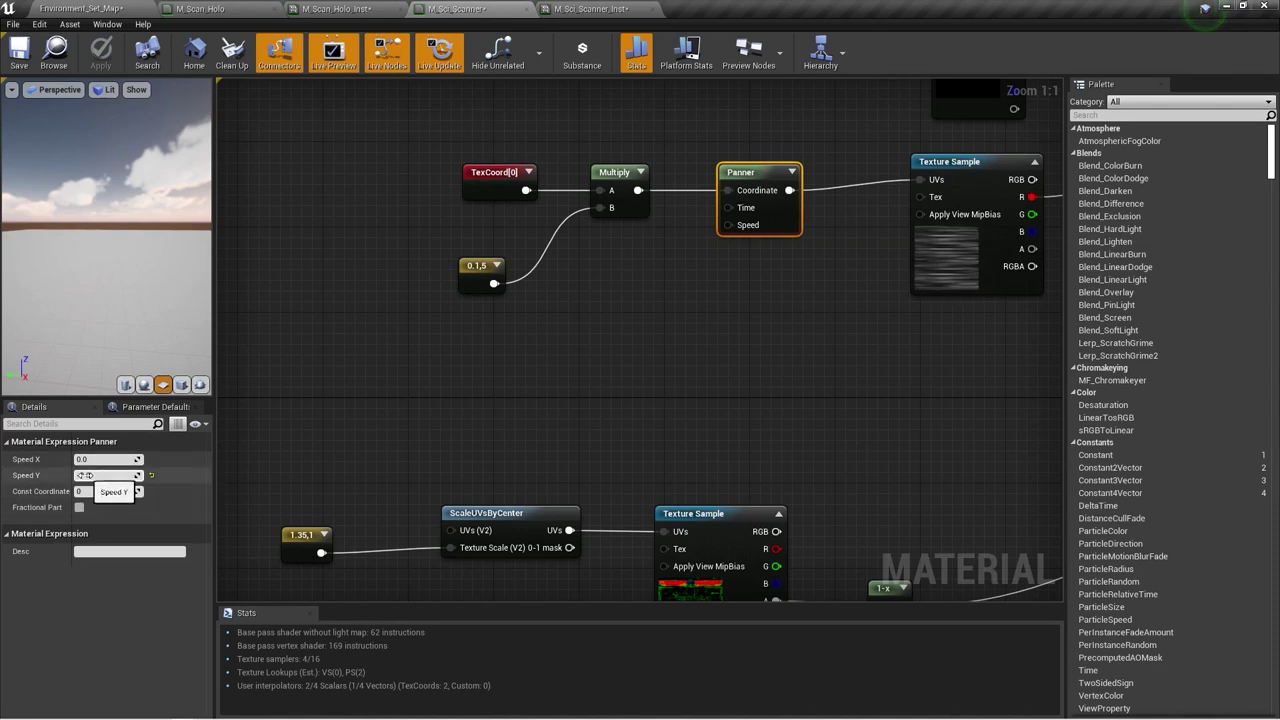
{"action": "left_click", "coordinate": [80, 8]}
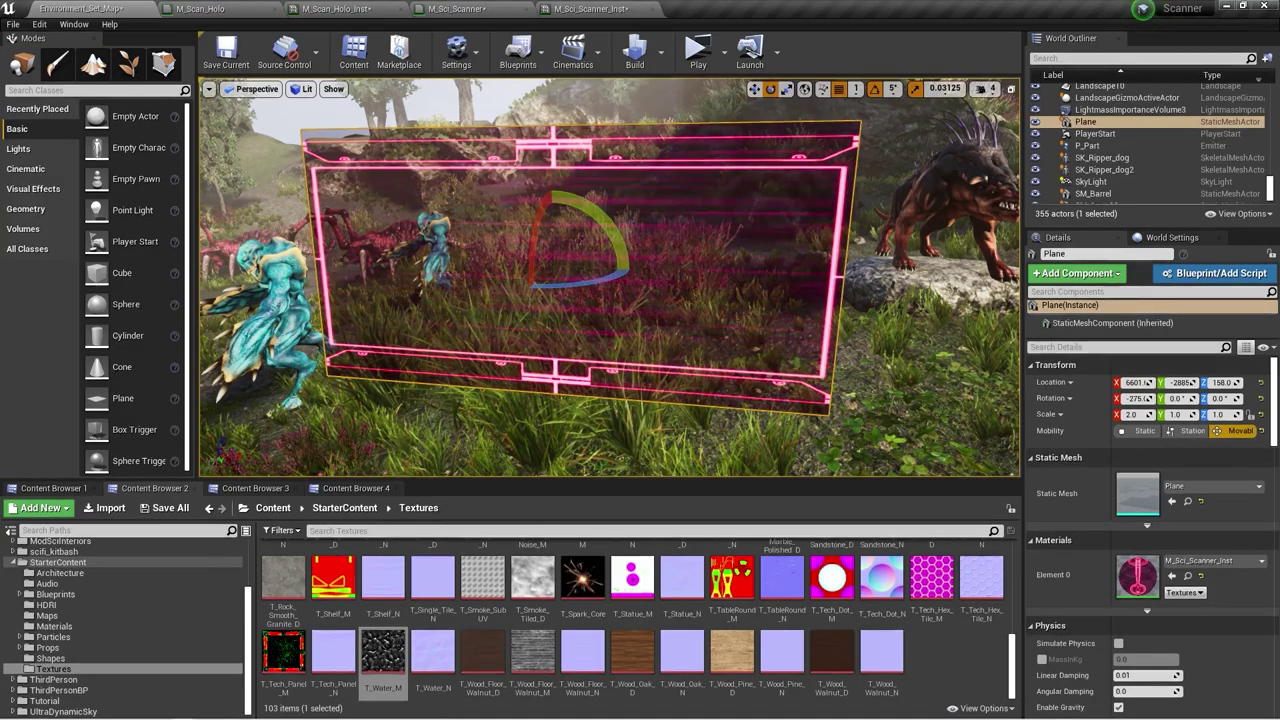
{"action": "right_click_drag", "start_coordinate": [610, 280], "coordinate": [607, 232]}
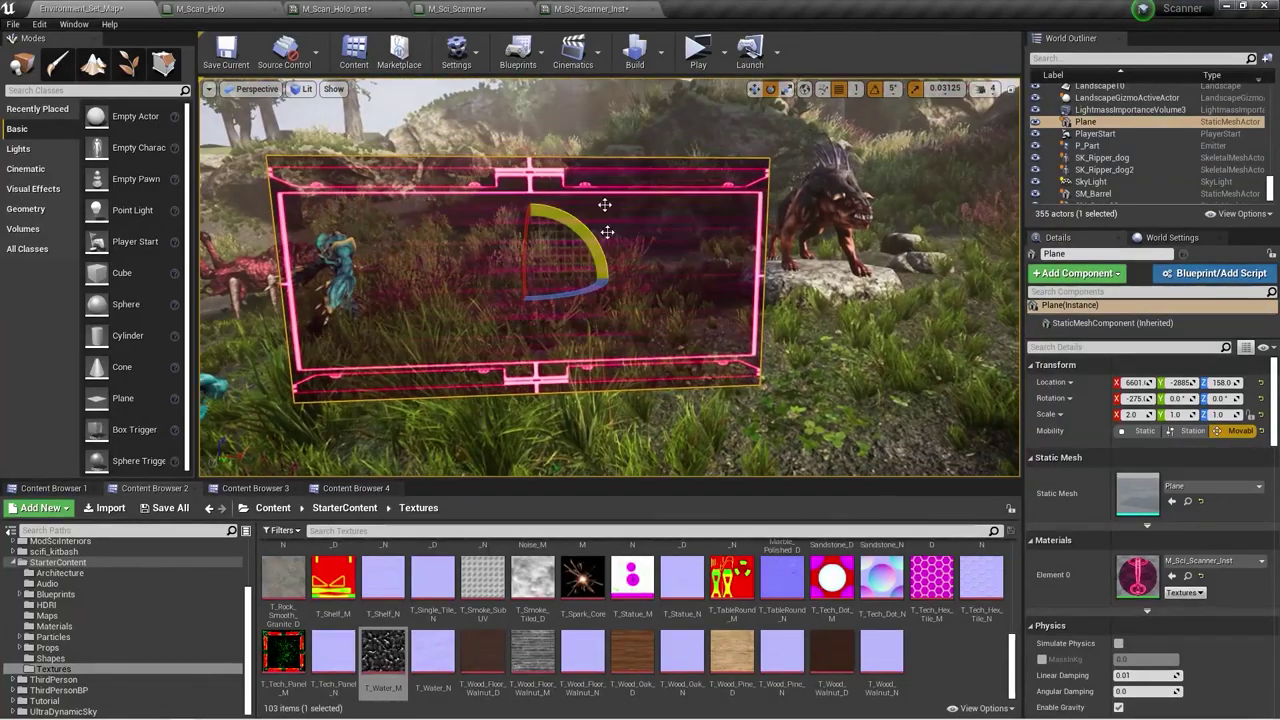
- Set R of the Constant2Vector feeding the TexCoord Multiply to 0.01, apply M_Sci_Scanner and inspect the plane in the level
{"action": "left_click", "coordinate": [583, 8]}
{"action": "left_click", "coordinate": [455, 8]}
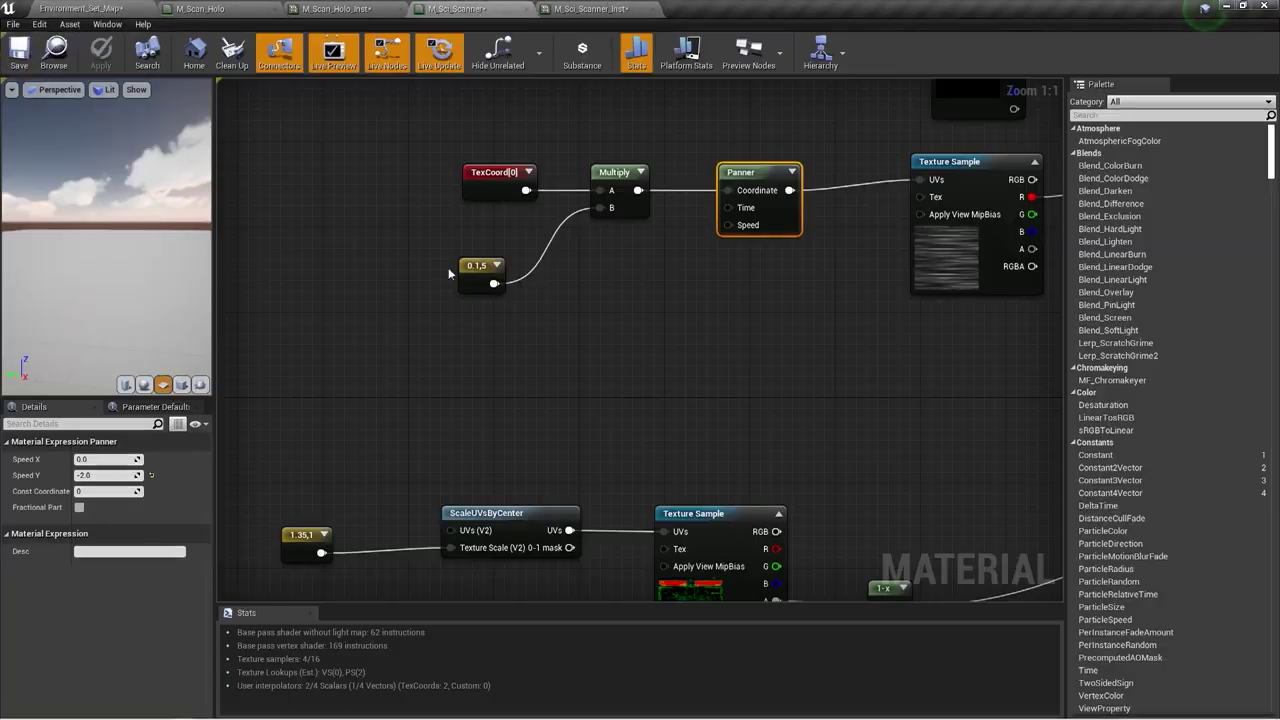
{"action": "left_click", "coordinate": [473, 272]}
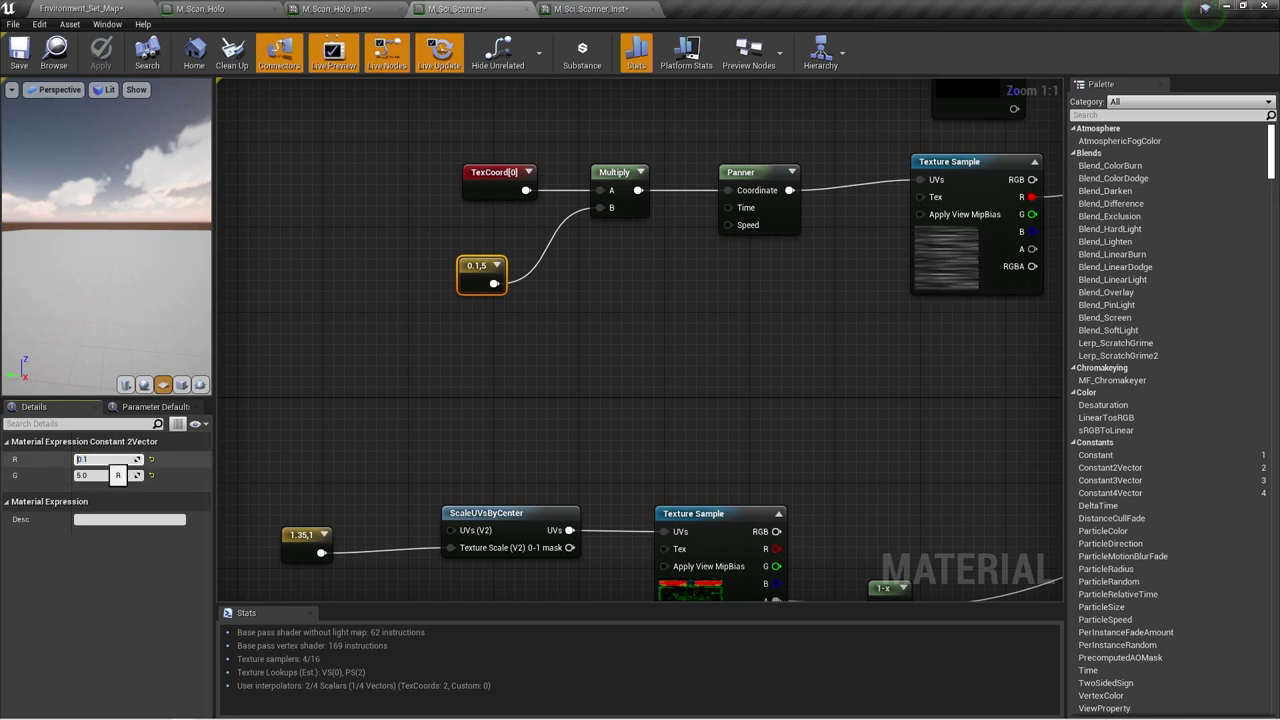
{"action": "type", "text": "0.01"}
{"action": "key", "text": "Return"}
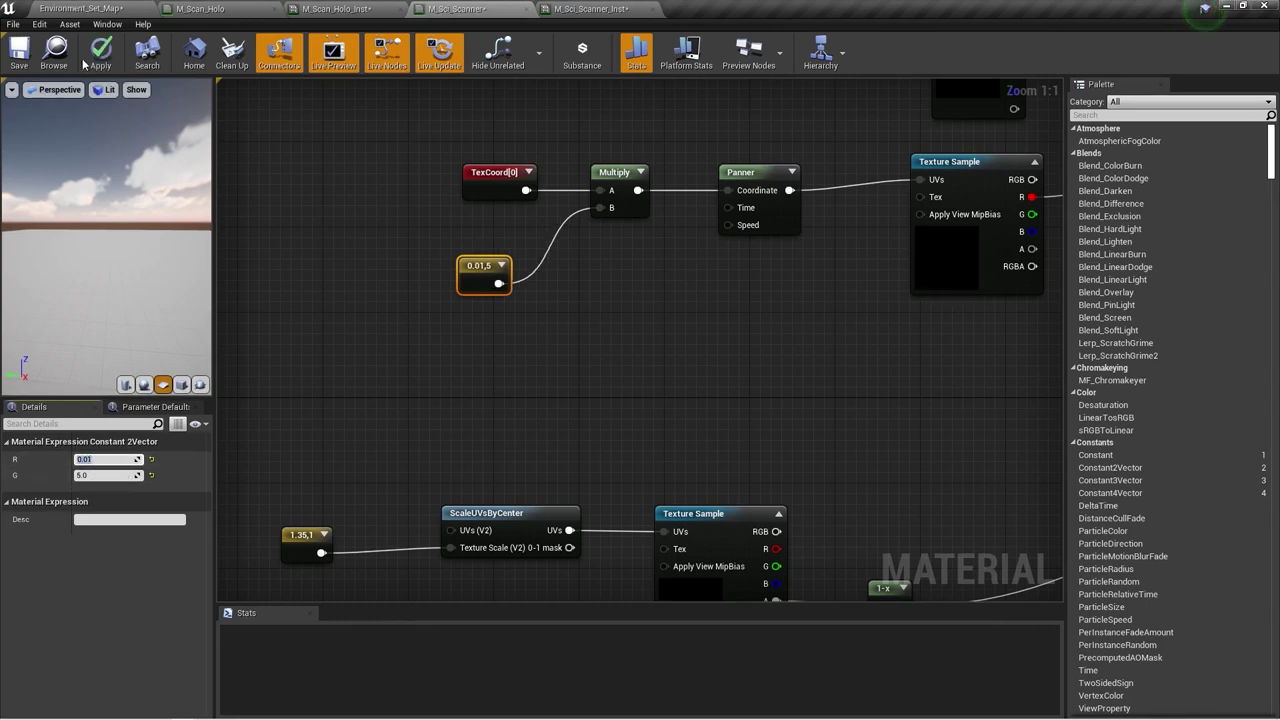
{"action": "left_click", "coordinate": [101, 50]}
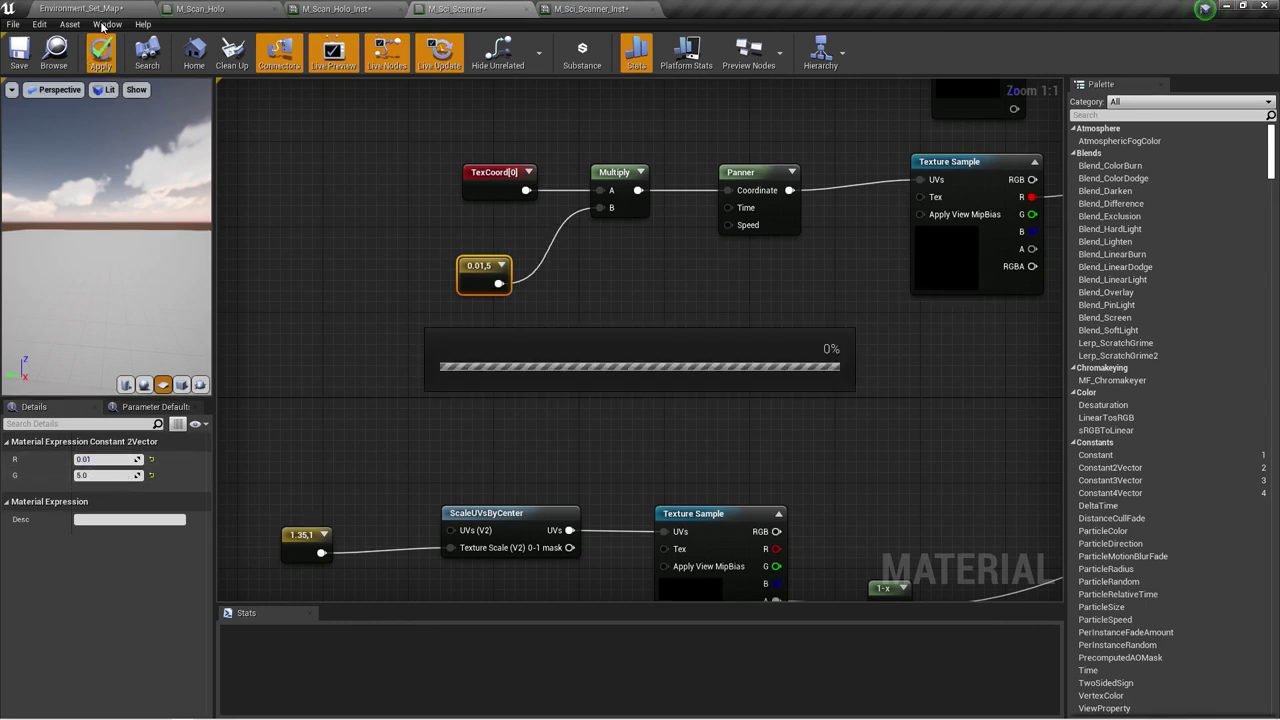
{"action": "left_click", "coordinate": [90, 9]}
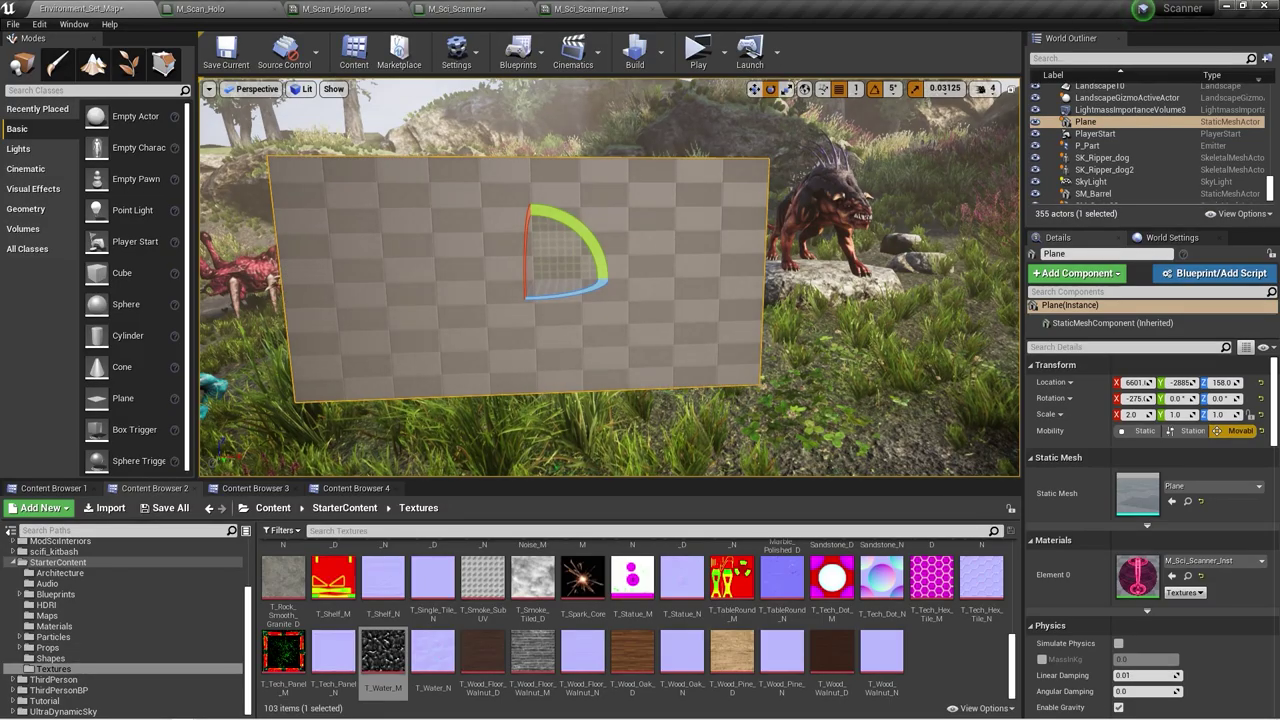
{"action": "right_click_drag", "start_coordinate": [610, 280], "coordinate": [610, 280]}
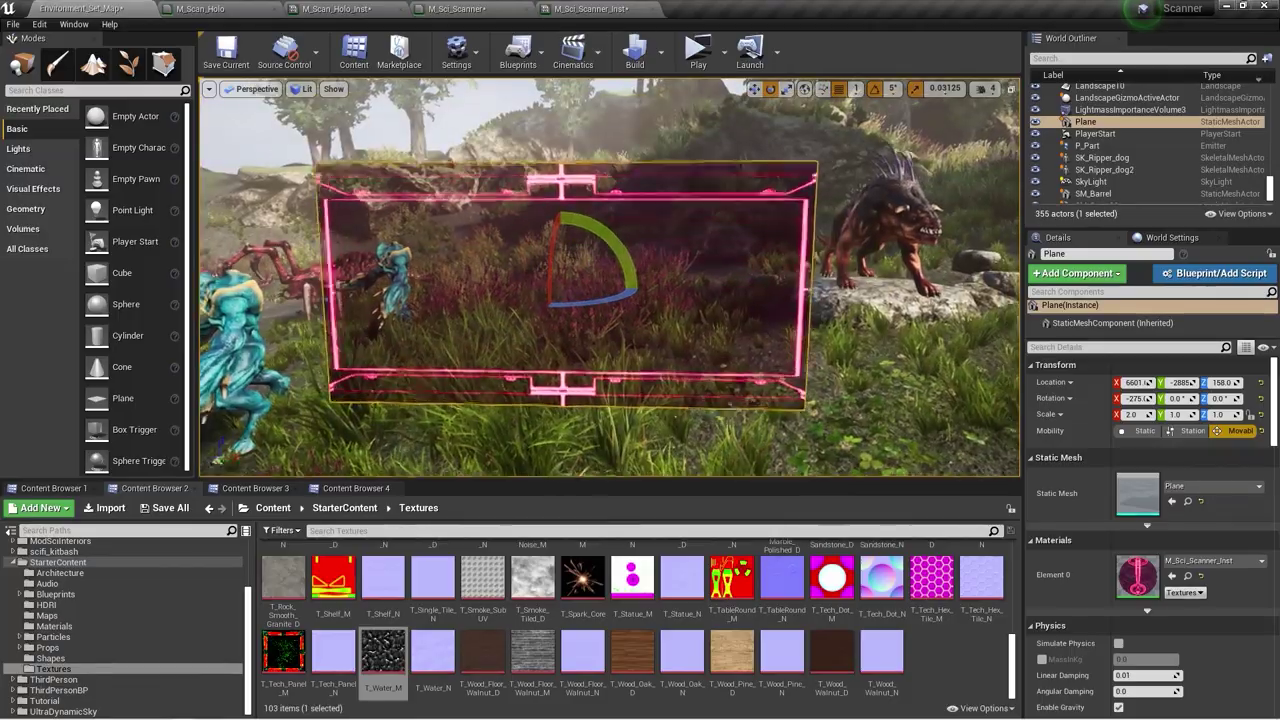
- Group the color, scan-line and frame nodes in a comment titled UI and move it away from the material output
{"action": "left_click", "coordinate": [457, 9]}
{"action": "right_click_drag", "start_coordinate": [680, 345], "coordinate": [687, 358]}
{"action": "scroll", "coordinate": [686, 357], "scroll_direction": "down", "scroll_amount": 1}
{"action": "left_click_drag", "start_coordinate": [414, 200], "coordinate": [900, 460]}
{"action": "key", "text": "c"}
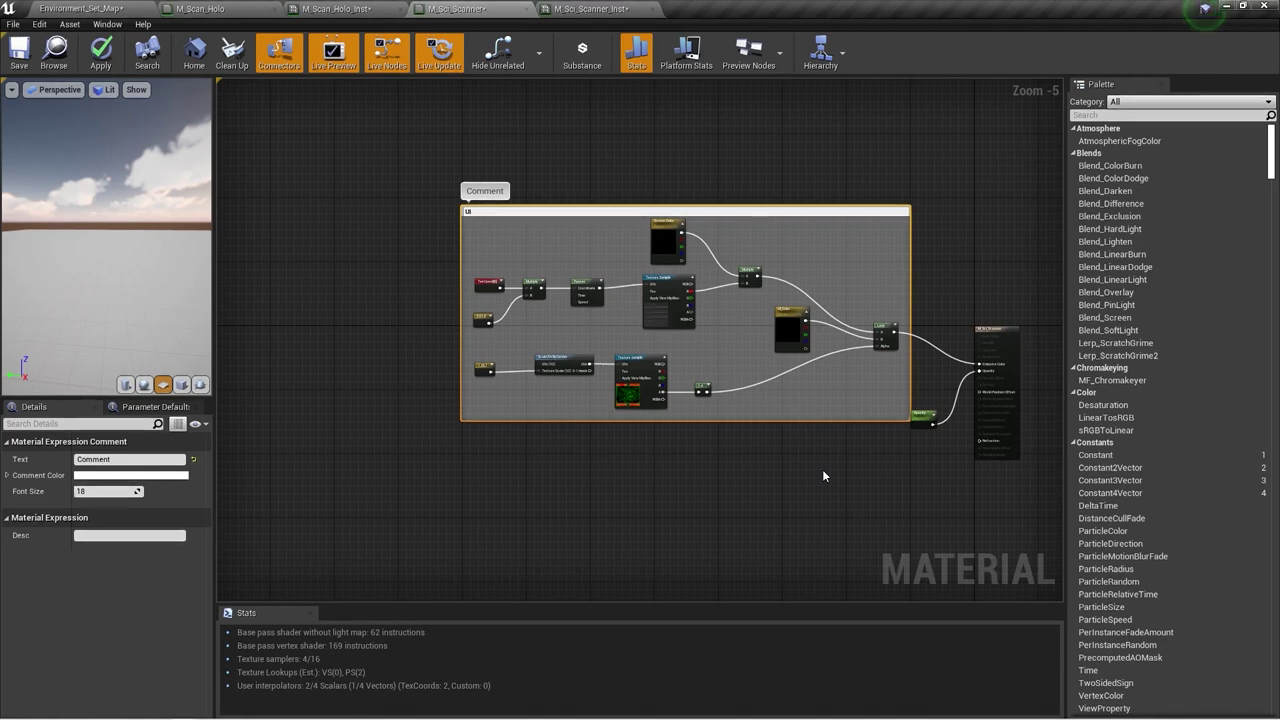
{"action": "type", "text": "UI"}
{"action": "key", "text": "Return"}
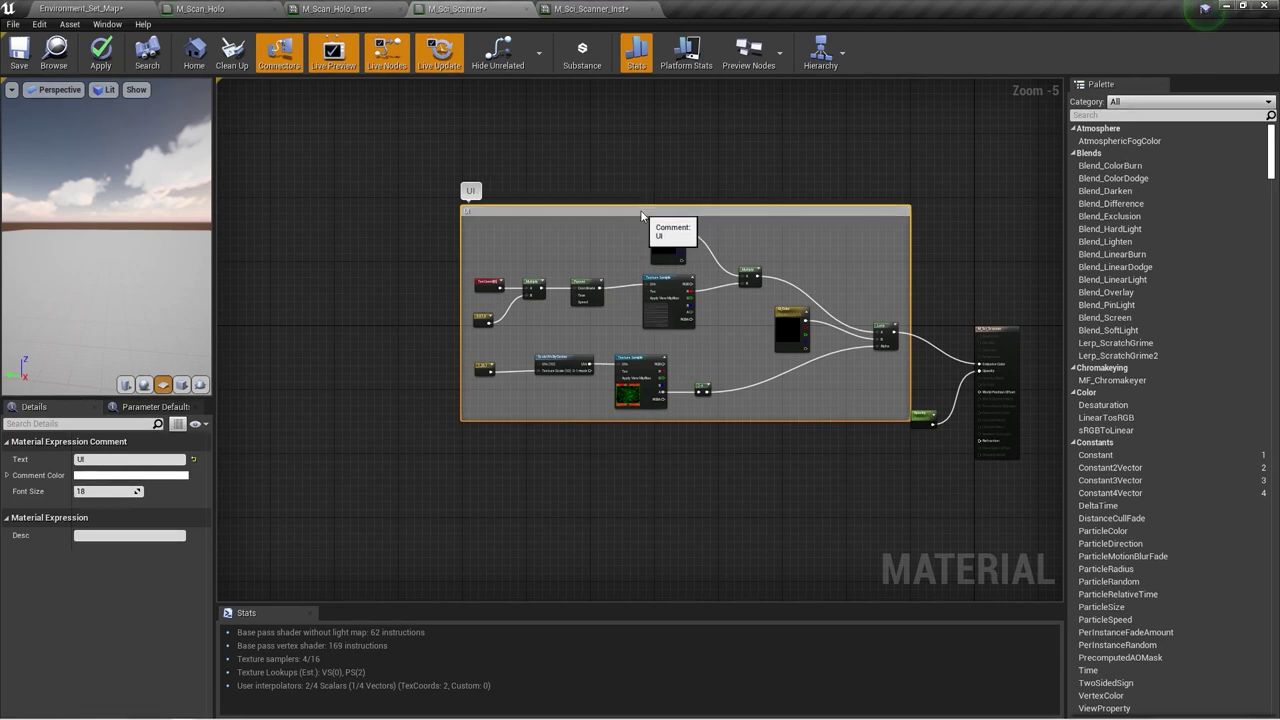
{"action": "left_click_drag", "start_coordinate": [645, 242], "coordinate": [463, 186]}
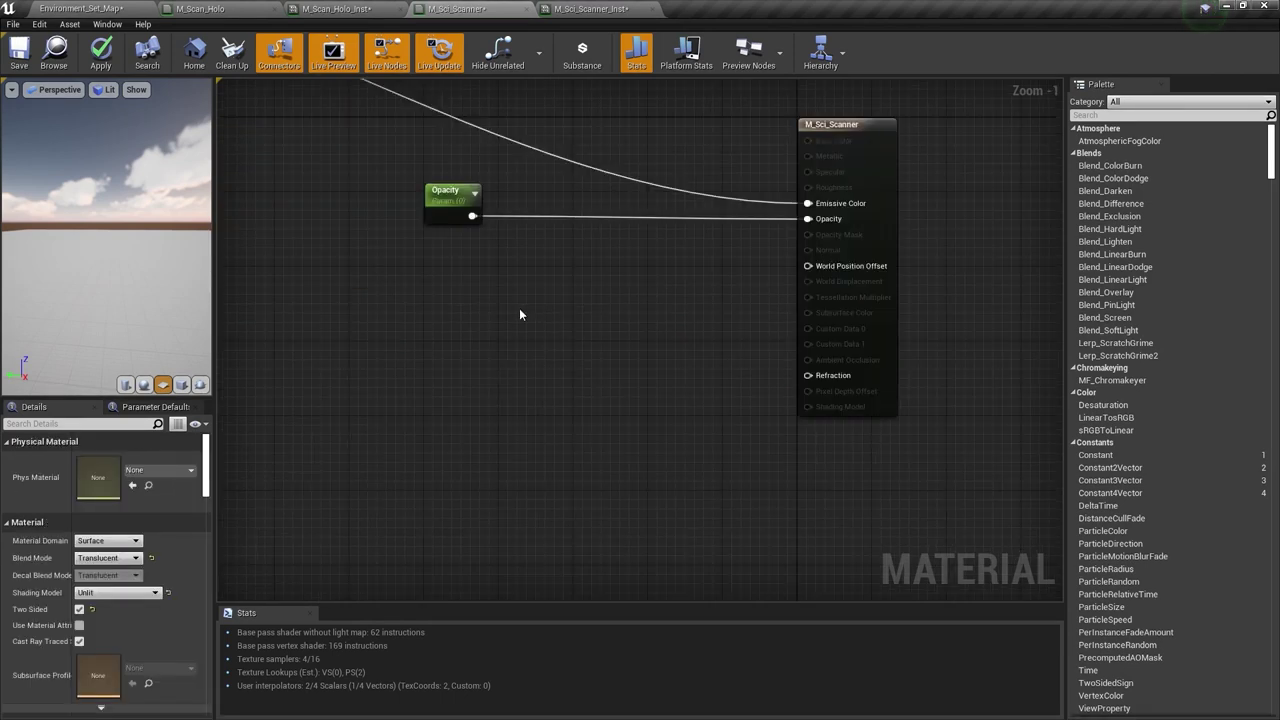
- Add an Actor Position node below Opacity and connect it to the A input of a new Subtract node
{"action": "right_click", "coordinate": [509, 311]}
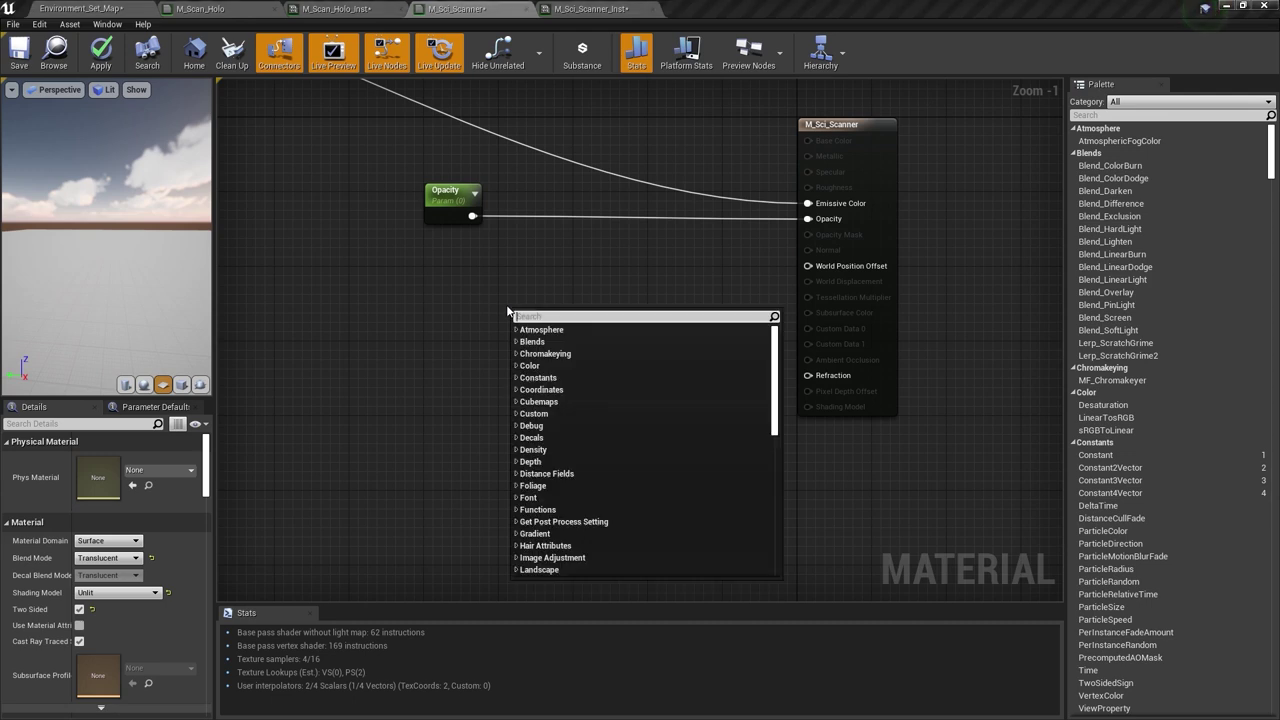
{"action": "type", "text": "actor"}
{"action": "key", "text": "Return"}
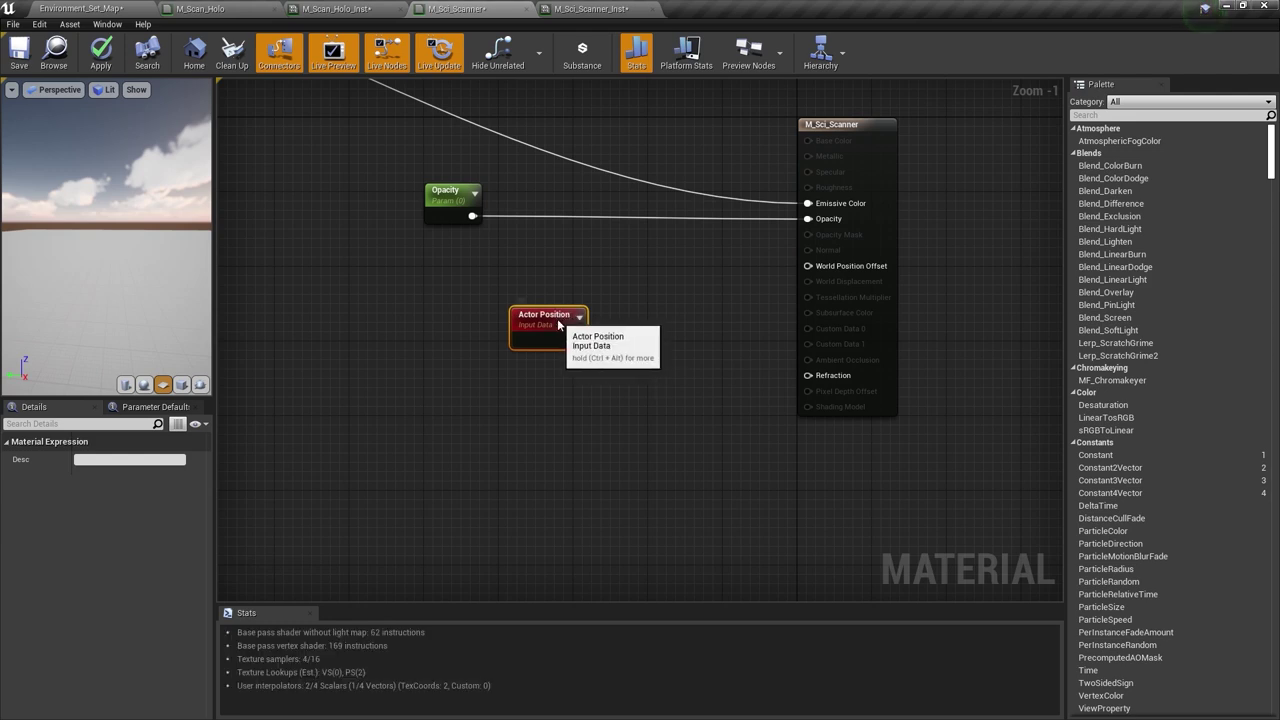
{"action": "mouse_move", "coordinate": [560, 322]}
{"action": "left_mouse_down"}
{"action": "mouse_move", "coordinate": [463, 319]}
{"action": "mouse_move", "coordinate": [580, 320]}
{"action": "left_mouse_up"}
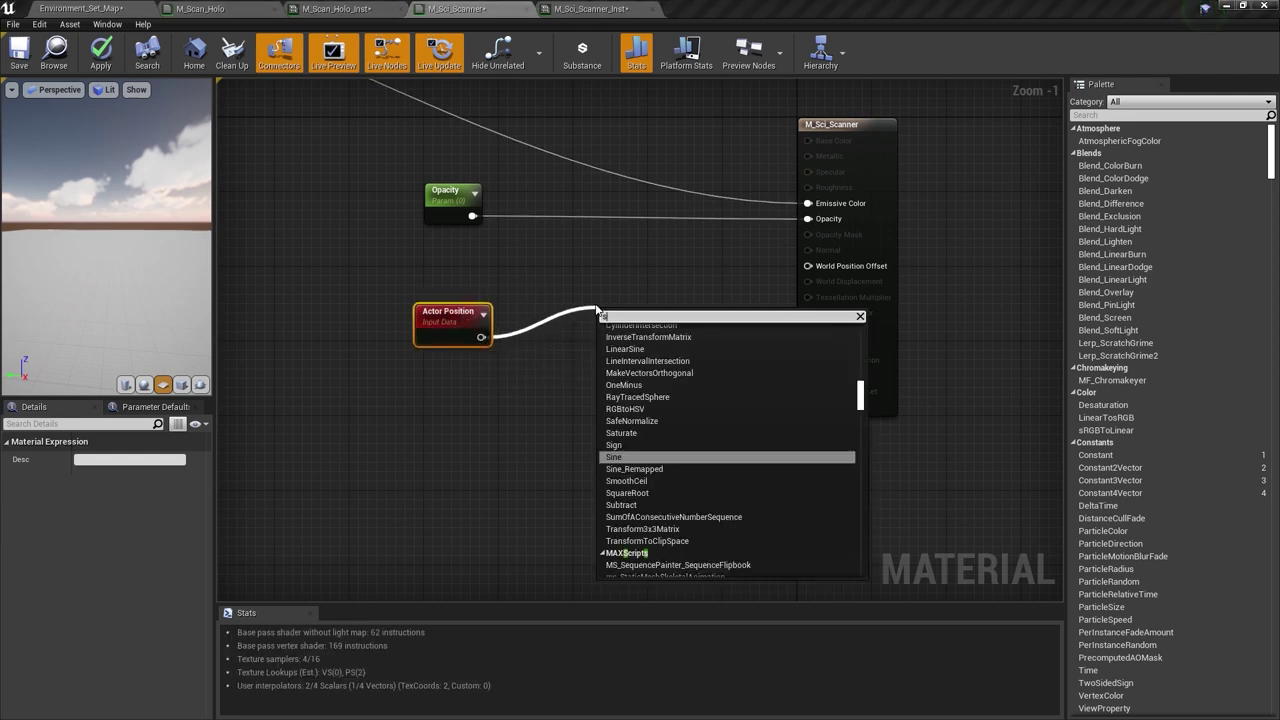
{"action": "type", "text": "sub"}
{"action": "key", "text": "Return"}
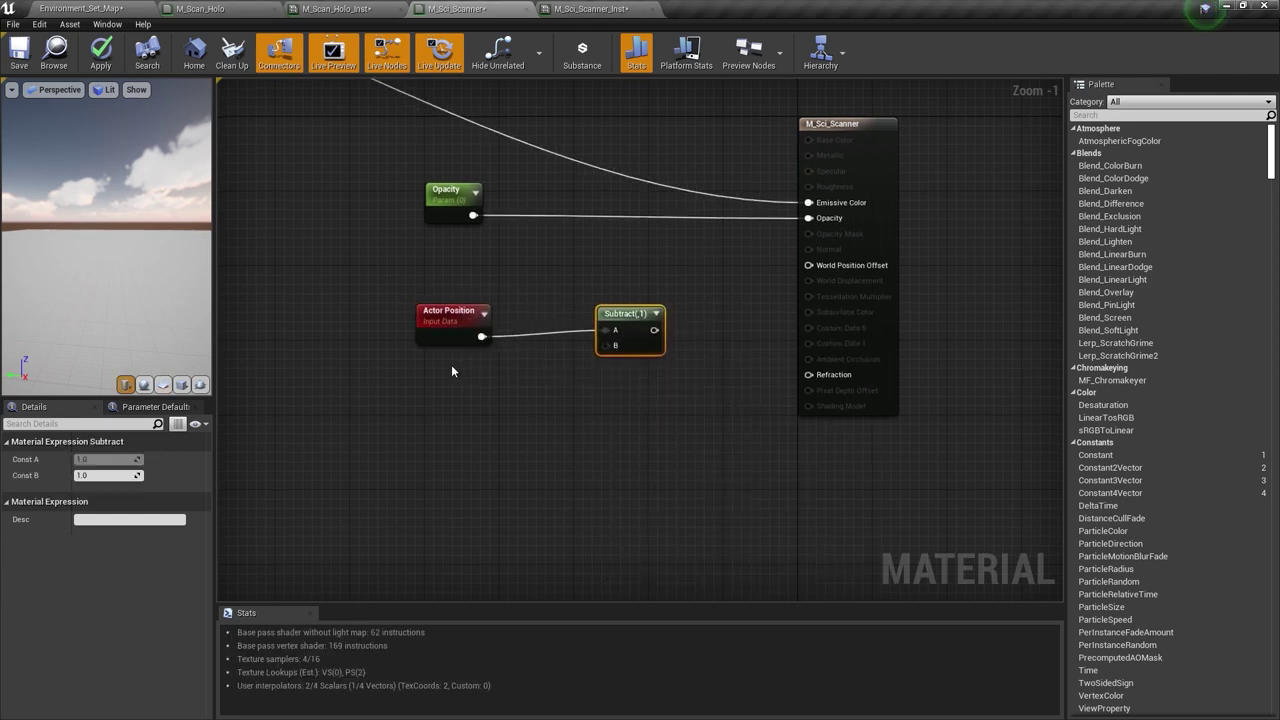
- Add an Absolute World Position node, connect it to Subtract's B input and connect Subtract to World Position Offset
{"action": "right_click", "coordinate": [455, 392]}
{"action": "type", "text": "wor"}
{"action": "key", "text": "Return"}
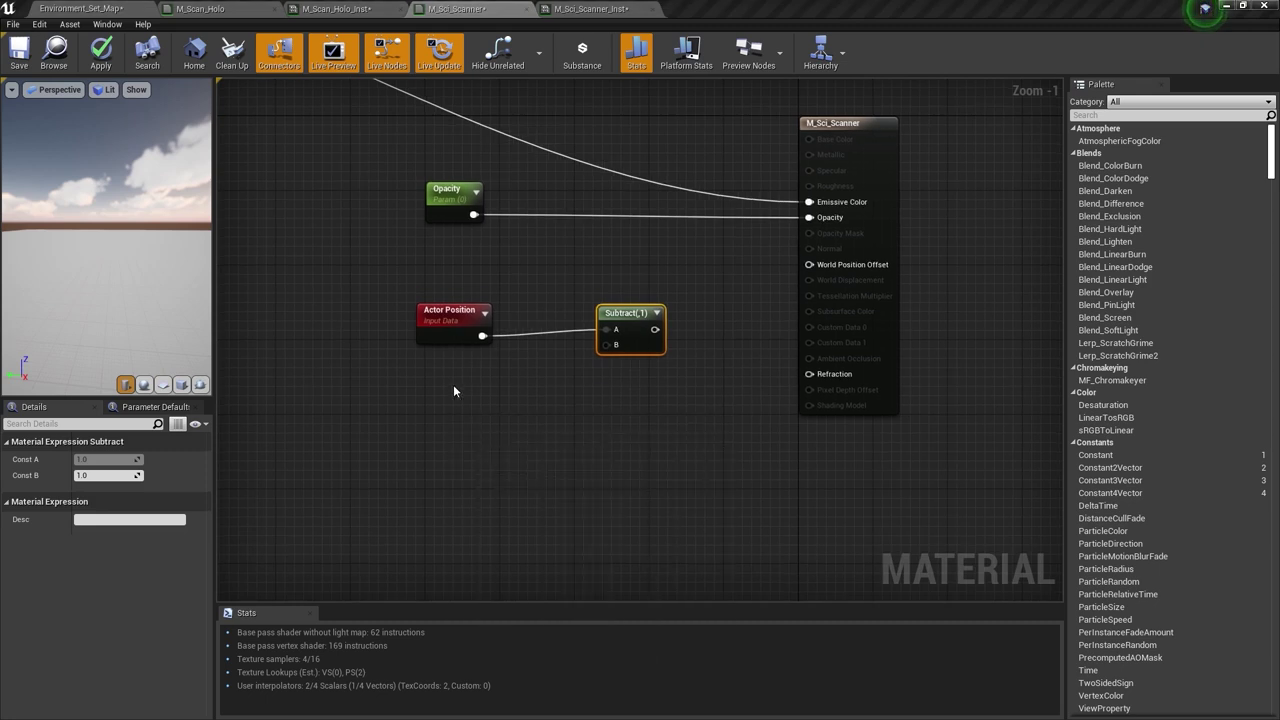
{"action": "left_click_drag", "start_coordinate": [524, 422], "coordinate": [621, 352]}
{"action": "left_click", "coordinate": [497, 401]}
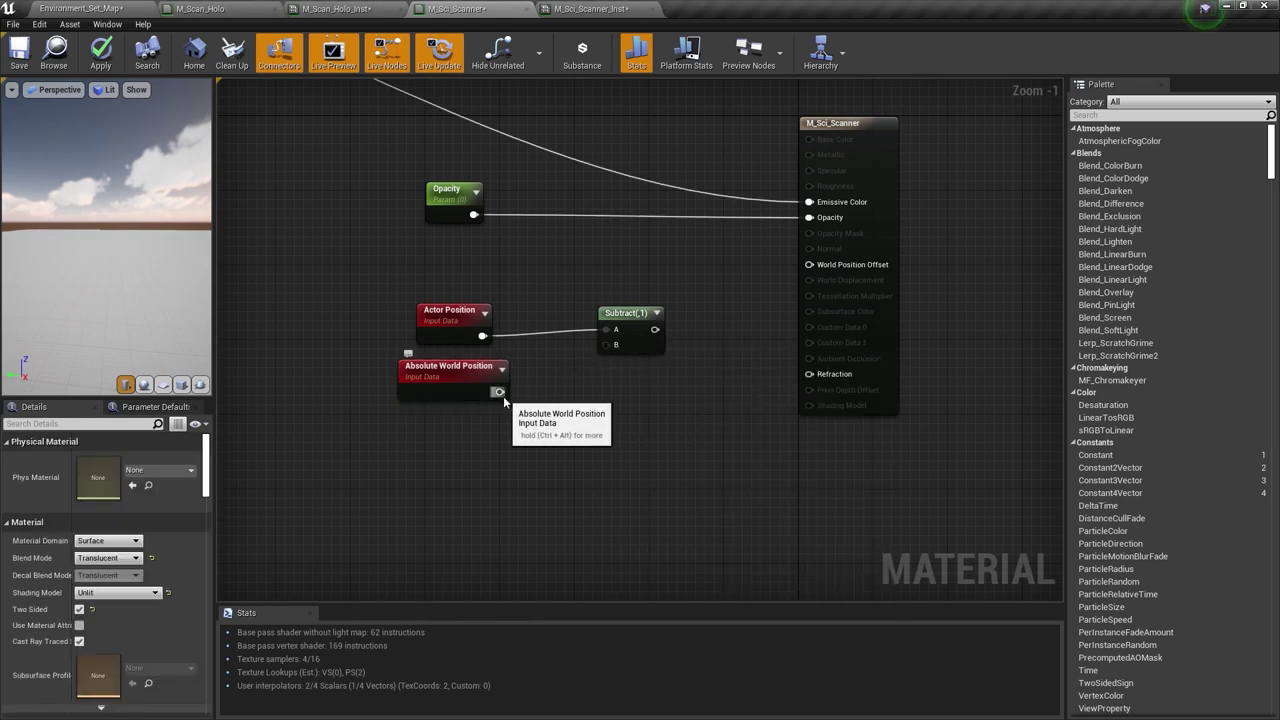
{"action": "left_click_drag", "start_coordinate": [500, 391], "coordinate": [608, 346]}
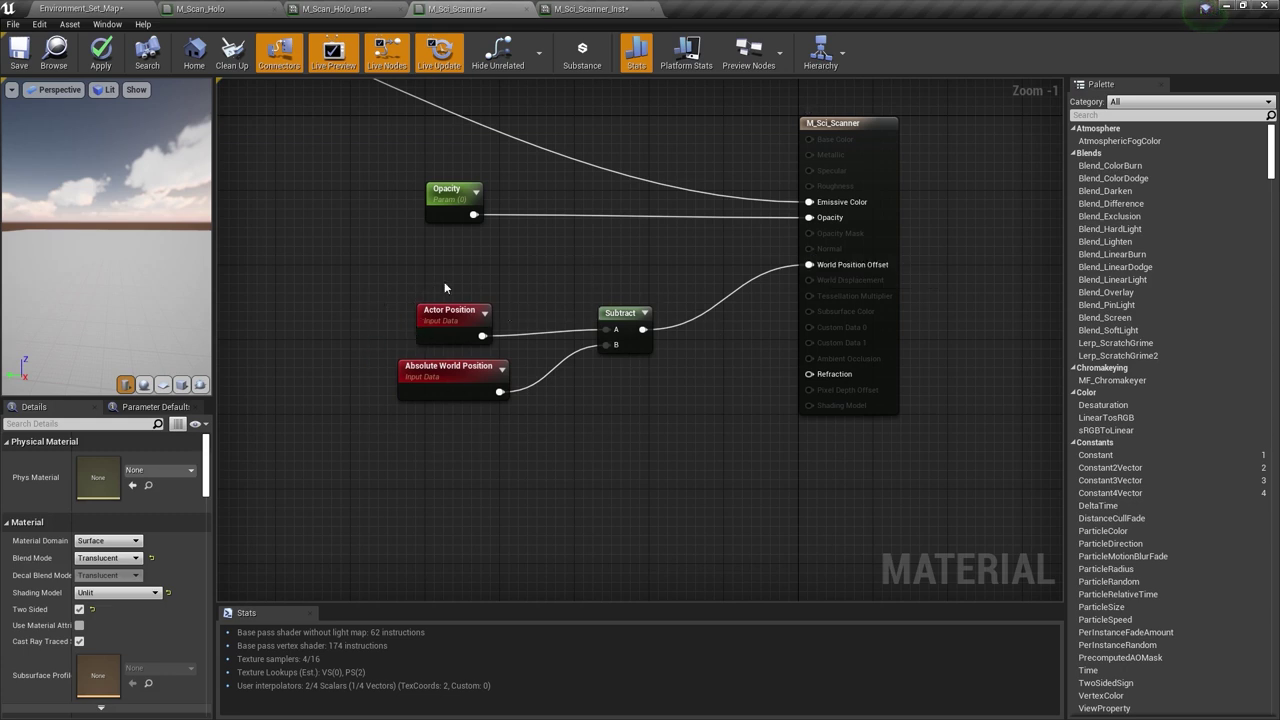
- Apply M_Sci_Scanner and switch the M_Sci_Scanner_Inst preview to a cylinder
{"action": "left_click", "coordinate": [108, 55]}
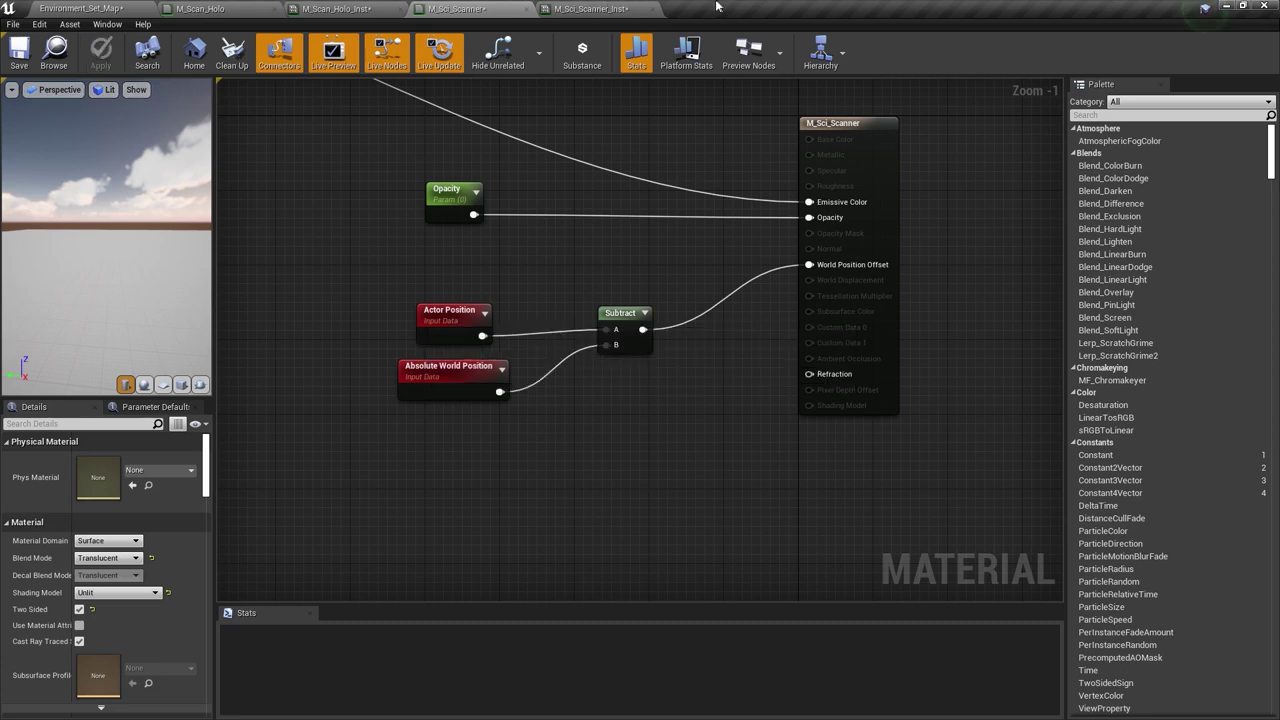
{"action": "left_click", "coordinate": [638, 8]}
{"action": "left_click", "coordinate": [1193, 707]}
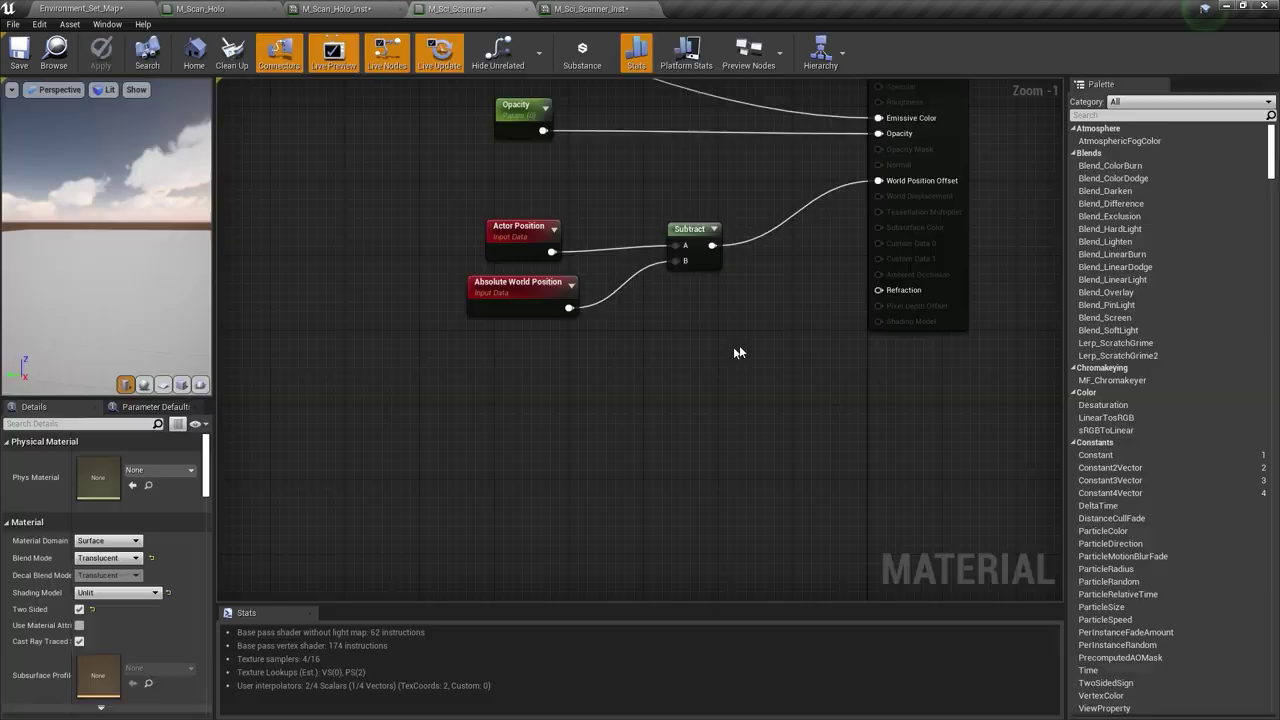
- Make room beside the position nodes and insert a Lerp, with Subtract into B and its output into World Position Offset
{"action": "left_click_drag", "start_coordinate": [738, 352], "coordinate": [480, 212]}
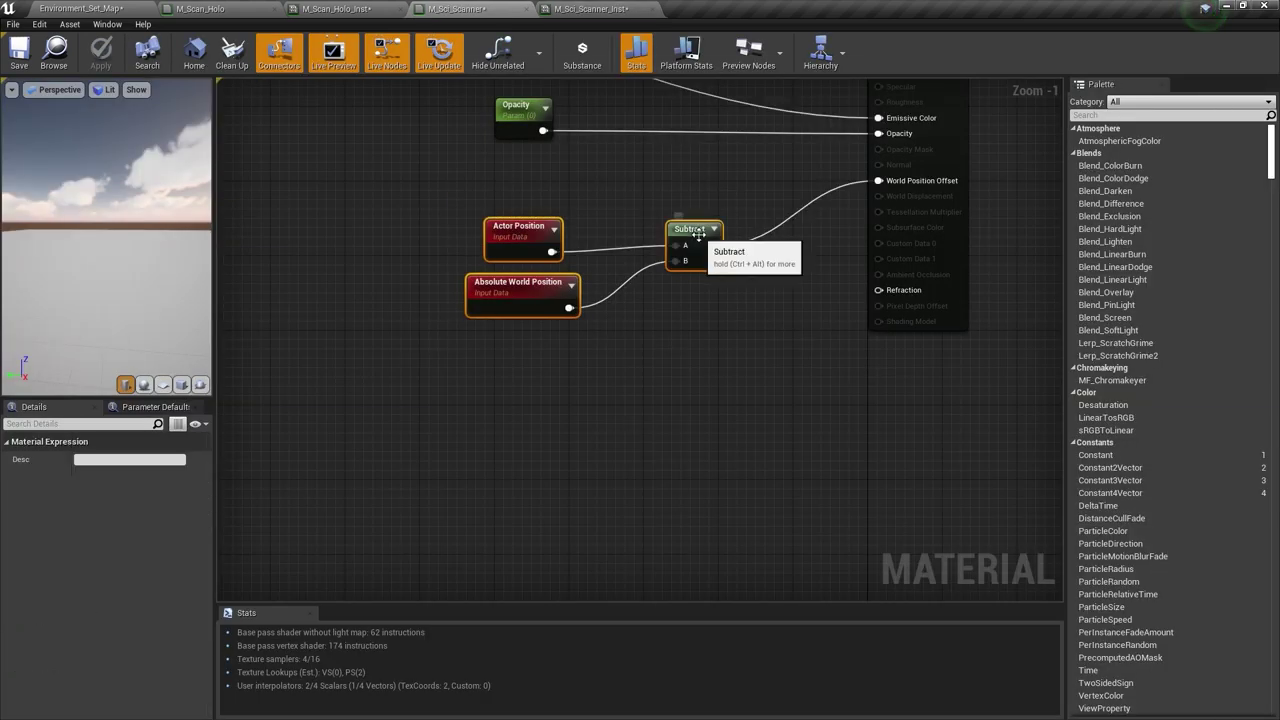
{"action": "left_click_drag", "start_coordinate": [693, 230], "coordinate": [623, 258]}
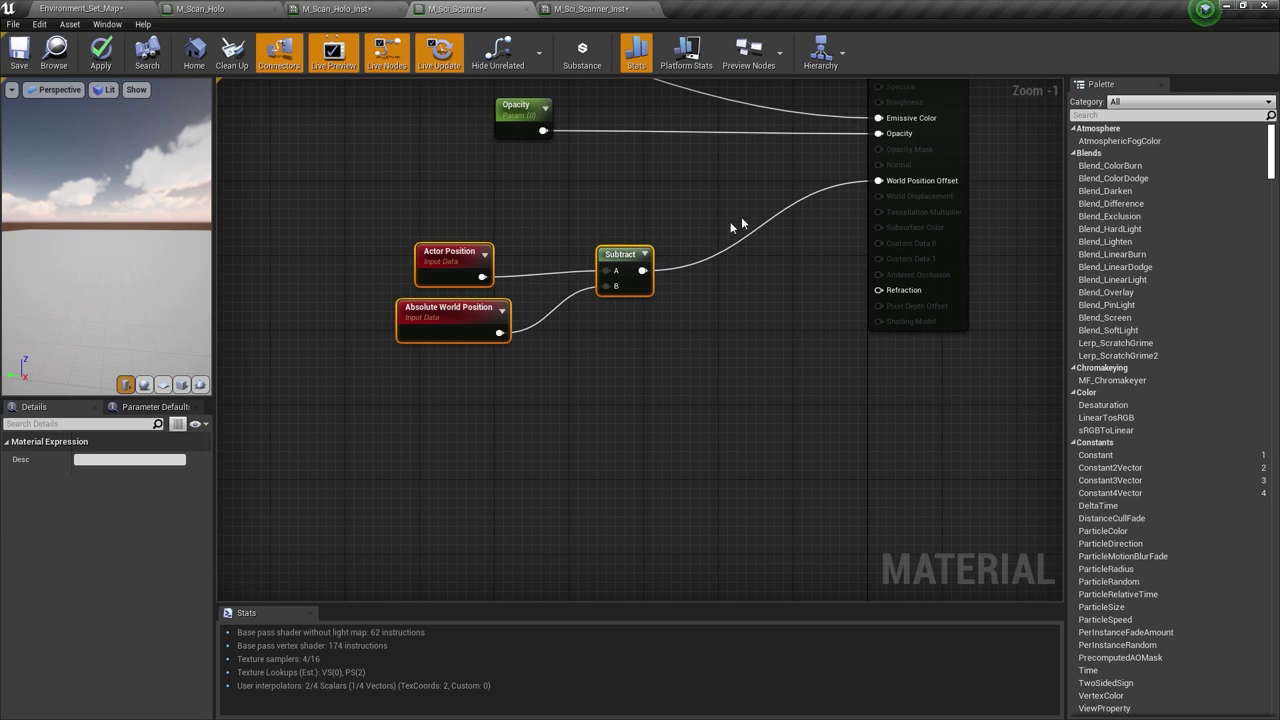
{"action": "left_click", "coordinate": [836, 160]}
{"action": "left_click", "coordinate": [676, 160]}
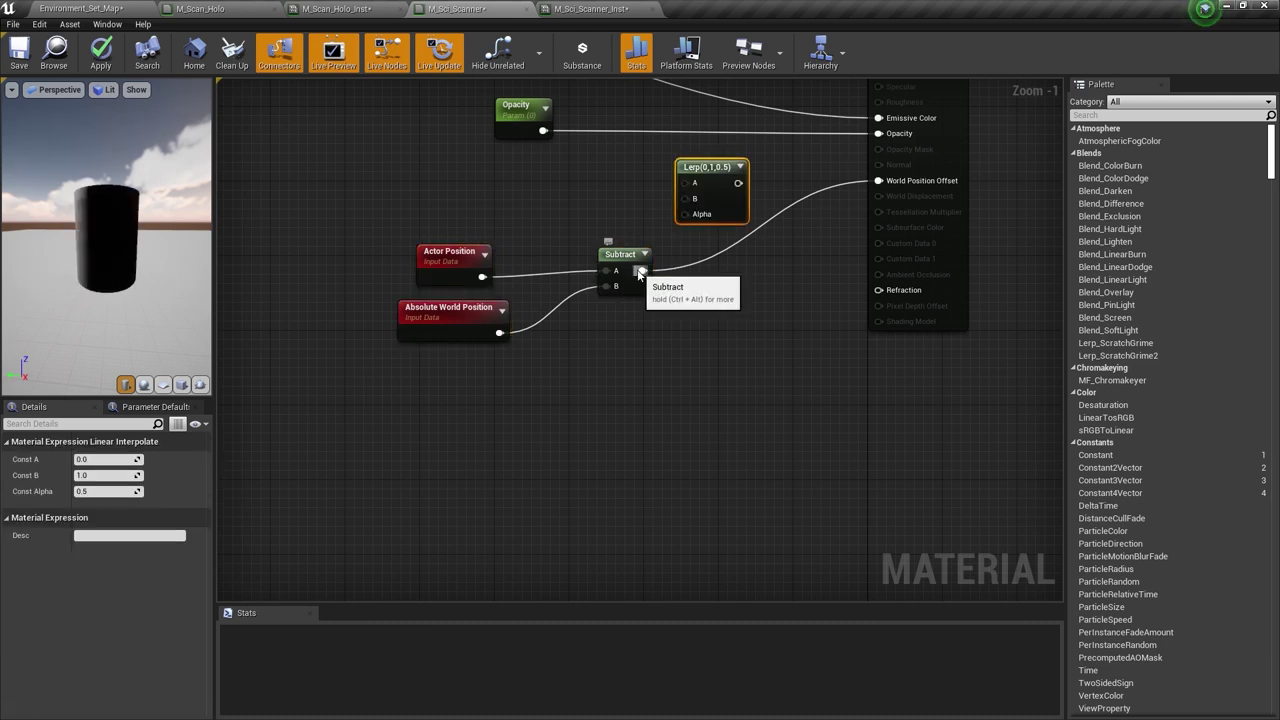
{"action": "left_click_drag", "start_coordinate": [640, 274], "coordinate": [696, 200]}
{"action": "left_click_drag", "start_coordinate": [704, 170], "coordinate": [906, 182]}
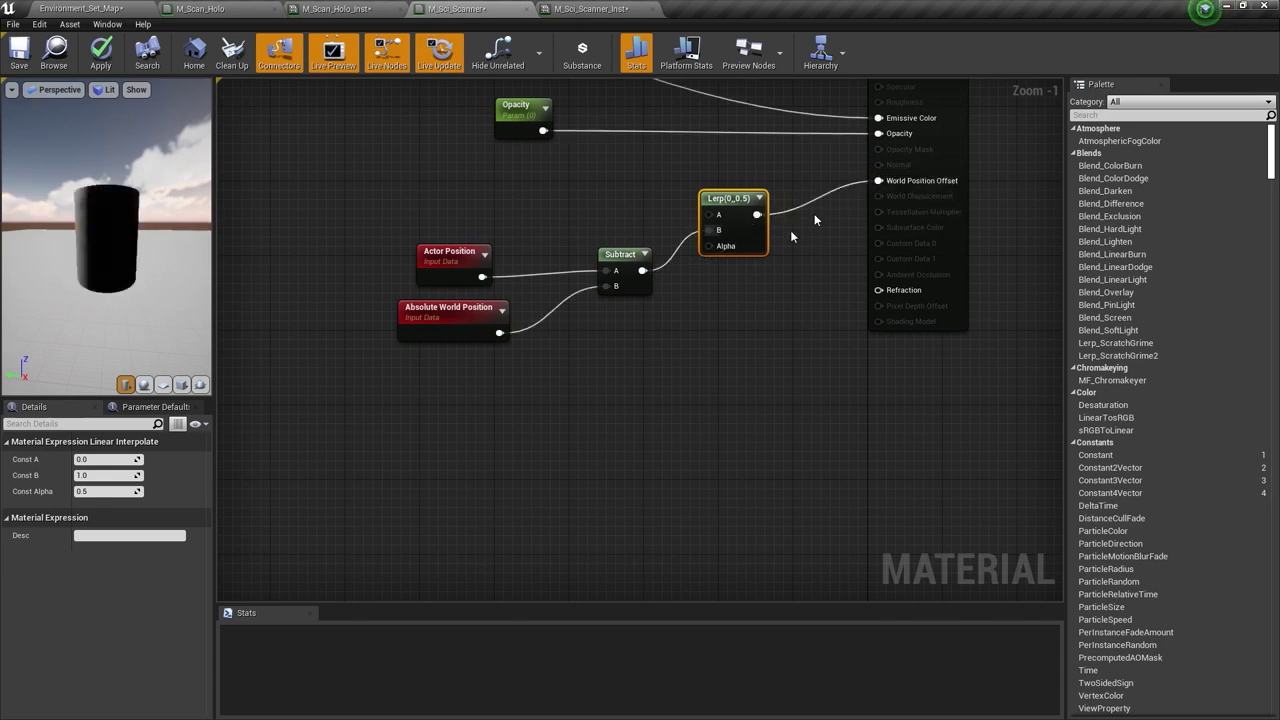
- Add a scalar parameter named Alpha with Slider Max 1, connect it to the Lerp's Alpha input and apply the material
{"action": "left_click", "coordinate": [508, 371]}
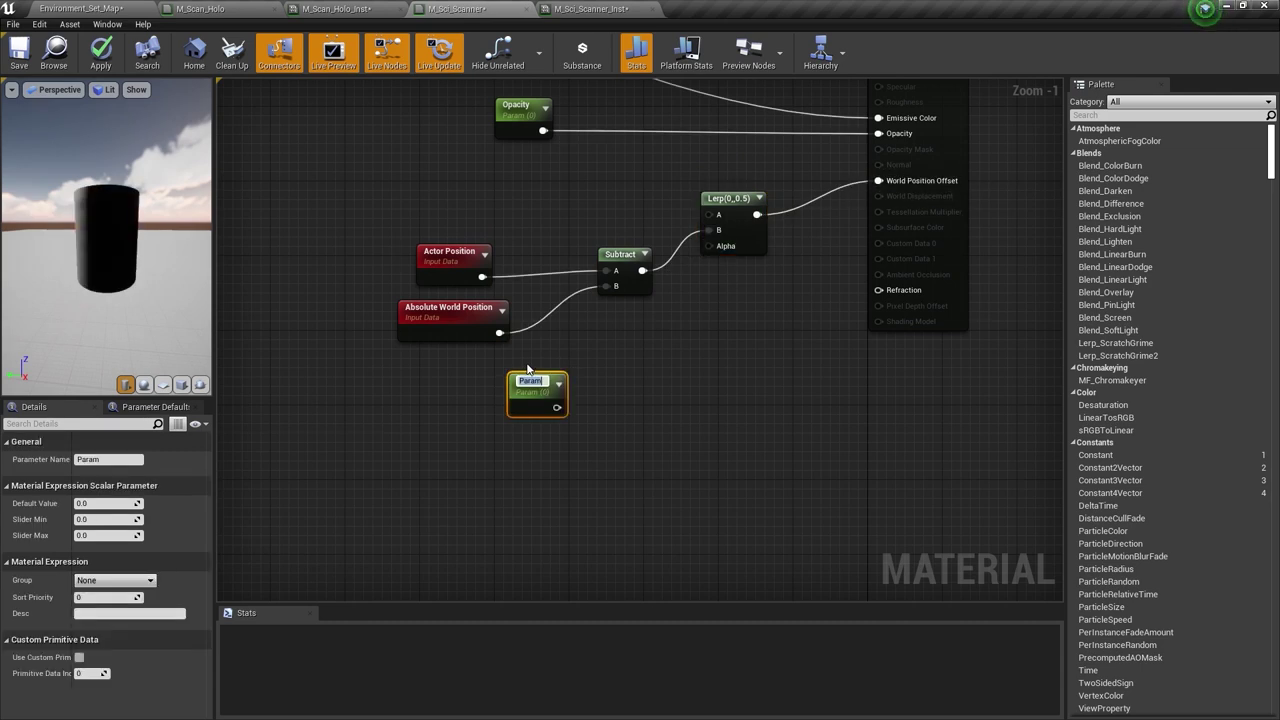
{"action": "type", "text": "Alpha"}
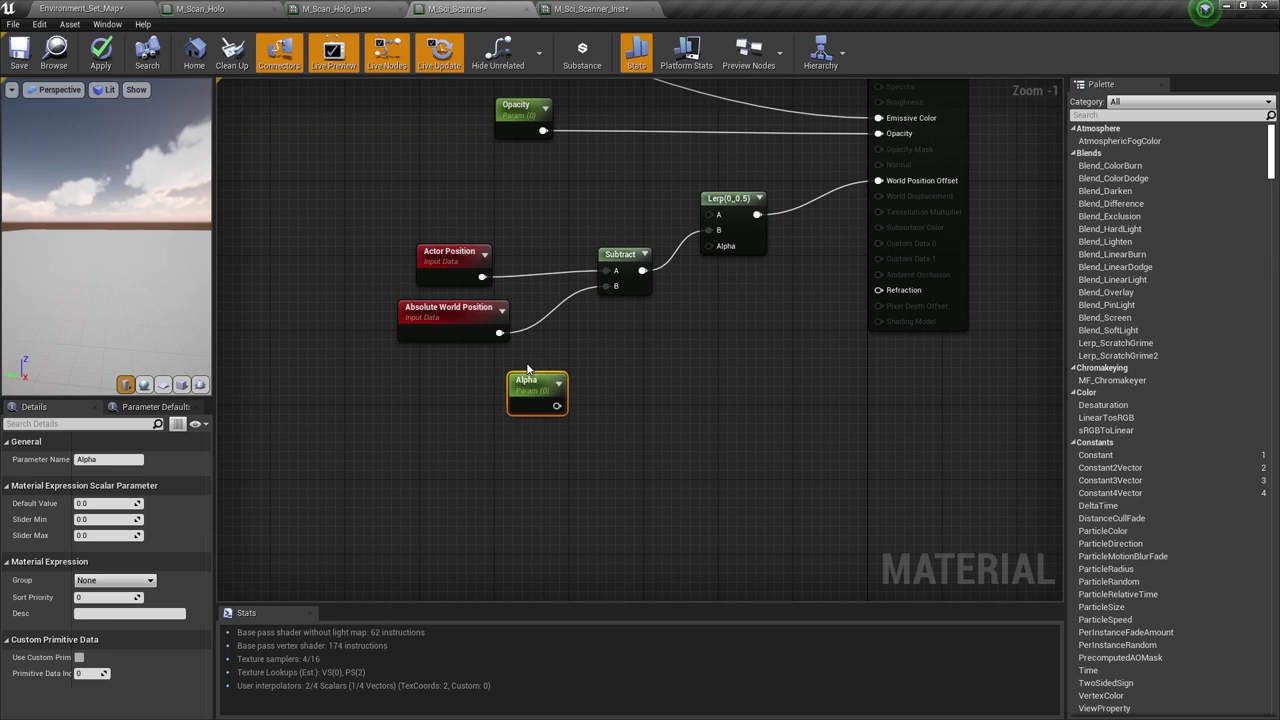
{"action": "left_click_drag", "start_coordinate": [557, 405], "coordinate": [729, 251]}
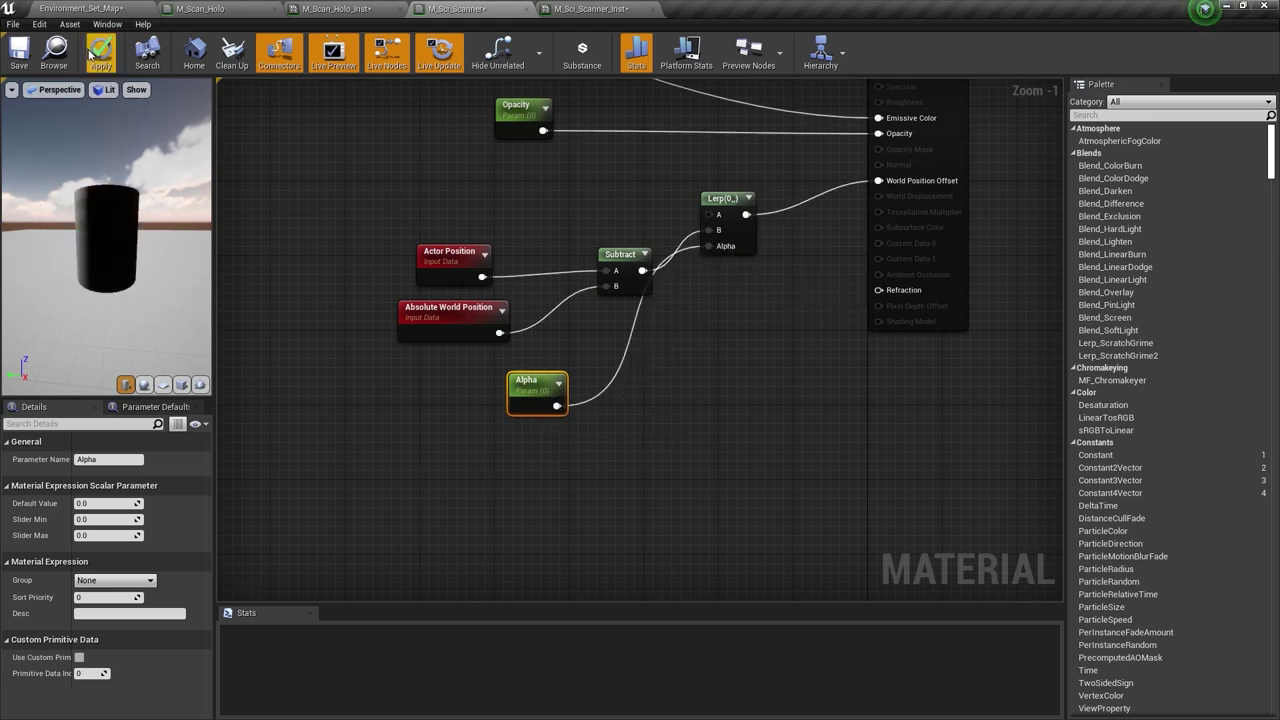
{"action": "left_click", "coordinate": [105, 535]}
{"action": "type", "text": "1"}
{"action": "key", "text": "Return"}
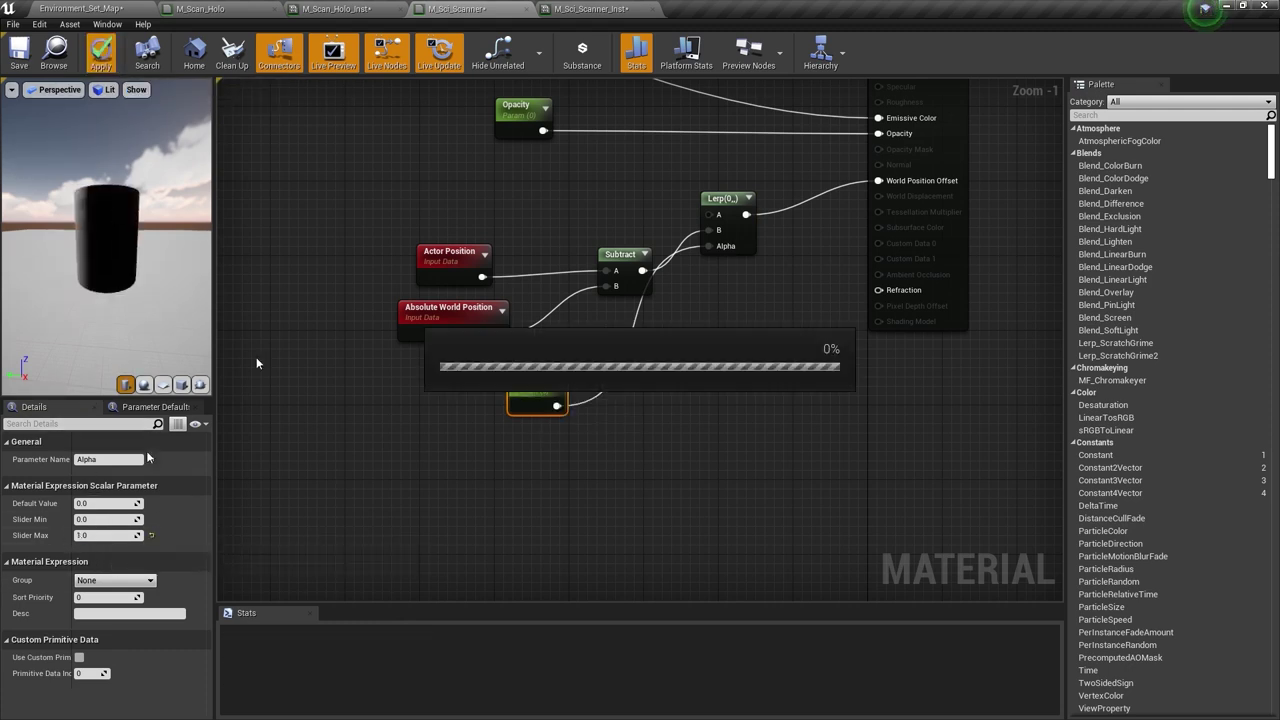
- Enable the Alpha parameter in M_Sci_Scanner_Inst and raise it to 1.0, checking the effect on the preview cylinder
{"action": "left_click", "coordinate": [630, 9]}
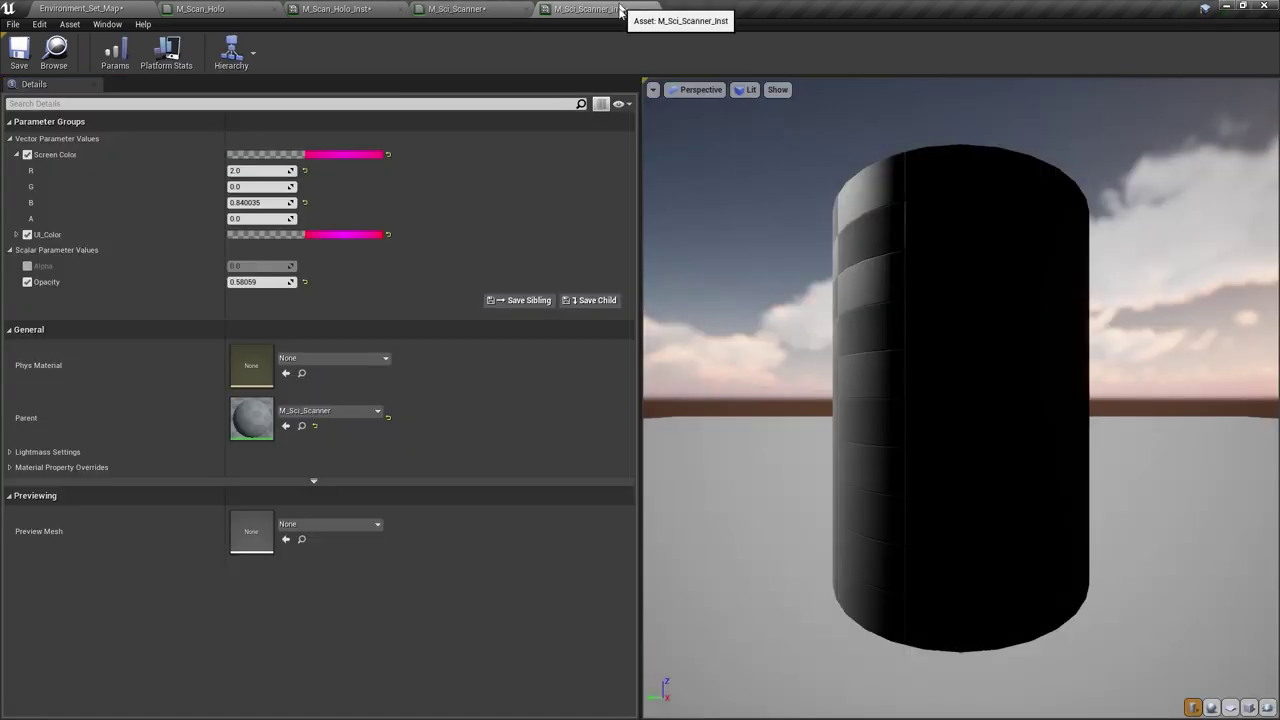
{"action": "left_click", "coordinate": [27, 266]}
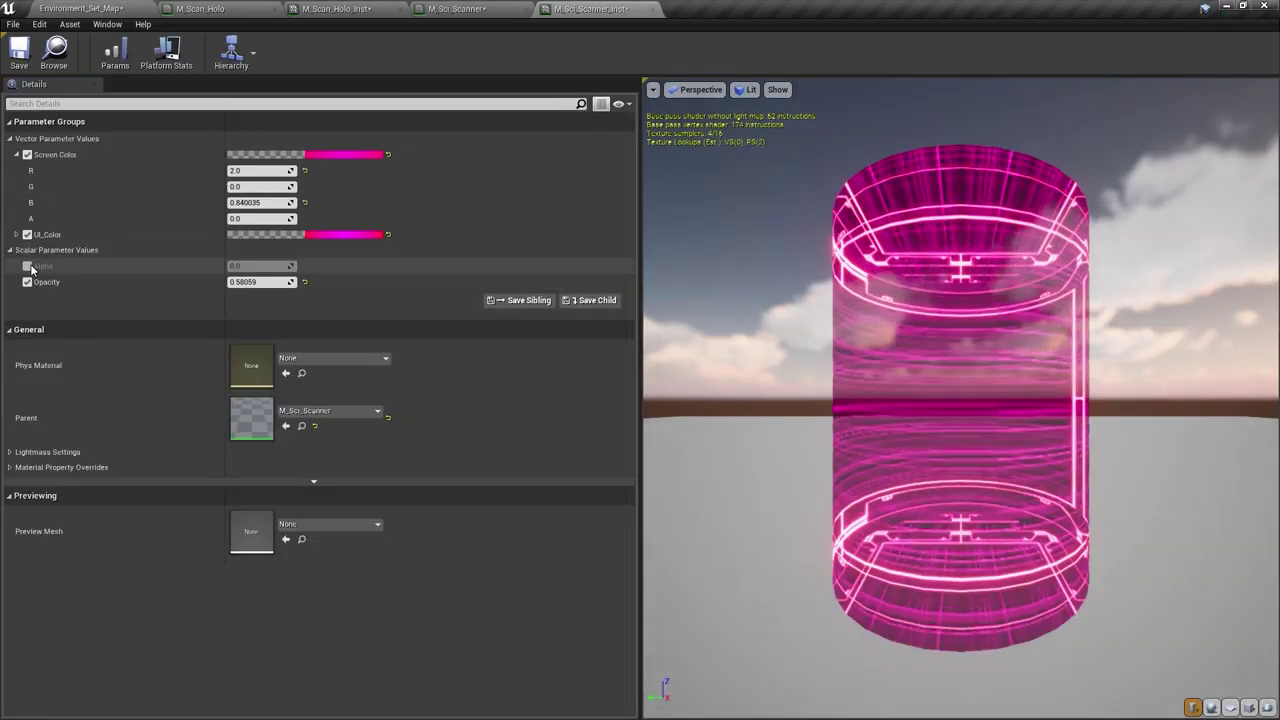
{"action": "left_click_drag", "start_coordinate": [840, 330], "coordinate": [910, 355]}
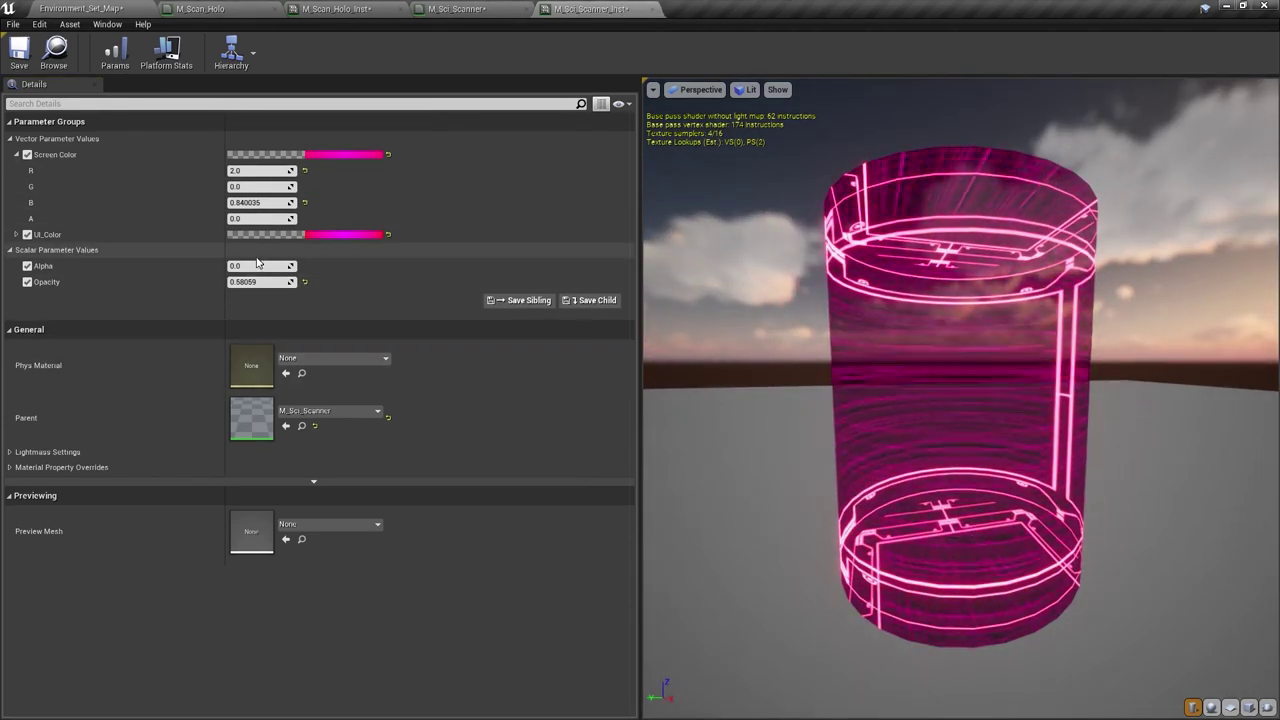
{"action": "left_click_drag", "start_coordinate": [257, 266], "coordinate": [300, 266]}
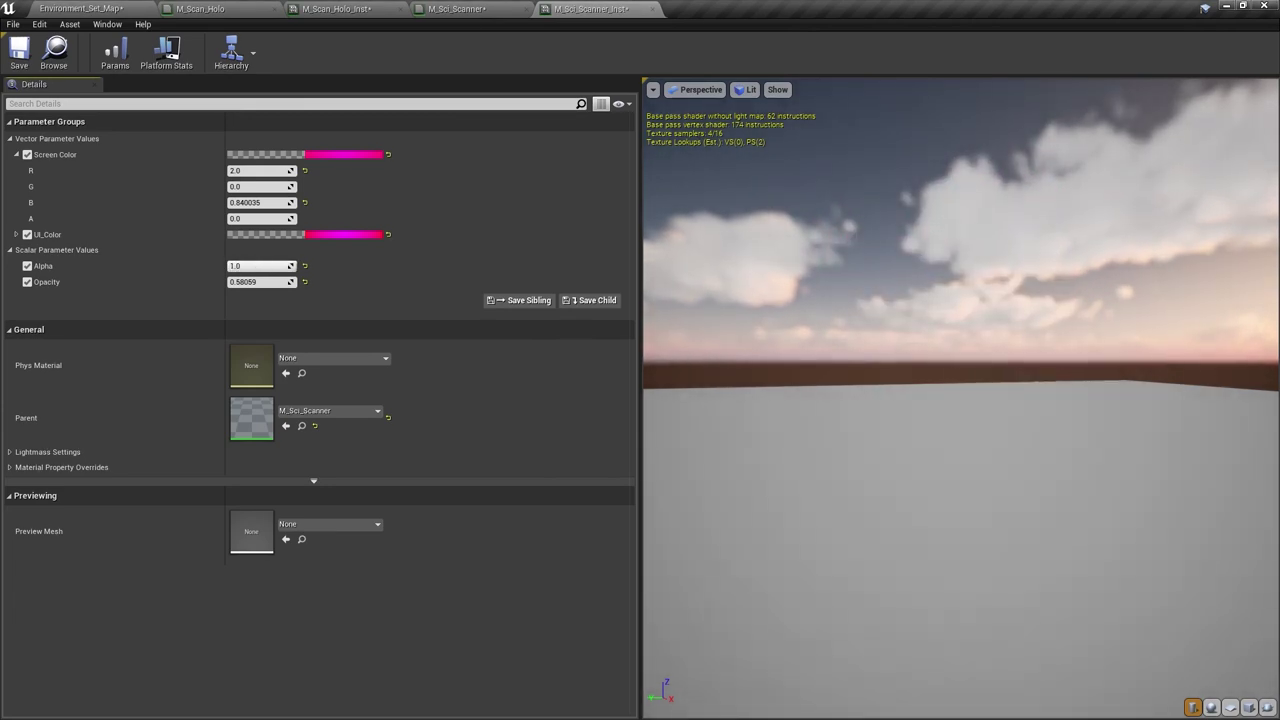
- Play the Environment_Set_Map level in a new window and check how the scanner plane looks beside the character
{"action": "left_click", "coordinate": [480, 8]}
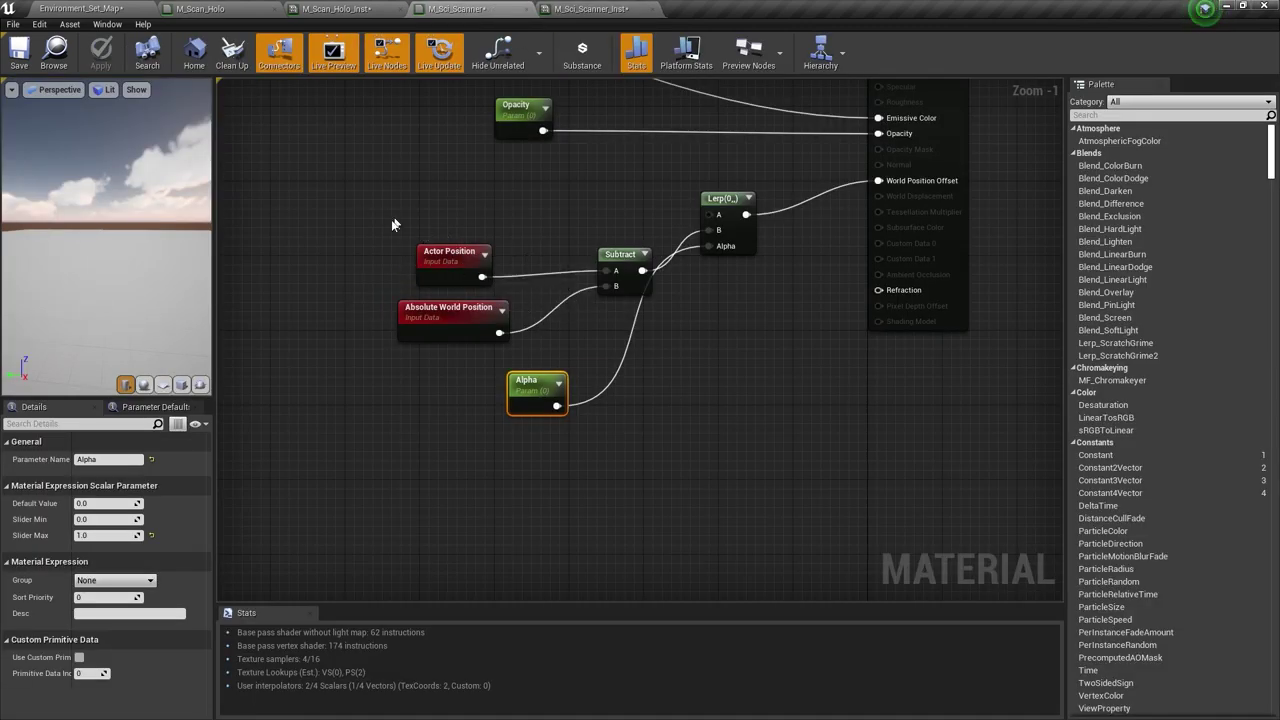
{"action": "left_click", "coordinate": [140, 8]}
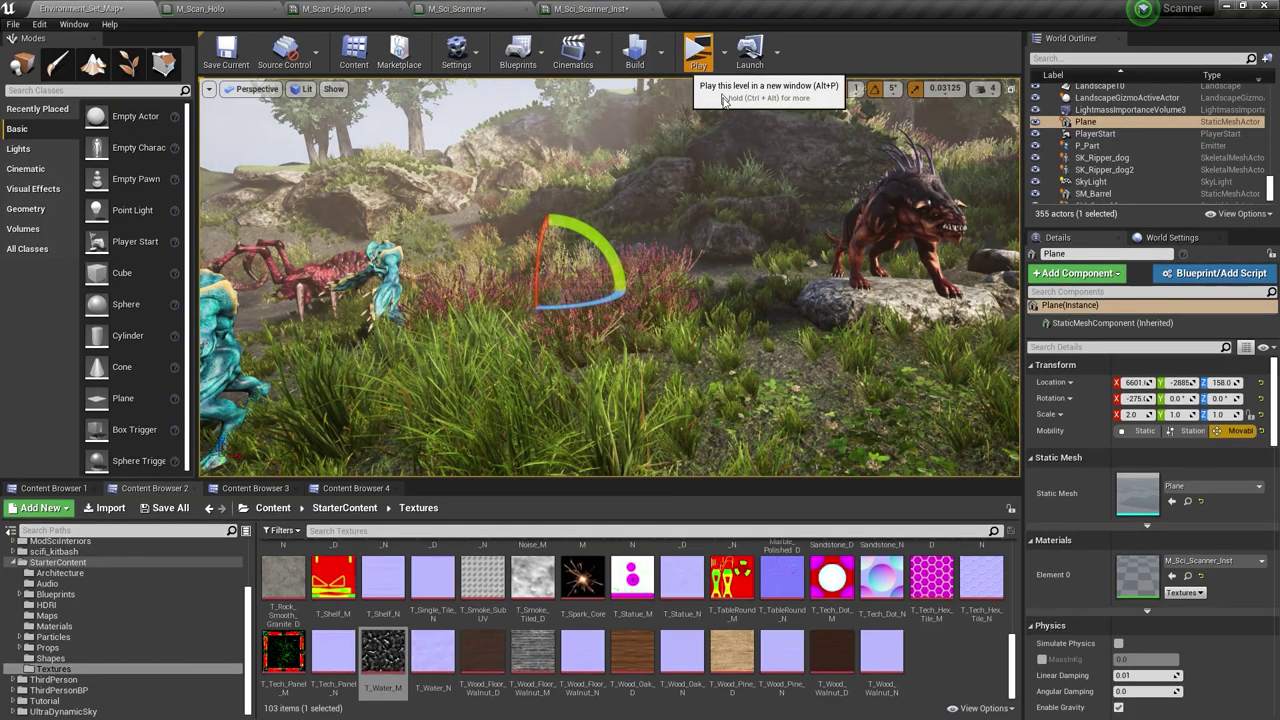
{"action": "key", "text": "alt+p"}
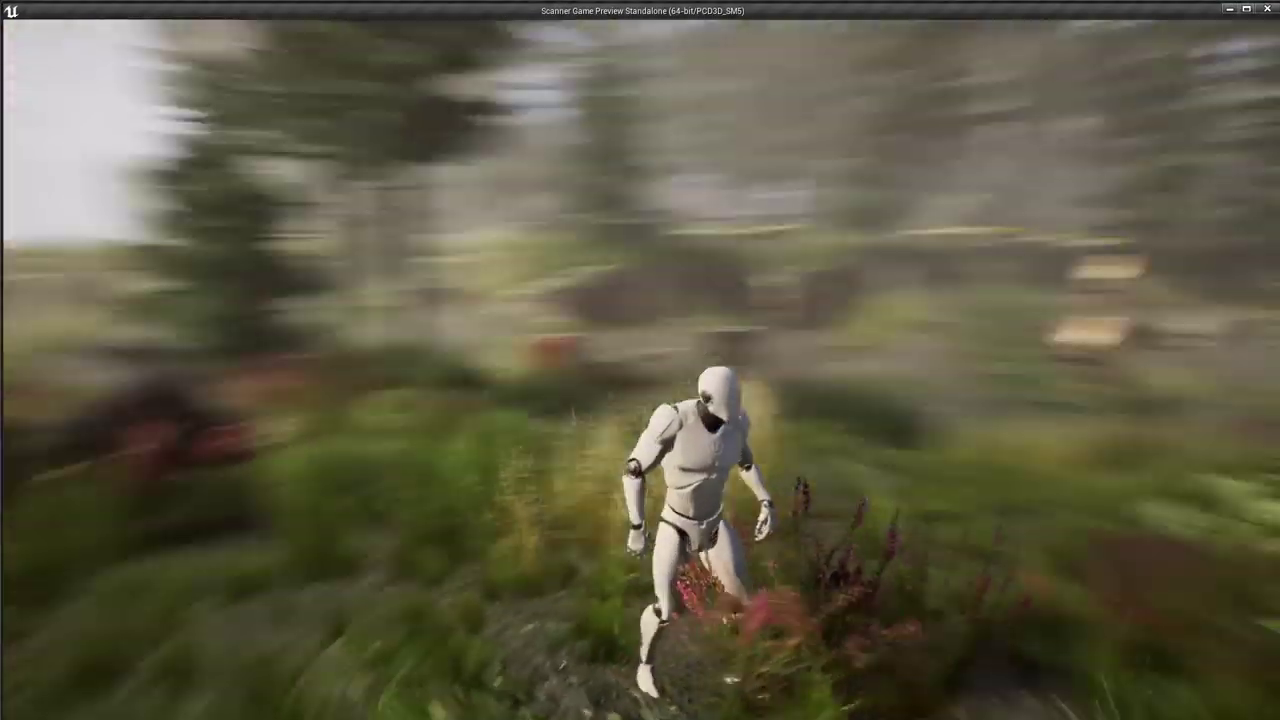
{"action": "key", "text": "f"}
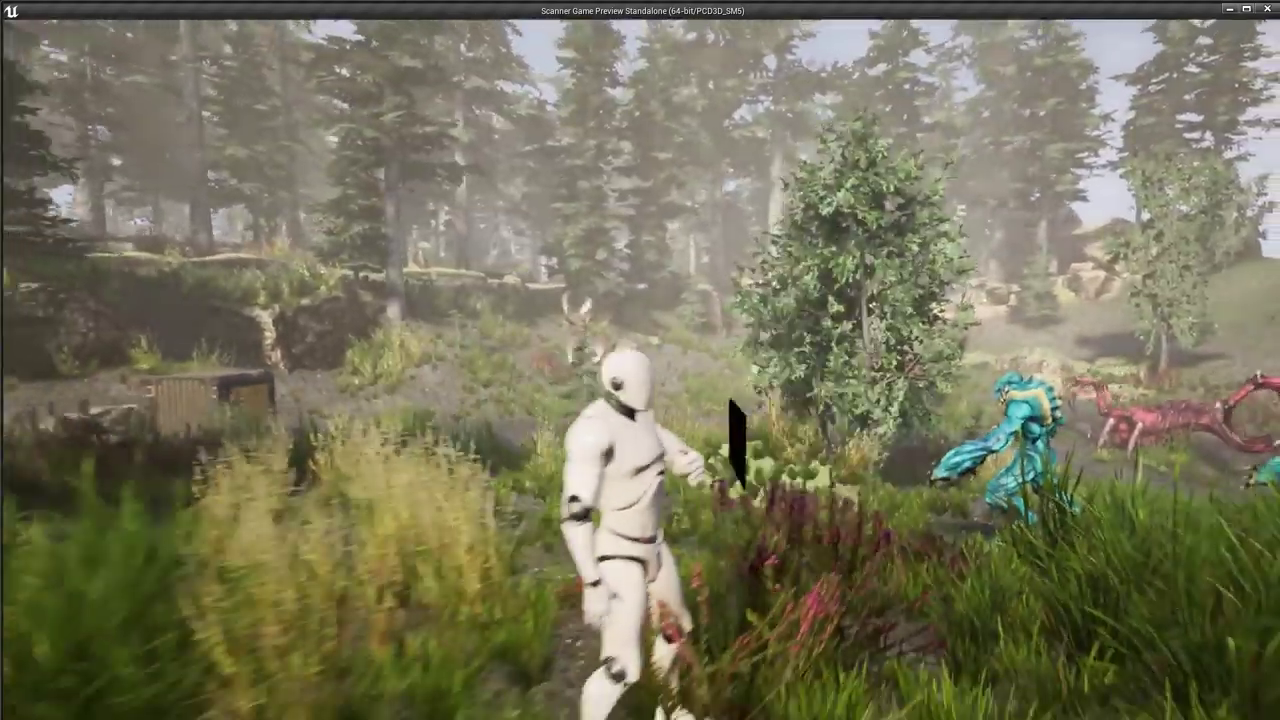
{"action": "key", "text": "f"}
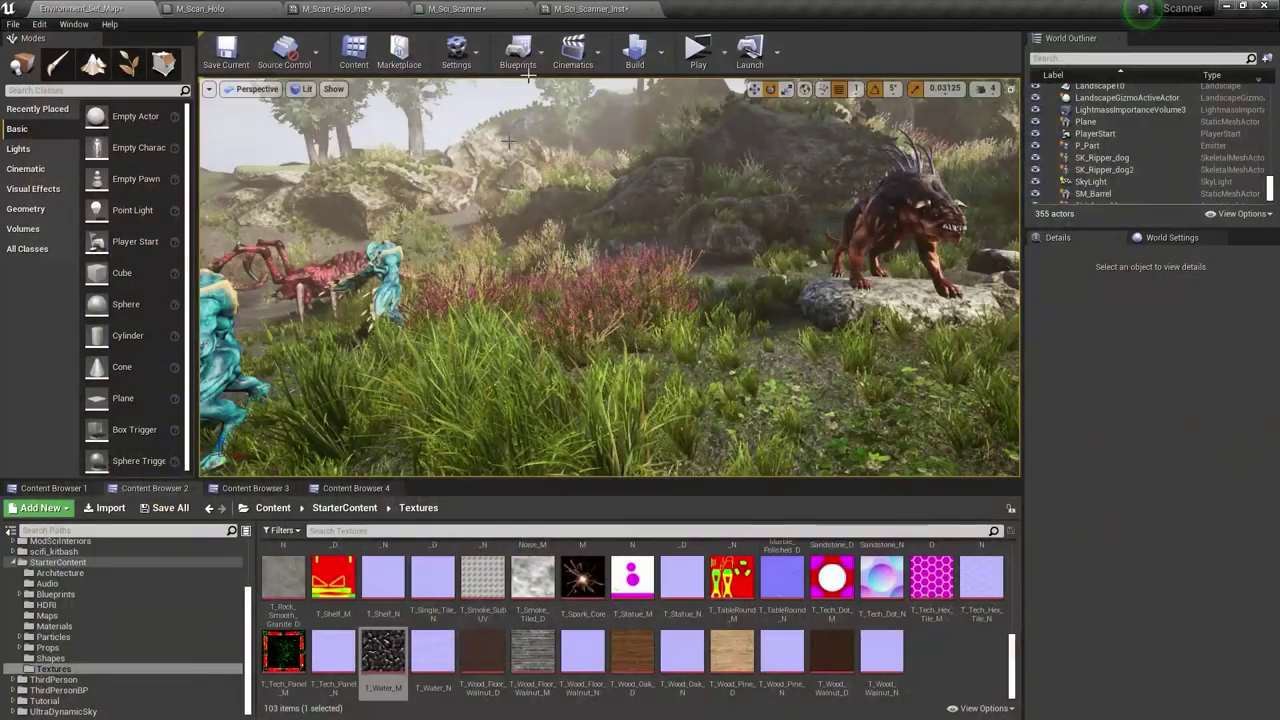
- In the M_Sci_Scanner graph, shift the Actor Position, Absolute World Position and Subtract nodes away from the Lerp
{"action": "left_click", "coordinate": [455, 8]}
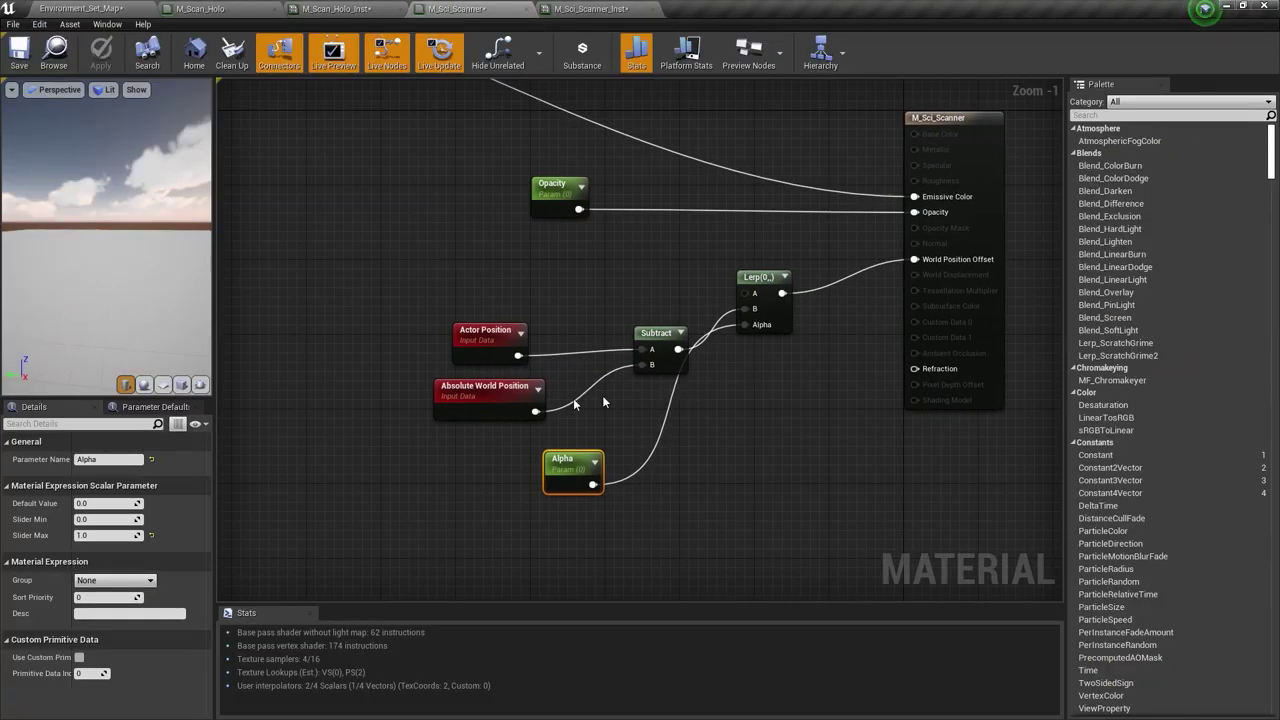
{"action": "left_click_drag", "start_coordinate": [423, 316], "coordinate": [634, 418]}
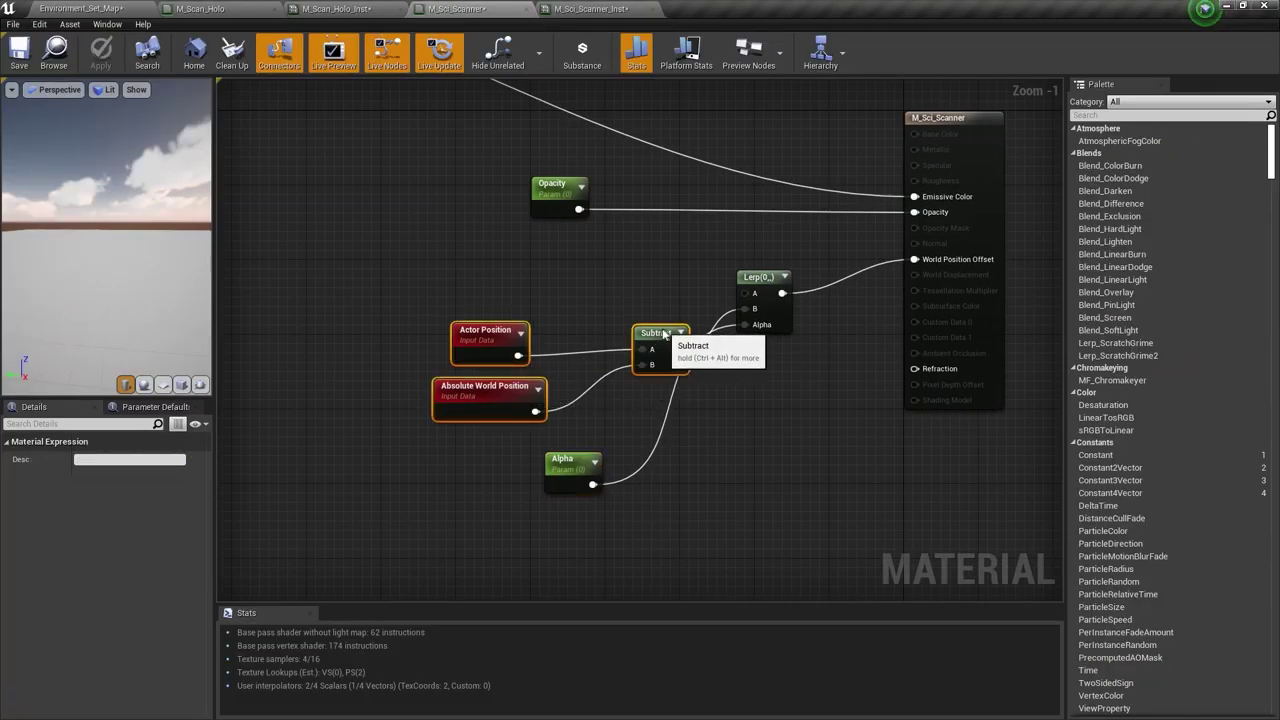
{"action": "left_click_drag", "start_coordinate": [665, 340], "coordinate": [627, 312]}
- Wrap the position, Subtract, Alpha and Lerp nodes in a comment titled Animation and move it further below the Opacity parameter
{"action": "left_click_drag", "start_coordinate": [798, 501], "coordinate": [343, 264]}
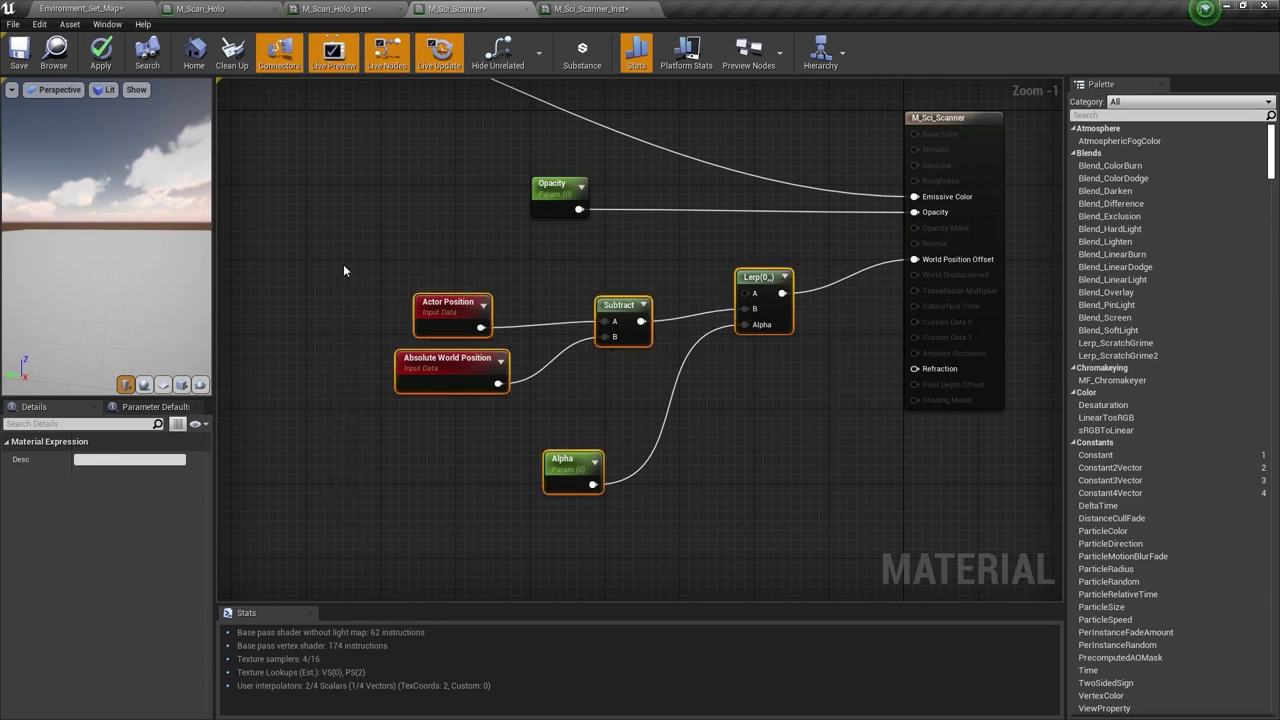
{"action": "key", "text": "c"}
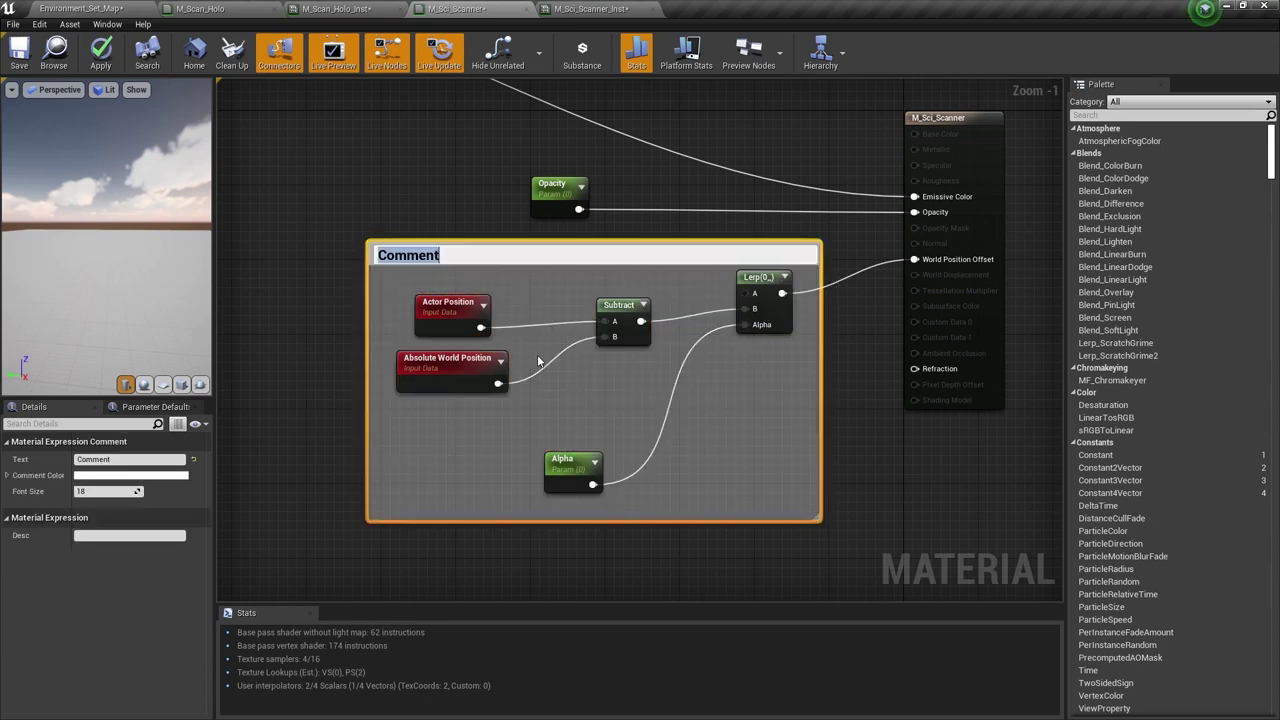
{"action": "type", "text": "Animati"}
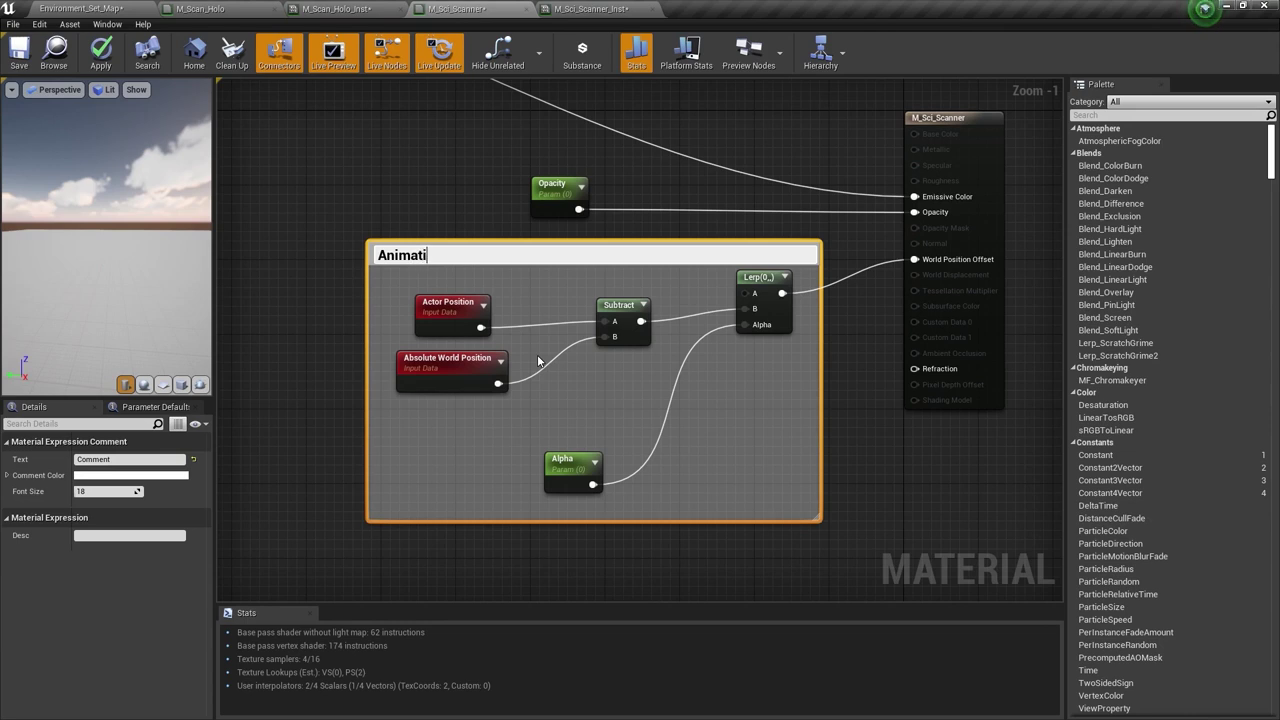
{"action": "type", "text": "on"}
{"action": "key", "text": "Return"}
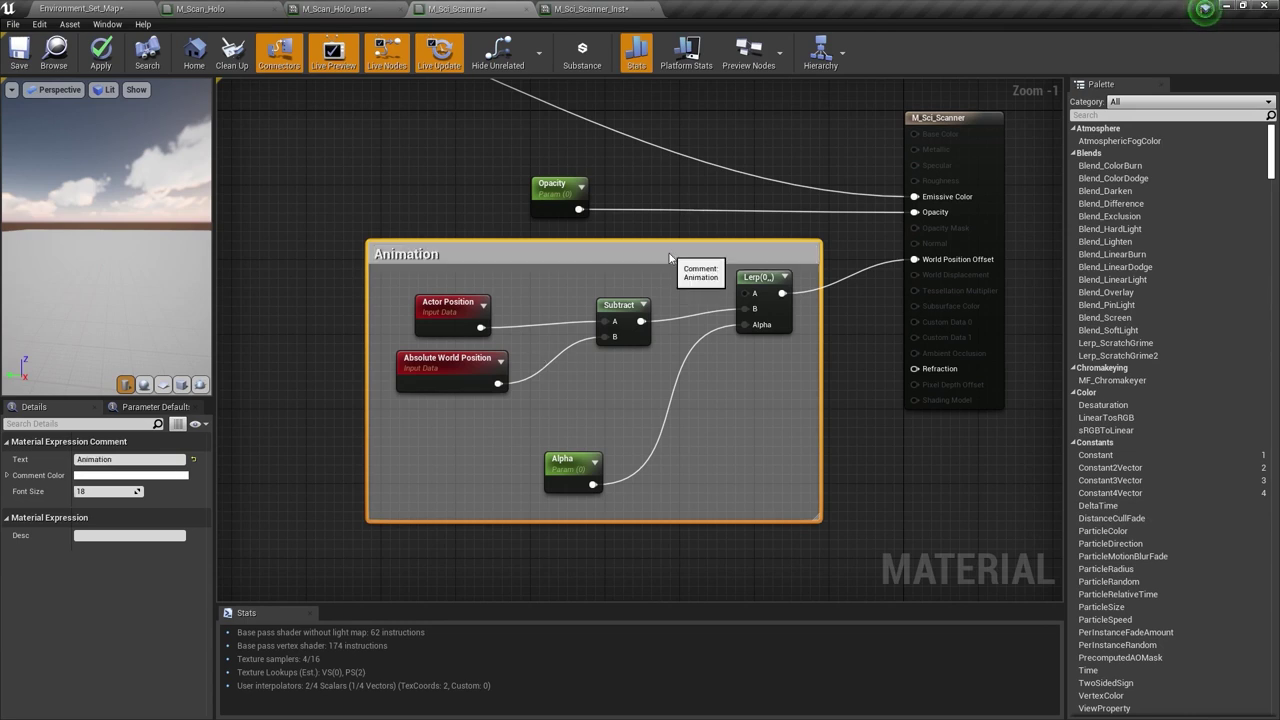
{"action": "left_click_drag", "start_coordinate": [665, 248], "coordinate": [633, 473]}
- Add a SceneTexture node in the empty area above the Animation comment and set its Scene Texture Id to CustomDepth
{"action": "right_click_drag", "start_coordinate": [629, 460], "coordinate": [643, 303]}
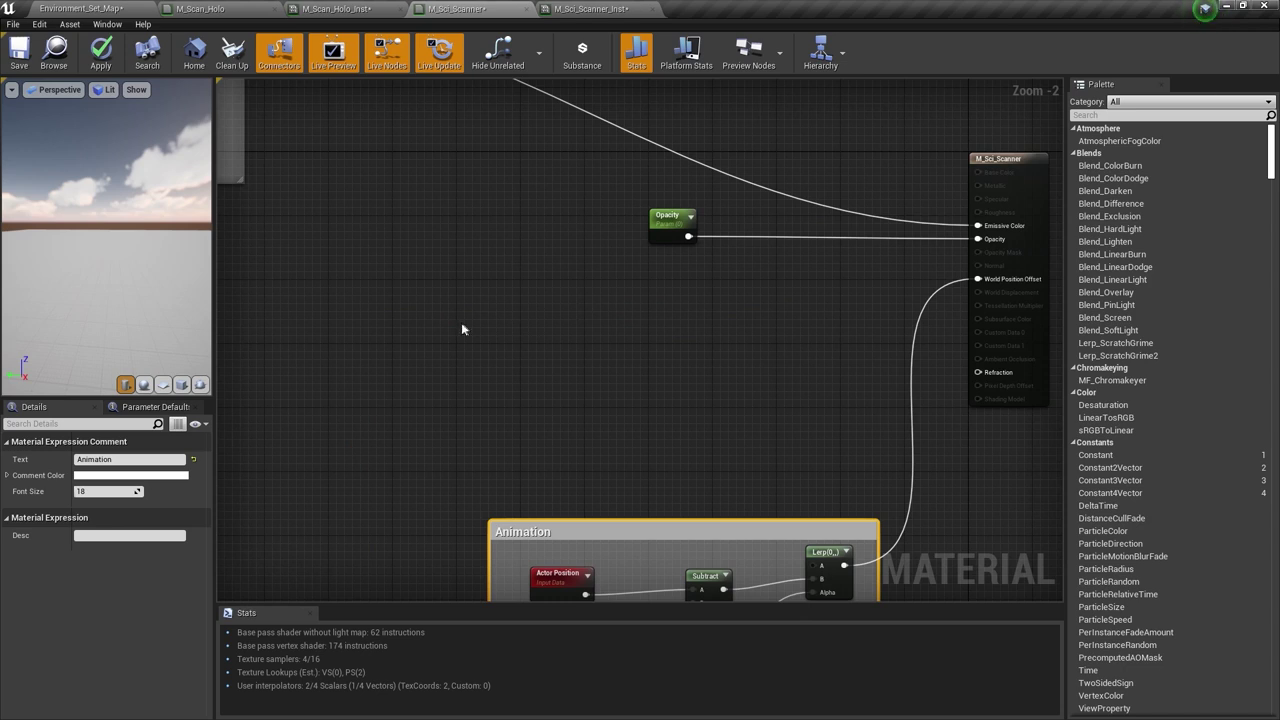
{"action": "right_click_drag", "start_coordinate": [449, 331], "coordinate": [489, 320]}
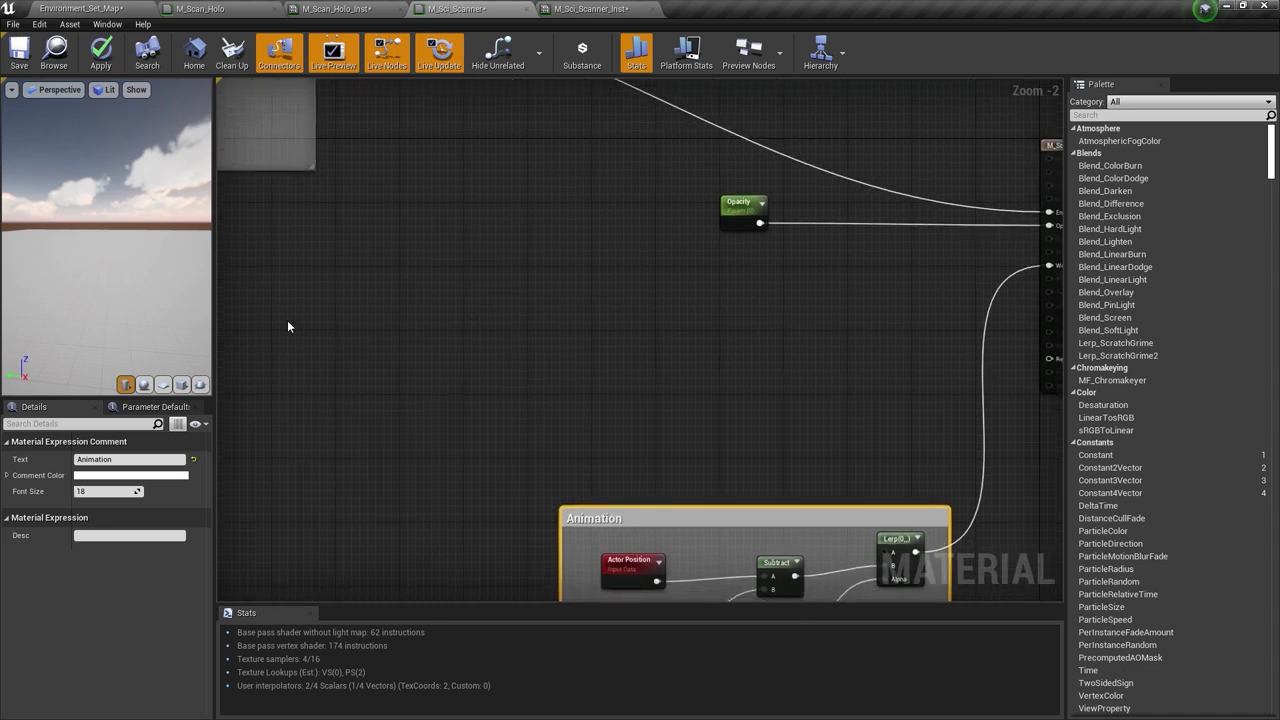
{"action": "right_click", "coordinate": [298, 320]}
{"action": "scroll", "coordinate": [298, 320], "scroll_direction": "down", "scroll_amount": 10}
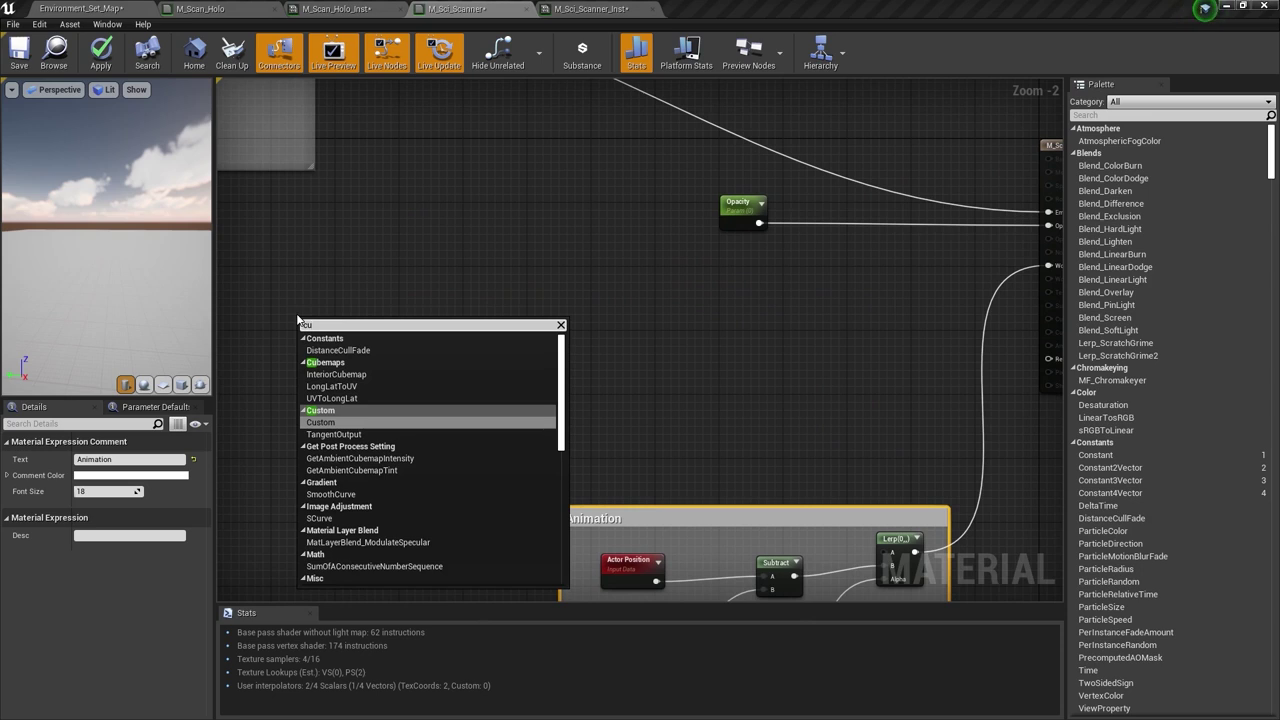
{"action": "type", "text": "sc"}
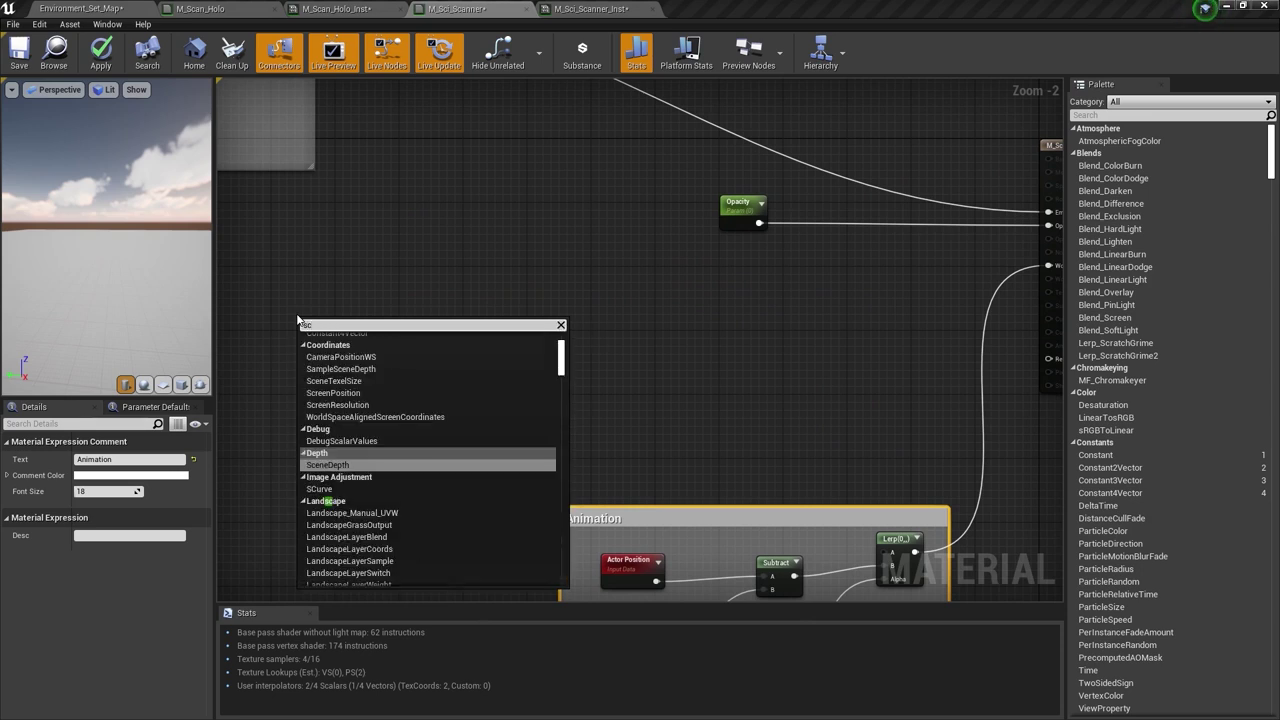
{"action": "type", "text": "ene"}
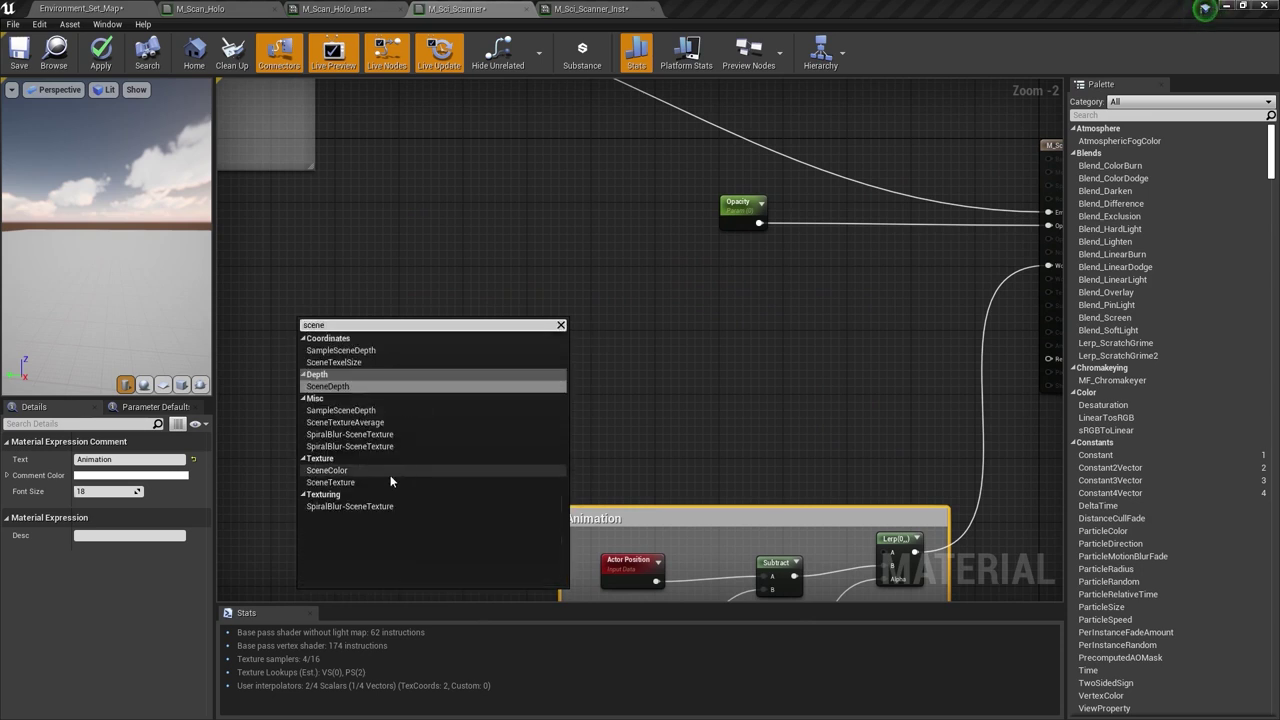
{"action": "left_click", "coordinate": [394, 480]}
{"action": "right_click_drag", "start_coordinate": [380, 268], "coordinate": [520, 188]}
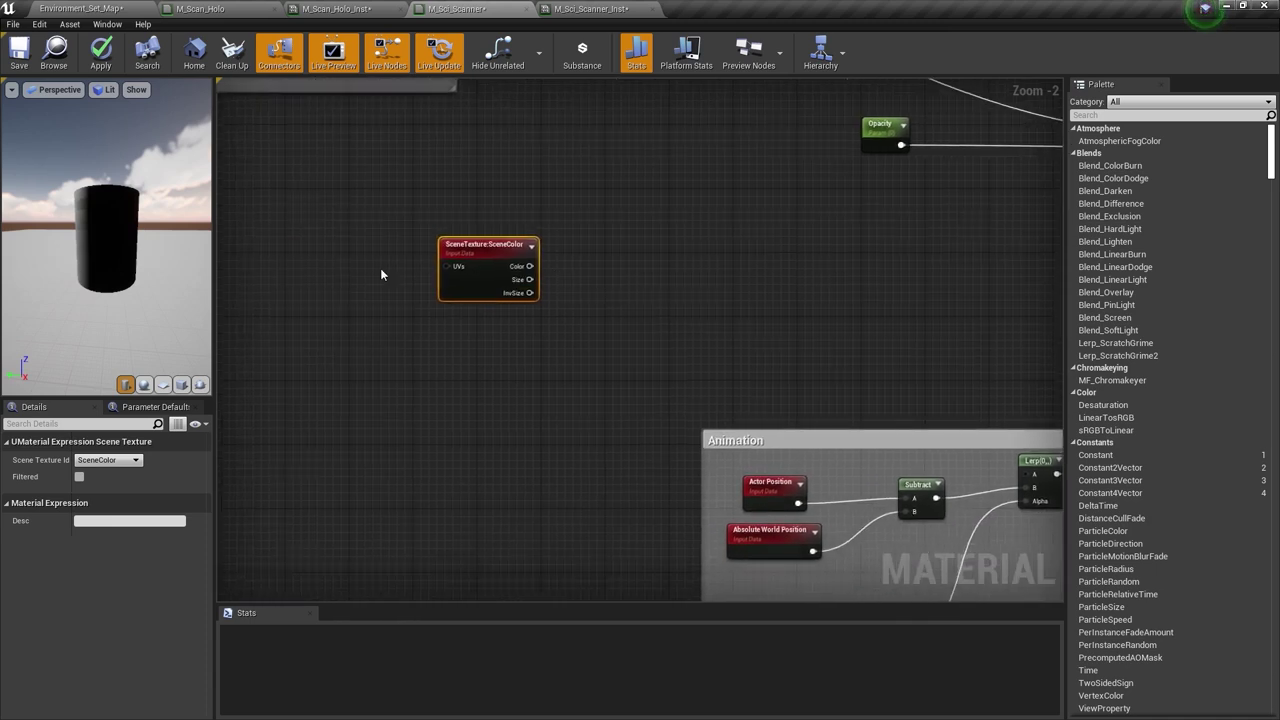
{"action": "left_click", "coordinate": [108, 460]}
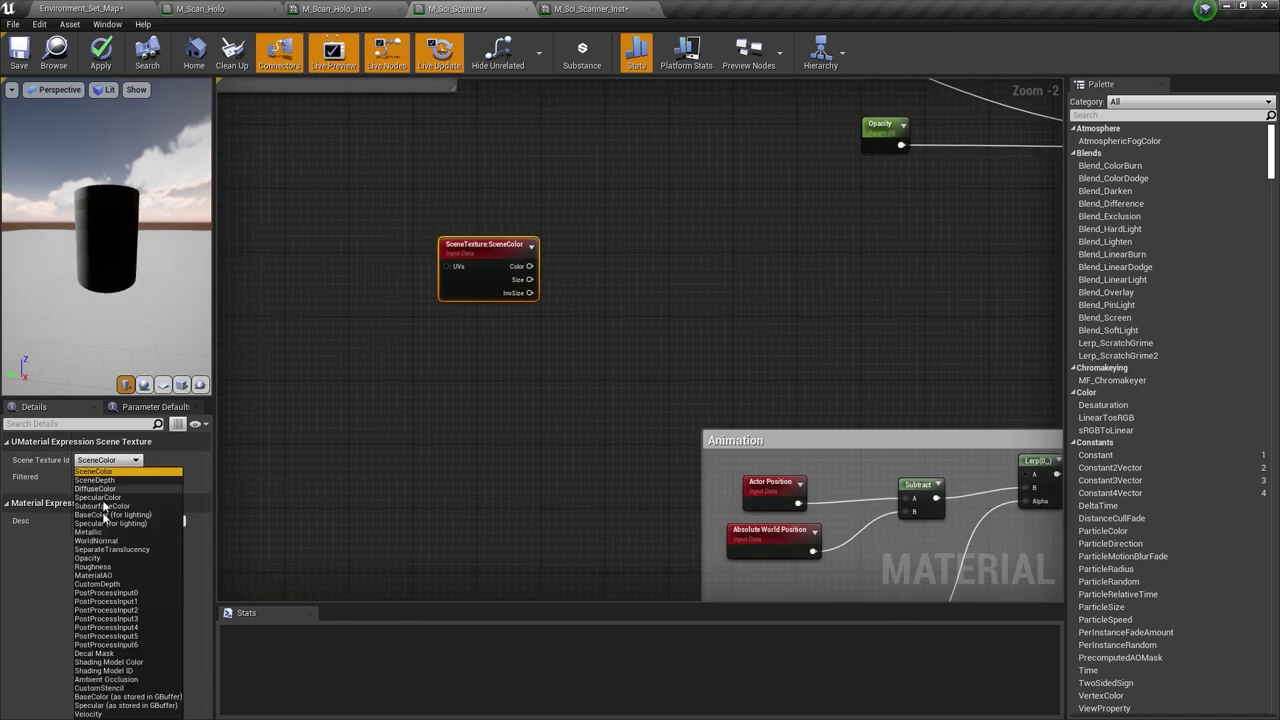
{"action": "left_click", "coordinate": [104, 584]}
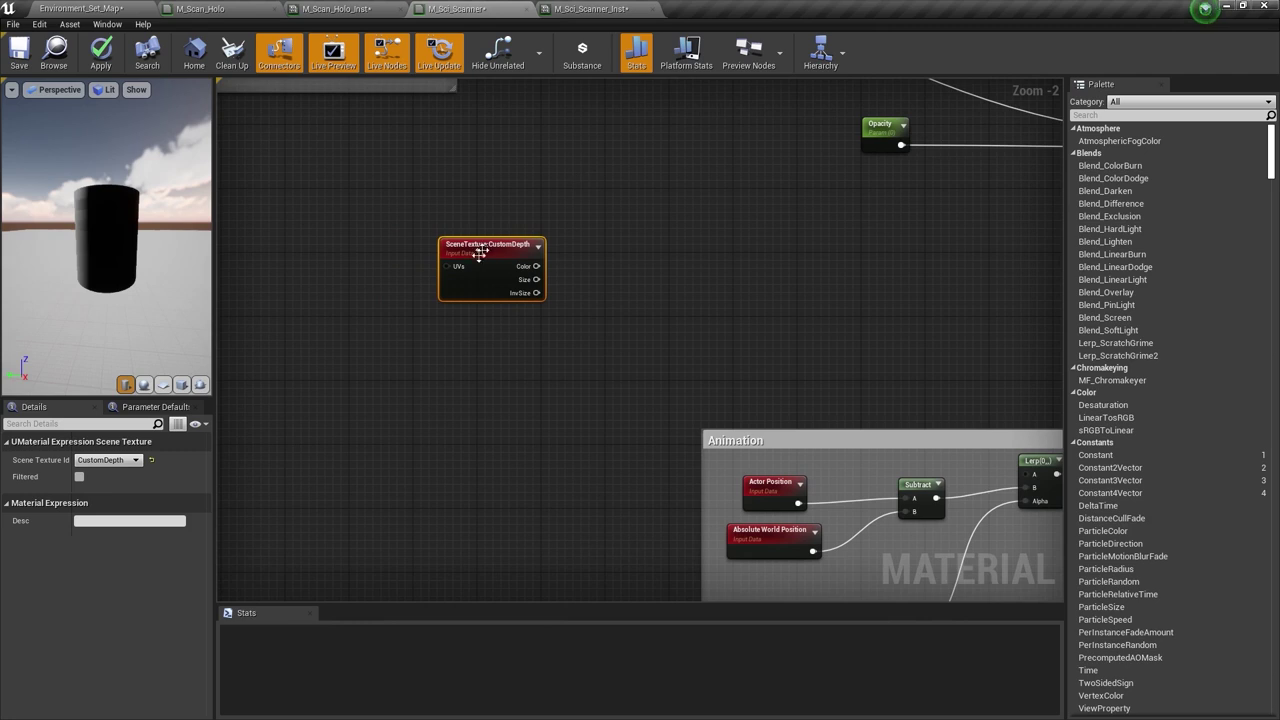
- Add a ComponentMask from the CustomDepth node's Color output and limit it to the R channel
{"action": "left_click_drag", "start_coordinate": [526, 272], "coordinate": [468, 263]}
{"action": "type", "text": "mask"}
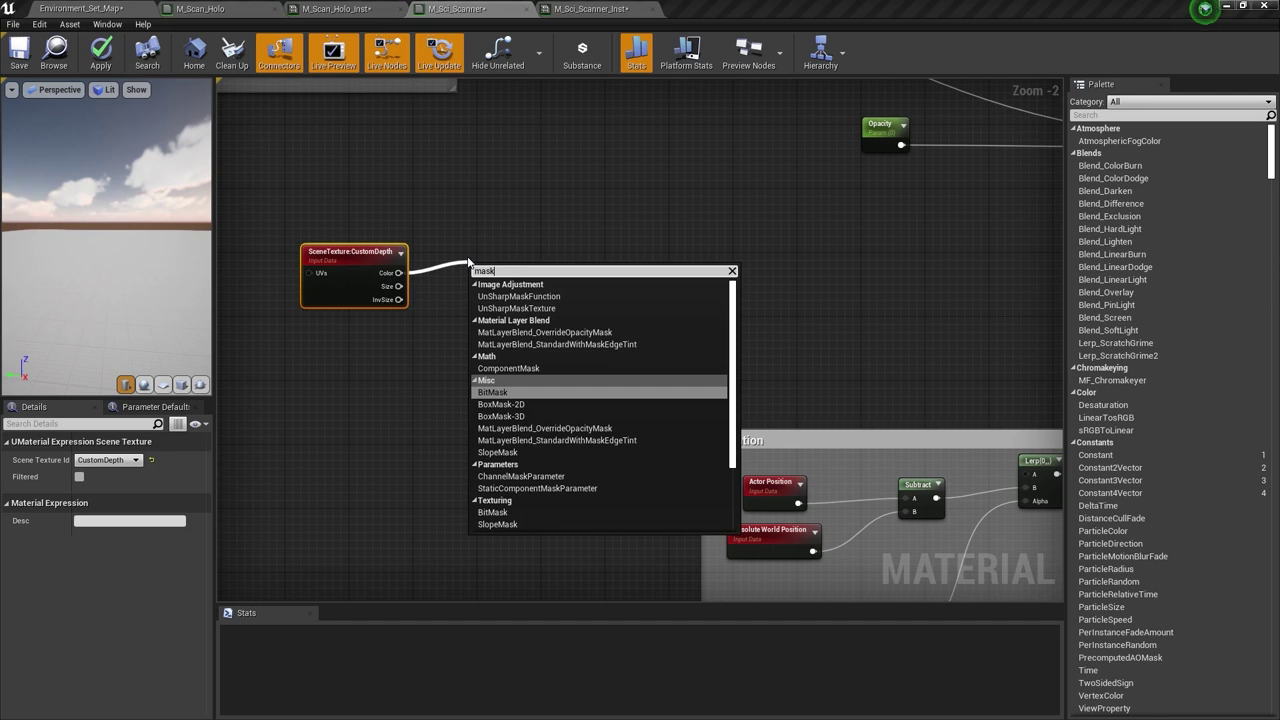
{"action": "key", "text": "Up"}
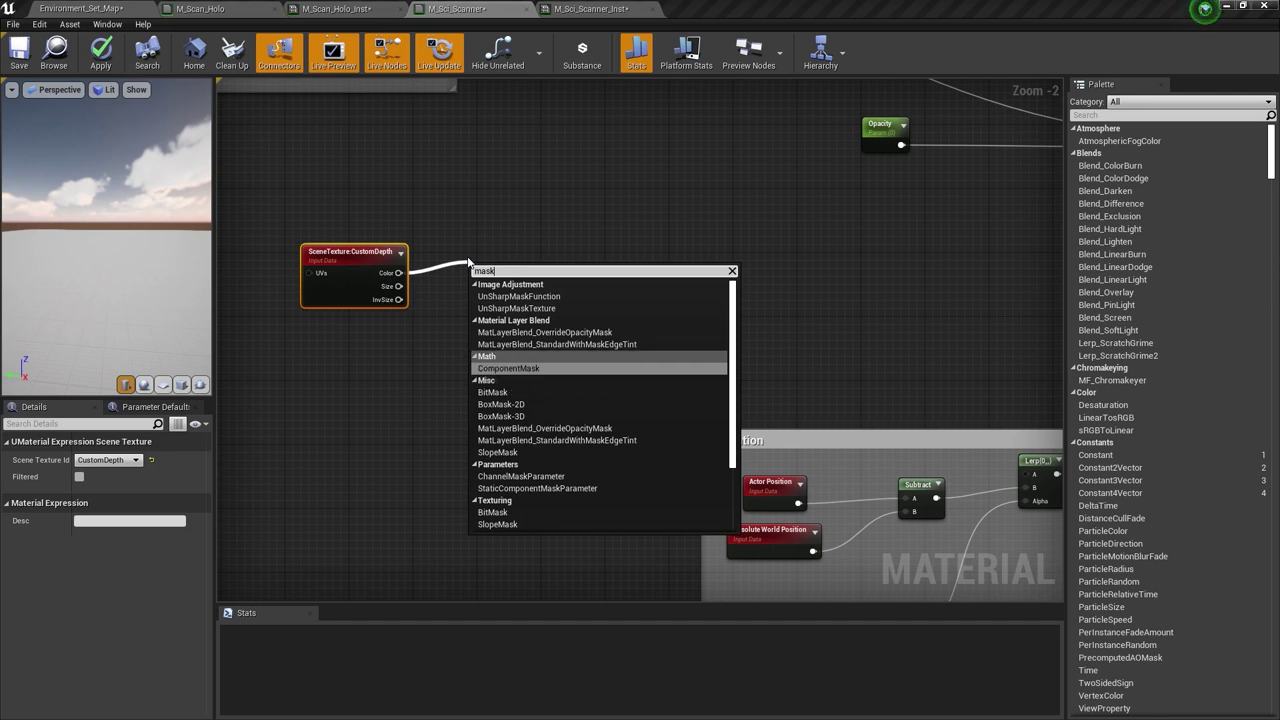
{"action": "key", "text": "Return"}
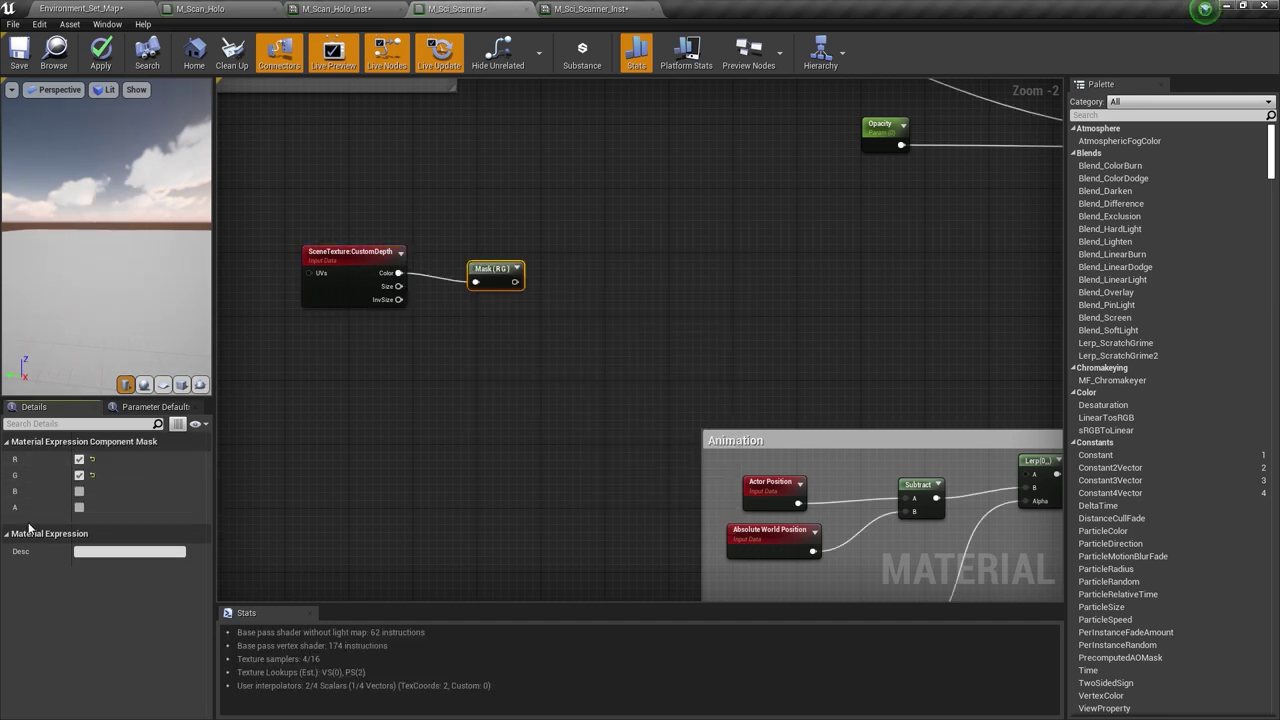
{"action": "left_click", "coordinate": [79, 475]}
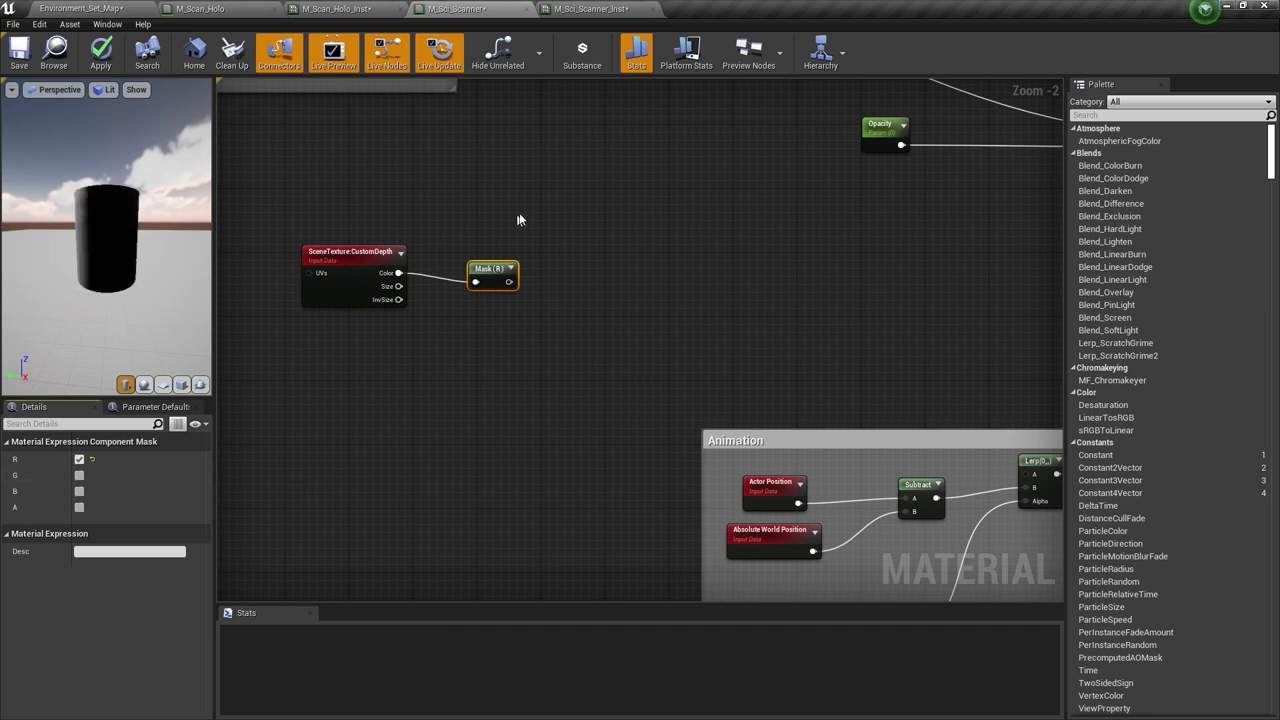
- Move the R mask close to the CustomDepth node and connect its output to input A of a new Divide node
{"action": "left_click_drag", "start_coordinate": [507, 283], "coordinate": [545, 247]}
{"action": "type", "text": "di"}
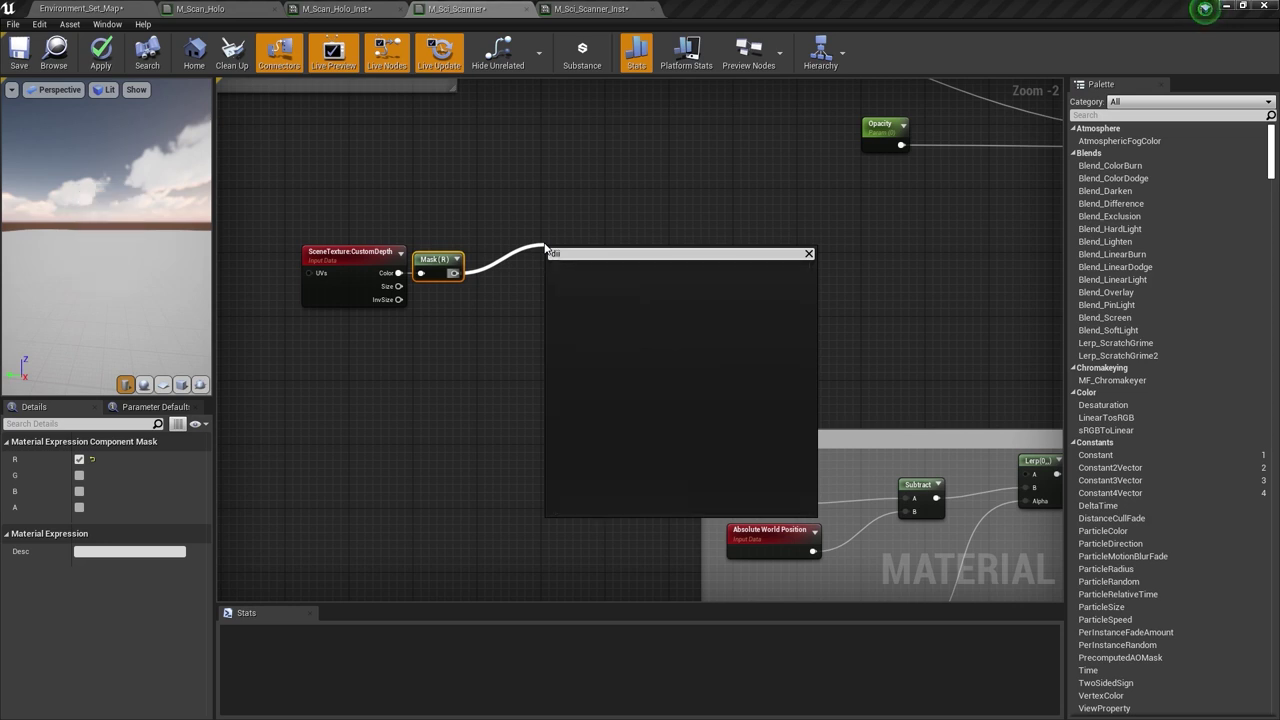
{"action": "key", "text": "Return"}
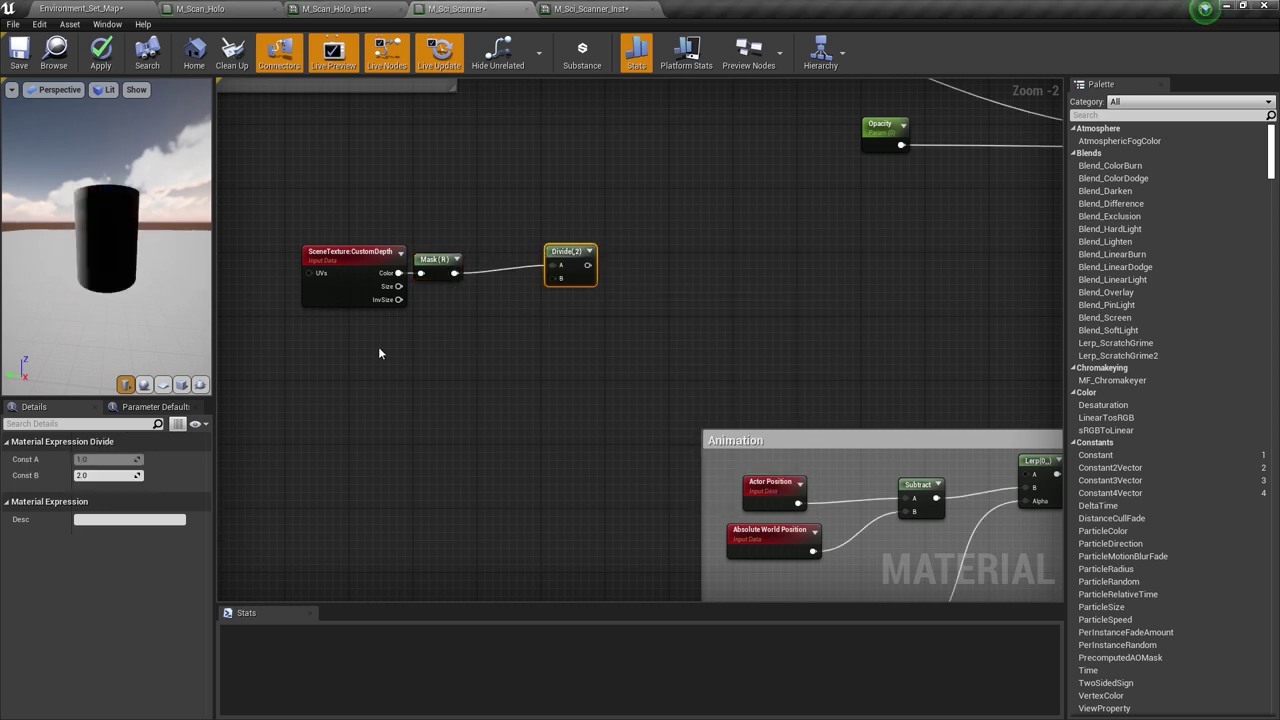
- Add a scalar parameter named Distance, connect it to Divide's B input and set its default value to 5000
{"action": "left_click", "coordinate": [362, 353]}
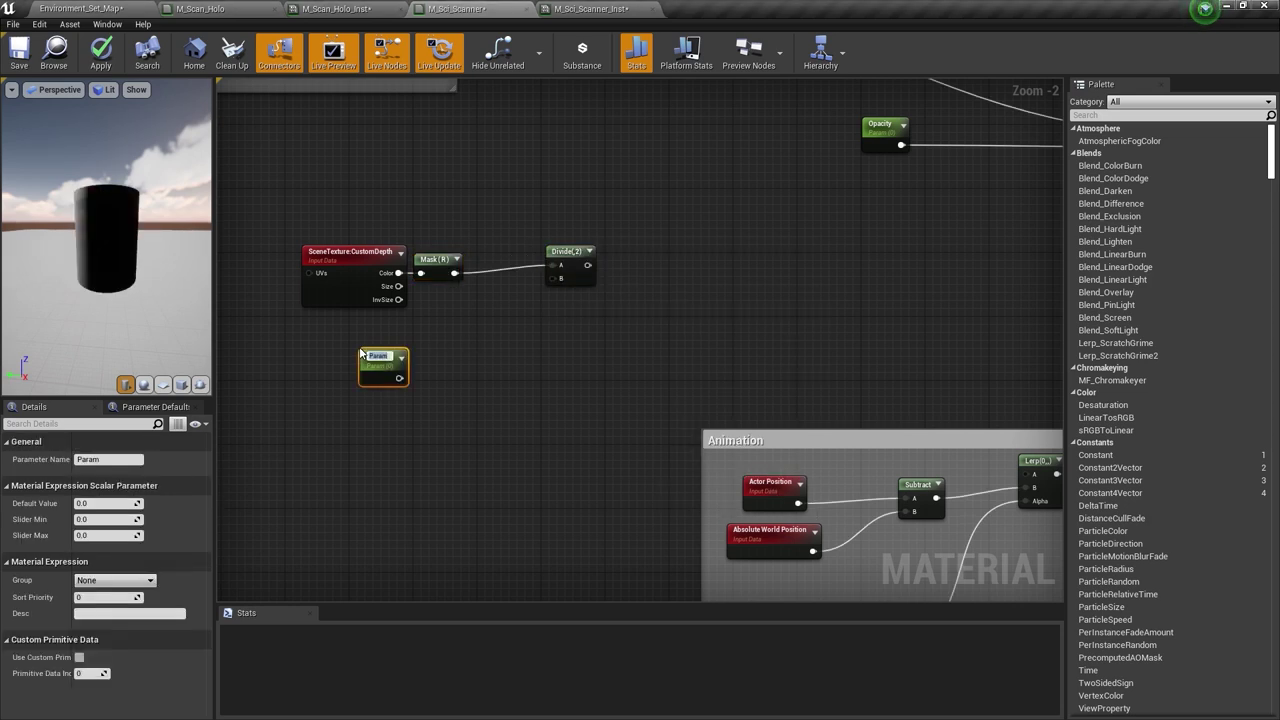
{"action": "type", "text": "Distance"}
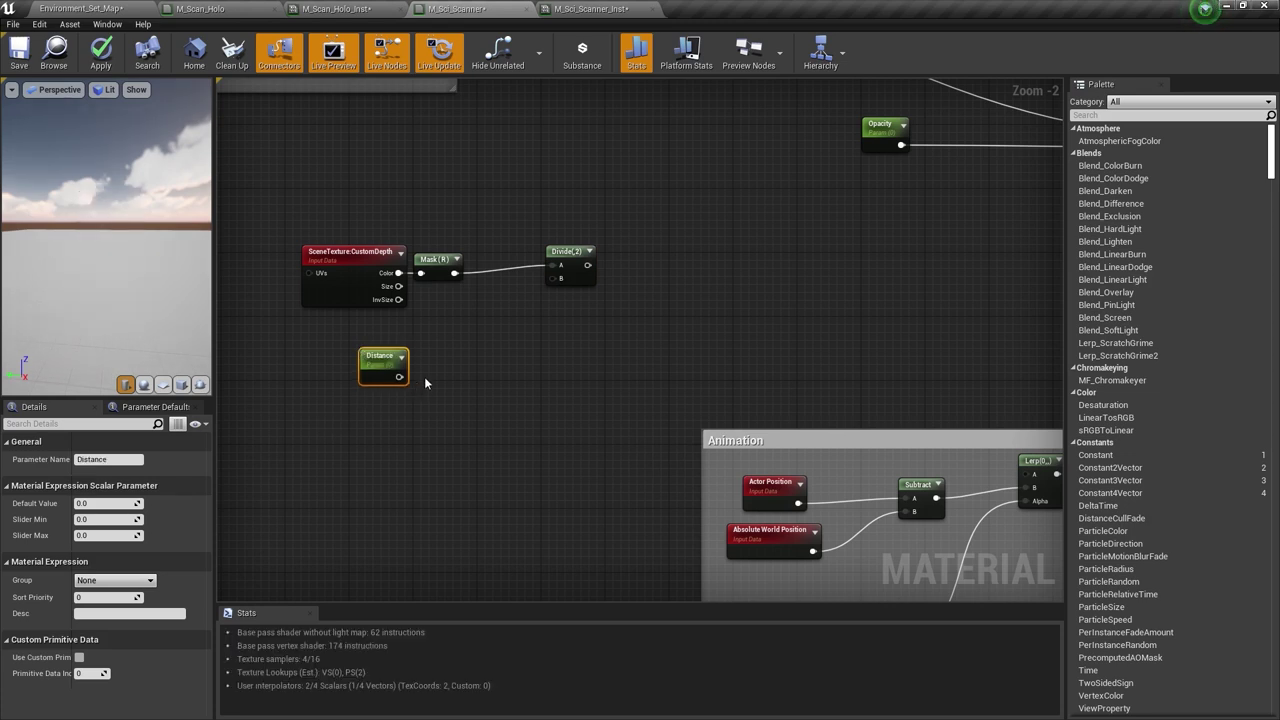
{"action": "left_click_drag", "start_coordinate": [399, 376], "coordinate": [548, 288]}
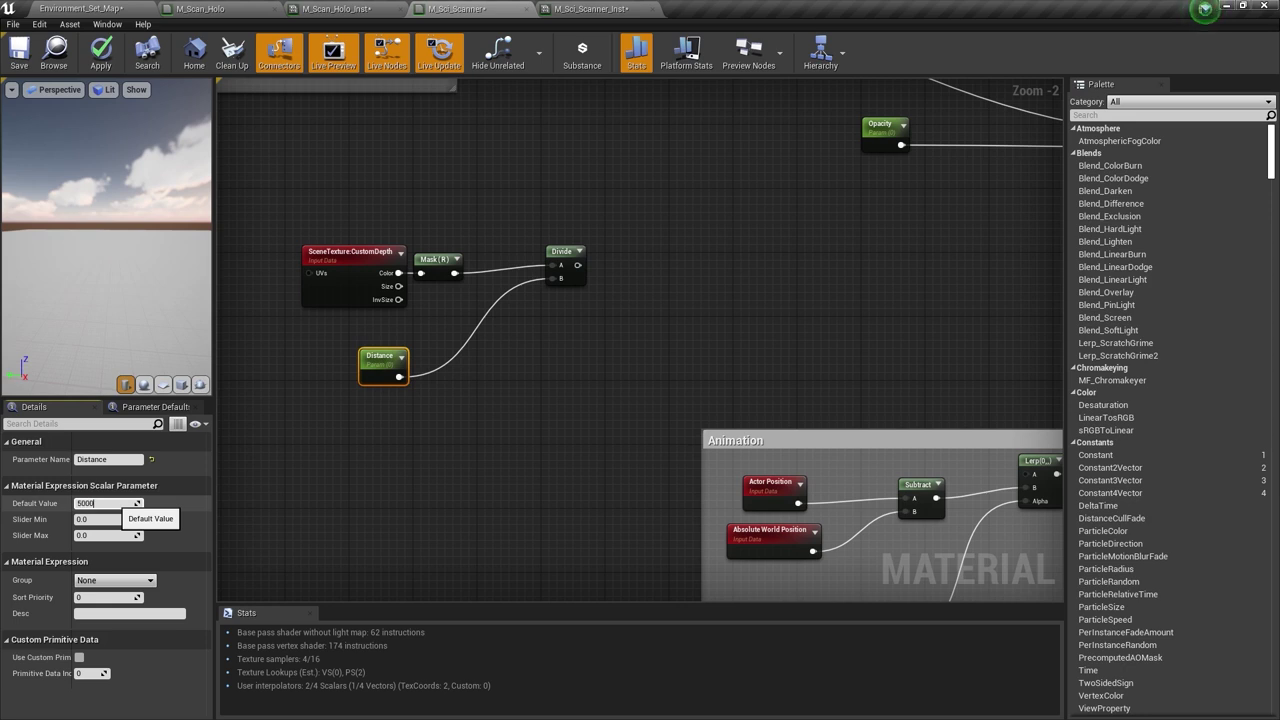
- Add an If node beside the Divide node and connect Divide's output to its A input
{"action": "right_click_drag", "start_coordinate": [686, 340], "coordinate": [673, 333]}
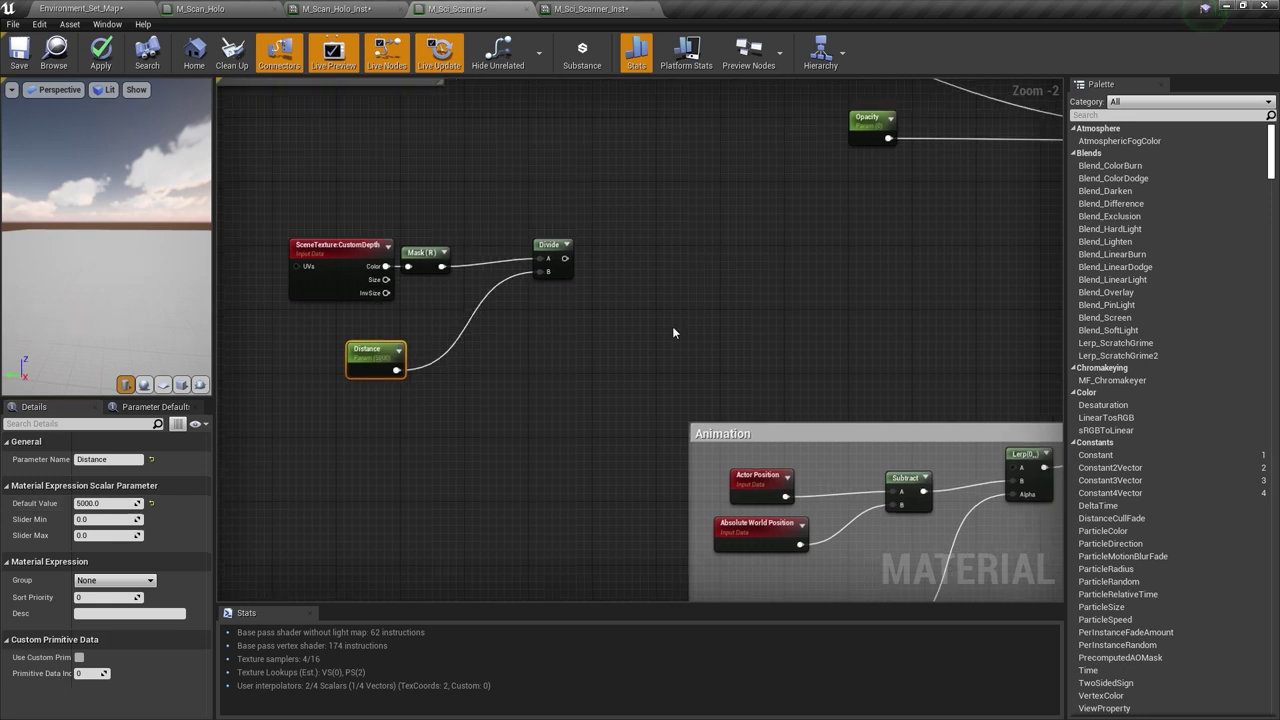
{"action": "left_click", "coordinate": [645, 266]}
{"action": "left_click", "coordinate": [646, 257]}
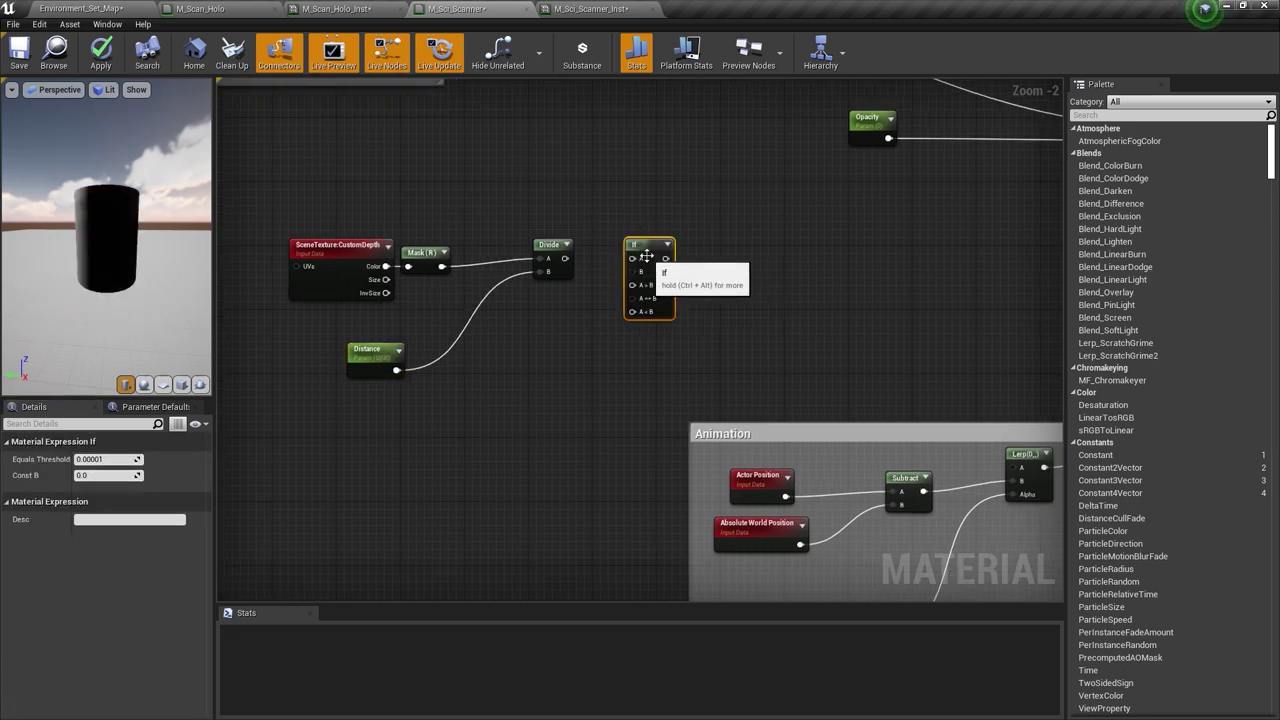
{"action": "left_click_drag", "start_coordinate": [633, 258], "coordinate": [565, 258]}
{"action": "scroll", "coordinate": [523, 306], "scroll_direction": "up", "scroll_amount": 2}
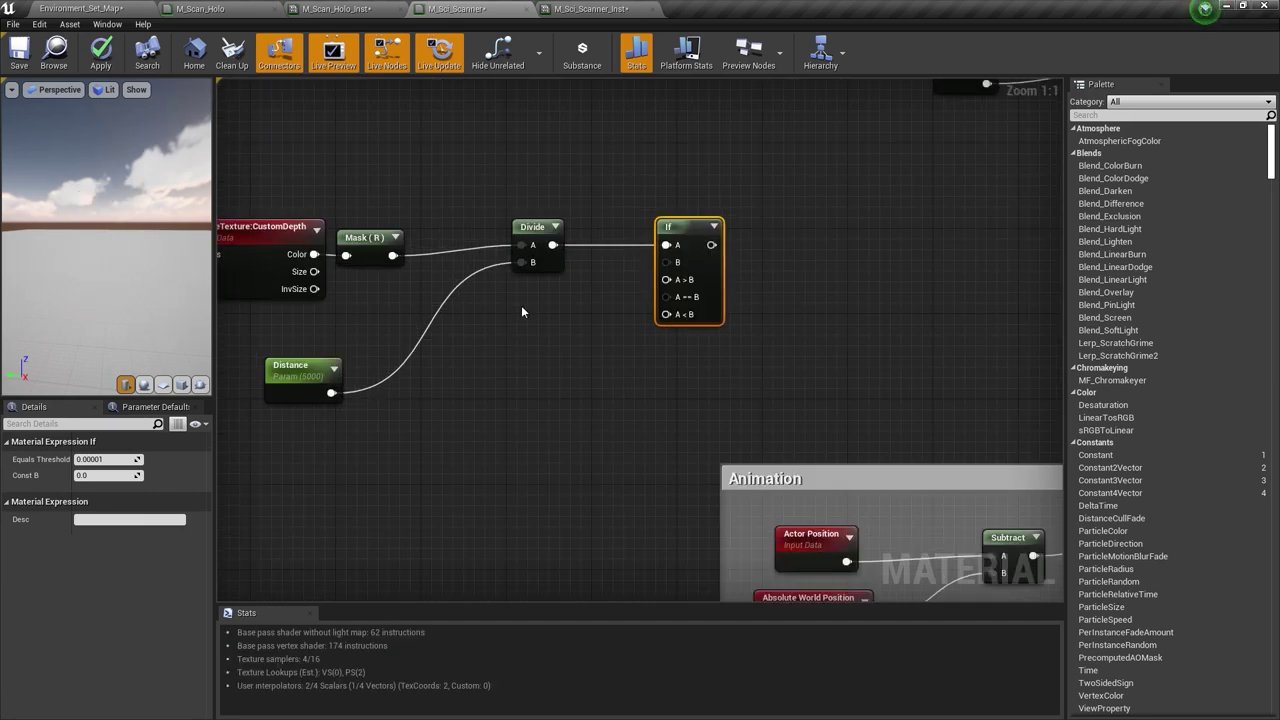
- Add constants of 0.5 and 0, connecting 0.5 to the If node's B input and 0 to its A > B input
{"action": "left_click", "coordinate": [514, 302]}
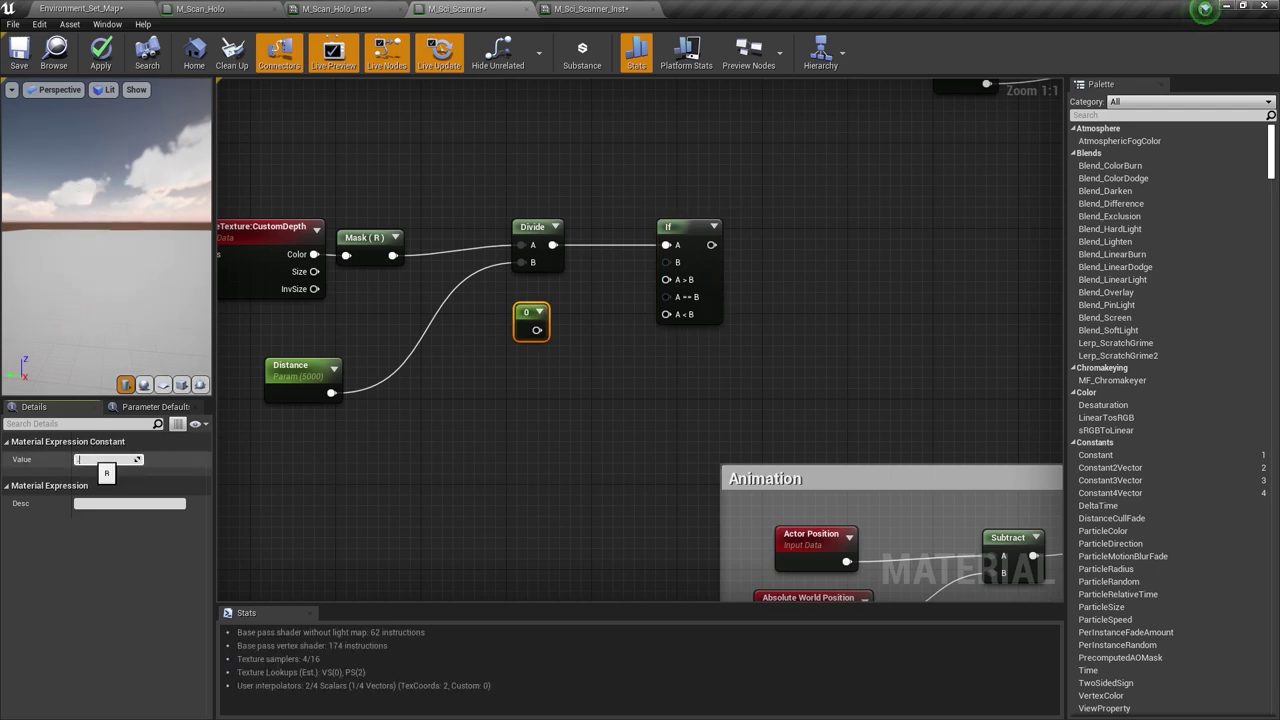
{"action": "type", "text": "0.5"}
{"action": "key", "text": "Return"}
{"action": "left_click_drag", "start_coordinate": [555, 326], "coordinate": [675, 263]}
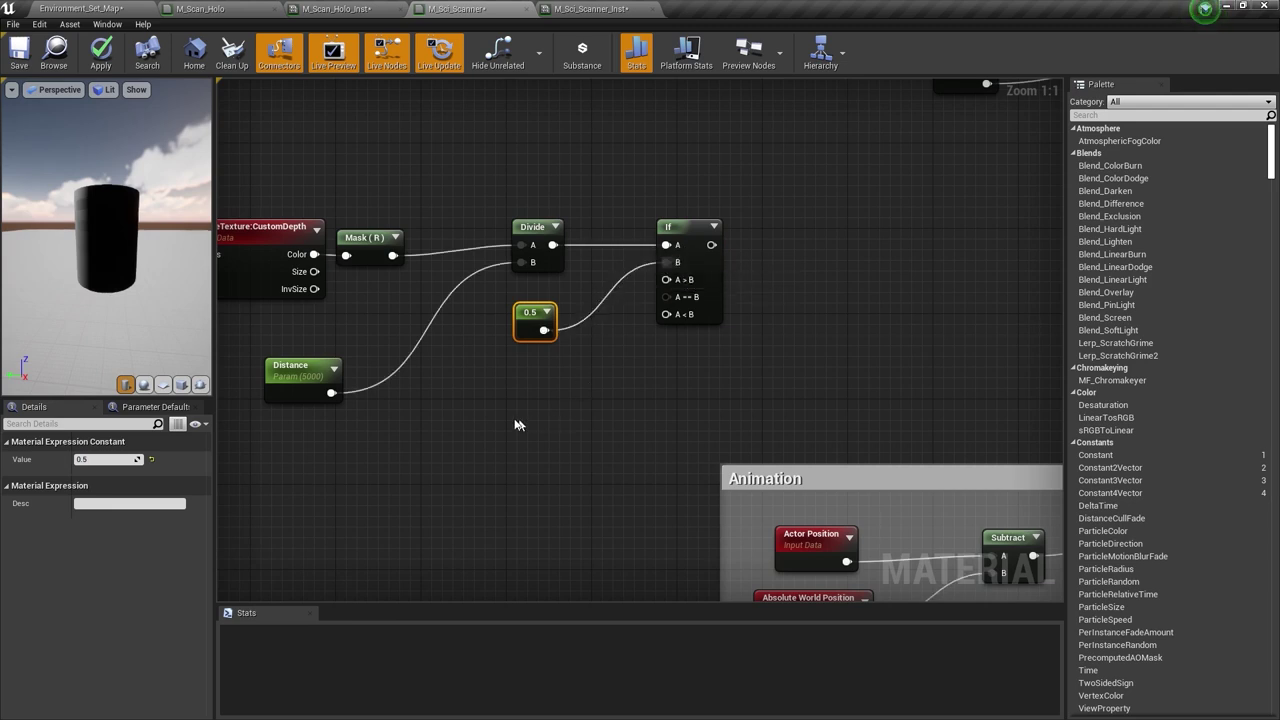
{"action": "left_click", "coordinate": [508, 380]}
{"action": "left_click_drag", "start_coordinate": [530, 402], "coordinate": [672, 283]}
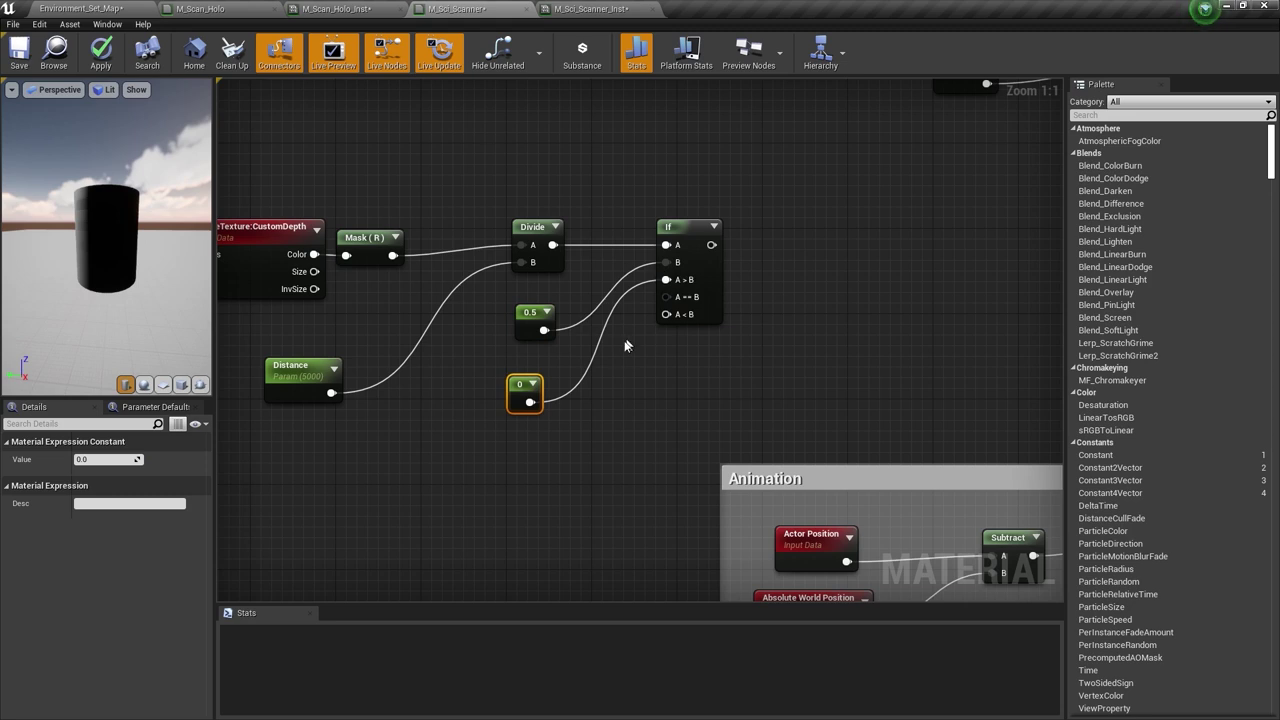
- Add another constant, set its value to 1 and connect it to the If node's A < B input
{"action": "left_click", "coordinate": [523, 428]}
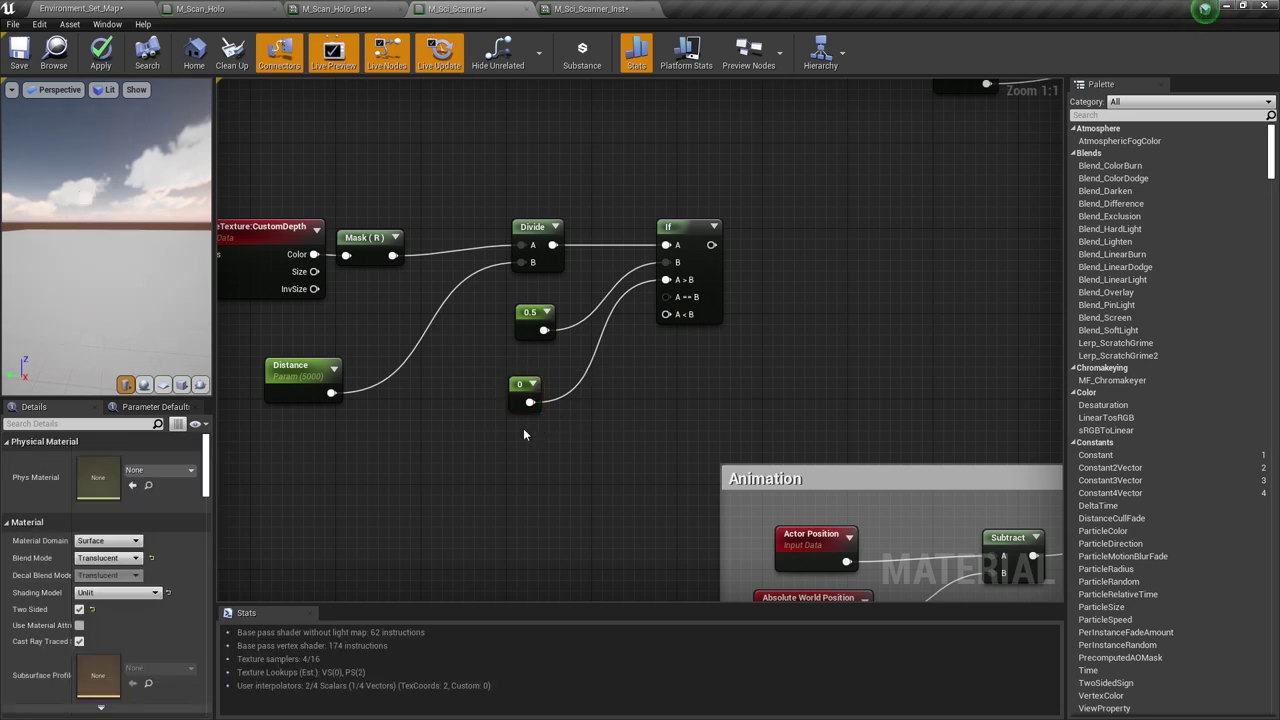
{"action": "left_click", "coordinate": [523, 434]}
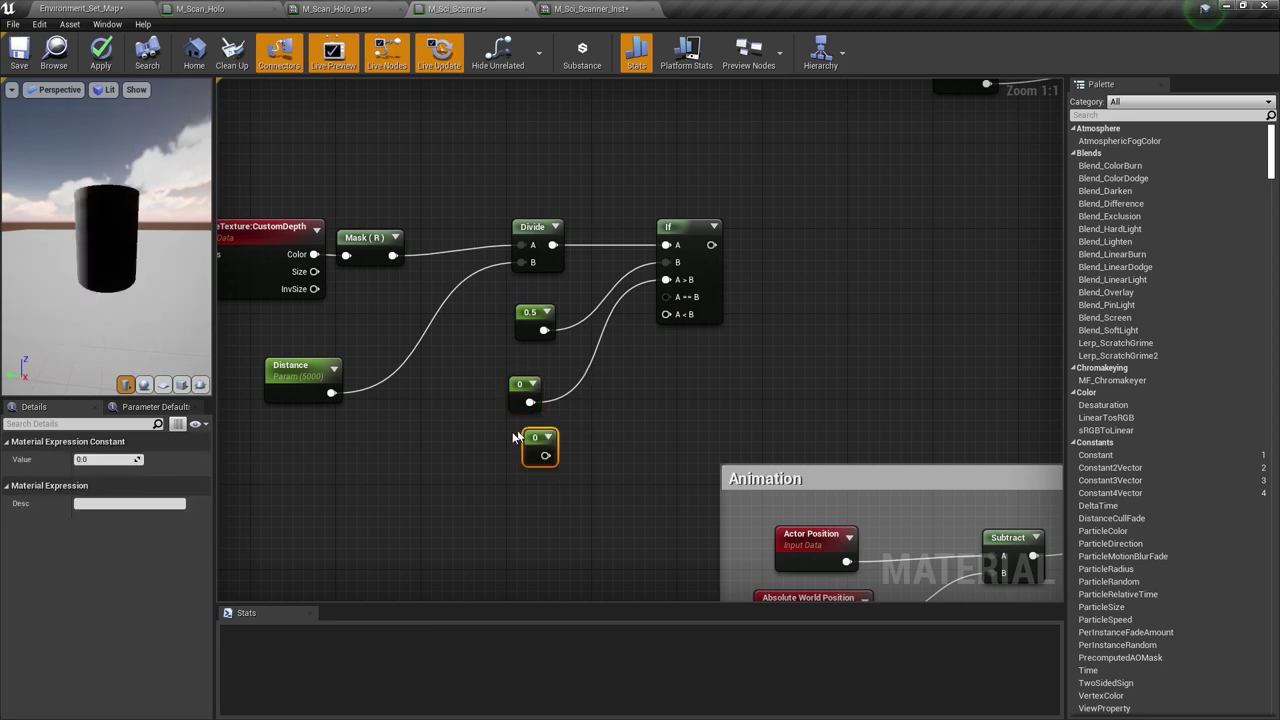
{"action": "left_click", "coordinate": [117, 458]}
{"action": "type", "text": "1"}
{"action": "key", "text": "Return"}
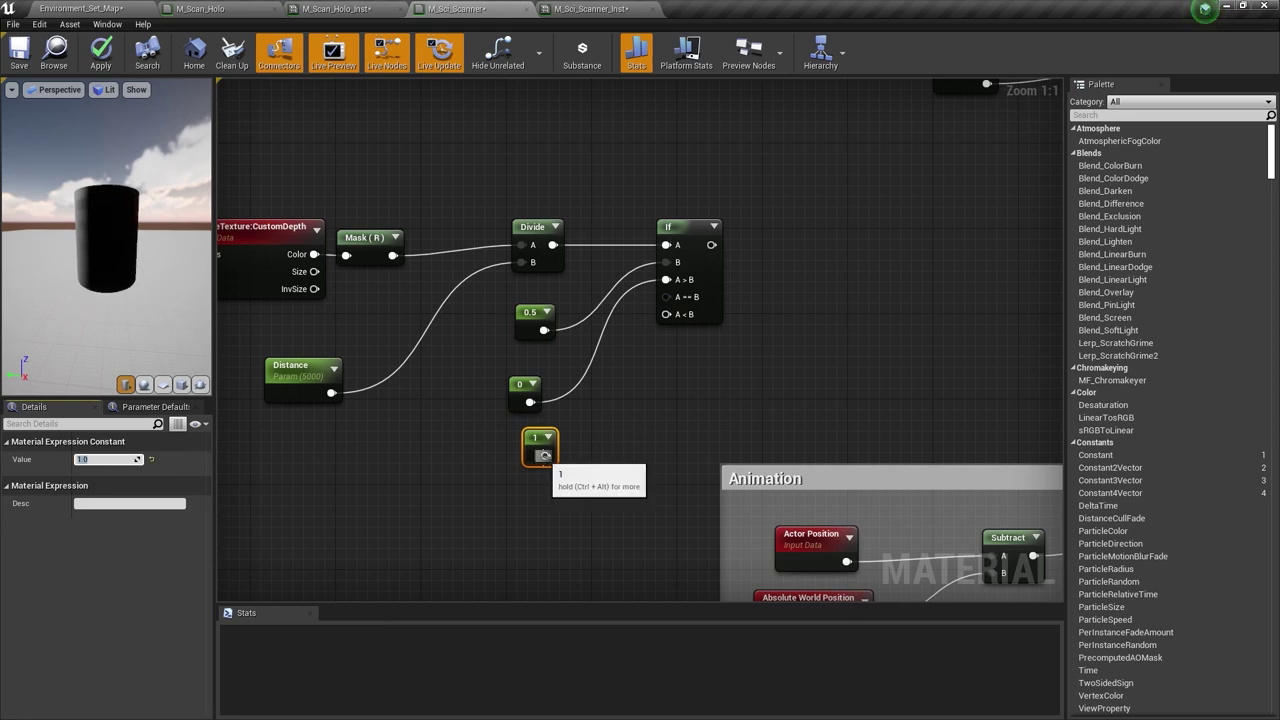
{"action": "left_click_drag", "start_coordinate": [545, 455], "coordinate": [668, 315]}
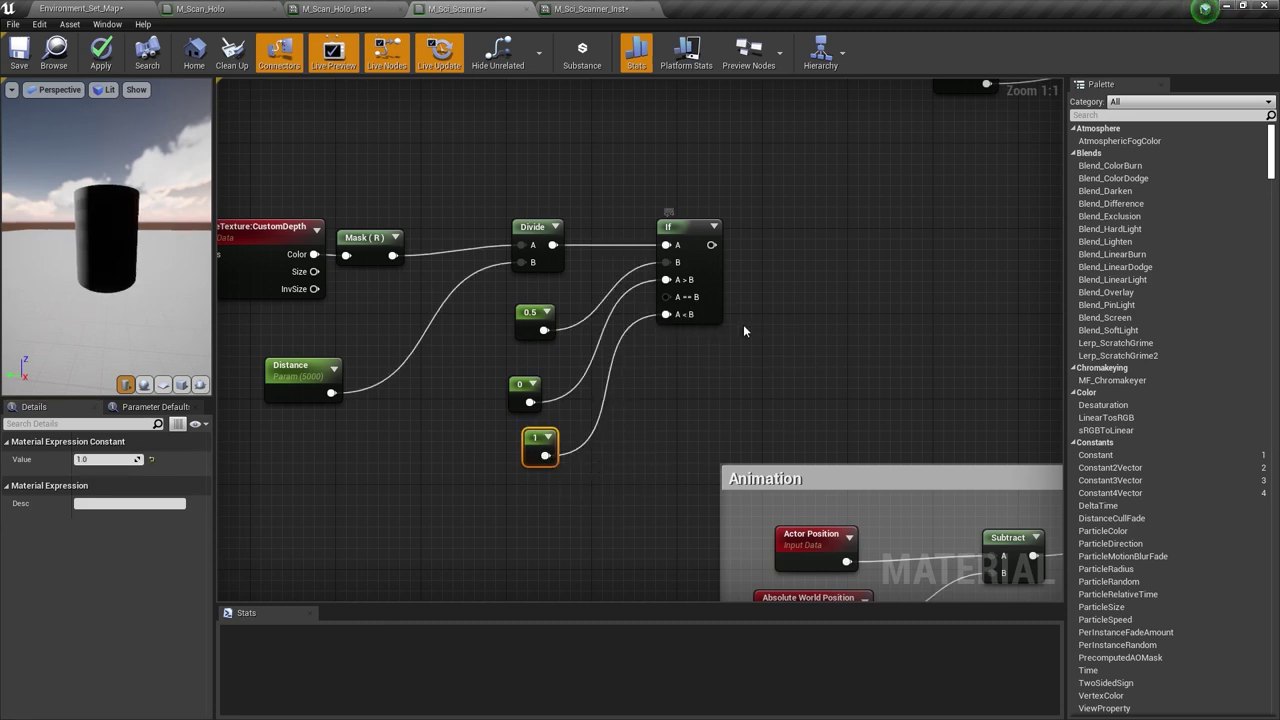
- Connect the If node's output to Emissive Color on the M_Sci_Scanner result node and apply the material
{"action": "right_click_drag", "start_coordinate": [743, 324], "coordinate": [500, 360]}
{"action": "scroll", "coordinate": [634, 351], "scroll_direction": "down", "scroll_amount": 2}
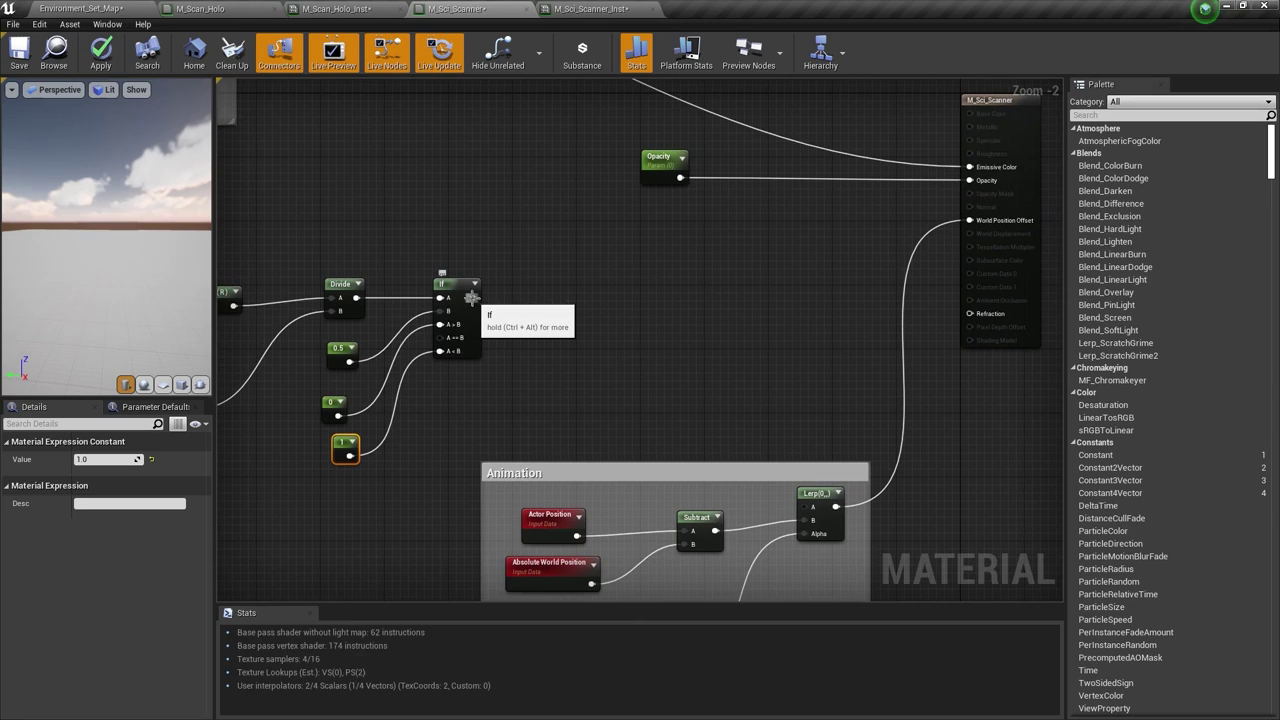
{"action": "left_click_drag", "start_coordinate": [474, 297], "coordinate": [978, 176]}
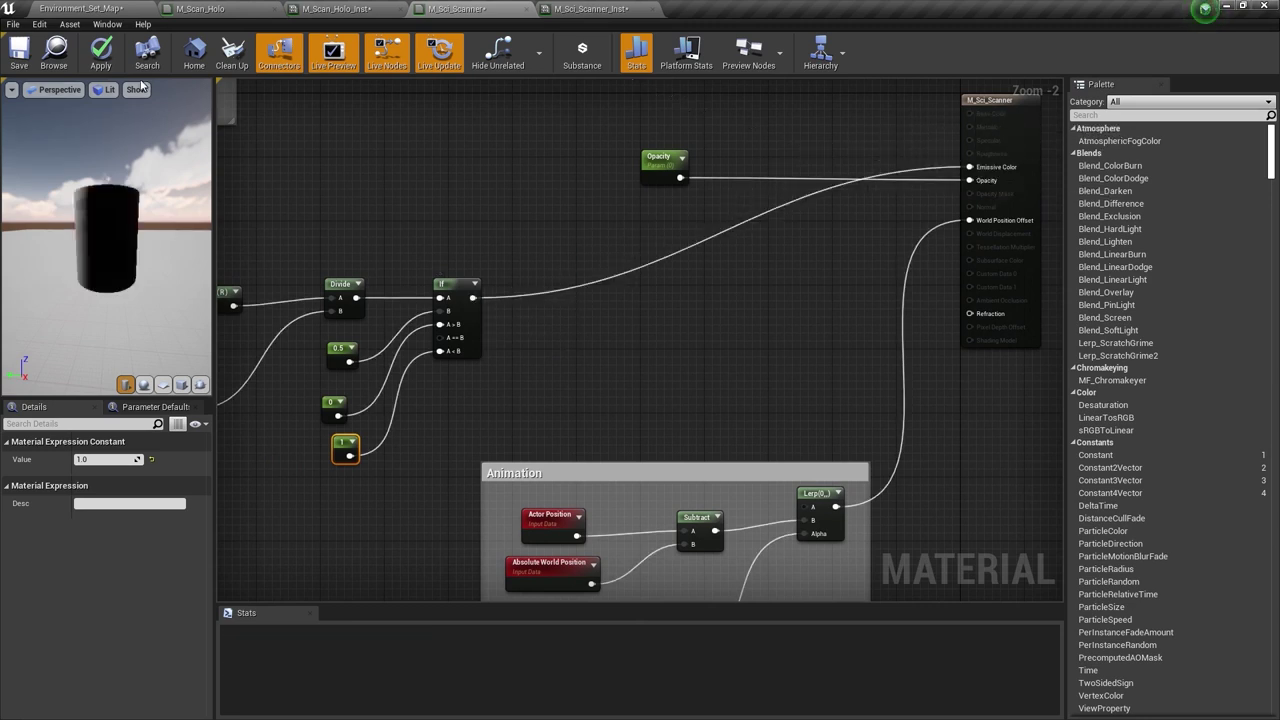
{"action": "left_click", "coordinate": [101, 52]}
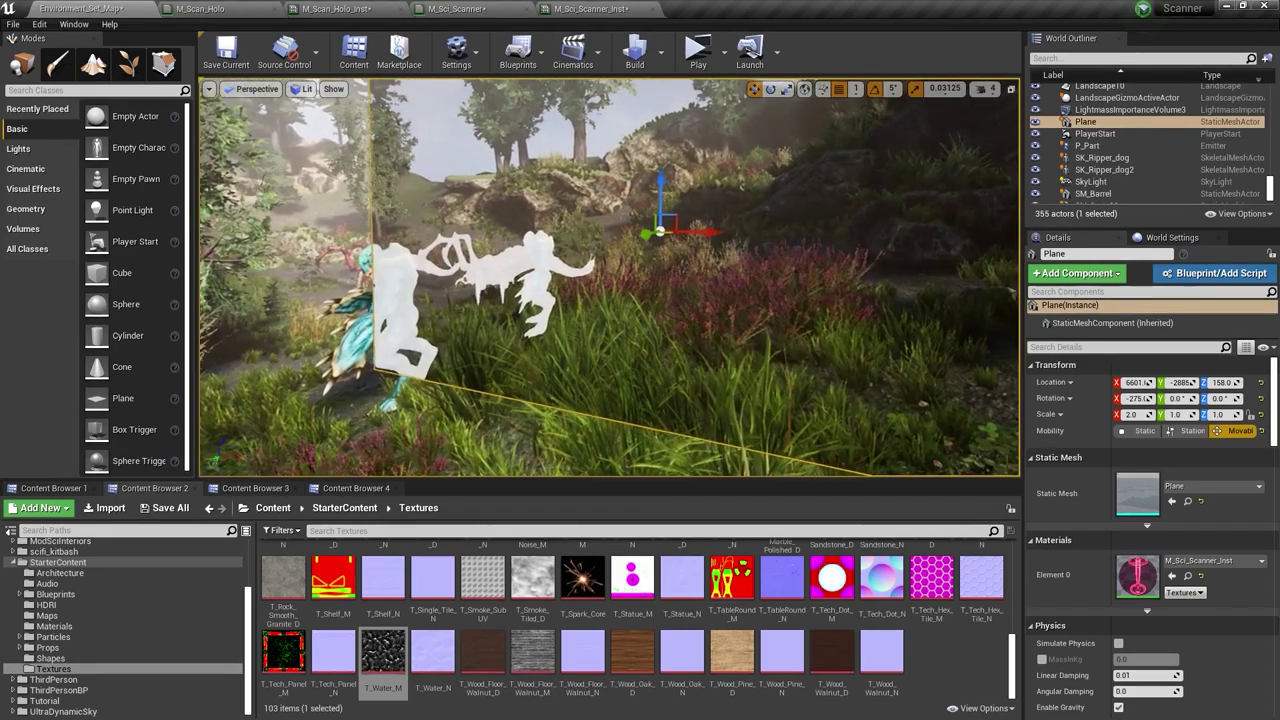
- Place a Sphere in the level near the creatures, set its mobility to Movable and shift it along X behind the scanner plane
{"action": "key", "text": "d"}
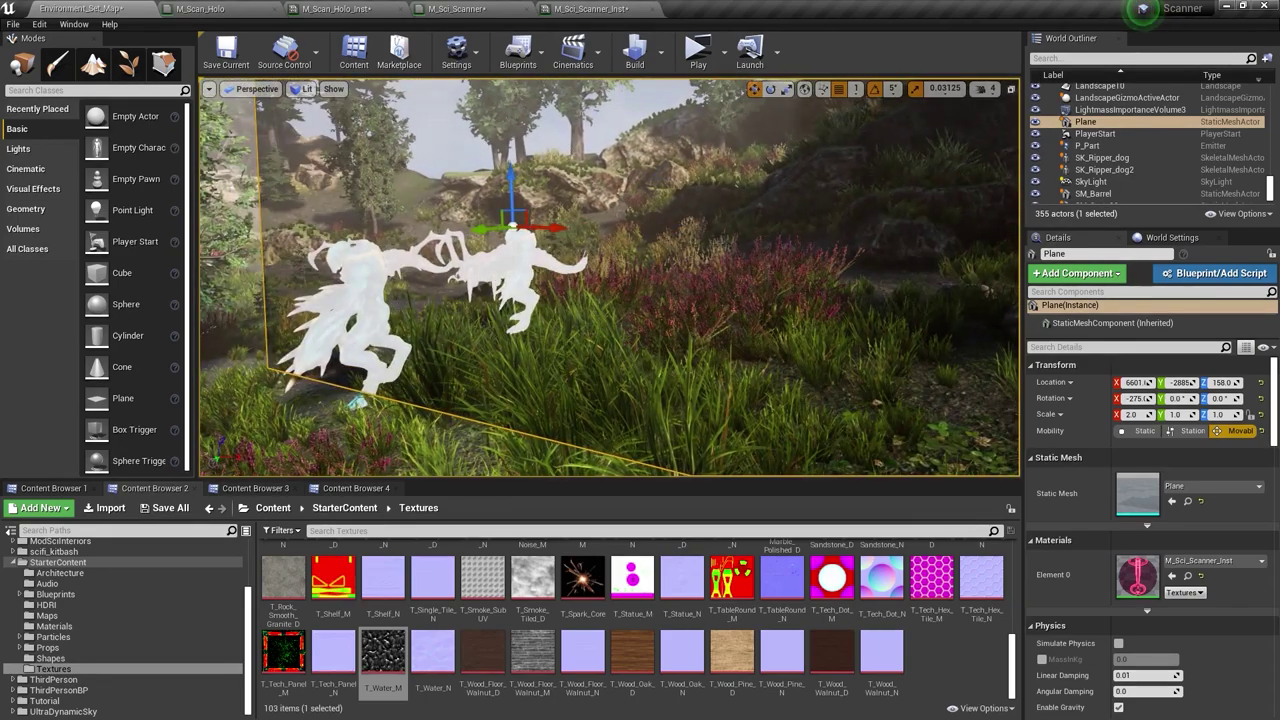
{"action": "key", "text": "a"}
{"action": "mouse_move", "coordinate": [534, 289]}
{"action": "right_mouse_down"}
{"action": "mouse_move", "coordinate": [556, 296]}
{"action": "mouse_move", "coordinate": [510, 296]}
{"action": "right_mouse_up"}
{"action": "key", "text": "d"}
{"action": "key", "text": "w"}
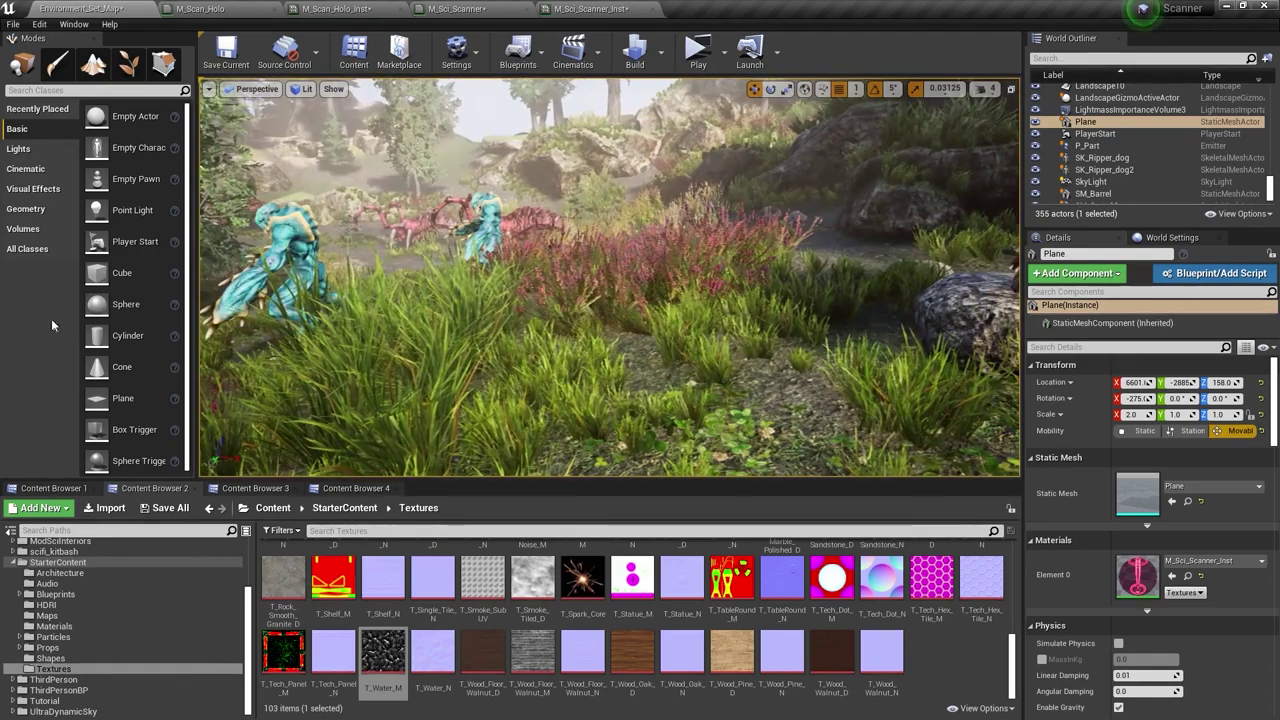
{"action": "left_click_drag", "start_coordinate": [103, 304], "coordinate": [439, 166]}
{"action": "left_click", "coordinate": [1240, 430]}
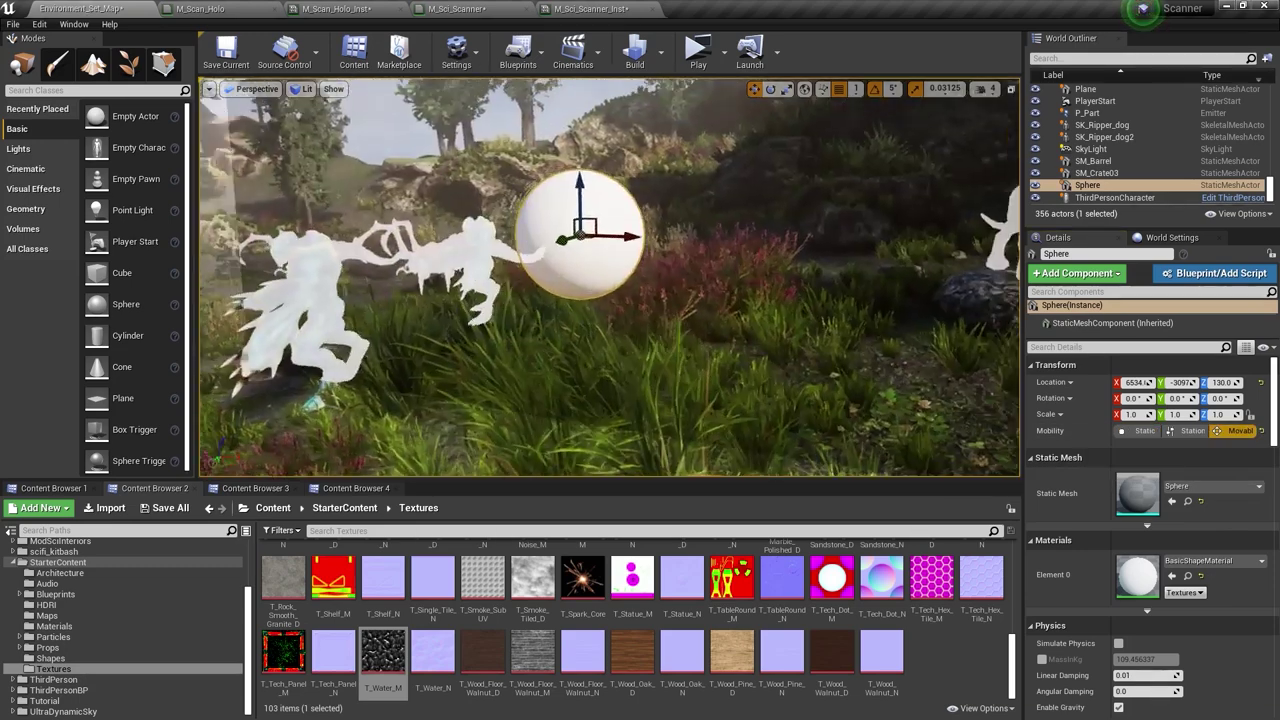
{"action": "right_click_drag", "start_coordinate": [448, 258], "coordinate": [500, 252]}
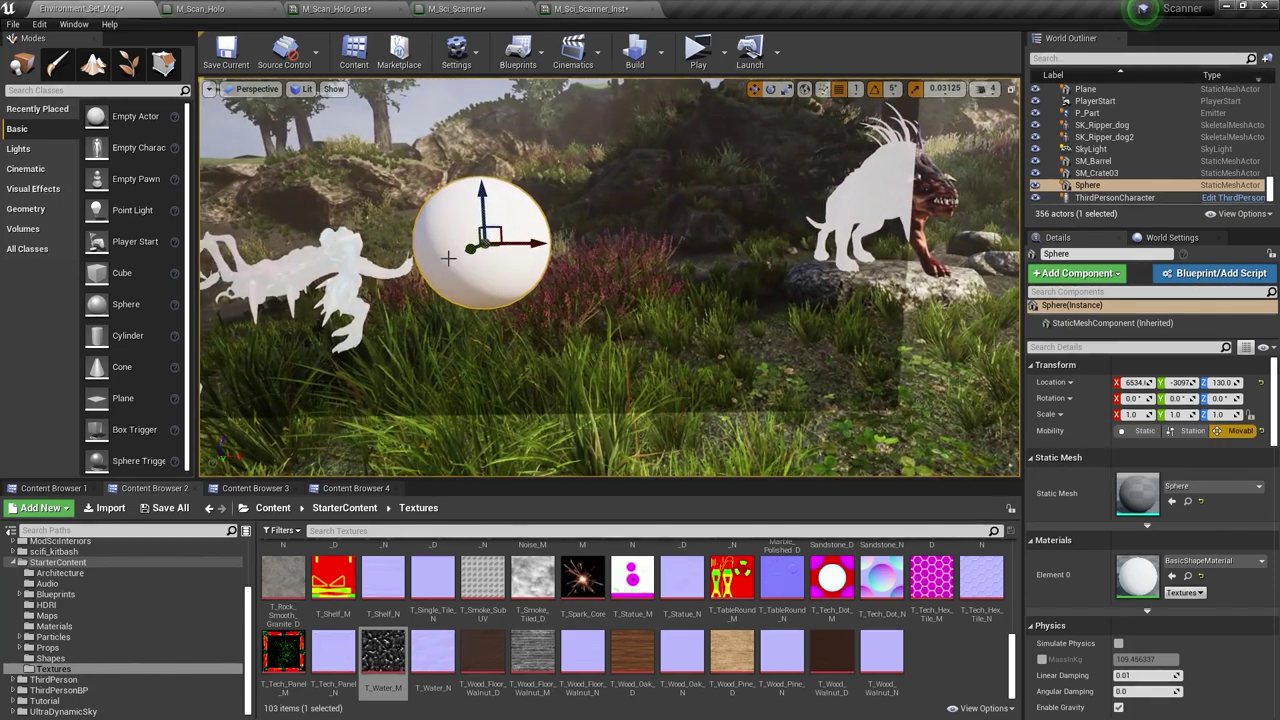
{"action": "left_click_drag", "start_coordinate": [540, 243], "coordinate": [624, 250]}
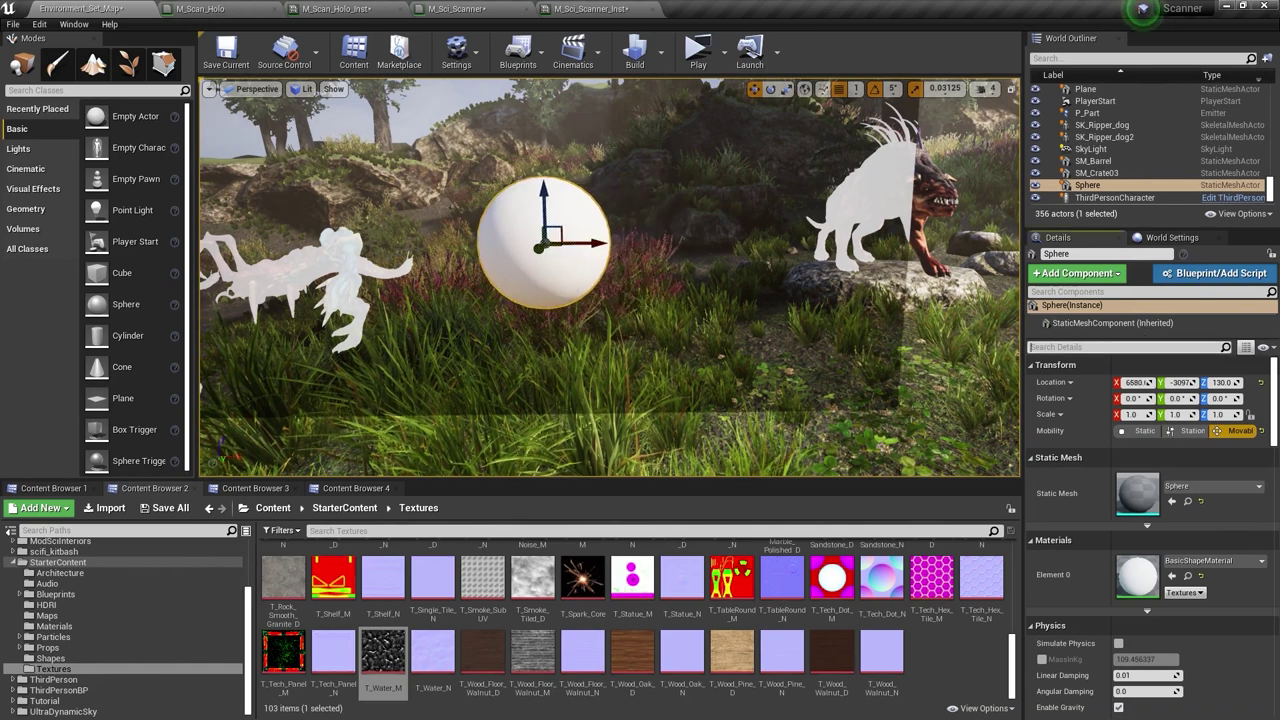
- Filter the sphere's details by "custom" and assign the sphere M_Wood_Walnut from the StarterContent Materials folder
{"action": "left_click", "coordinate": [1125, 347]}
{"action": "type", "text": "custom"}
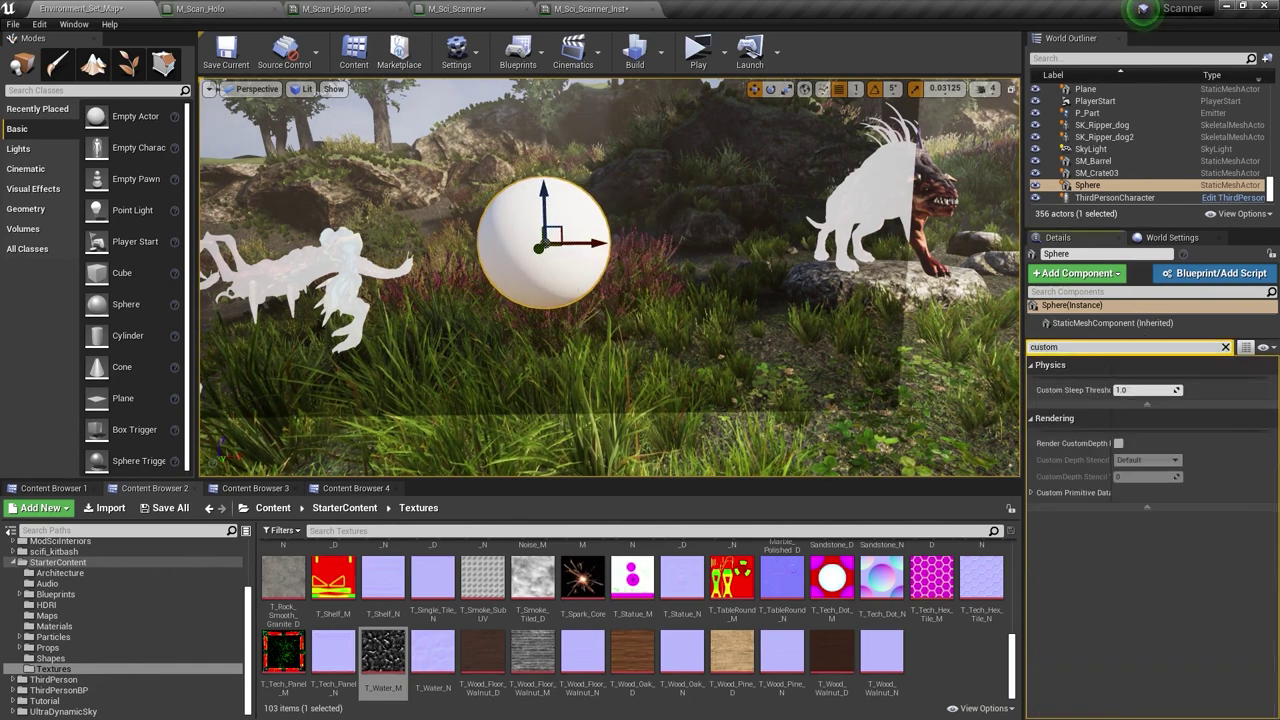
{"action": "right_click_drag", "start_coordinate": [612, 258], "coordinate": [480, 225]}
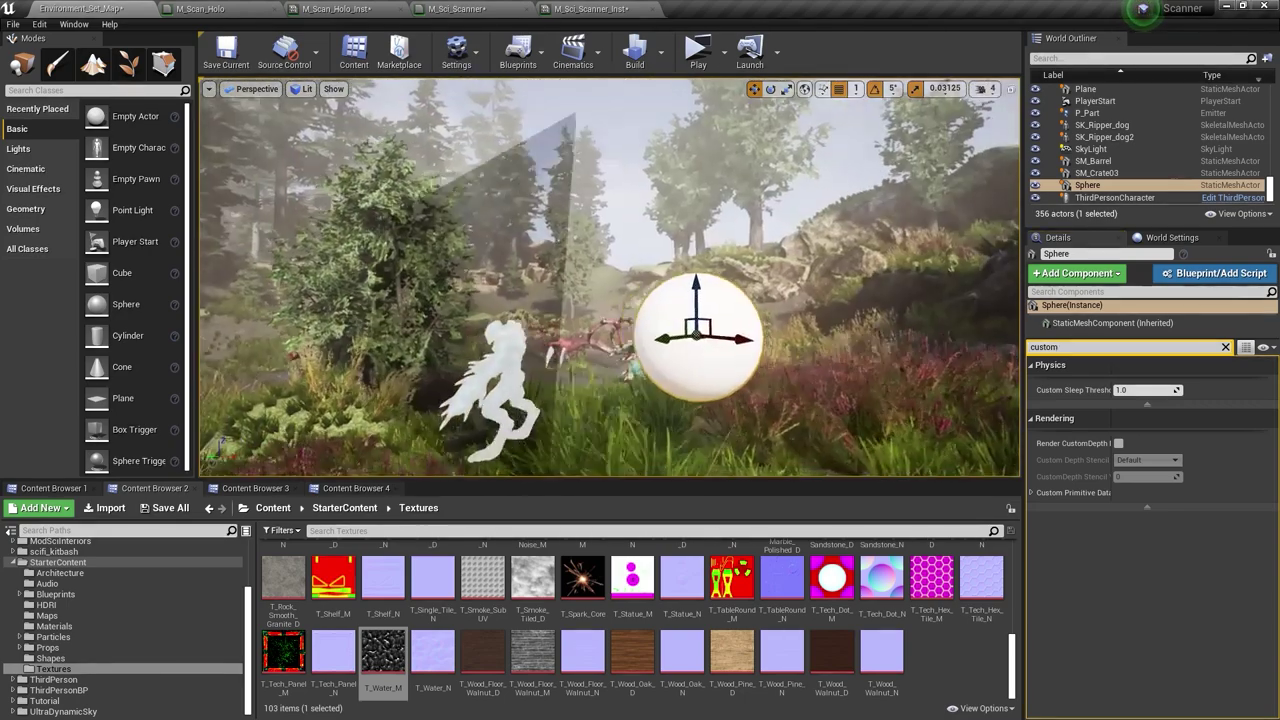
{"action": "right_click_drag", "start_coordinate": [520, 265], "coordinate": [620, 263]}
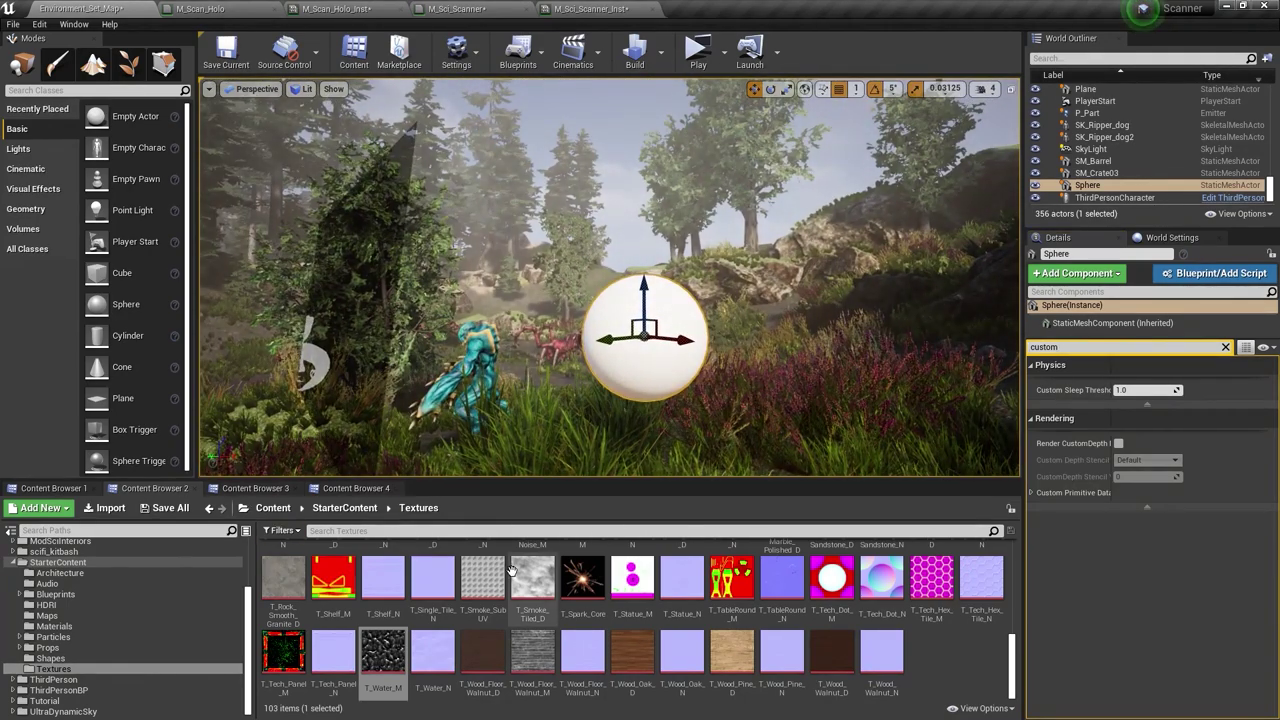
{"action": "left_click", "coordinate": [104, 627]}
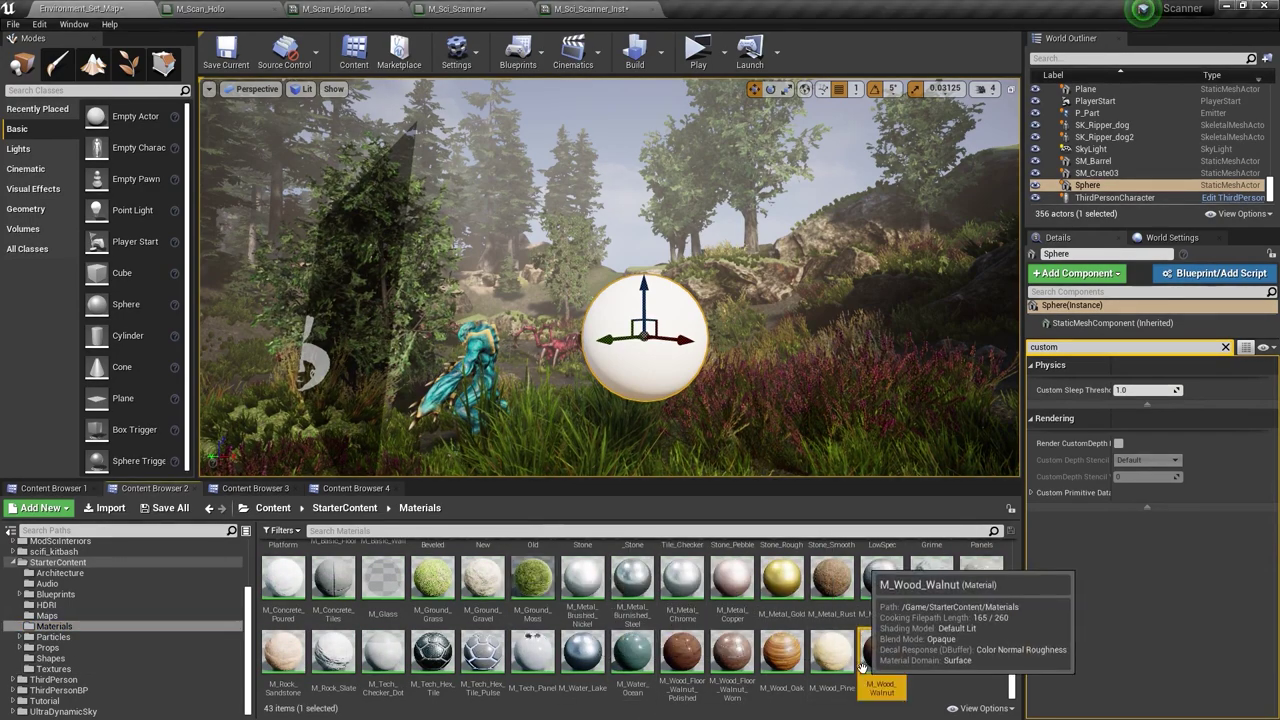
{"action": "left_click_drag", "start_coordinate": [881, 652], "coordinate": [647, 320]}
{"action": "right_click_drag", "start_coordinate": [647, 319], "coordinate": [775, 332]}
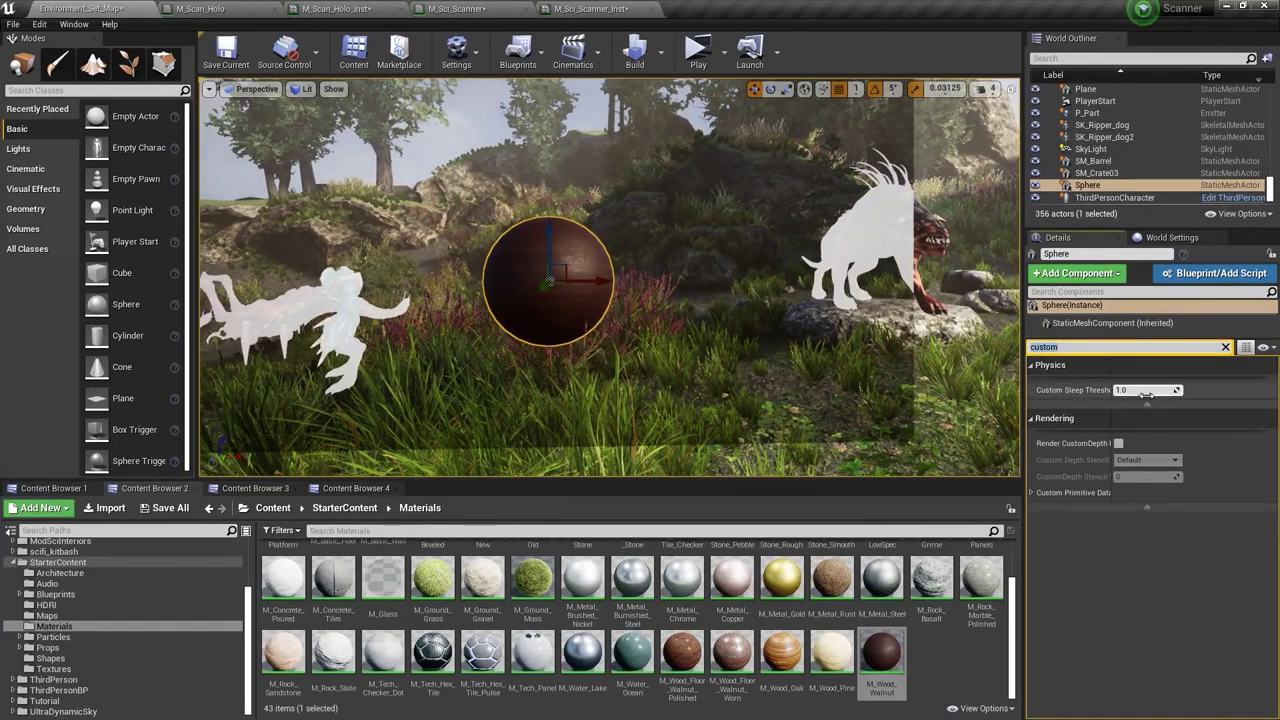
- Enable Render CustomDepth Pass on the sphere and view it through the scanner plane
{"action": "left_click", "coordinate": [1118, 443]}
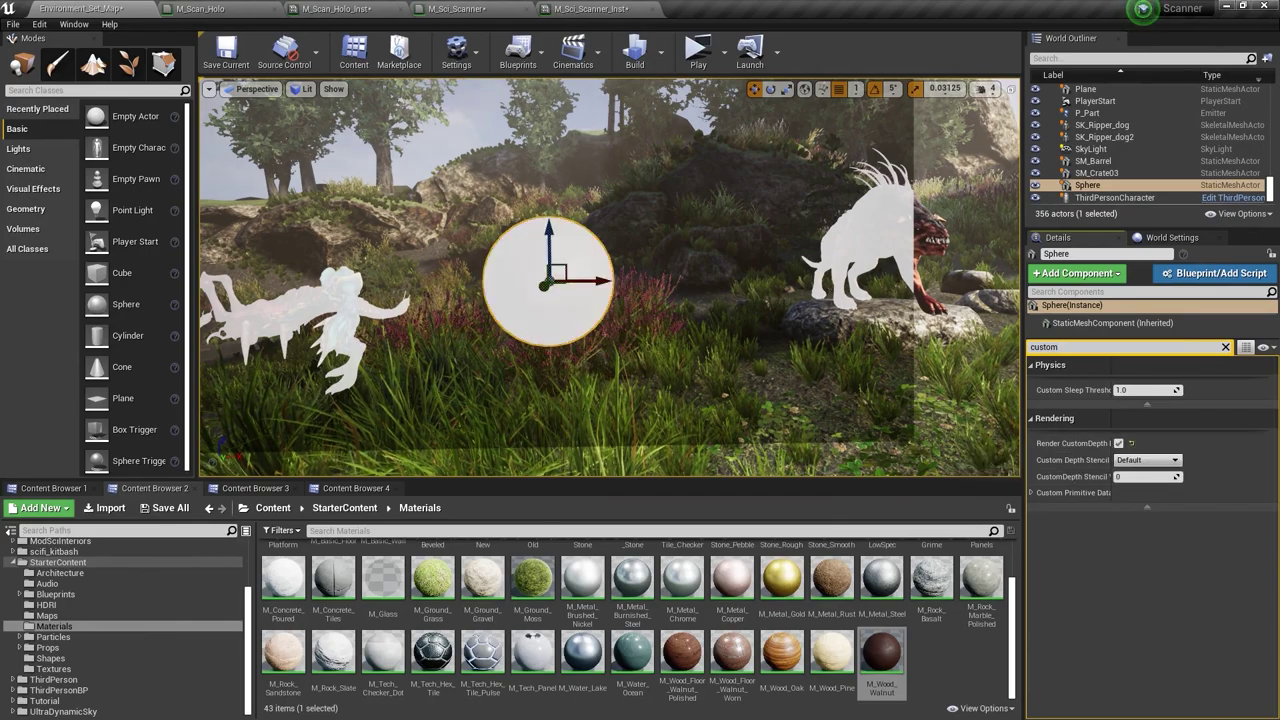
{"action": "mouse_move", "coordinate": [650, 455]}
{"action": "right_mouse_down"}
{"action": "mouse_move", "coordinate": [664, 470]}
{"action": "mouse_move", "coordinate": [686, 460]}
{"action": "mouse_move", "coordinate": [650, 466]}
{"action": "right_mouse_up"}
{"action": "mouse_move", "coordinate": [641, 275]}
{"action": "right_mouse_down"}
{"action": "mouse_move", "coordinate": [652, 276]}
{"action": "mouse_move", "coordinate": [641, 275]}
{"action": "right_mouse_up"}
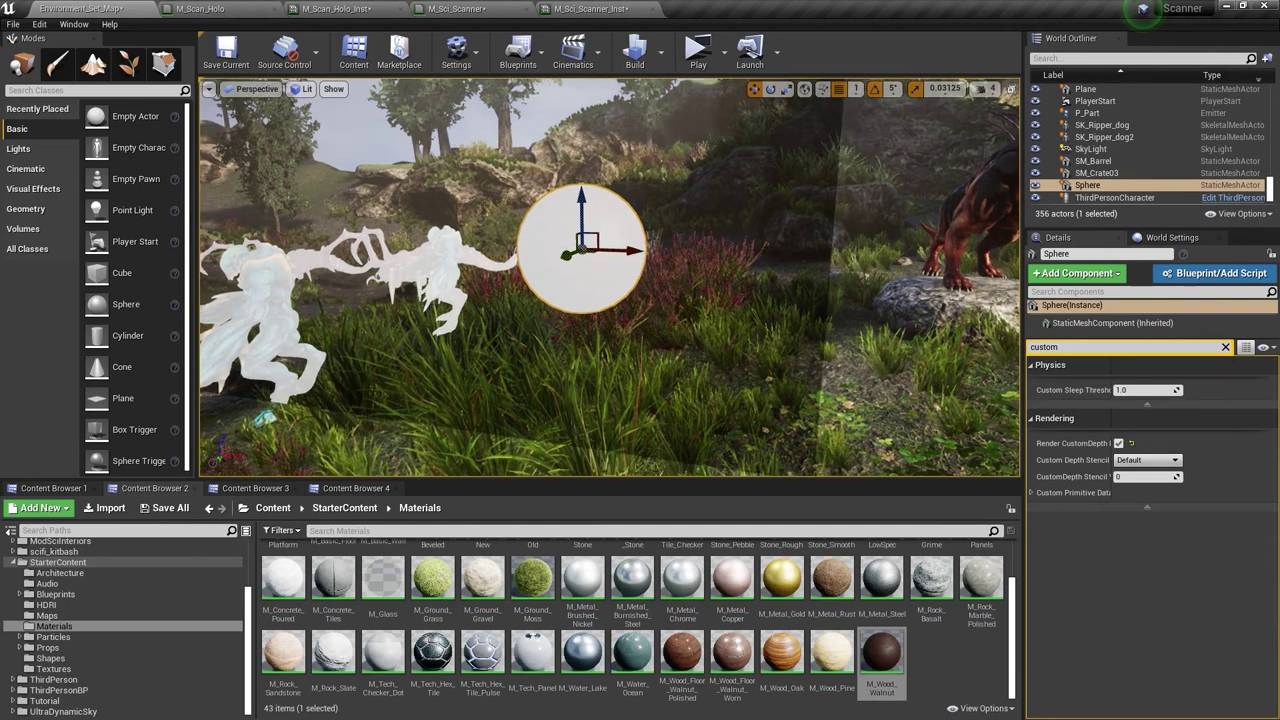
- In M_Sci_Scanner, wrap the CustomDepth-to-If nodes in a comment named Custom Depth Mask and disconnect If from Emissive Color
{"action": "left_click", "coordinate": [457, 8]}
{"action": "right_click_drag", "start_coordinate": [428, 320], "coordinate": [738, 265]}
{"action": "left_click_drag", "start_coordinate": [349, 157], "coordinate": [776, 484]}
{"action": "left_click_drag", "start_coordinate": [780, 253], "coordinate": [620, 231]}
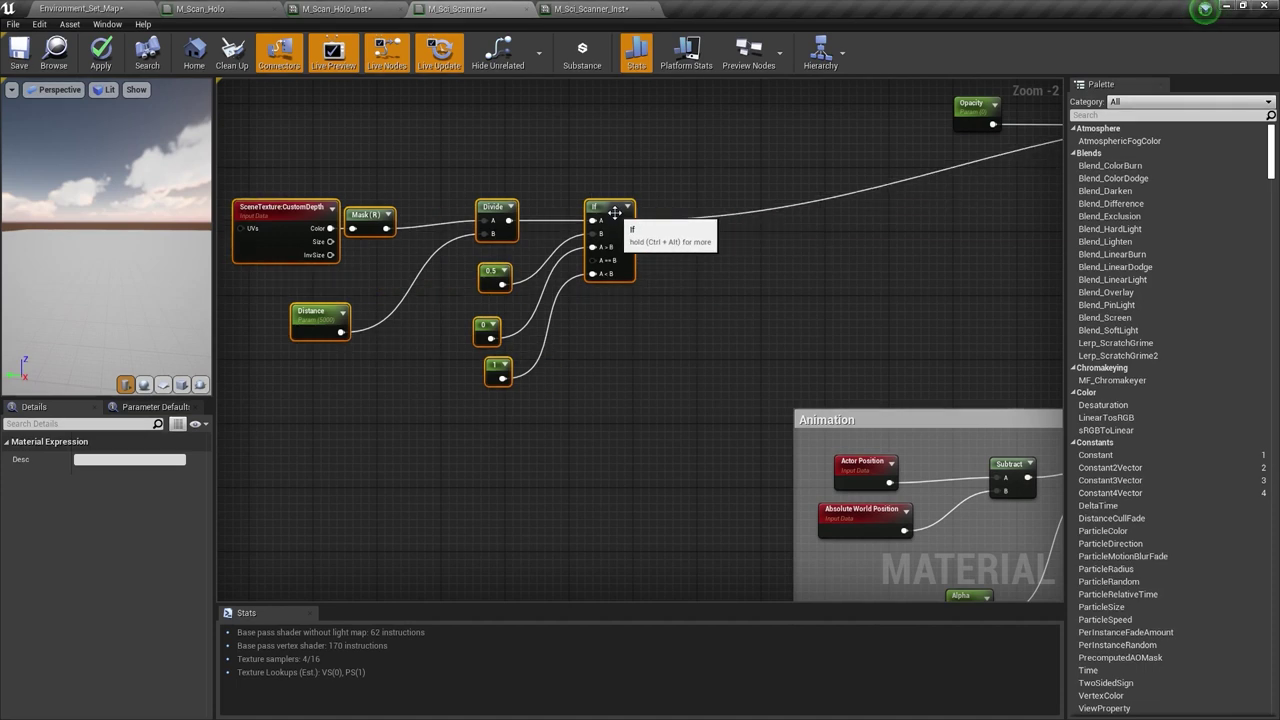
{"action": "key", "text": "c"}
{"action": "right_click_drag", "start_coordinate": [613, 231], "coordinate": [743, 267]}
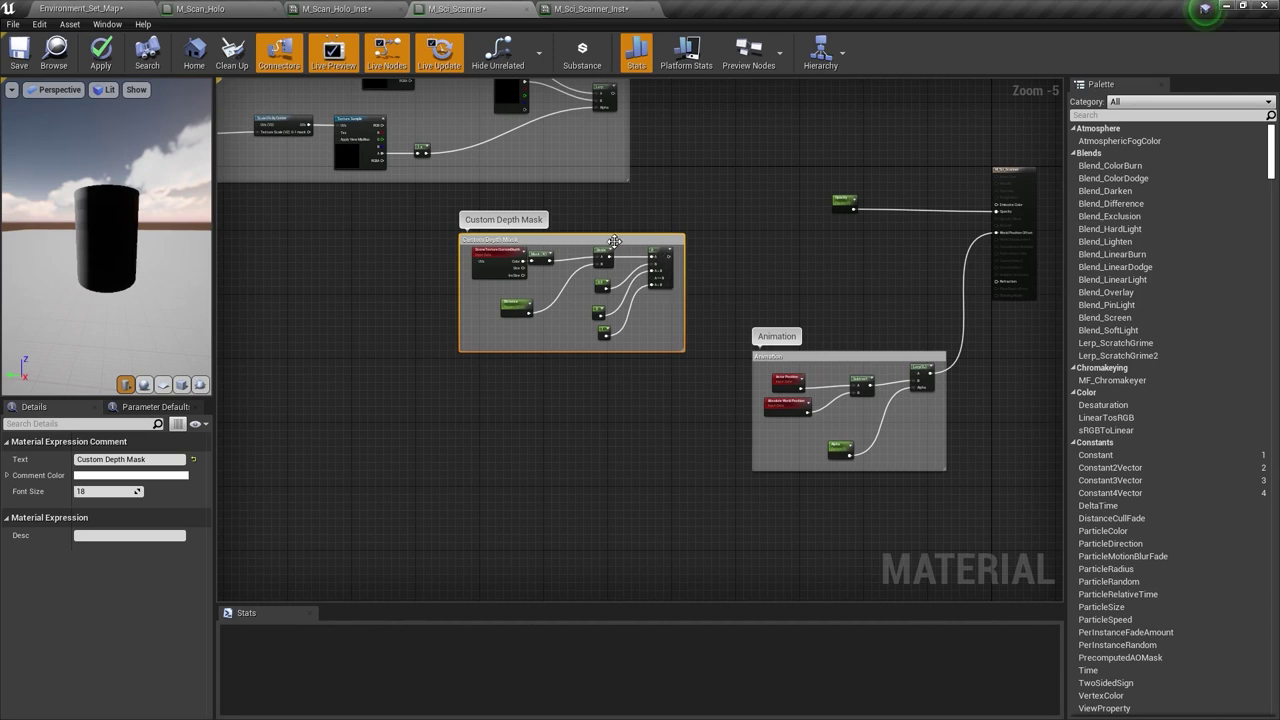
- Move the Custom Depth Mask comment group away from the Animation group to the free area below the texture nodes
{"action": "left_click_drag", "start_coordinate": [674, 257], "coordinate": [330, 357]}
{"action": "right_click_drag", "start_coordinate": [330, 357], "coordinate": [752, 289]}
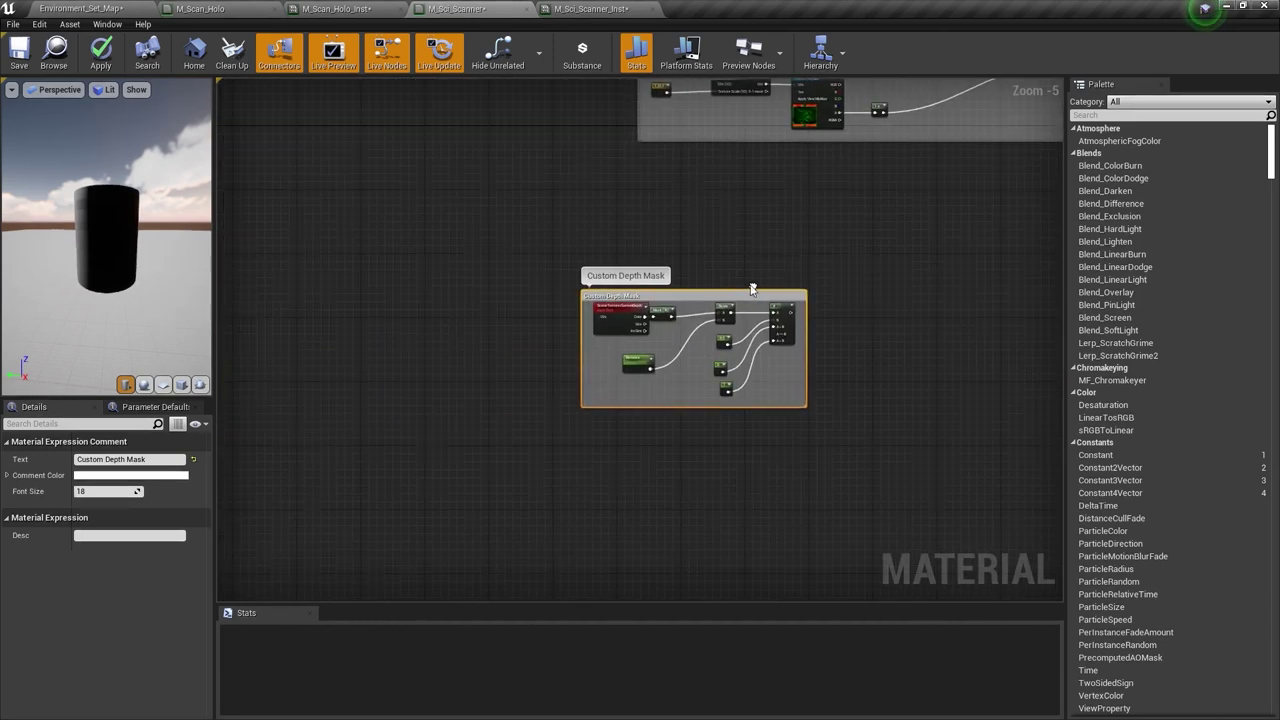
{"action": "left_click_drag", "start_coordinate": [722, 298], "coordinate": [650, 314]}
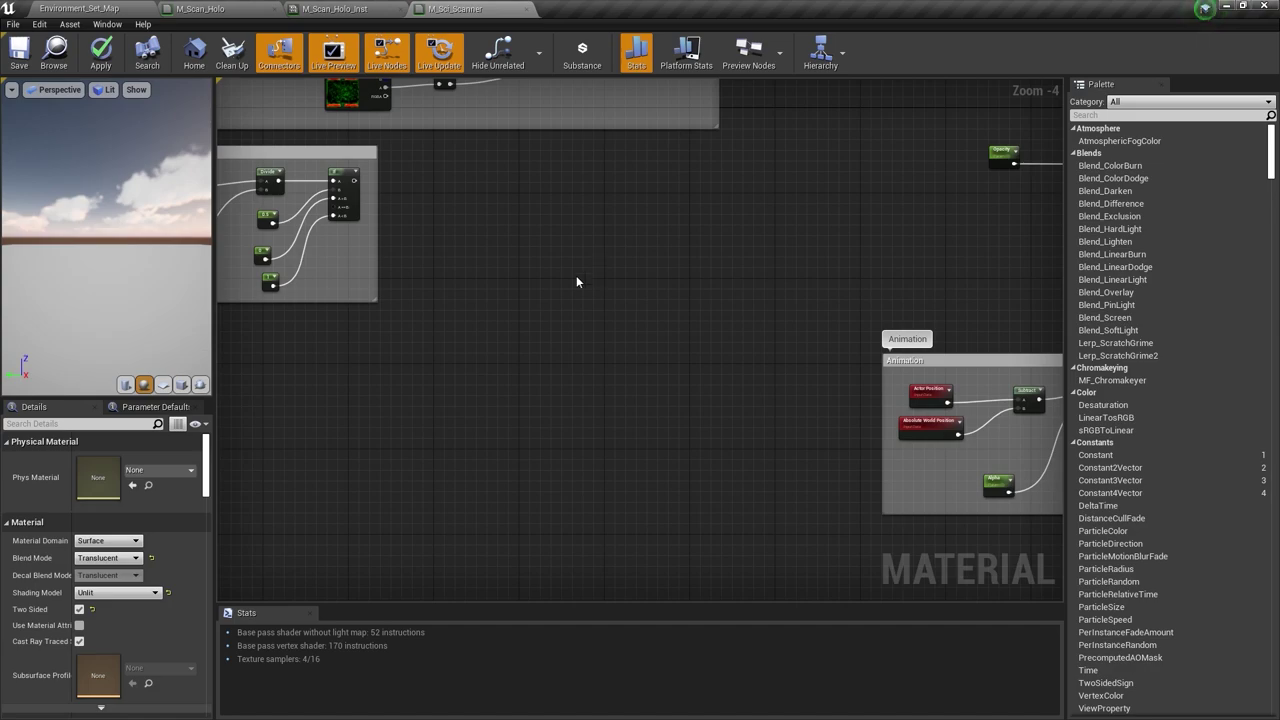
- Add a SampleSceneDepth function node in the empty graph area between the Custom Depth Mask and Animation groups
{"action": "right_click_drag", "start_coordinate": [546, 281], "coordinate": [587, 230]}
{"action": "left_click", "coordinate": [120, 7]}
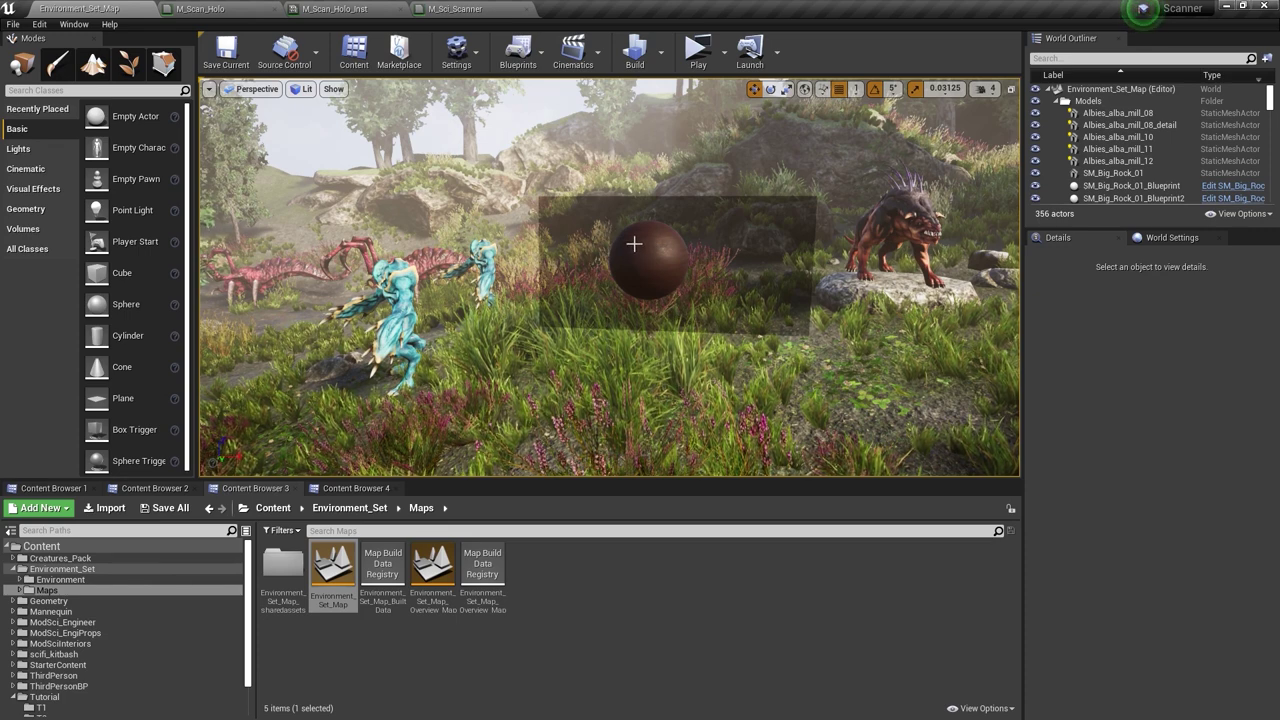
{"action": "left_click", "coordinate": [470, 9]}
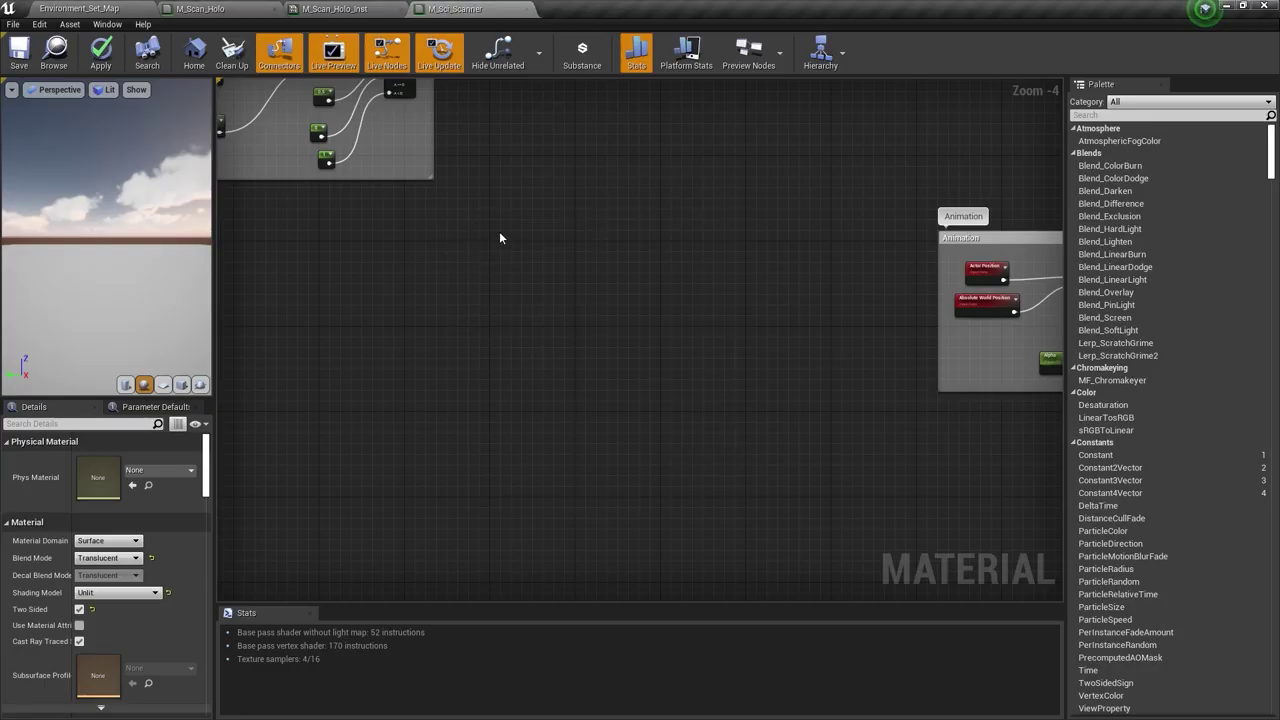
{"action": "right_click", "coordinate": [500, 237]}
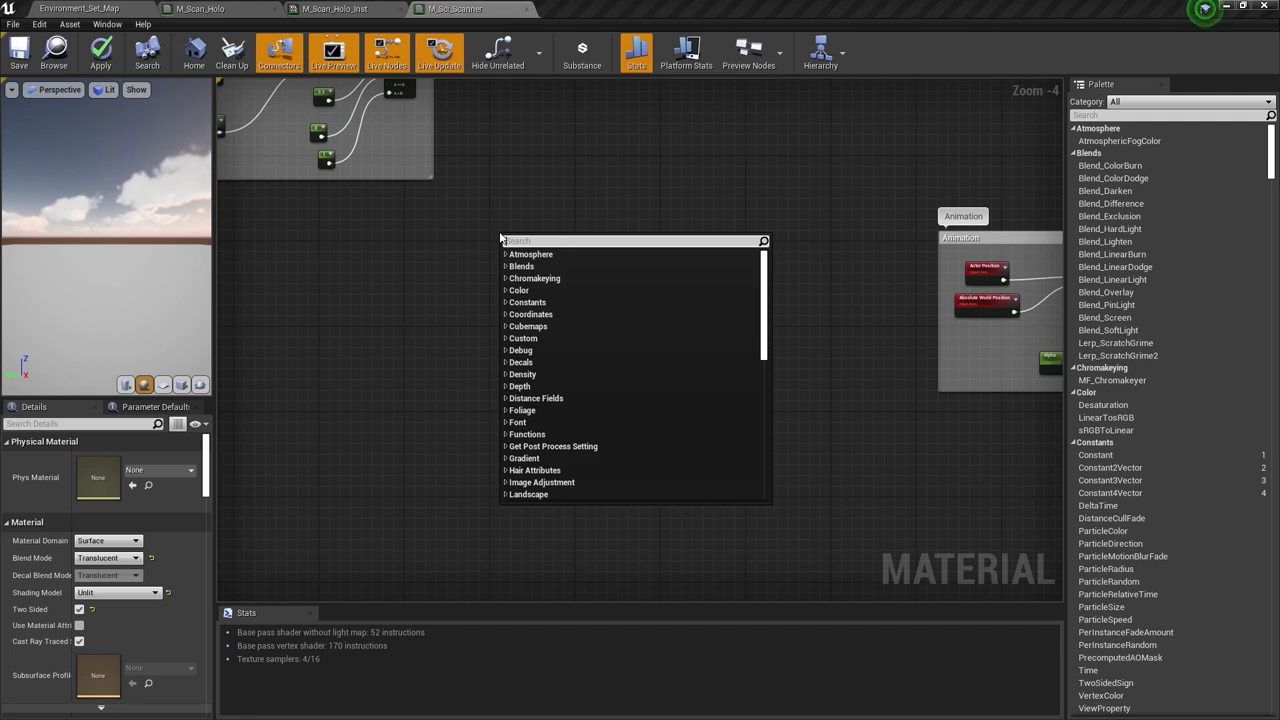
{"action": "type", "text": "sample"}
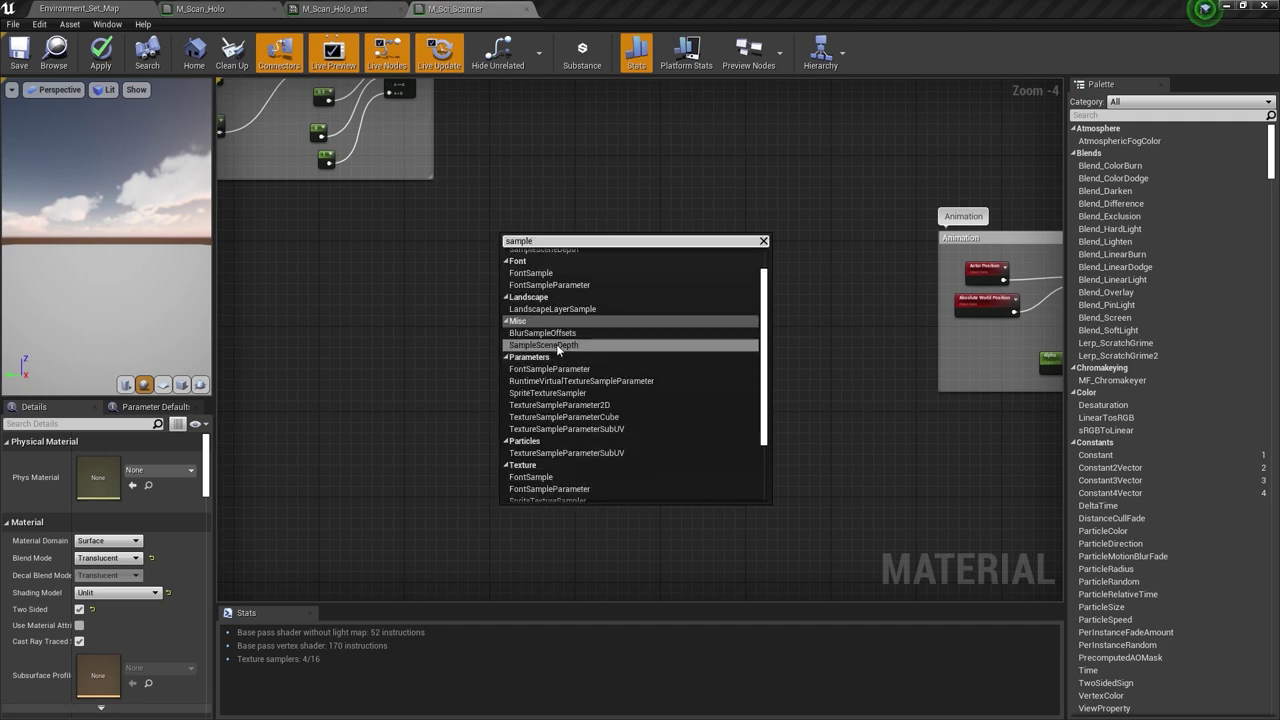
{"action": "left_click", "coordinate": [556, 344]}
{"action": "scroll", "coordinate": [802, 160], "scroll_direction": "up", "scroll_amount": 5}
{"action": "right_click_drag", "start_coordinate": [803, 142], "coordinate": [803, 265]}
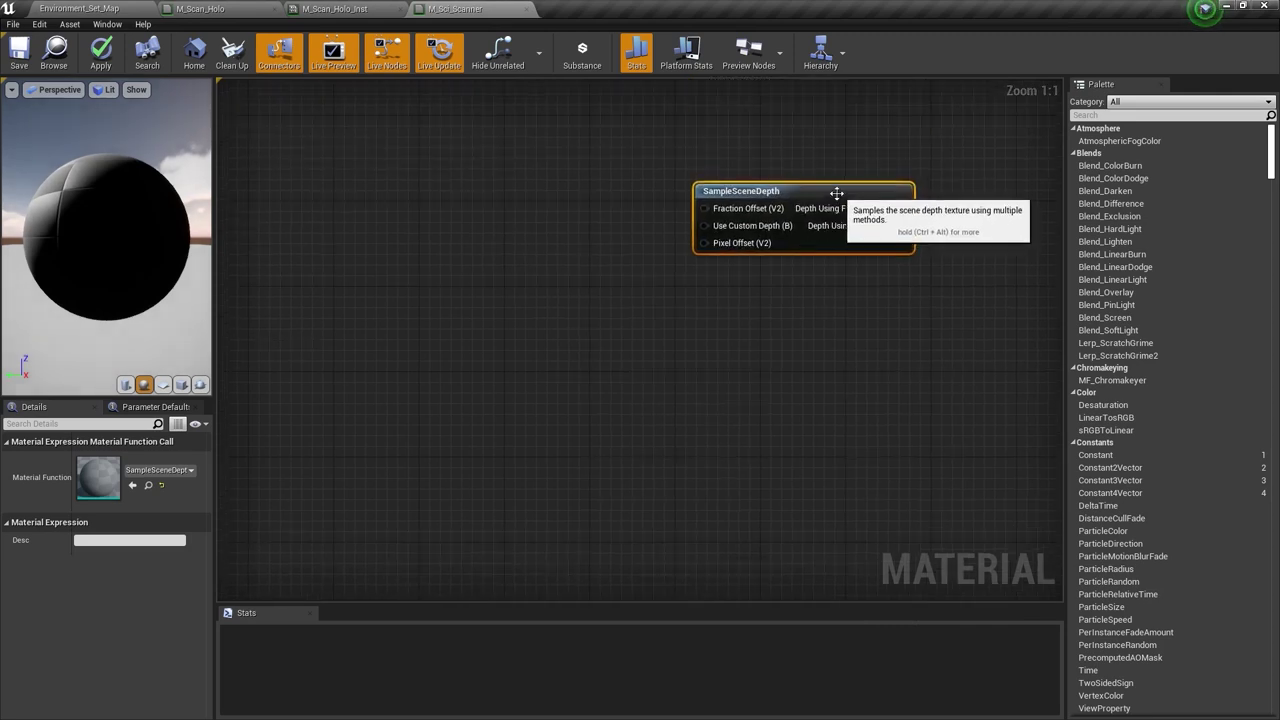
{"action": "left_click_drag", "start_coordinate": [837, 192], "coordinate": [710, 190]}
- Add a StaticBool node connected to SampleSceneDepth's Use Custom Depth input and place it beside that node
{"action": "left_click_drag", "start_coordinate": [583, 224], "coordinate": [373, 236]}
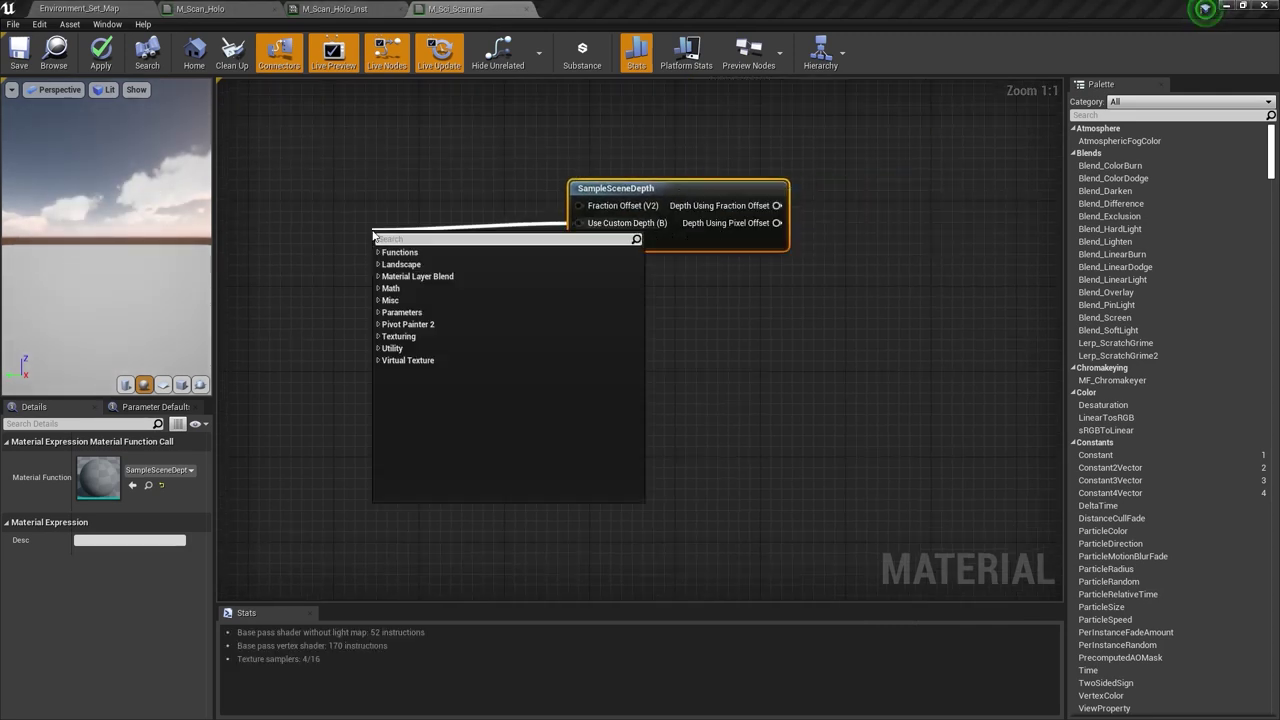
{"action": "type", "text": "bool"}
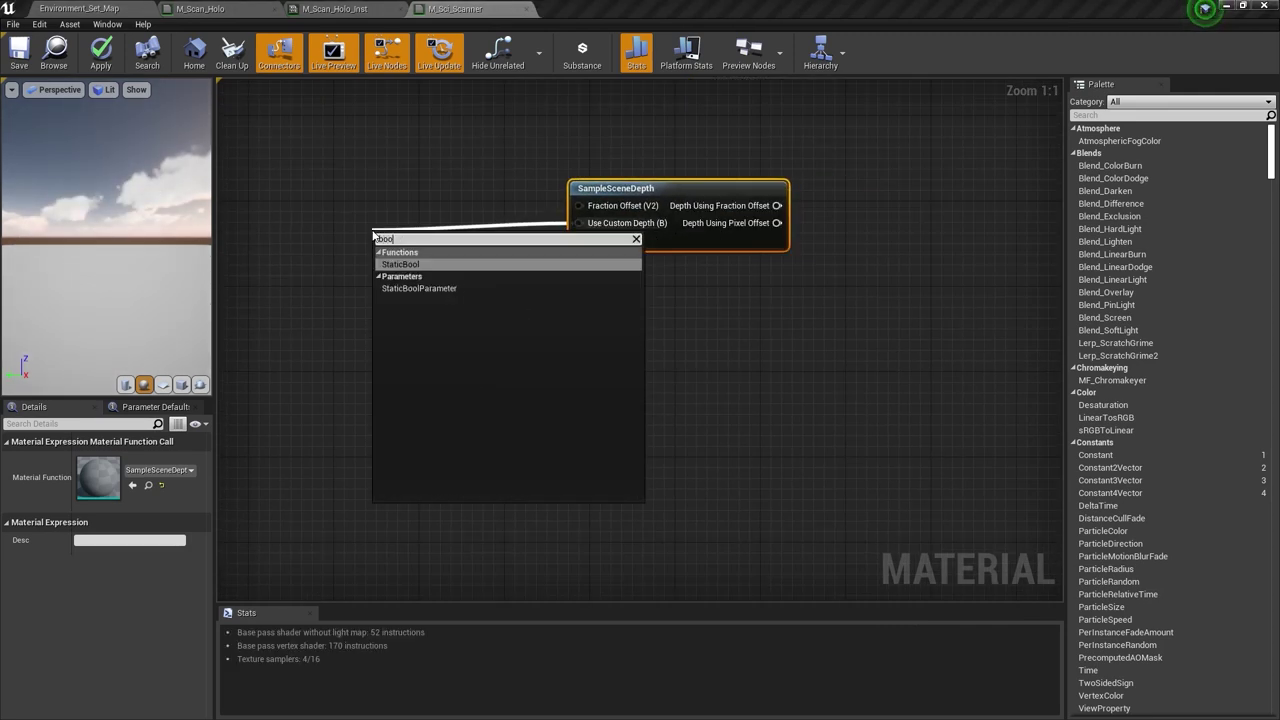
{"action": "key", "text": "Return"}
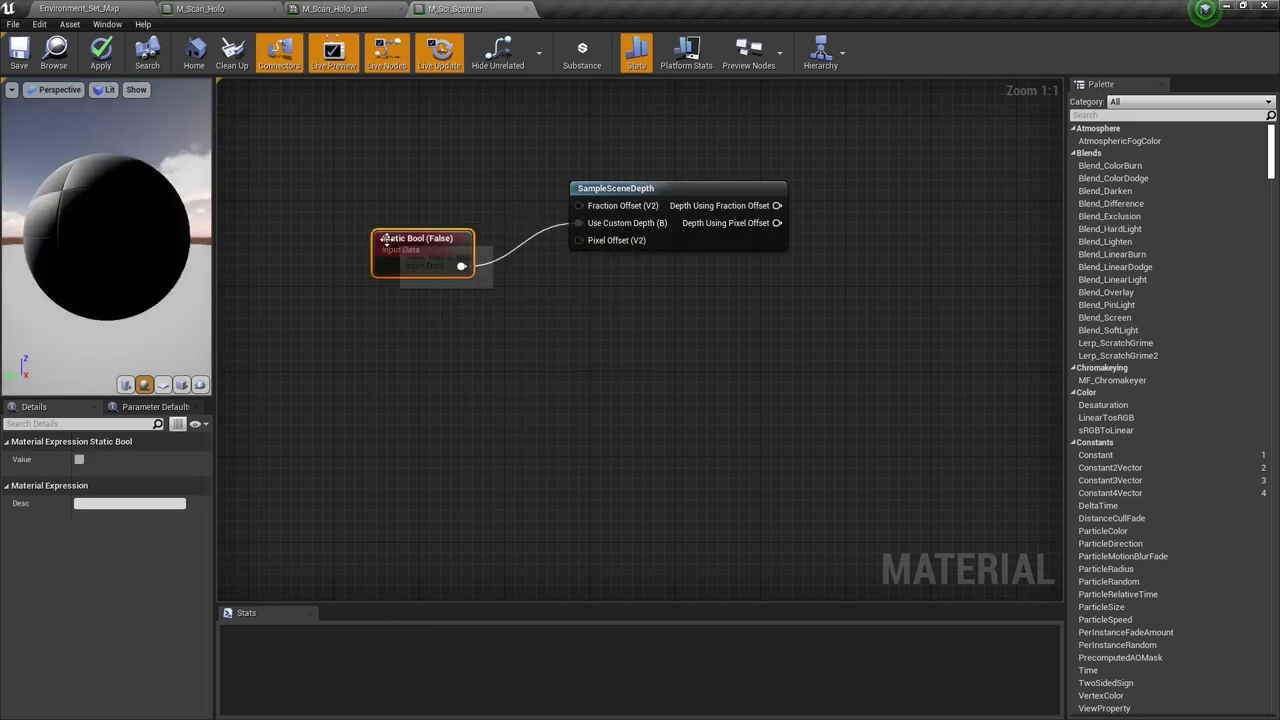
{"action": "left_click_drag", "start_coordinate": [413, 240], "coordinate": [375, 210]}
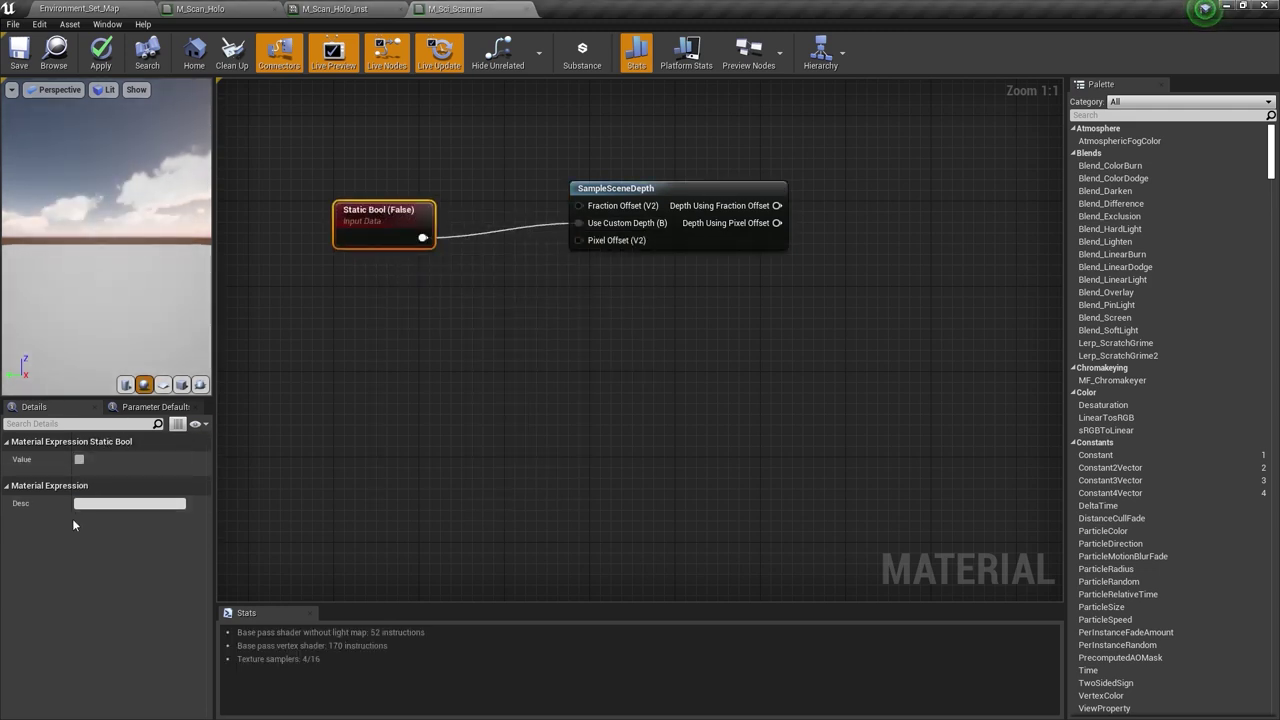
- Set the Static Bool value to true and move the node down, farther away from SampleSceneDepth
{"action": "left_click", "coordinate": [79, 459]}
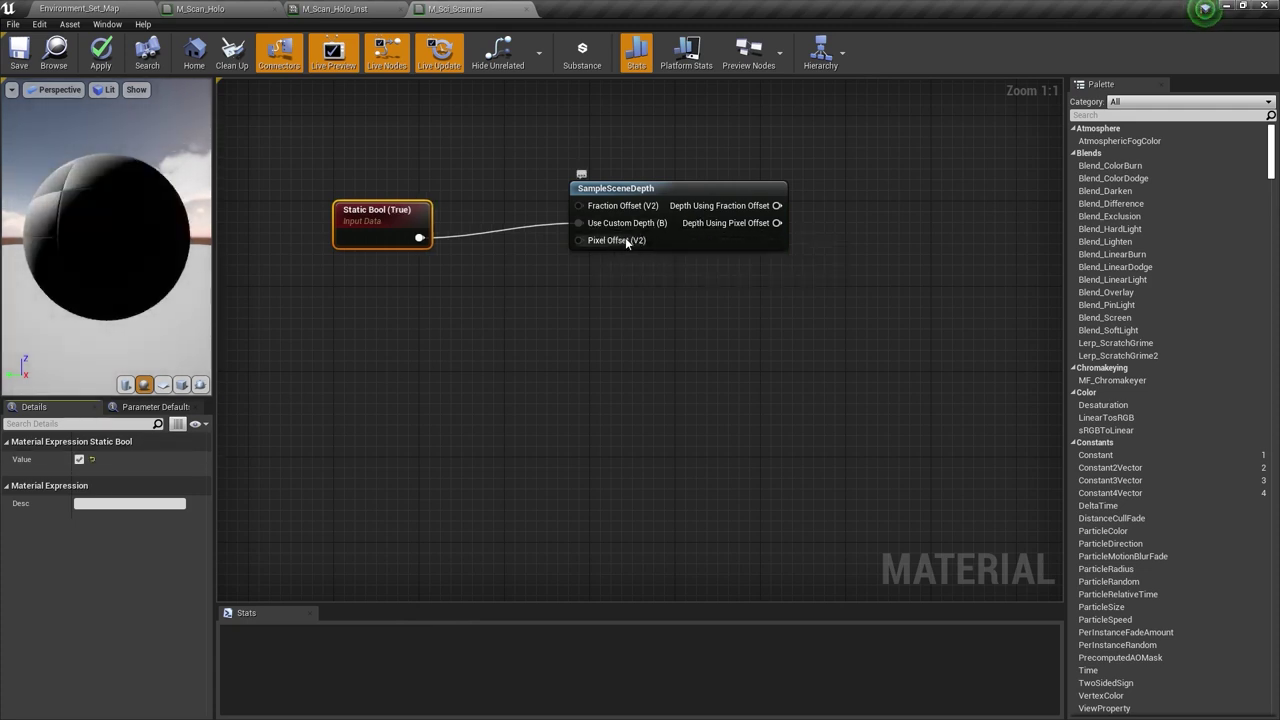
{"action": "scroll", "coordinate": [625, 237], "scroll_direction": "down", "scroll_amount": 6}
{"action": "right_click_drag", "start_coordinate": [632, 367], "coordinate": [603, 345]}
{"action": "scroll", "coordinate": [556, 301], "scroll_direction": "up", "scroll_amount": 4}
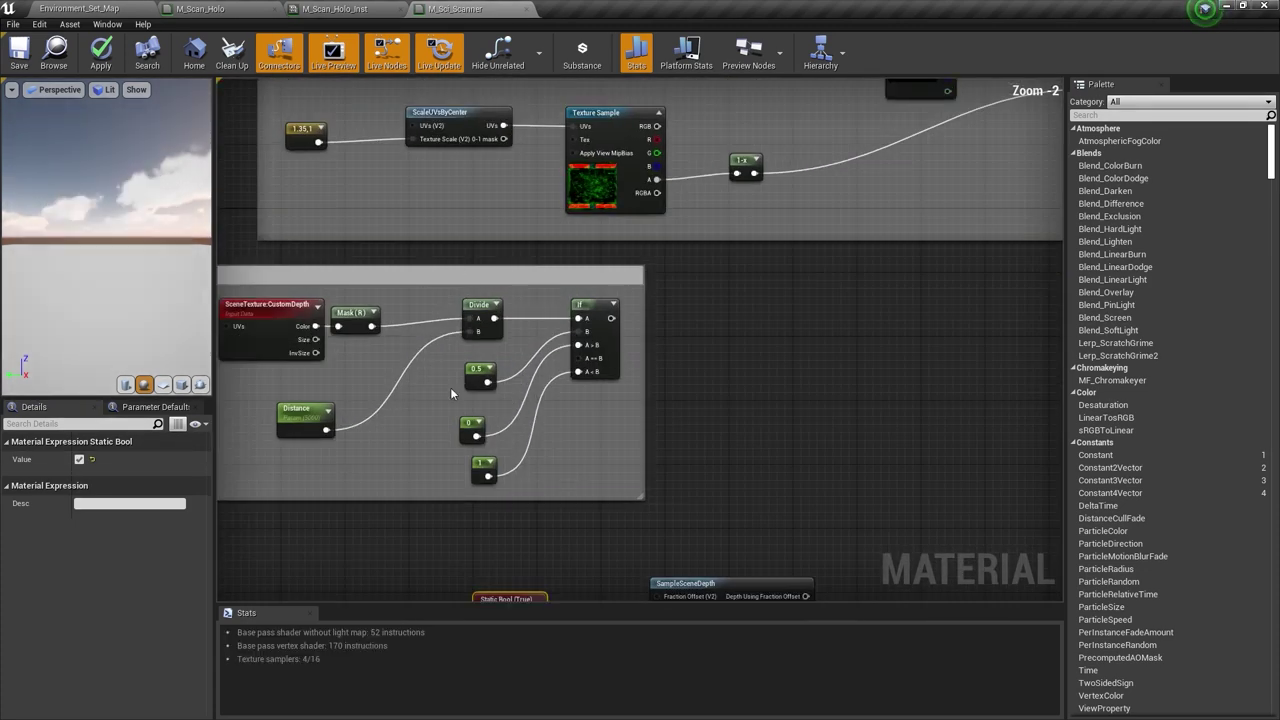
{"action": "right_click_drag", "start_coordinate": [450, 387], "coordinate": [528, 347]}
{"action": "right_click_drag", "start_coordinate": [741, 348], "coordinate": [718, 141]}
{"action": "scroll", "coordinate": [700, 346], "scroll_direction": "up", "scroll_amount": 2}
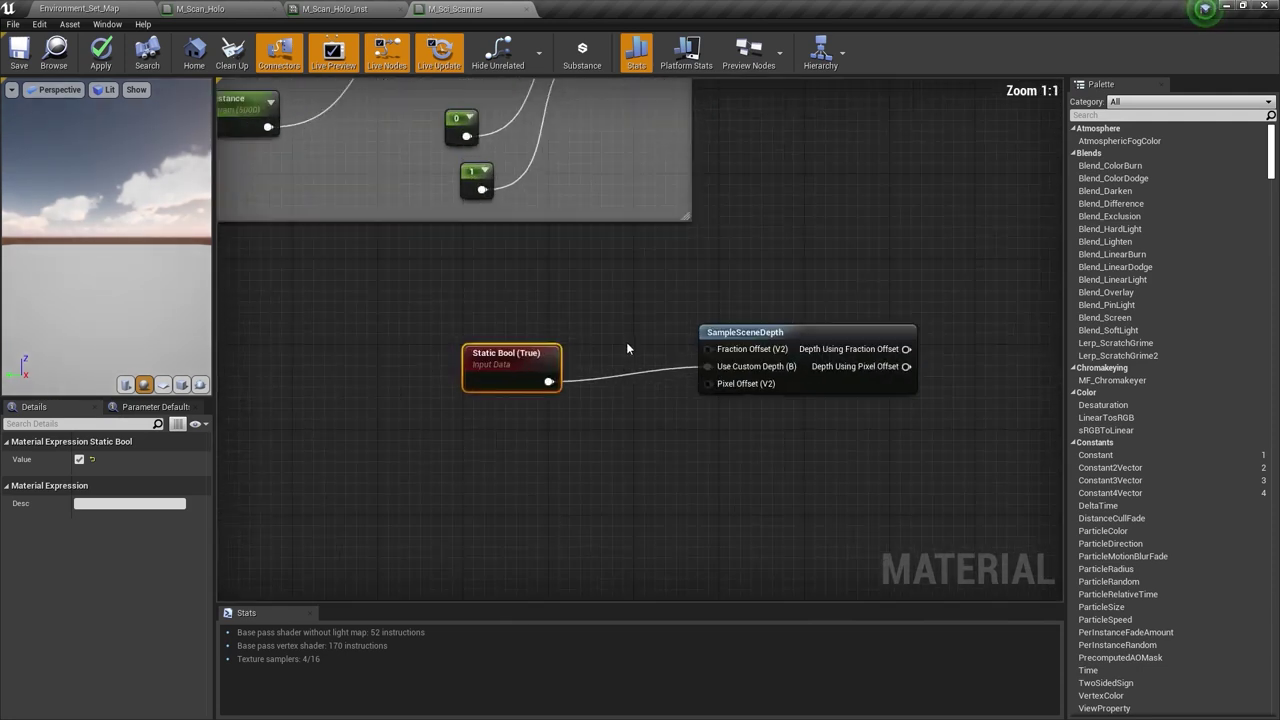
{"action": "right_click_drag", "start_coordinate": [627, 343], "coordinate": [672, 259]}
{"action": "left_click_drag", "start_coordinate": [537, 279], "coordinate": [355, 407]}
{"action": "right_click_drag", "start_coordinate": [614, 344], "coordinate": [532, 322]}
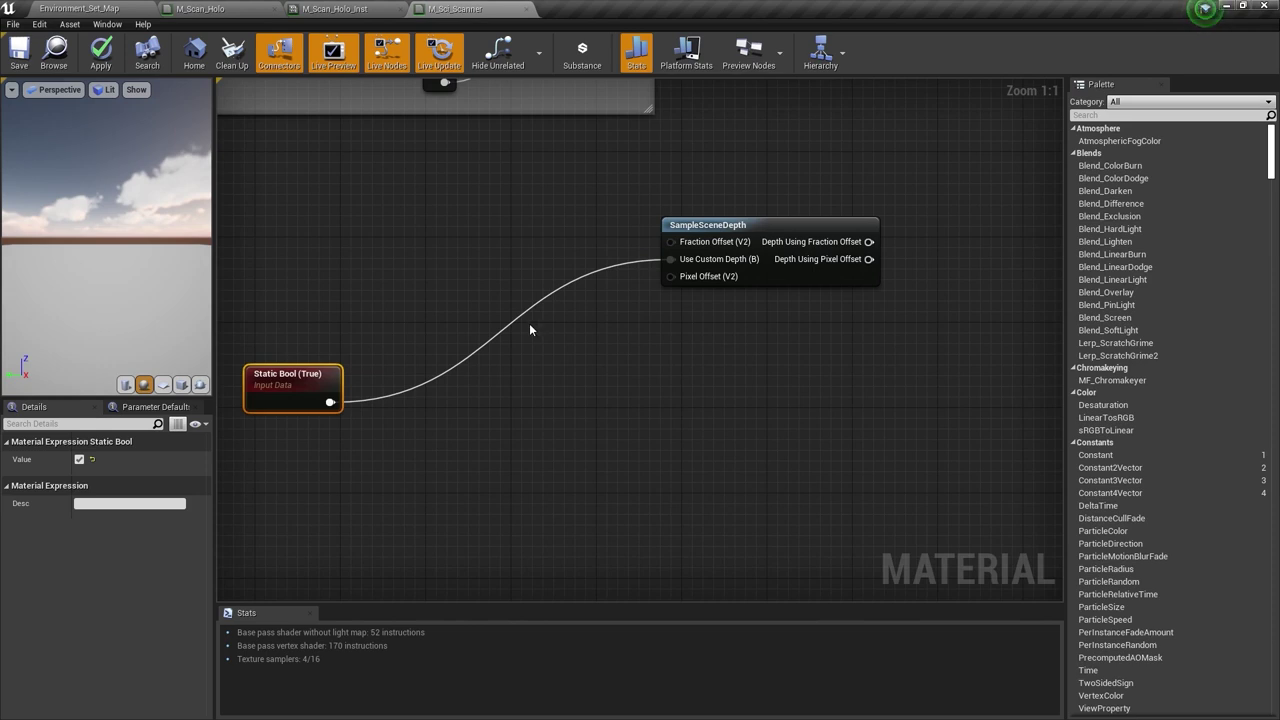
- Add a 0,0 Constant2Vector connected to SampleSceneDepth's Pixel Offset input and place it beside that node
{"action": "left_click", "coordinate": [529, 323]}
{"action": "left_click_drag", "start_coordinate": [558, 350], "coordinate": [483, 262]}
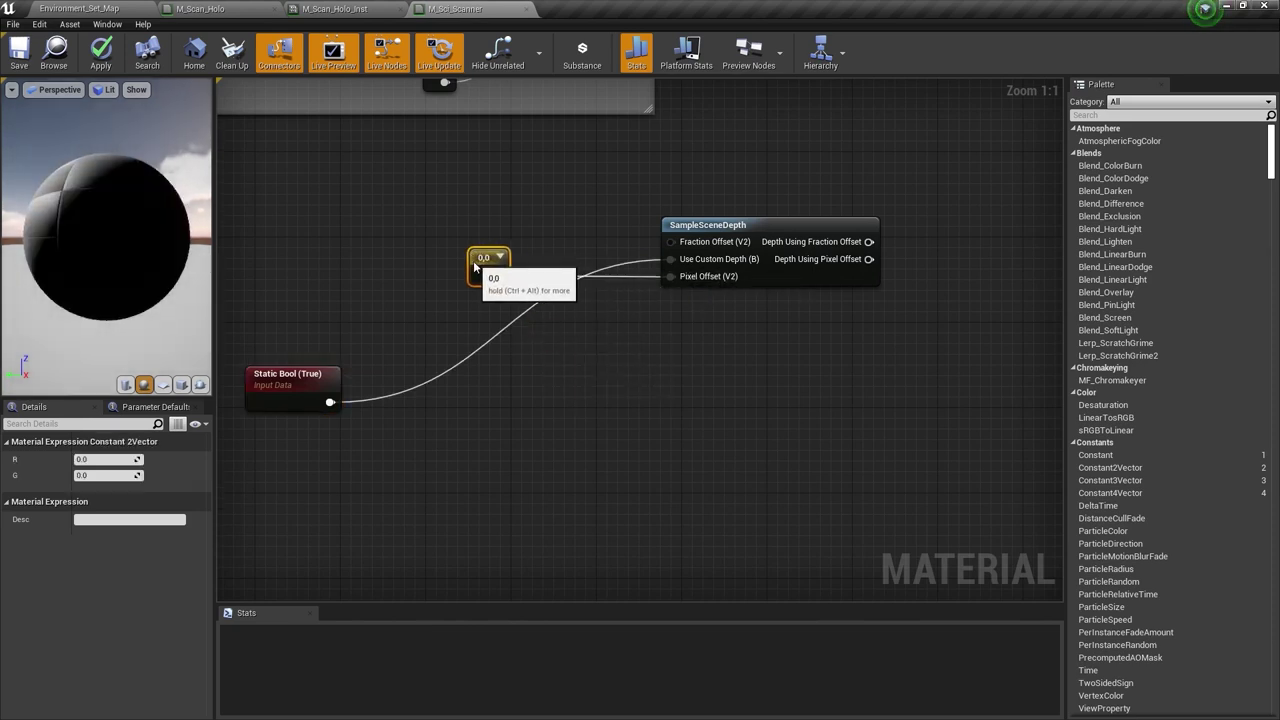
{"action": "right_click_drag", "start_coordinate": [678, 275], "coordinate": [485, 268]}
- Add a Multiply node fed by SampleSceneDepth's Depth Using Pixel Offset output and set its Const B to -4
{"action": "right_click_drag", "start_coordinate": [760, 251], "coordinate": [726, 256]}
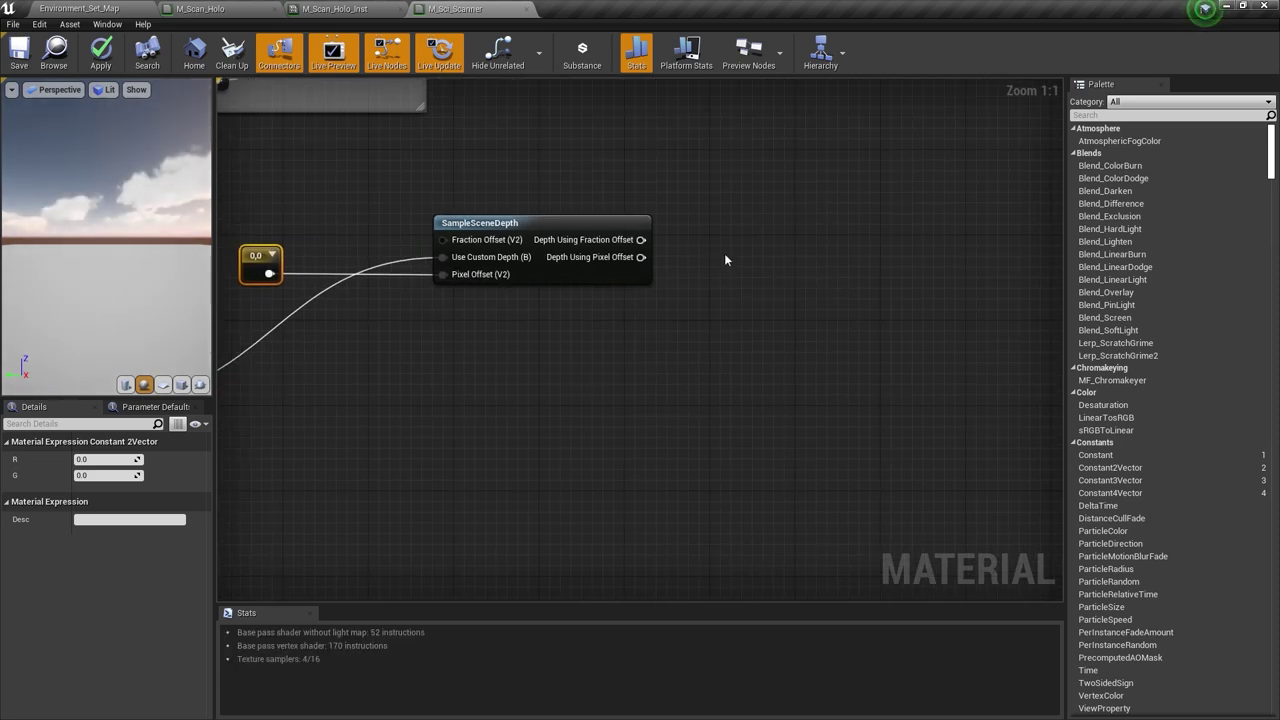
{"action": "key", "text": "m"}
{"action": "left_click", "coordinate": [724, 253]}
{"action": "left_click_drag", "start_coordinate": [755, 255], "coordinate": [748, 245]}
{"action": "left_click_drag", "start_coordinate": [641, 258], "coordinate": [724, 264]}
{"action": "left_click", "coordinate": [116, 476]}
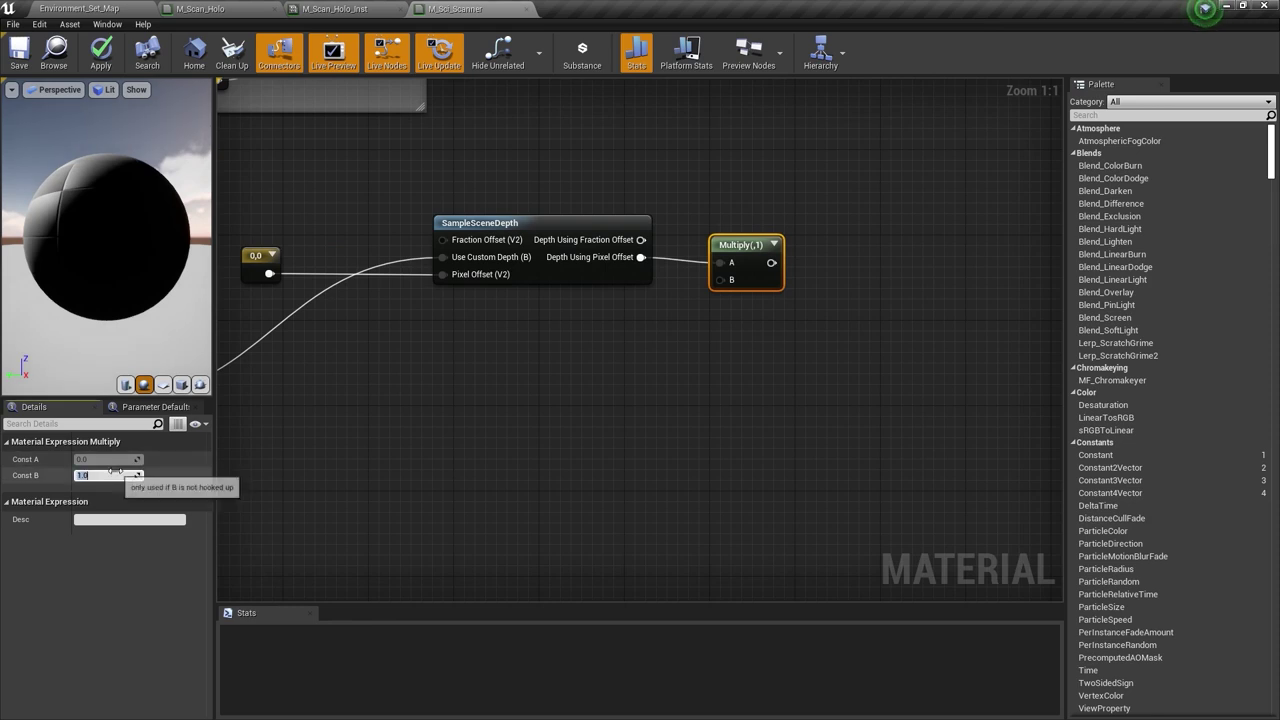
{"action": "type", "text": "-4"}
{"action": "key", "text": "Return"}
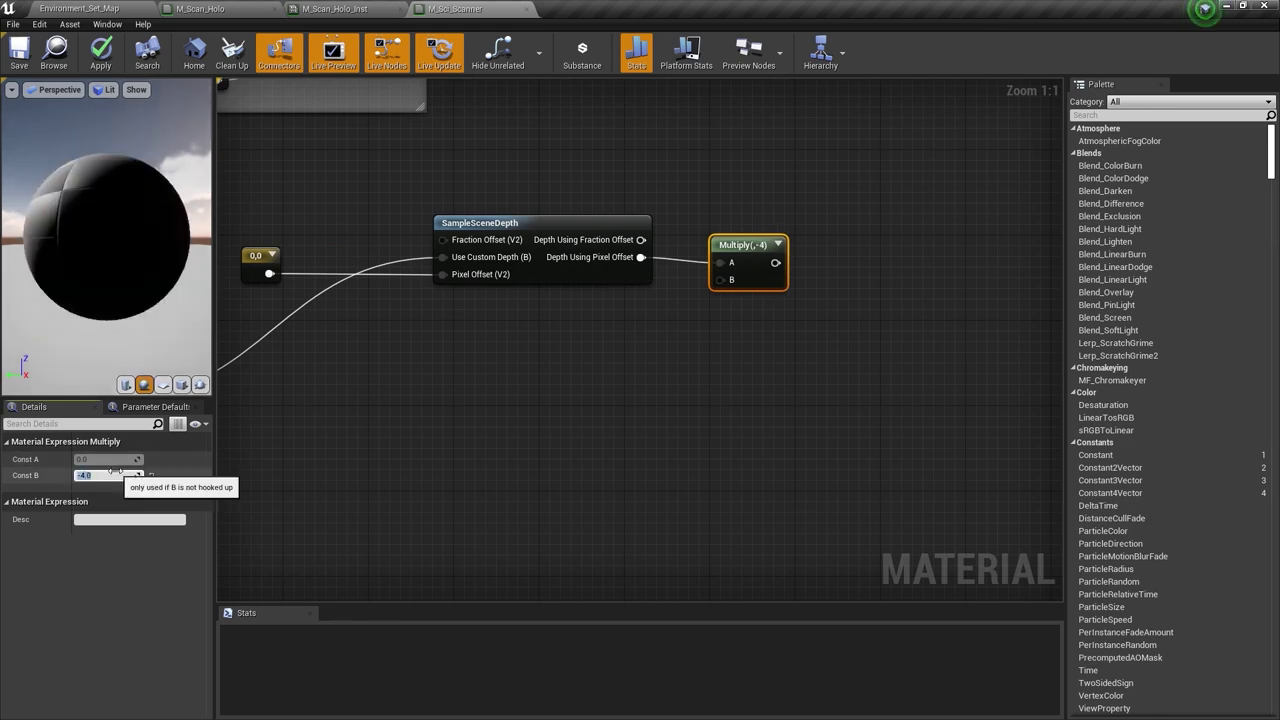
- Move the Static Bool node up to line up with SampleSceneDepth, beside the 0,0 constant
{"action": "right_click_drag", "start_coordinate": [297, 429], "coordinate": [530, 320]}
{"action": "left_click_drag", "start_coordinate": [300, 266], "coordinate": [345, 125]}
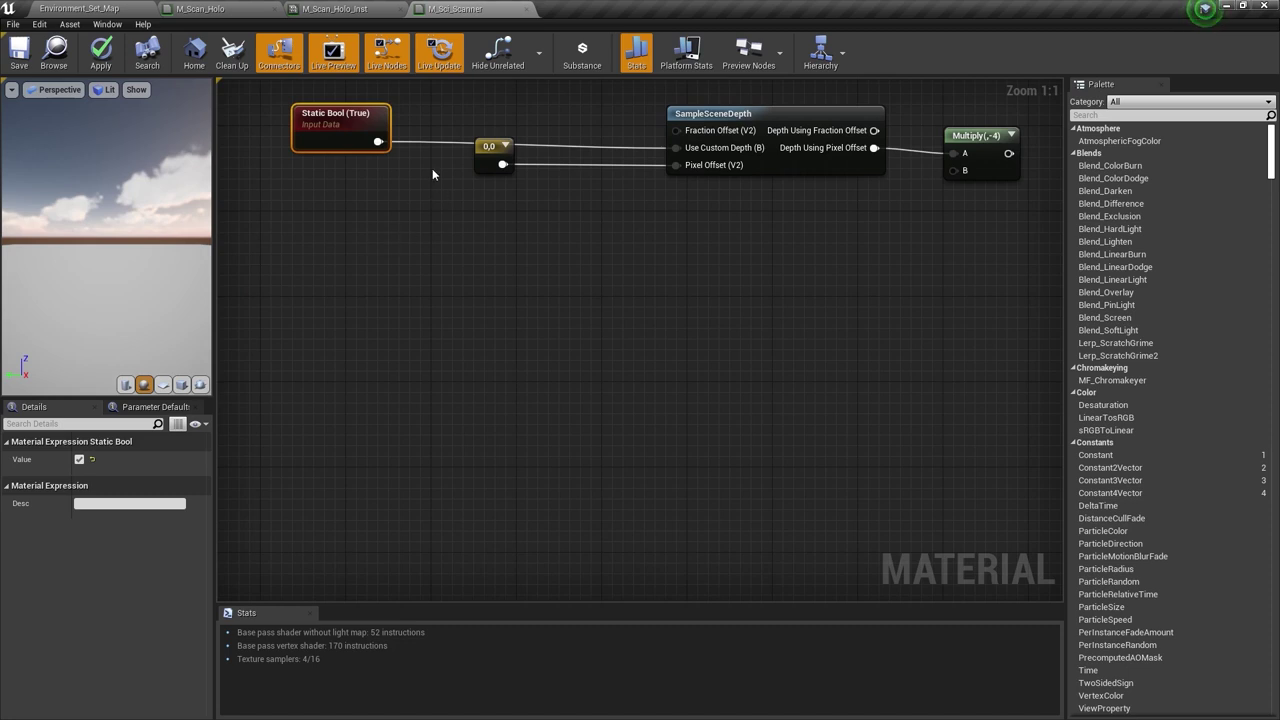
{"action": "right_click_drag", "start_coordinate": [771, 204], "coordinate": [726, 258]}
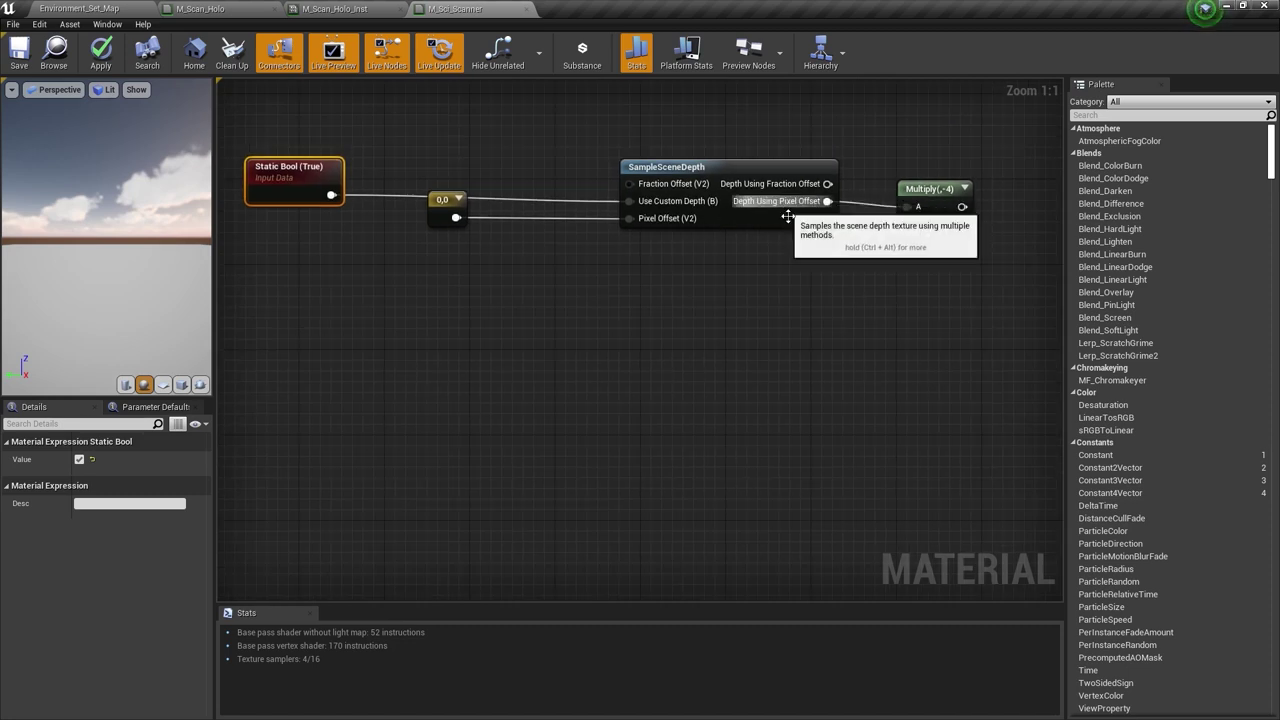
- Duplicate SampleSceneDepth below the original, keep its Static Bool link and disconnect the copy's Pixel Offset input
{"action": "left_click_drag", "start_coordinate": [797, 293], "coordinate": [678, 152]}
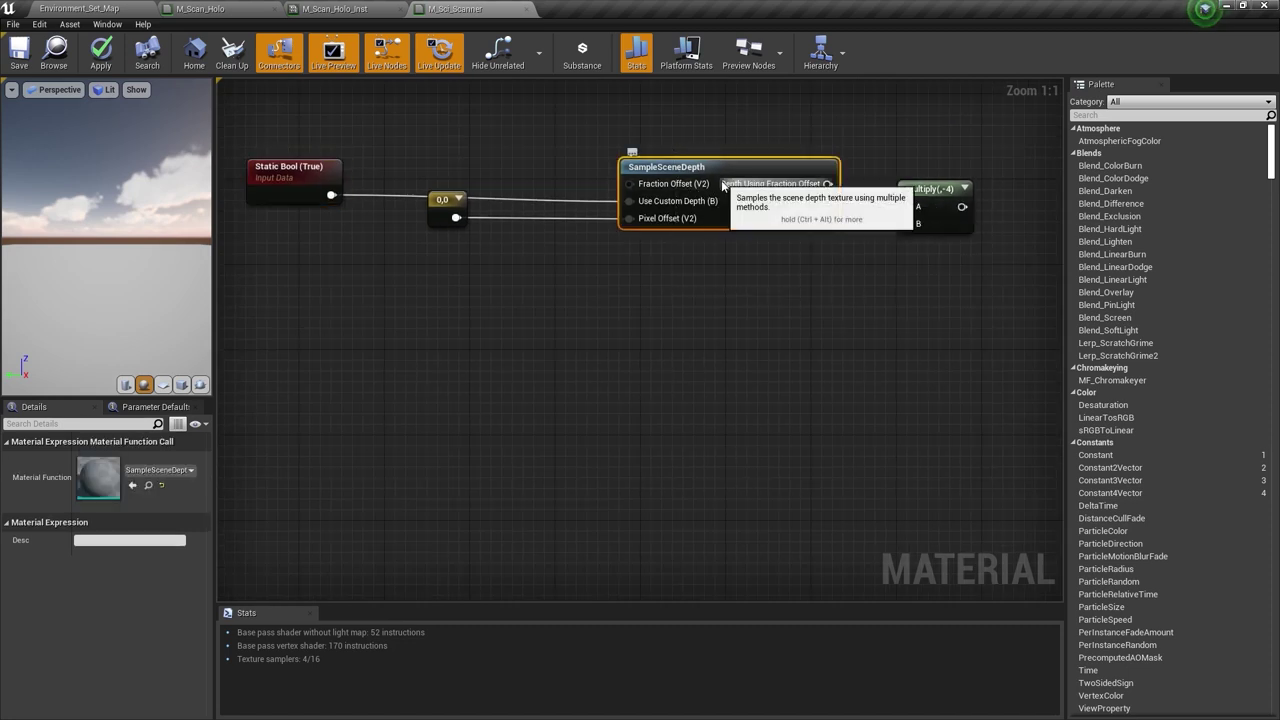
{"action": "key", "text": "ctrl+w"}
{"action": "left_click_drag", "start_coordinate": [846, 197], "coordinate": [668, 338]}
{"action": "left_click", "coordinate": [648, 346], "text": "alt"}
{"action": "right_click_drag", "start_coordinate": [652, 368], "coordinate": [687, 320]}
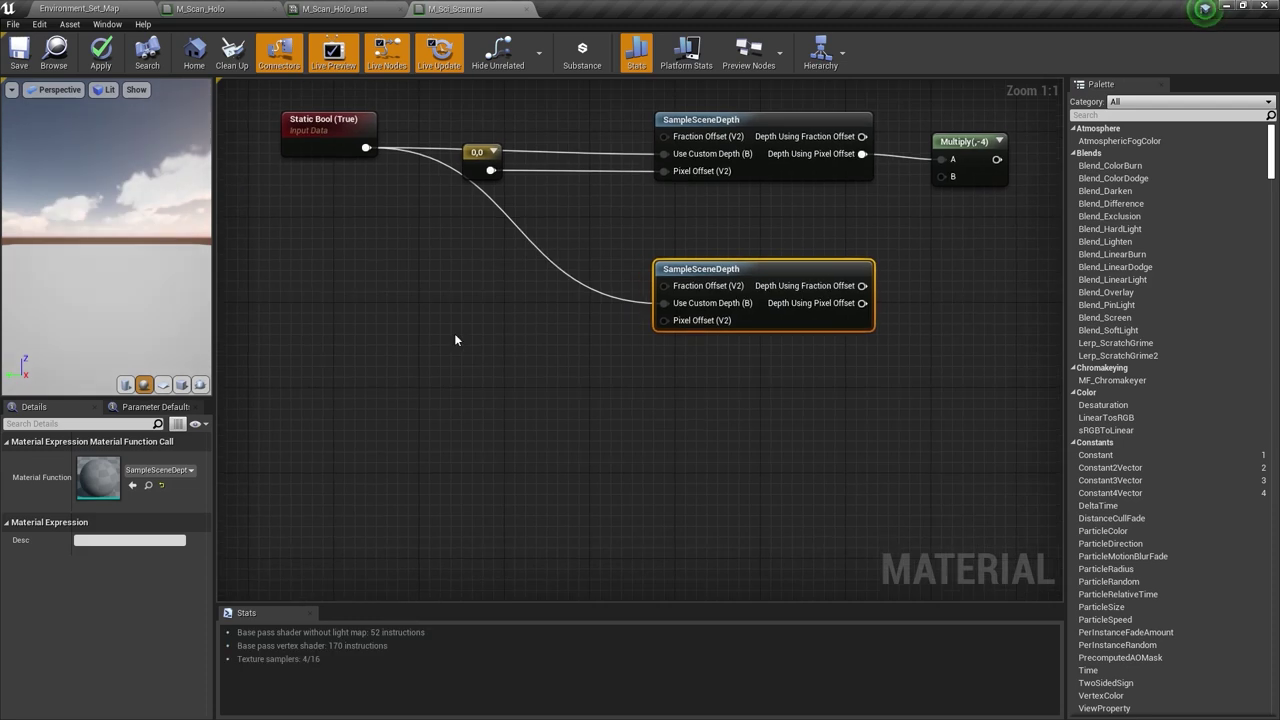
- Add a BlurSampleOffsets function node below the Static Bool and connect its 0,1 output to the duplicated SampleSceneDepth's Pixel Offset
{"action": "right_click", "coordinate": [362, 328]}
{"action": "type", "text": "blur sm"}
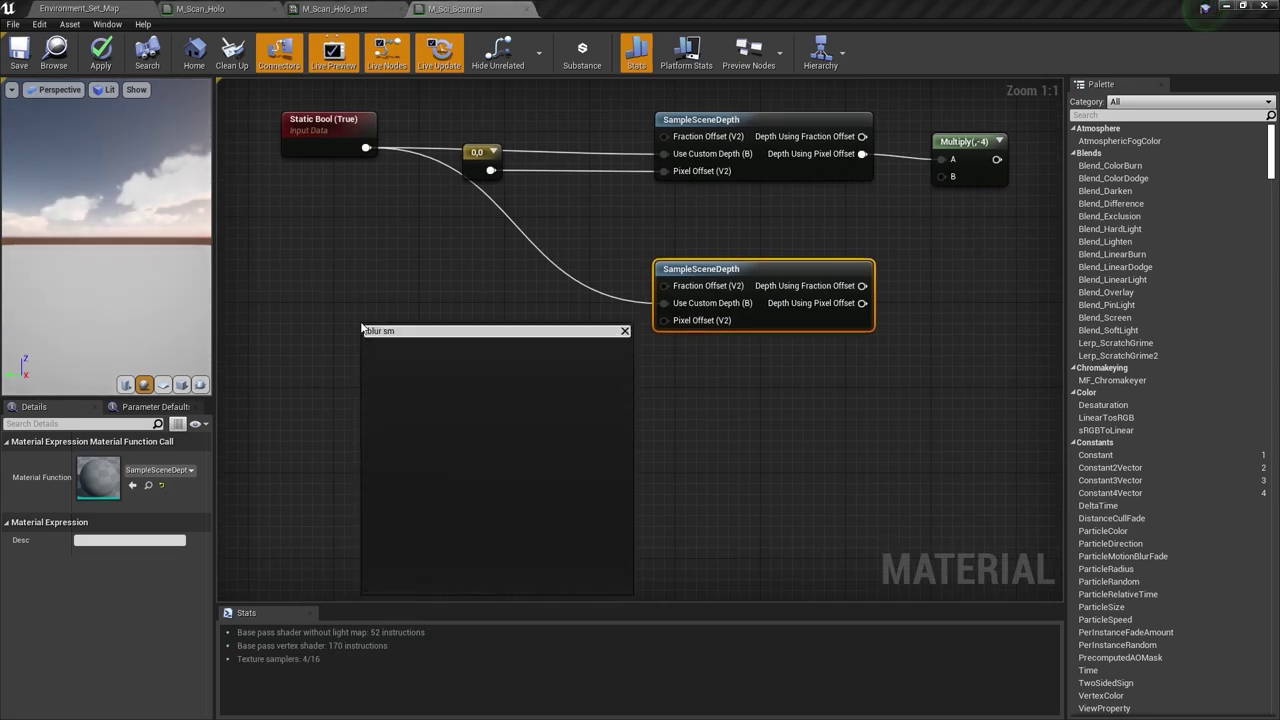
{"action": "key", "text": "BackSpace"}
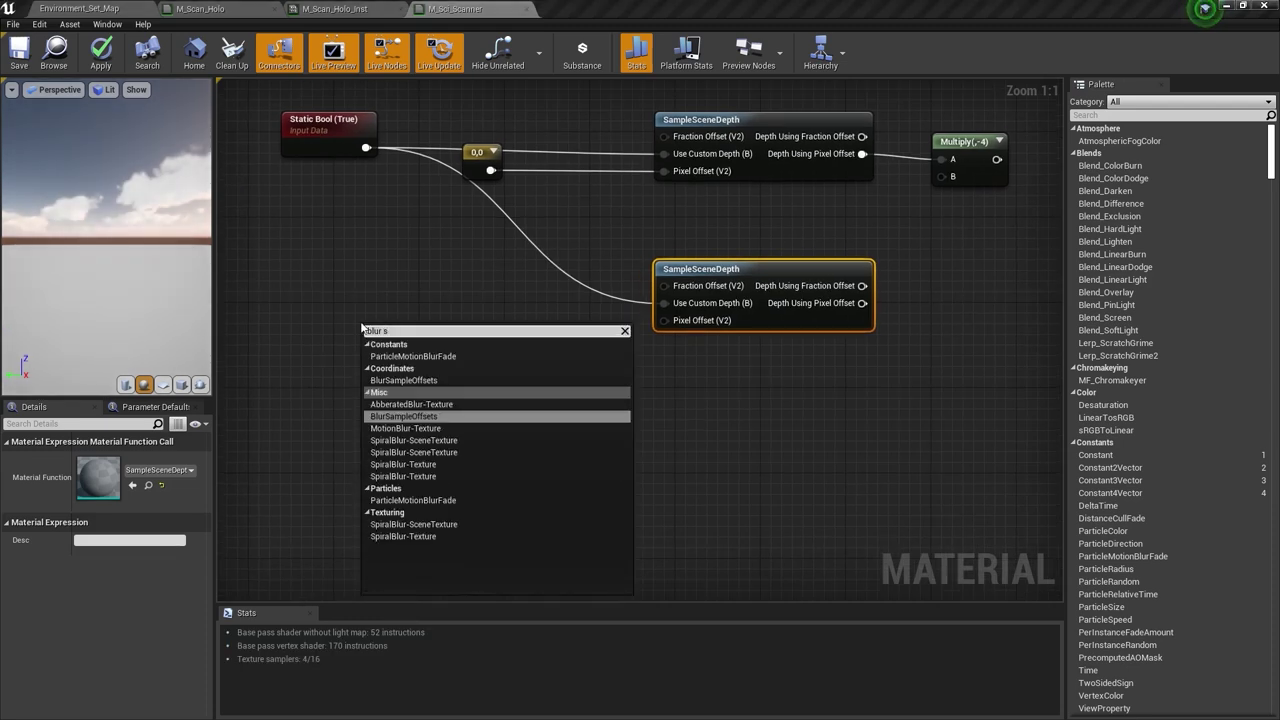
{"action": "left_click", "coordinate": [418, 415]}
{"action": "right_click_drag", "start_coordinate": [450, 323], "coordinate": [476, 275]}
{"action": "left_click_drag", "start_coordinate": [476, 275], "coordinate": [396, 245]}
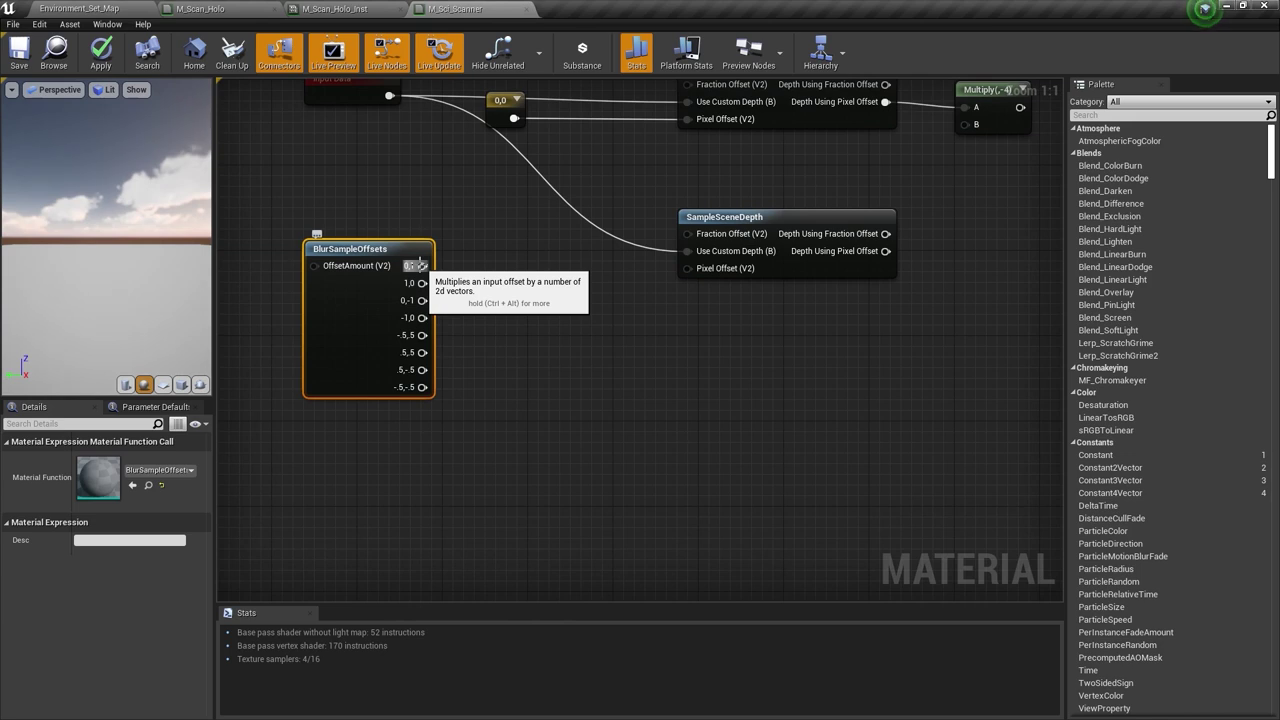
{"action": "left_click_drag", "start_coordinate": [422, 266], "coordinate": [708, 270]}
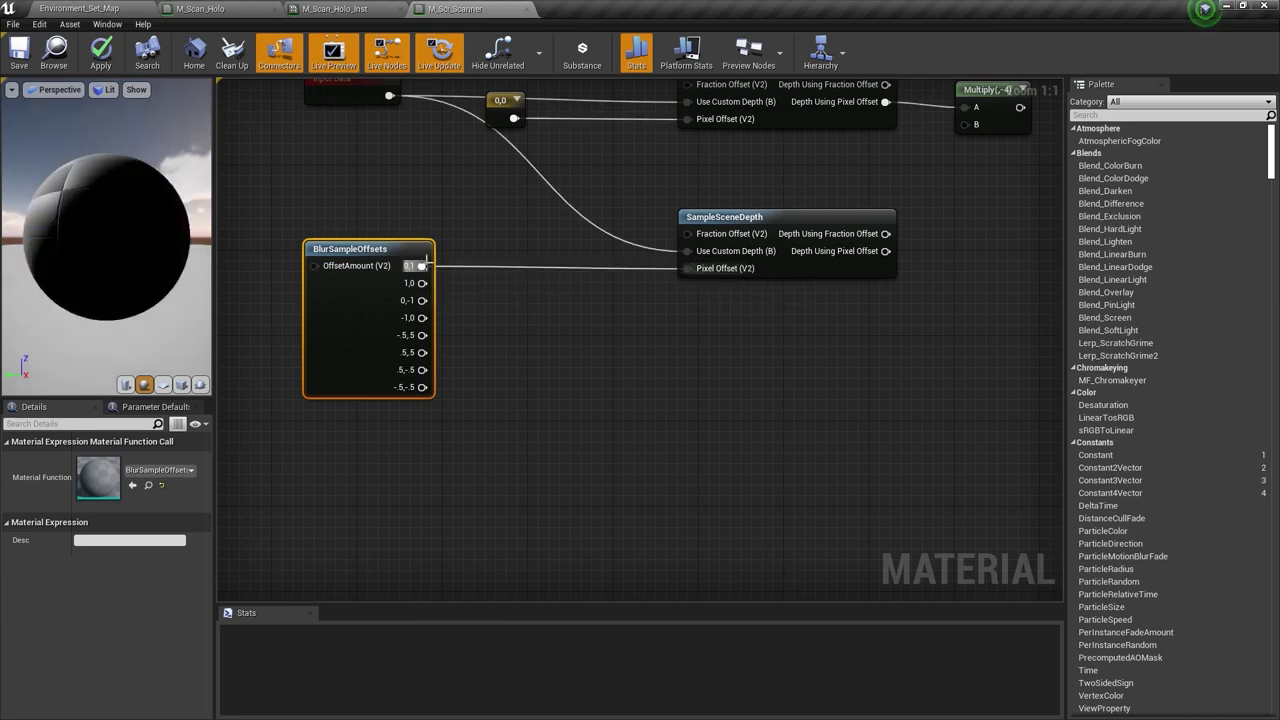
- Open the BlurSampleOffsets function to examine its offset constants and outputs, and return to the M_Sci_Scanner graph
{"action": "double_click", "coordinate": [357, 258]}
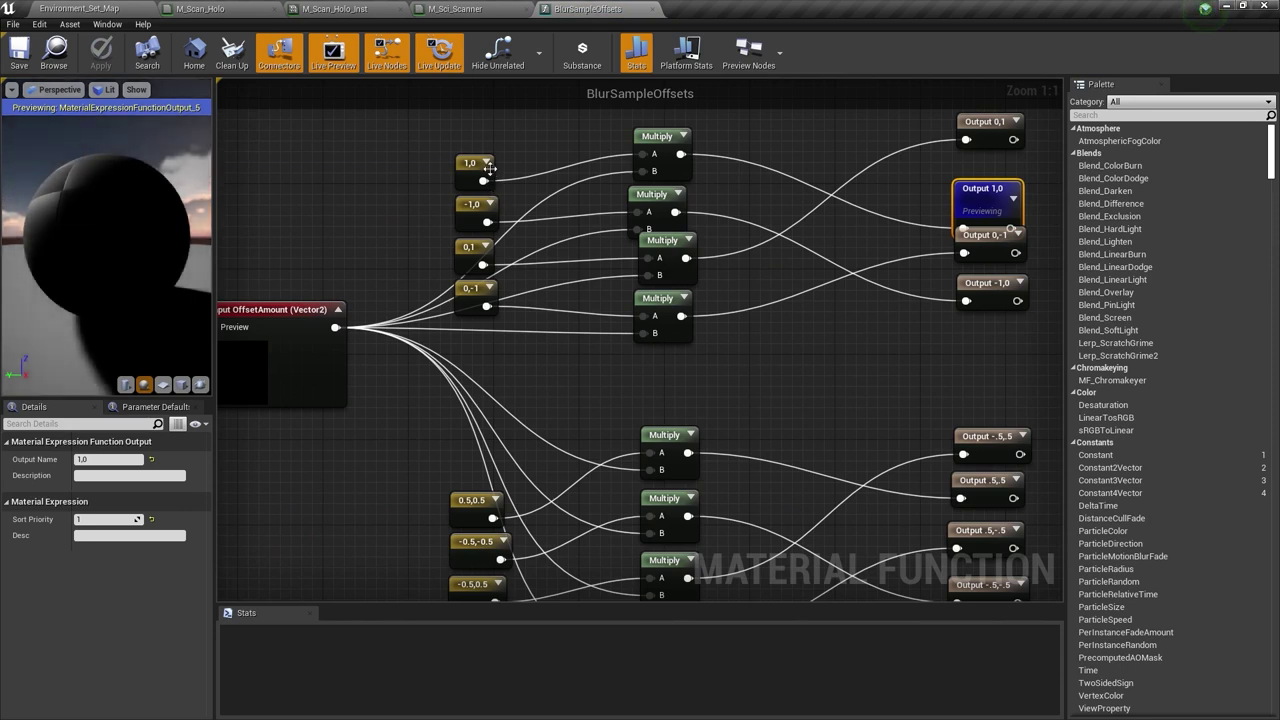
{"action": "left_click_drag", "start_coordinate": [471, 163], "coordinate": [468, 151]}
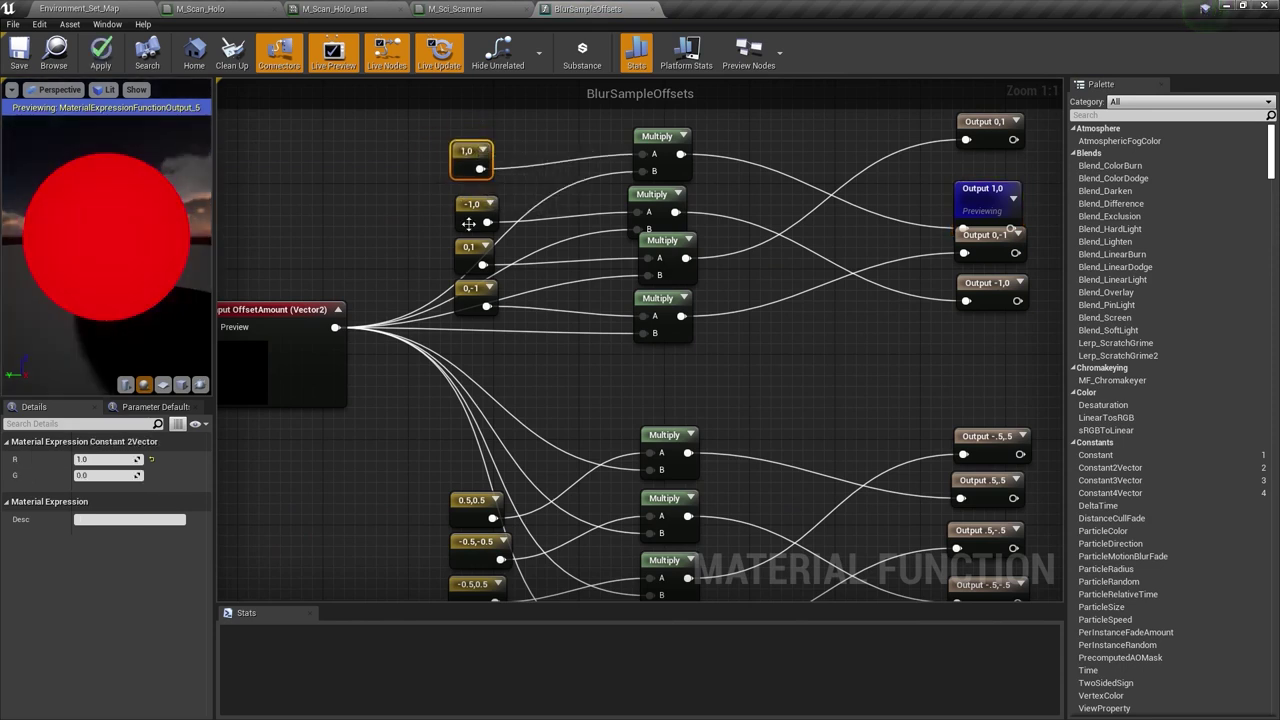
{"action": "left_click", "coordinate": [501, 8]}
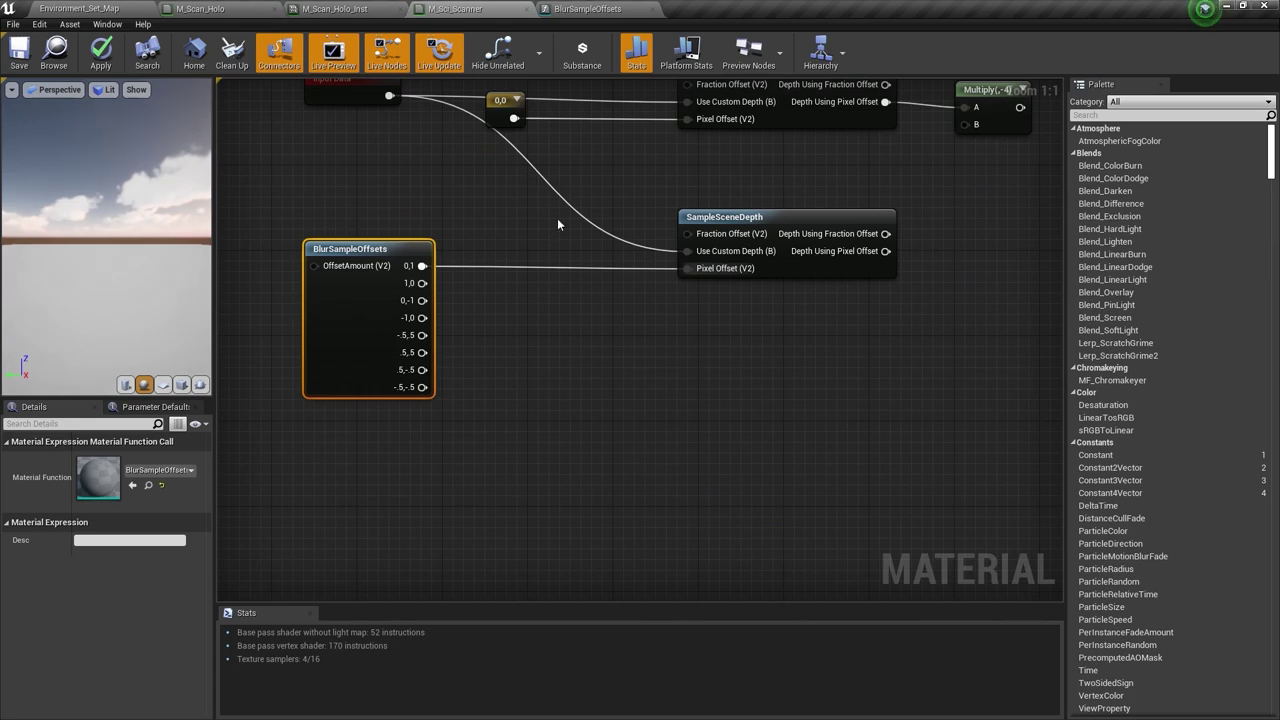
- Duplicate SampleSceneDepth again, connect BlurSampleOffsets' 1,0 output to its Pixel Offset and align it under the previous copy
{"action": "left_click", "coordinate": [749, 218]}
{"action": "key", "text": "ctrl+w"}
{"action": "left_click_drag", "start_coordinate": [933, 266], "coordinate": [755, 311]}
{"action": "left_click_drag", "start_coordinate": [422, 283], "coordinate": [705, 355]}
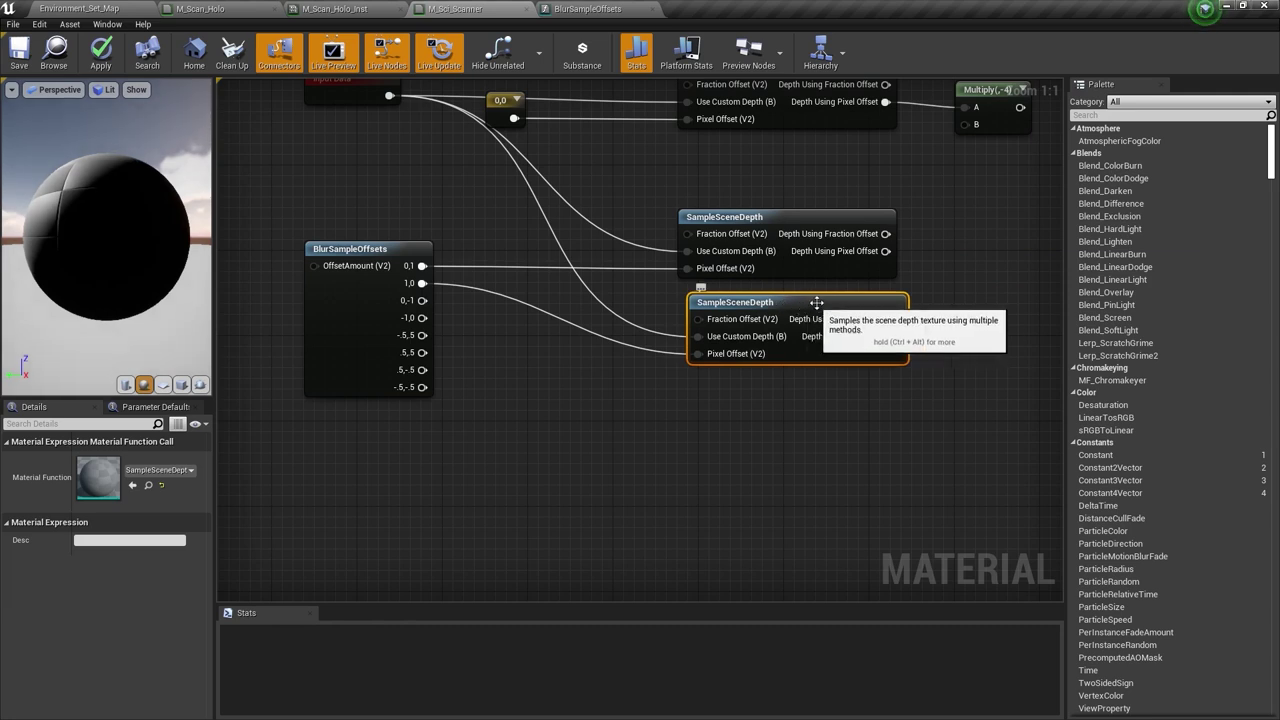
{"action": "left_click_drag", "start_coordinate": [810, 309], "coordinate": [810, 294]}
- Add another SampleSceneDepth copy below and connect BlurSampleOffsets' 0,-1 output to its Pixel Offset
{"action": "key", "text": "ctrl+w"}
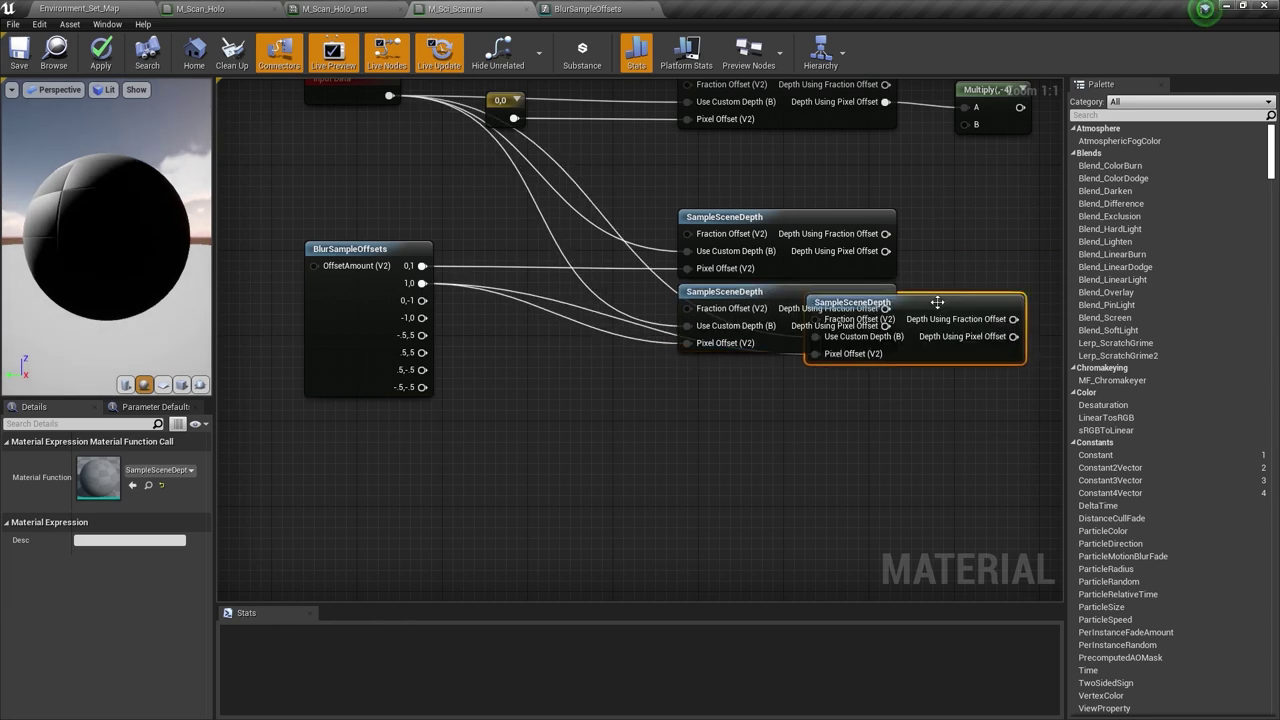
{"action": "left_click_drag", "start_coordinate": [938, 301], "coordinate": [842, 370]}
{"action": "left_click_drag", "start_coordinate": [432, 298], "coordinate": [719, 417]}
- Duplicate a fourth offset SampleSceneDepth, connect BlurSampleOffsets' -1,0 output to its Pixel Offset and tidy the node column
{"action": "key", "text": "ctrl+w"}
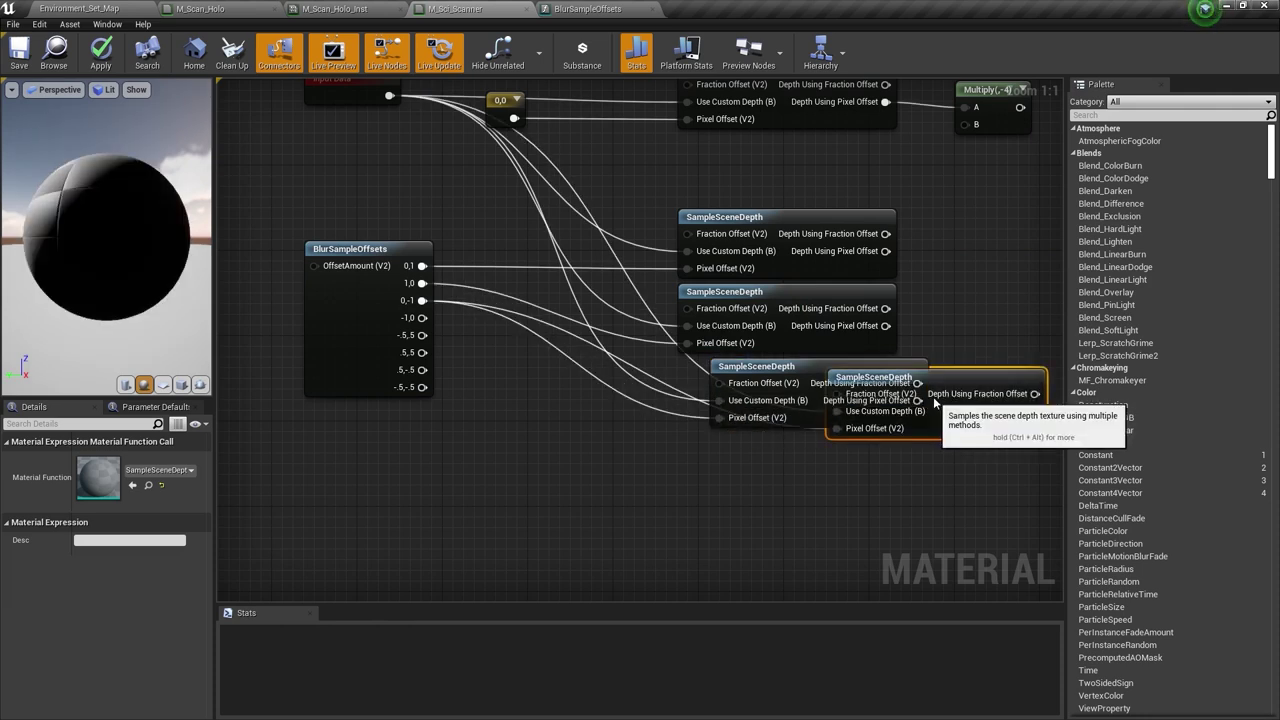
{"action": "left_click_drag", "start_coordinate": [957, 377], "coordinate": [859, 439]}
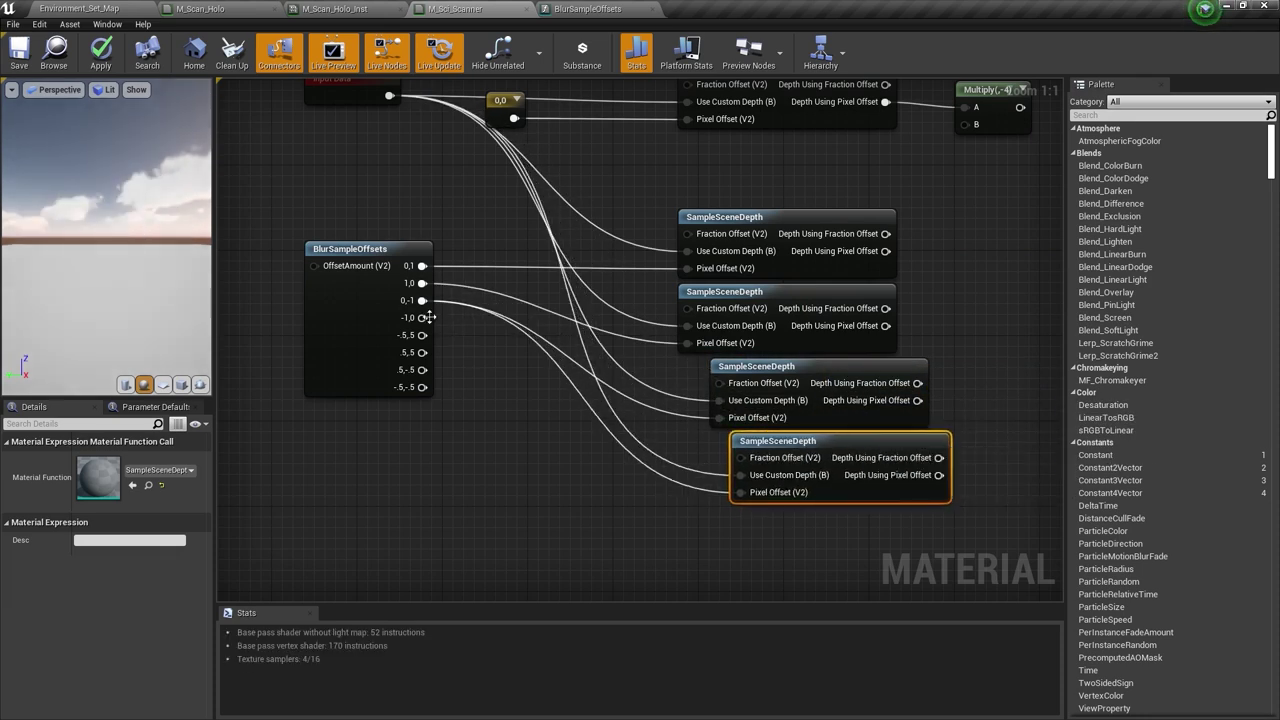
{"action": "left_click_drag", "start_coordinate": [422, 317], "coordinate": [741, 492]}
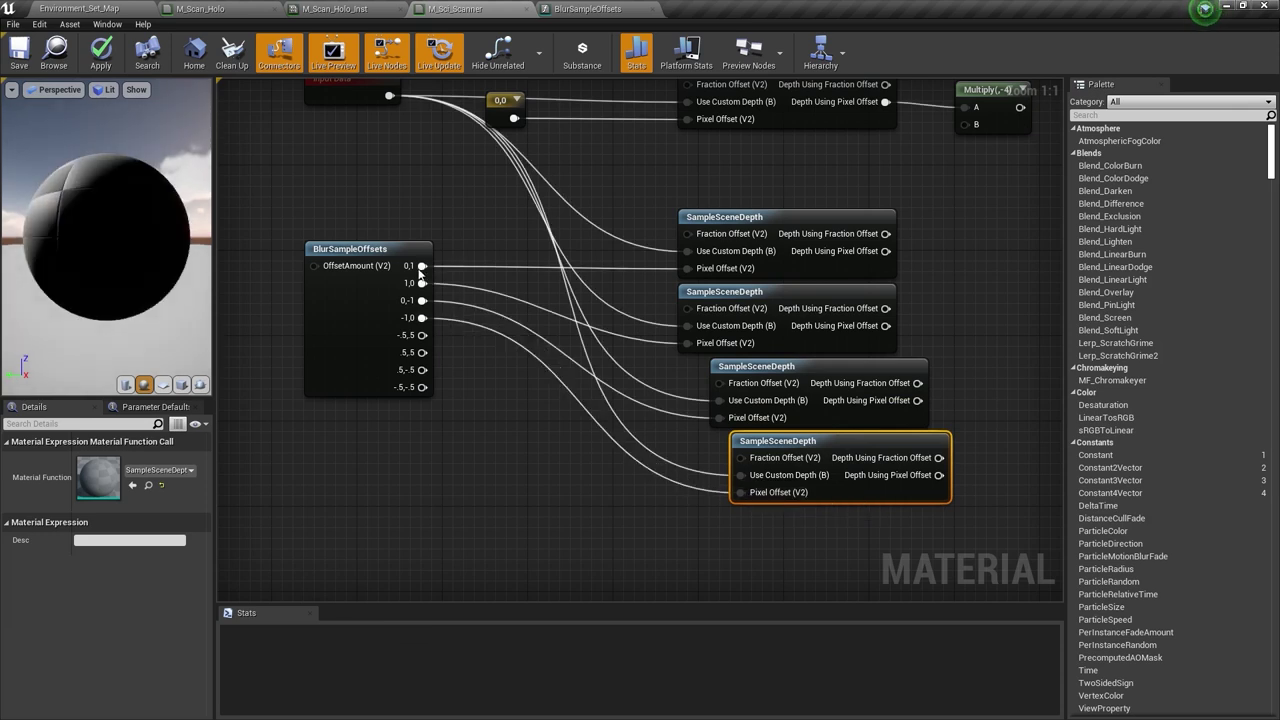
{"action": "left_click_drag", "start_coordinate": [760, 441], "coordinate": [717, 452]}
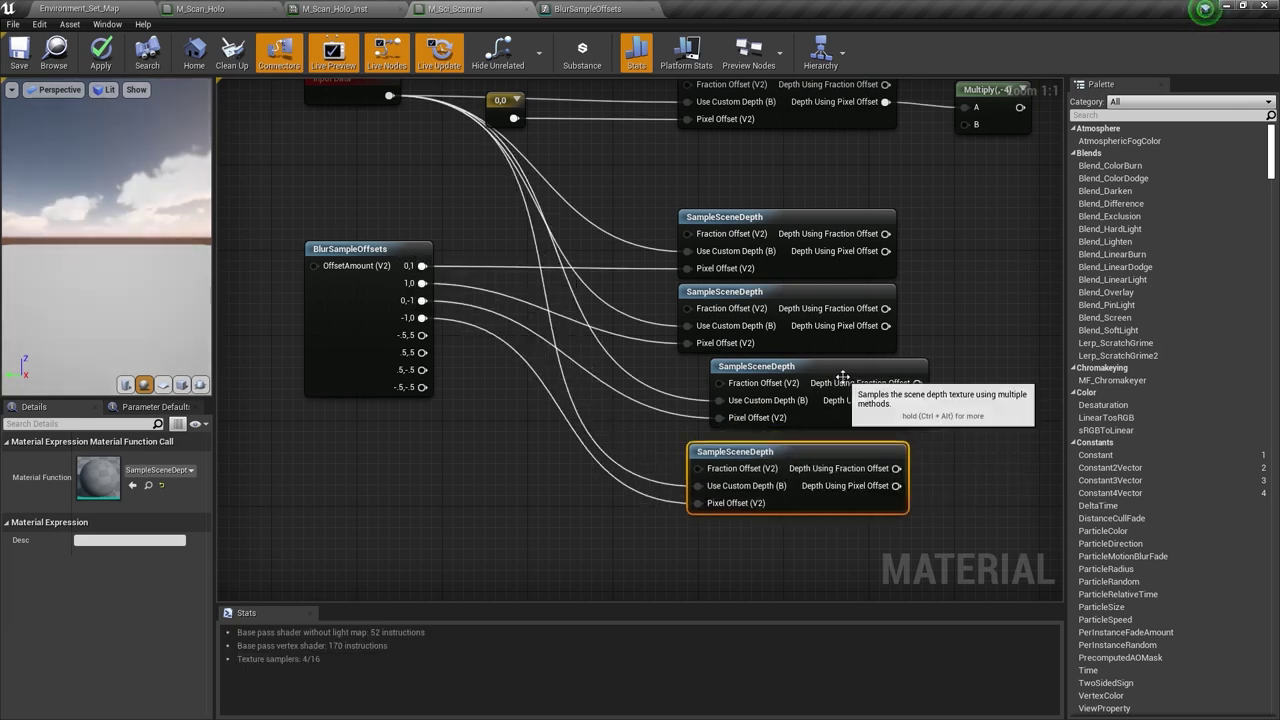
{"action": "left_click_drag", "start_coordinate": [843, 376], "coordinate": [799, 376]}
- Place three Add nodes in the empty area beside the SampleSceneDepth copies
{"action": "right_click_drag", "start_coordinate": [859, 204], "coordinate": [744, 265]}
{"action": "right_click_drag", "start_coordinate": [899, 239], "coordinate": [734, 232]}
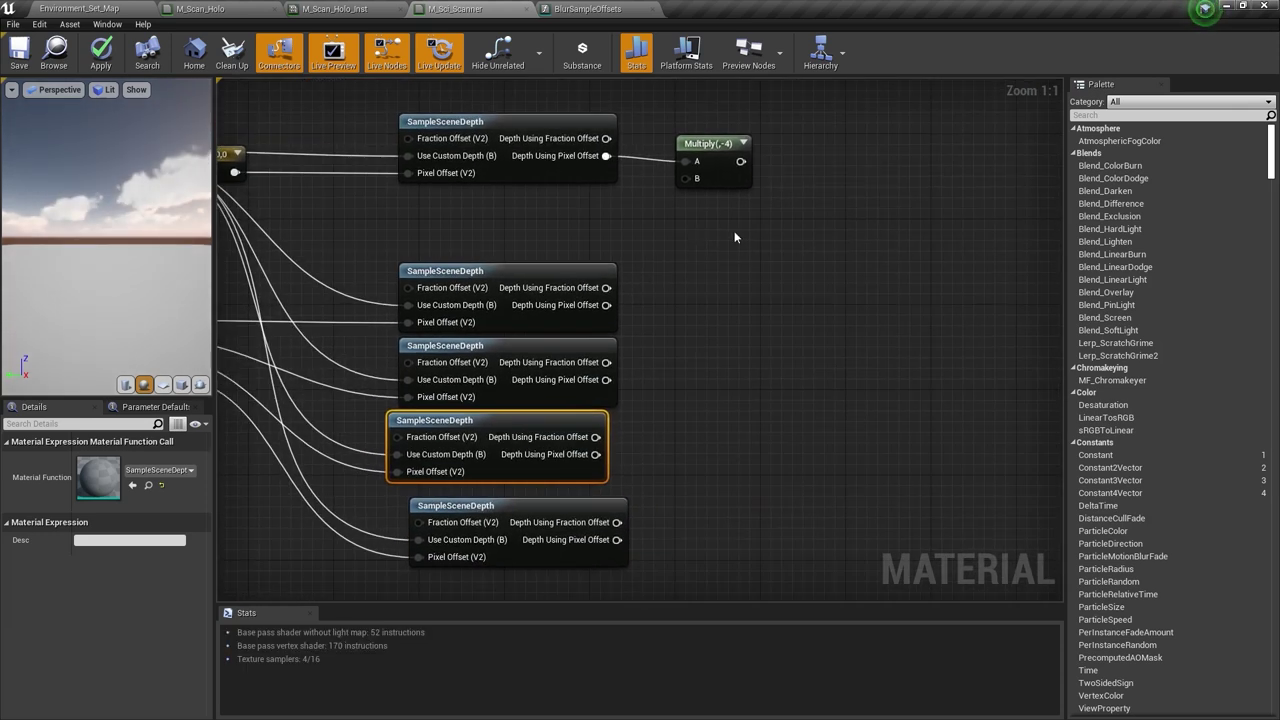
{"action": "key", "text": "a"}
{"action": "left_click", "coordinate": [734, 232]}
{"action": "key", "text": "a"}
{"action": "left_click", "coordinate": [770, 395]}
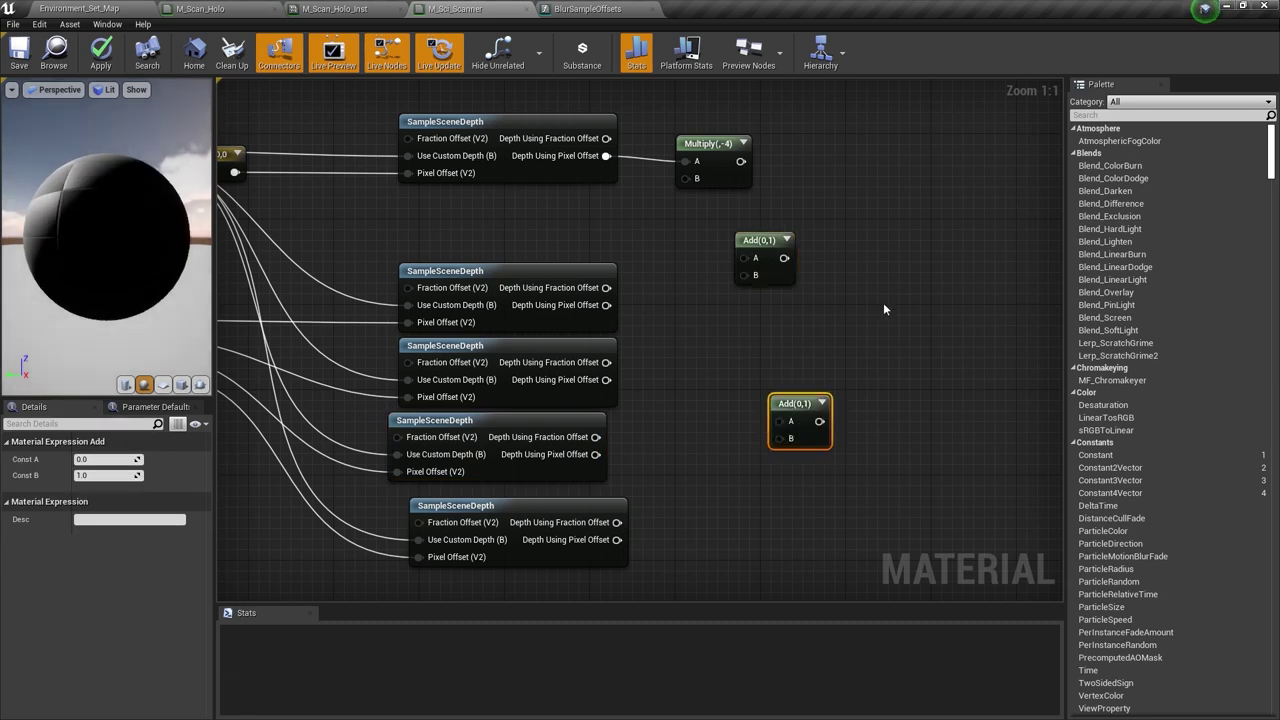
{"action": "key", "text": "ctrl+v"}
- Connect the Depth Using Pixel Offset outputs of the four SampleSceneDepth copies in pairs to two of the Add nodes
{"action": "left_click_drag", "start_coordinate": [606, 305], "coordinate": [731, 292]}
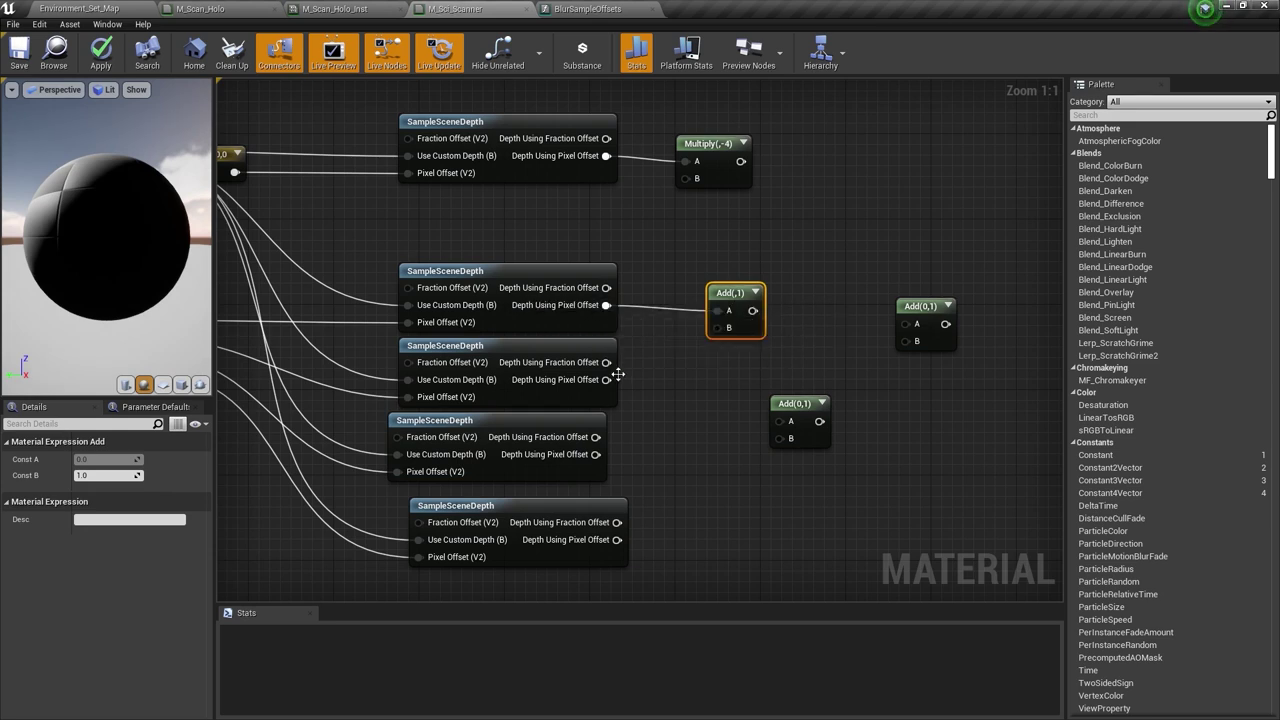
{"action": "left_click_drag", "start_coordinate": [607, 380], "coordinate": [721, 330]}
{"action": "right_click_drag", "start_coordinate": [695, 389], "coordinate": [698, 341]}
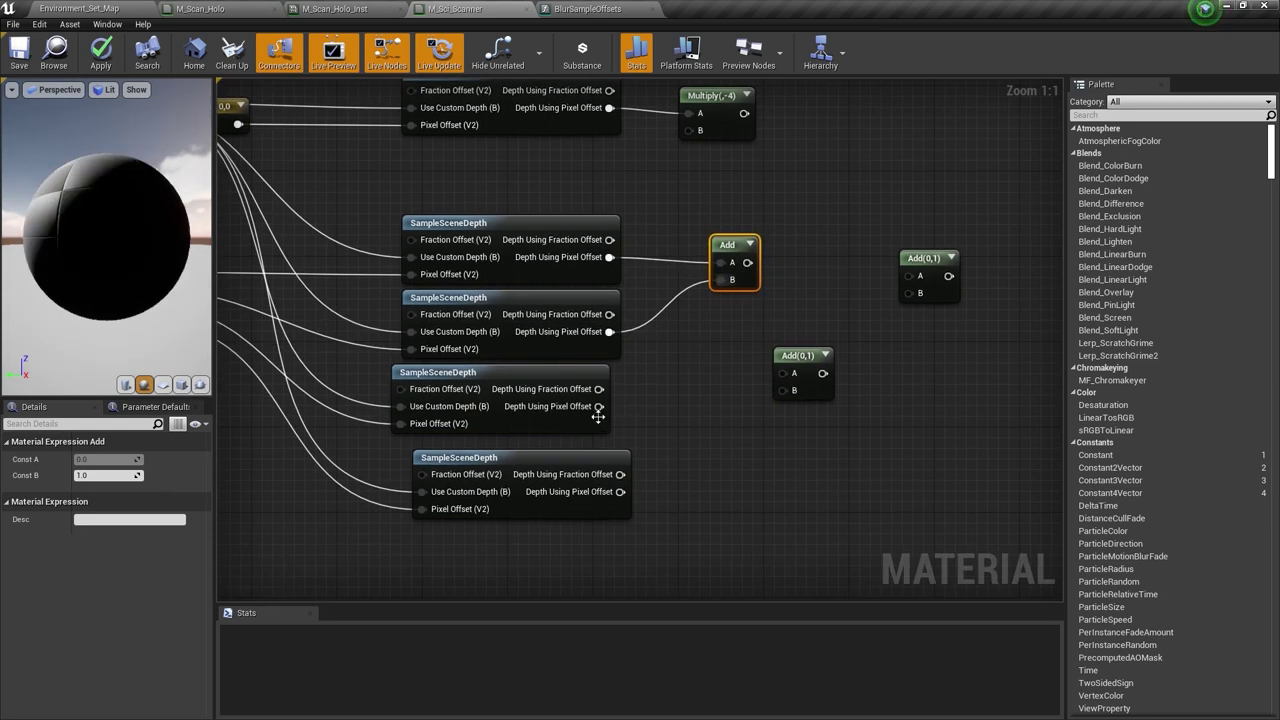
{"action": "left_click_drag", "start_coordinate": [598, 407], "coordinate": [782, 375]}
{"action": "left_click_drag", "start_coordinate": [623, 492], "coordinate": [719, 405]}
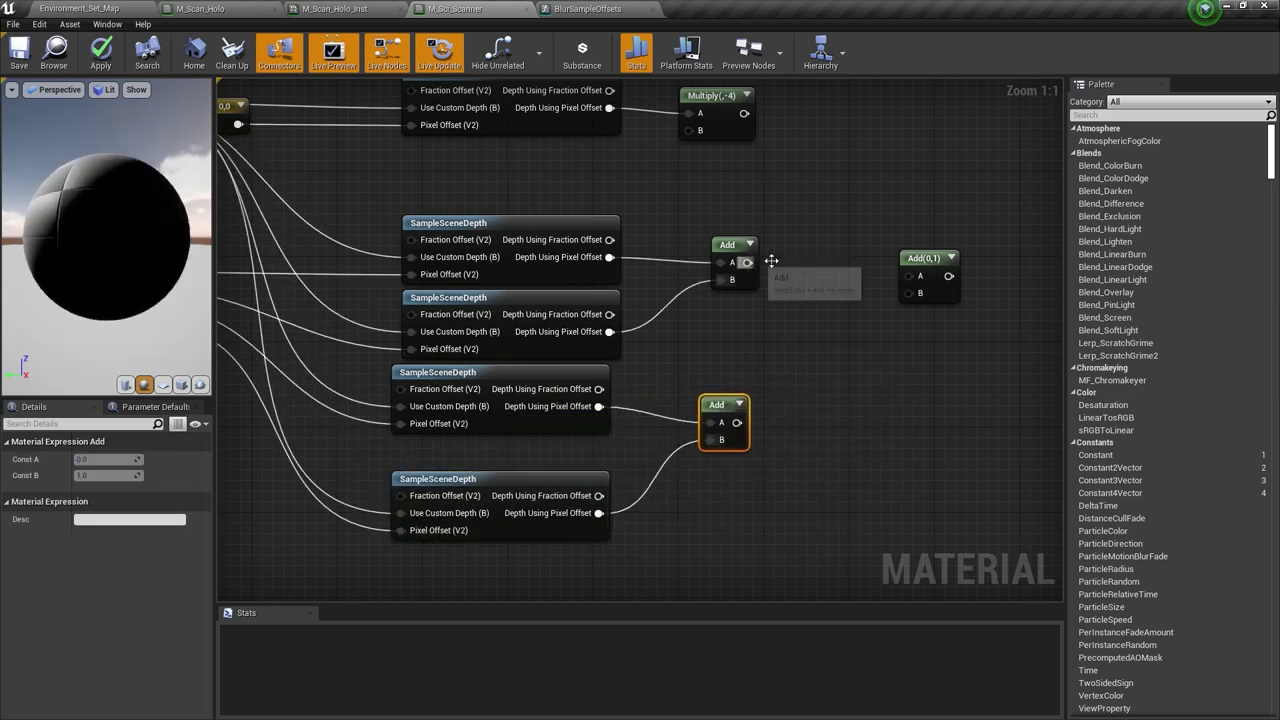
- Move the third Add node between the two paired Add nodes and connect their outputs to its A and B
{"action": "left_click_drag", "start_coordinate": [921, 258], "coordinate": [841, 298]}
{"action": "left_click_drag", "start_coordinate": [747, 262], "coordinate": [828, 316]}
{"action": "left_click_drag", "start_coordinate": [737, 422], "coordinate": [829, 332]}
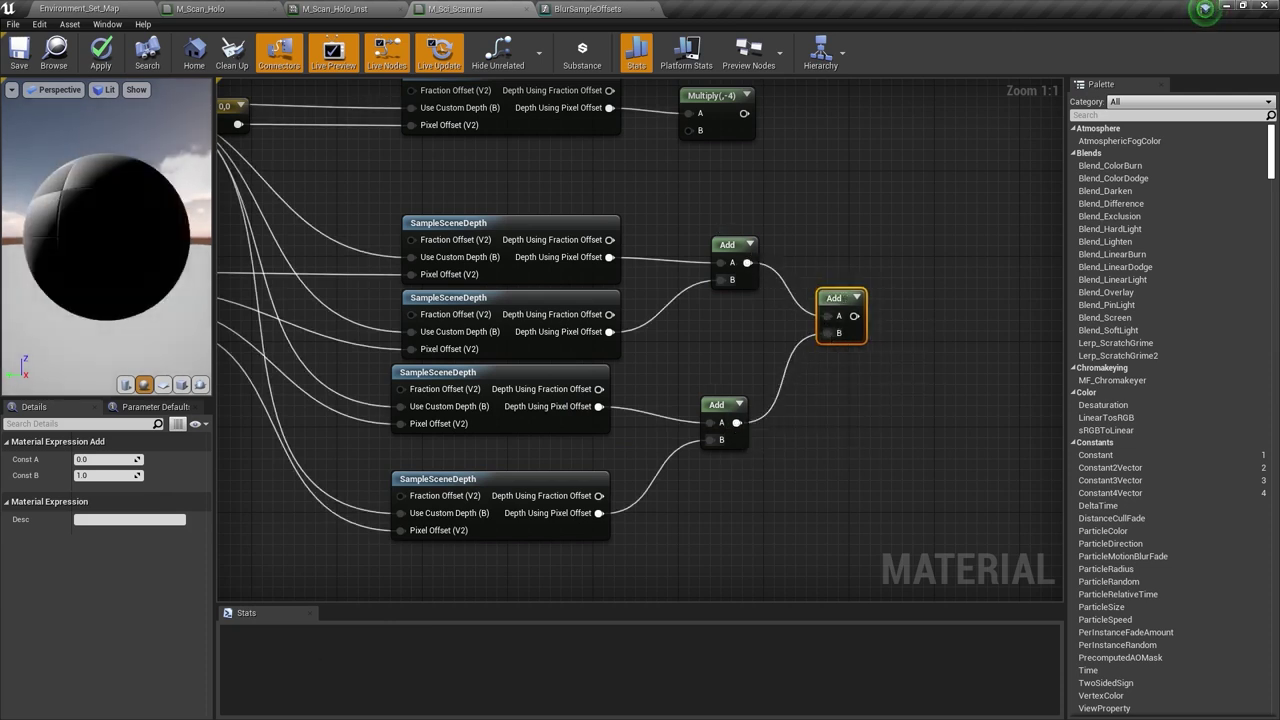
- Add a fourth Add node that combines the Multiply(-4) result with the summed offset depth samples
{"action": "right_click_drag", "start_coordinate": [816, 265], "coordinate": [742, 335]}
{"action": "key", "text": "a"}
{"action": "left_click", "coordinate": [770, 238]}
{"action": "left_click_drag", "start_coordinate": [670, 184], "coordinate": [789, 269]}
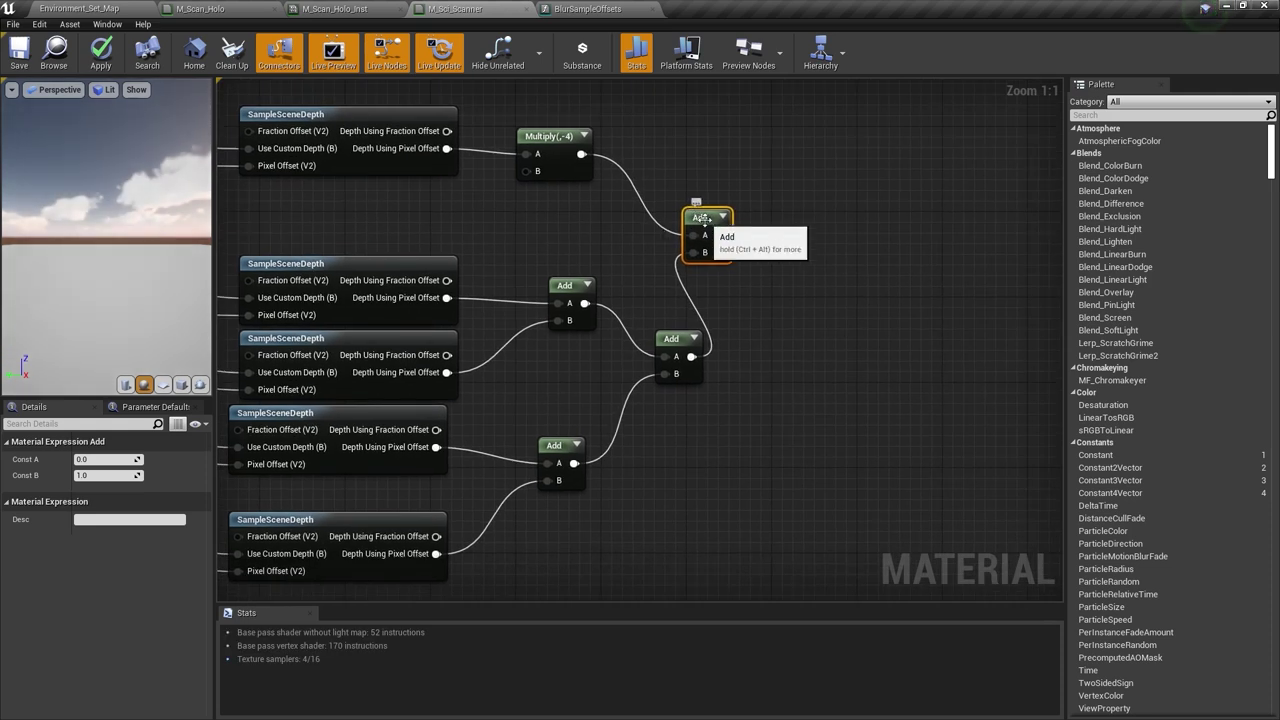
{"action": "left_click_drag", "start_coordinate": [703, 220], "coordinate": [777, 215]}
- Add a Multiply node beside the final Add node and connect the Add output to its A input
{"action": "right_click_drag", "start_coordinate": [777, 215], "coordinate": [716, 262]}
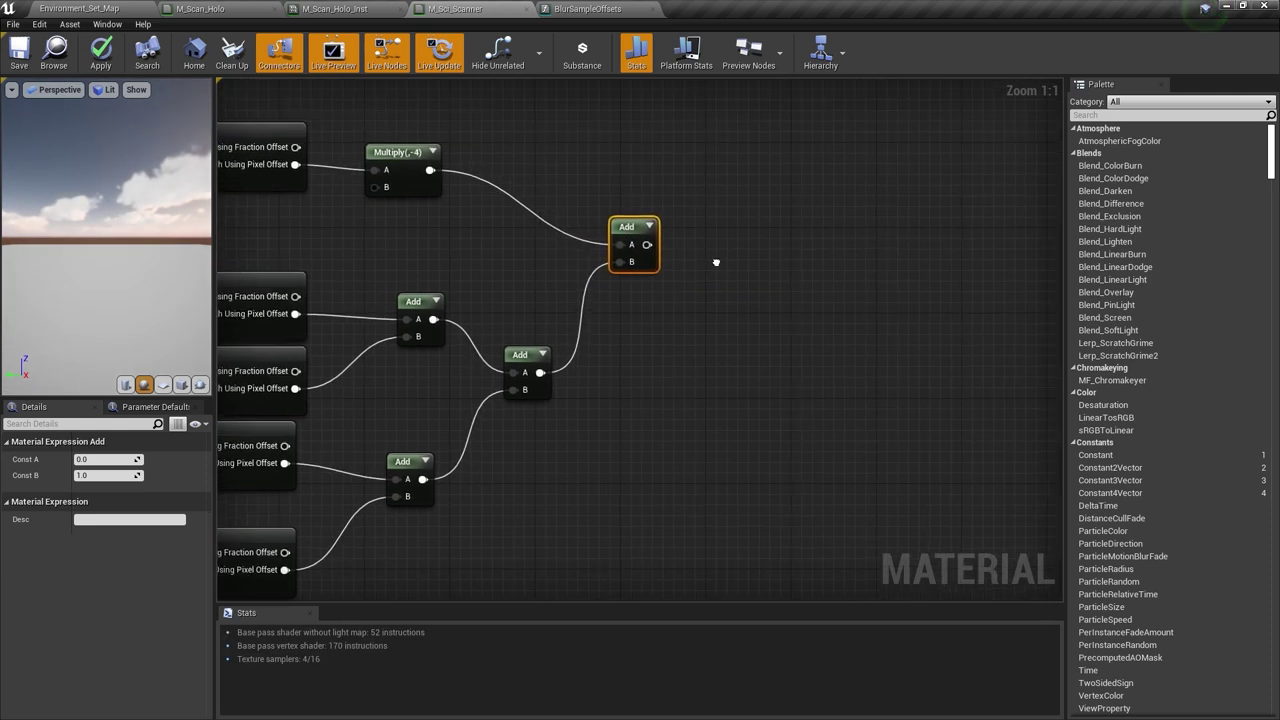
{"action": "key", "text": "m"}
{"action": "left_click", "coordinate": [686, 241]}
{"action": "left_click_drag", "start_coordinate": [647, 246], "coordinate": [698, 267]}
{"action": "left_click_drag", "start_coordinate": [704, 241], "coordinate": [733, 217]}
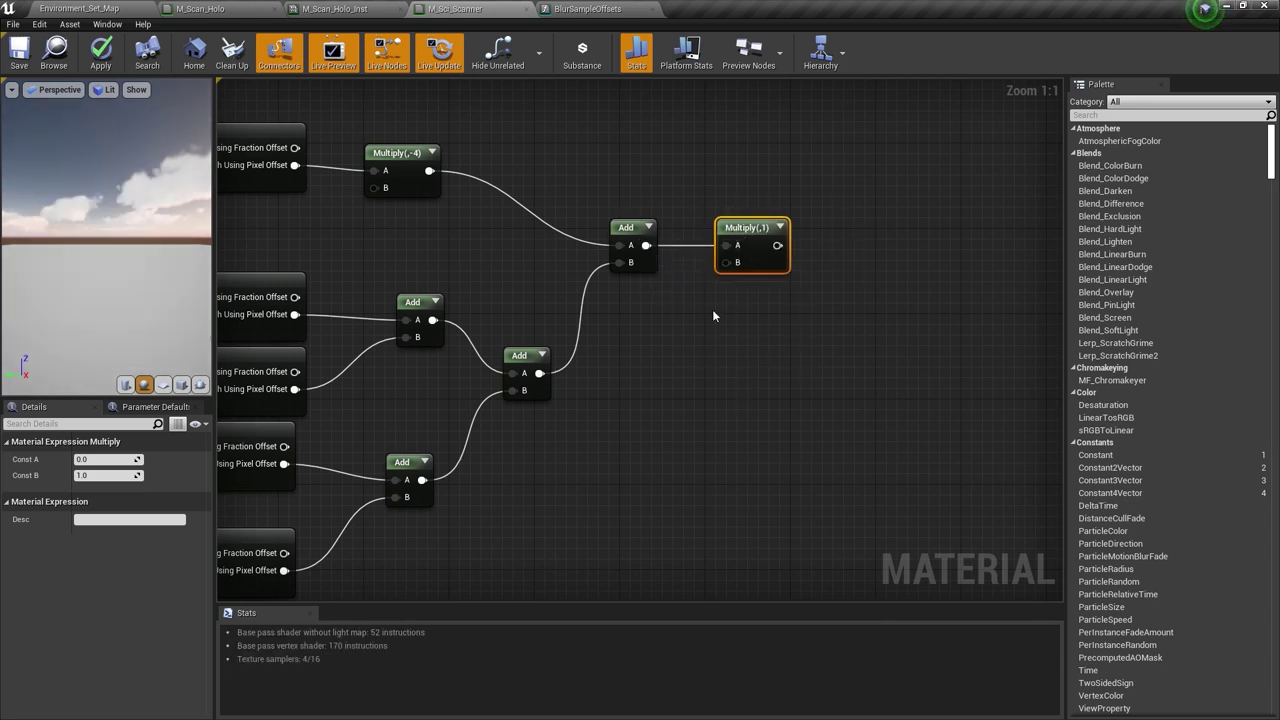
- Feed a new scalar parameter named Mult into the Multiply node's B input and connect the Multiply output to a new Power node's Base
{"action": "key", "text": "s"}
{"action": "left_click", "coordinate": [621, 316]}
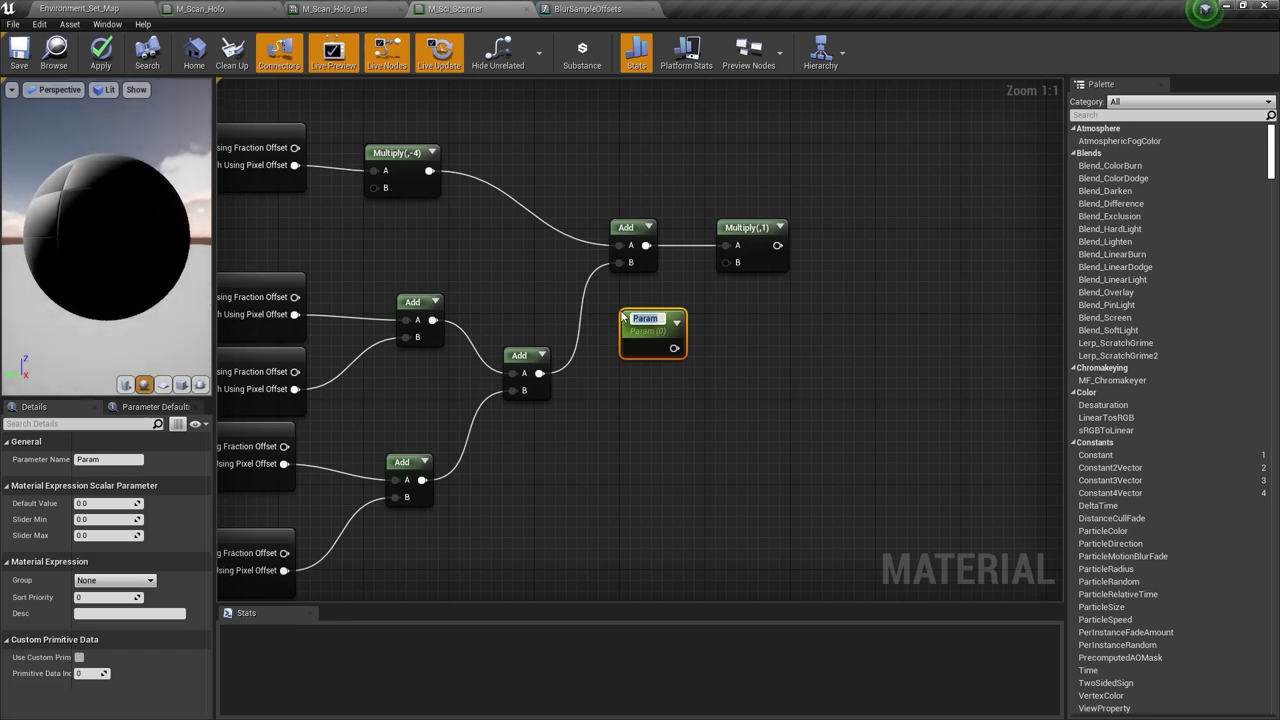
{"action": "type", "text": "Mult"}
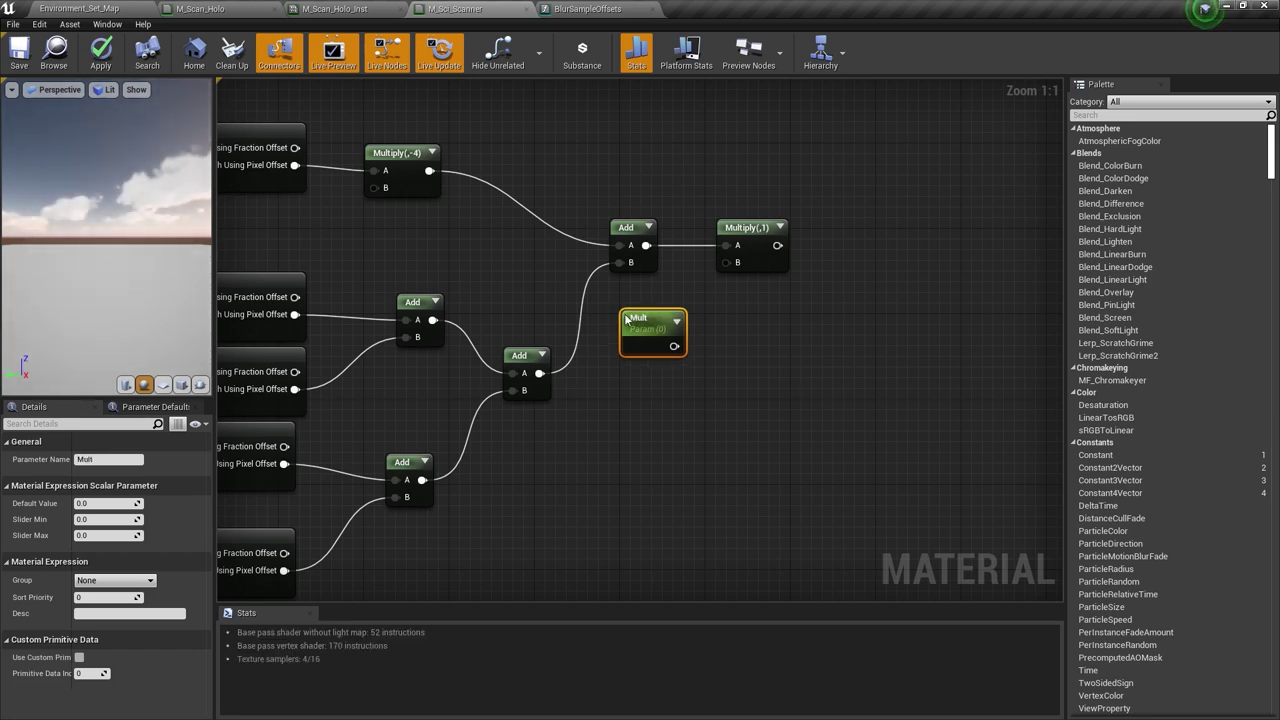
{"action": "left_click_drag", "start_coordinate": [667, 355], "coordinate": [831, 233]}
{"action": "type", "text": "power"}
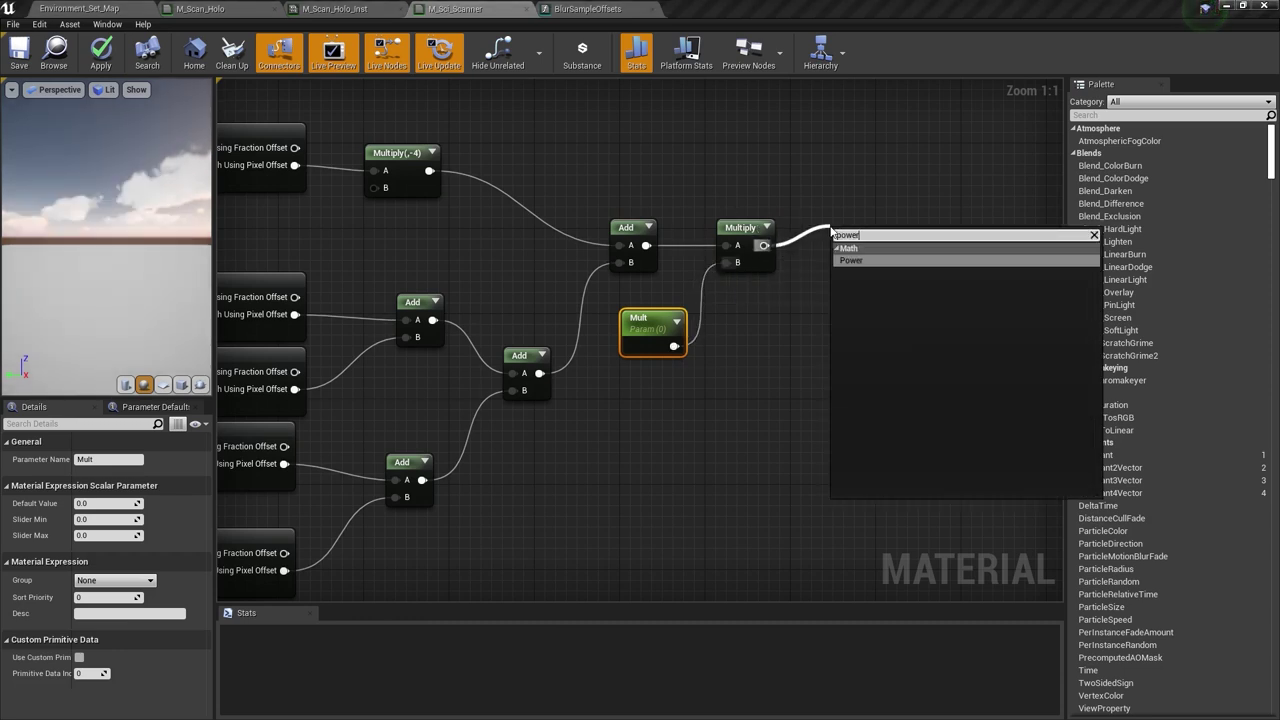
{"action": "key", "text": "Return"}
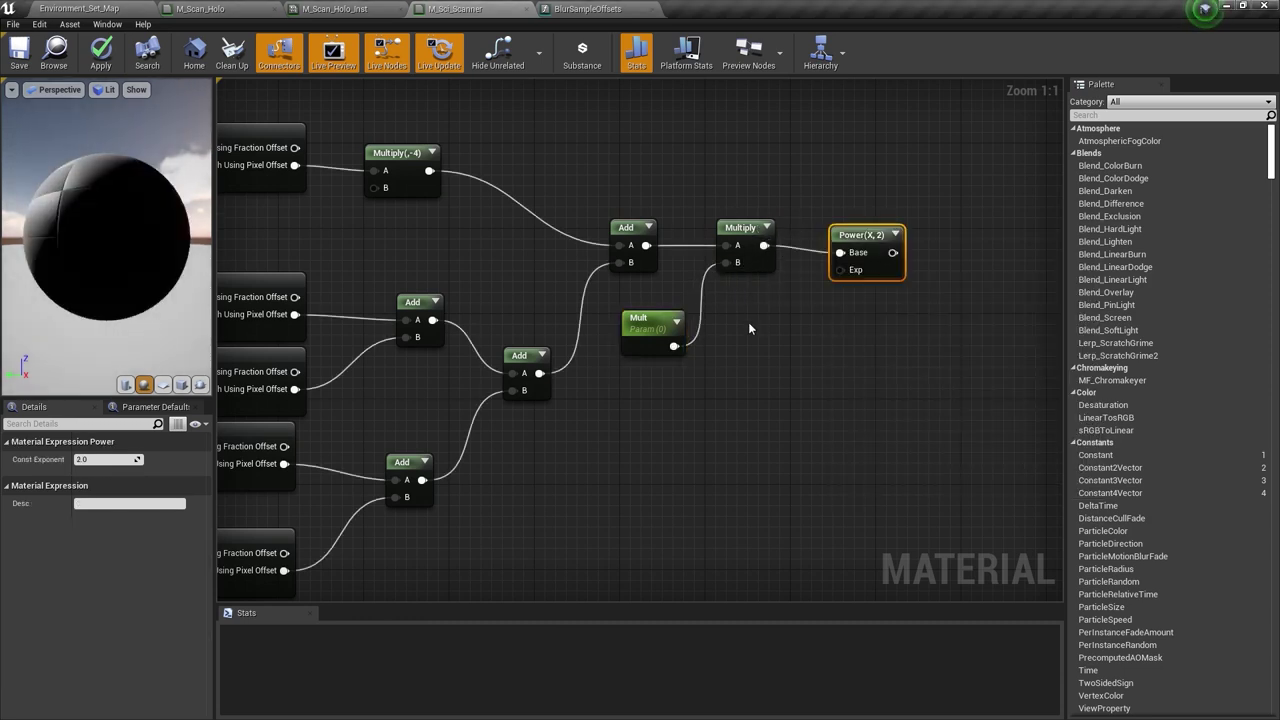
- Add a scalar parameter named Pow below the Power node and connect it to the Exp input
{"action": "left_click", "coordinate": [749, 326]}
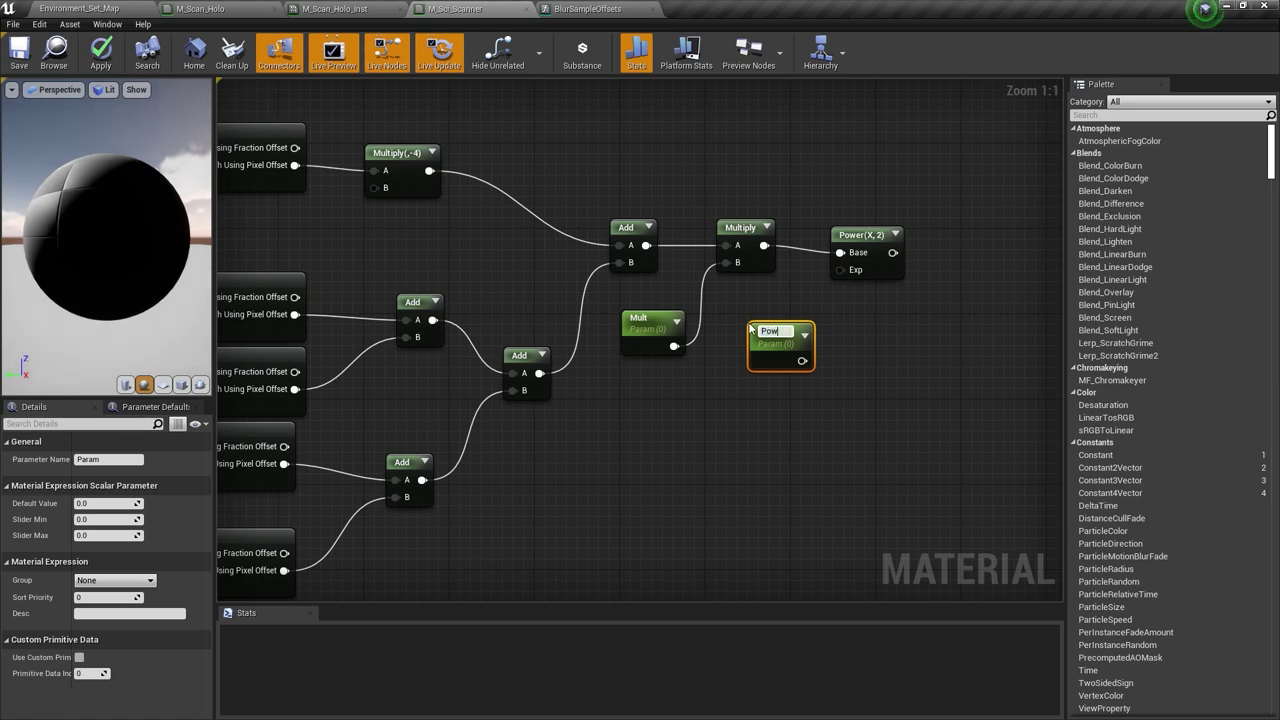
{"action": "left_click_drag", "start_coordinate": [802, 358], "coordinate": [844, 267]}
{"action": "left_click_drag", "start_coordinate": [772, 332], "coordinate": [751, 324]}
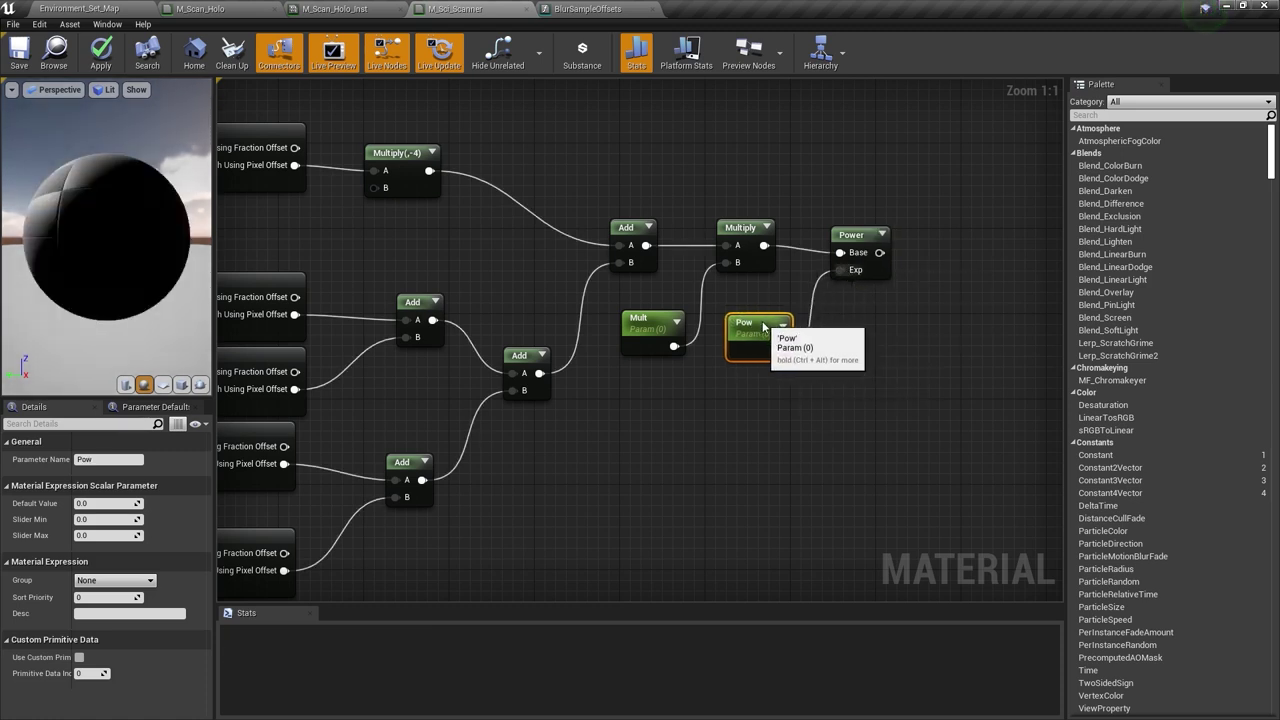
{"action": "left_click", "coordinate": [868, 226]}
- Add a scalar parameter named Thickness and connect it to the OffsetAmount input of BlurSampleOffsets
{"action": "right_click_drag", "start_coordinate": [695, 336], "coordinate": [811, 311]}
{"action": "scroll", "coordinate": [811, 311], "scroll_direction": "down", "scroll_amount": 3}
{"action": "right_click_drag", "start_coordinate": [449, 329], "coordinate": [634, 283]}
{"action": "right_click_drag", "start_coordinate": [267, 255], "coordinate": [508, 255]}
{"action": "scroll", "coordinate": [472, 241], "scroll_direction": "up", "scroll_amount": 3}
{"action": "left_click", "coordinate": [449, 246]}
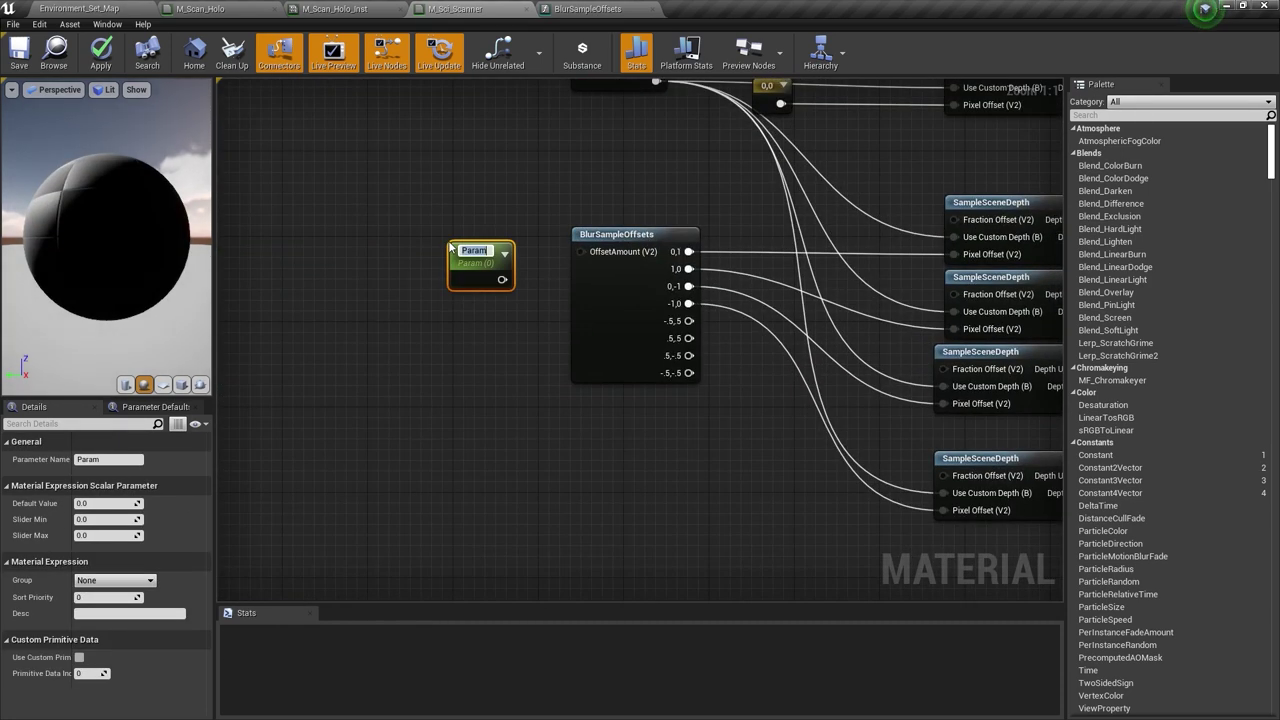
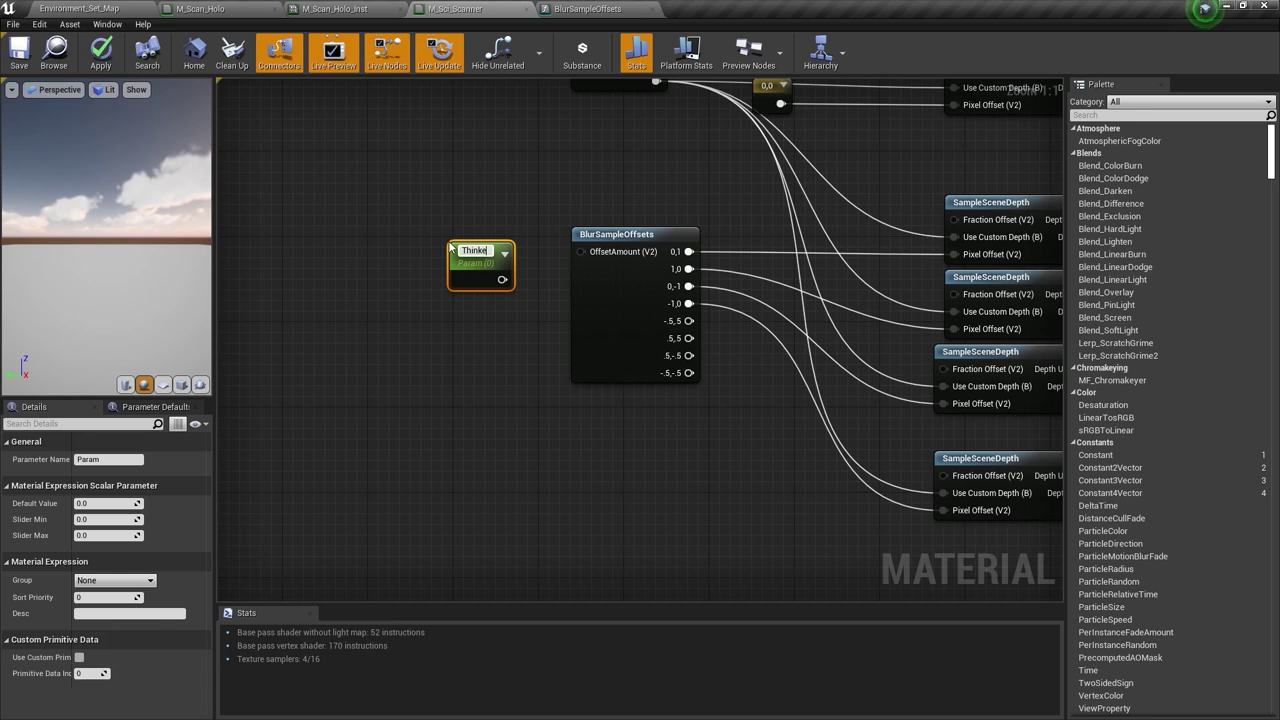
{"action": "type", "text": "Thinke"}
{"action": "key", "text": "BackSpace"}
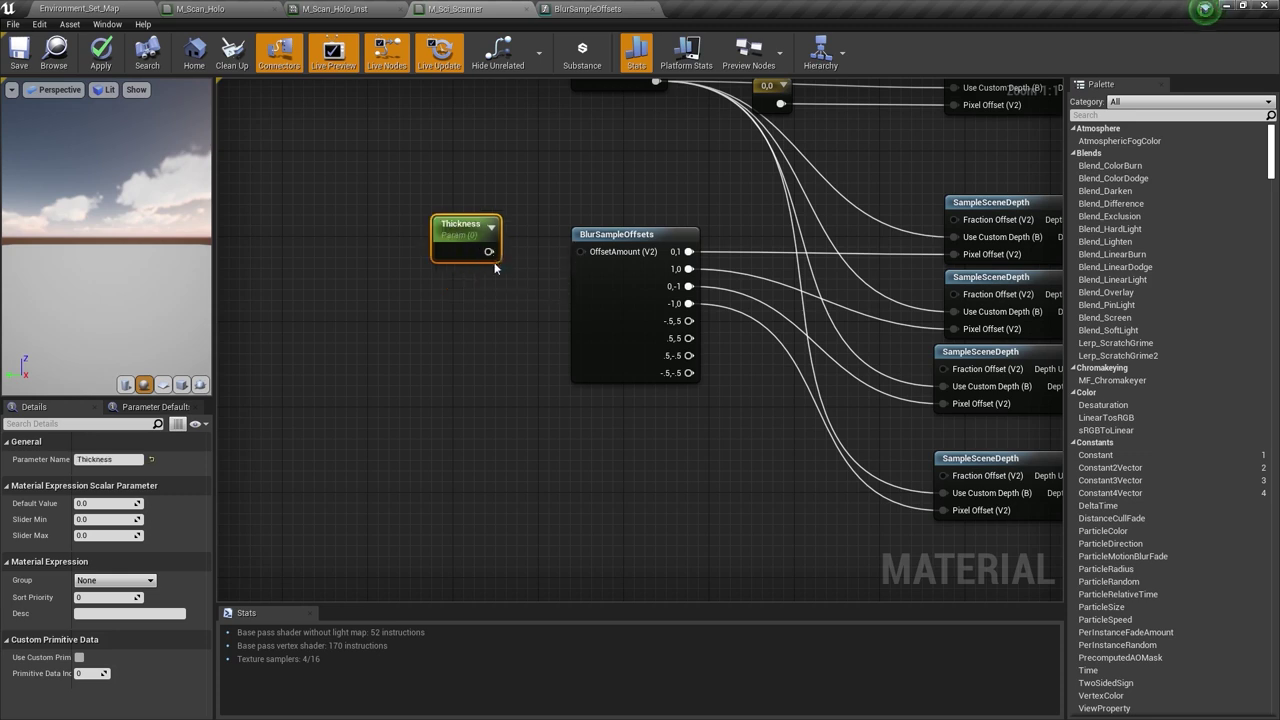
{"action": "left_click_drag", "start_coordinate": [487, 253], "coordinate": [581, 253]}
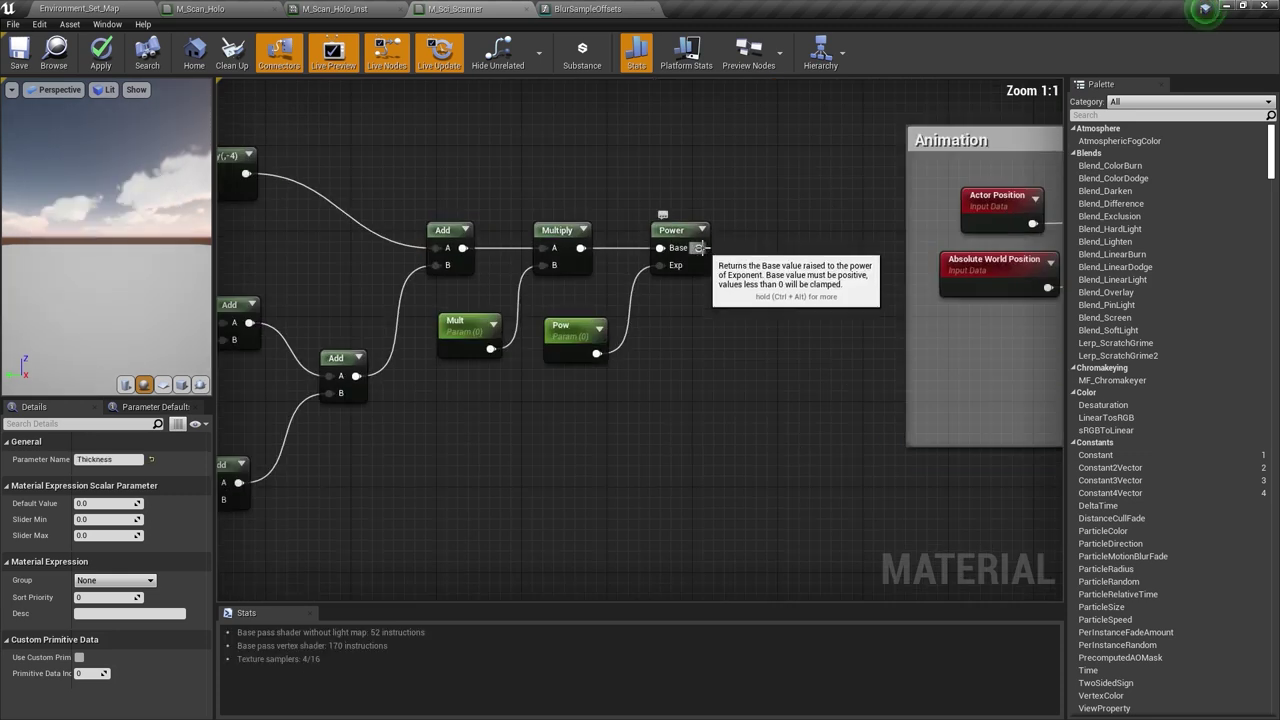
- Add an Abs node fed by the Power node's output
{"action": "left_click_drag", "start_coordinate": [698, 247], "coordinate": [752, 243]}
{"action": "type", "text": "a"}
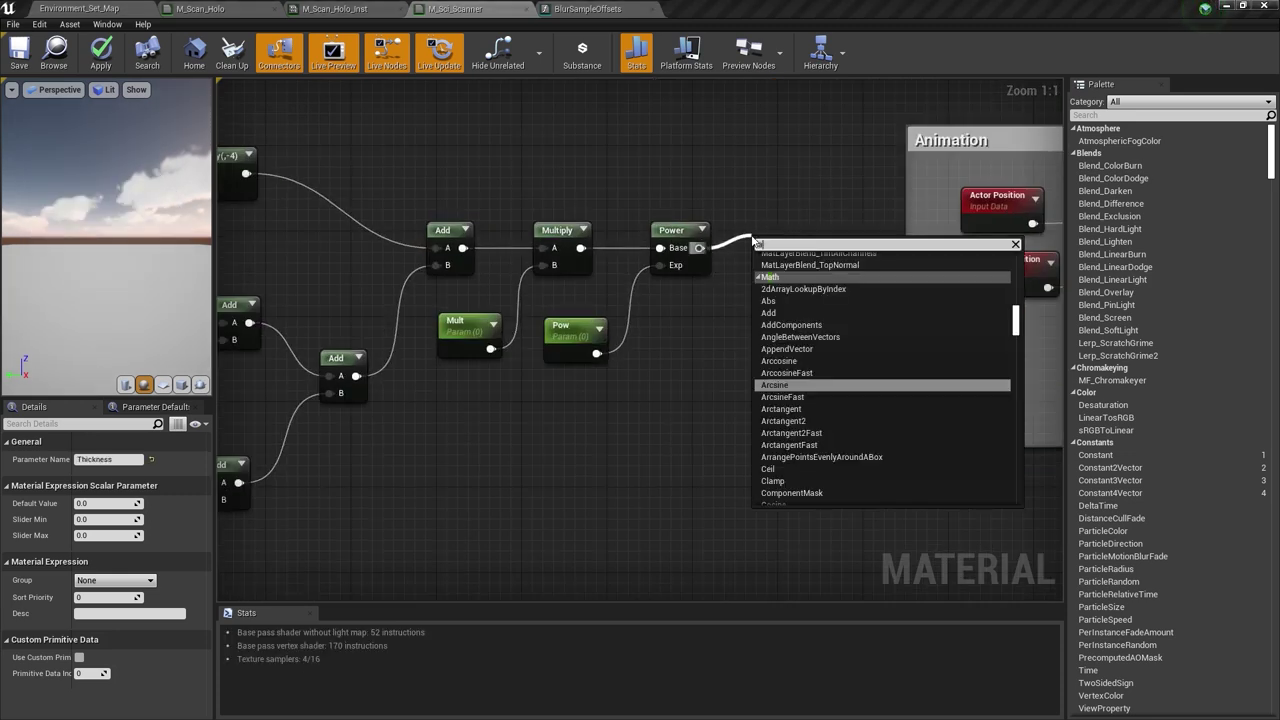
{"action": "type", "text": "bs"}
{"action": "key", "text": "Return"}
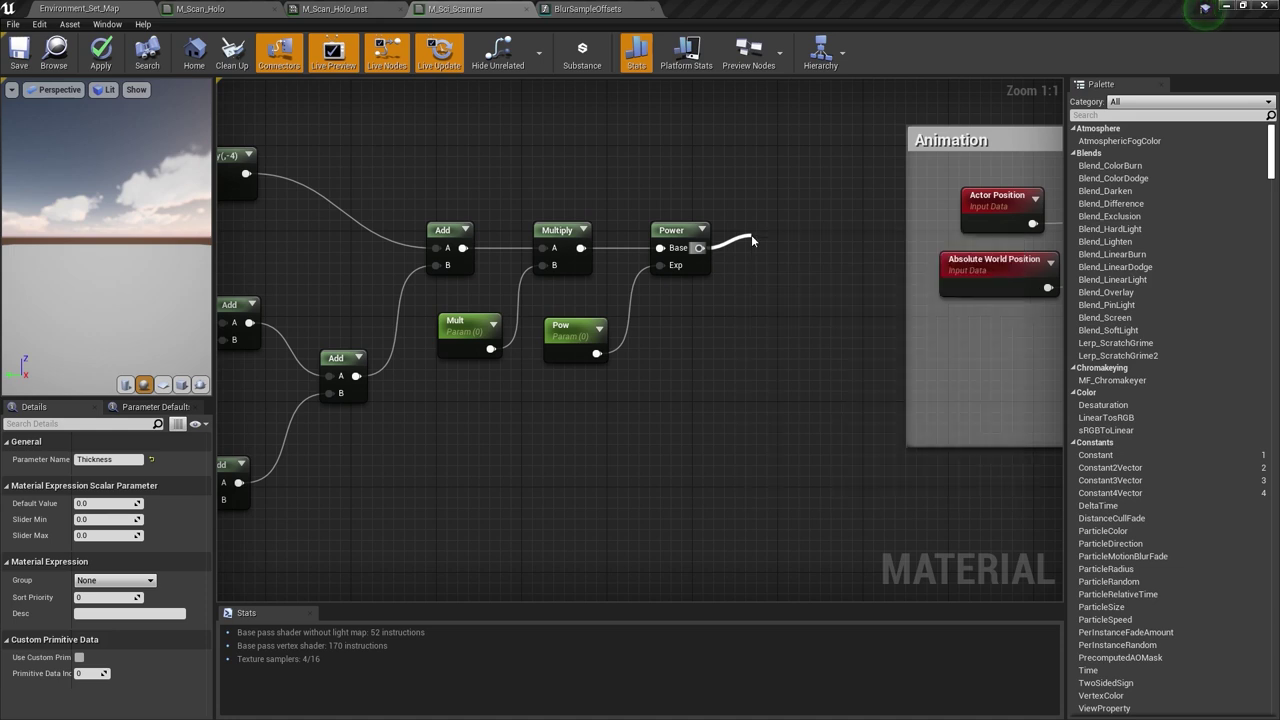
{"action": "scroll", "coordinate": [740, 255], "scroll_direction": "down", "scroll_amount": 5}
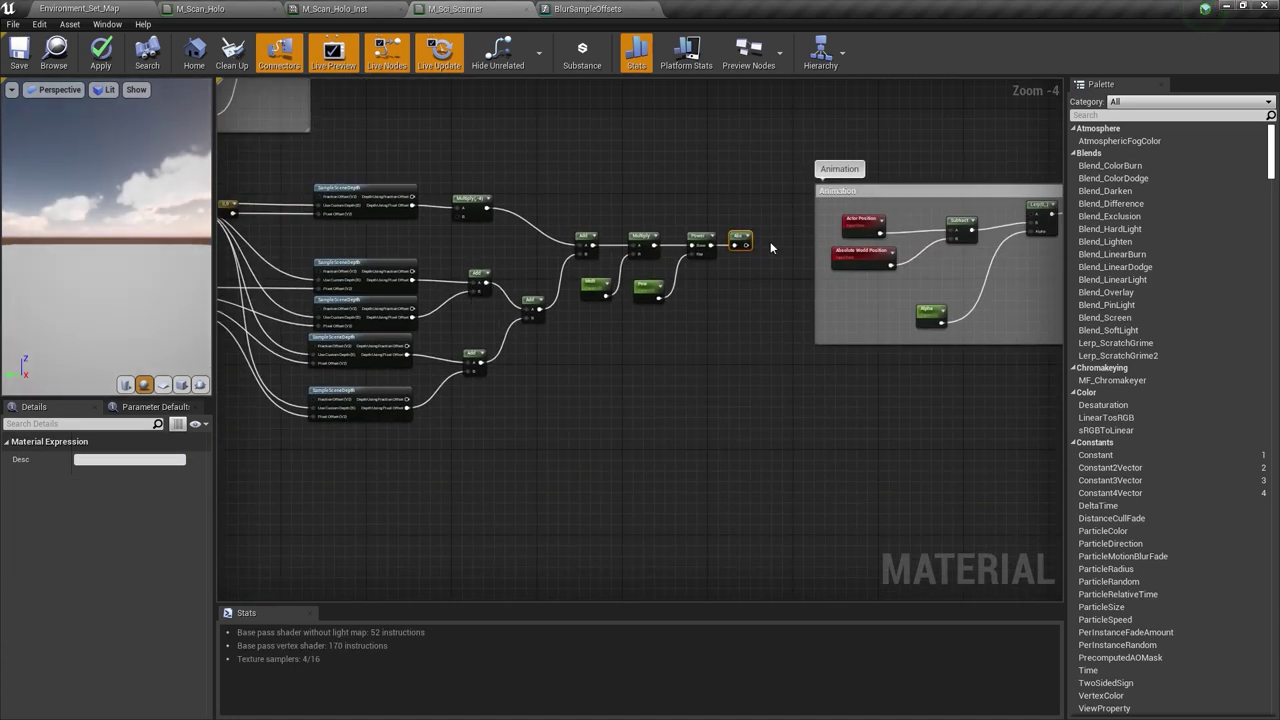
- Add a Clamp node fed by the Abs node's output
{"action": "scroll", "coordinate": [746, 243], "scroll_direction": "up", "scroll_amount": 3}
{"action": "left_click_drag", "start_coordinate": [740, 249], "coordinate": [787, 244]}
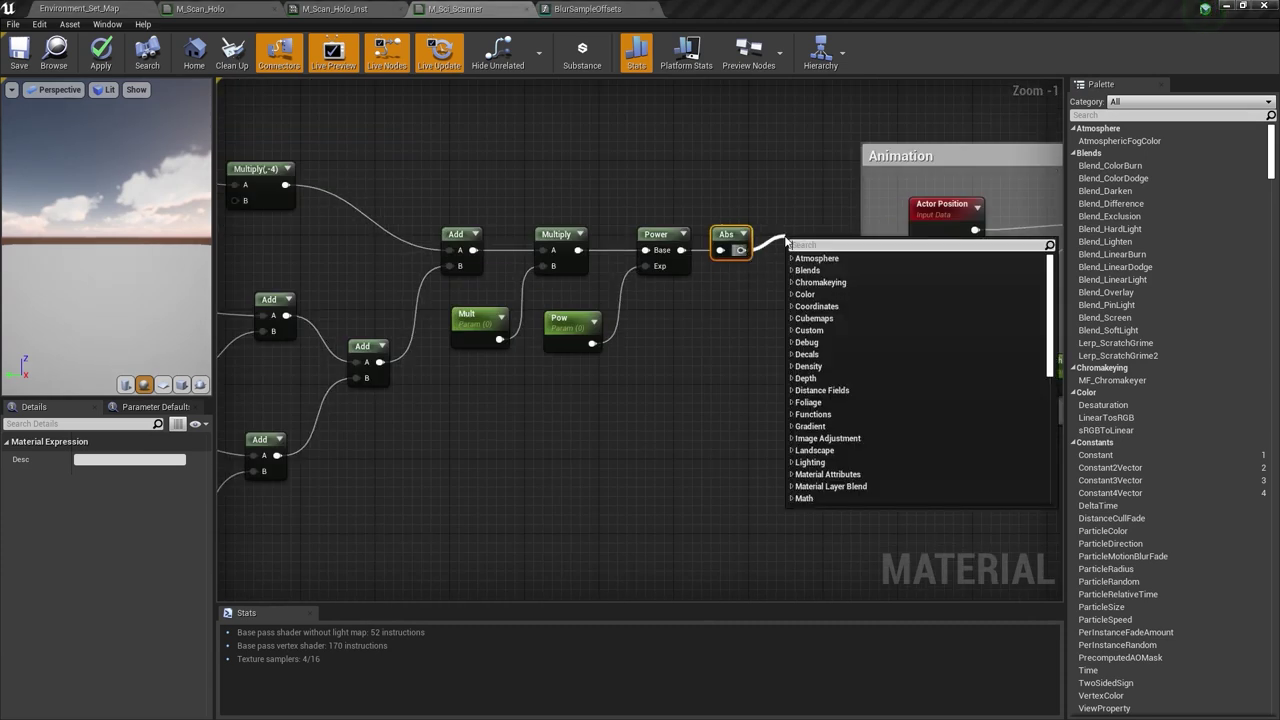
{"action": "type", "text": "cl"}
{"action": "key", "text": "Return"}
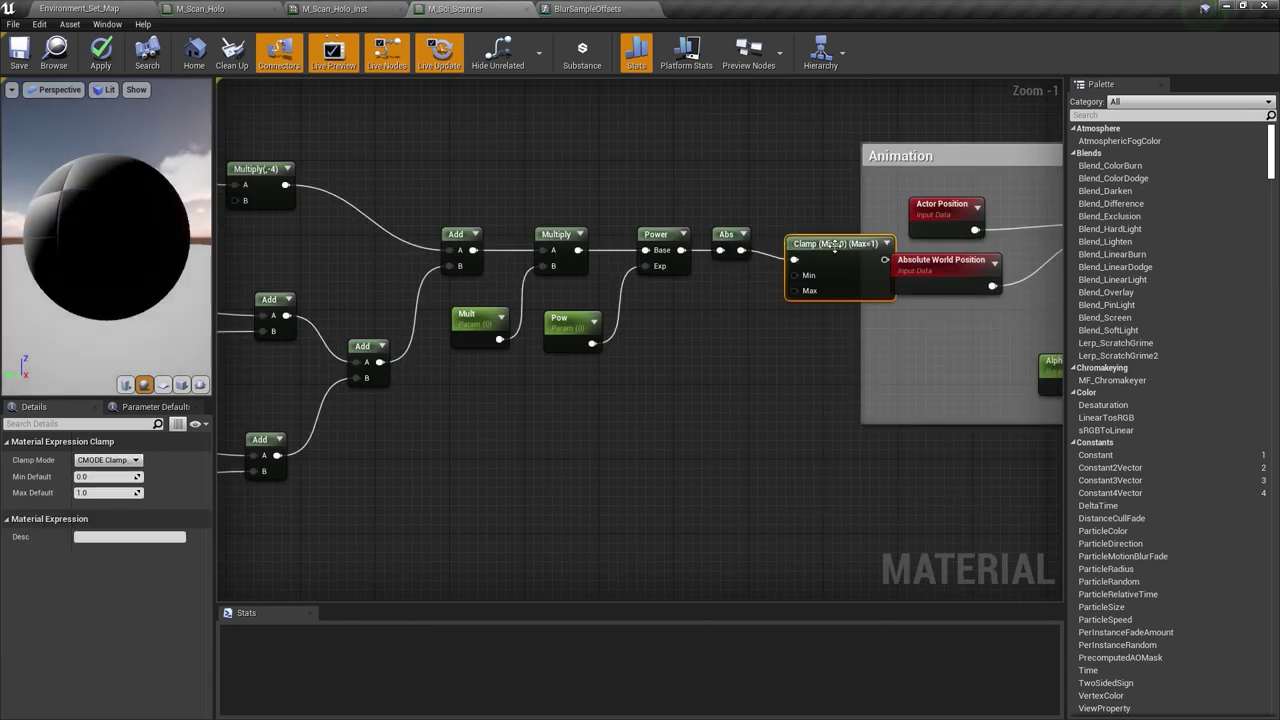
- Move the whole edge-detection node network, including the Clamp, clear of the Animation comment box
{"action": "scroll", "coordinate": [785, 253], "scroll_direction": "down", "scroll_amount": 4}
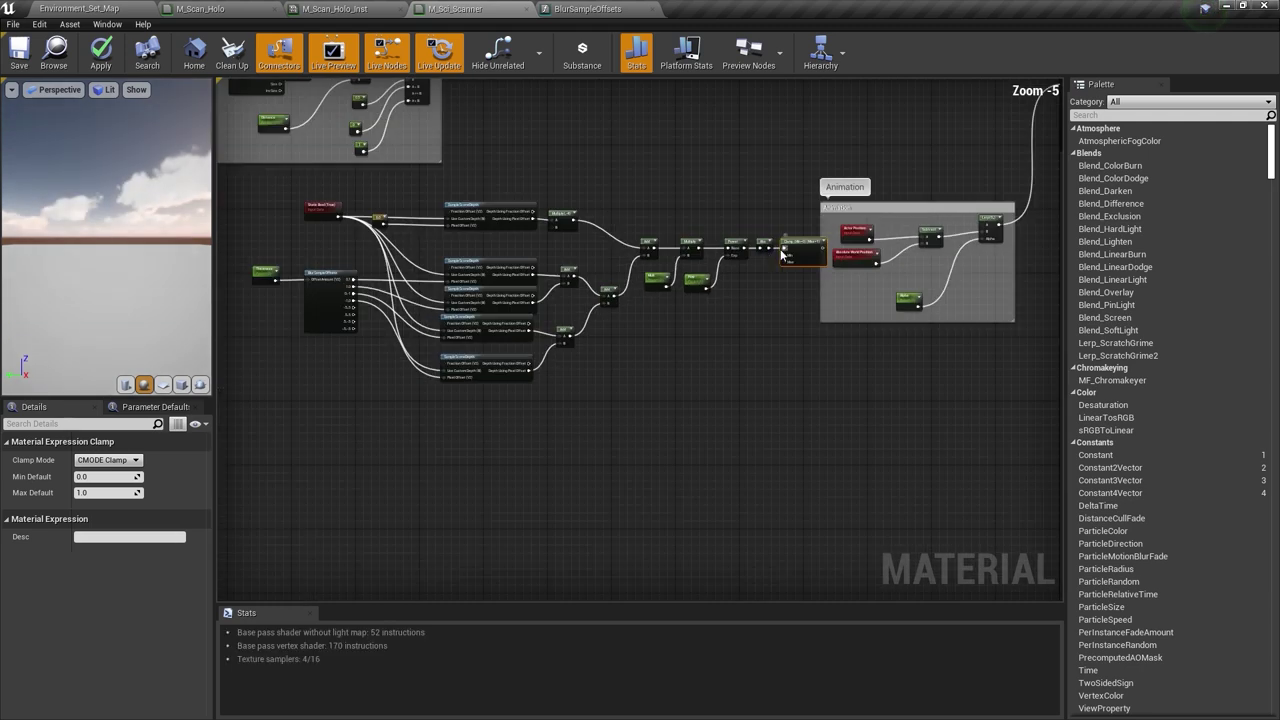
{"action": "scroll", "coordinate": [744, 257], "scroll_direction": "up", "scroll_amount": 2}
{"action": "scroll", "coordinate": [696, 257], "scroll_direction": "down", "scroll_amount": 2}
{"action": "right_click_drag", "start_coordinate": [657, 266], "coordinate": [698, 256]}
{"action": "scroll", "coordinate": [657, 254], "scroll_direction": "down", "scroll_amount": 1}
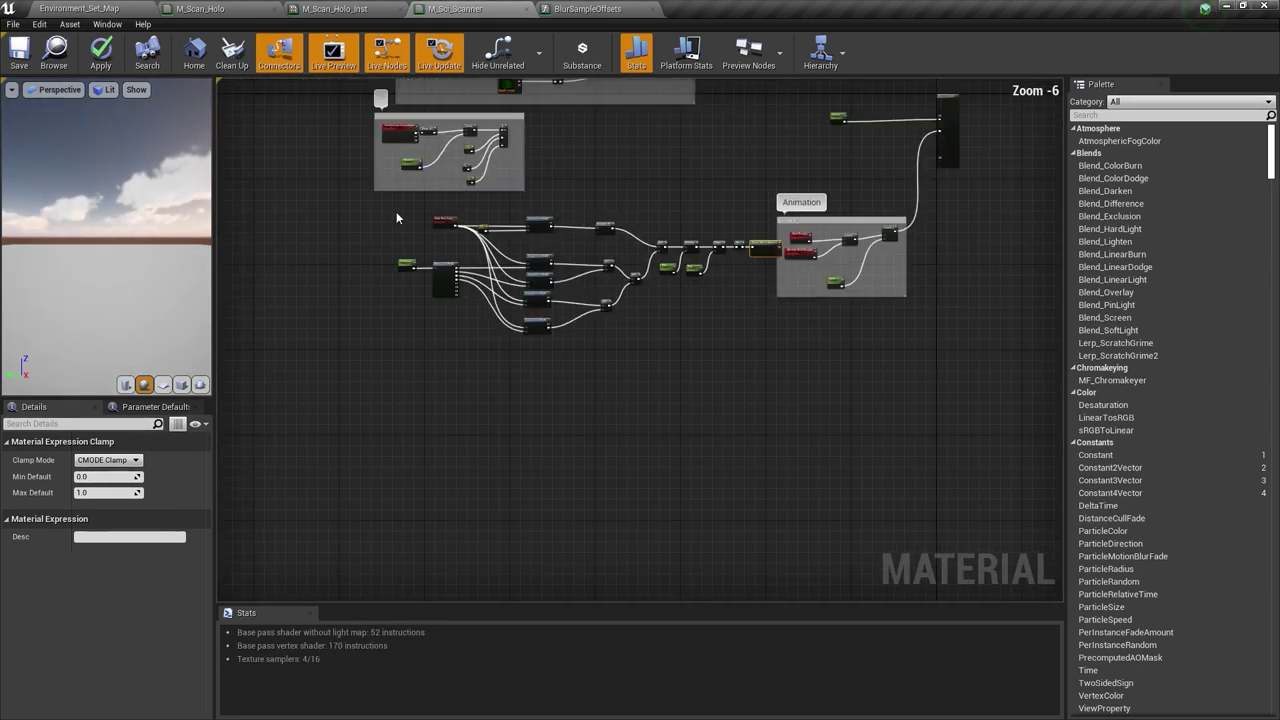
{"action": "left_click_drag", "start_coordinate": [392, 209], "coordinate": [759, 377]}
{"action": "left_click_drag", "start_coordinate": [764, 247], "coordinate": [645, 283]}
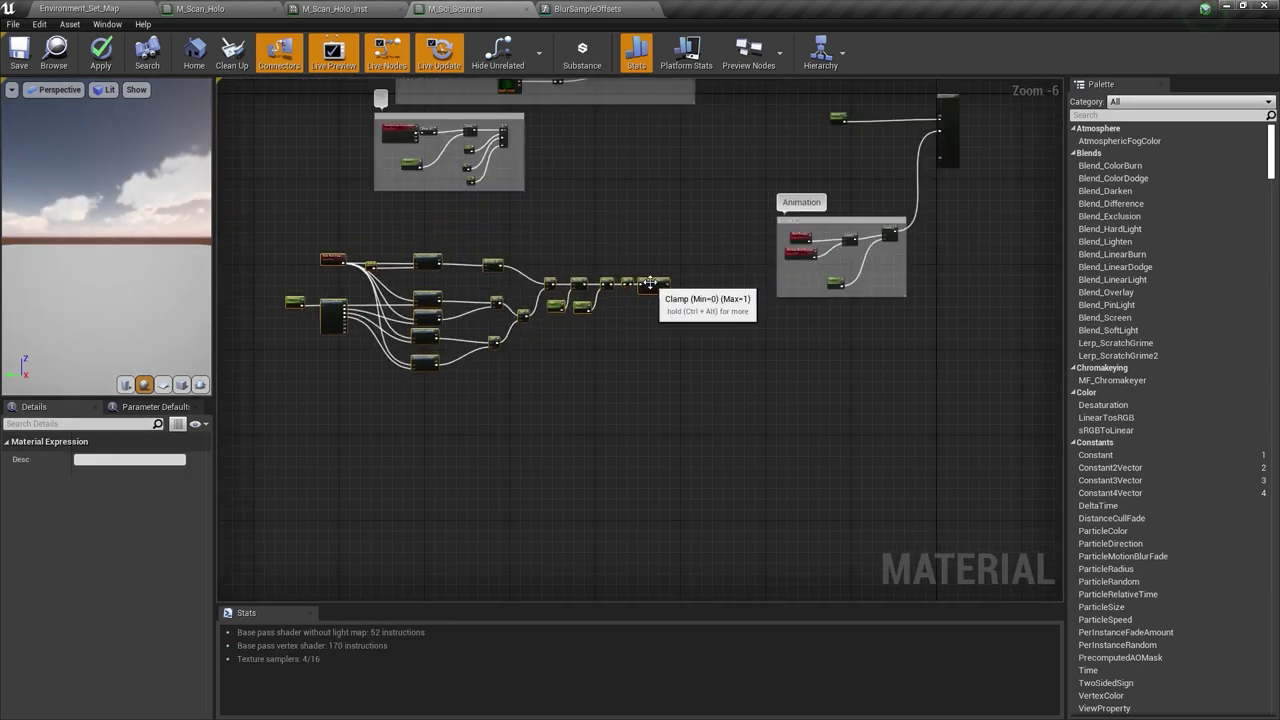
- Wrap the selected edge-detection nodes in a comment box named Outlines
{"action": "key", "text": "c"}
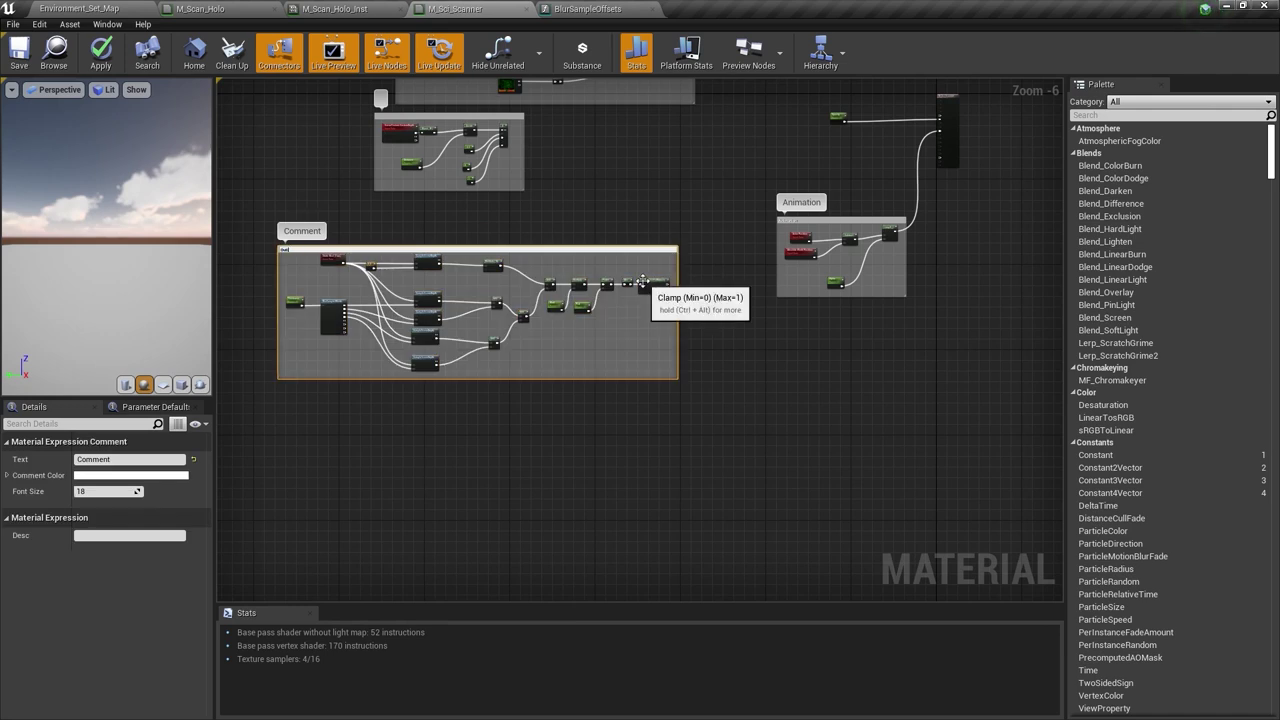
{"action": "type", "text": "Outlines"}
{"action": "key", "text": "Return"}
- Connect the Clamp output to the material's Emissive Color input and apply the material
{"action": "scroll", "coordinate": [762, 251], "scroll_direction": "up", "scroll_amount": 2}
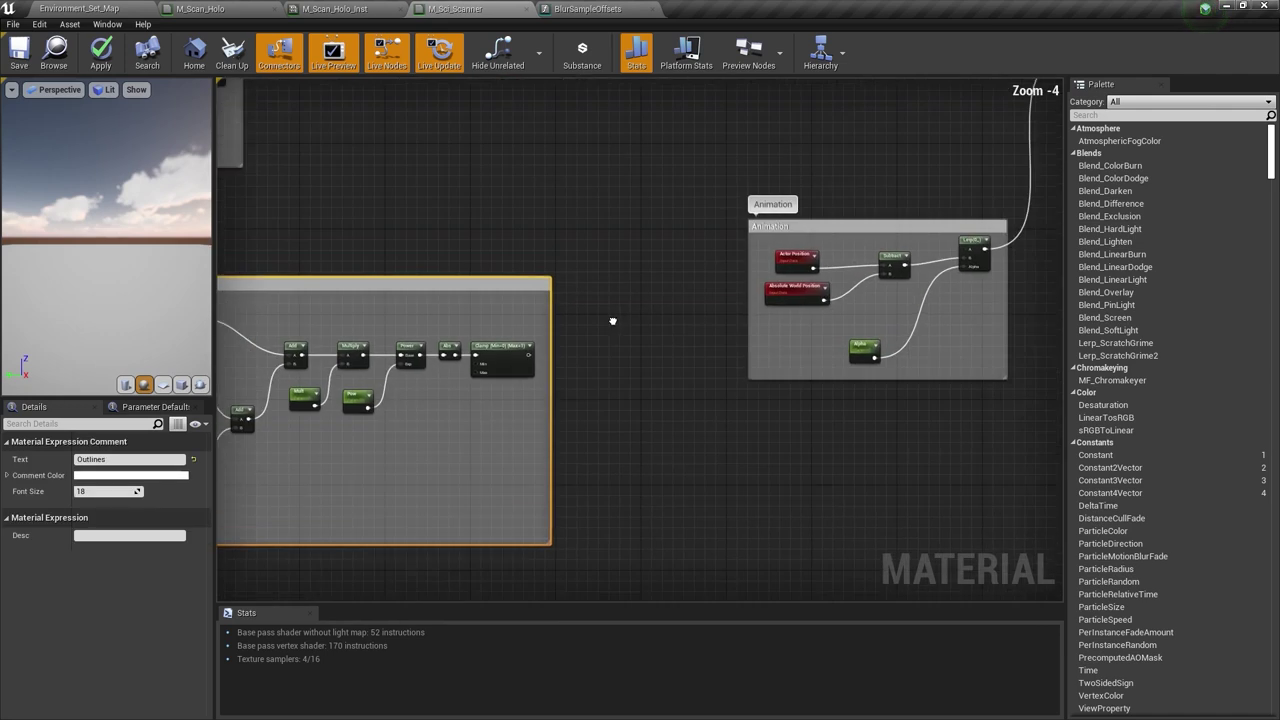
{"action": "left_click_drag", "start_coordinate": [497, 380], "coordinate": [893, 364]}
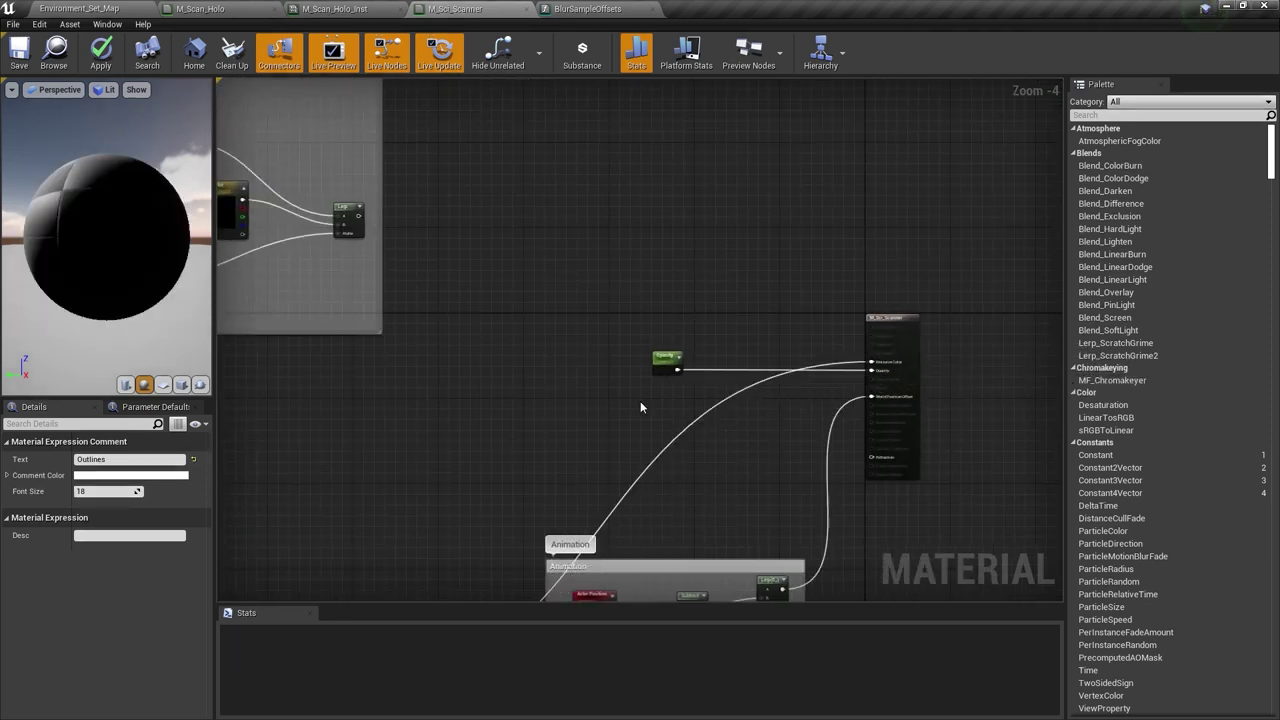
{"action": "right_click_drag", "start_coordinate": [302, 325], "coordinate": [386, 261]}
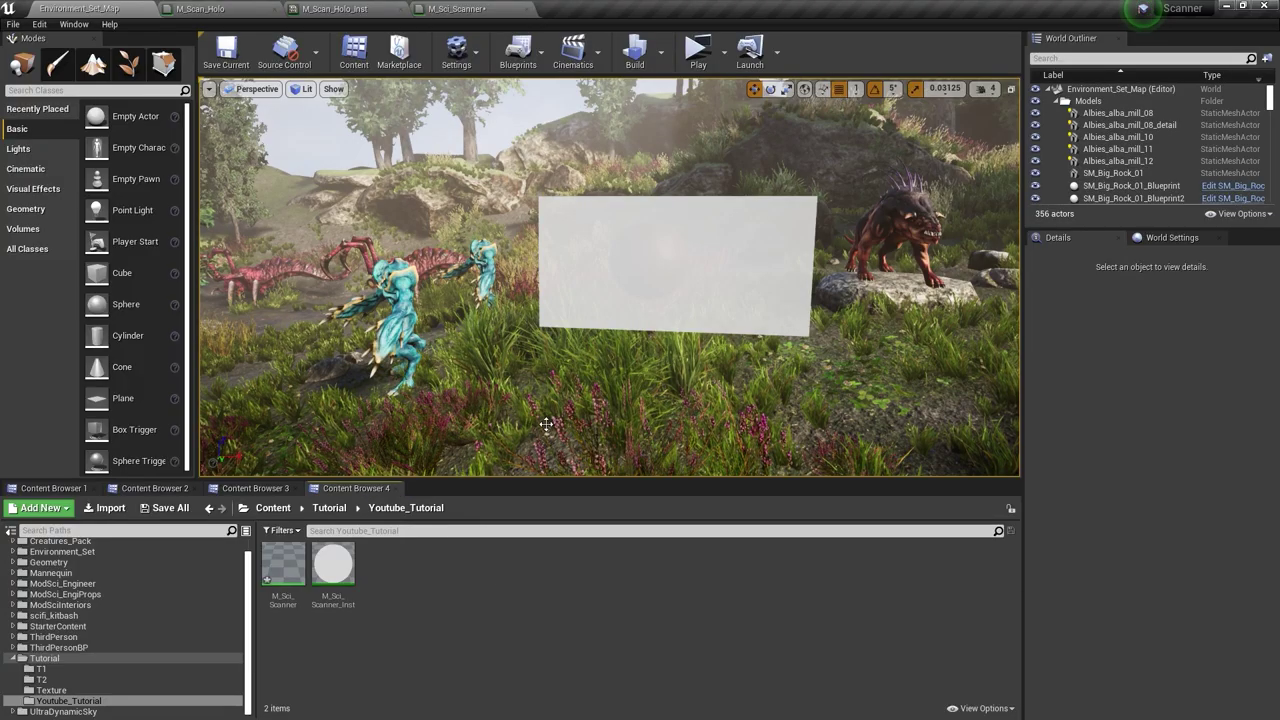
- Open M_Sci_Scanner_Inst in a floating window over the level editor, enable Mult, Pow and Thickness, and set each to 2
{"action": "double_click", "coordinate": [333, 563]}
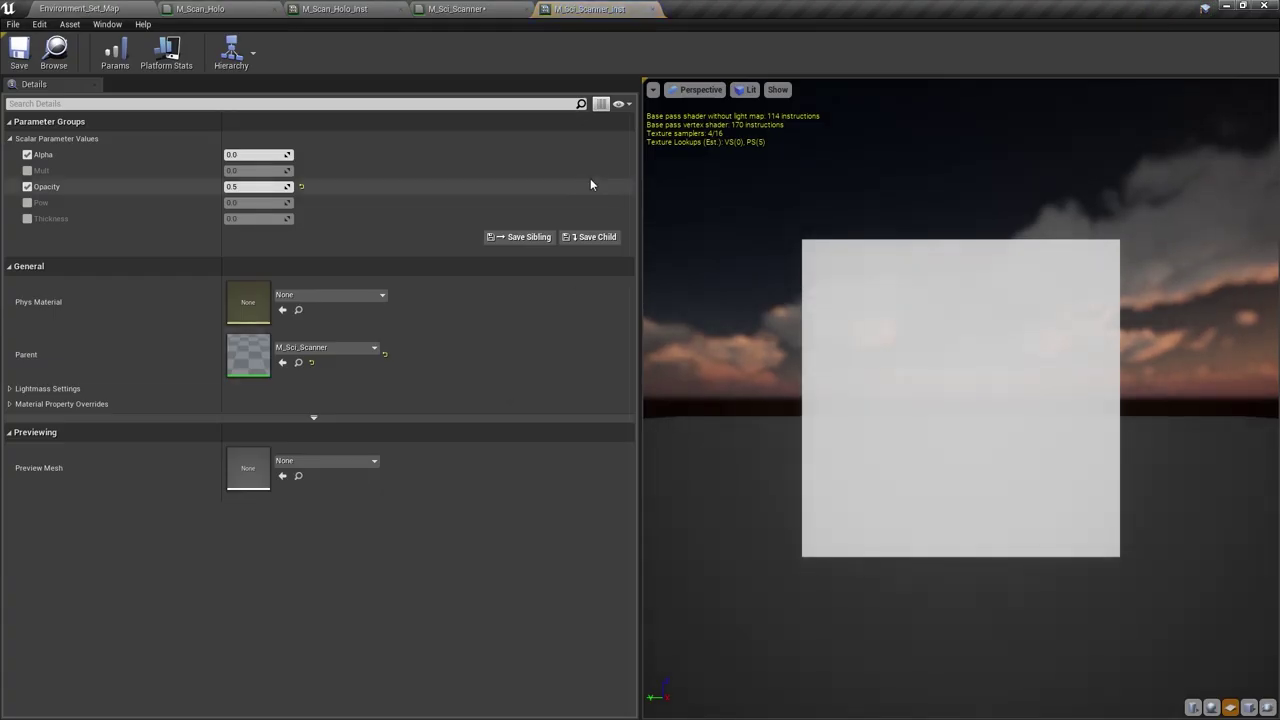
{"action": "left_click_drag", "start_coordinate": [597, 9], "coordinate": [715, 242]}
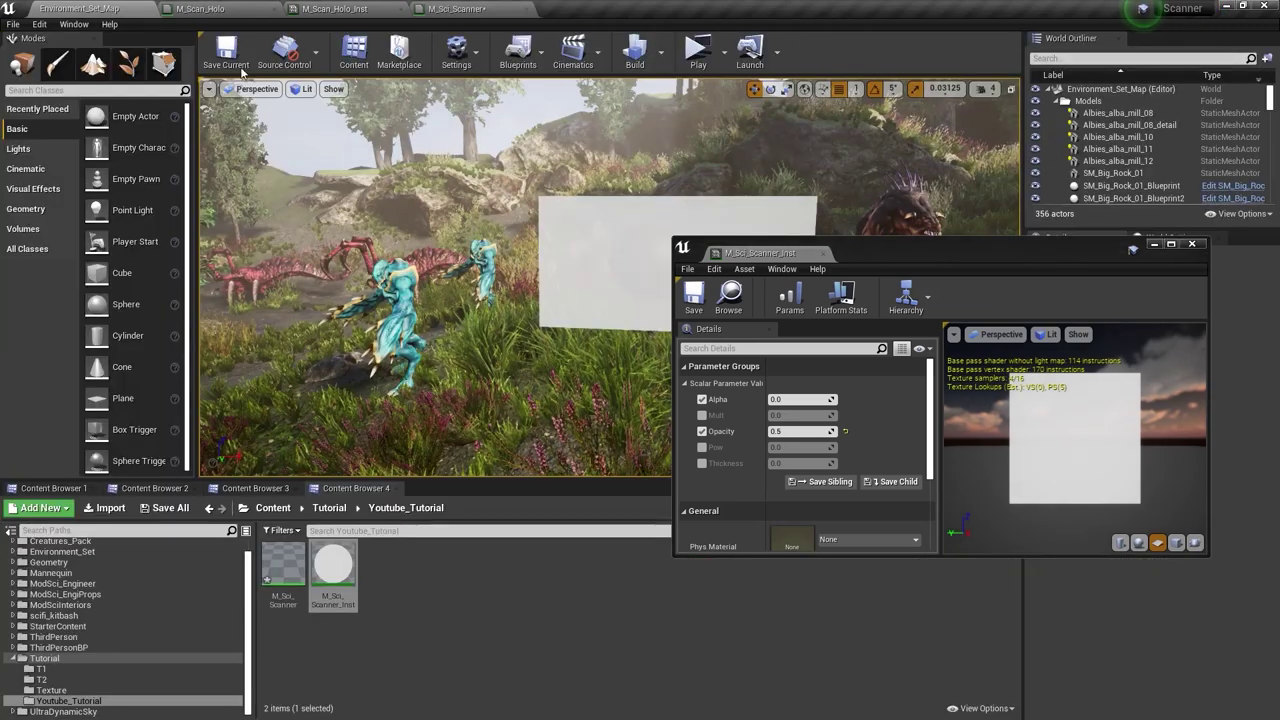
{"action": "left_click", "coordinate": [702, 415]}
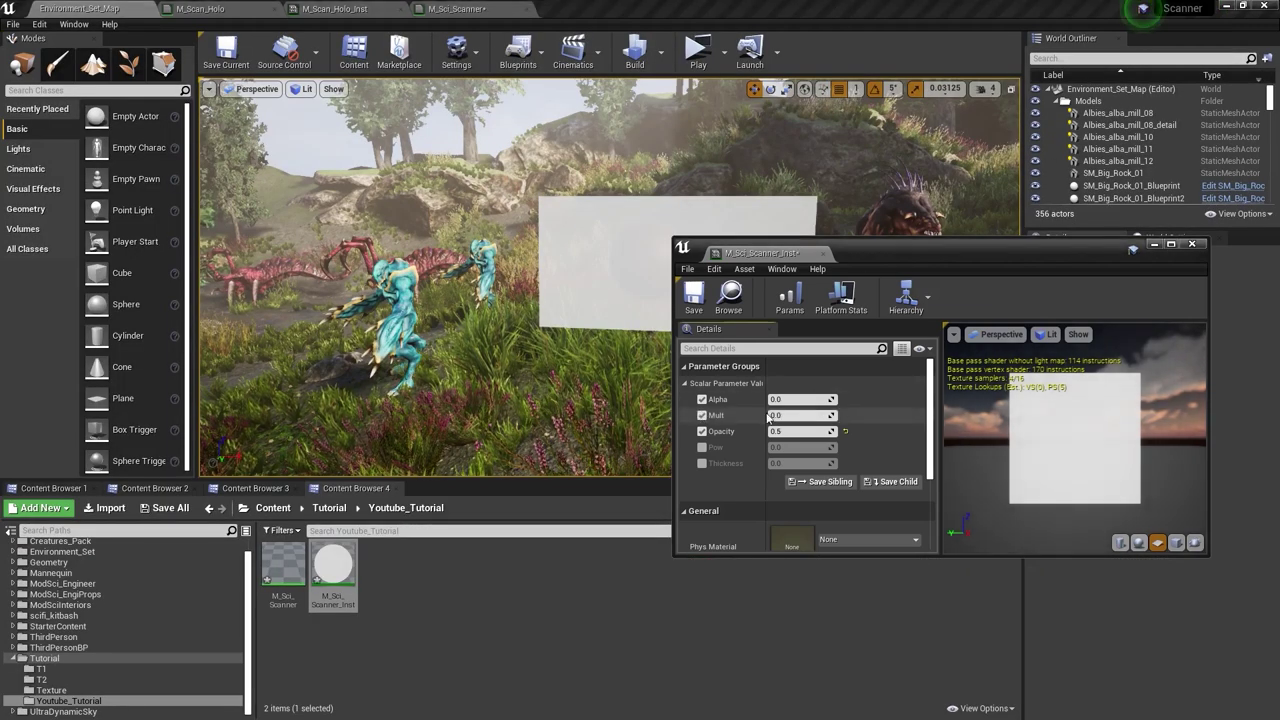
{"action": "type", "text": "2"}
{"action": "left_click", "coordinate": [790, 447]}
{"action": "type", "text": "2"}
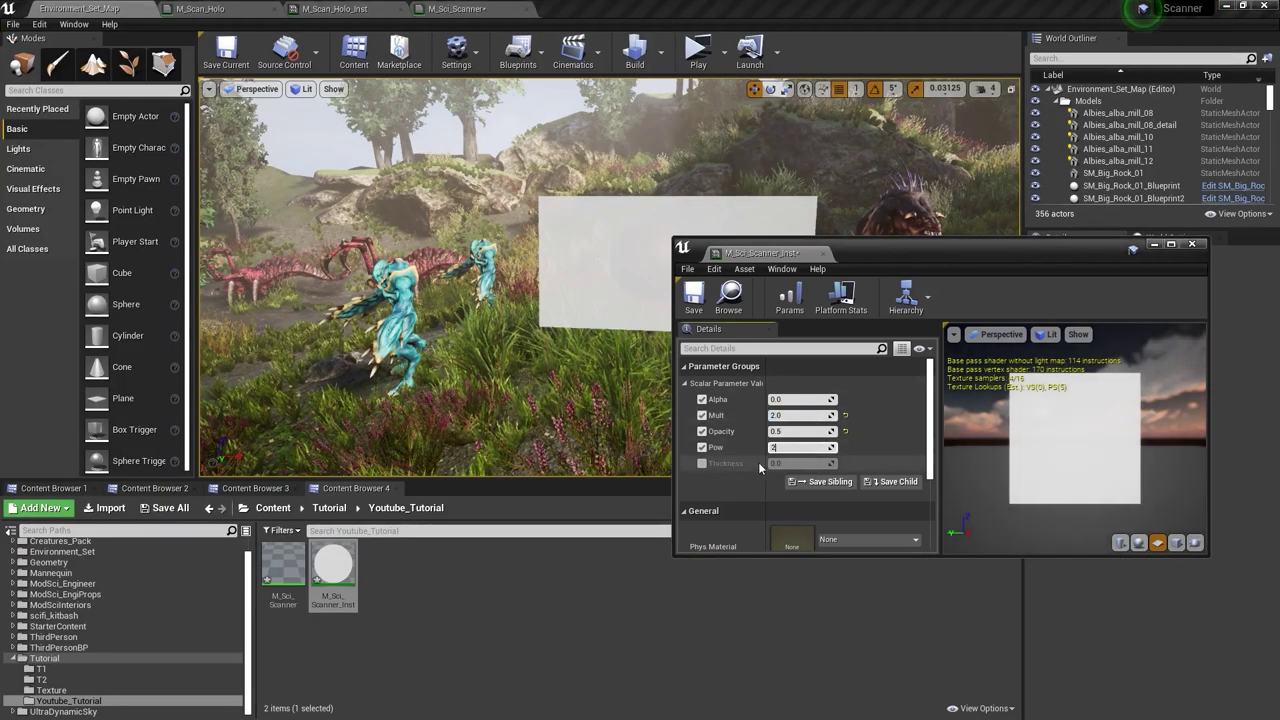
{"action": "left_click", "coordinate": [704, 464]}
{"action": "left_click", "coordinate": [784, 463]}
{"action": "type", "text": "2"}
{"action": "key", "text": "Return"}
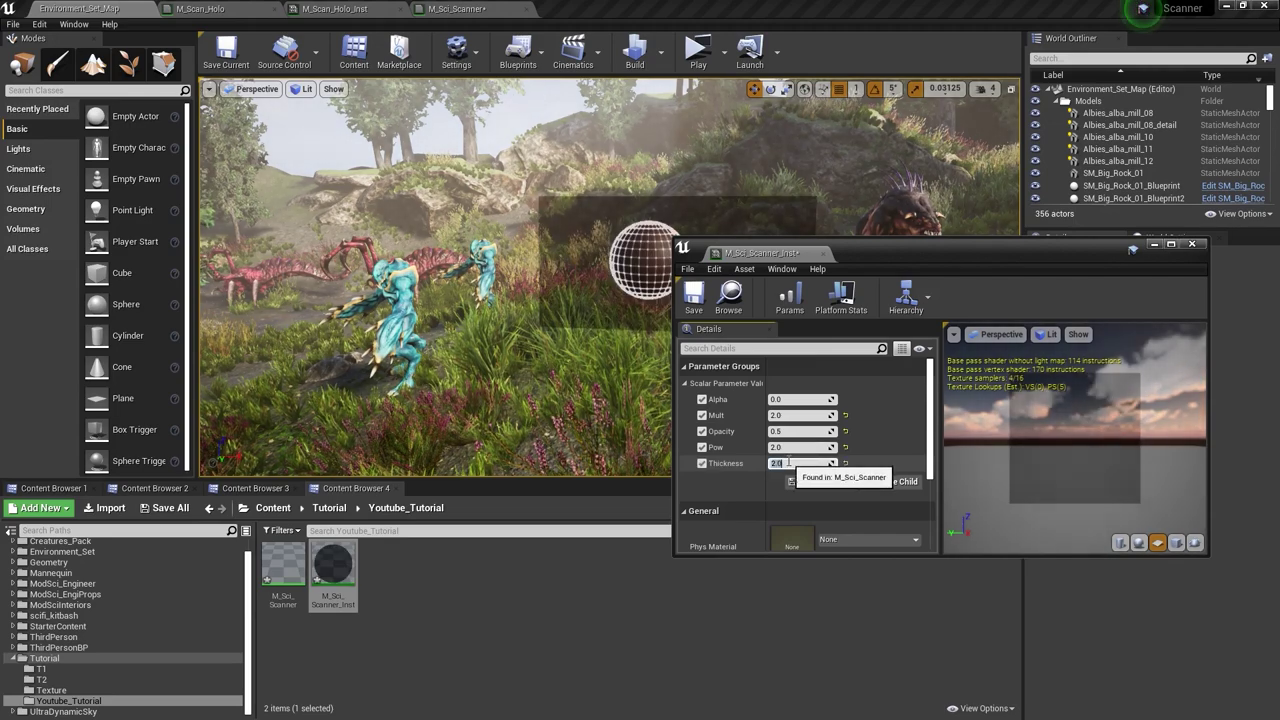
- View the outlines closer in the level and set the instance's Pow to 100 and Mult to 0.9
{"action": "key", "text": "w"}
{"action": "right_click_drag", "start_coordinate": [617, 251], "coordinate": [650, 251]}
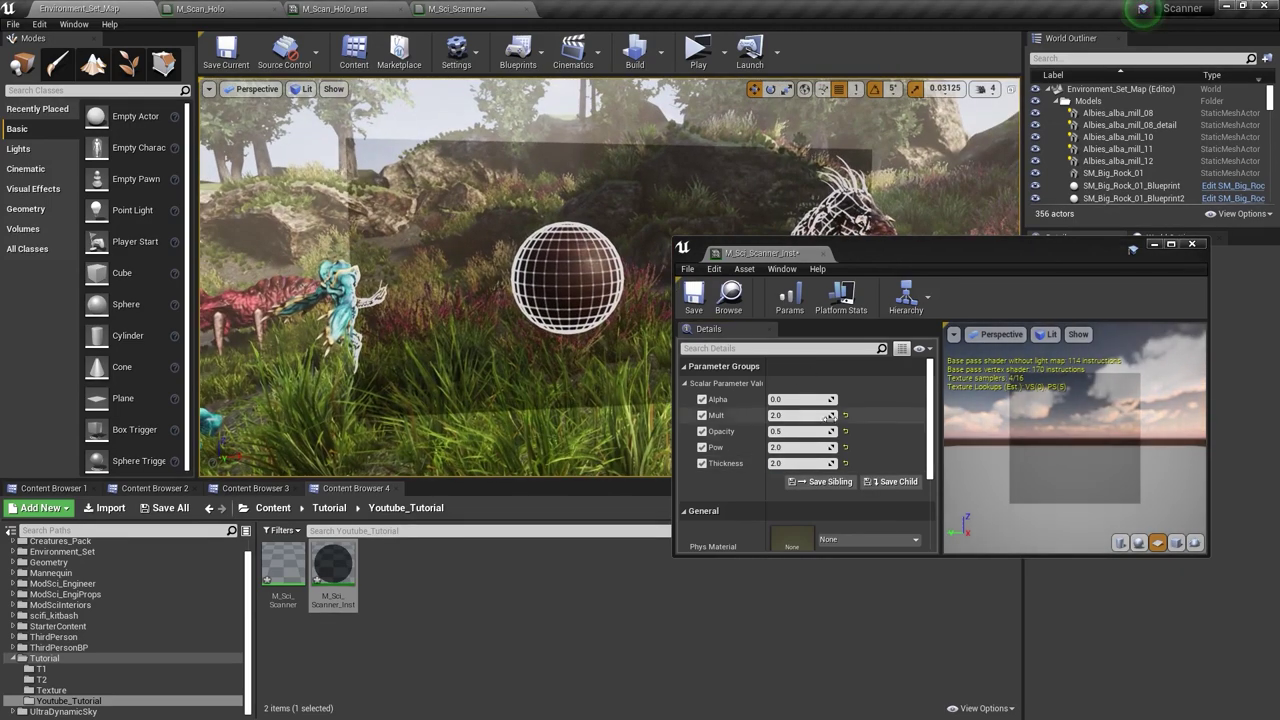
{"action": "left_click", "coordinate": [790, 446]}
{"action": "type", "text": "100"}
{"action": "key", "text": "Return"}
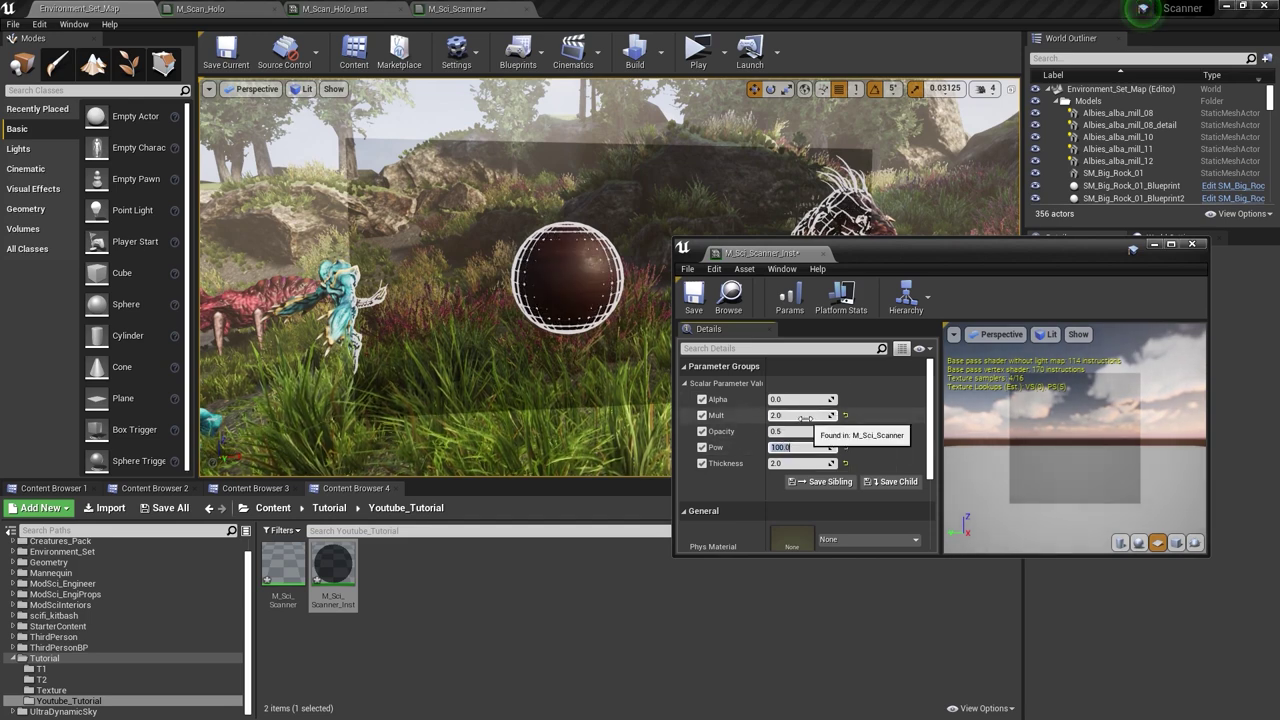
{"action": "left_click_drag", "start_coordinate": [805, 417], "coordinate": [788, 417]}
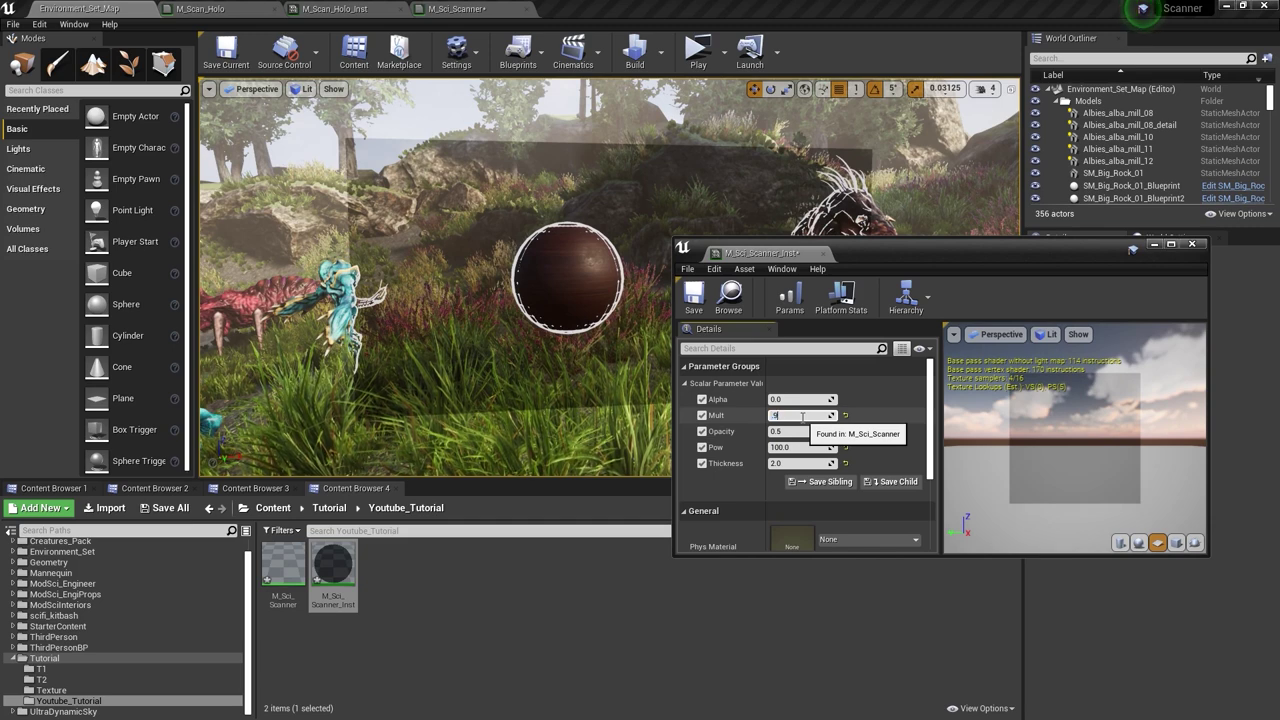
{"action": "key", "text": "Return"}
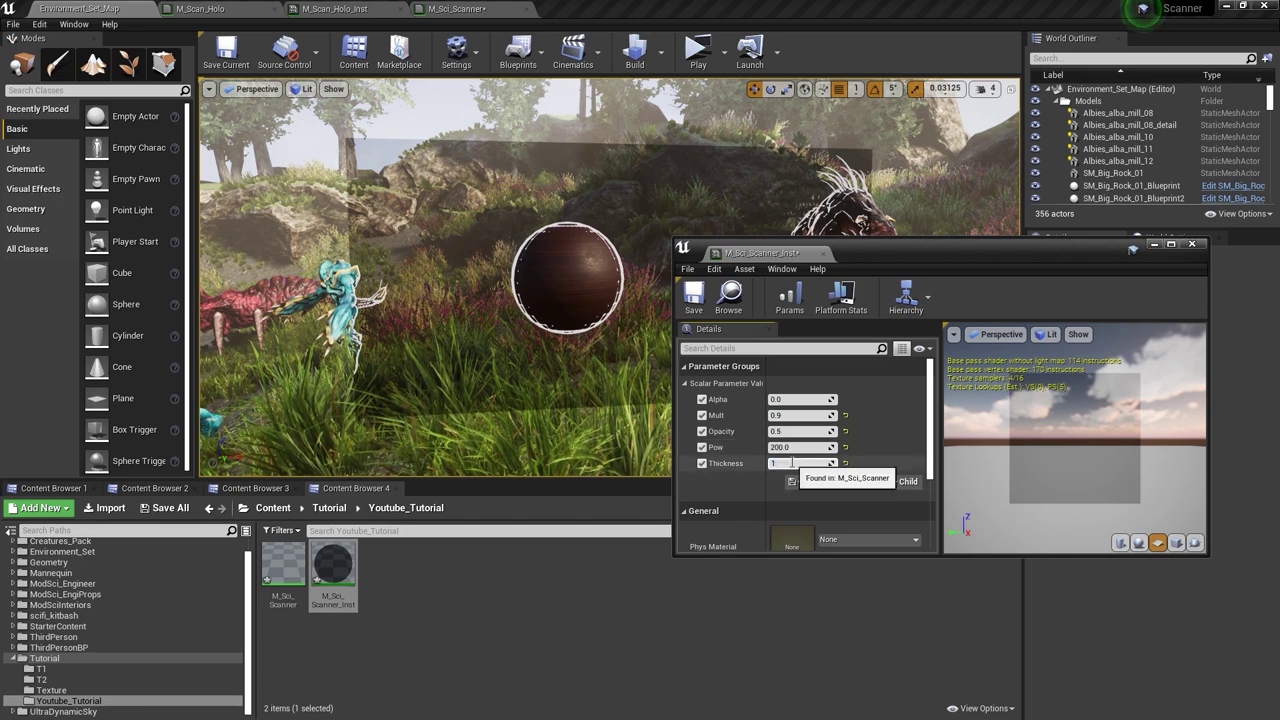
- Set the instance's Pow to 200, Thickness to 1 and Mult to 1
{"action": "key", "text": "Return"}
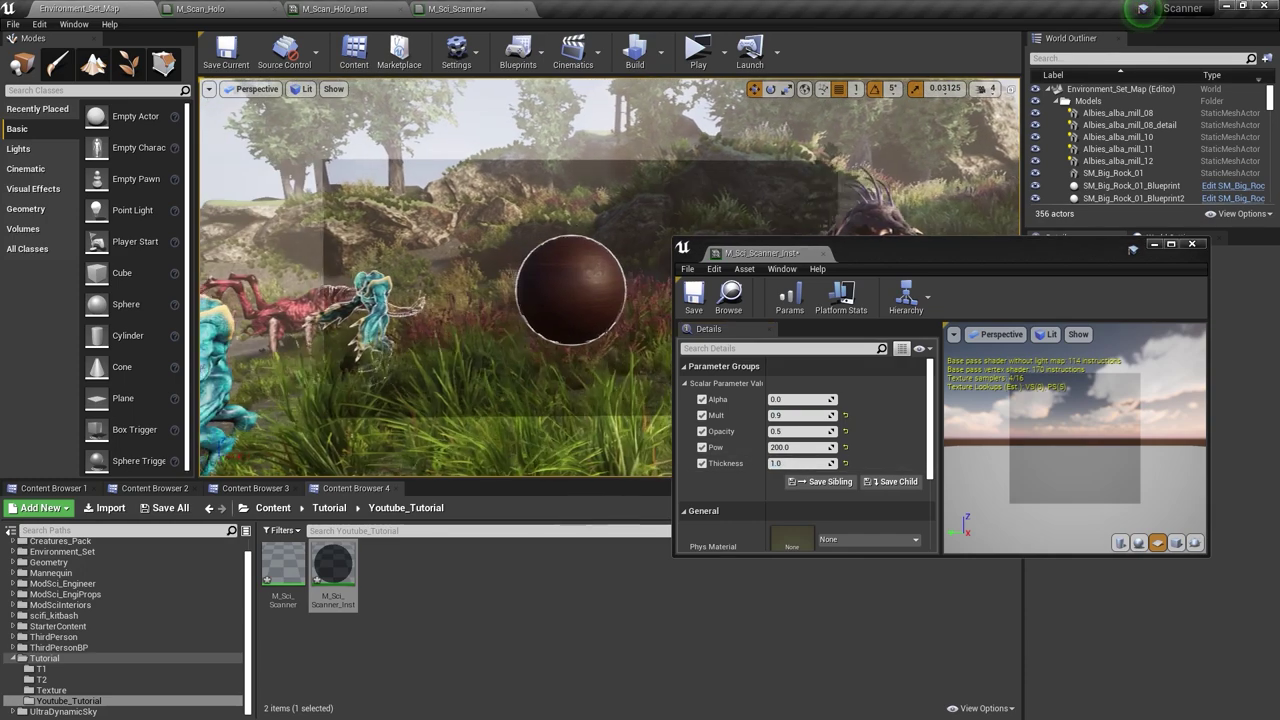
{"action": "left_click", "coordinate": [788, 413]}
{"action": "type", "text": "2"}
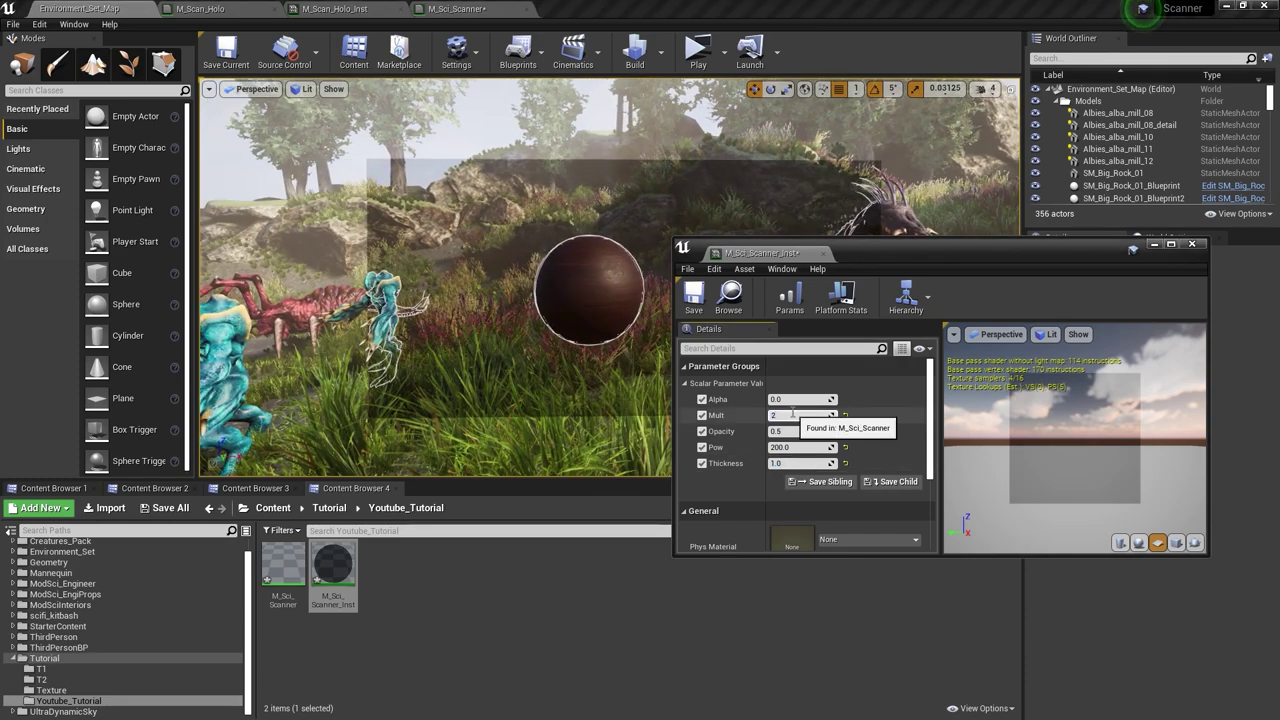
{"action": "key", "text": "Return"}
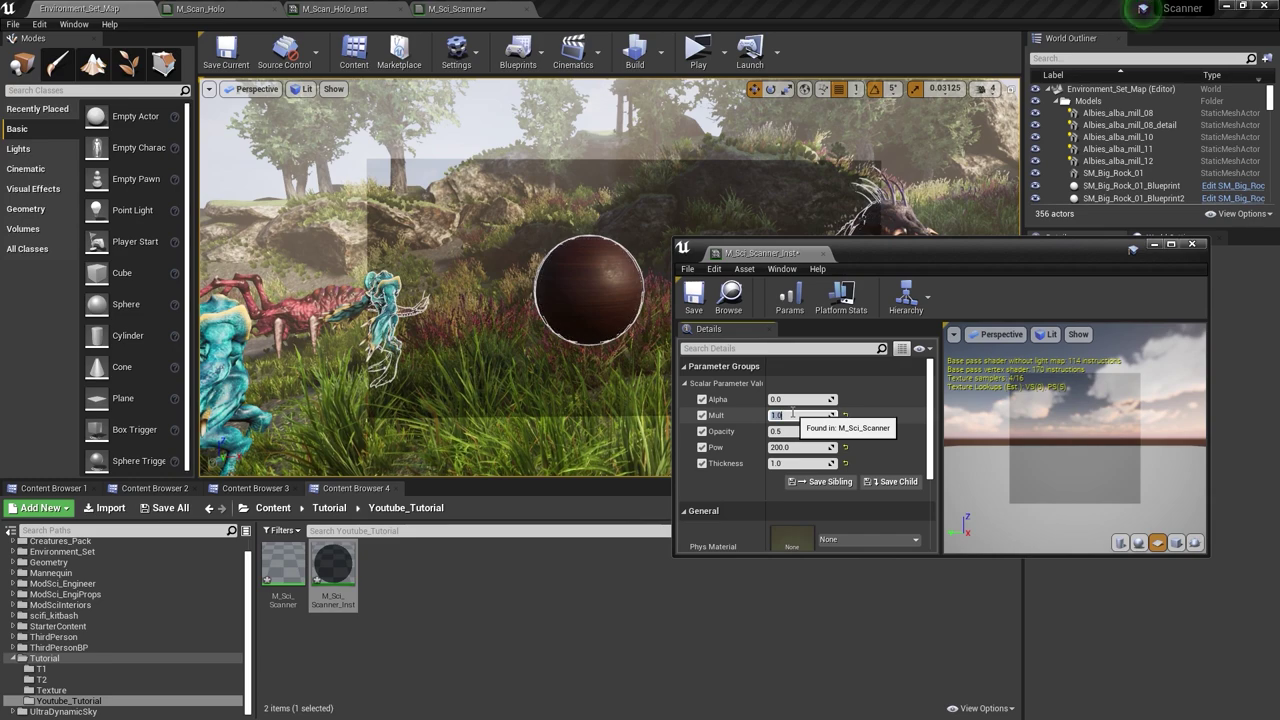
{"action": "right_click", "coordinate": [602, 302]}
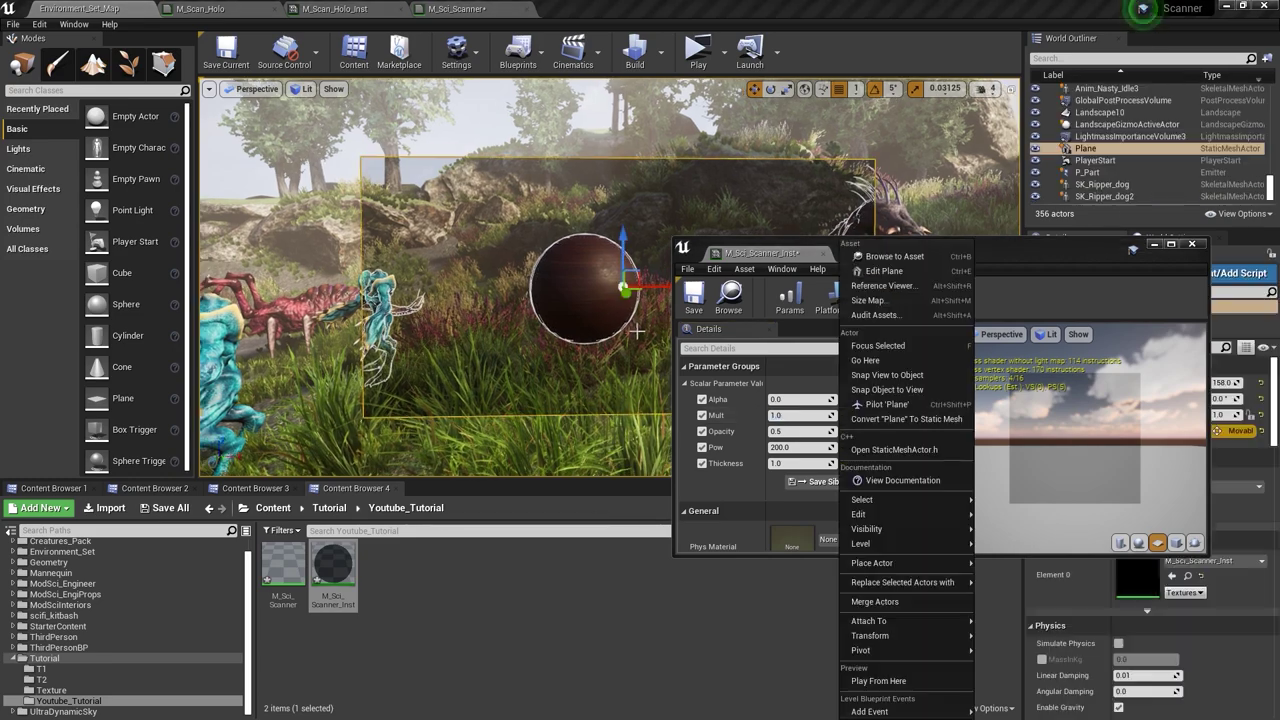
{"action": "left_click", "coordinate": [1032, 240]}
{"action": "mouse_move", "coordinate": [950, 195]}
{"action": "right_mouse_down"}
{"action": "mouse_move", "coordinate": [1040, 197]}
{"action": "mouse_move", "coordinate": [945, 195]}
{"action": "right_mouse_up"}
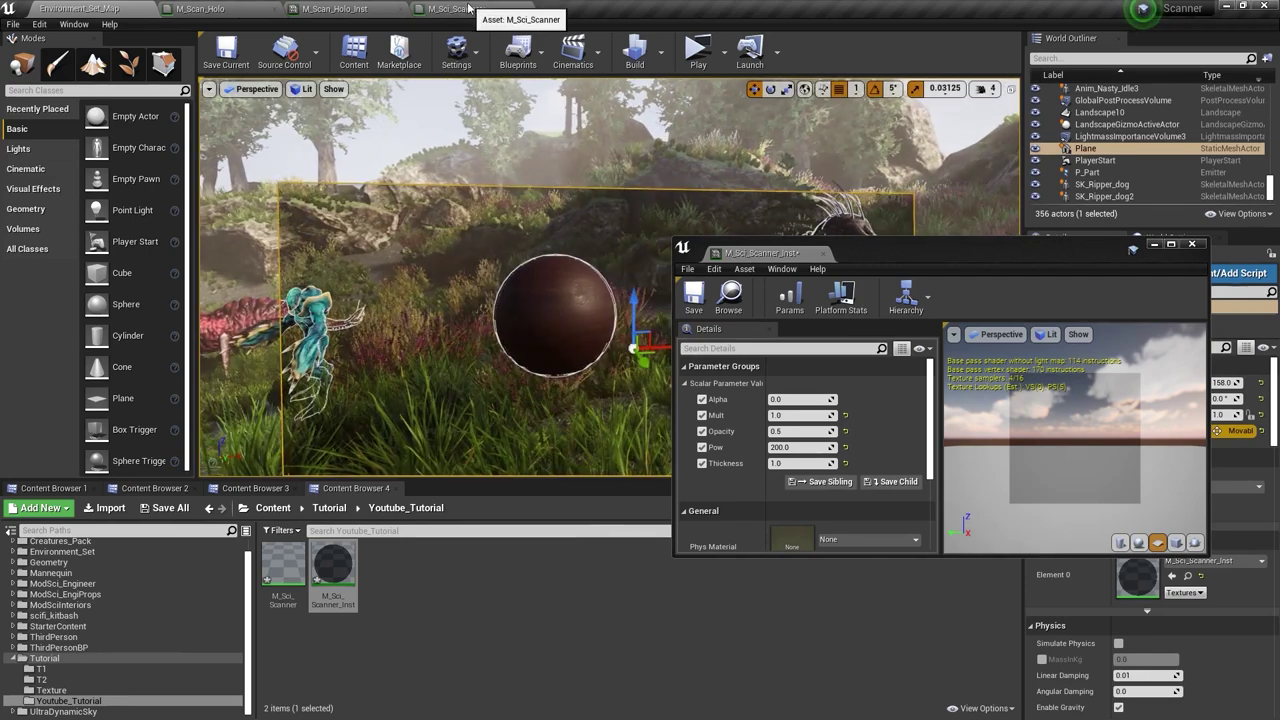
- Return to the M_Sci_Scanner graph and select the Clamp node at the end of the Outlines group
{"action": "left_click", "coordinate": [470, 9]}
{"action": "scroll", "coordinate": [610, 150], "scroll_direction": "down", "scroll_amount": 4}
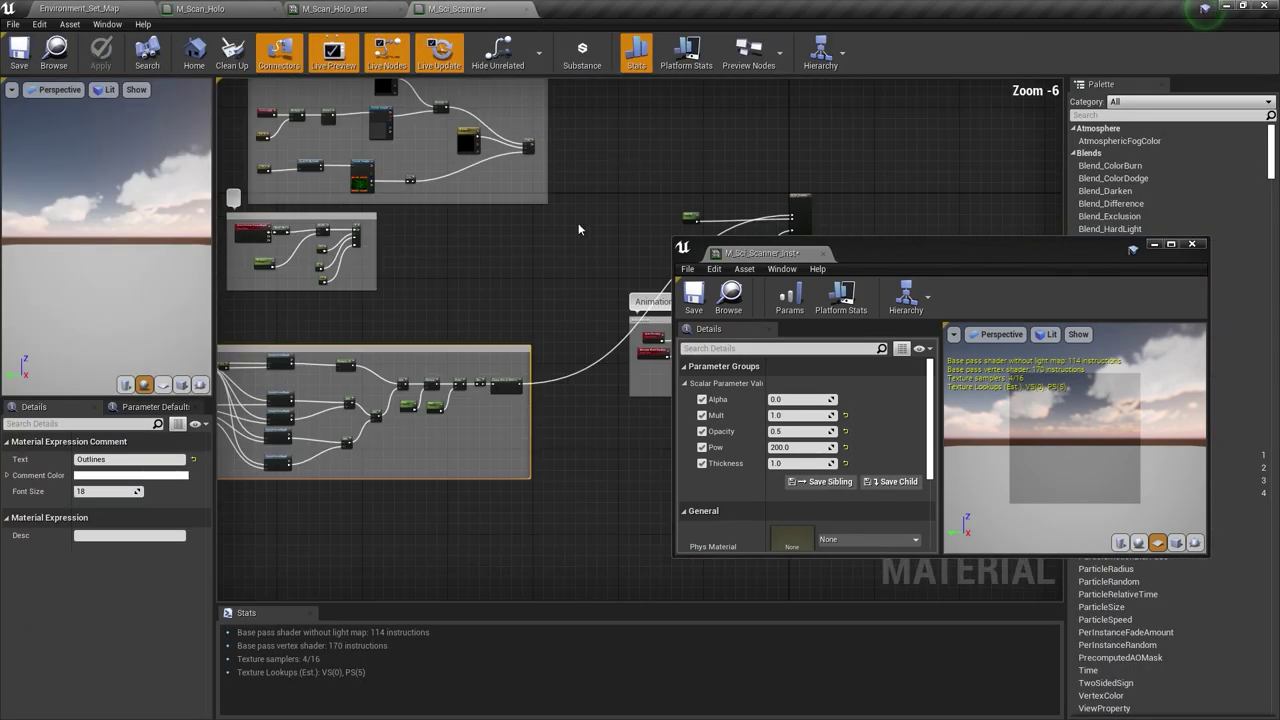
{"action": "right_click_drag", "start_coordinate": [622, 261], "coordinate": [550, 252]}
{"action": "scroll", "coordinate": [492, 301], "scroll_direction": "up", "scroll_amount": 1}
{"action": "left_click", "coordinate": [490, 304]}
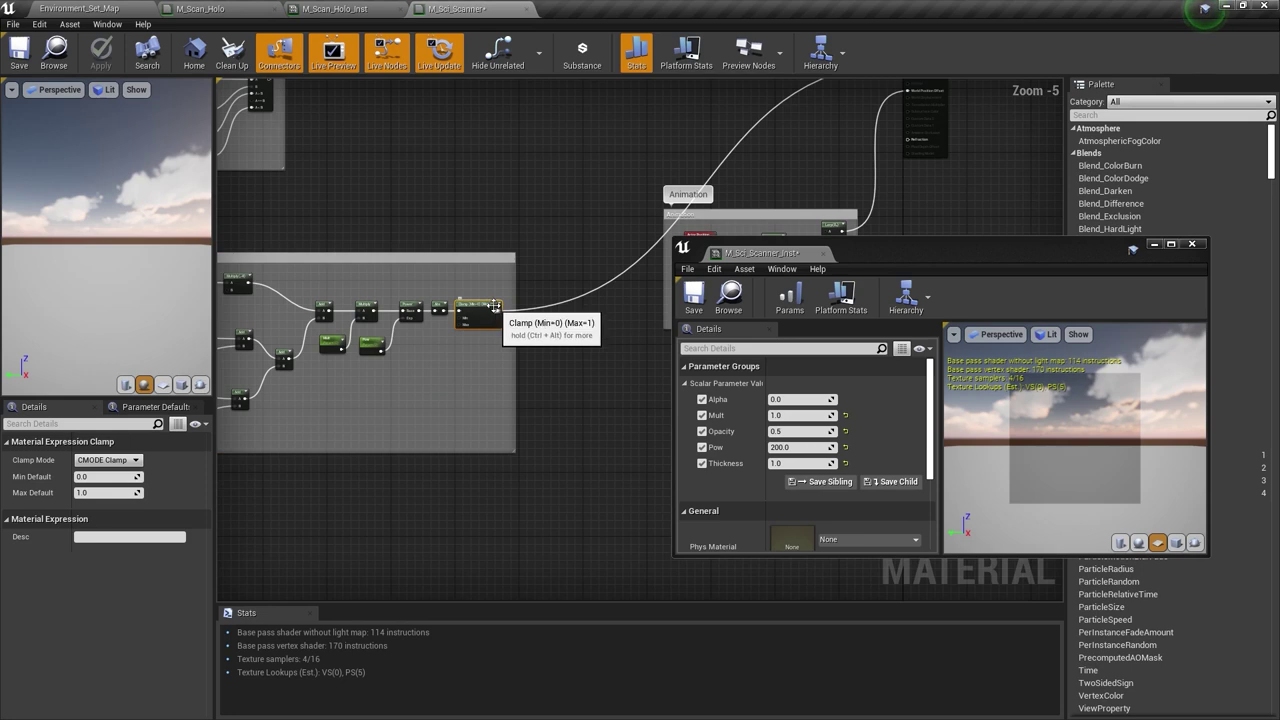
- Move the Outlines comment group farther from the Animation group and disconnect its final Clamp node from the material output
{"action": "scroll", "coordinate": [450, 292], "scroll_direction": "down", "scroll_amount": 1}
{"action": "right_click_drag", "start_coordinate": [420, 286], "coordinate": [576, 259]}
{"action": "scroll", "coordinate": [577, 262], "scroll_direction": "down", "scroll_amount": 1}
{"action": "left_click_drag", "start_coordinate": [516, 245], "coordinate": [398, 243]}
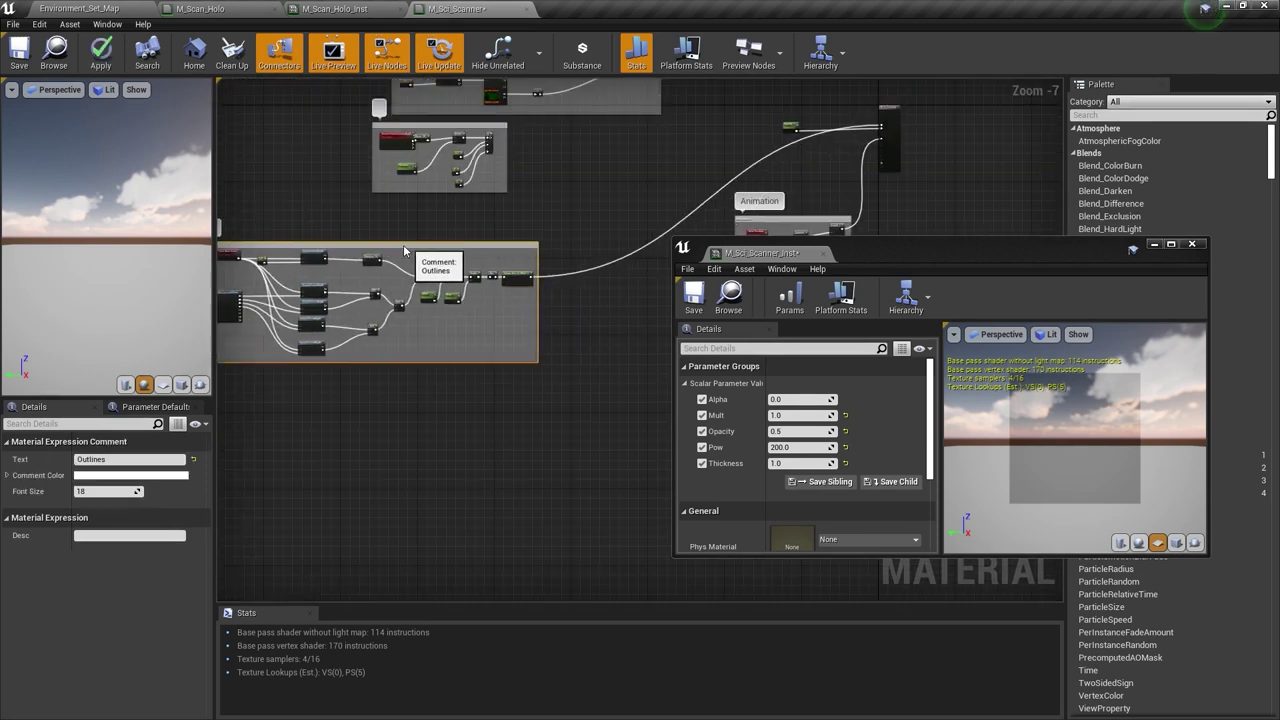
{"action": "scroll", "coordinate": [639, 311], "scroll_direction": "up", "scroll_amount": 3}
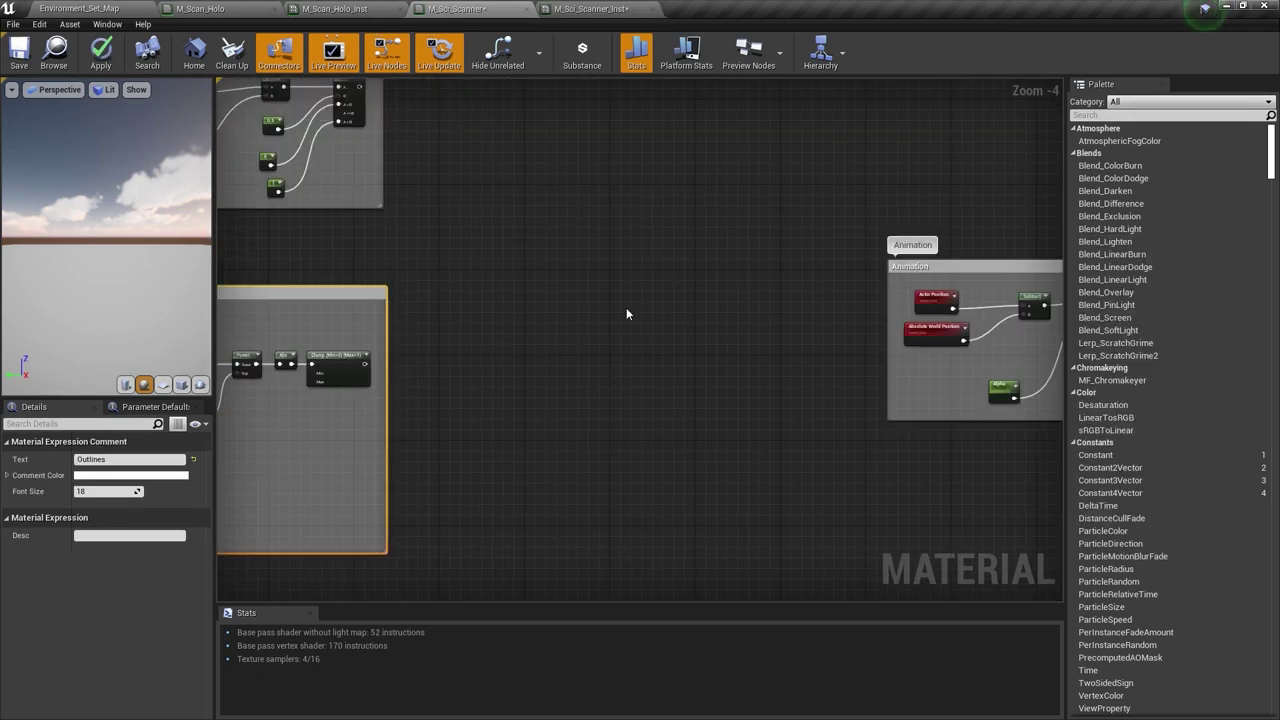
- Find the stencil options in the project settings and set Custom Depth-Stencil Pass to Enabled with Stencil
{"action": "left_click", "coordinate": [122, 9]}
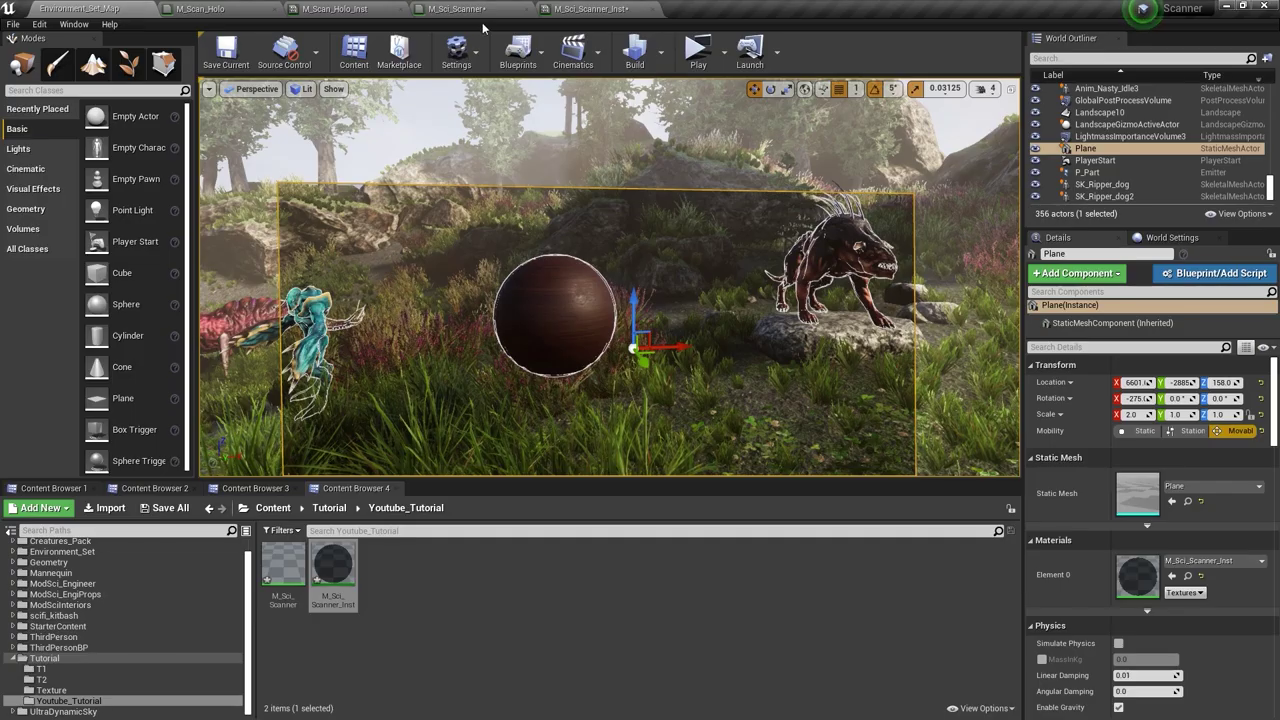
{"action": "left_click", "coordinate": [460, 52]}
{"action": "left_click", "coordinate": [524, 106]}
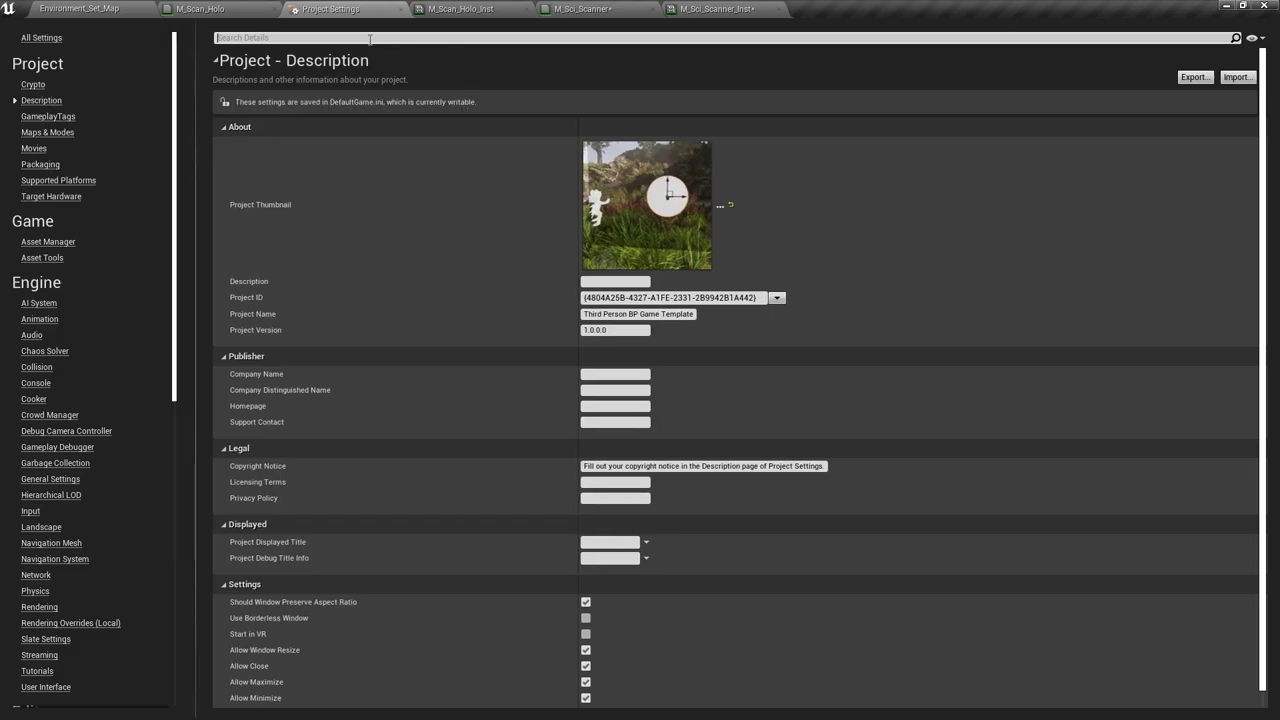
{"action": "left_click", "coordinate": [369, 38]}
{"action": "type", "text": "ste"}
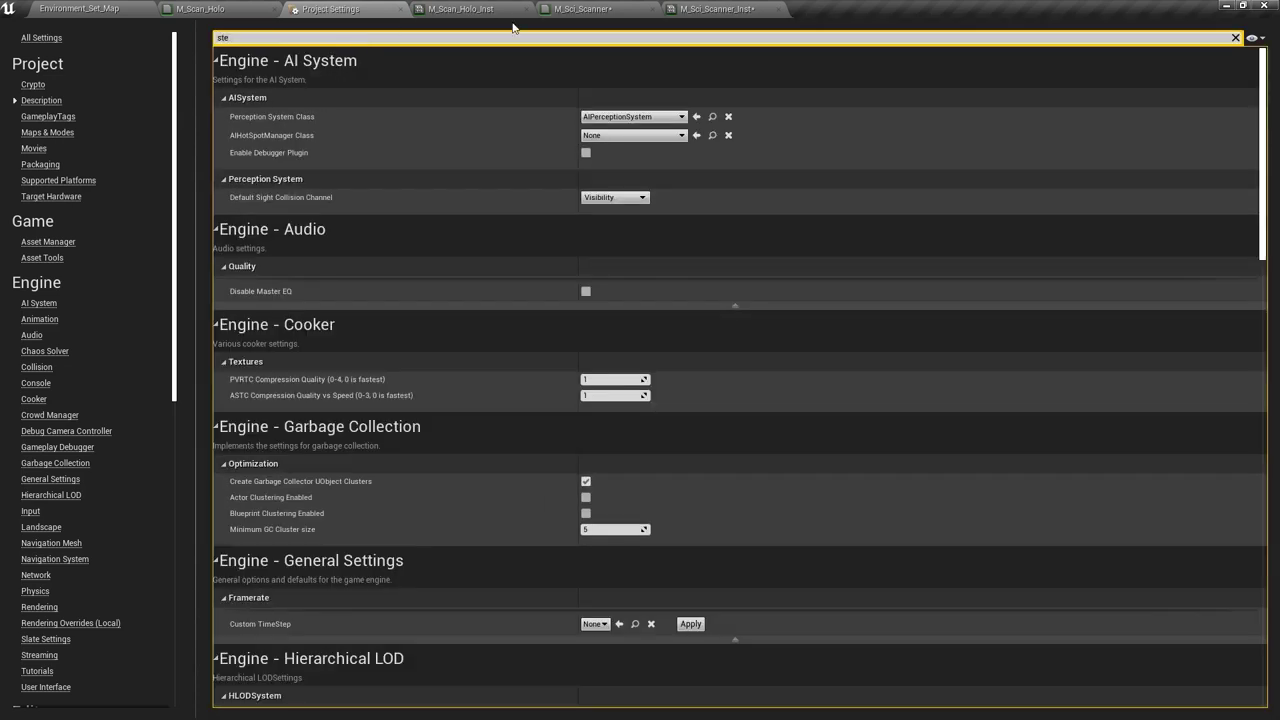
{"action": "type", "text": "ncil"}
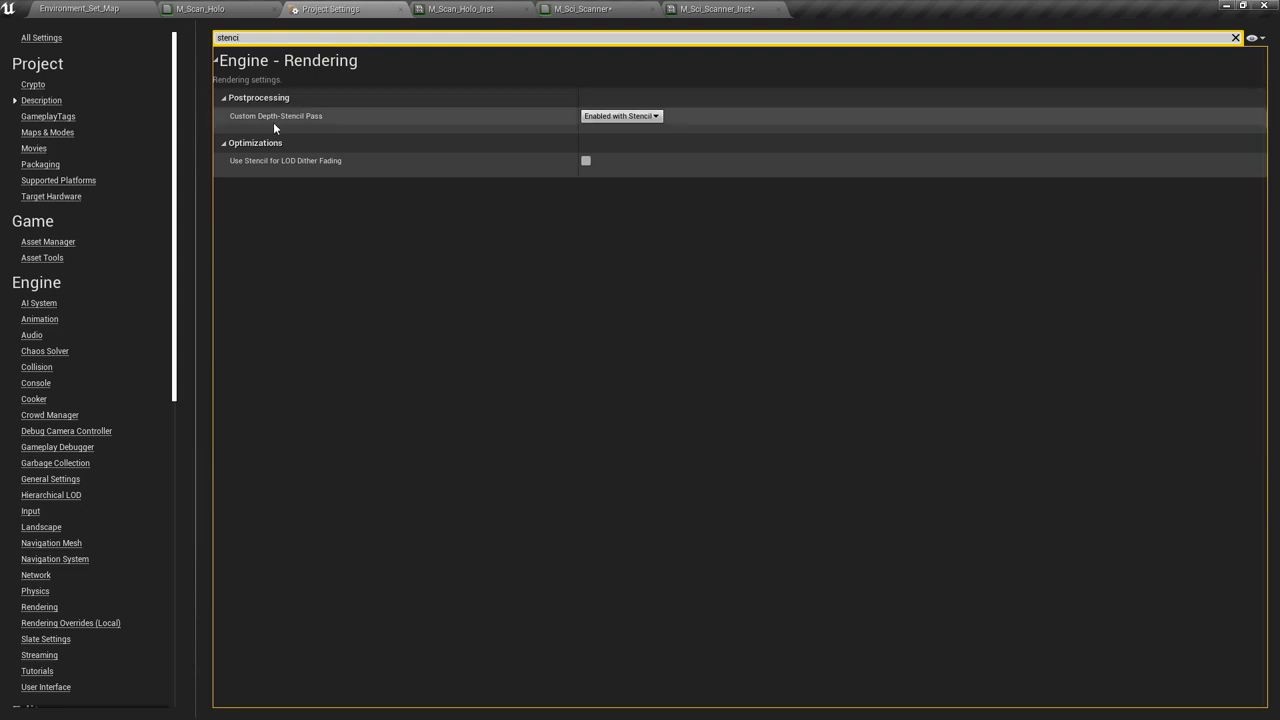
{"action": "left_click", "coordinate": [622, 116]}
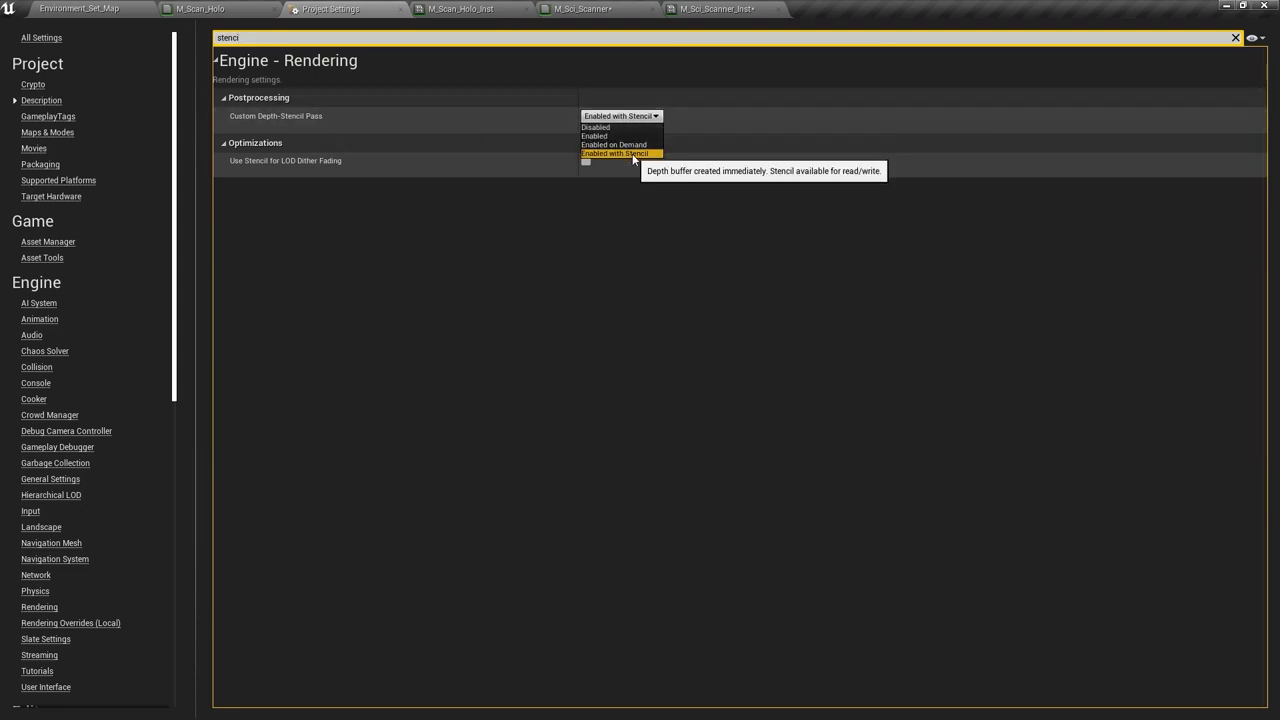
{"action": "left_click", "coordinate": [632, 155]}
{"action": "left_click", "coordinate": [397, 8]}
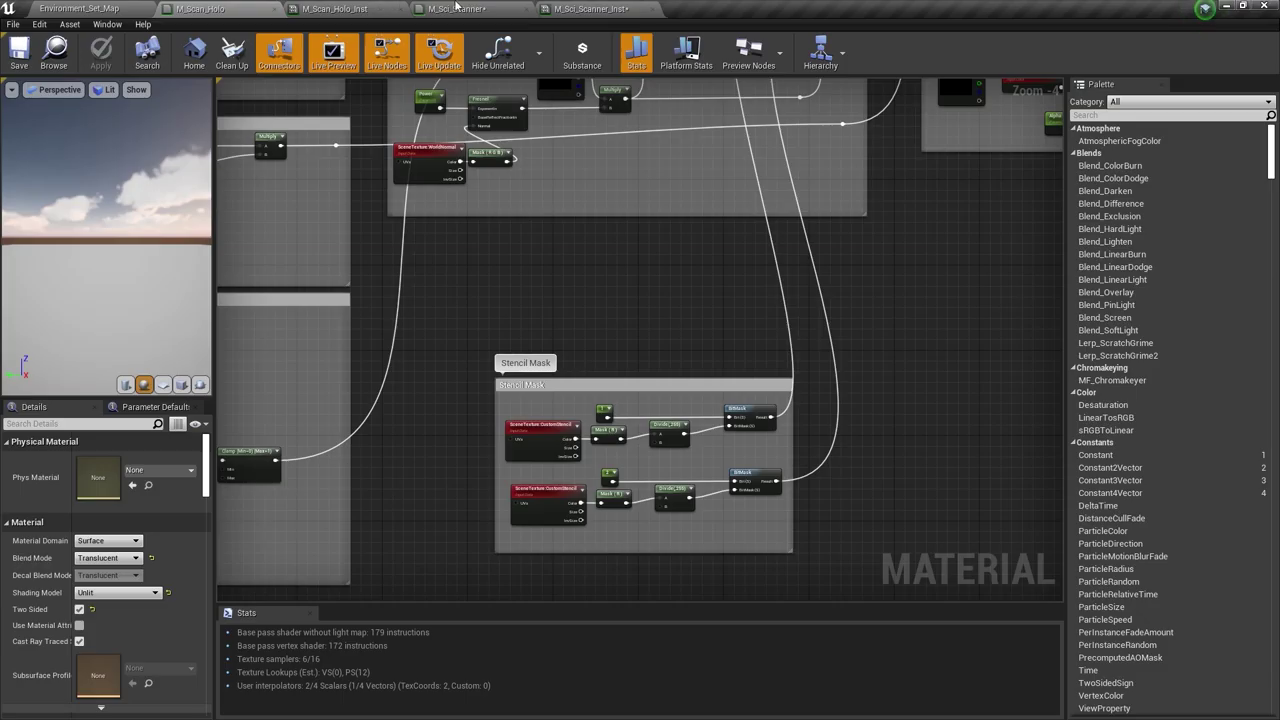
- Add a SceneTexture node in the empty area of the M_Sci_Scanner graph and set its Scene Texture Id to CustomStencil
{"action": "right_click_drag", "start_coordinate": [532, 317], "coordinate": [488, 240]}
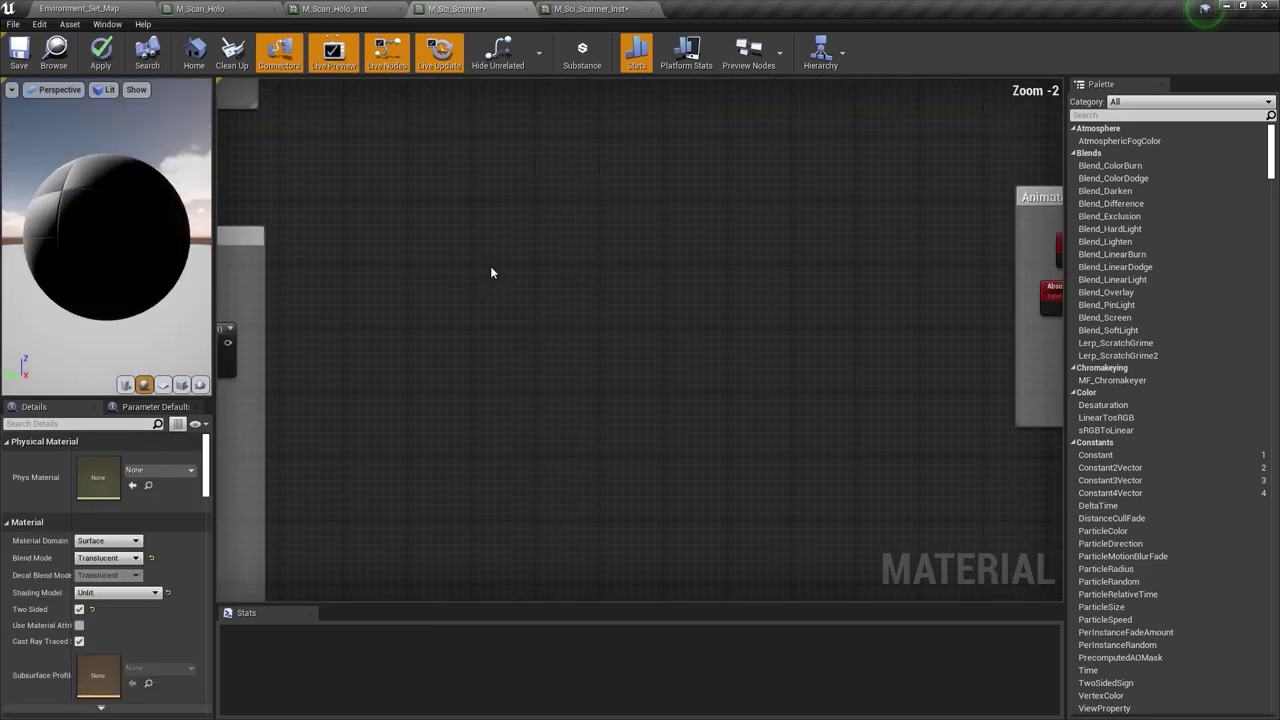
{"action": "right_click", "coordinate": [490, 267]}
{"action": "type", "text": "scene tex"}
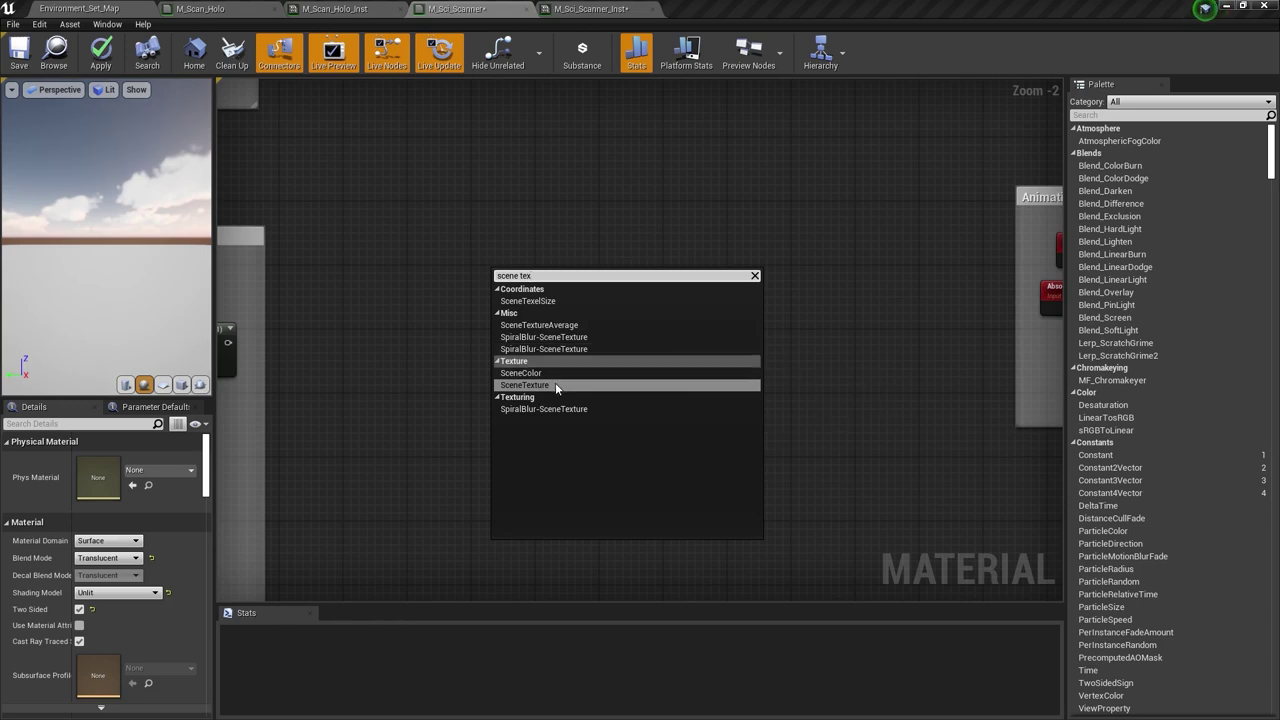
{"action": "left_click", "coordinate": [555, 385]}
{"action": "left_click_drag", "start_coordinate": [540, 294], "coordinate": [496, 280]}
{"action": "left_click", "coordinate": [108, 460]}
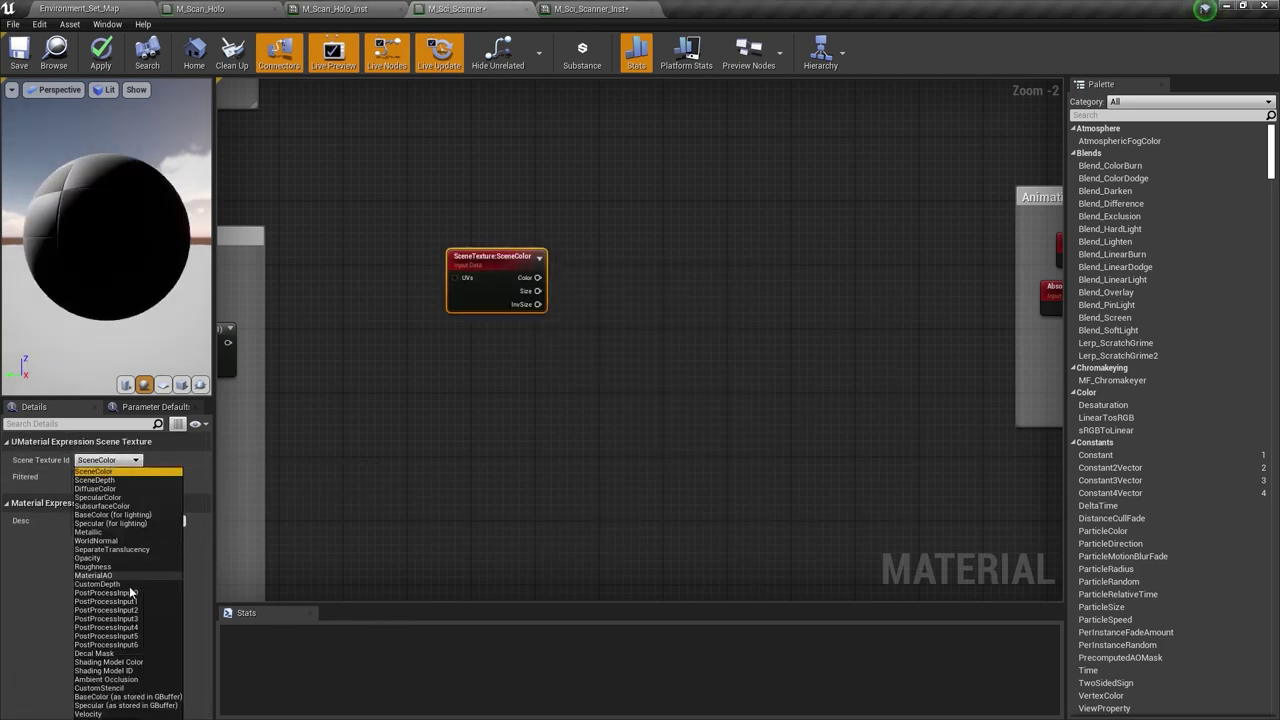
{"action": "left_click", "coordinate": [128, 689]}
- Feed the CustomStencil node's Color output into a new ComponentMask node that passes only the R channel
{"action": "right_click_drag", "start_coordinate": [570, 269], "coordinate": [510, 289]}
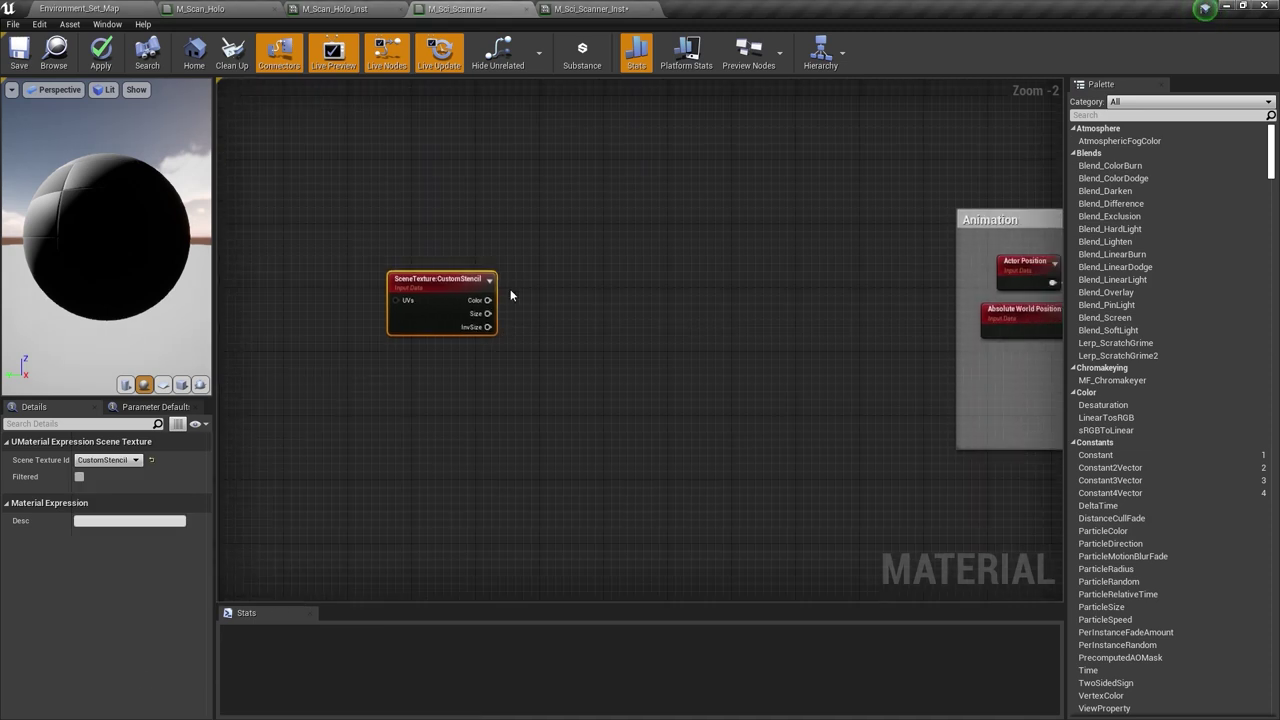
{"action": "scroll", "coordinate": [529, 280], "scroll_direction": "up", "scroll_amount": 2}
{"action": "left_click", "coordinate": [527, 300]}
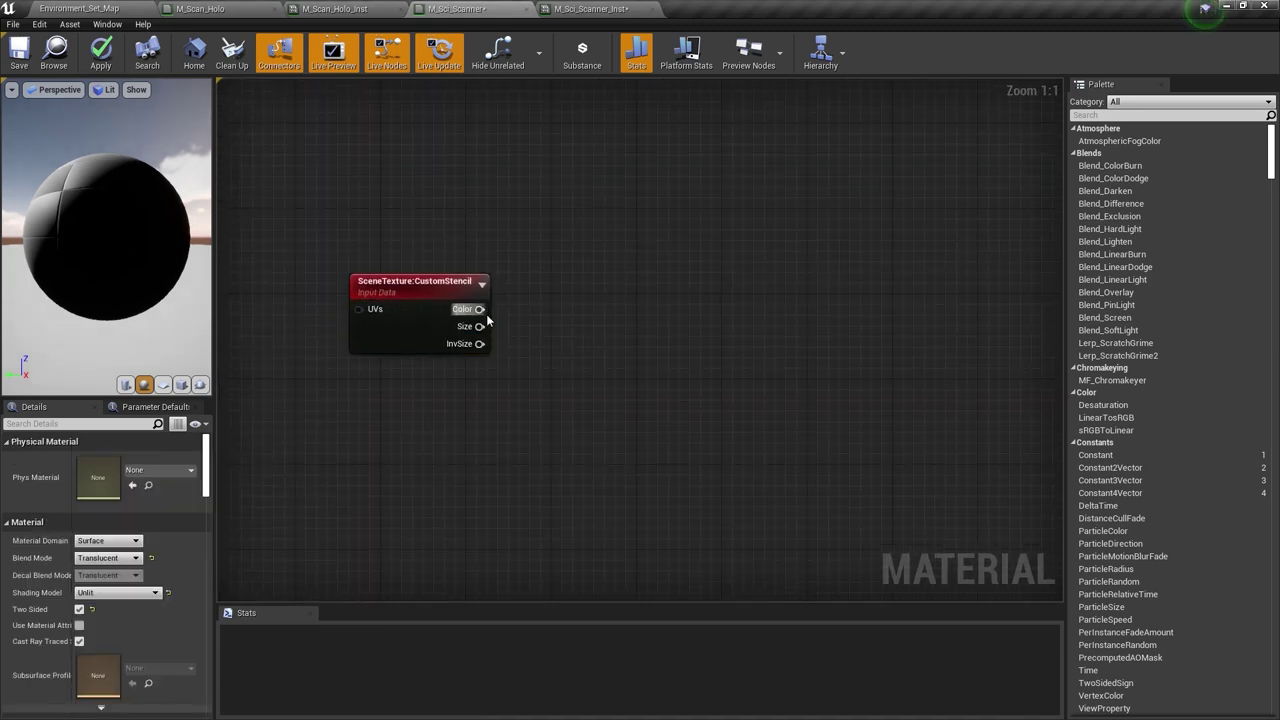
{"action": "left_click_drag", "start_coordinate": [480, 309], "coordinate": [556, 279]}
{"action": "type", "text": "comp"}
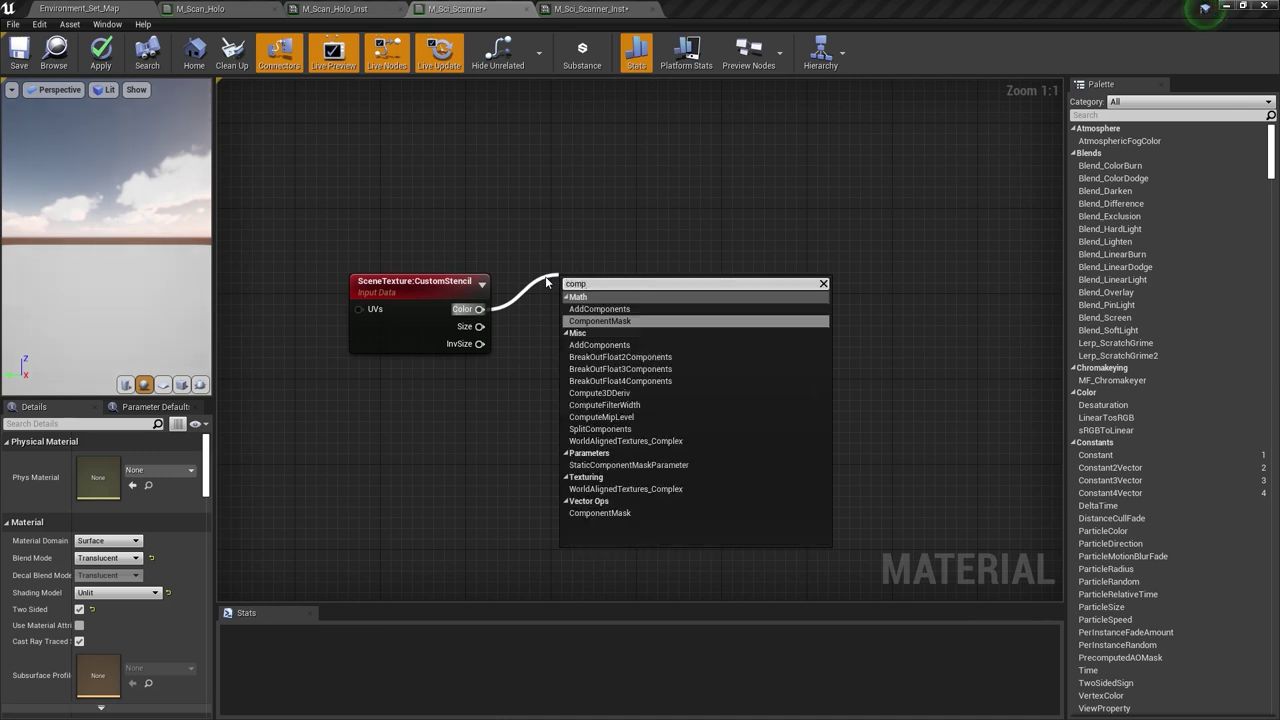
{"action": "left_click", "coordinate": [623, 320]}
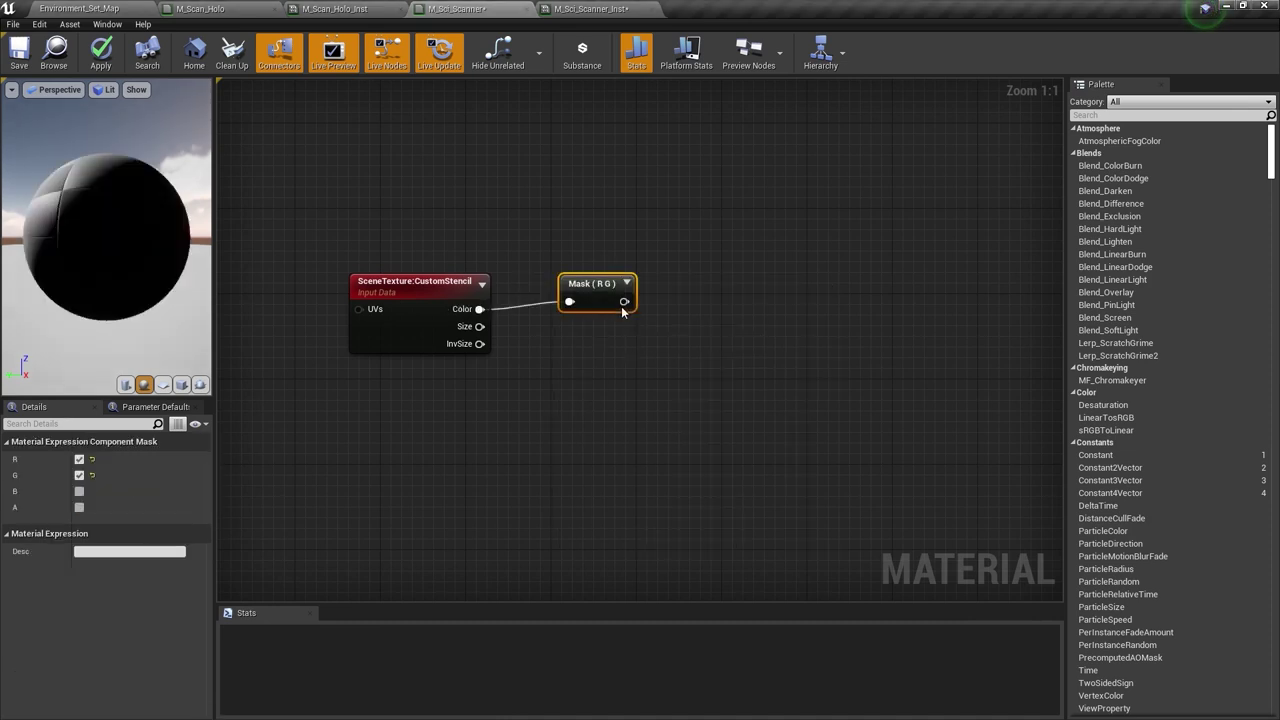
{"action": "left_click", "coordinate": [80, 476]}
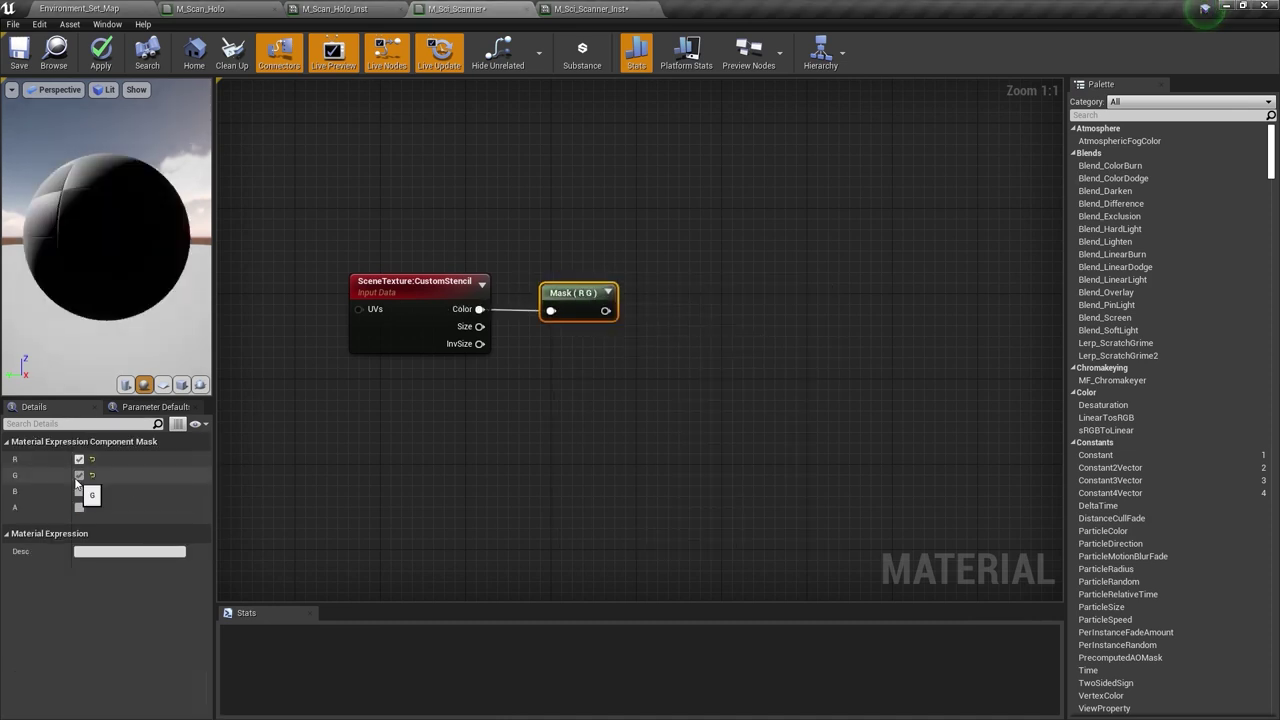
{"action": "left_click", "coordinate": [80, 477]}
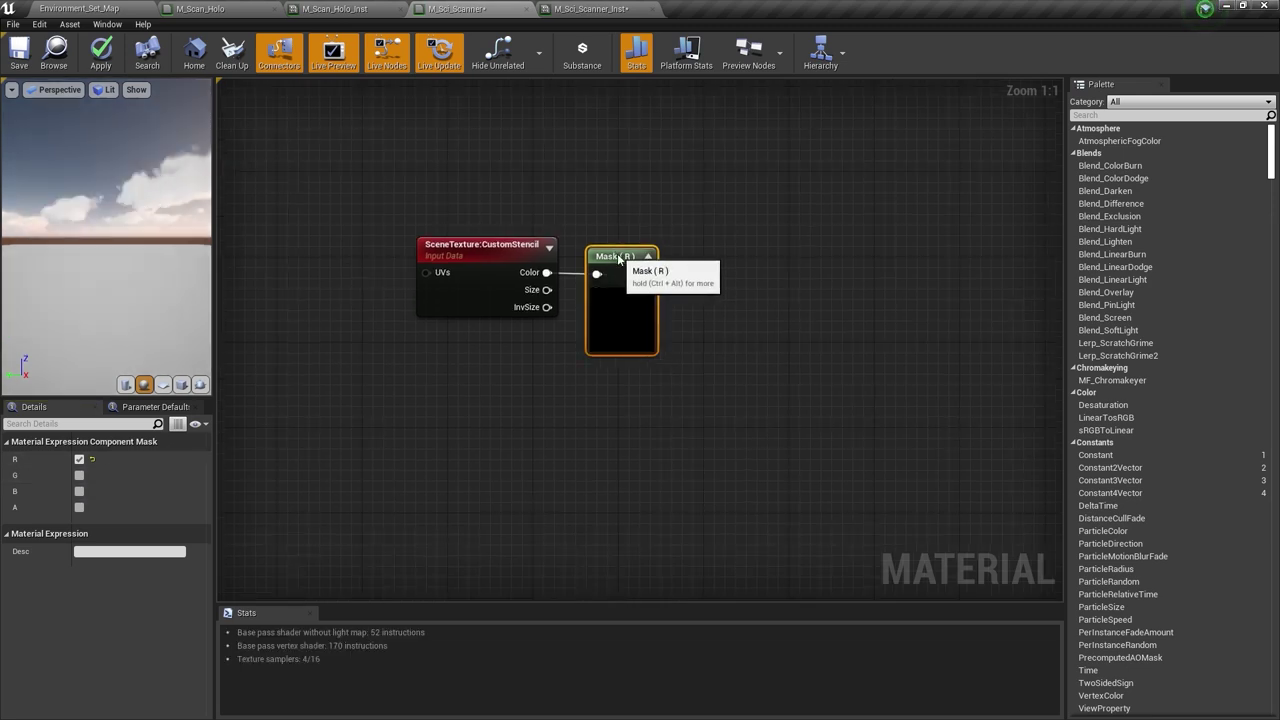
{"action": "mouse_move", "coordinate": [618, 258]}
{"action": "left_mouse_down"}
{"action": "mouse_move", "coordinate": [649, 256]}
{"action": "mouse_move", "coordinate": [604, 261]}
{"action": "left_mouse_up"}
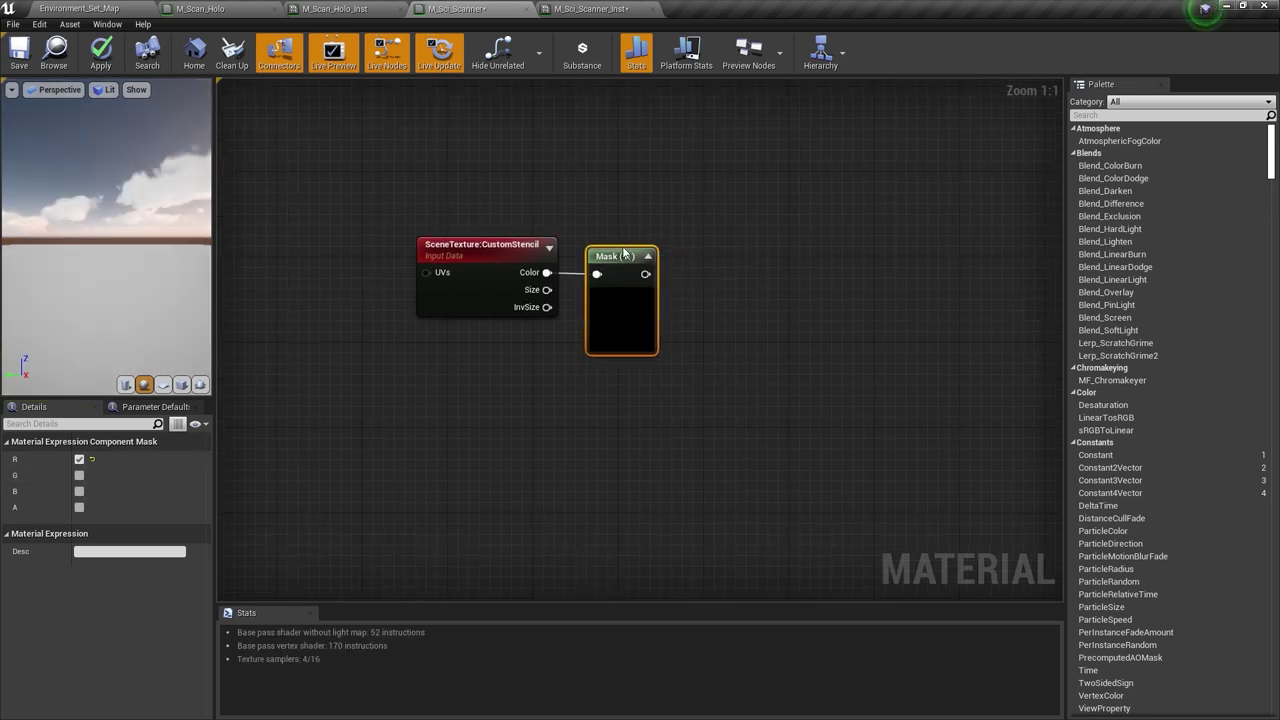
- Add a BitMask function node beyond the R mask and open its function graph
{"action": "right_click_drag", "start_coordinate": [605, 261], "coordinate": [569, 254]}
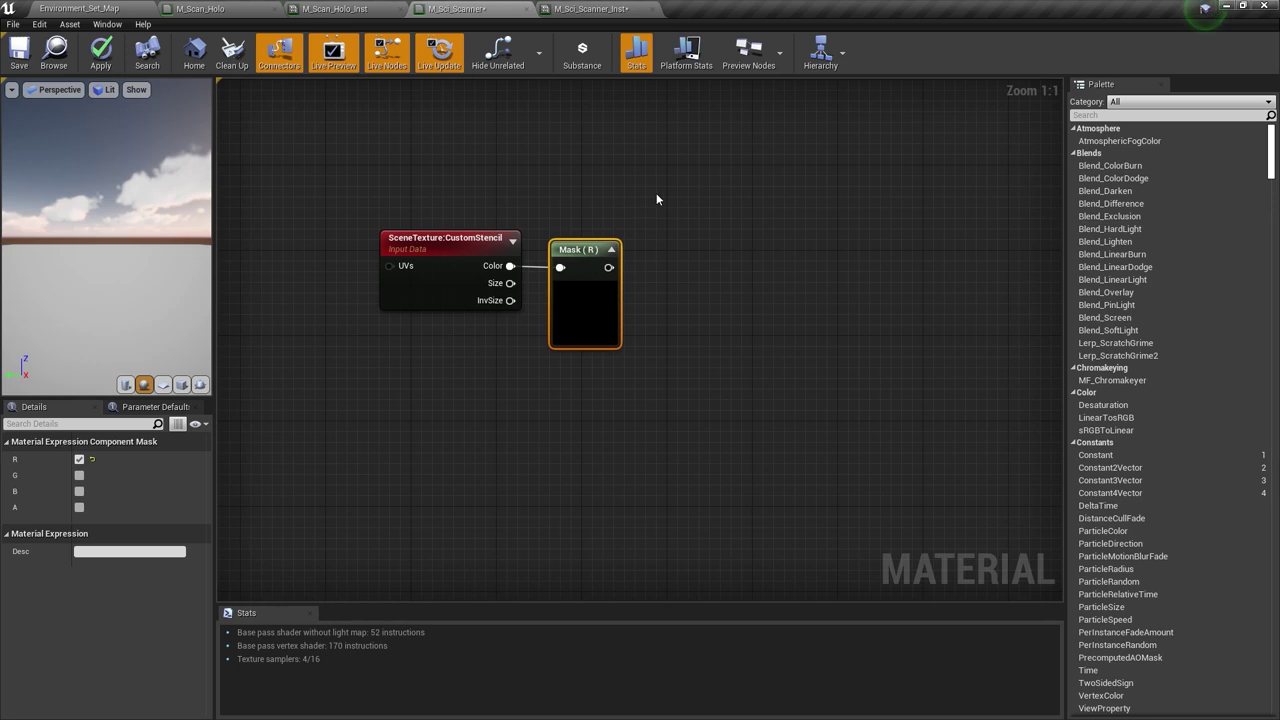
{"action": "right_click", "coordinate": [656, 199]}
{"action": "type", "text": "bitmask"}
{"action": "key", "text": "Return"}
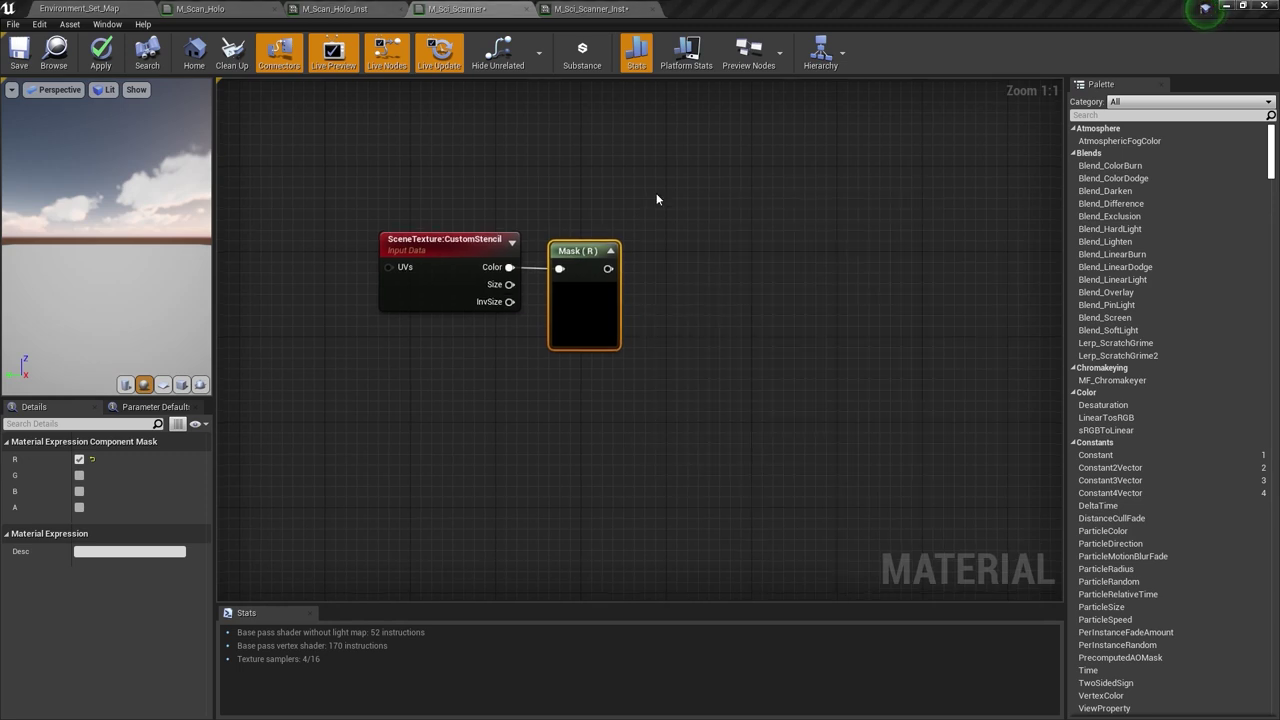
{"action": "left_click_drag", "start_coordinate": [735, 278], "coordinate": [735, 218]}
{"action": "double_click", "coordinate": [735, 218]}
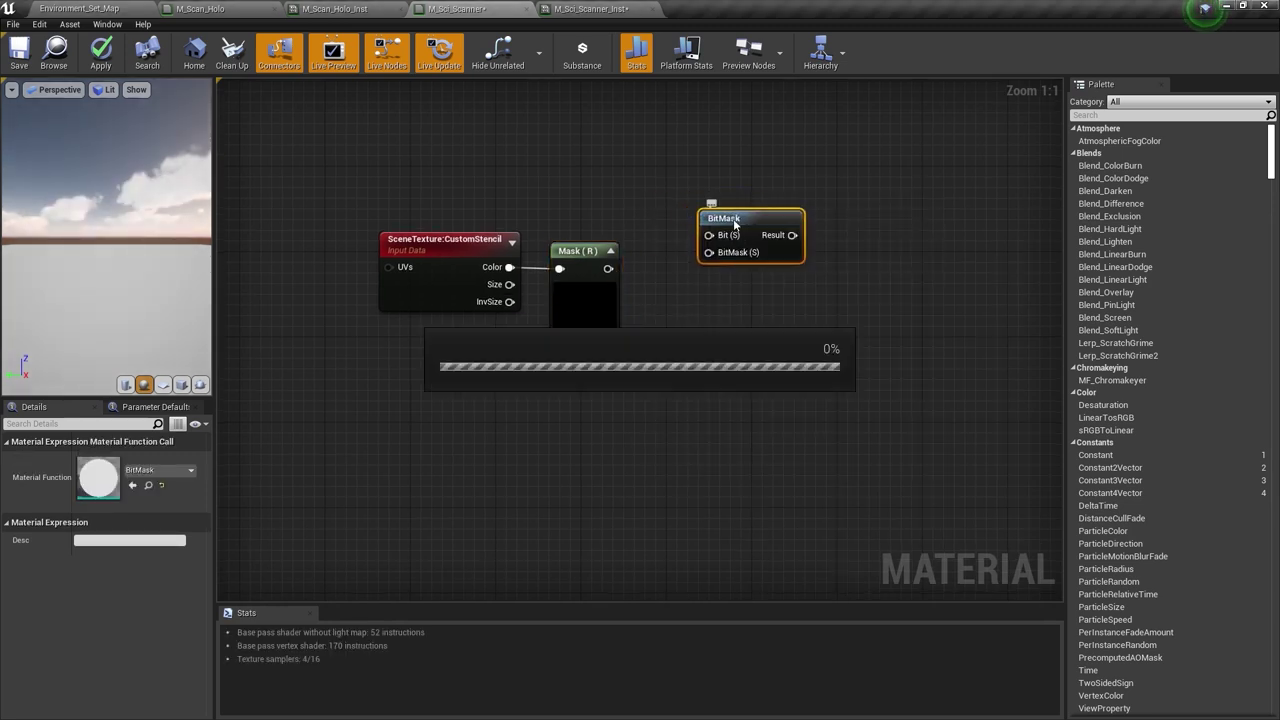
- Add a Divide node fed by the R mask, set its Const B to 255, and line it up beside the mask
{"action": "left_click_drag", "start_coordinate": [429, 293], "coordinate": [393, 297]}
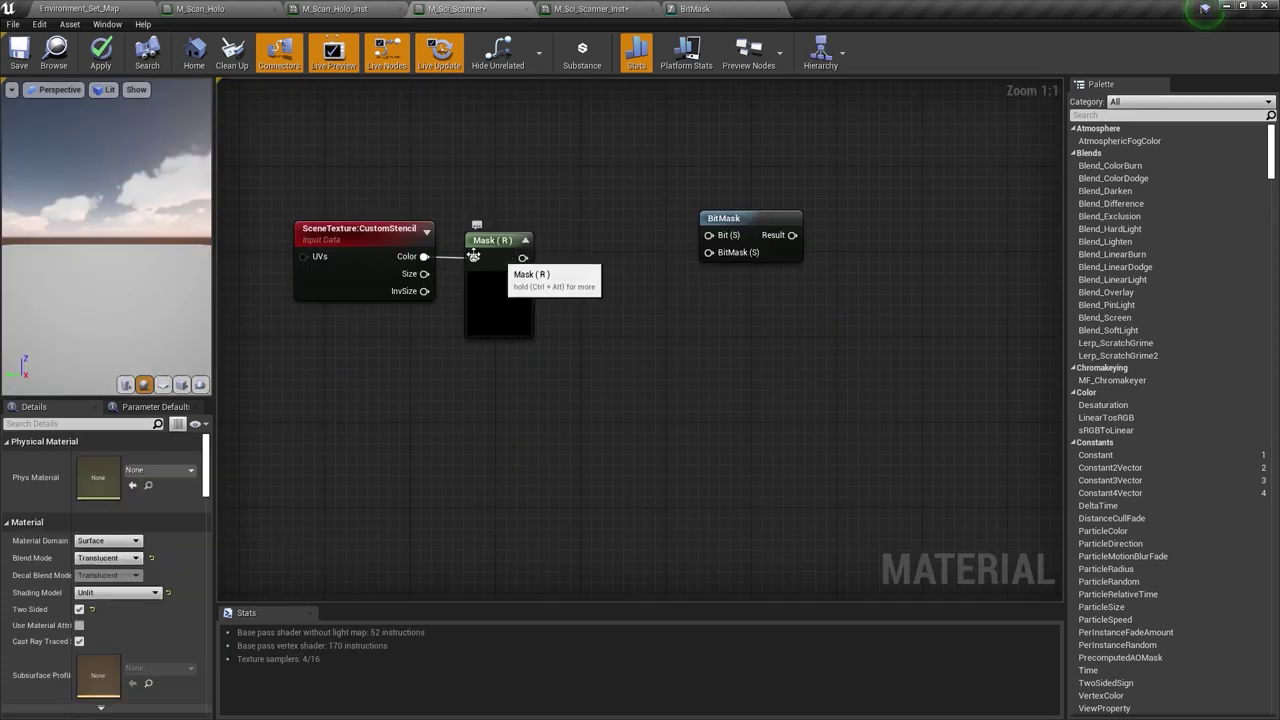
{"action": "left_click_drag", "start_coordinate": [522, 258], "coordinate": [598, 208]}
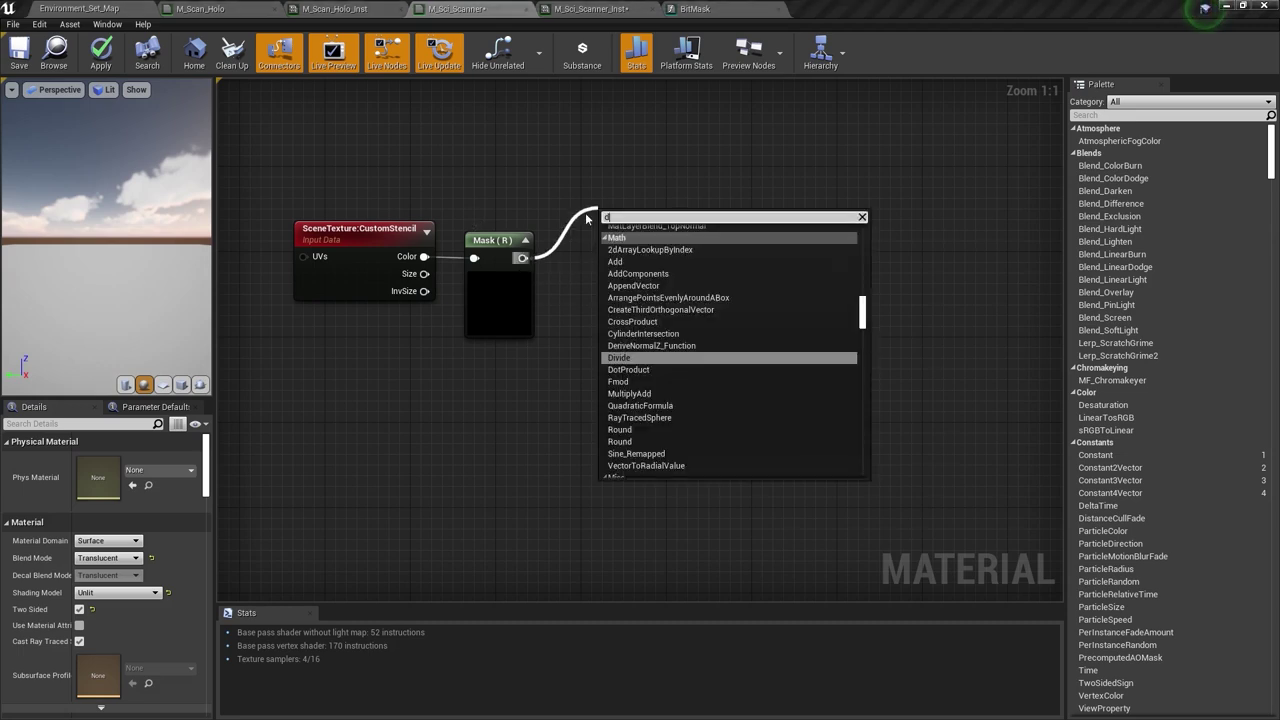
{"action": "type", "text": "div"}
{"action": "key", "text": "Return"}
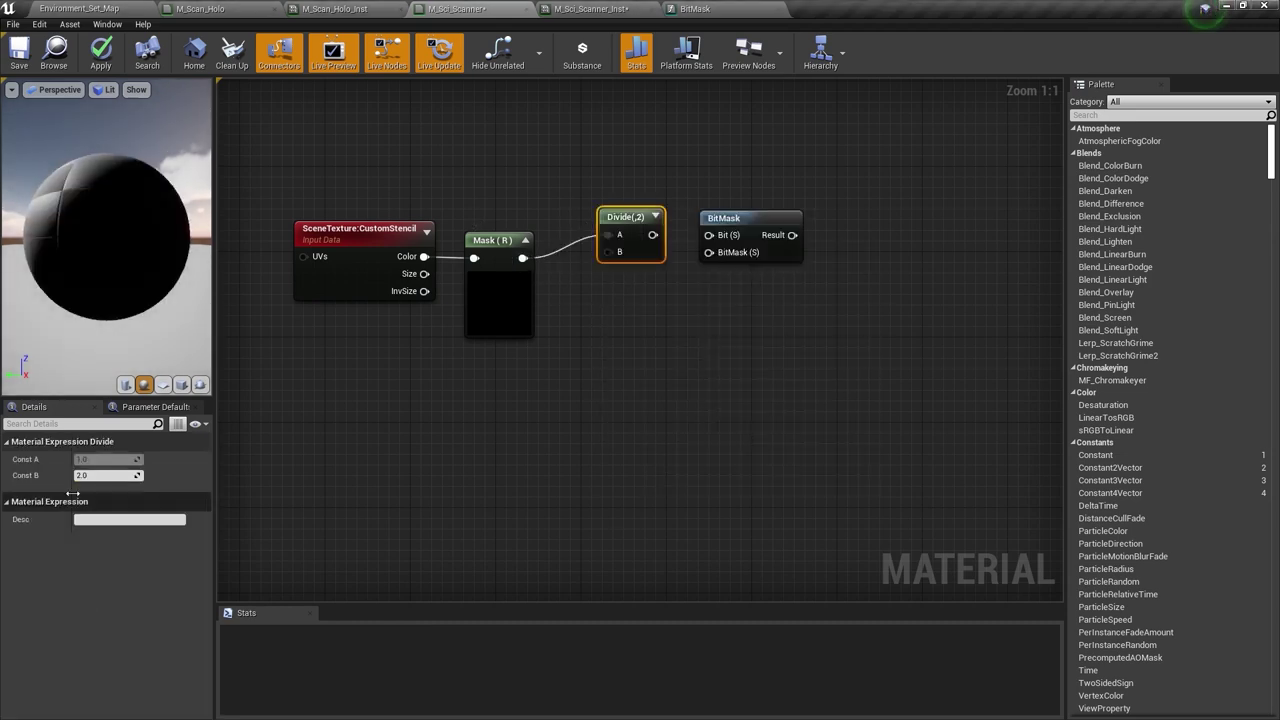
{"action": "left_click", "coordinate": [91, 476]}
{"action": "type", "text": "255"}
{"action": "key", "text": "Return"}
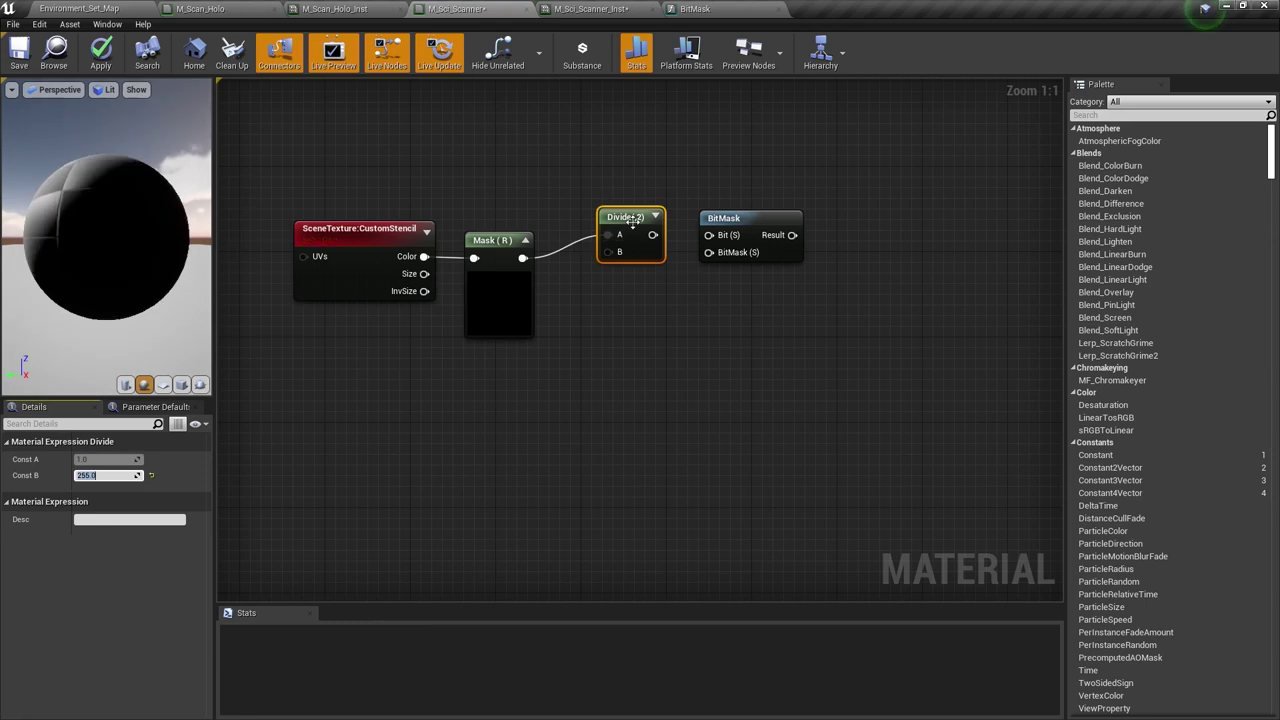
{"action": "left_click_drag", "start_coordinate": [626, 228], "coordinate": [587, 251]}
- Review the Divide logic inside the BitMask function, and connect the material's Divide output to the BitMask (S) input
{"action": "left_click", "coordinate": [694, 8]}
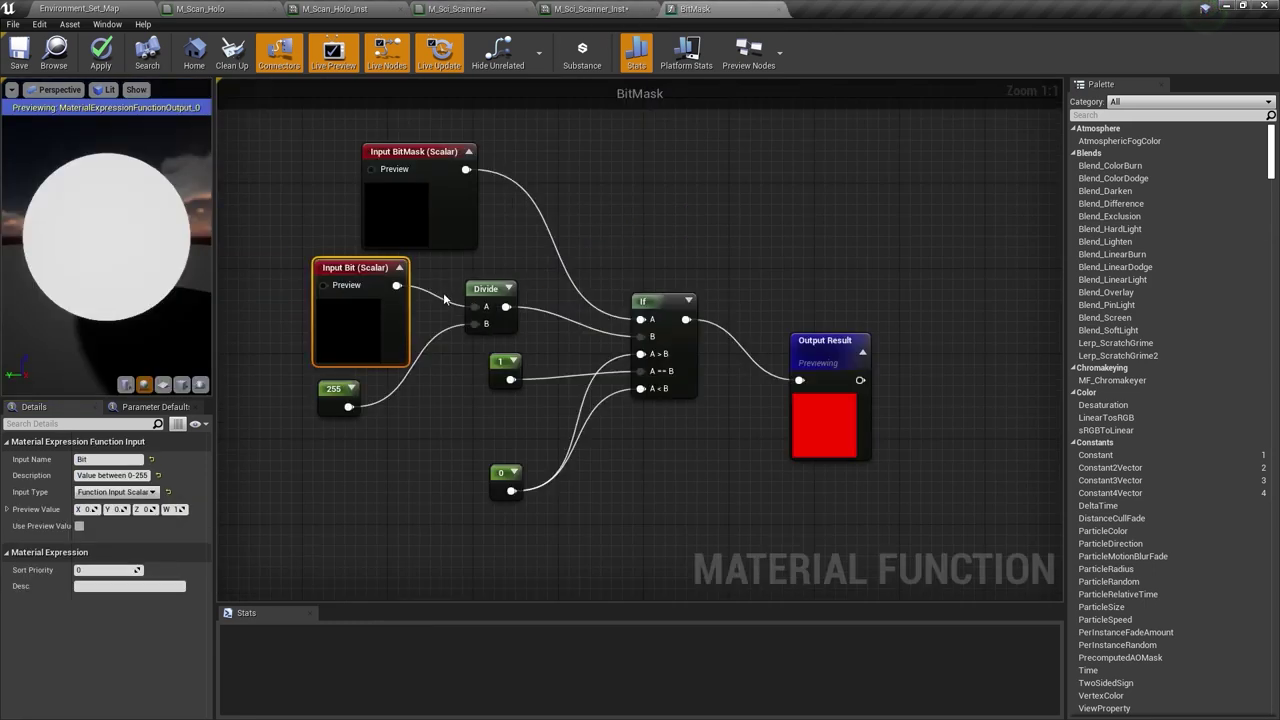
{"action": "left_click", "coordinate": [485, 290]}
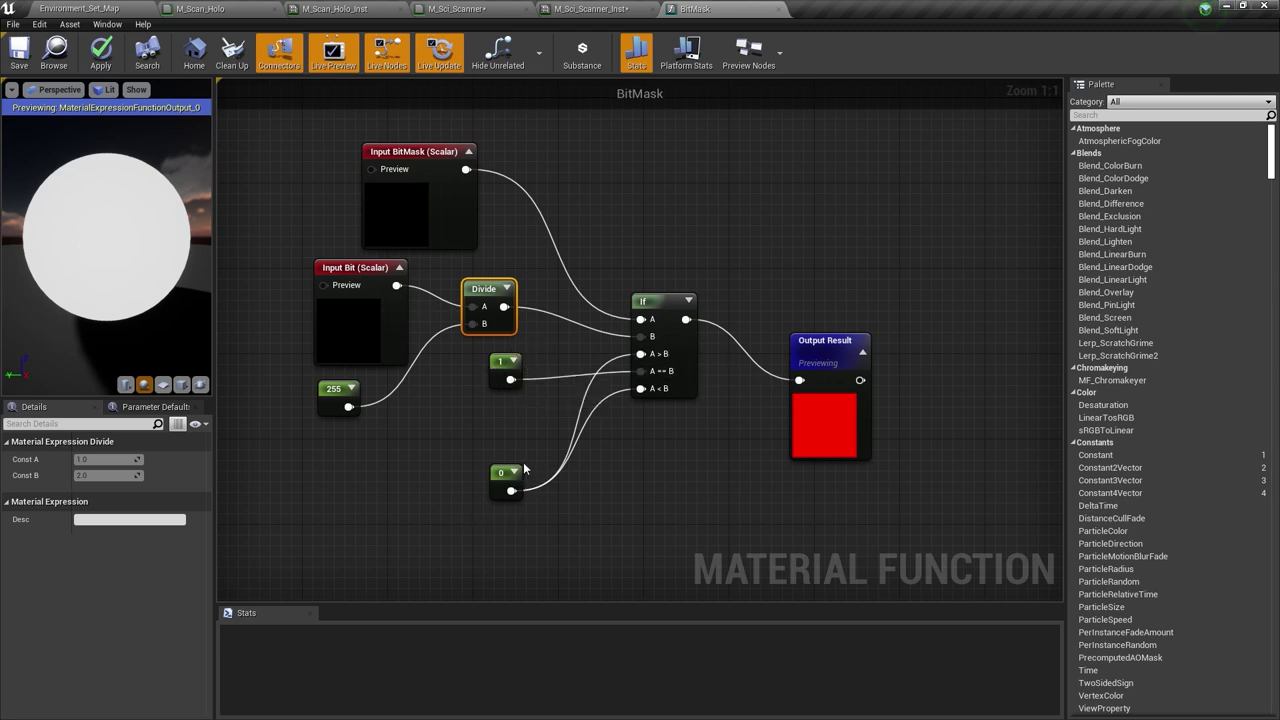
{"action": "left_click", "coordinate": [457, 8]}
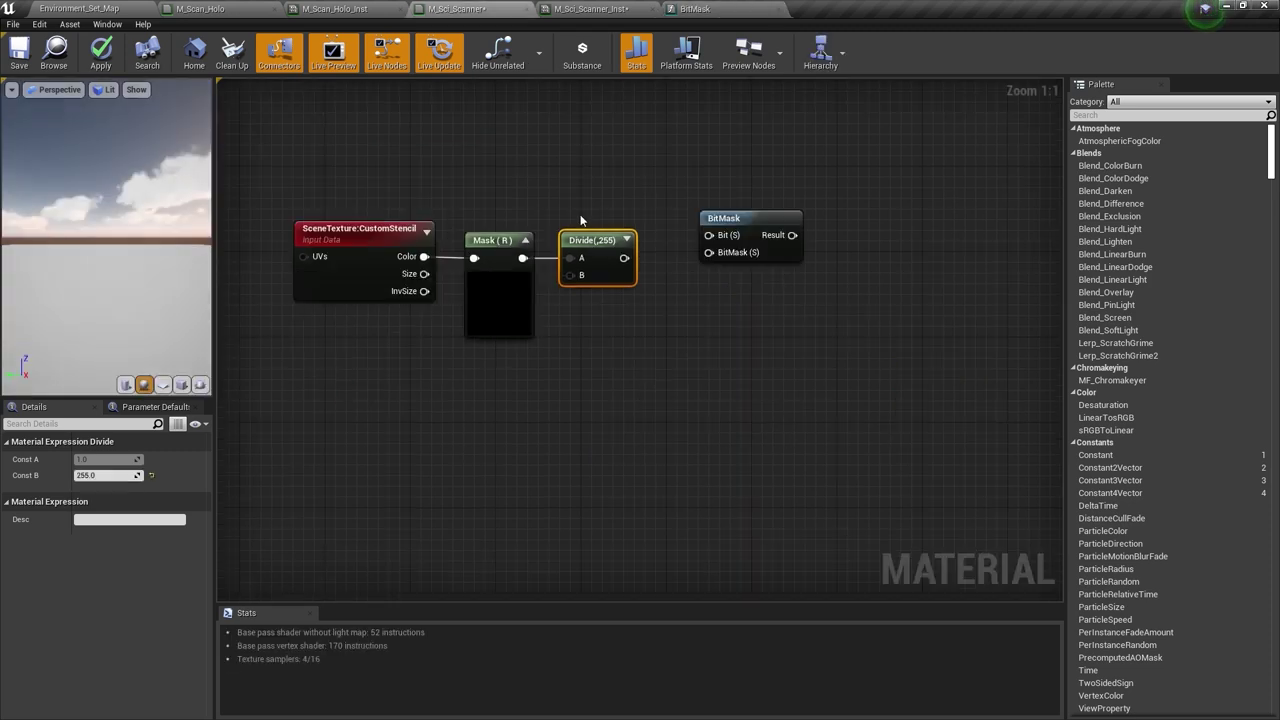
{"action": "left_click_drag", "start_coordinate": [624, 258], "coordinate": [714, 252]}
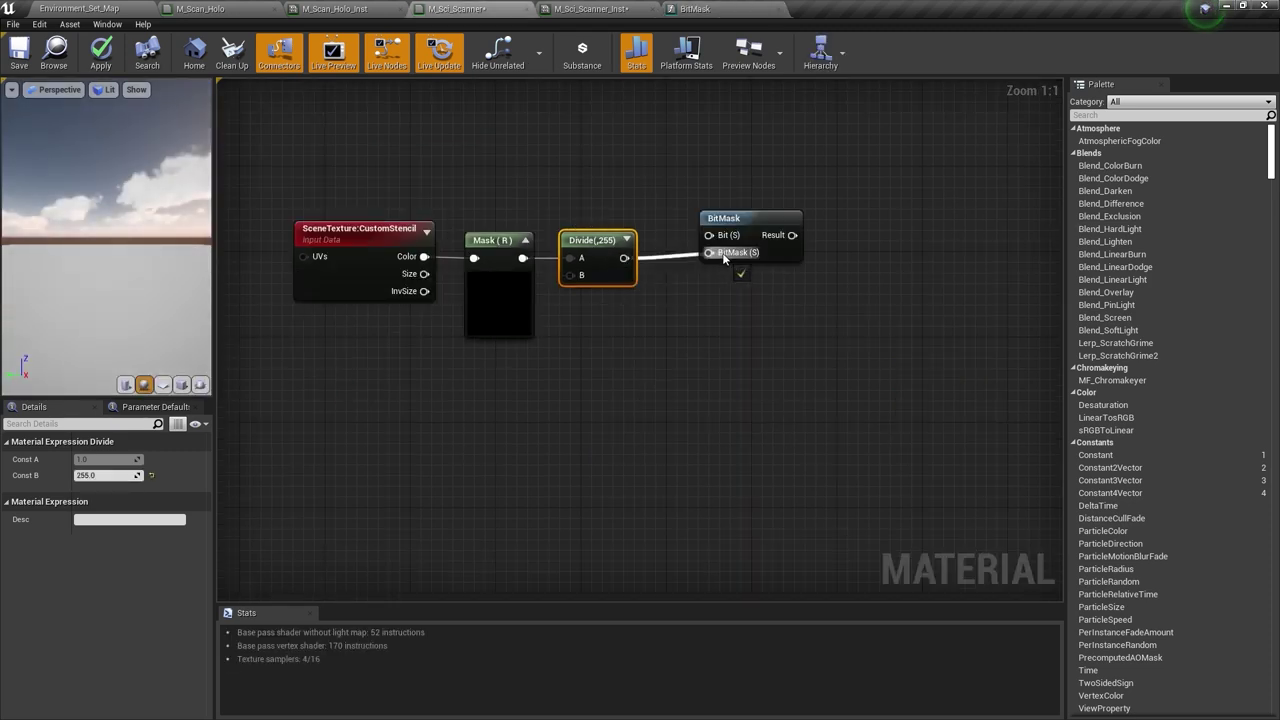
{"action": "left_click", "coordinate": [543, 214]}
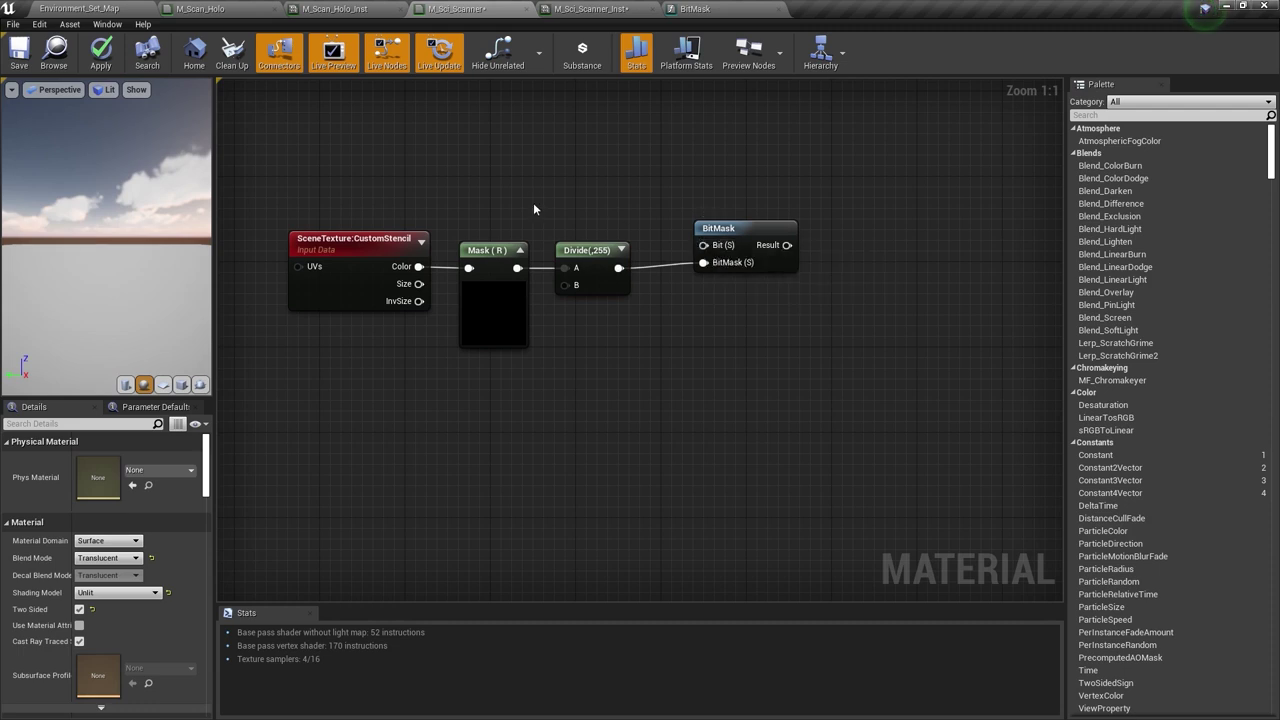
- Create a scalar parameter named Bit above the mask and connect it to BitMask's Bit (S) input
{"action": "left_click", "coordinate": [491, 180]}
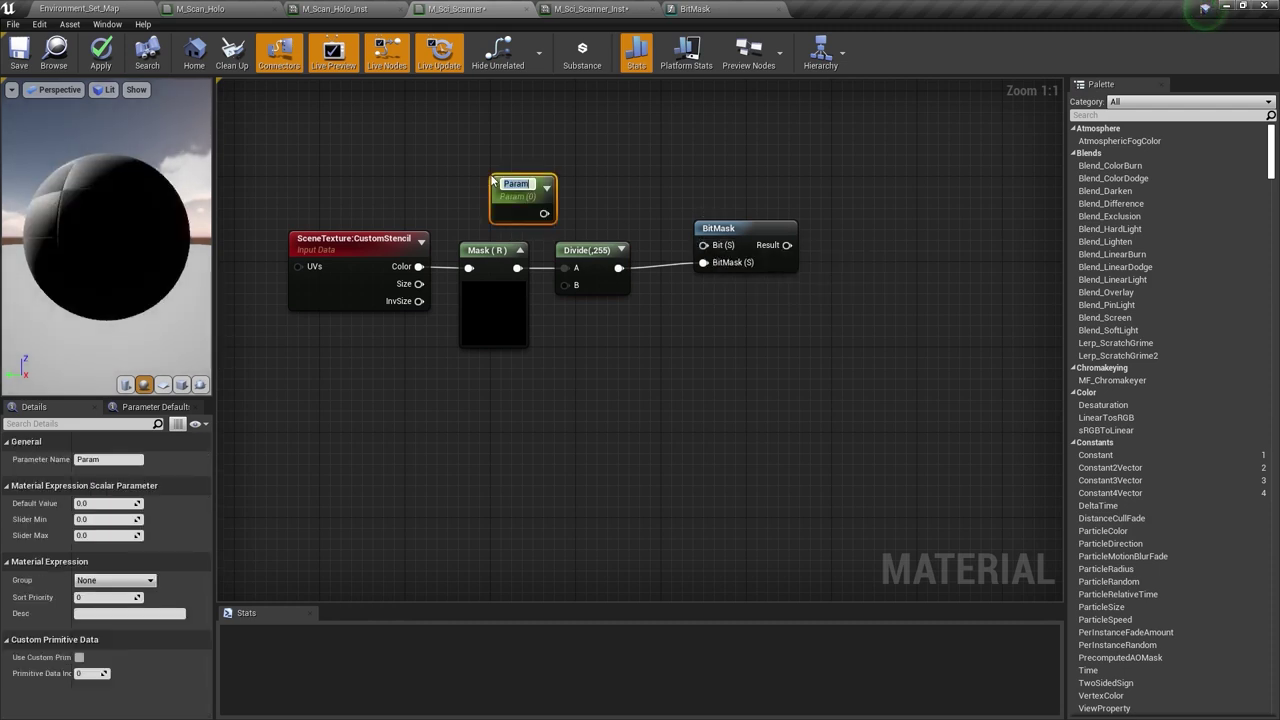
{"action": "type", "text": "Bit"}
{"action": "key", "text": "Return"}
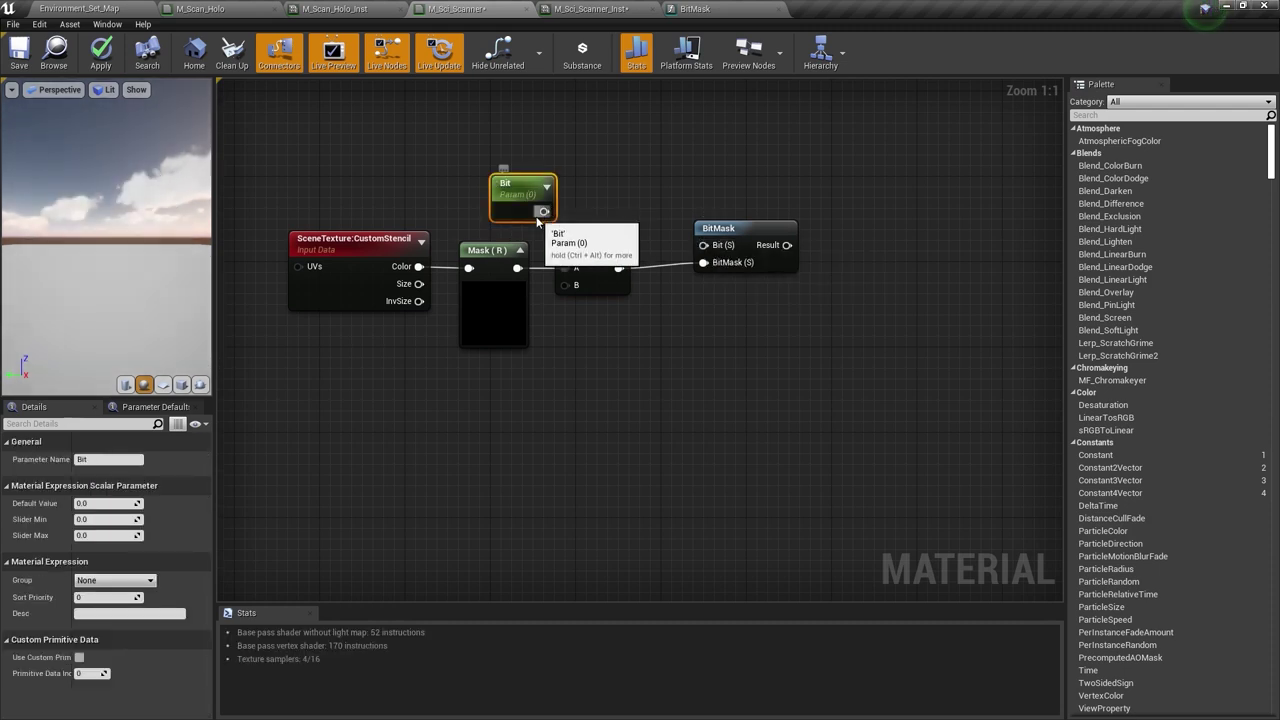
{"action": "left_click_drag", "start_coordinate": [539, 214], "coordinate": [704, 245]}
- Connect BitMask's Result to the material output node and apply the material changes
{"action": "right_click_drag", "start_coordinate": [794, 246], "coordinate": [695, 291]}
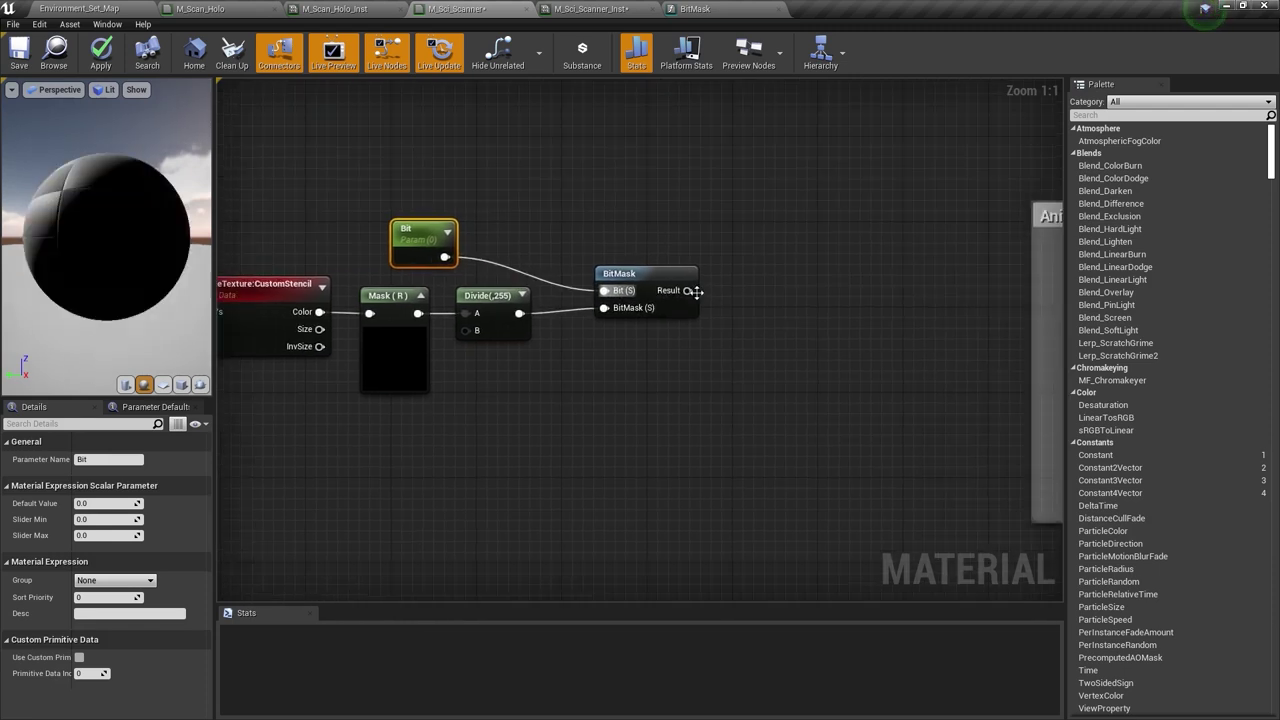
{"action": "right_click", "coordinate": [695, 291]}
{"action": "left_click", "coordinate": [762, 295]}
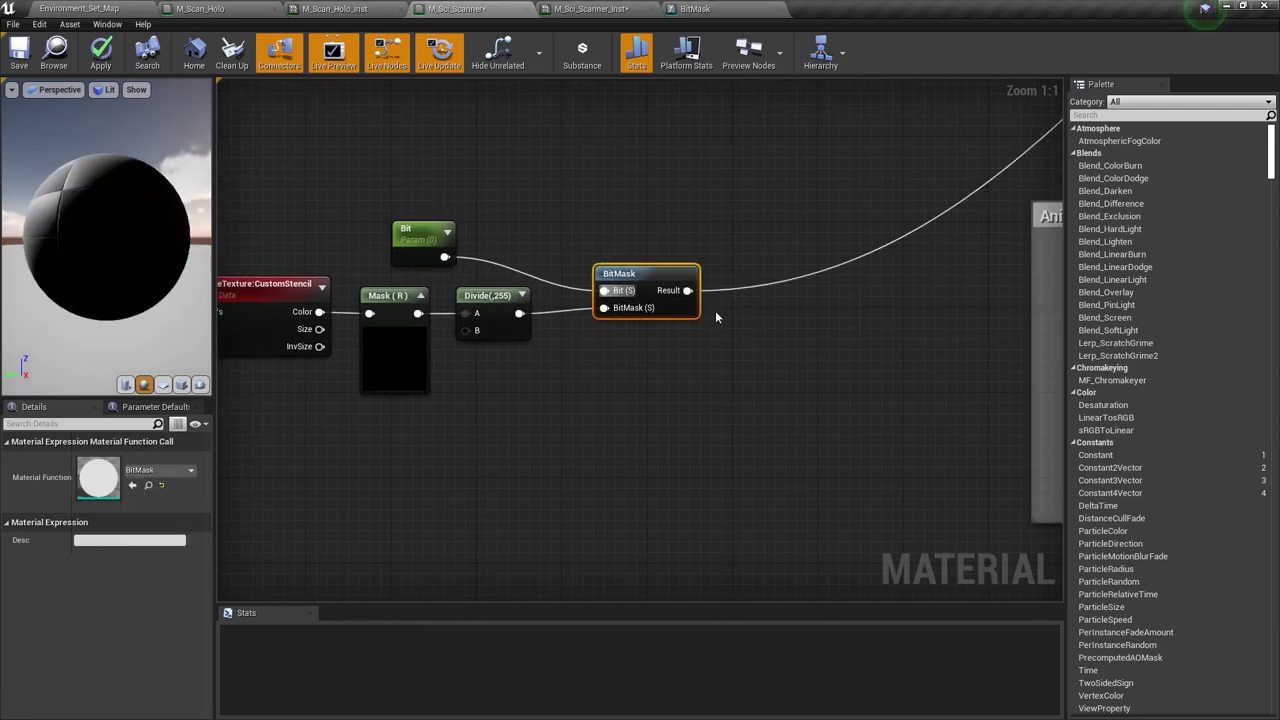
{"action": "left_click", "coordinate": [101, 52]}
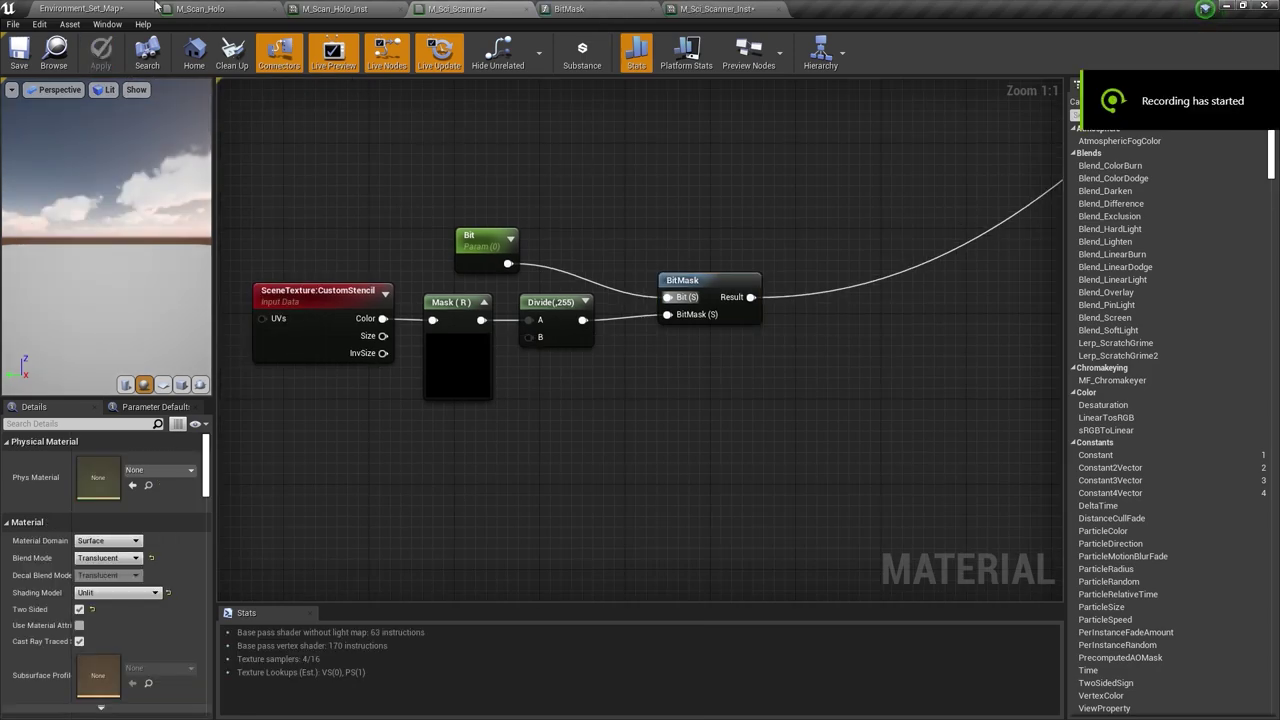
- In the level, duplicate the wooden sphere and place the copy to the left of the original, behind the scanner plane
{"action": "left_click", "coordinate": [150, 8]}
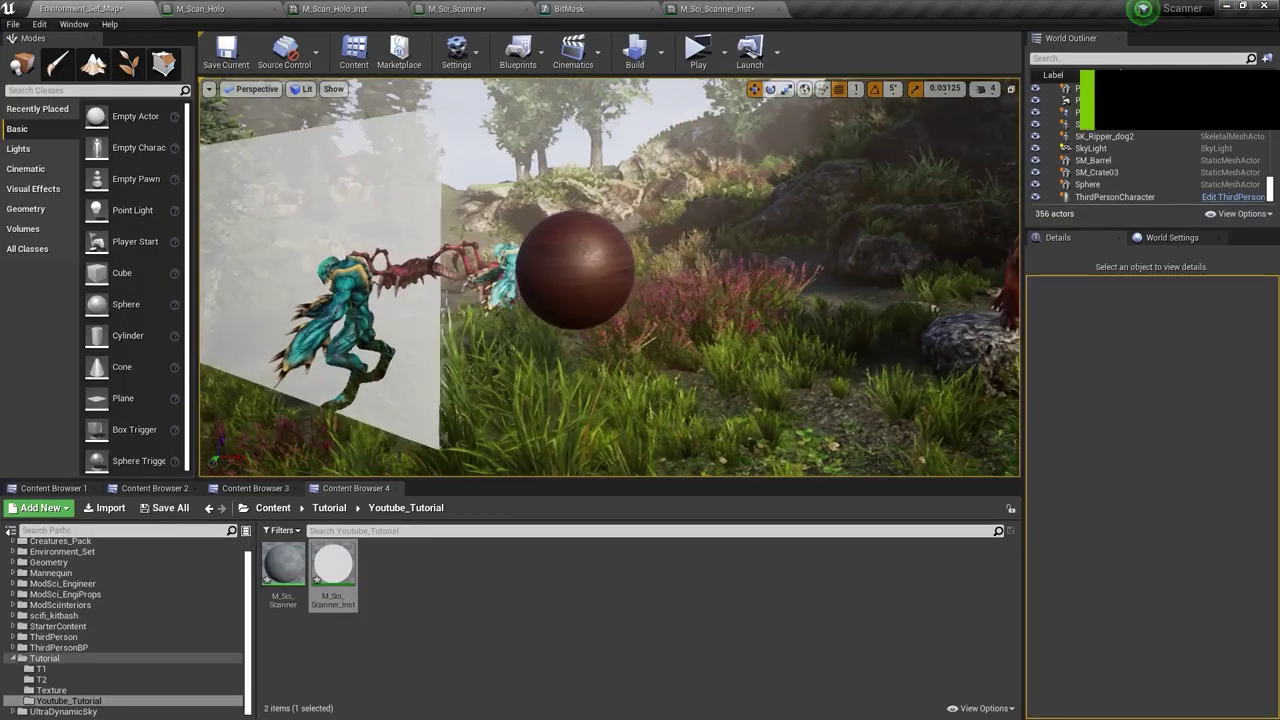
{"action": "left_click", "coordinate": [613, 275]}
{"action": "left_click_drag", "start_coordinate": [613, 275], "coordinate": [433, 250], "text": "alt"}
{"action": "right_click_drag", "start_coordinate": [433, 250], "coordinate": [475, 258]}
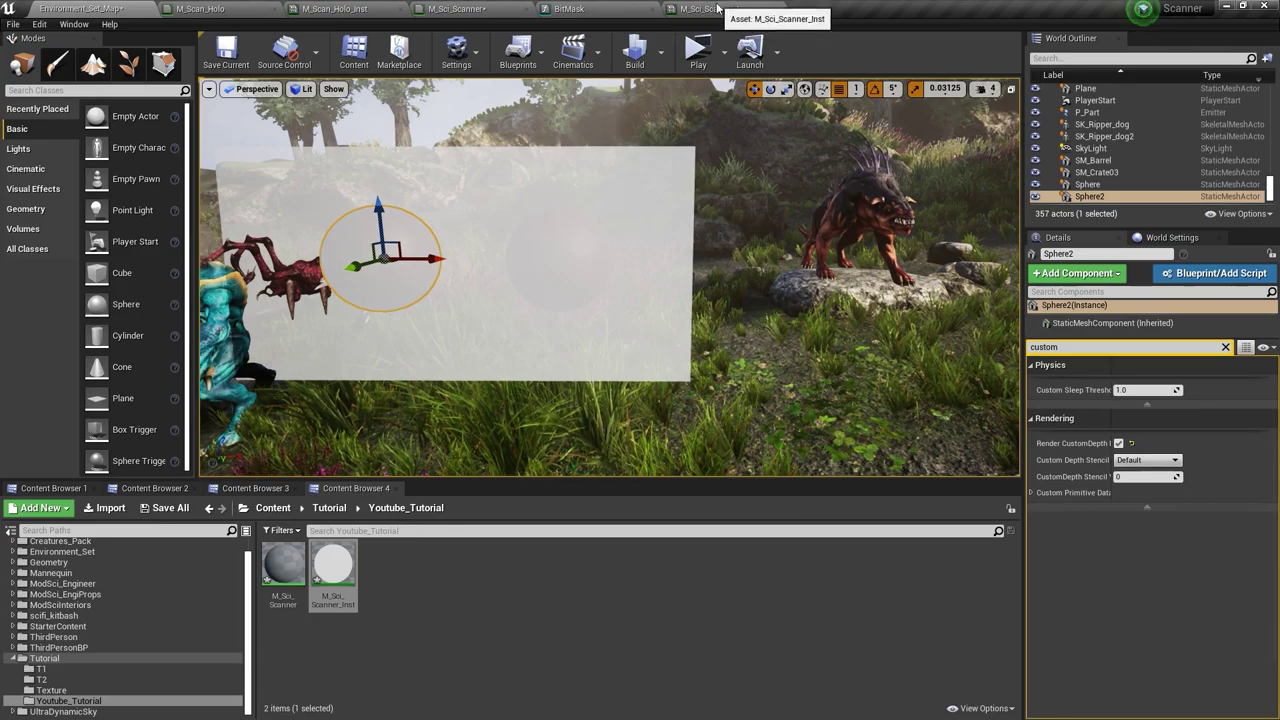
- Float the M_Sci_Scanner_Inst editor over the level and set its Bit parameter to 1
{"action": "left_click_drag", "start_coordinate": [720, 11], "coordinate": [790, 225]}
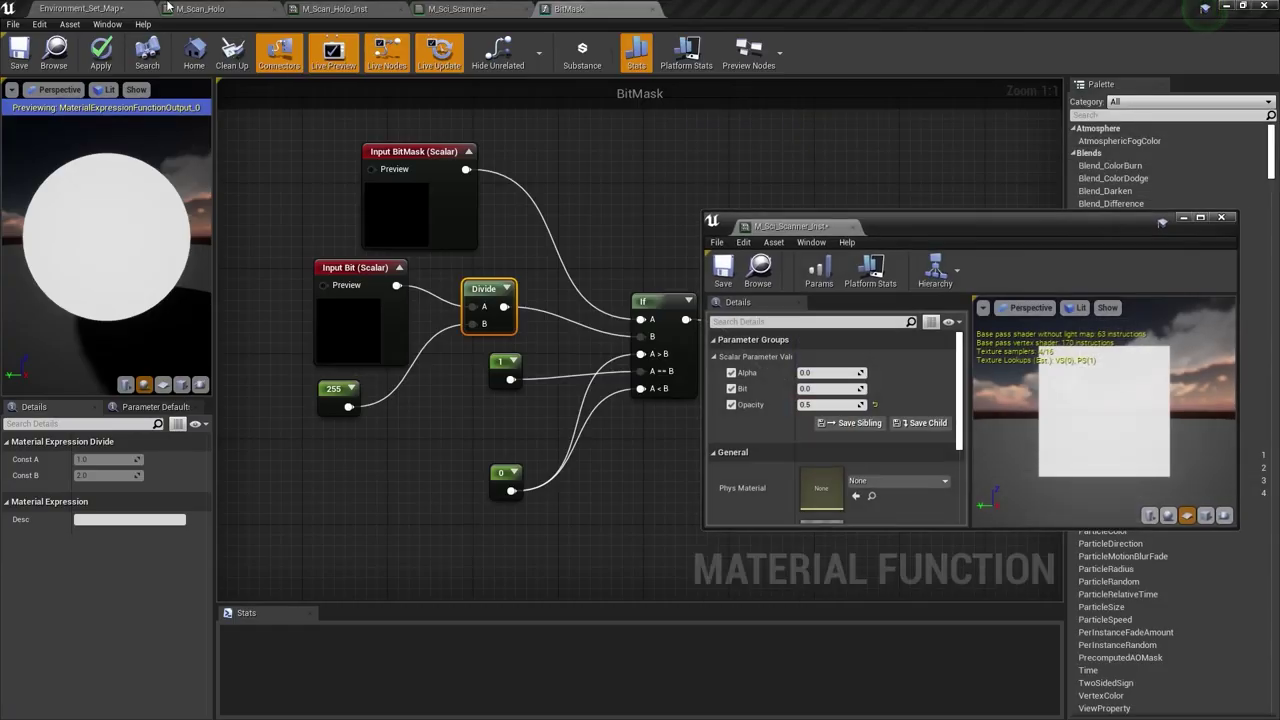
{"action": "left_click", "coordinate": [105, 10]}
{"action": "left_click", "coordinate": [815, 391]}
{"action": "type", "text": "1"}
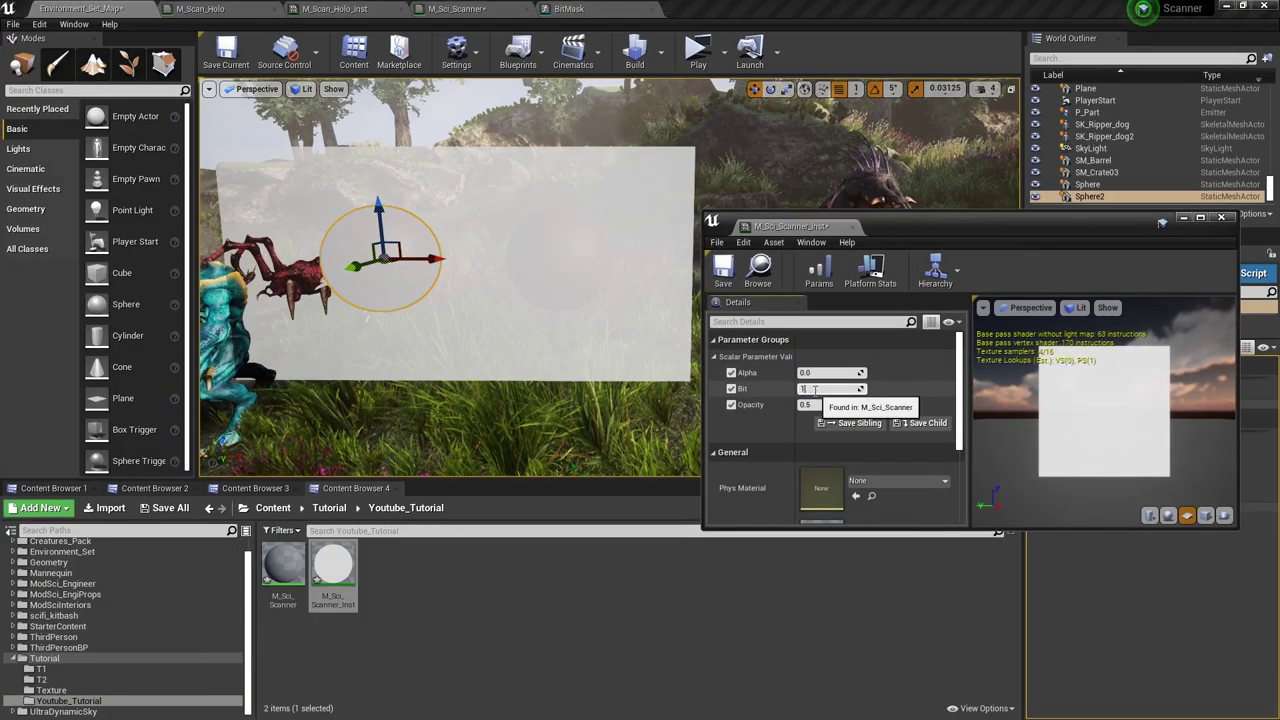
{"action": "key", "text": "Return"}
{"action": "key", "text": "w"}
{"action": "right_click_drag", "start_coordinate": [450, 262], "coordinate": [440, 260]}
{"action": "key", "text": "s"}
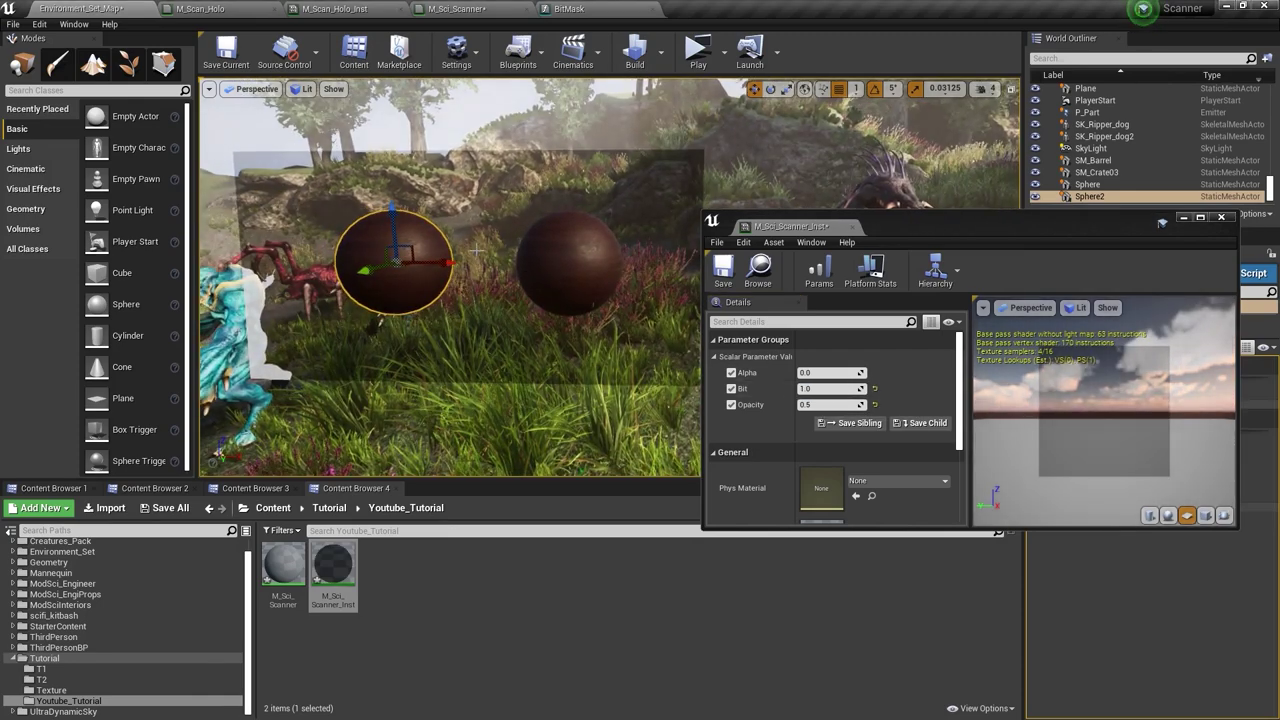
- Shift the duplicated sphere slightly toward the original and set its CustomDepth Stencil value to 1
{"action": "left_click_drag", "start_coordinate": [800, 228], "coordinate": [573, 379]}
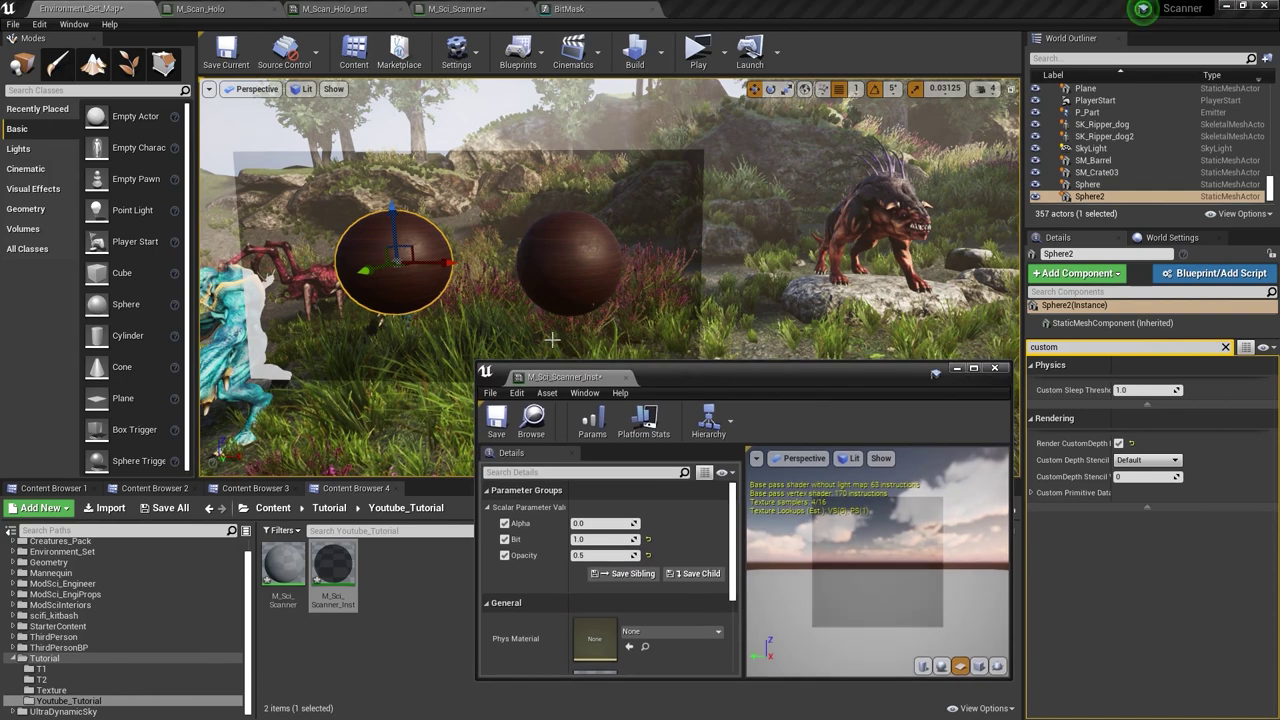
{"action": "left_click_drag", "start_coordinate": [452, 261], "coordinate": [474, 262]}
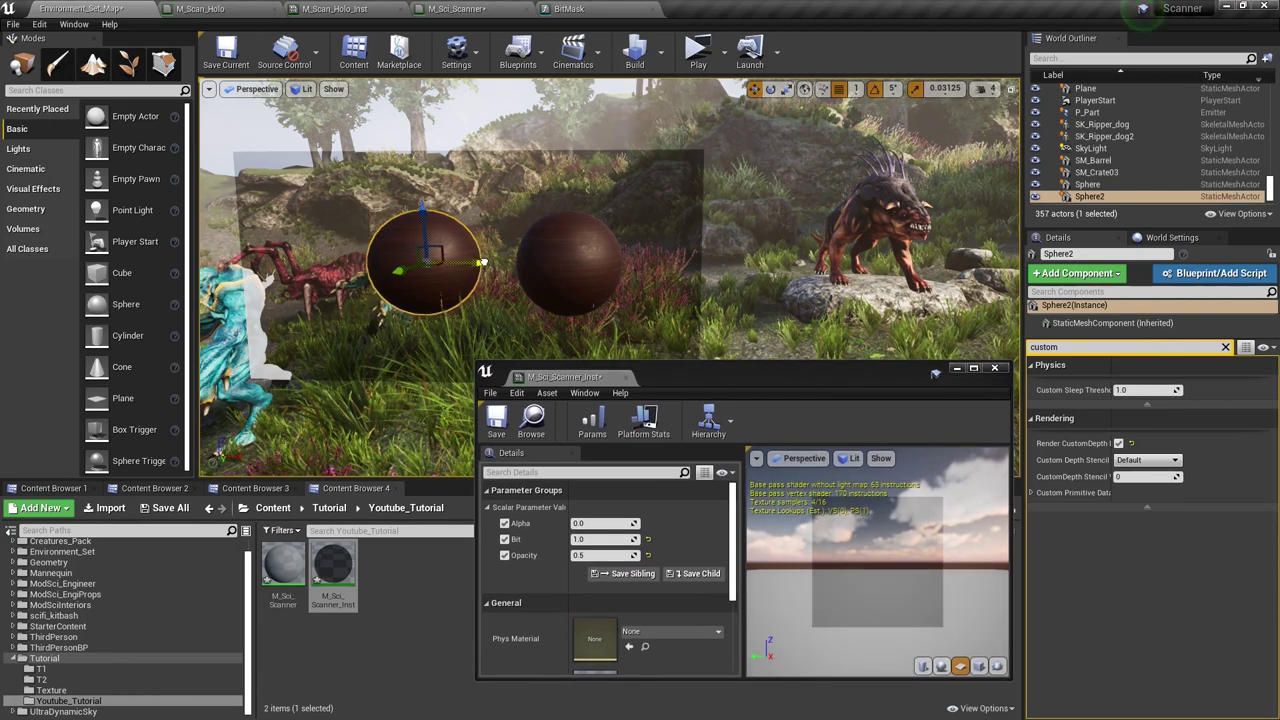
{"action": "left_click", "coordinate": [1122, 477]}
{"action": "type", "text": "1"}
{"action": "key", "text": "Return"}
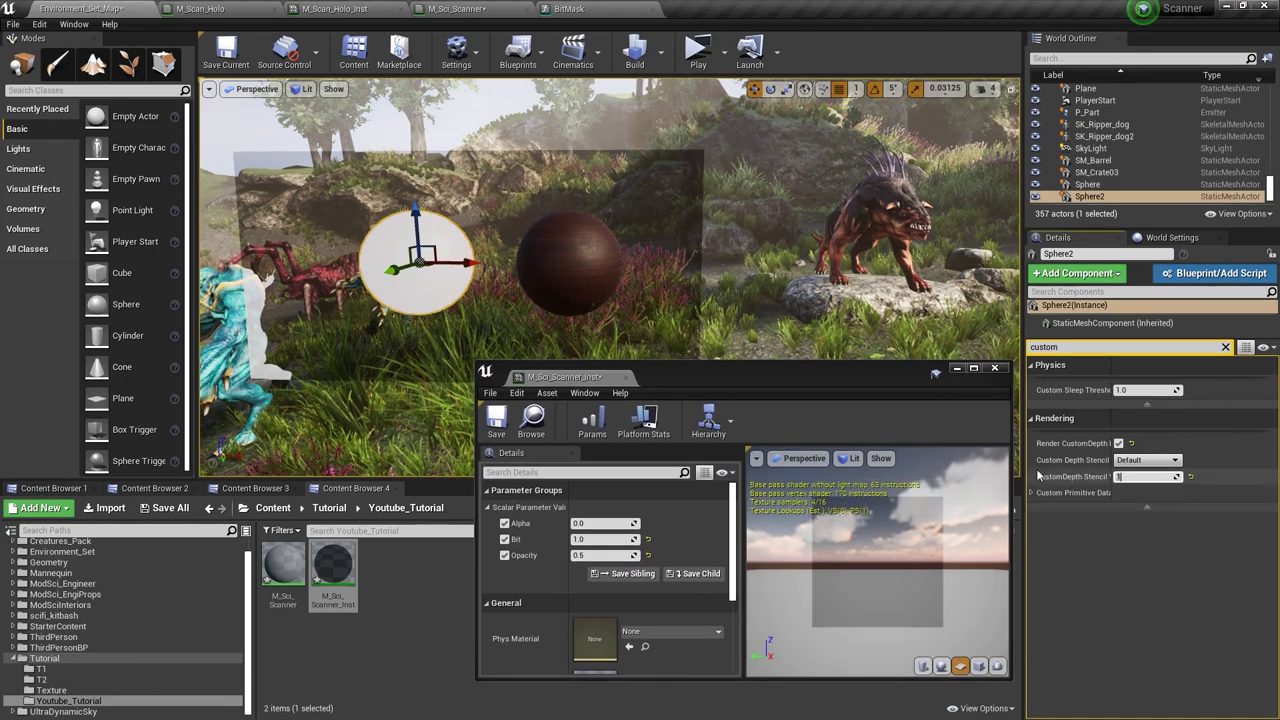
- Set the scanner instance's Bit and the duplicated sphere's CustomDepth Stencil value to 2, then nudge the sphere sideways
{"action": "left_click", "coordinate": [597, 539]}
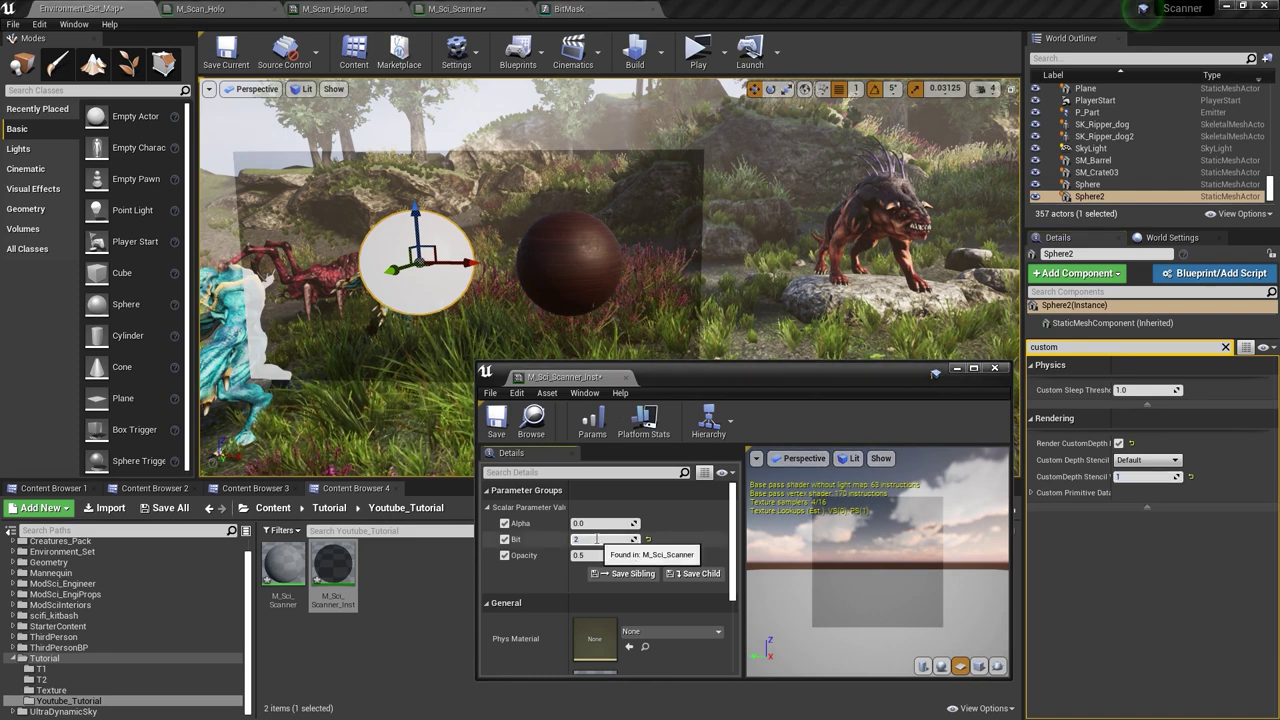
{"action": "type", "text": "2"}
{"action": "key", "text": "Return"}
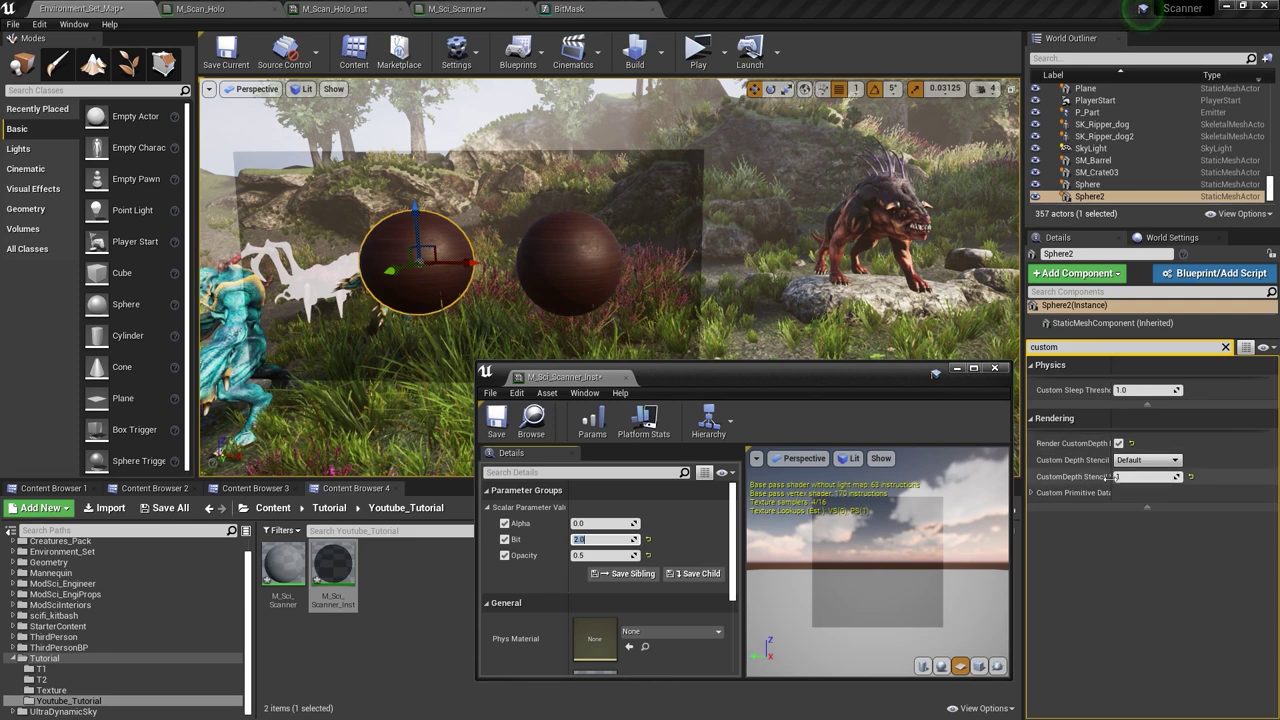
{"action": "left_click", "coordinate": [1128, 476]}
{"action": "type", "text": "2"}
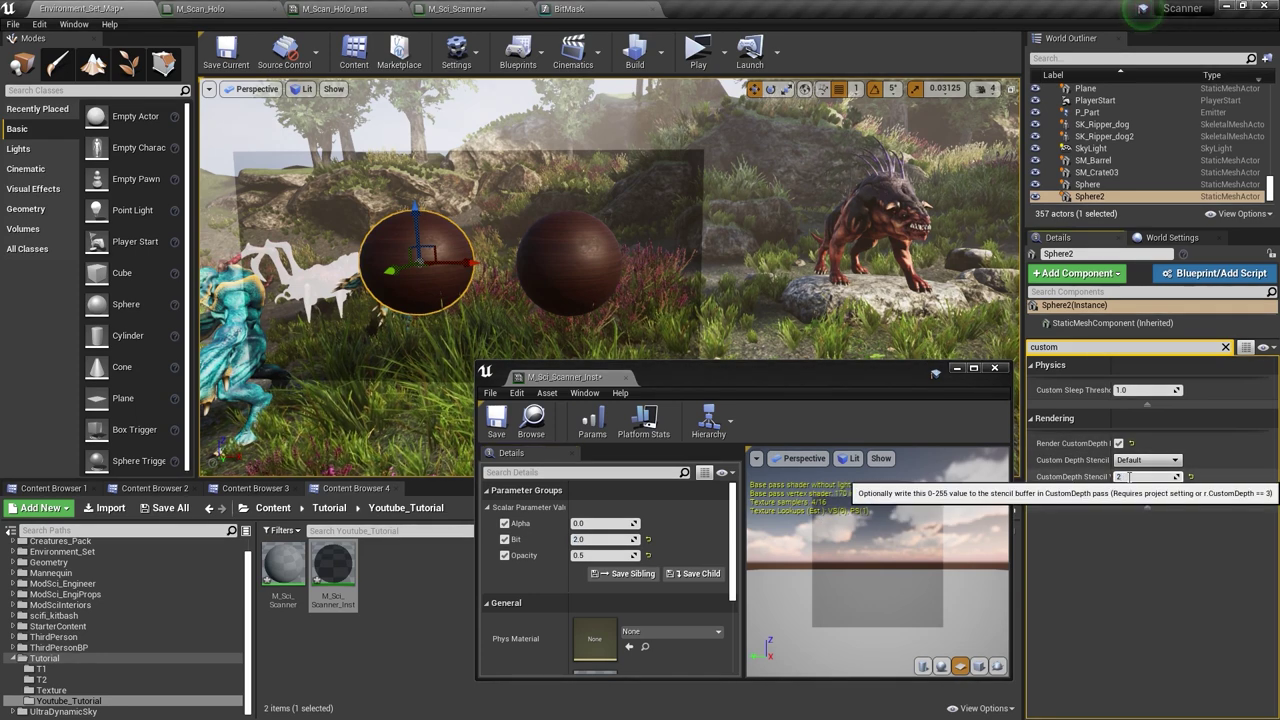
{"action": "key", "text": "Return"}
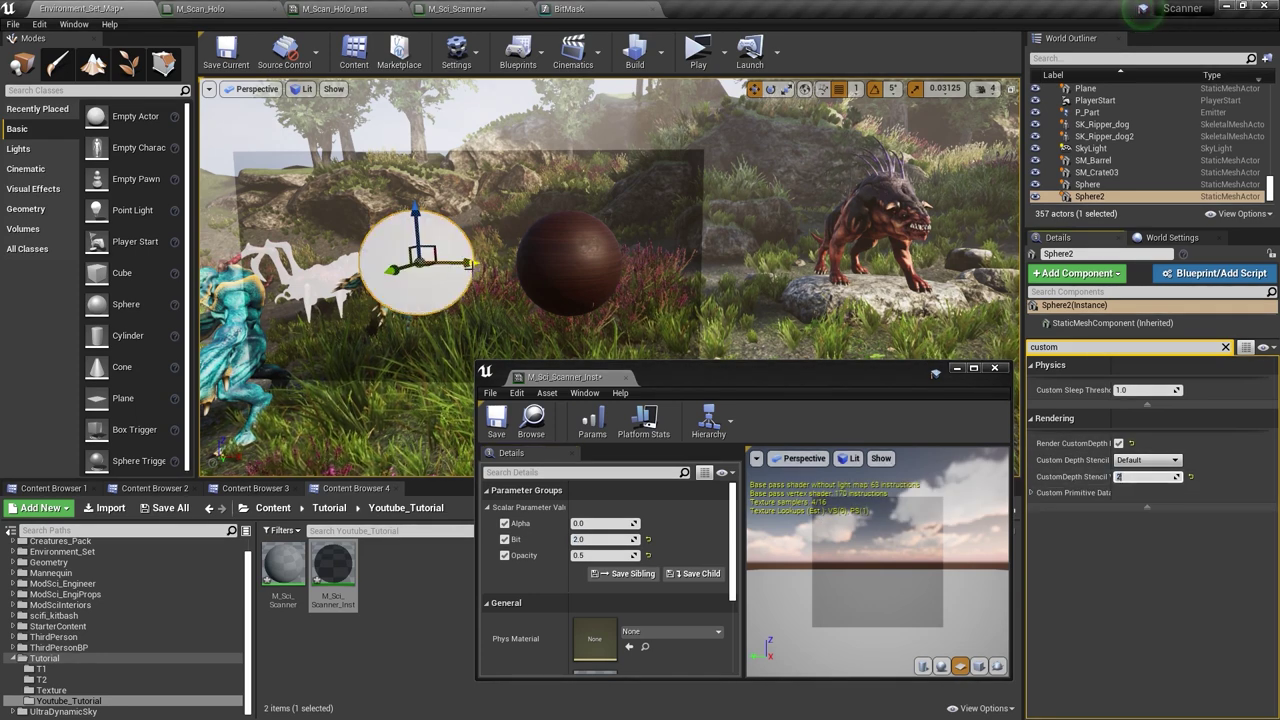
{"action": "left_click_drag", "start_coordinate": [468, 264], "coordinate": [453, 264]}
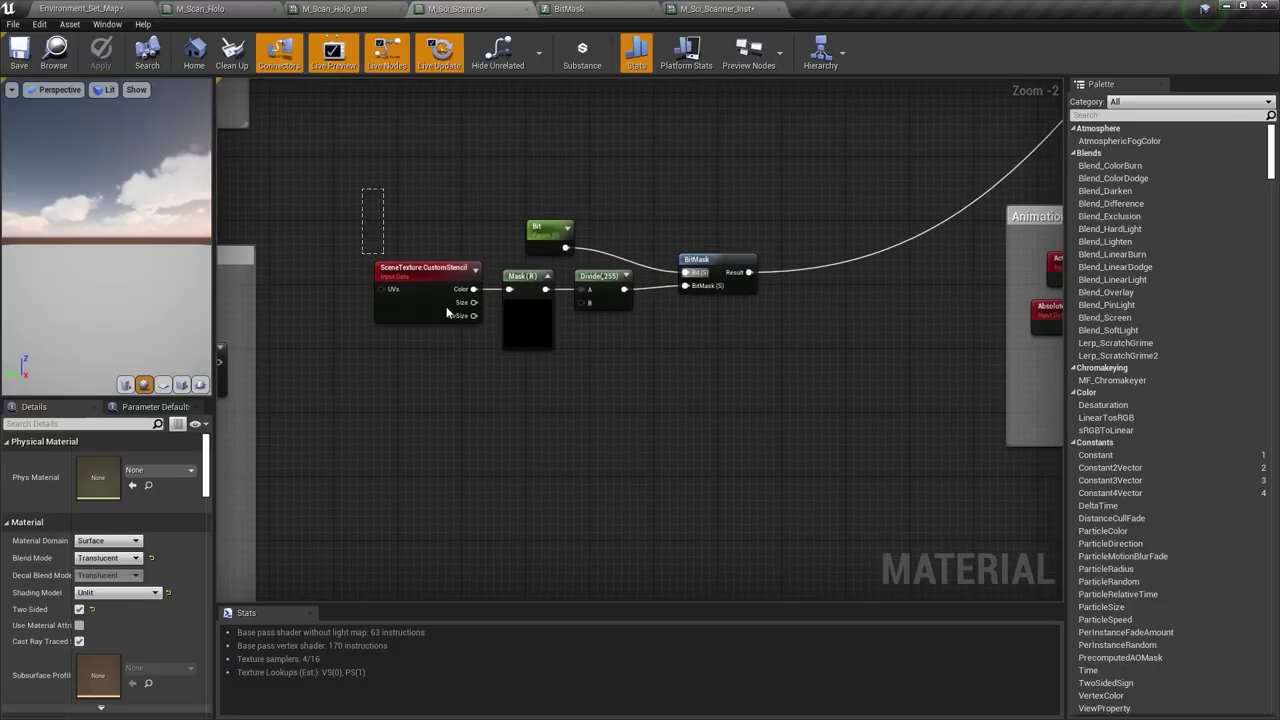
- In M_Sci_Scanner, replace the Bit parameter with a constant of 1 connected to BitMask's Bit (S) input
{"action": "left_click_drag", "start_coordinate": [447, 312], "coordinate": [808, 400]}
{"action": "scroll", "coordinate": [630, 255], "scroll_direction": "up", "scroll_amount": 2}
{"action": "left_click", "coordinate": [517, 218]}
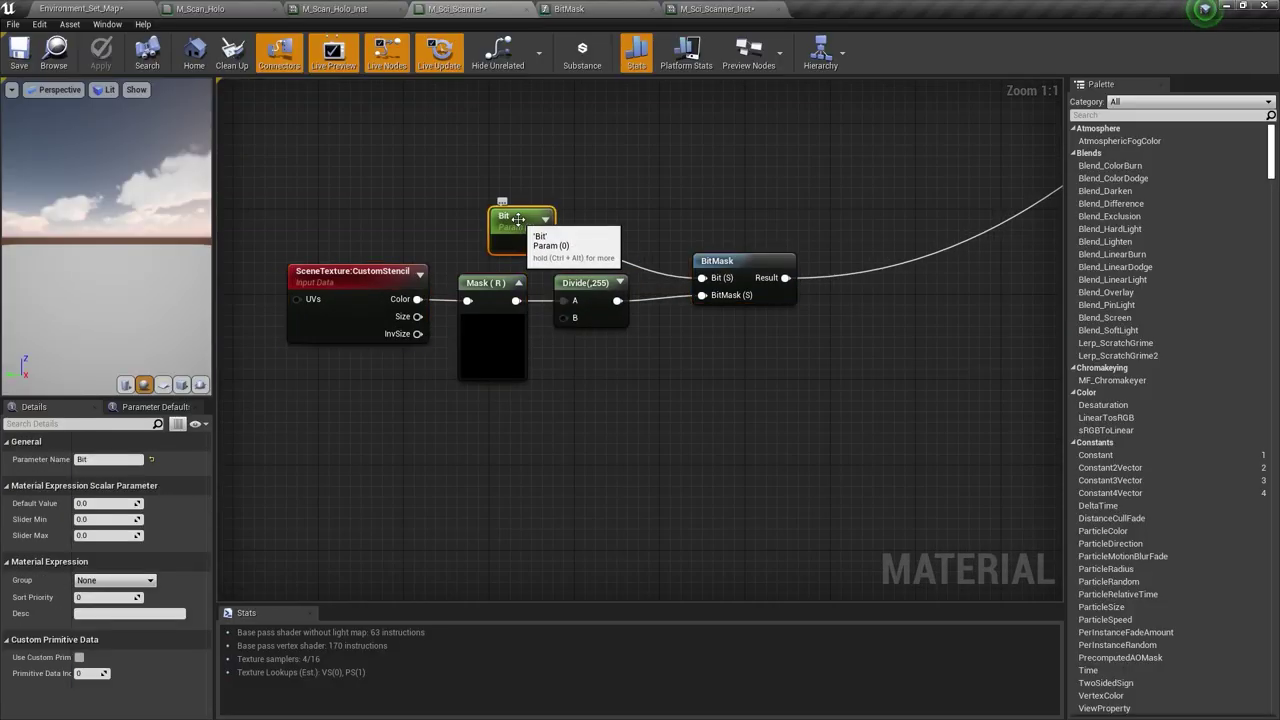
{"action": "key", "text": "Delete"}
{"action": "left_click", "coordinate": [532, 228]}
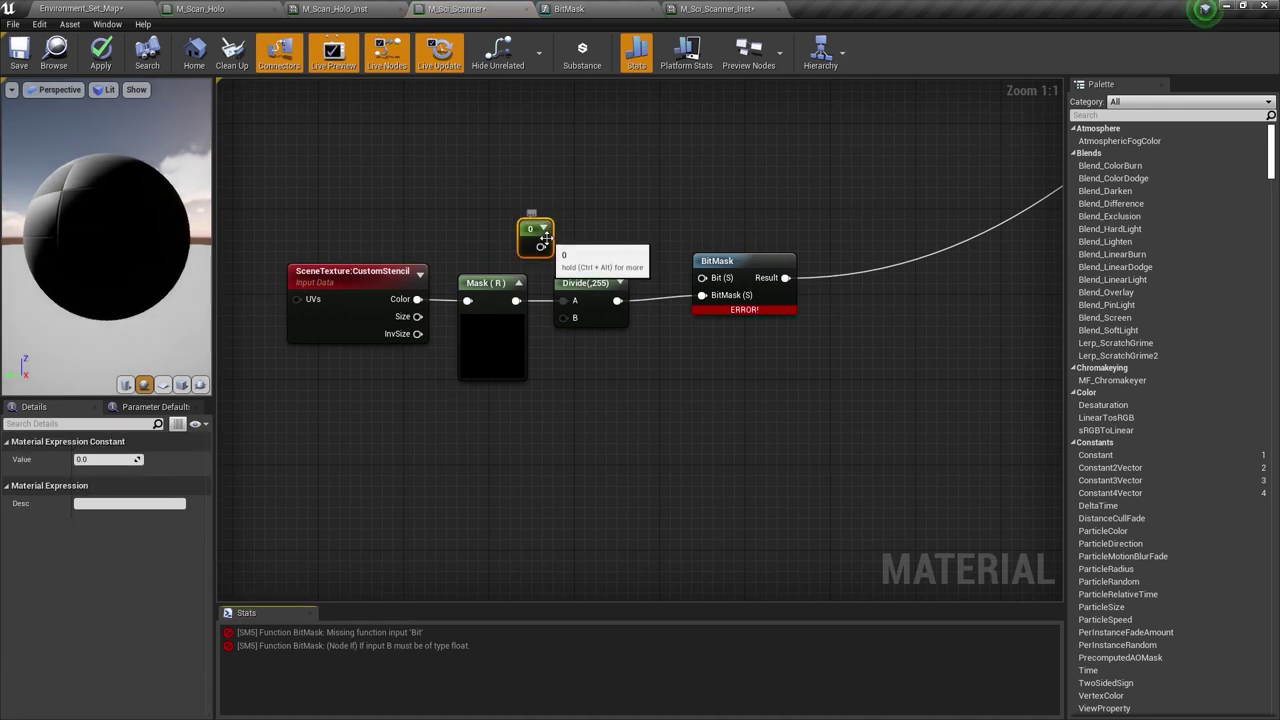
{"action": "left_click_drag", "start_coordinate": [541, 246], "coordinate": [712, 280]}
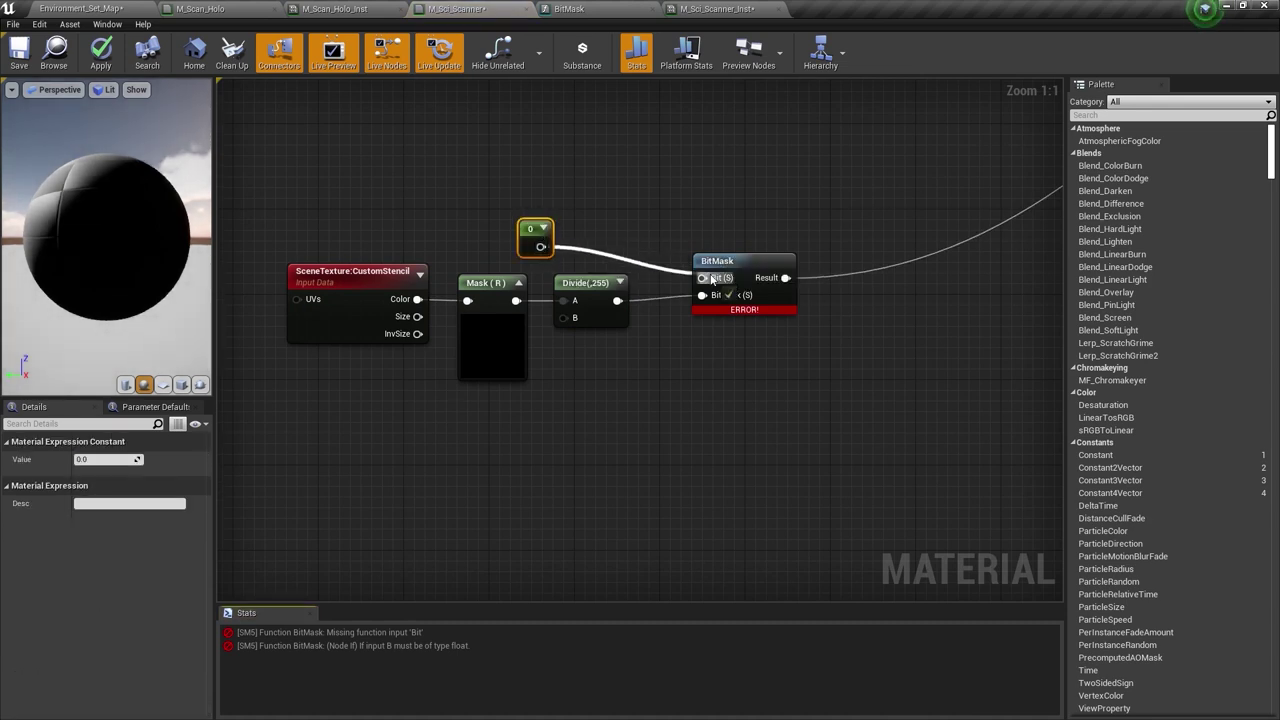
{"action": "left_click", "coordinate": [98, 460]}
{"action": "type", "text": "1"}
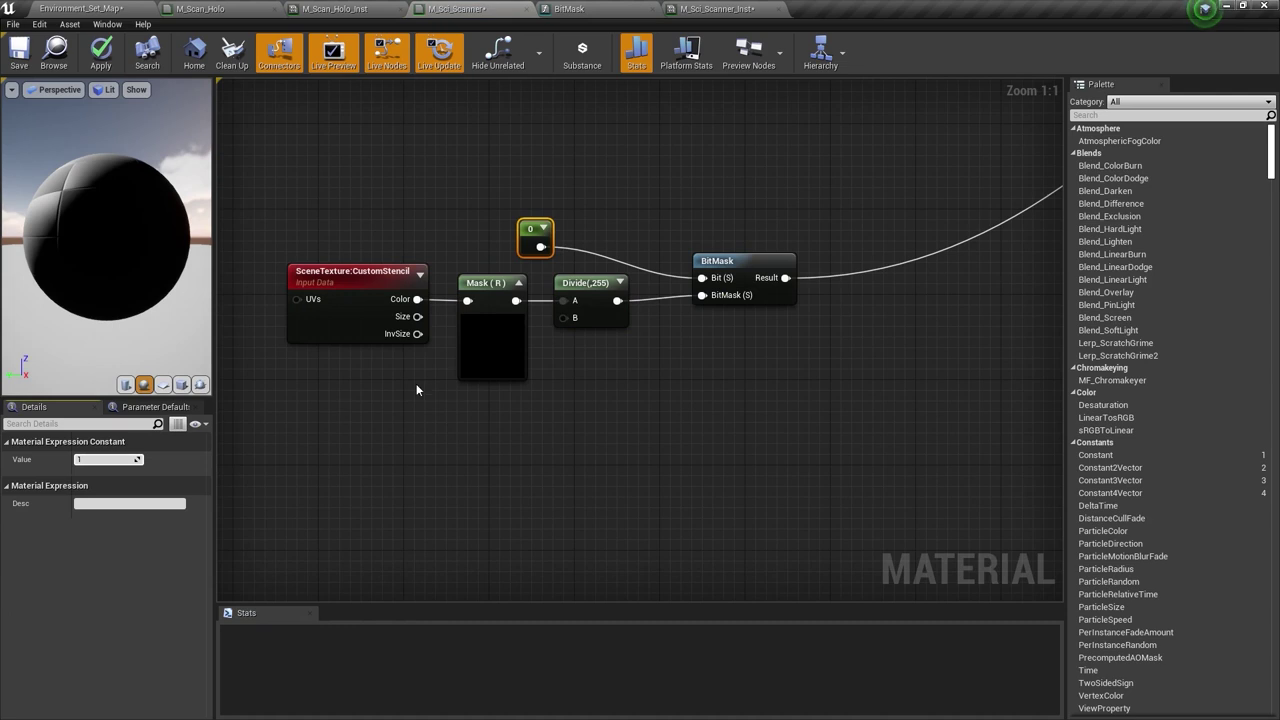
- Duplicate the whole custom-stencil BitMask chain below the original and set the copied constant to 2
{"action": "left_click_drag", "start_coordinate": [280, 177], "coordinate": [552, 436]}
{"action": "key", "text": "ctrl+c"}
{"action": "key", "text": "ctrl+v"}
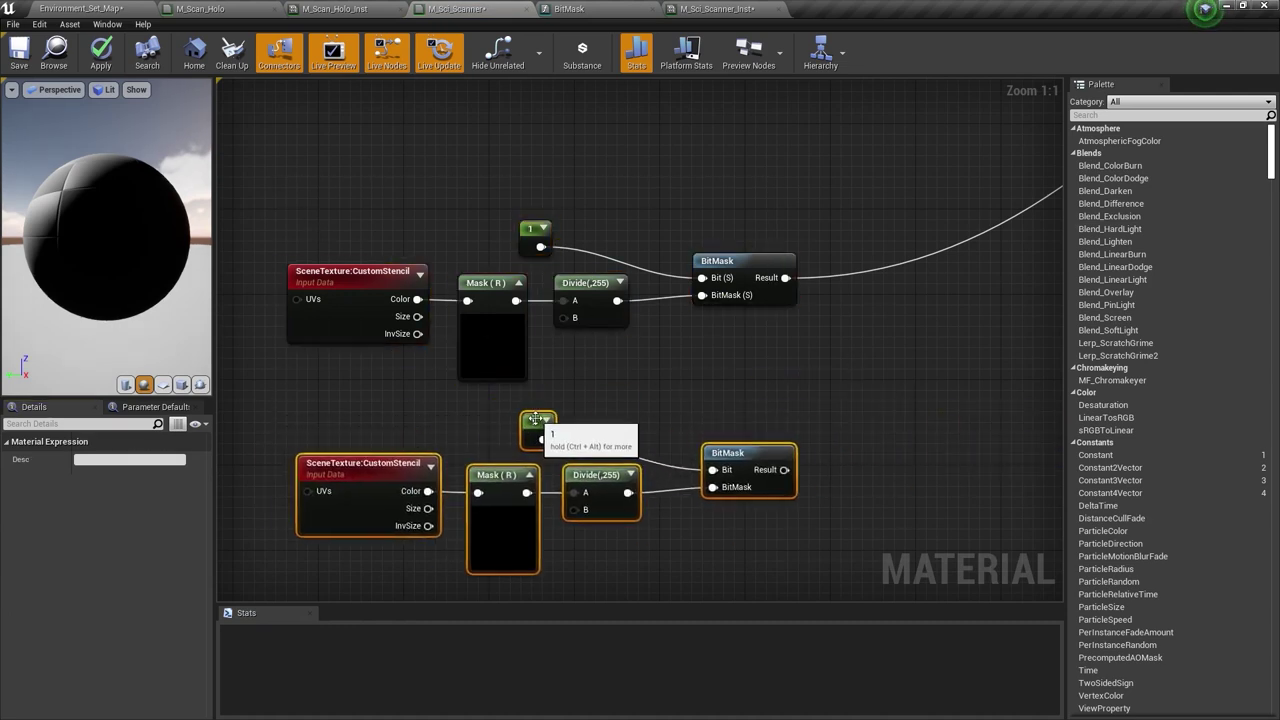
{"action": "left_click", "coordinate": [545, 430]}
{"action": "left_click", "coordinate": [108, 459]}
{"action": "type", "text": "2"}
{"action": "key", "text": "Return"}
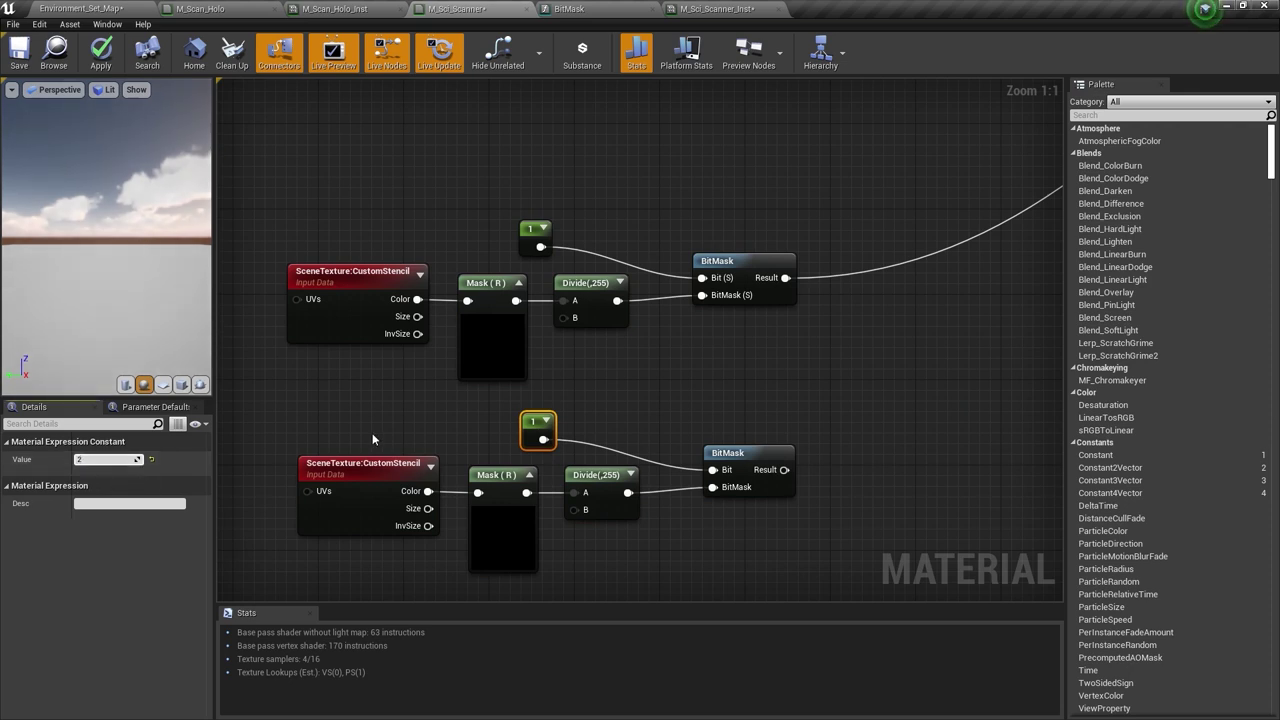
- Wrap both BitMask chains in a comment titled "Custom stencil mask" and move the group down and left in the graph
{"action": "scroll", "coordinate": [493, 365], "scroll_direction": "down", "scroll_amount": 2}
{"action": "left_click_drag", "start_coordinate": [303, 222], "coordinate": [772, 518]}
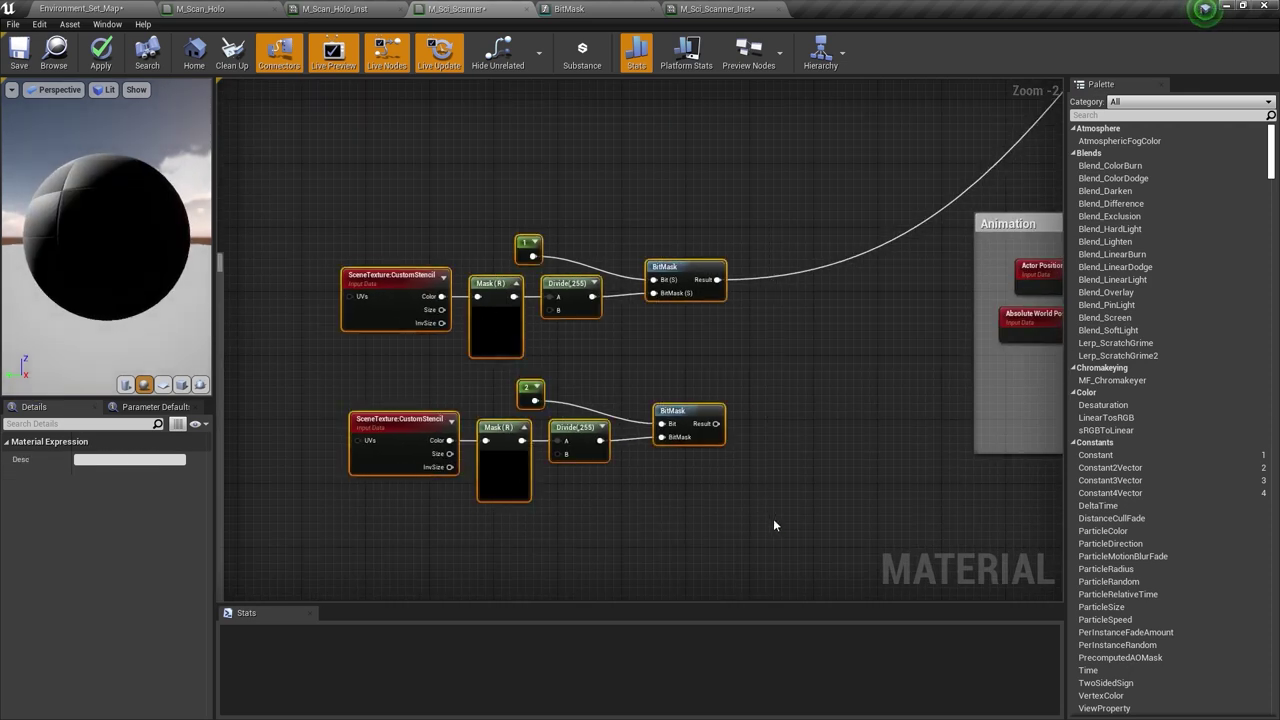
{"action": "type", "text": "c"}
{"action": "type", "text": "Cus"}
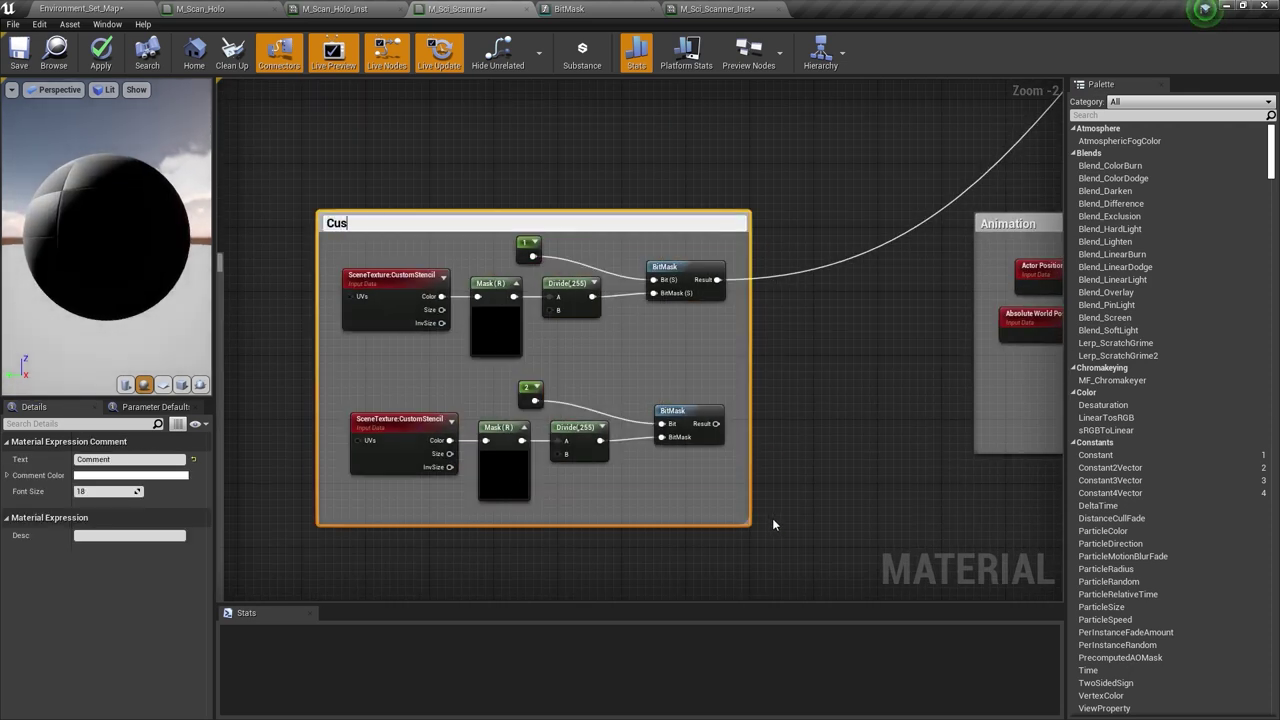
{"action": "type", "text": "tom sencil mask"}
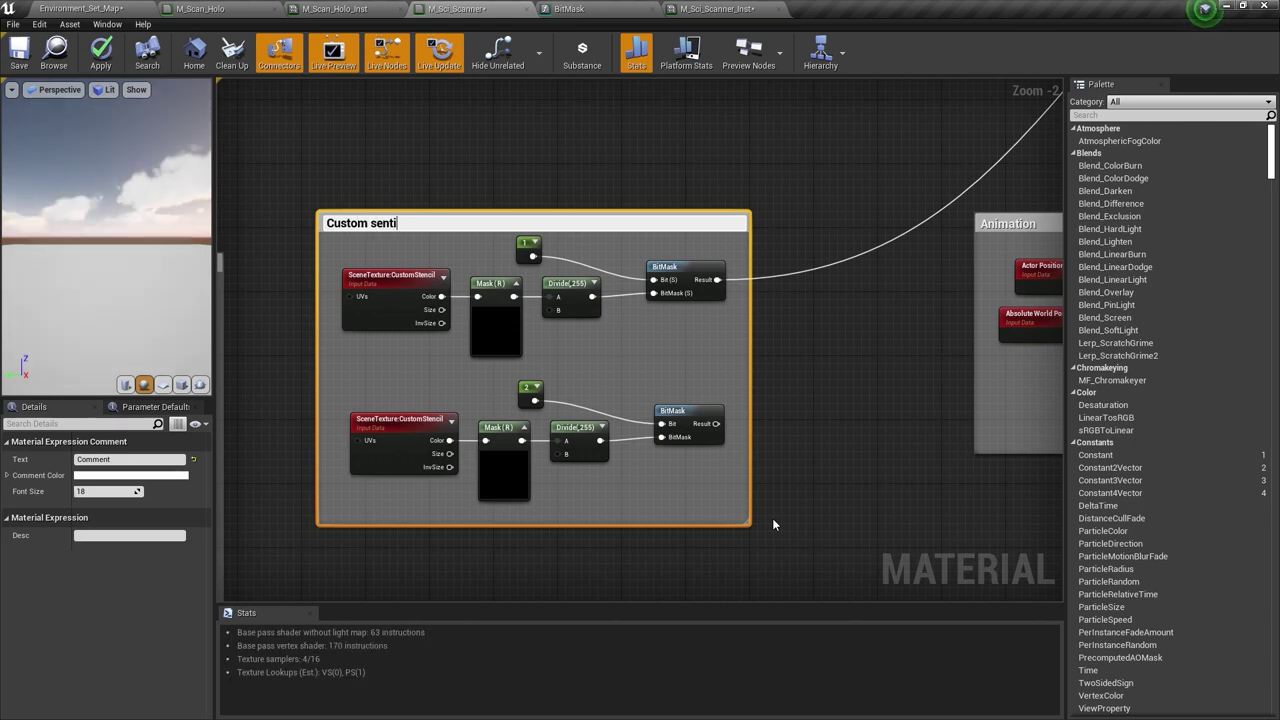
{"action": "key", "text": "Return"}
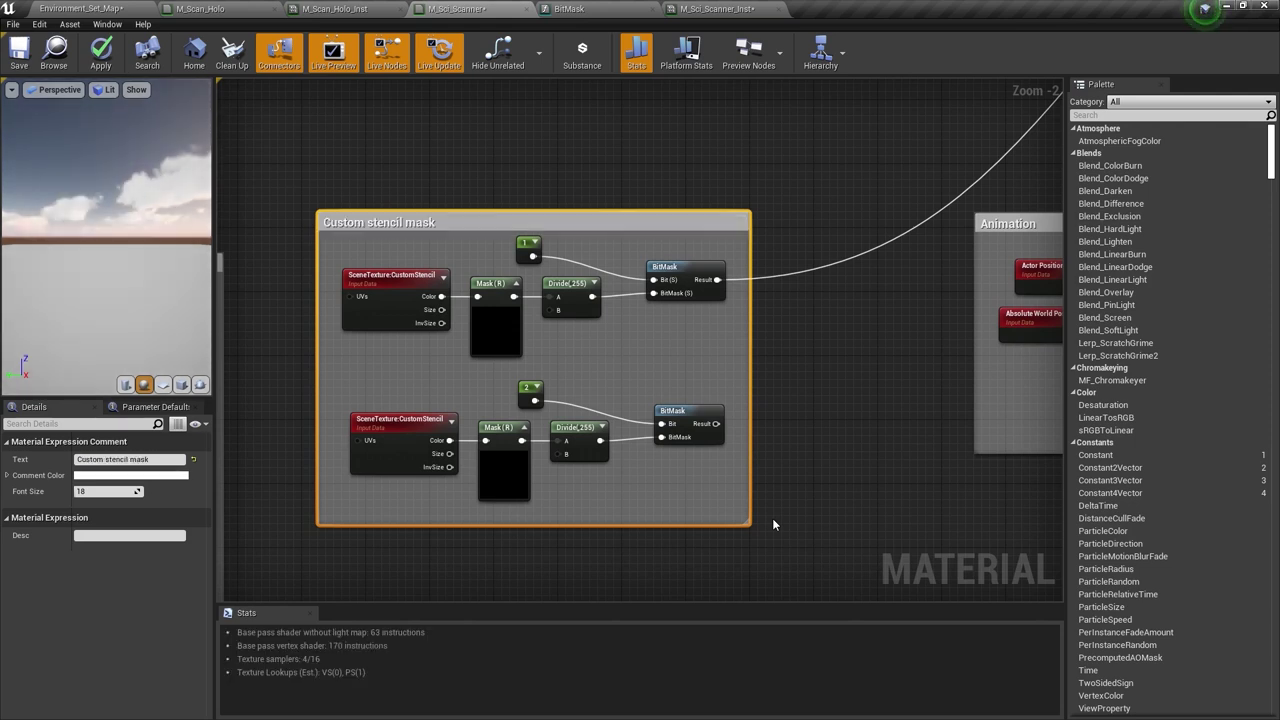
{"action": "scroll", "coordinate": [688, 215], "scroll_direction": "down", "scroll_amount": 4}
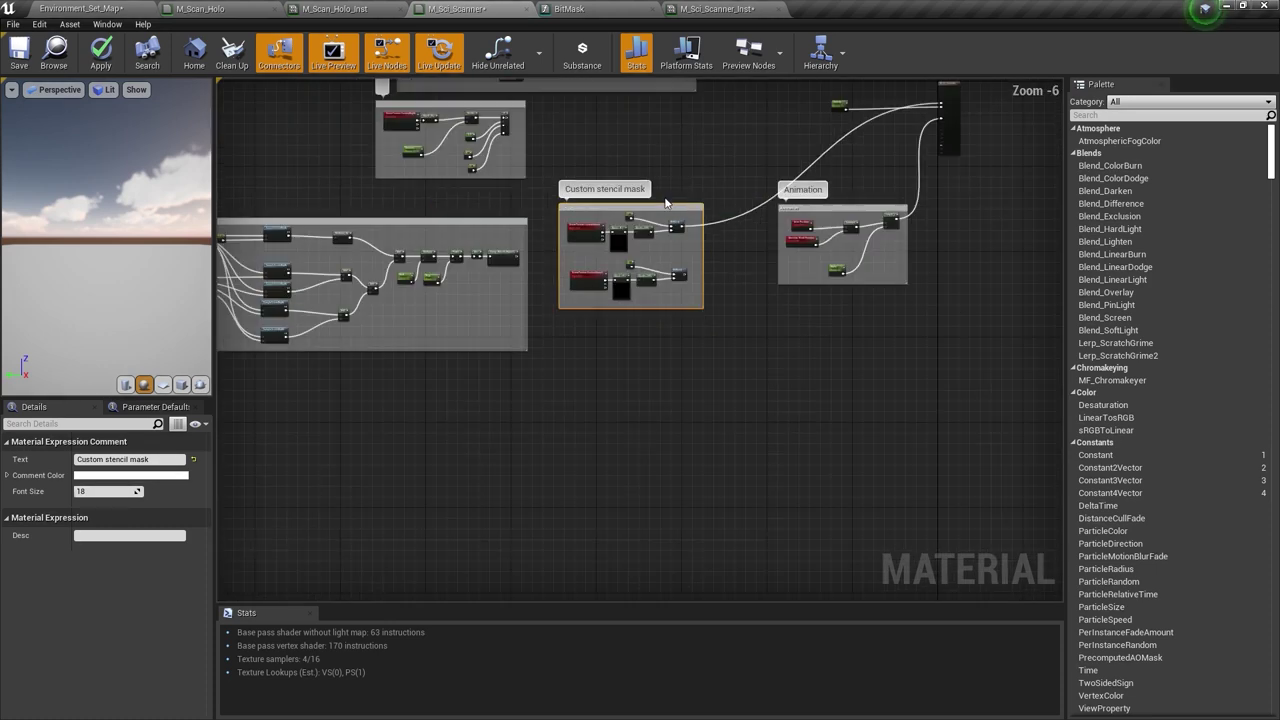
{"action": "left_click_drag", "start_coordinate": [666, 203], "coordinate": [520, 383]}
{"action": "scroll", "coordinate": [522, 381], "scroll_direction": "up", "scroll_amount": 2}
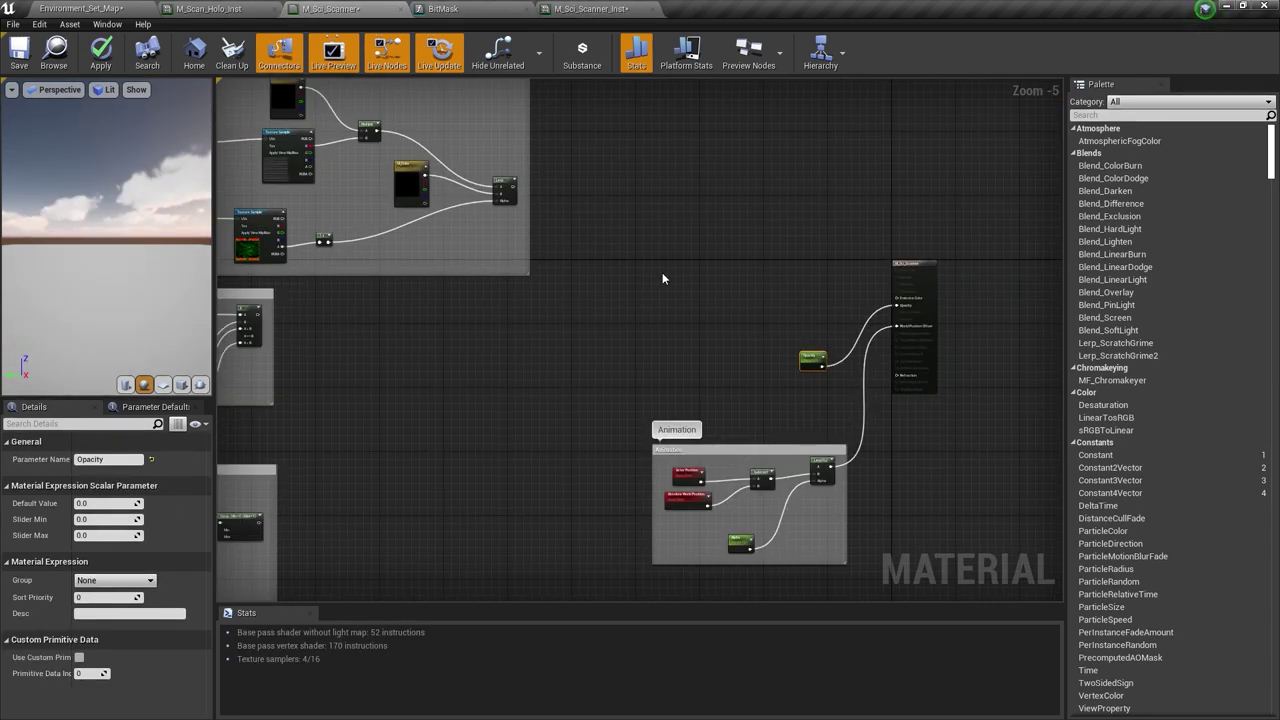
- Add a Lerp node near the material output, feed the existing color Lerp into its A input, and connect it to Emissive Color
{"action": "left_click", "coordinate": [778, 231]}
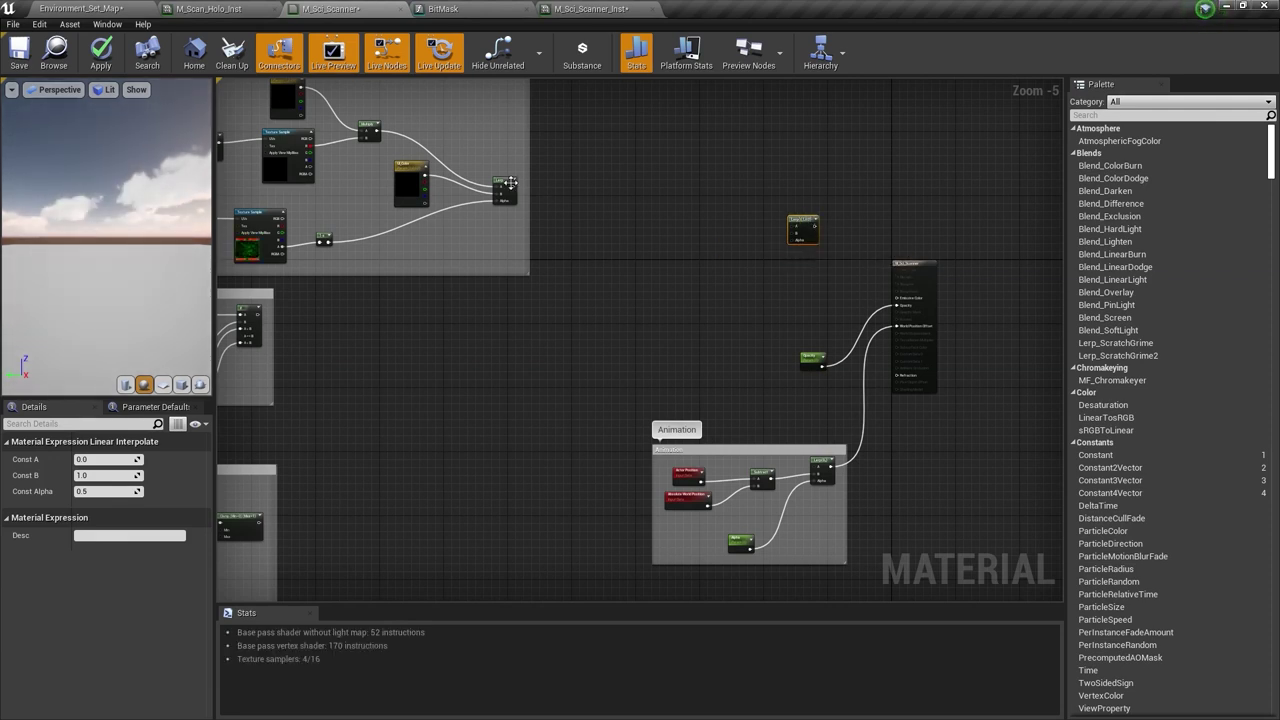
{"action": "left_click_drag", "start_coordinate": [510, 183], "coordinate": [910, 302]}
{"action": "left_click", "coordinate": [782, 205]}
{"action": "right_click_drag", "start_coordinate": [818, 321], "coordinate": [909, 293]}
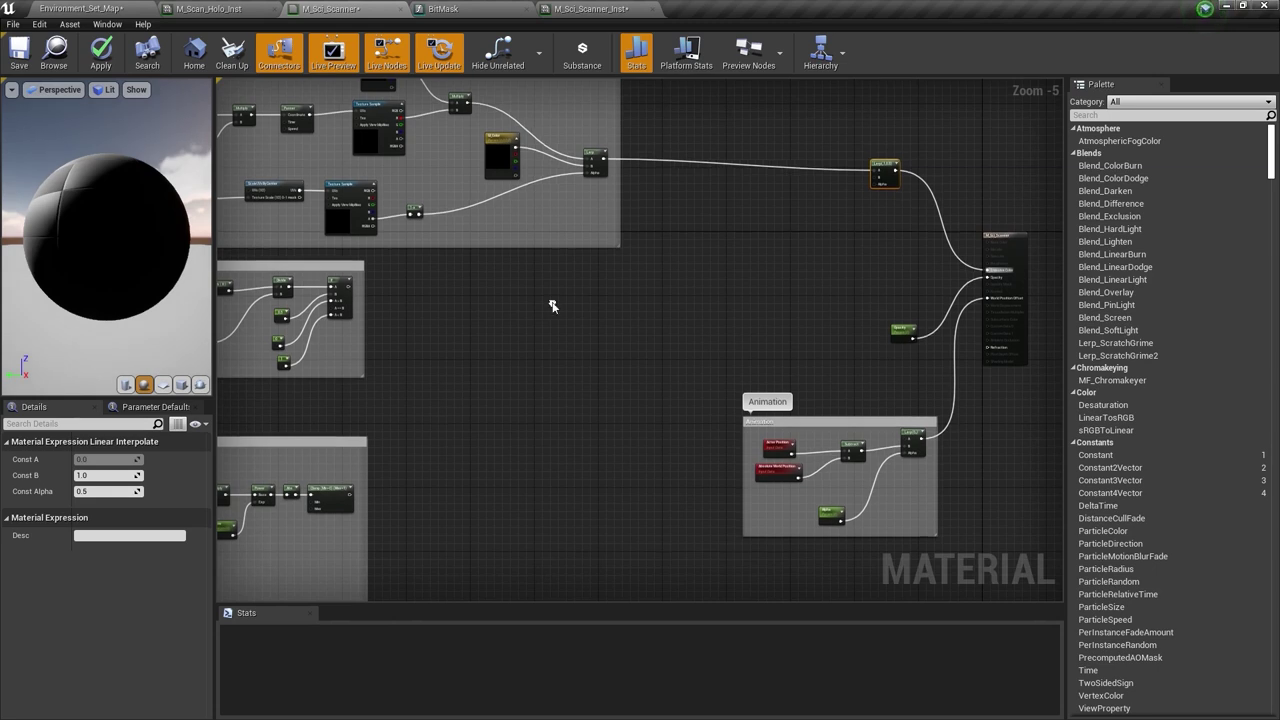
- Connect the If node's output to the new Lerp's Alpha and tidy the wire with a reroute node below it
{"action": "right_click", "coordinate": [552, 306]}
{"action": "left_click_drag", "start_coordinate": [352, 287], "coordinate": [880, 184]}
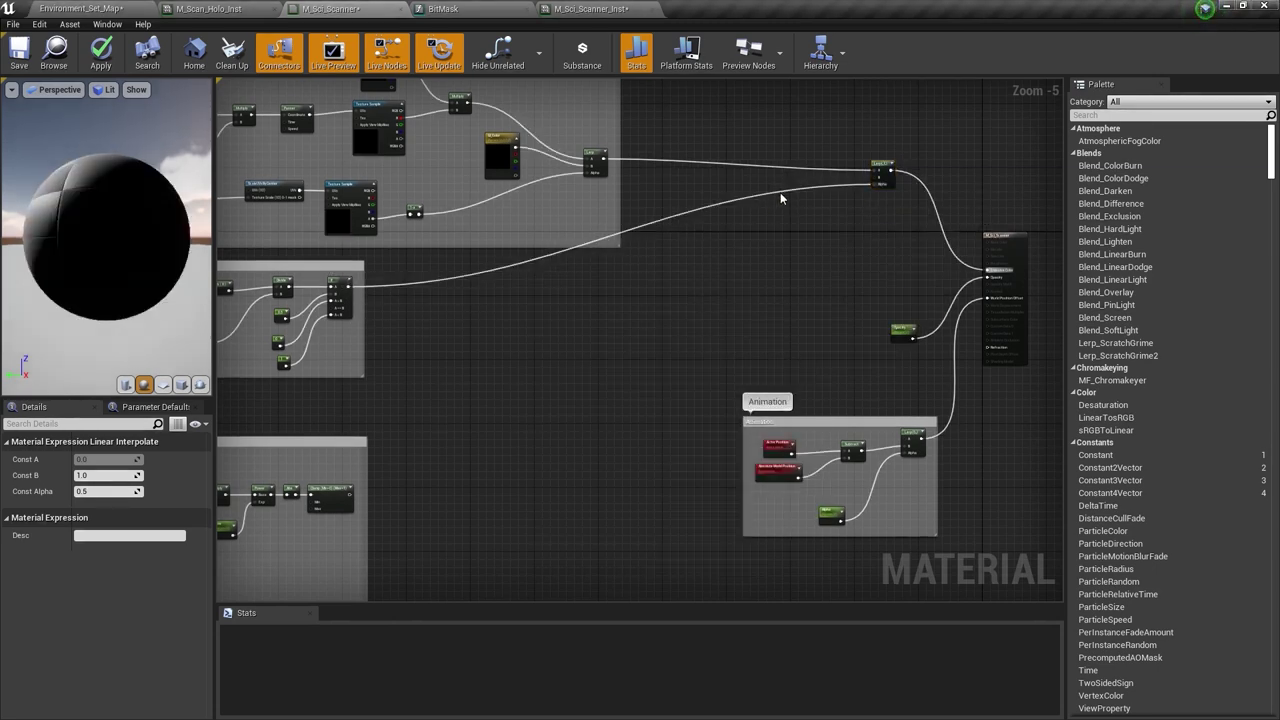
{"action": "double_click", "coordinate": [780, 191]}
{"action": "left_click_drag", "start_coordinate": [779, 192], "coordinate": [824, 291]}
{"action": "left_click", "coordinate": [722, 220]}
{"action": "scroll", "coordinate": [718, 216], "scroll_direction": "up", "scroll_amount": 1}
{"action": "right_click_drag", "start_coordinate": [718, 216], "coordinate": [640, 288]}
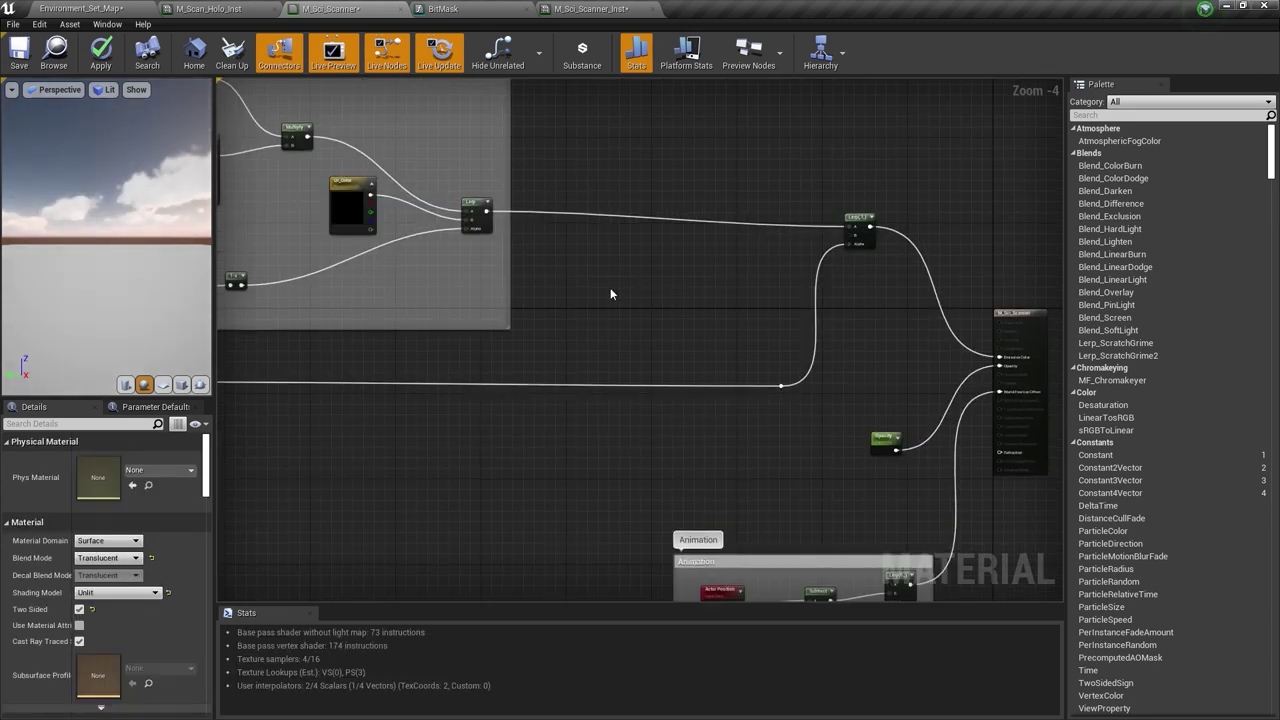
- Create a vector parameter named "Highlight color" and connect it to the new Lerp's B input
{"action": "left_click", "coordinate": [610, 293]}
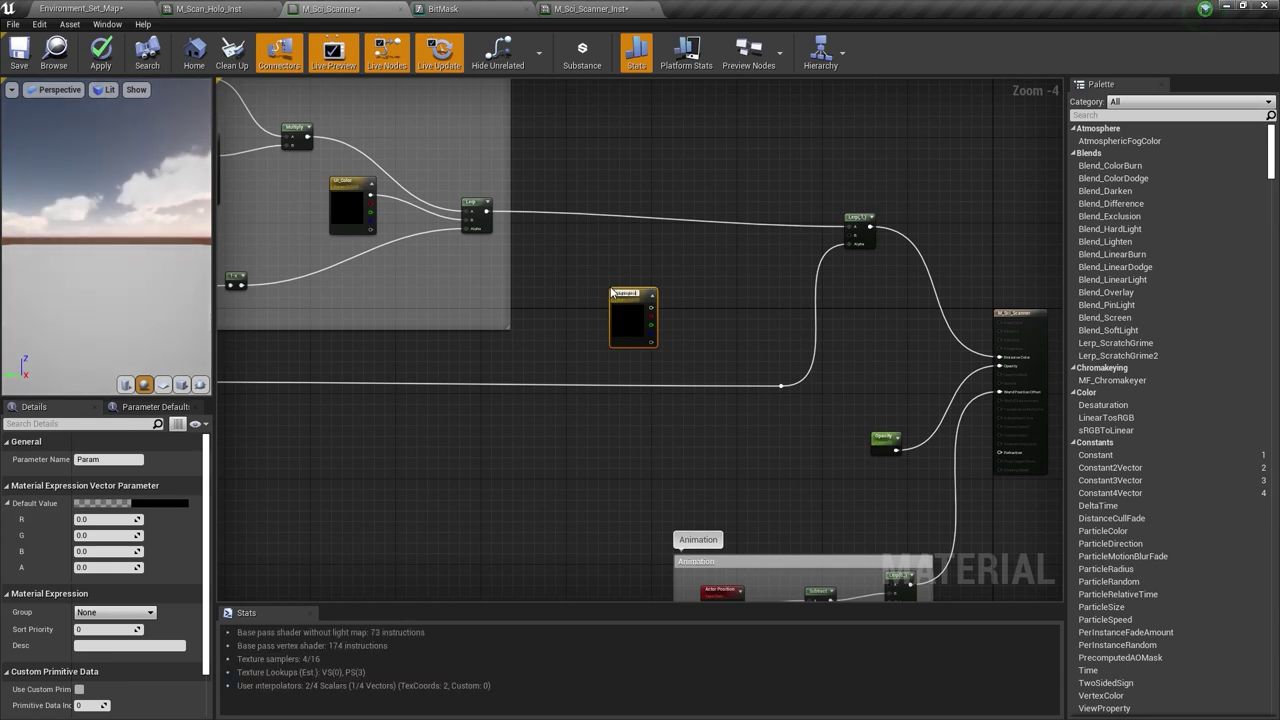
{"action": "scroll", "coordinate": [561, 326], "scroll_direction": "up", "scroll_amount": 2}
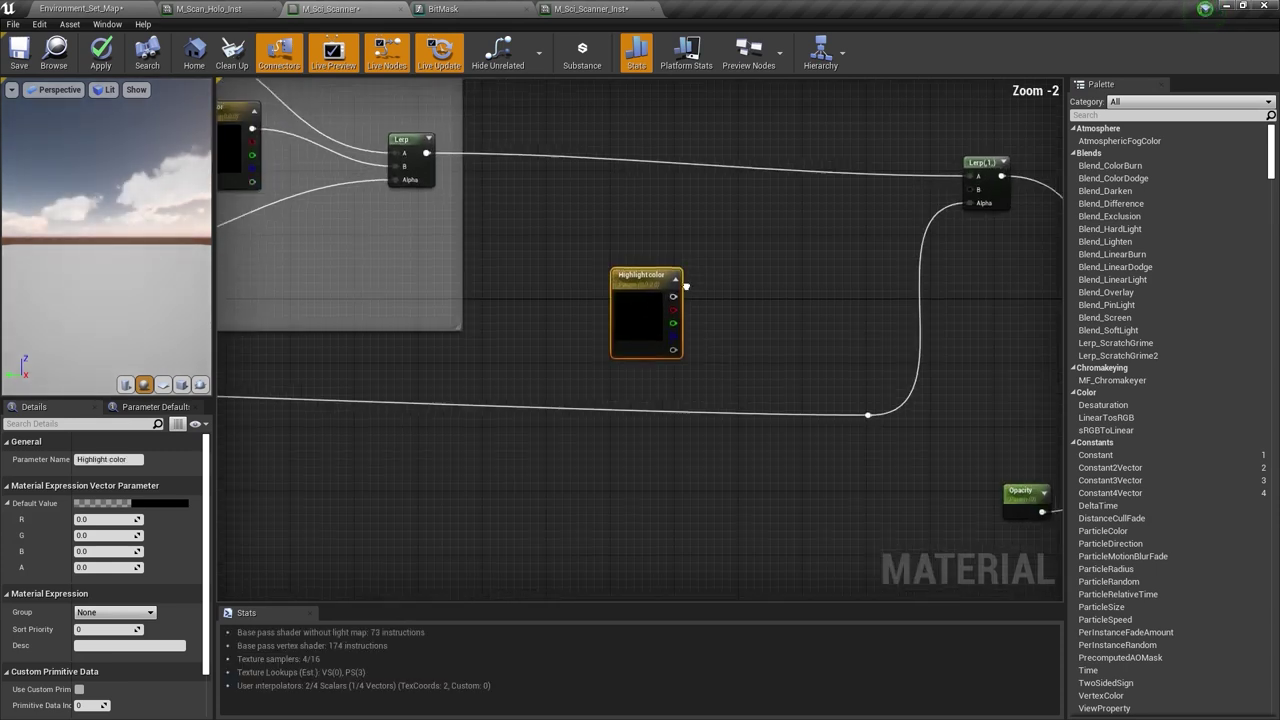
{"action": "left_click_drag", "start_coordinate": [559, 292], "coordinate": [886, 200]}
{"action": "scroll", "coordinate": [723, 238], "scroll_direction": "down", "scroll_amount": 2}
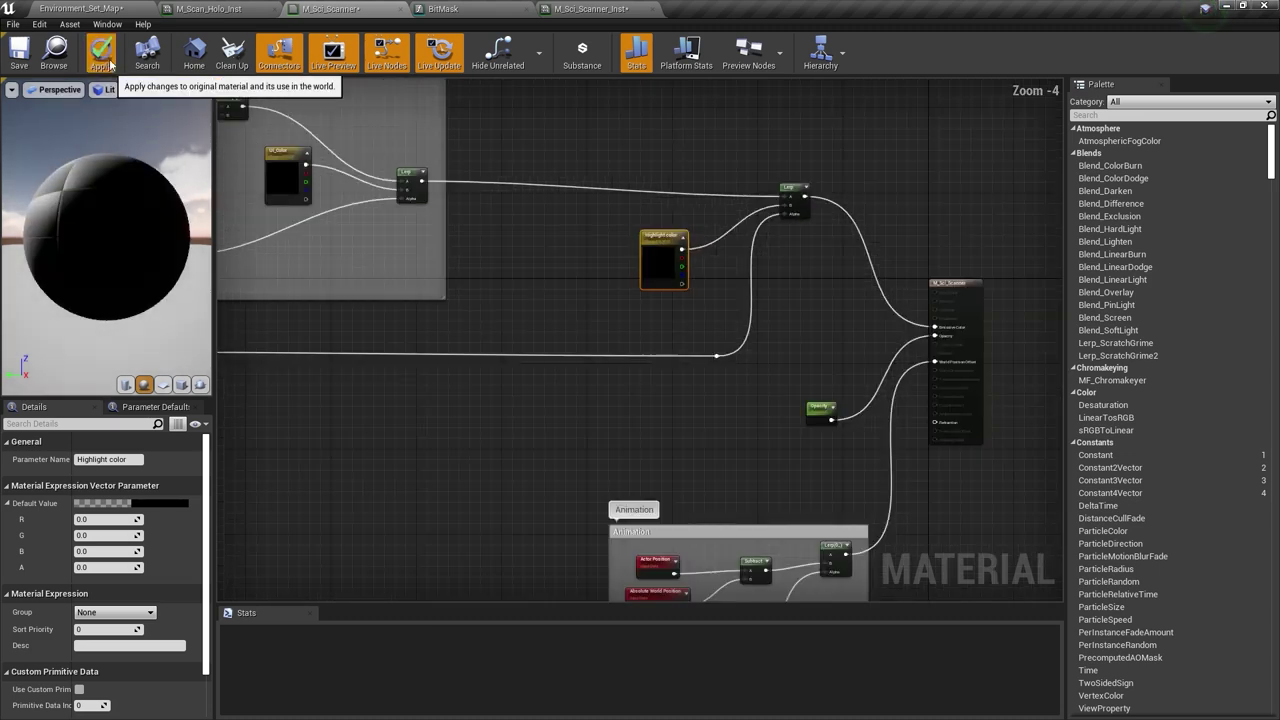
- Apply the material changes and float the M_Sci_Scanner_Inst editor over the level viewport
{"action": "left_click", "coordinate": [100, 52]}
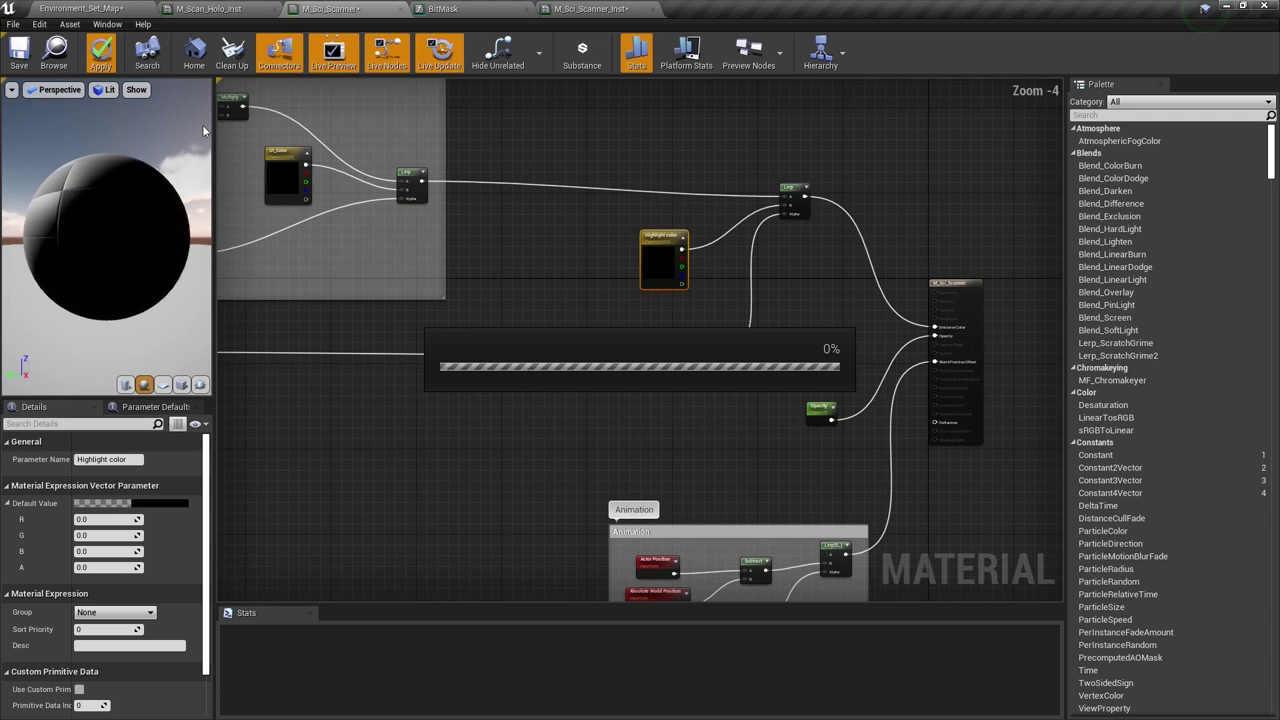
{"action": "left_click", "coordinate": [124, 8]}
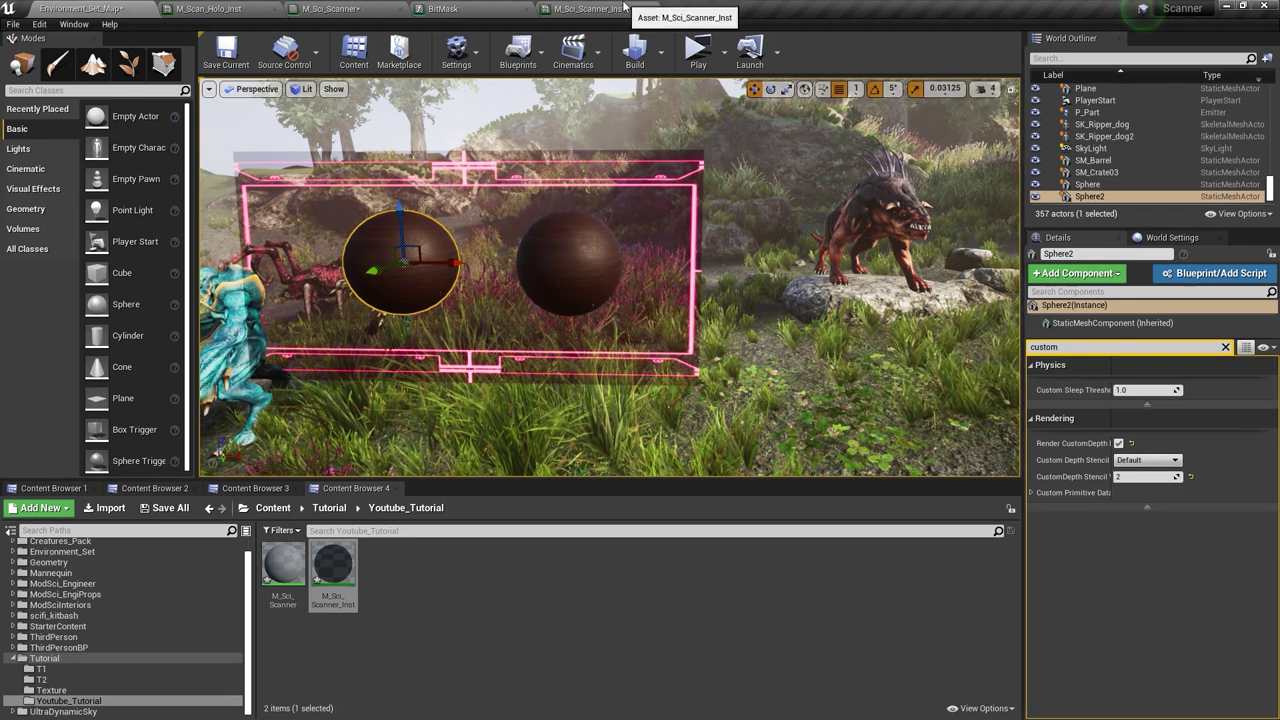
{"action": "left_click_drag", "start_coordinate": [623, 8], "coordinate": [808, 246]}
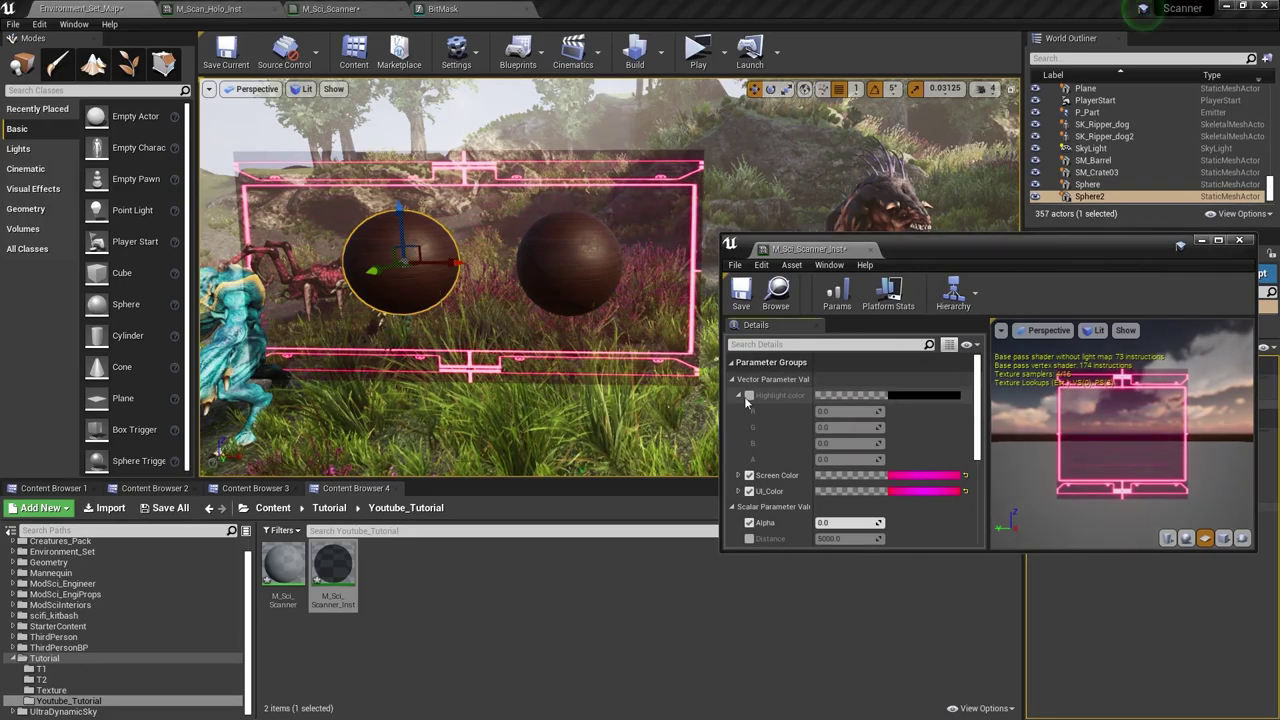
- Enable the Highlight color parameter in the material instance and set its R to 22 and G to 2
{"action": "left_click", "coordinate": [749, 396]}
{"action": "left_click", "coordinate": [836, 412]}
{"action": "type", "text": "22"}
{"action": "left_click", "coordinate": [838, 427]}
{"action": "type", "text": "2"}
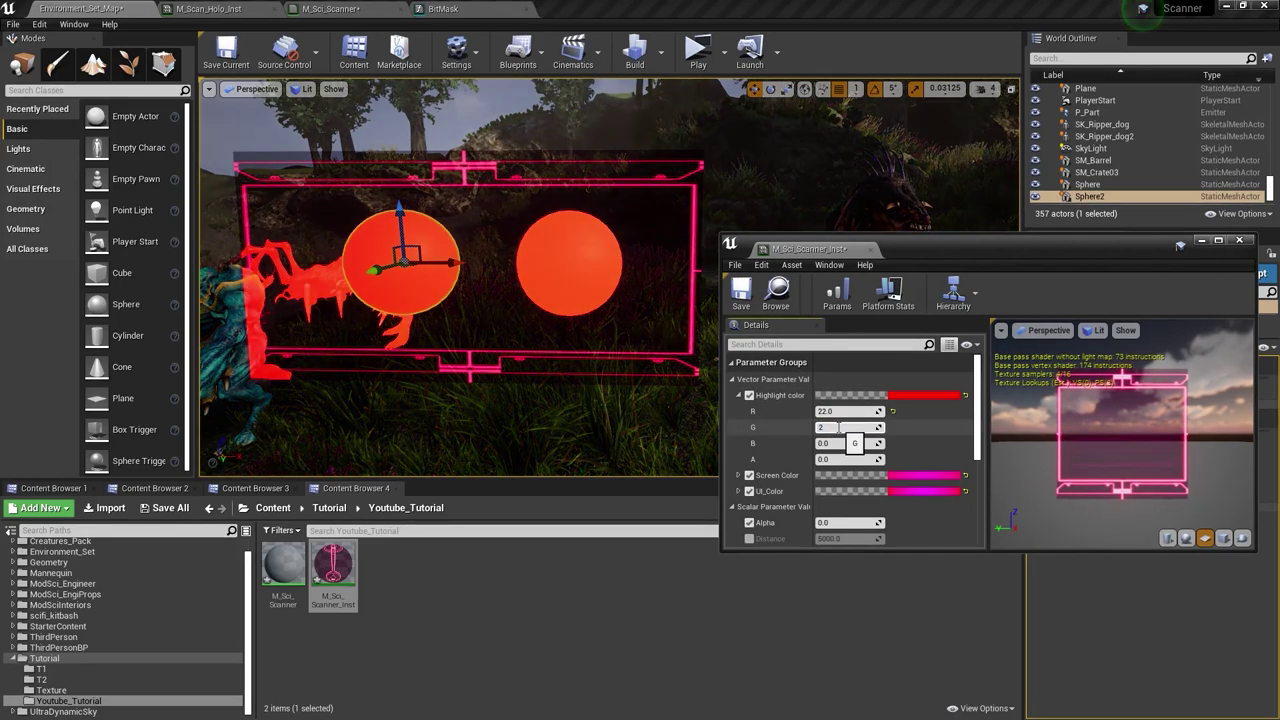
{"action": "key", "text": "Return"}
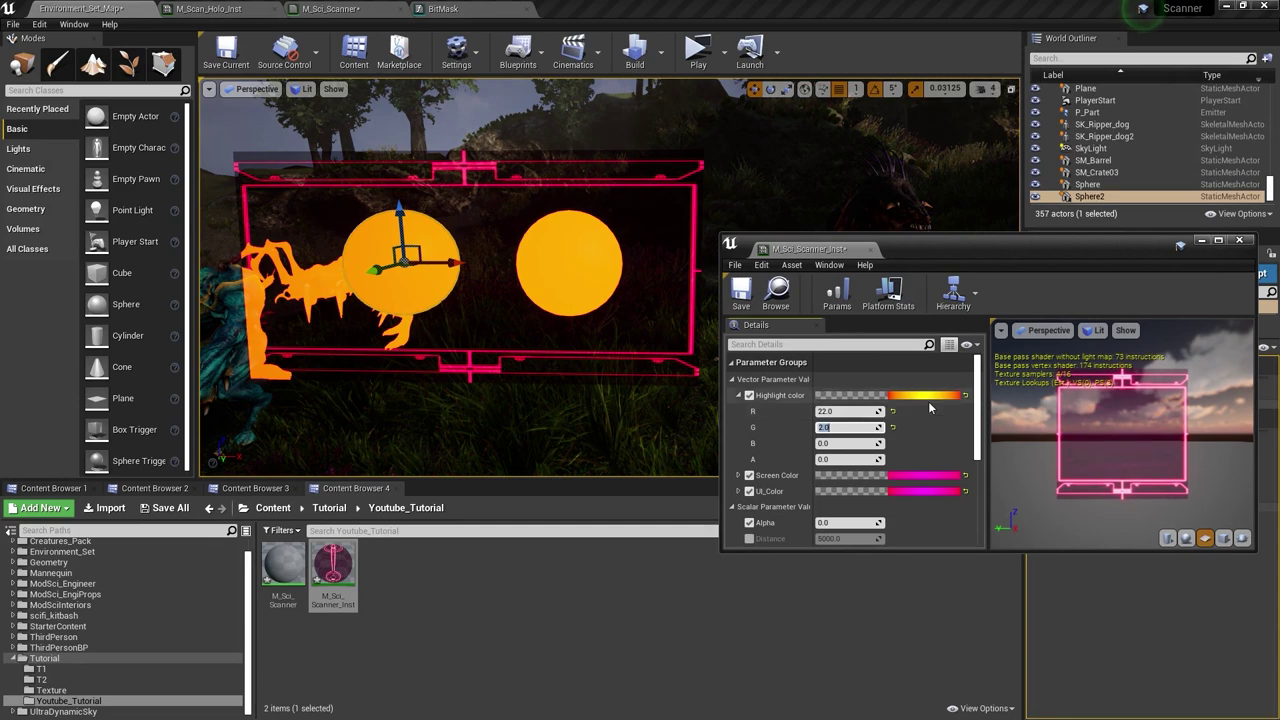
- Change the Highlight color to pink with the color picker, giving G 0 and B about 5.39
{"action": "left_click", "coordinate": [927, 398]}
{"action": "left_click_drag", "start_coordinate": [951, 421], "coordinate": [1085, 440]}
{"action": "left_click", "coordinate": [1132, 684]}
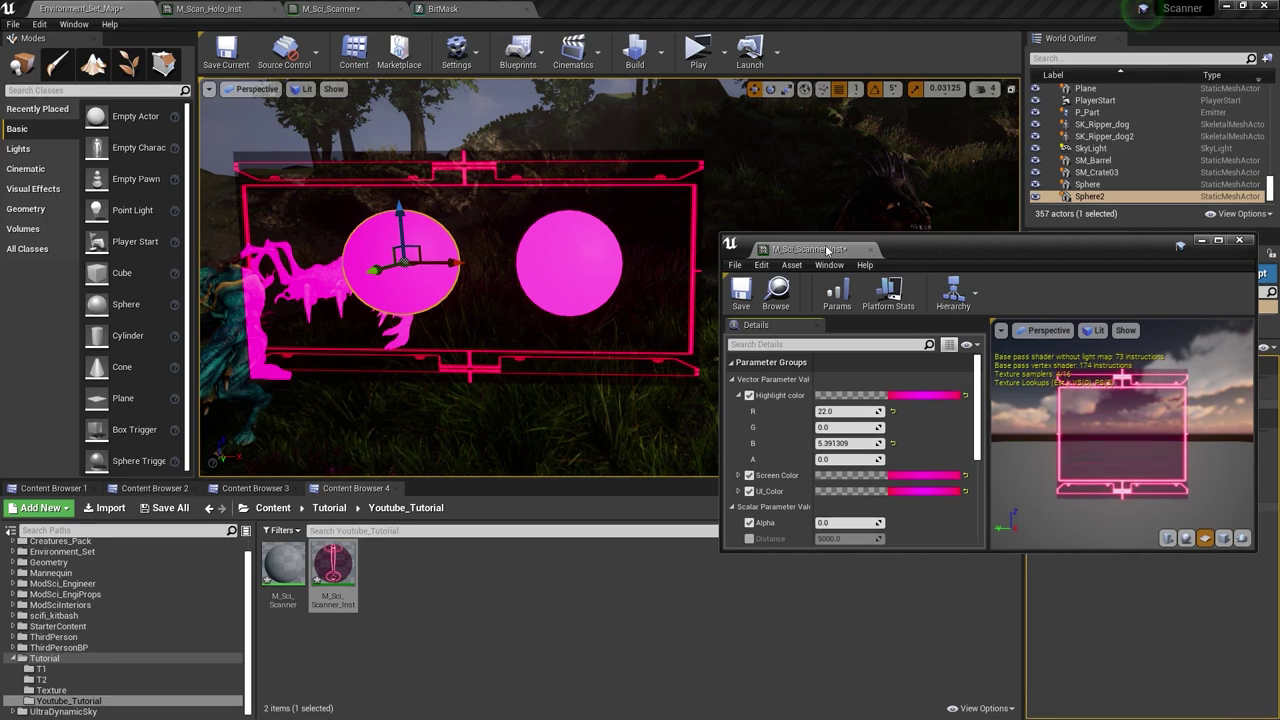
- Dock the instance editor back in the main window, close BitMask without applying its changes, and return to the M_Sci_Scanner graph
{"action": "left_click_drag", "start_coordinate": [826, 249], "coordinate": [501, 9]}
{"action": "left_click", "coordinate": [652, 9]}
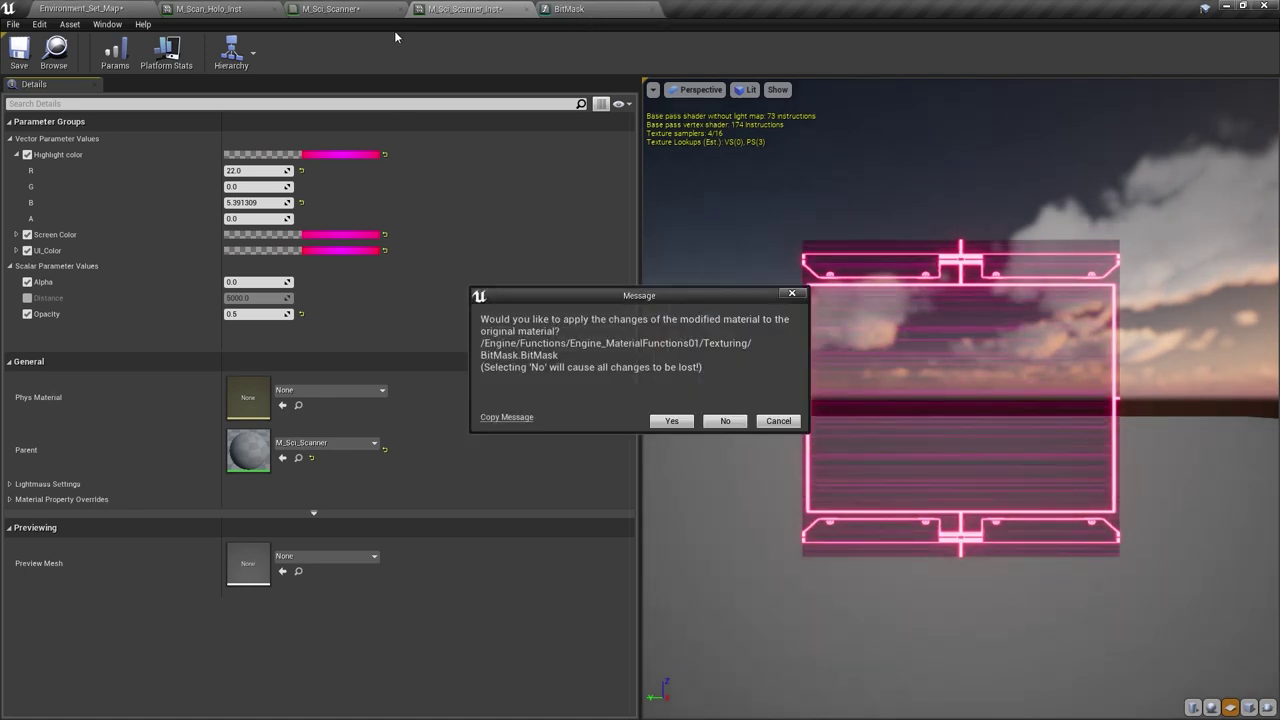
{"action": "left_click", "coordinate": [725, 421]}
{"action": "left_click", "coordinate": [332, 8]}
- Detach the Highlight color node and move it aside, then add a Lerp and connect it to the final Lerp's B input
{"action": "scroll", "coordinate": [711, 232], "scroll_direction": "up", "scroll_amount": 1}
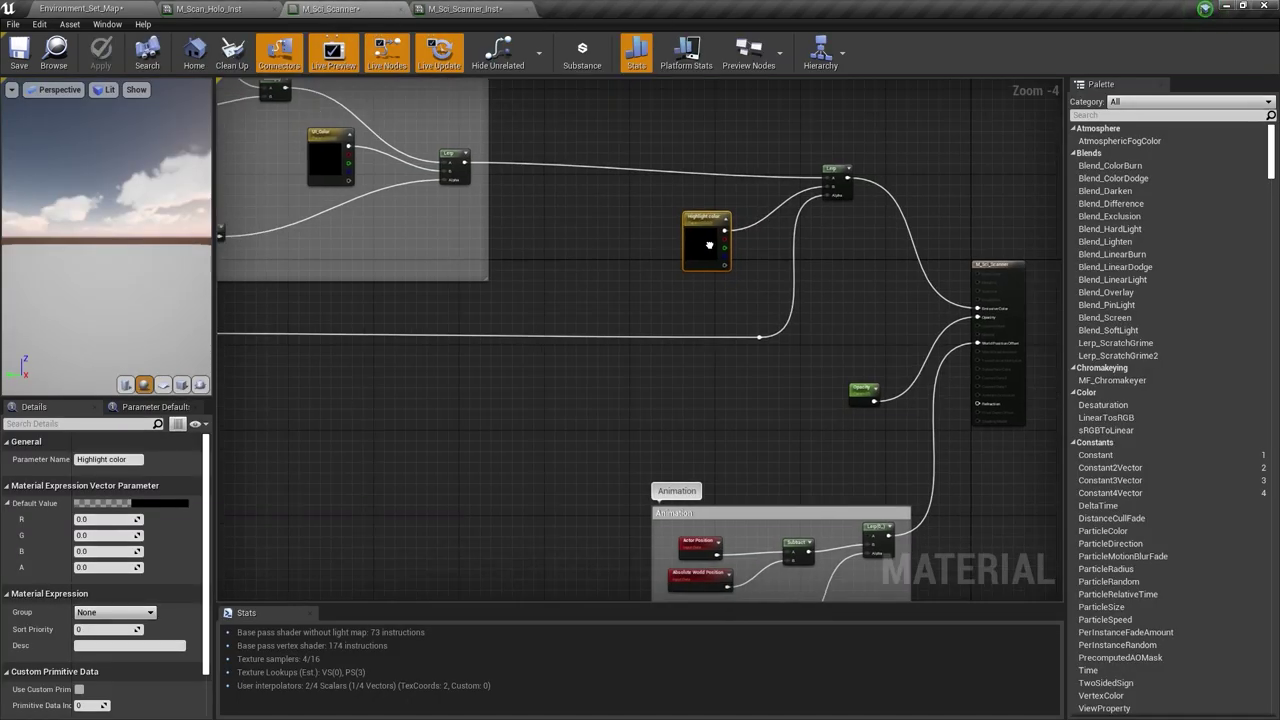
{"action": "left_click_drag", "start_coordinate": [711, 232], "coordinate": [436, 391]}
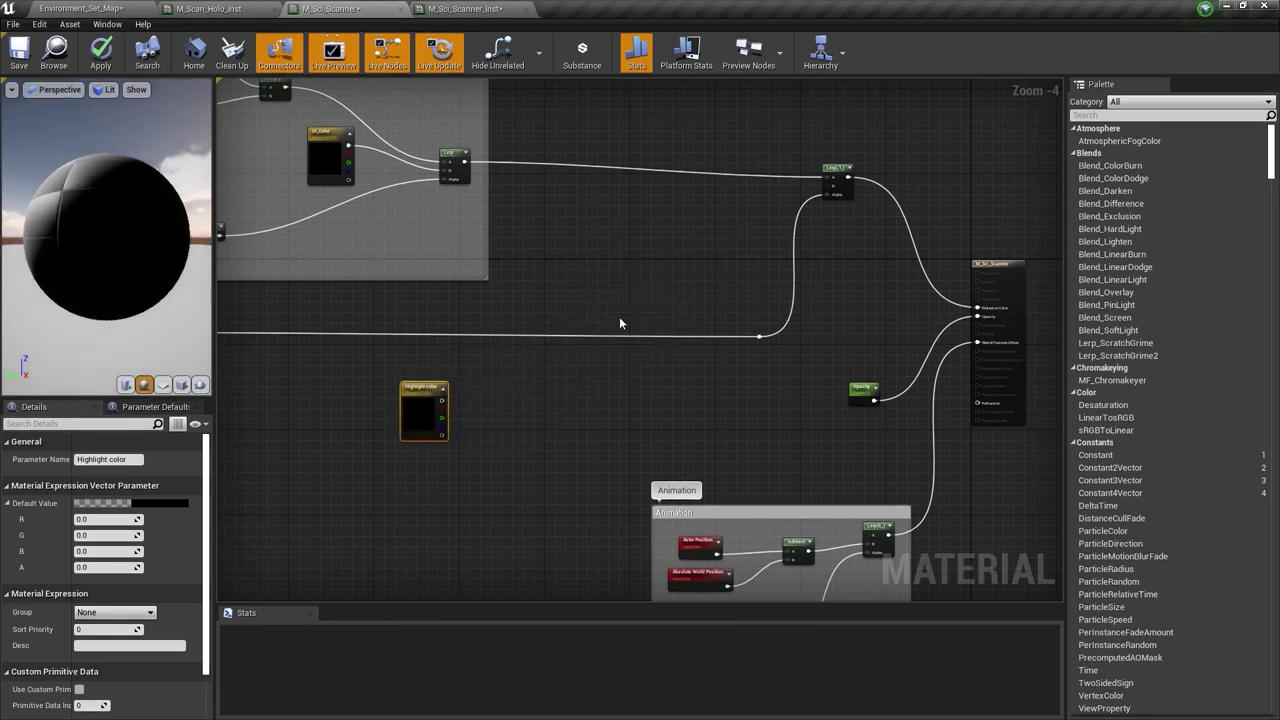
{"action": "left_click", "coordinate": [711, 216]}
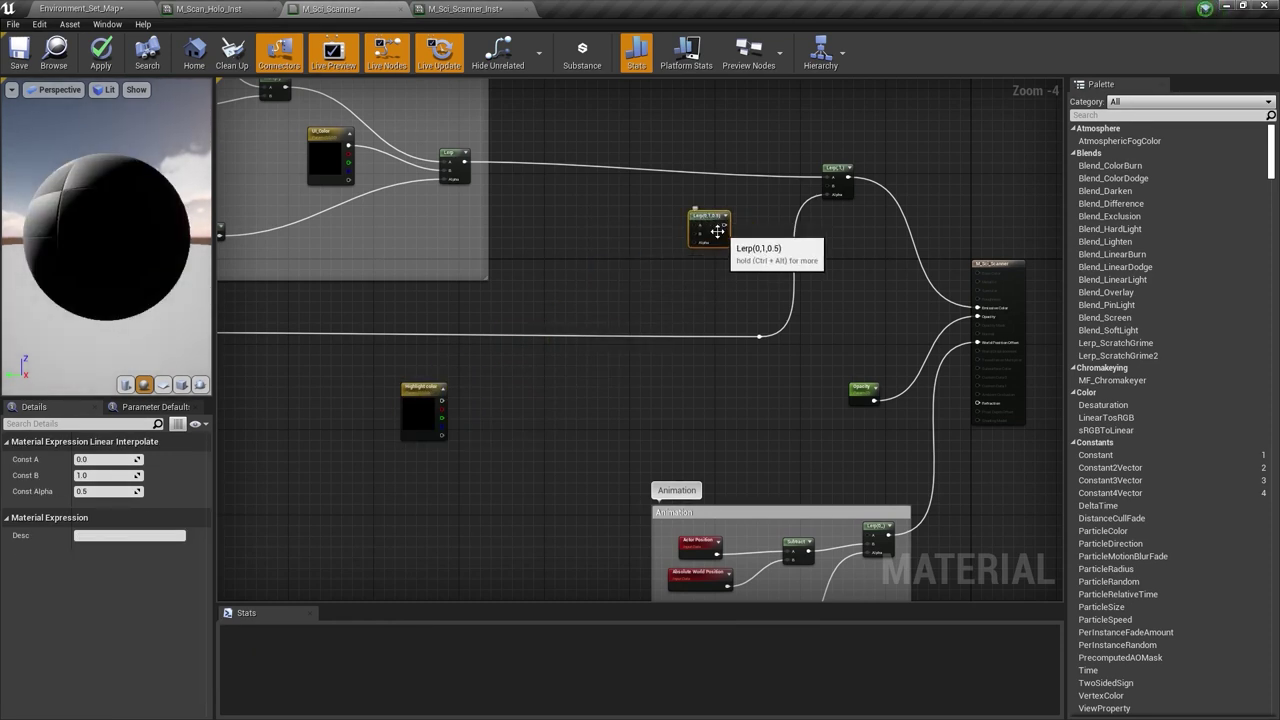
{"action": "left_click_drag", "start_coordinate": [720, 225], "coordinate": [556, 377]}
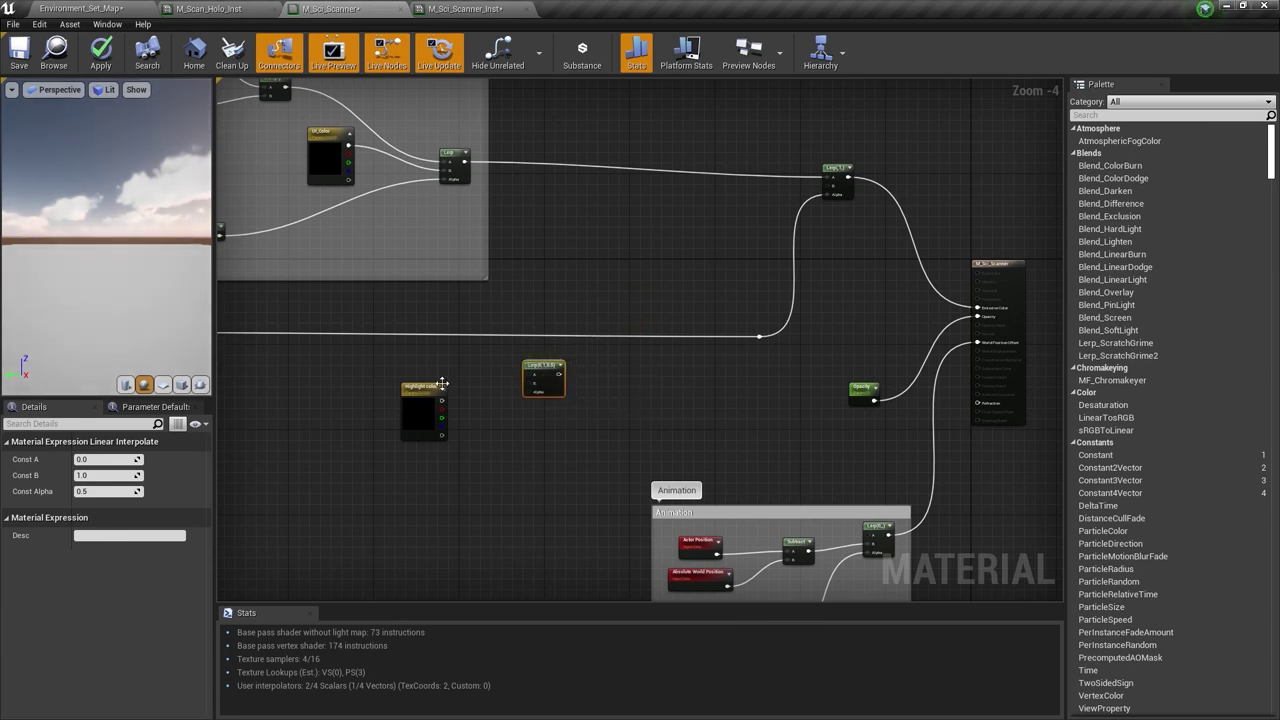
{"action": "left_click_drag", "start_coordinate": [440, 388], "coordinate": [403, 426]}
{"action": "left_click_drag", "start_coordinate": [560, 374], "coordinate": [833, 190]}
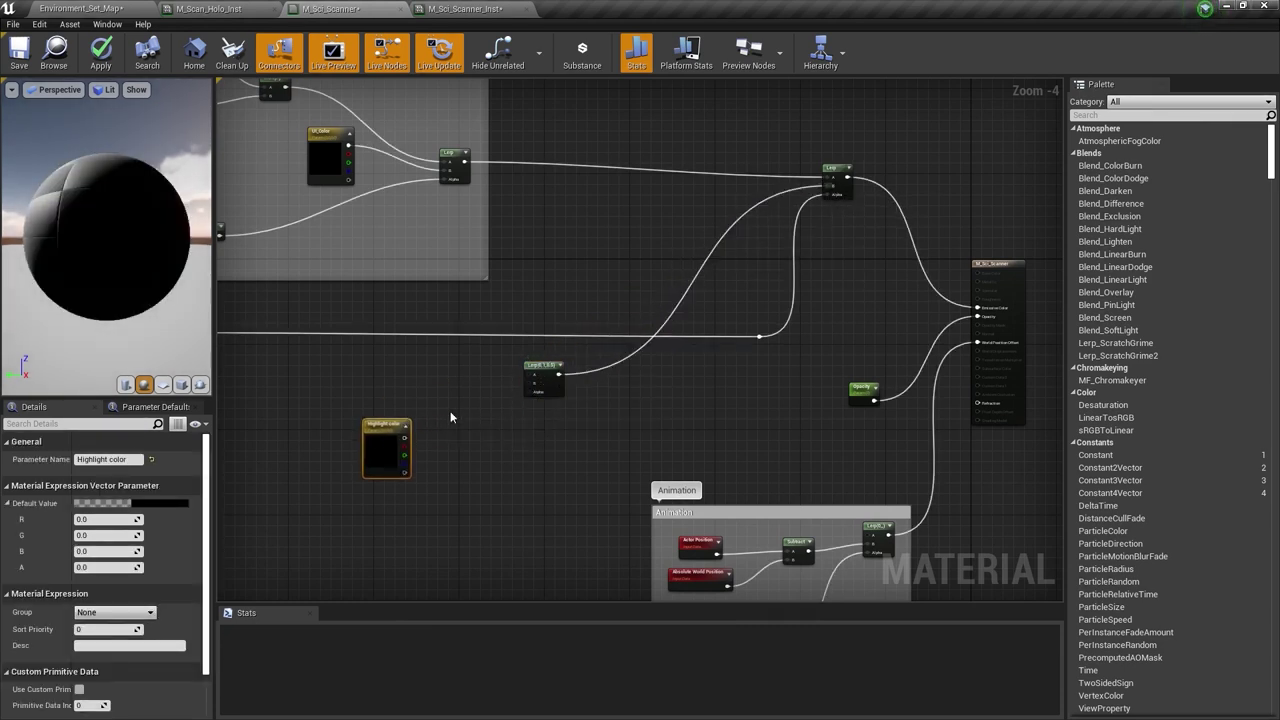
{"action": "left_click_drag", "start_coordinate": [395, 430], "coordinate": [433, 468]}
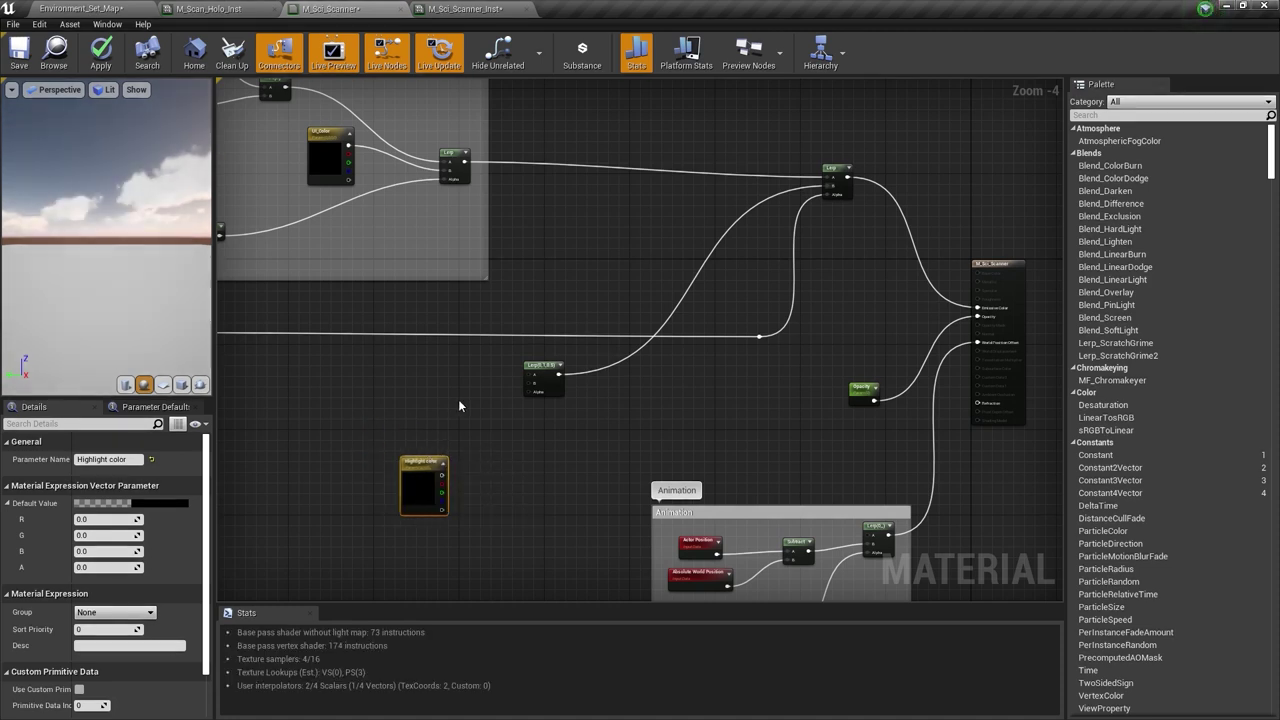
- Add two more Lerp nodes before the new Lerp and chain all three through their A inputs in a straight row
{"action": "left_click", "coordinate": [460, 392]}
{"action": "scroll", "coordinate": [488, 392], "scroll_direction": "up", "scroll_amount": 2}
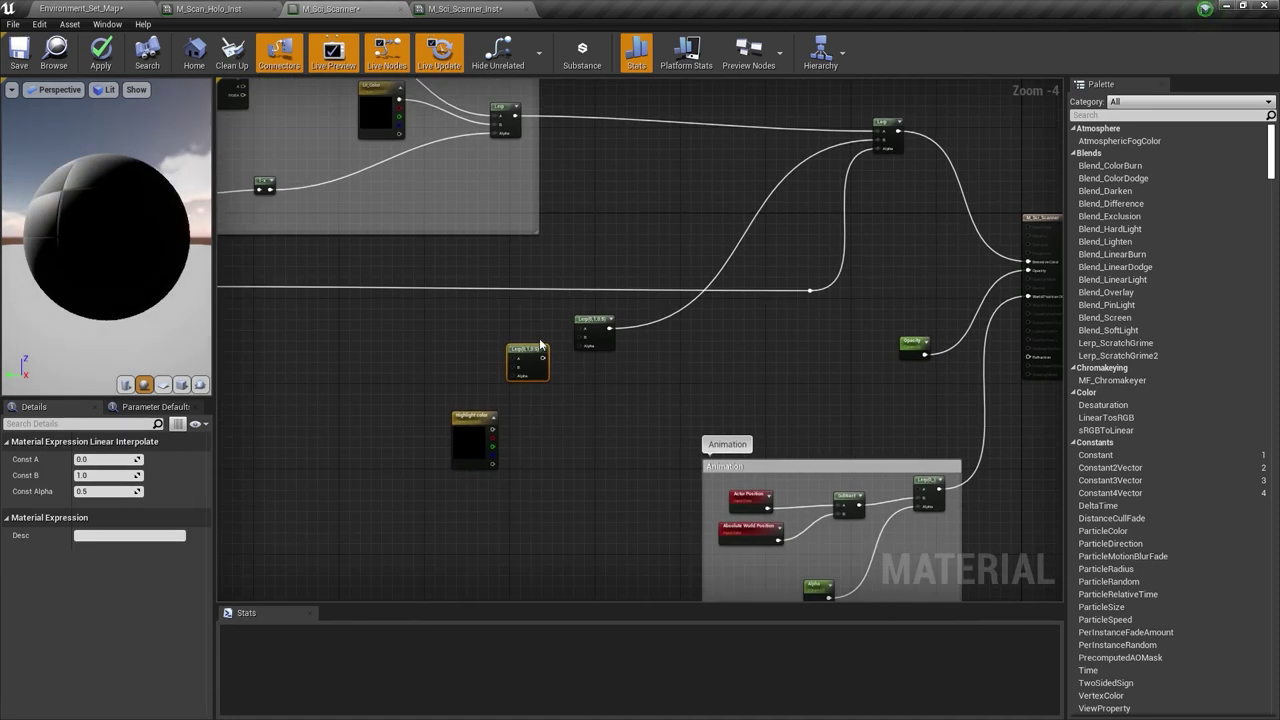
{"action": "left_click_drag", "start_coordinate": [524, 357], "coordinate": [523, 313]}
{"action": "left_click", "coordinate": [391, 320]}
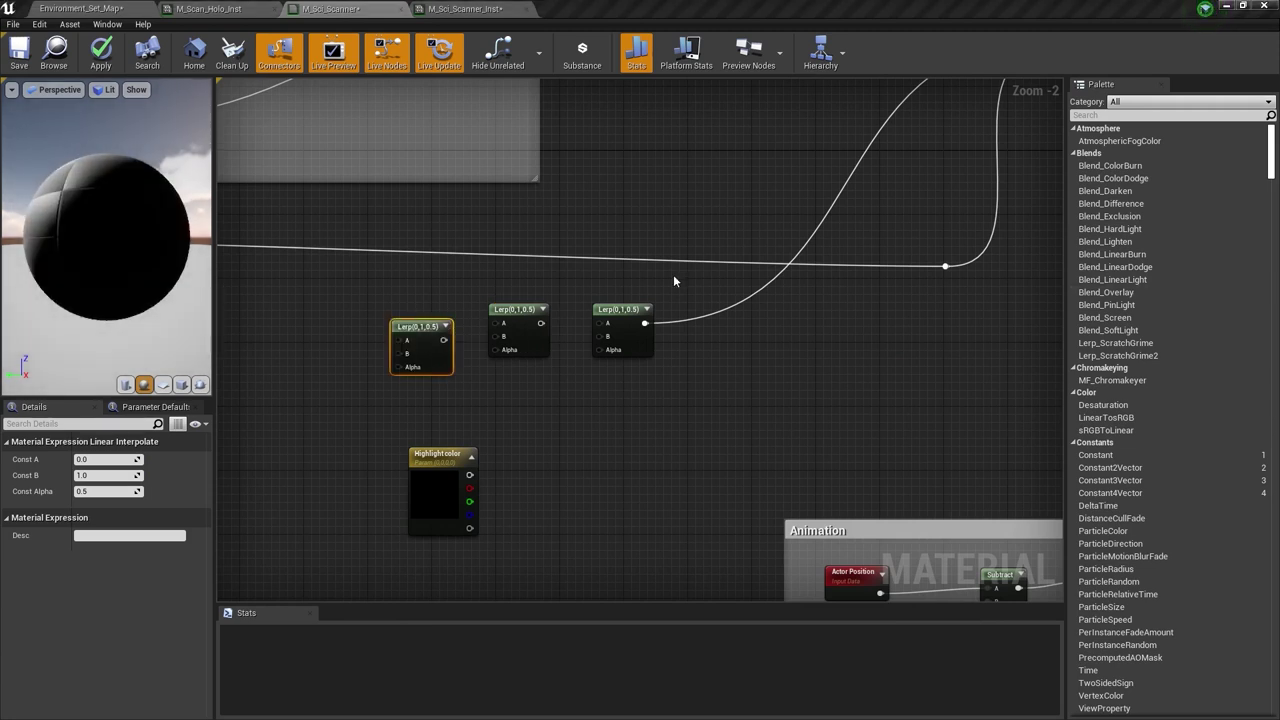
{"action": "right_click", "coordinate": [392, 315]}
{"action": "left_click", "coordinate": [414, 317]}
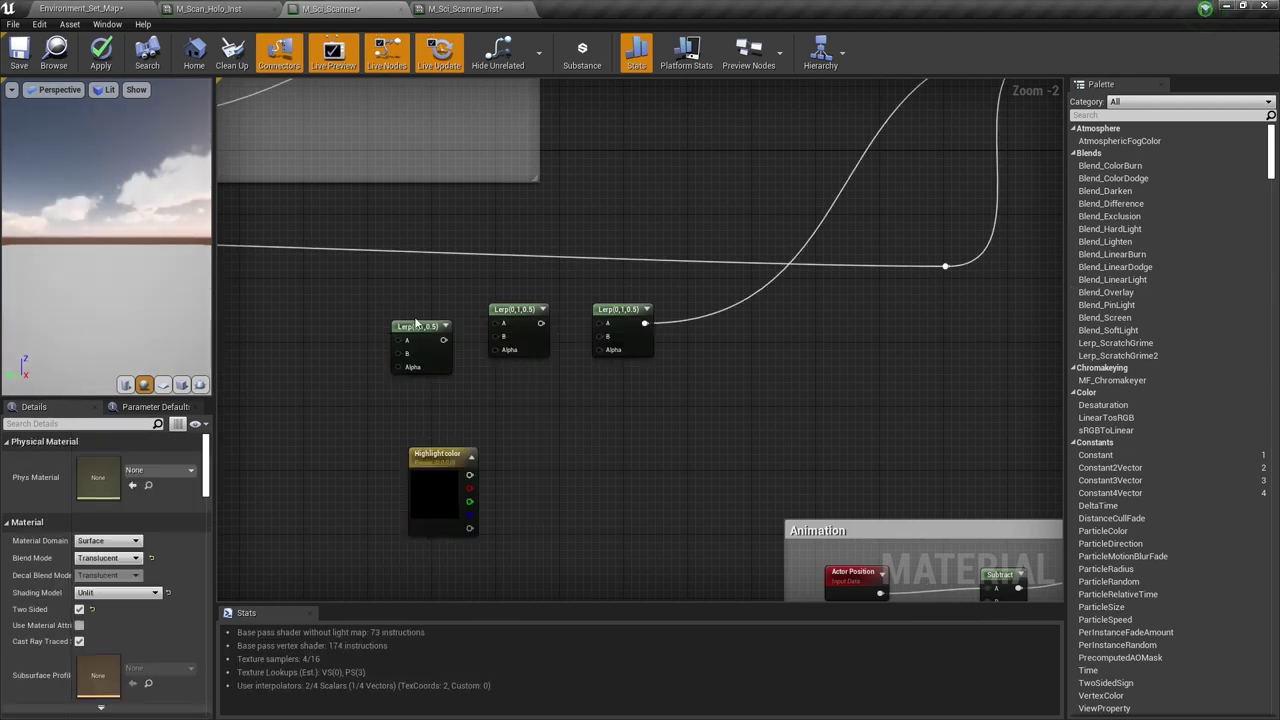
{"action": "left_click_drag", "start_coordinate": [415, 321], "coordinate": [383, 328]}
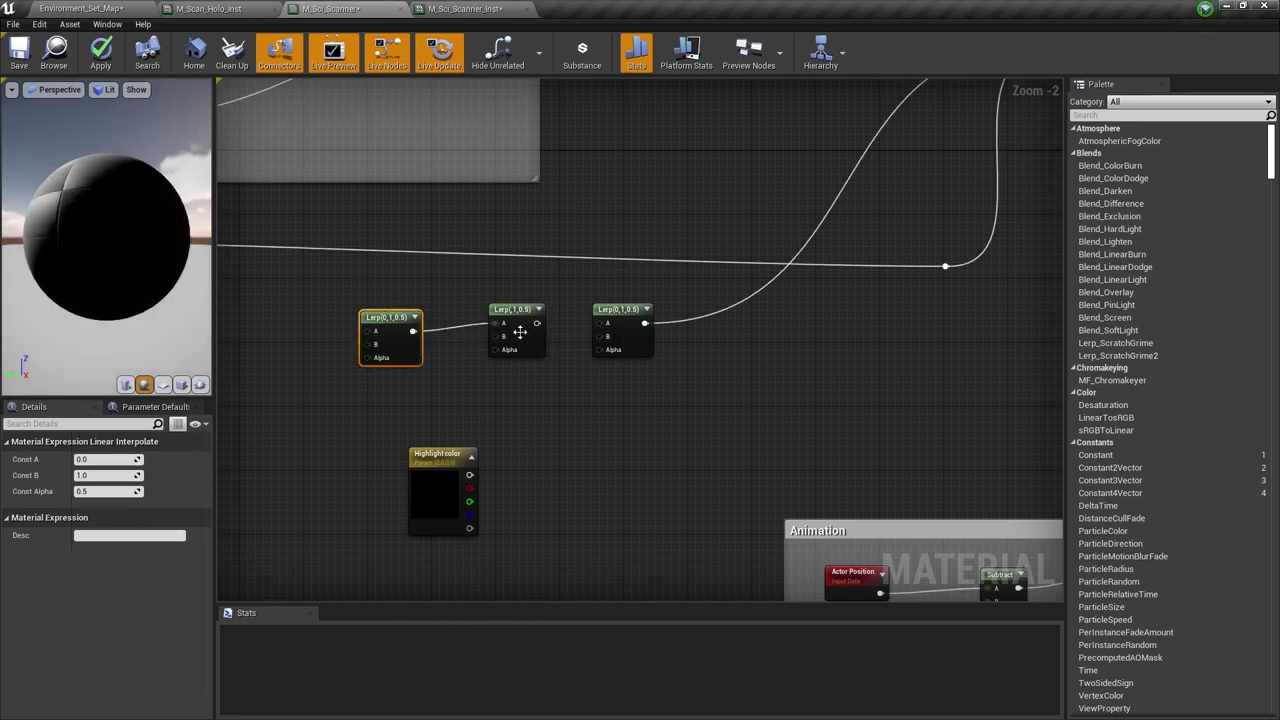
{"action": "left_click_drag", "start_coordinate": [537, 323], "coordinate": [593, 325]}
{"action": "left_click_drag", "start_coordinate": [394, 316], "coordinate": [387, 308]}
- Move the Custom stencil mask comment group to just below the Highlight color node and the row of Lerps
{"action": "right_click_drag", "start_coordinate": [566, 367], "coordinate": [603, 271]}
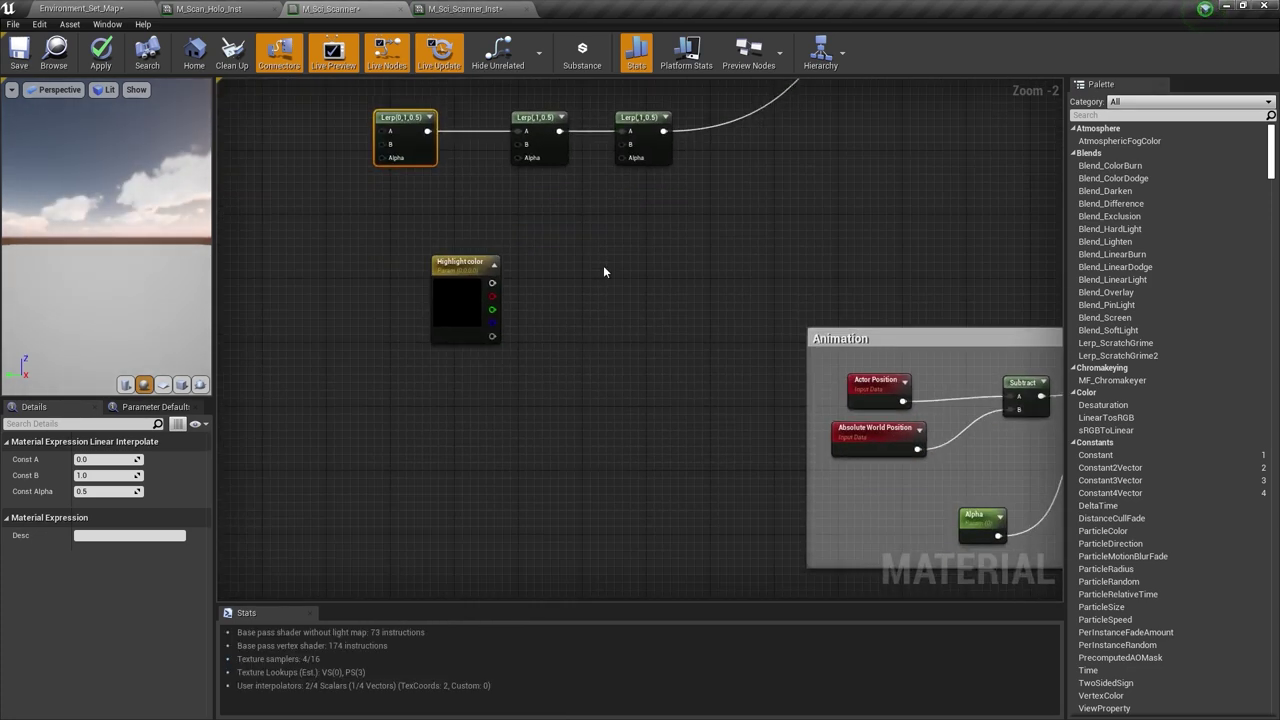
{"action": "scroll", "coordinate": [594, 257], "scroll_direction": "down", "scroll_amount": 5}
{"action": "left_click_drag", "start_coordinate": [461, 363], "coordinate": [614, 252]}
{"action": "scroll", "coordinate": [614, 254], "scroll_direction": "up", "scroll_amount": 4}
{"action": "right_click_drag", "start_coordinate": [614, 254], "coordinate": [544, 345]}
{"action": "right_click_drag", "start_coordinate": [384, 511], "coordinate": [448, 452]}
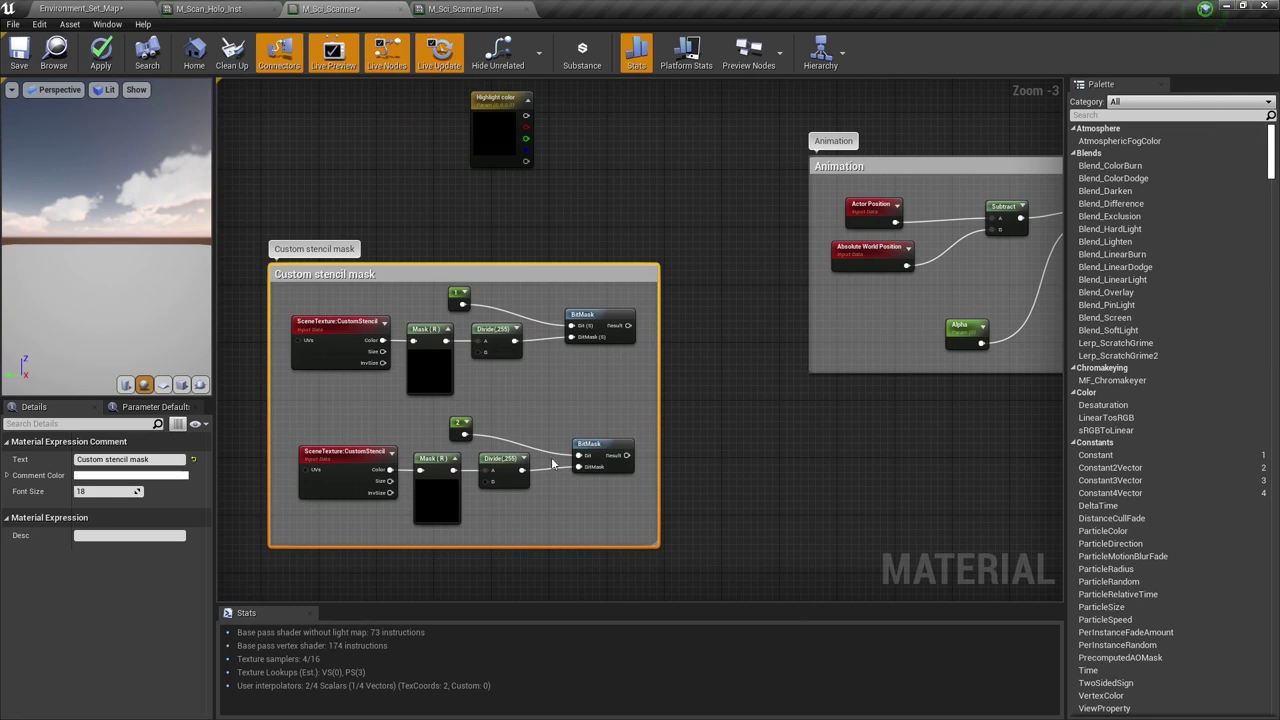
- Connect the bit 2 BitMask result to the last chained Lerp's Alpha and the bit 1 BitMask result to the middle Lerp's Alpha
{"action": "right_click_drag", "start_coordinate": [552, 463], "coordinate": [458, 527]}
{"action": "left_click_drag", "start_coordinate": [533, 519], "coordinate": [549, 145]}
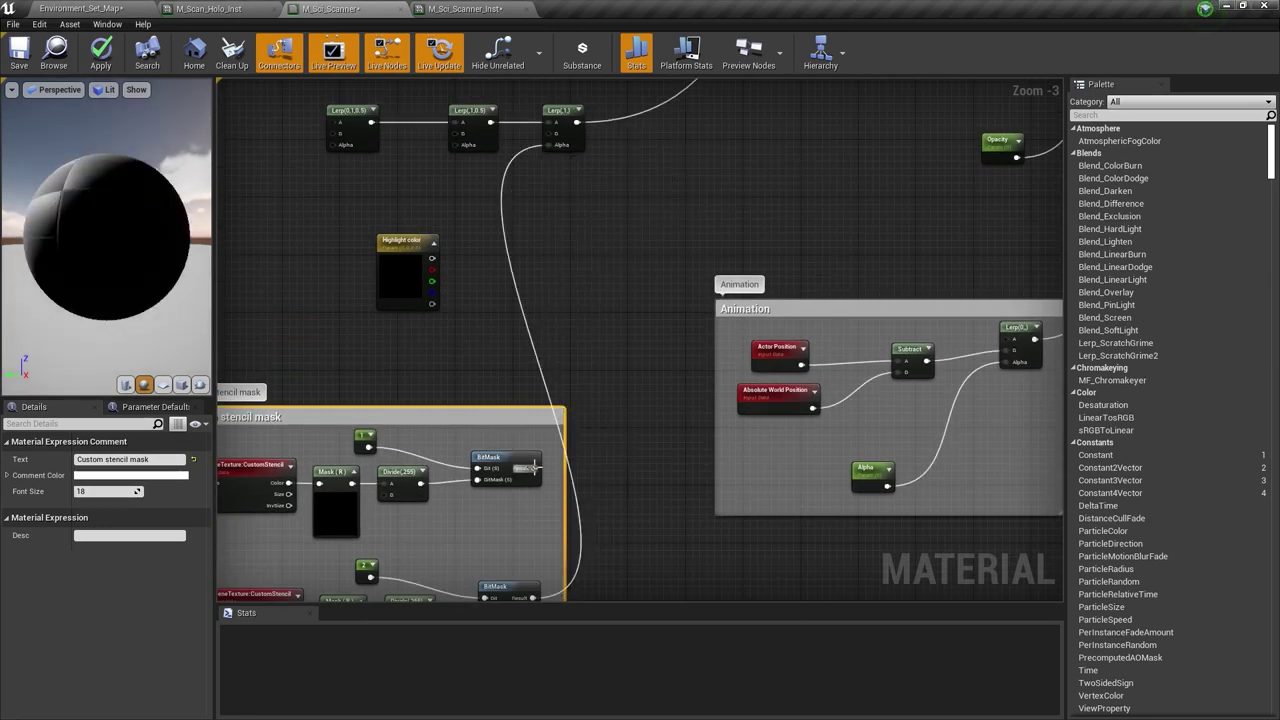
{"action": "left_click_drag", "start_coordinate": [535, 468], "coordinate": [462, 156]}
- Connect the Clamp output of the edge-detection group to the first chained Lerp's Alpha
{"action": "scroll", "coordinate": [458, 158], "scroll_direction": "down", "scroll_amount": 2}
{"action": "right_click_drag", "start_coordinate": [458, 158], "coordinate": [805, 218]}
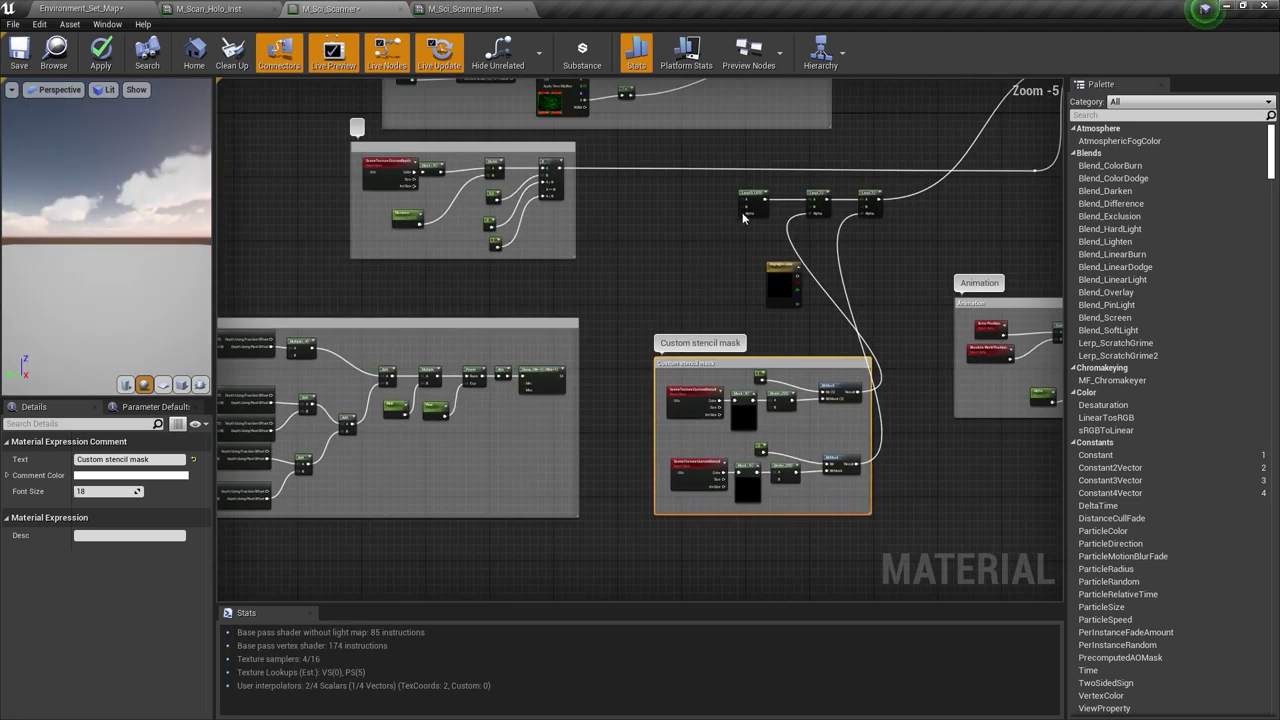
{"action": "scroll", "coordinate": [742, 212], "scroll_direction": "up", "scroll_amount": 2}
{"action": "right_click_drag", "start_coordinate": [662, 288], "coordinate": [710, 216]}
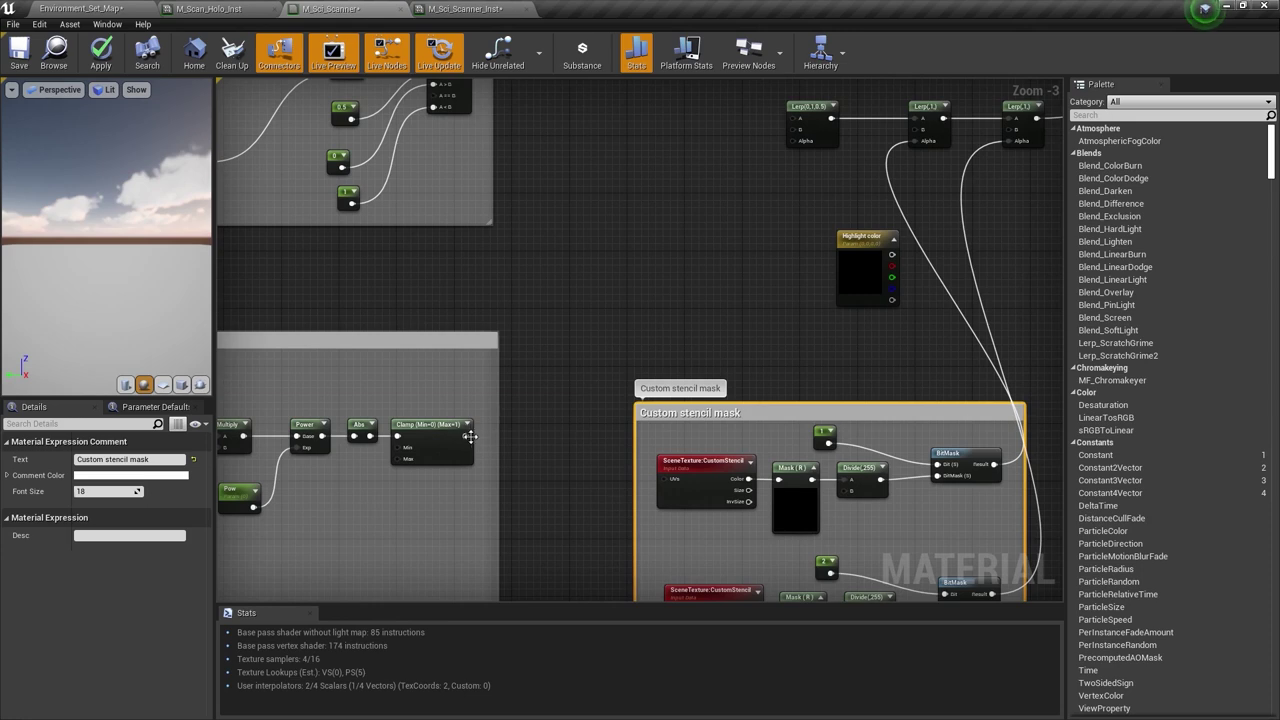
{"action": "left_click_drag", "start_coordinate": [467, 436], "coordinate": [803, 141]}
{"action": "right_click_drag", "start_coordinate": [554, 317], "coordinate": [658, 355]}
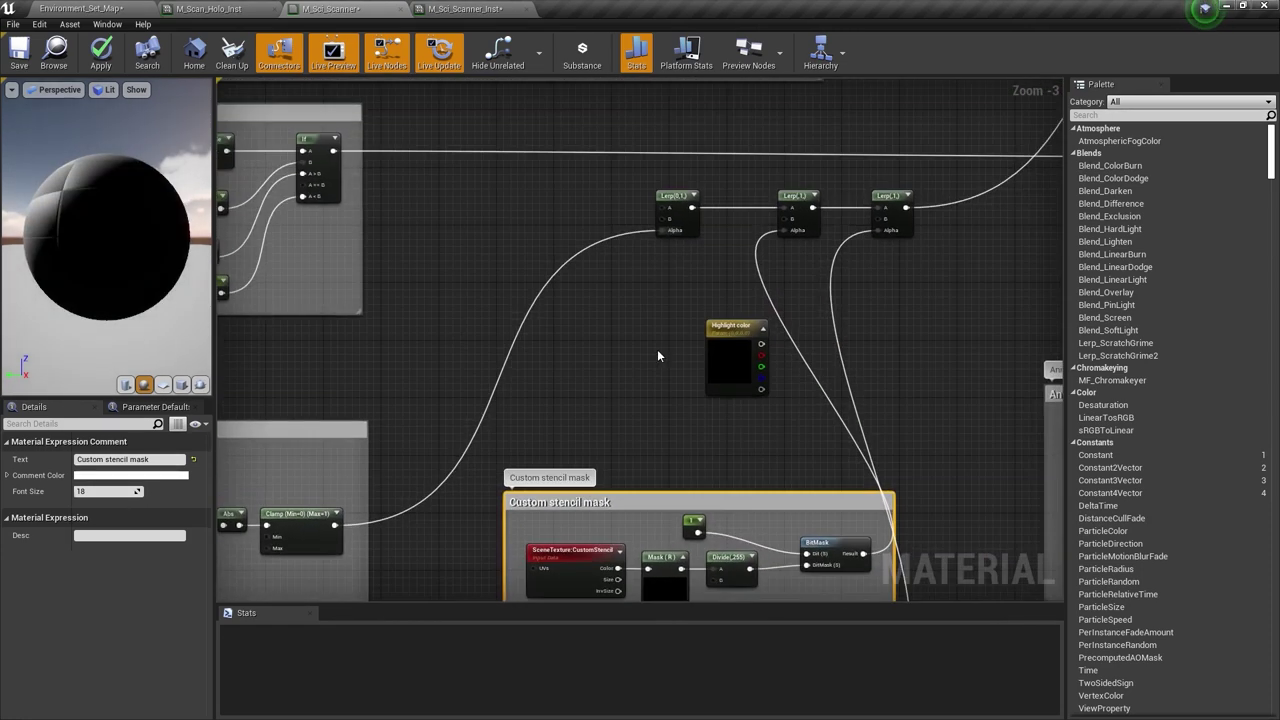
- Create a vector parameter named "Outline Color" and connect it to the first chained Lerp's B input
{"action": "right_click_drag", "start_coordinate": [625, 260], "coordinate": [615, 337]}
{"action": "scroll", "coordinate": [498, 286], "scroll_direction": "up", "scroll_amount": 1}
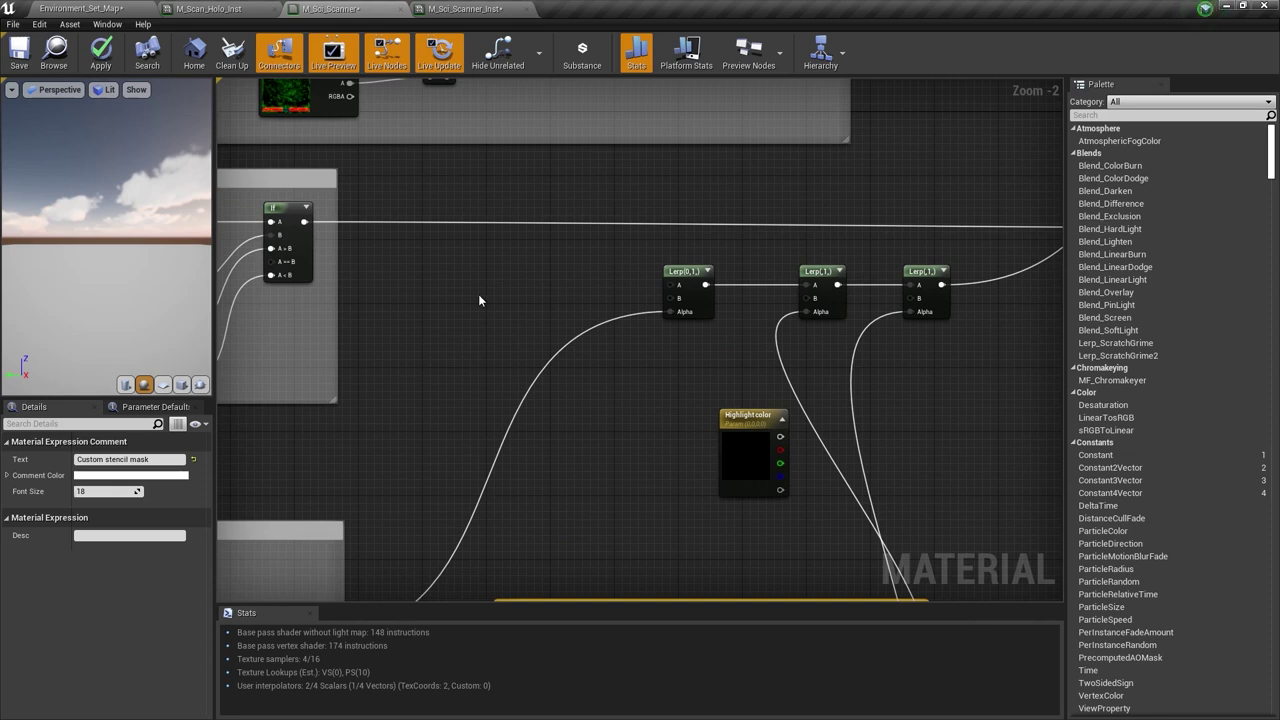
{"action": "left_click", "coordinate": [468, 297]}
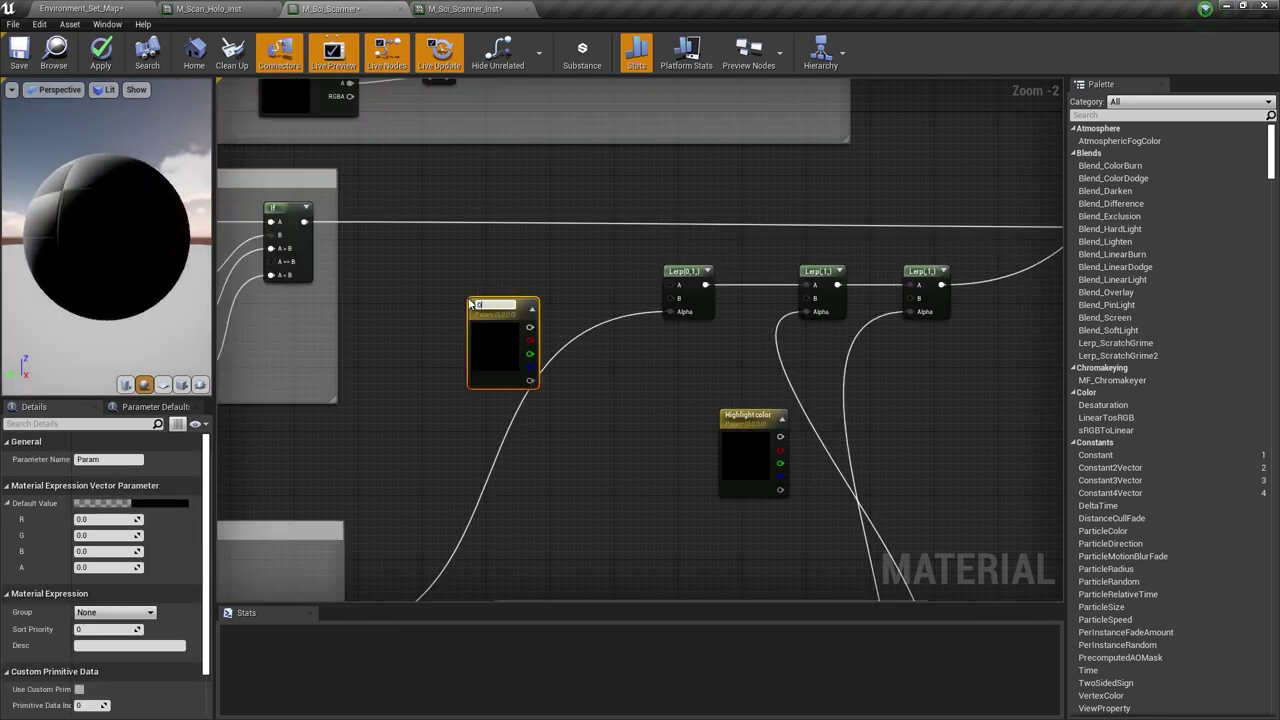
{"action": "type", "text": "Outlines"}
{"action": "key", "text": "Return"}
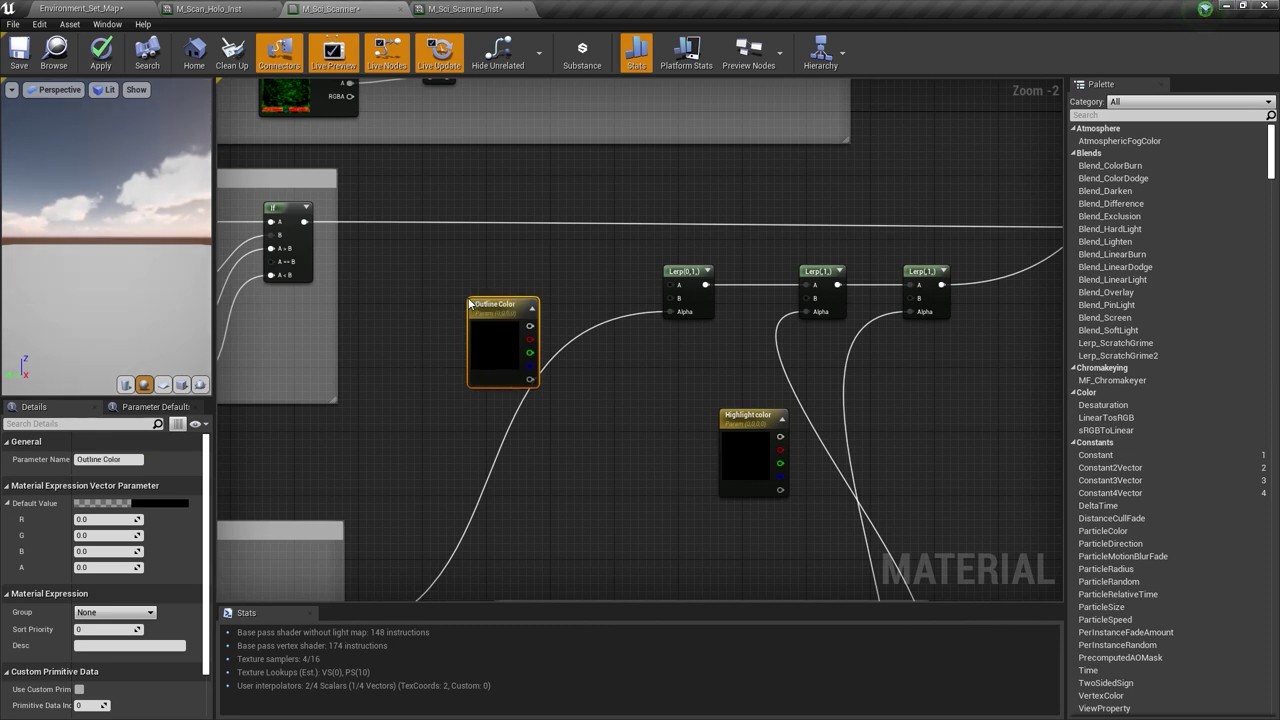
{"action": "left_click_drag", "start_coordinate": [530, 325], "coordinate": [502, 318]}
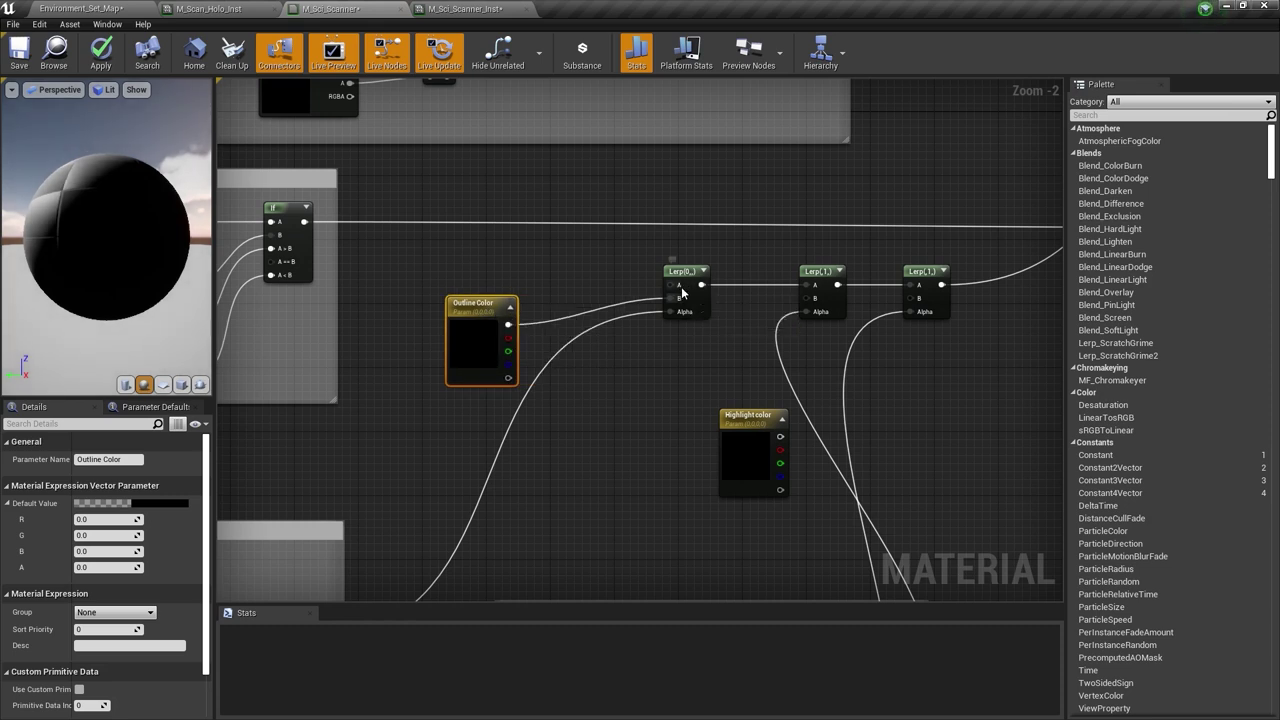
- Add a SceneColor node, connect it to the first chained Lerp's A input, and place it above Outline Color
{"action": "right_click", "coordinate": [473, 256]}
{"action": "type", "text": "sc"}
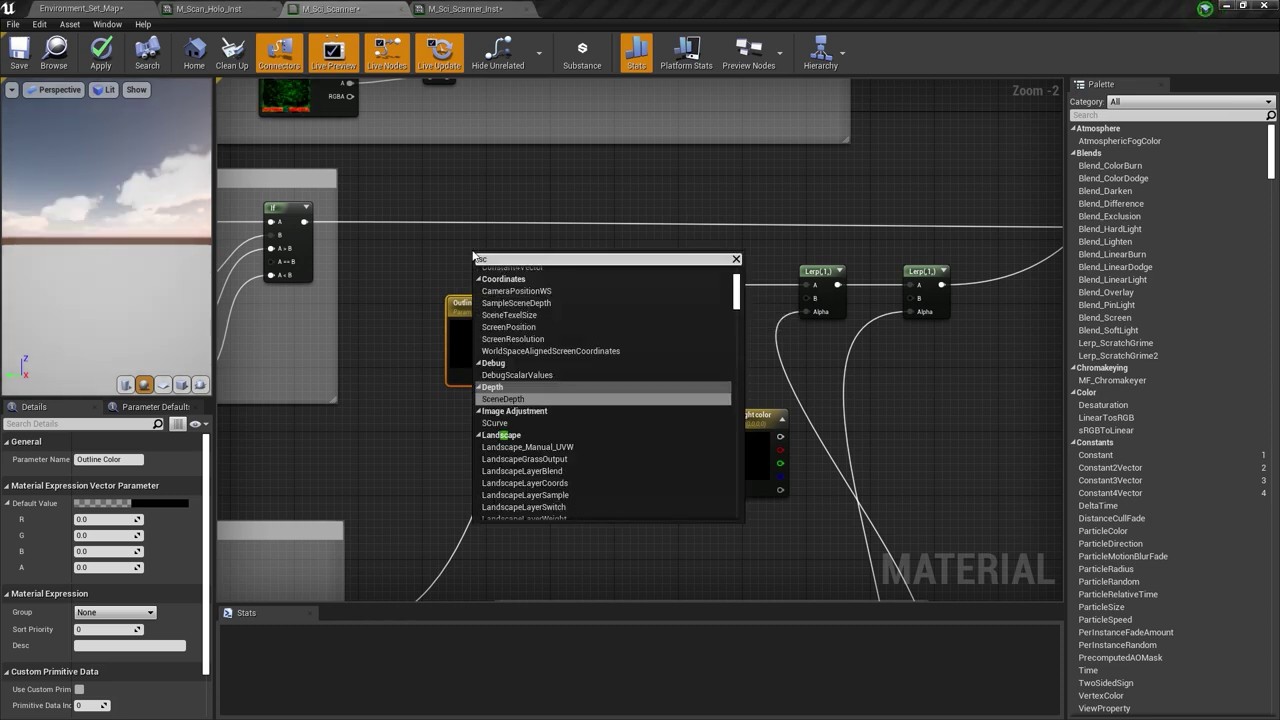
{"action": "type", "text": "ene"}
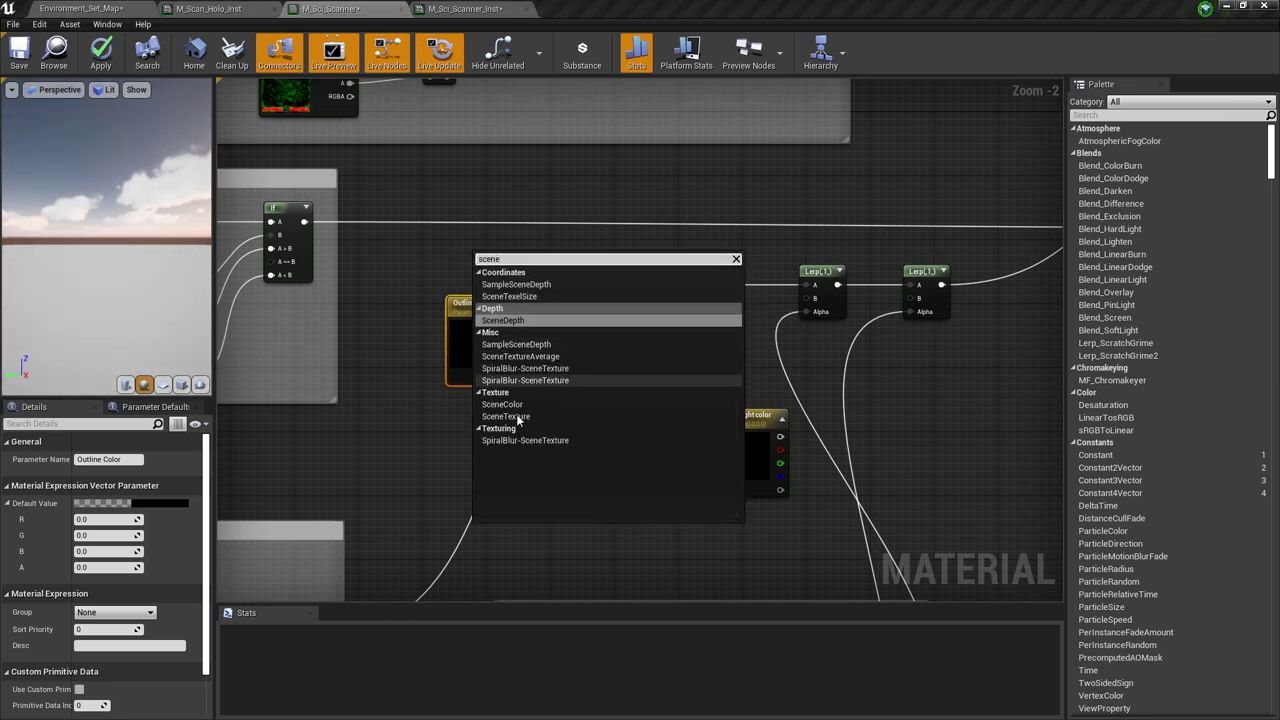
{"action": "left_click", "coordinate": [512, 404]}
{"action": "left_click_drag", "start_coordinate": [521, 278], "coordinate": [676, 288]}
{"action": "left_click_drag", "start_coordinate": [491, 253], "coordinate": [466, 260]}
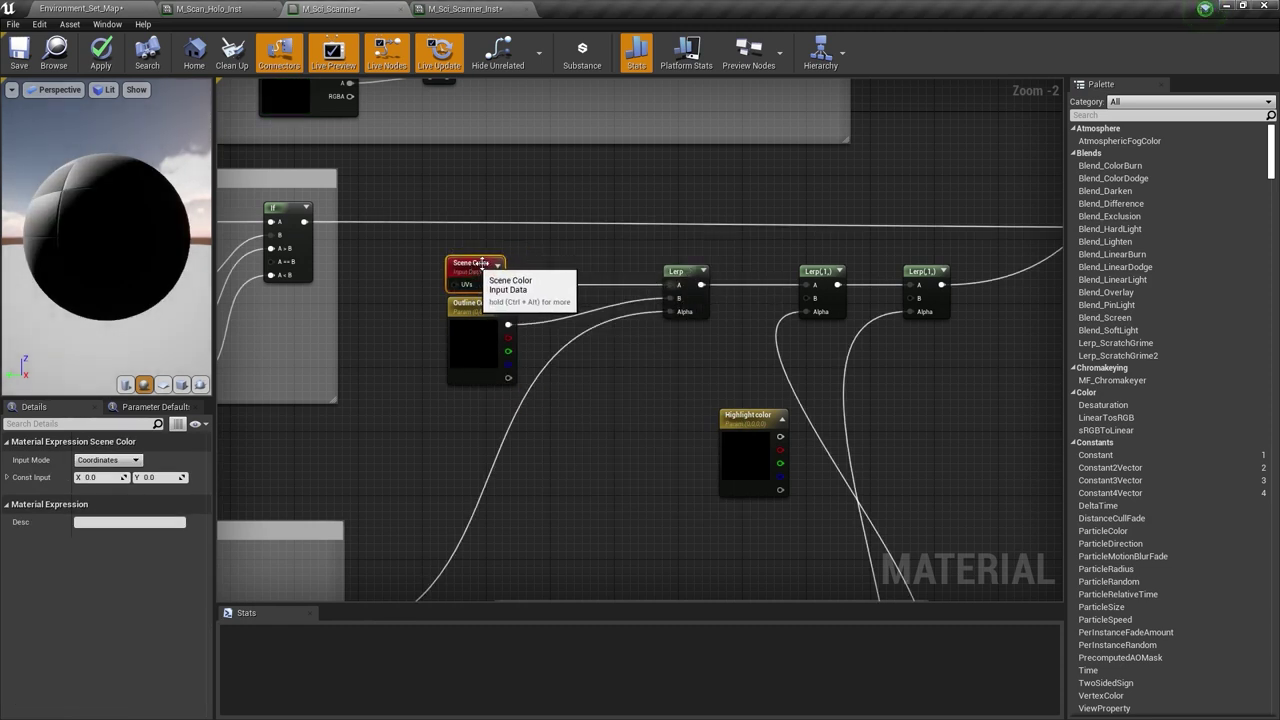
- Add another Lerp node below the chain and connect its output to the middle Lerp's B input
{"action": "right_click_drag", "start_coordinate": [664, 287], "coordinate": [640, 239]}
{"action": "right_click_drag", "start_coordinate": [618, 311], "coordinate": [607, 304]}
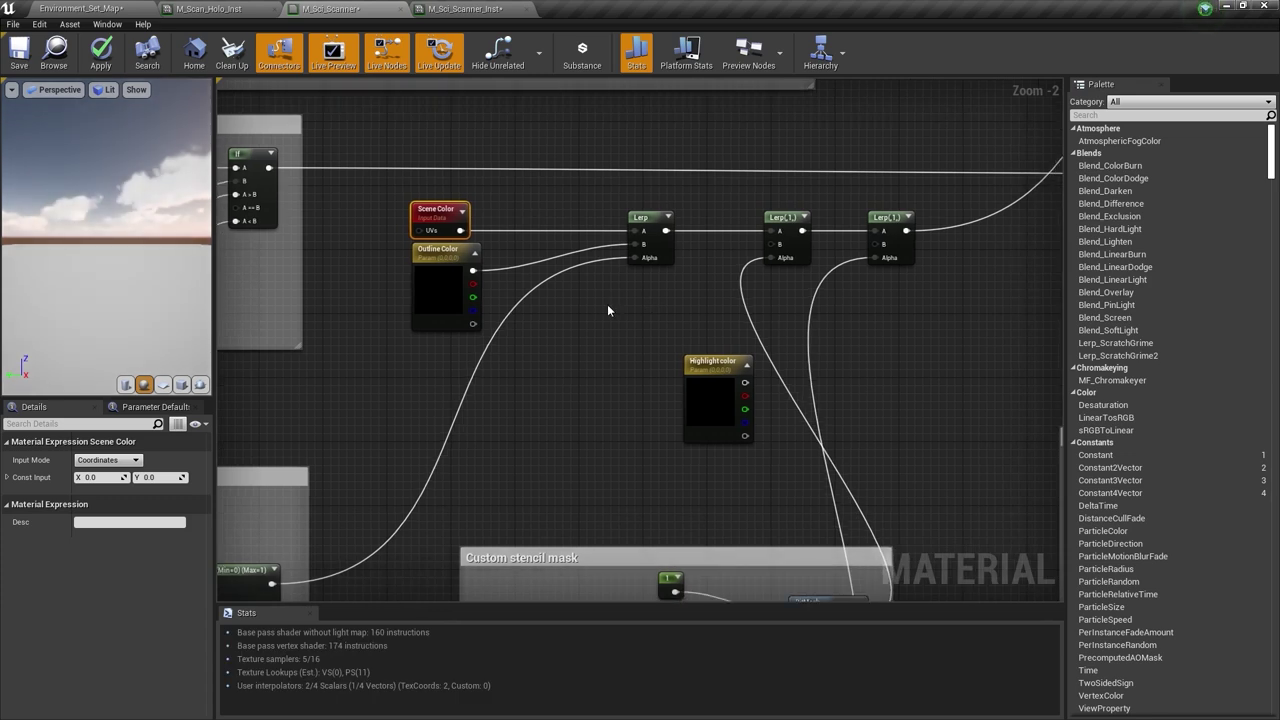
{"action": "key", "text": "l"}
{"action": "left_click", "coordinate": [607, 304]}
{"action": "left_click_drag", "start_coordinate": [640, 312], "coordinate": [772, 244]}
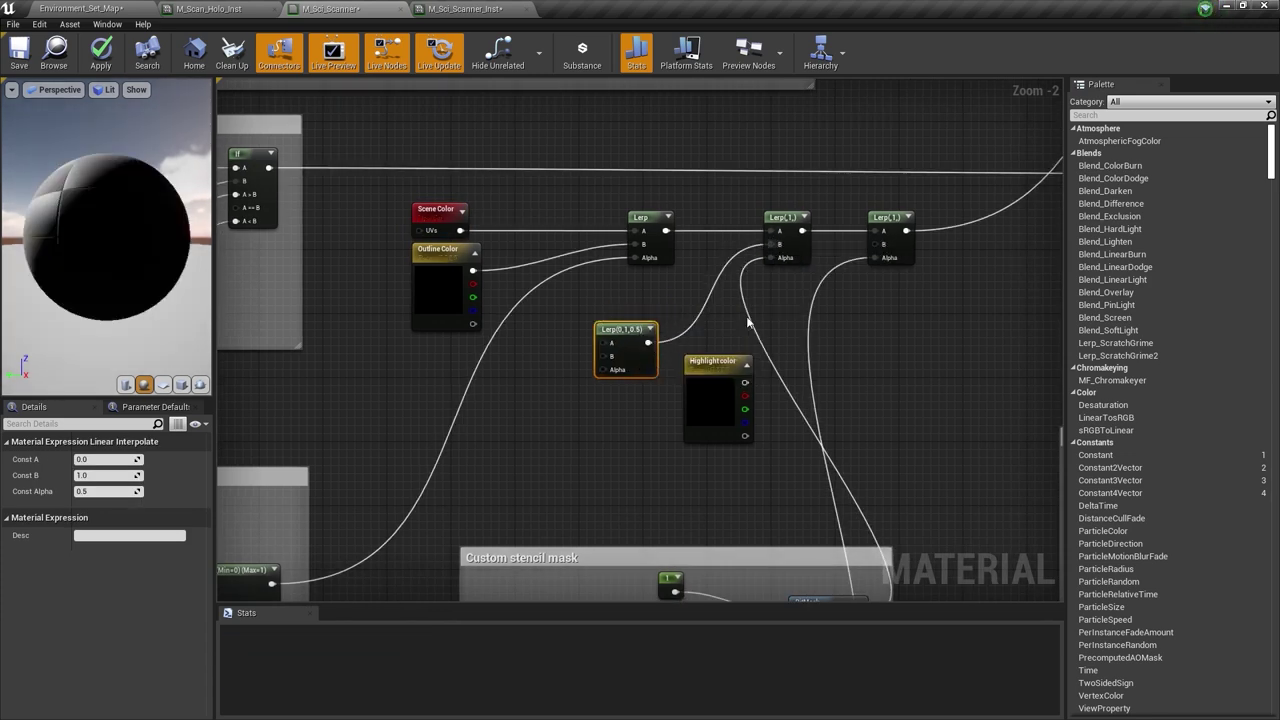
- Move the Highlight color node below Outline Color and shift the Custom stencil mask group down to make room
{"action": "right_click_drag", "start_coordinate": [716, 355], "coordinate": [725, 306]}
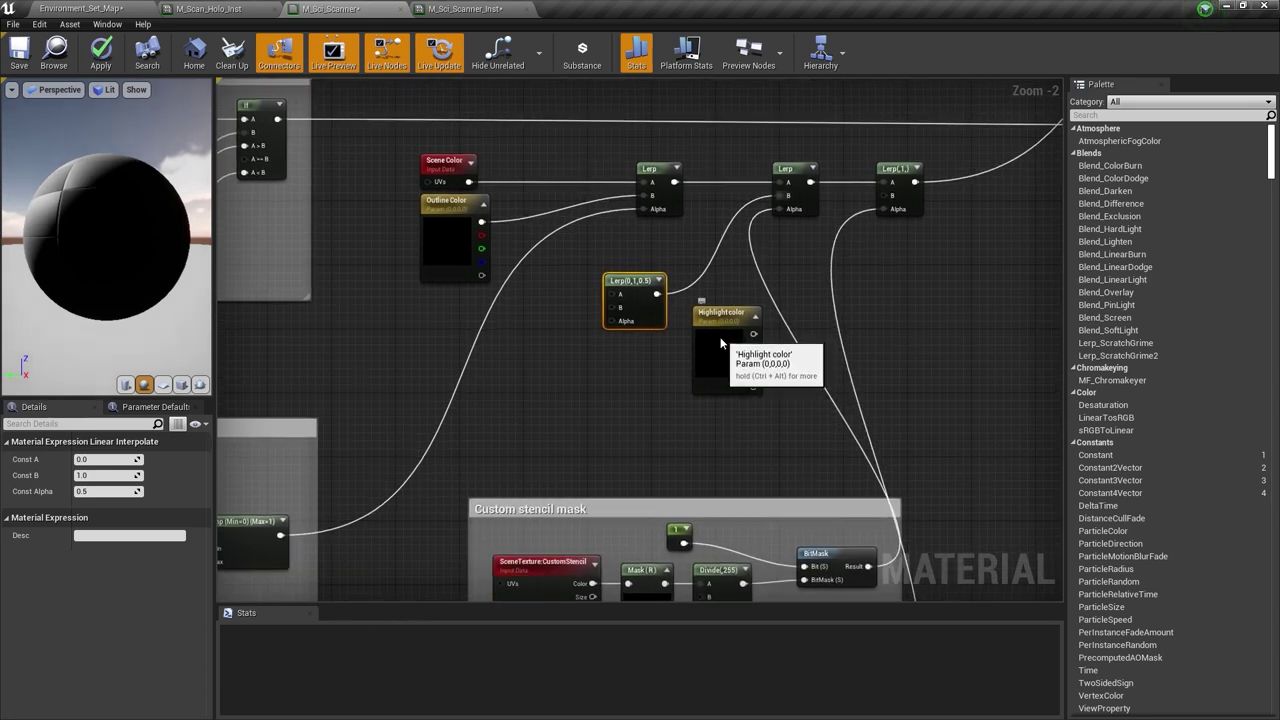
{"action": "left_click_drag", "start_coordinate": [726, 320], "coordinate": [547, 370]}
{"action": "right_click_drag", "start_coordinate": [547, 370], "coordinate": [568, 302]}
{"action": "scroll", "coordinate": [634, 394], "scroll_direction": "down", "scroll_amount": 1}
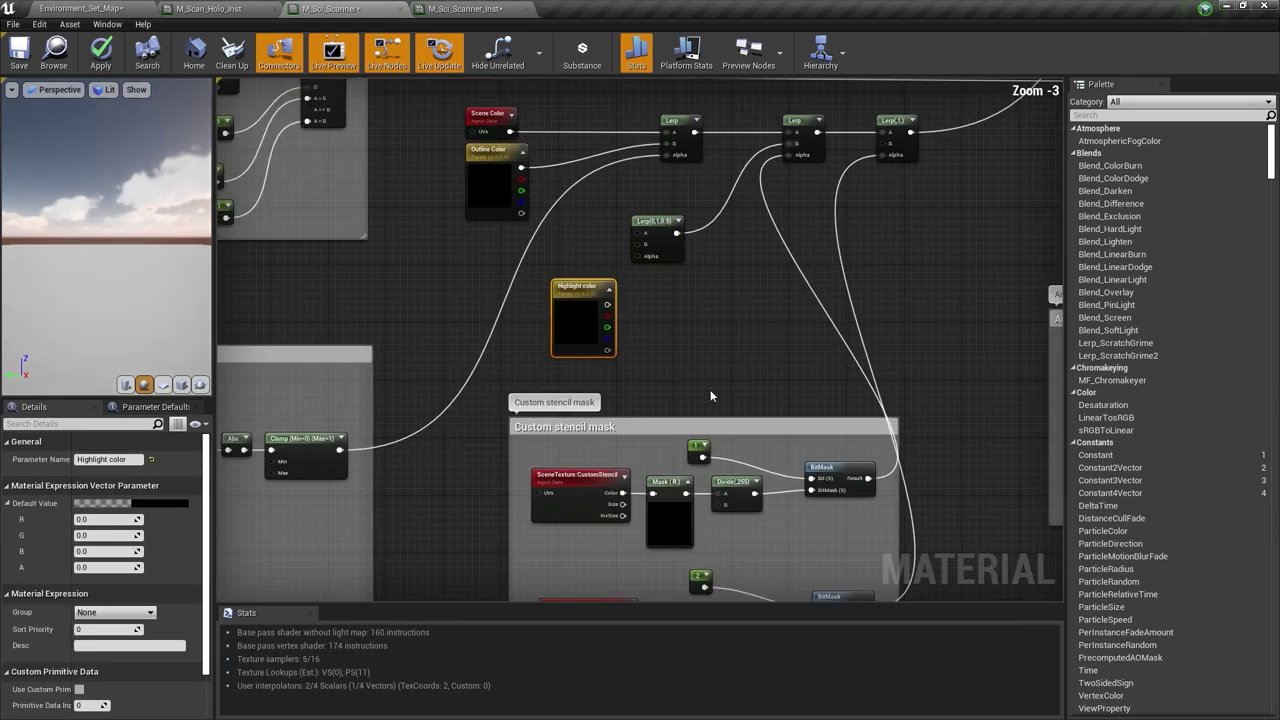
{"action": "right_click_drag", "start_coordinate": [748, 417], "coordinate": [750, 373]}
{"action": "left_click_drag", "start_coordinate": [757, 356], "coordinate": [764, 471]}
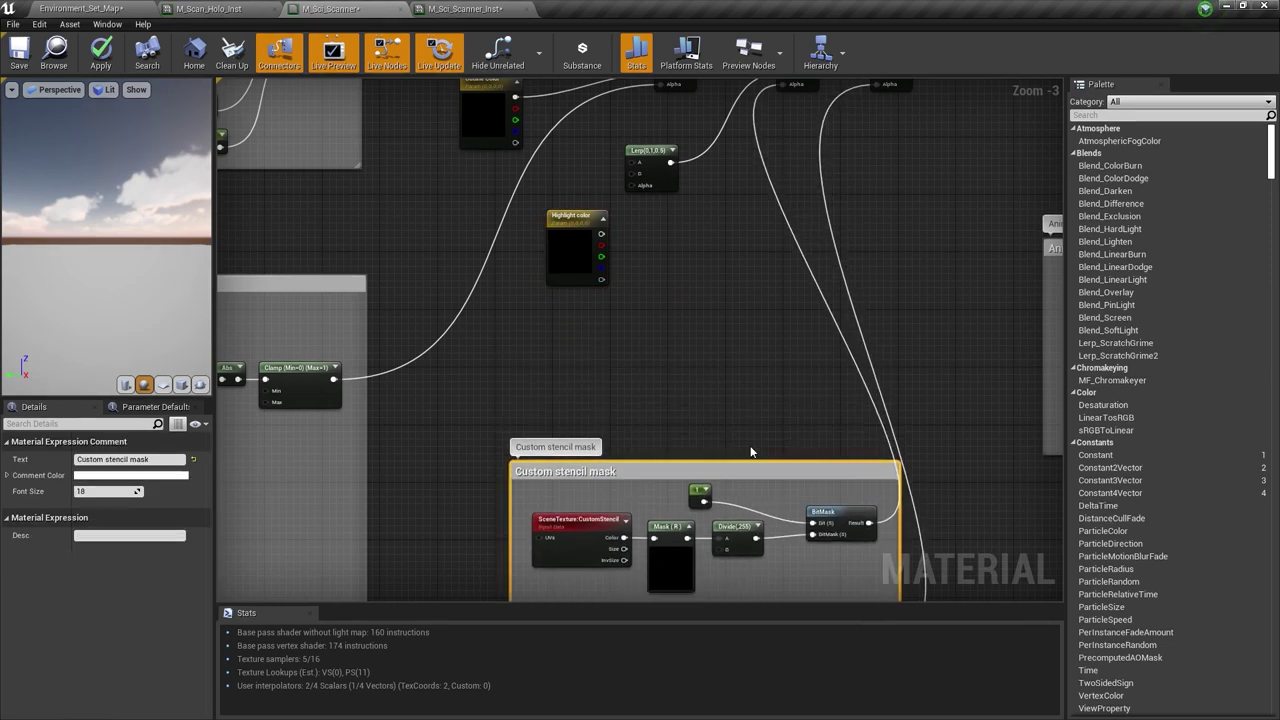
{"action": "right_click_drag", "start_coordinate": [702, 349], "coordinate": [717, 420]}
{"action": "left_click_drag", "start_coordinate": [603, 301], "coordinate": [495, 265]}
{"action": "scroll", "coordinate": [550, 294], "scroll_direction": "up", "scroll_amount": 2}
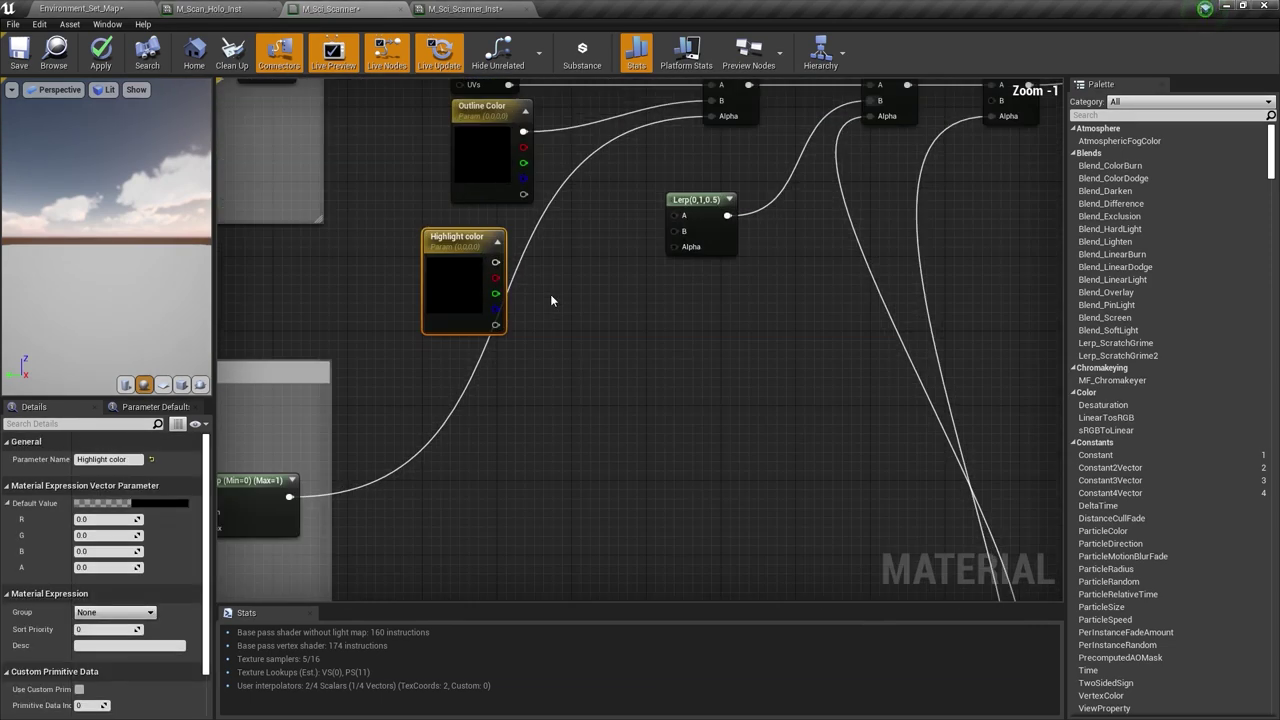
- Add a Fresnel node and place it below the Highlight color node
{"action": "right_click_drag", "start_coordinate": [550, 294], "coordinate": [563, 266]}
{"action": "right_click", "coordinate": [531, 354]}
{"action": "type", "text": "fre"}
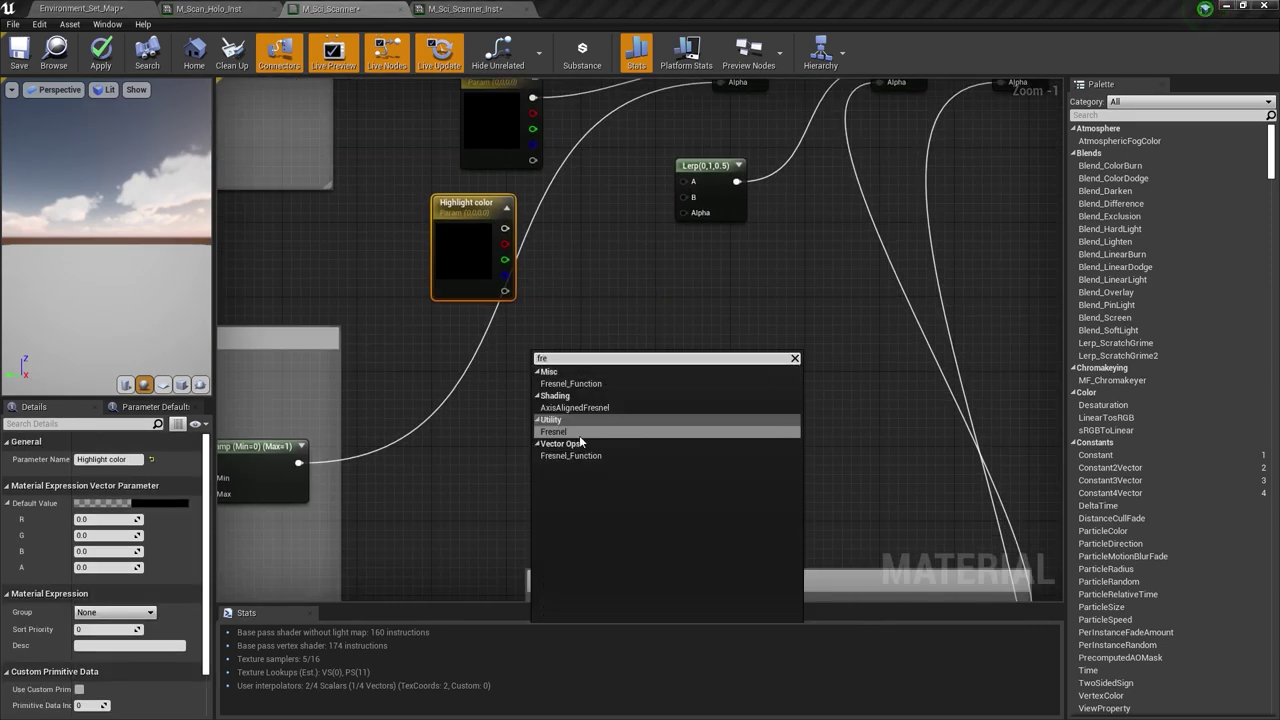
{"action": "left_click", "coordinate": [580, 434]}
{"action": "left_click_drag", "start_coordinate": [611, 365], "coordinate": [584, 340]}
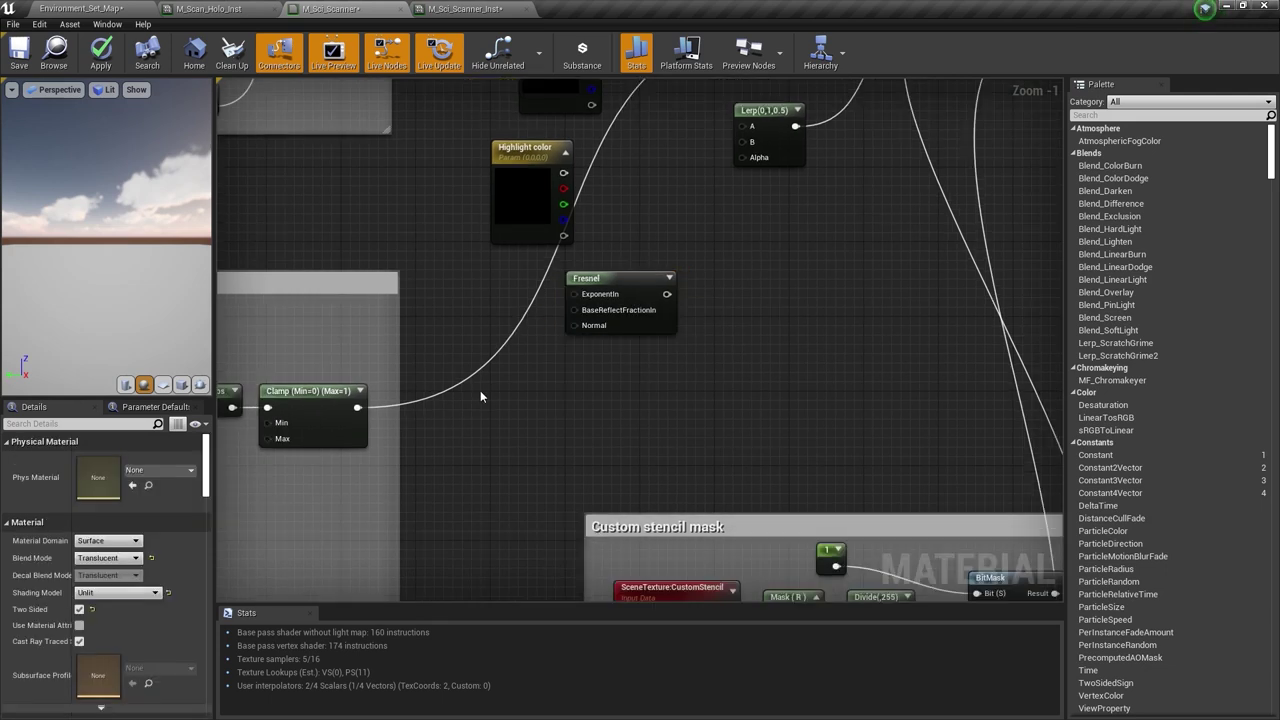
- Add a SceneTexture node below the Fresnel node and set its Scene Texture Id to WorldNormal
{"action": "right_click", "coordinate": [480, 397]}
{"action": "type", "text": "scene"}
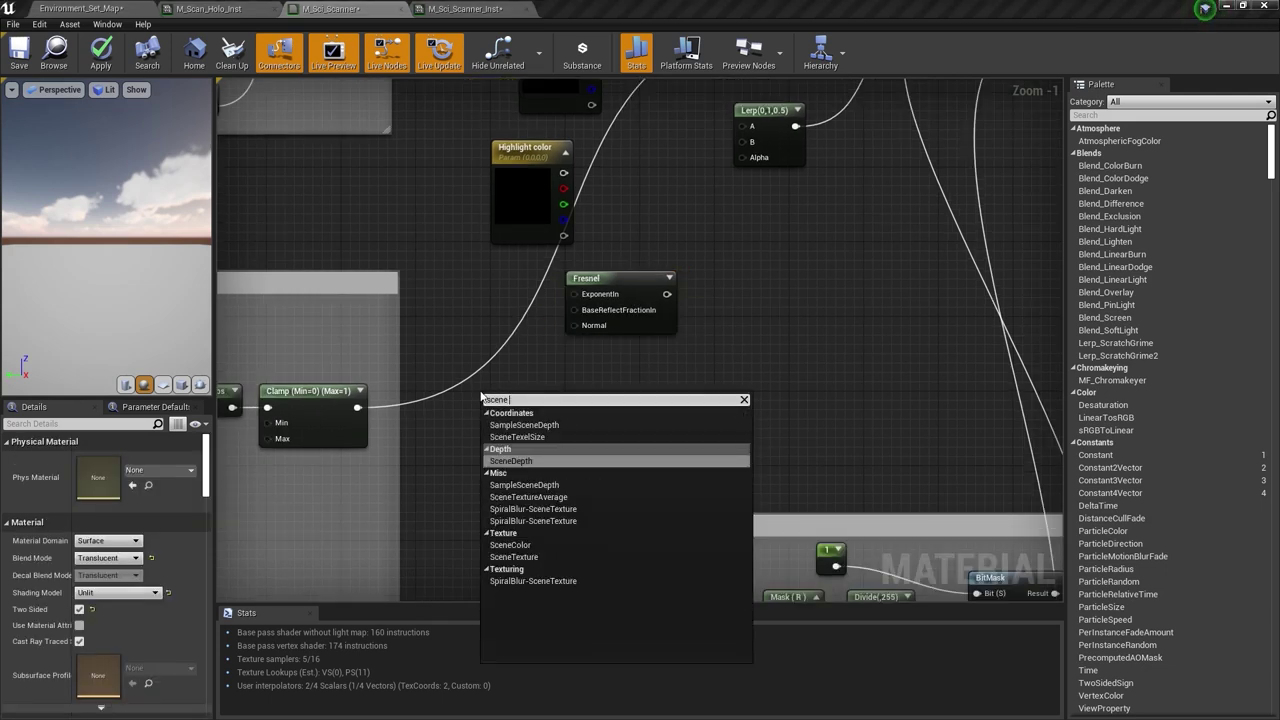
{"action": "type", "text": " tex"}
{"action": "key", "text": "Return"}
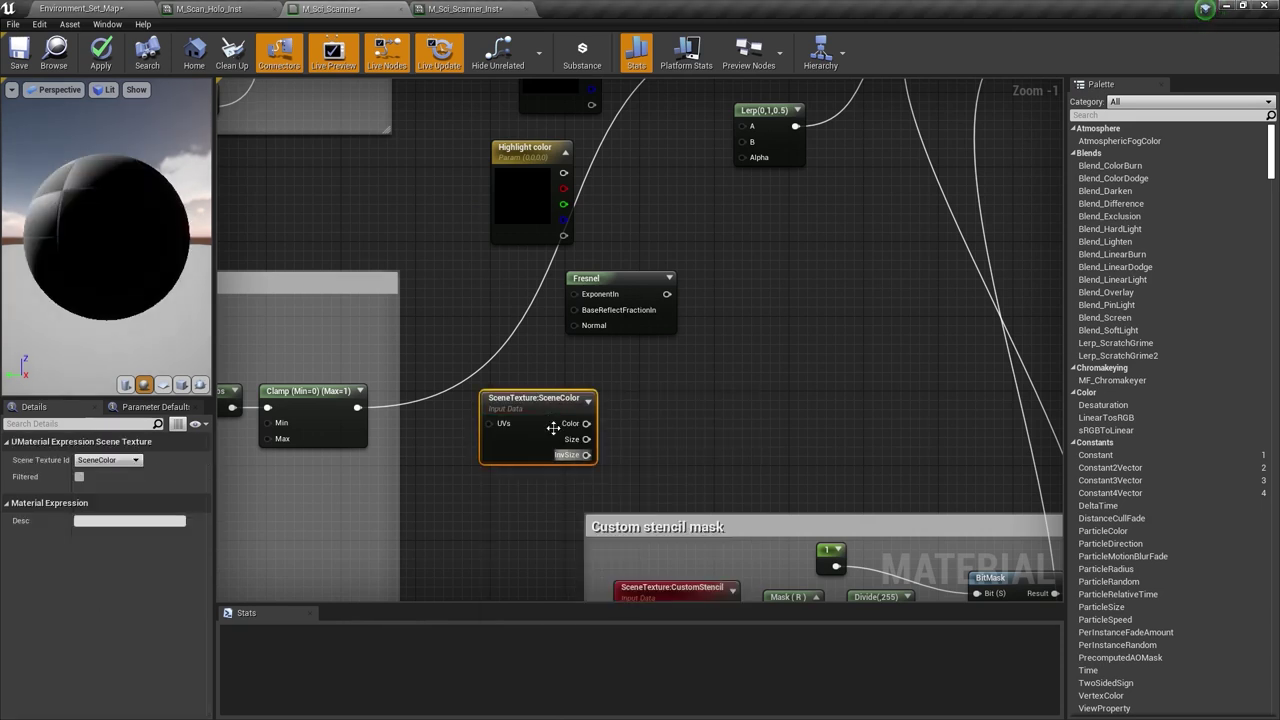
{"action": "left_click", "coordinate": [89, 460]}
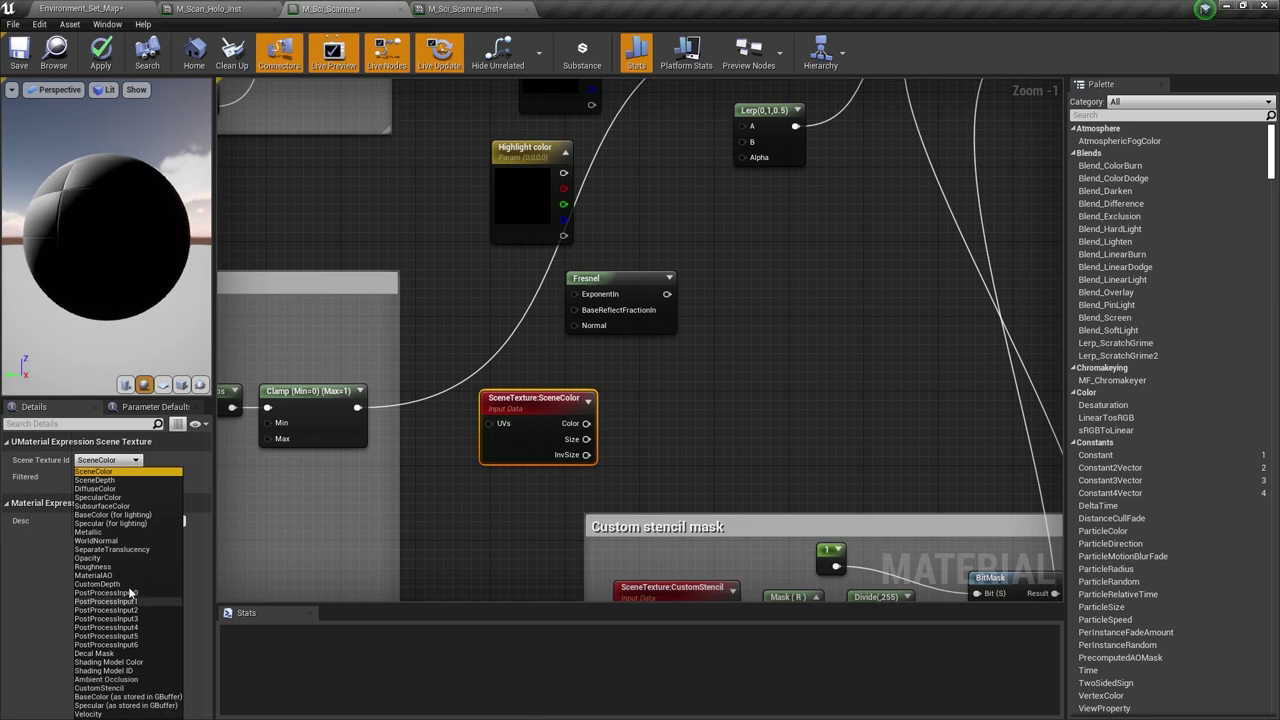
{"action": "left_click", "coordinate": [105, 541]}
{"action": "left_click_drag", "start_coordinate": [592, 423], "coordinate": [660, 408]}
{"action": "type", "text": "bitmask"}
{"action": "key", "text": "Return"}
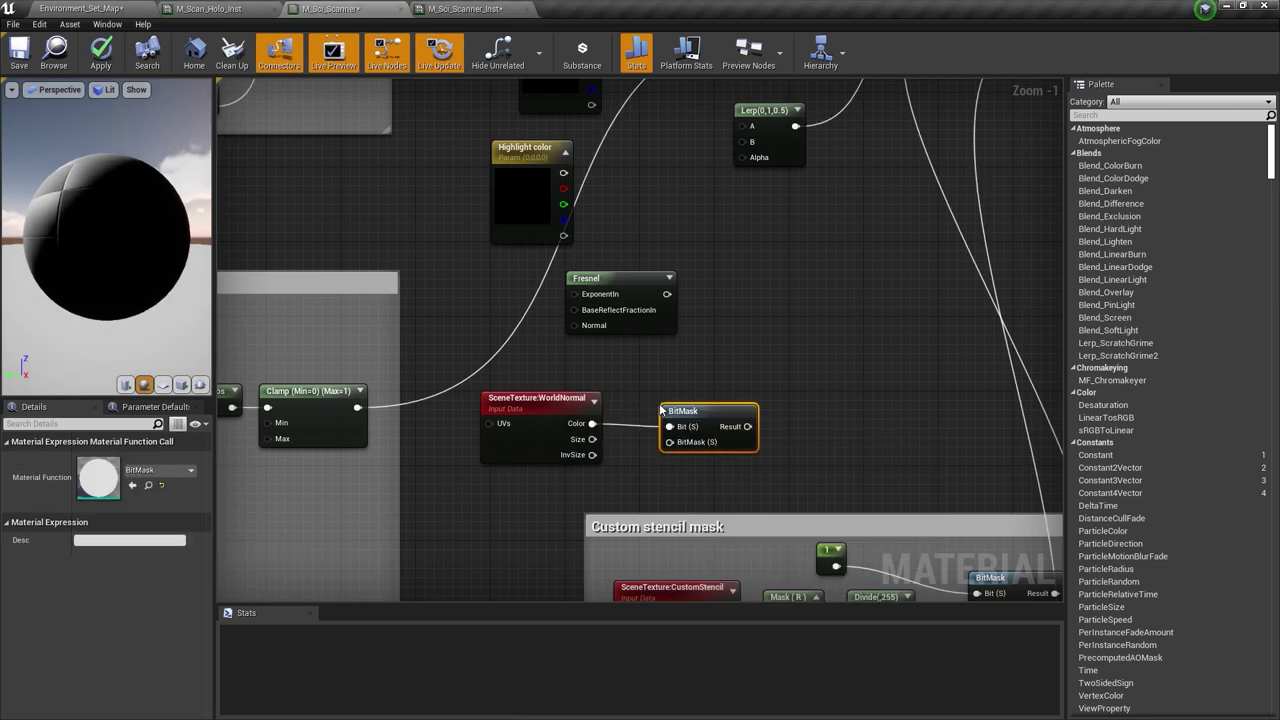
{"action": "left_click", "coordinate": [646, 366]}
{"action": "left_click", "coordinate": [690, 411]}
{"action": "key", "text": "Delete"}
- Add a component Mask for R, G and B to the WorldNormal Color output and connect it to the Fresnel's Normal input
{"action": "left_click_drag", "start_coordinate": [592, 423], "coordinate": [646, 408]}
{"action": "type", "text": "mask"}
{"action": "key", "text": "Return"}
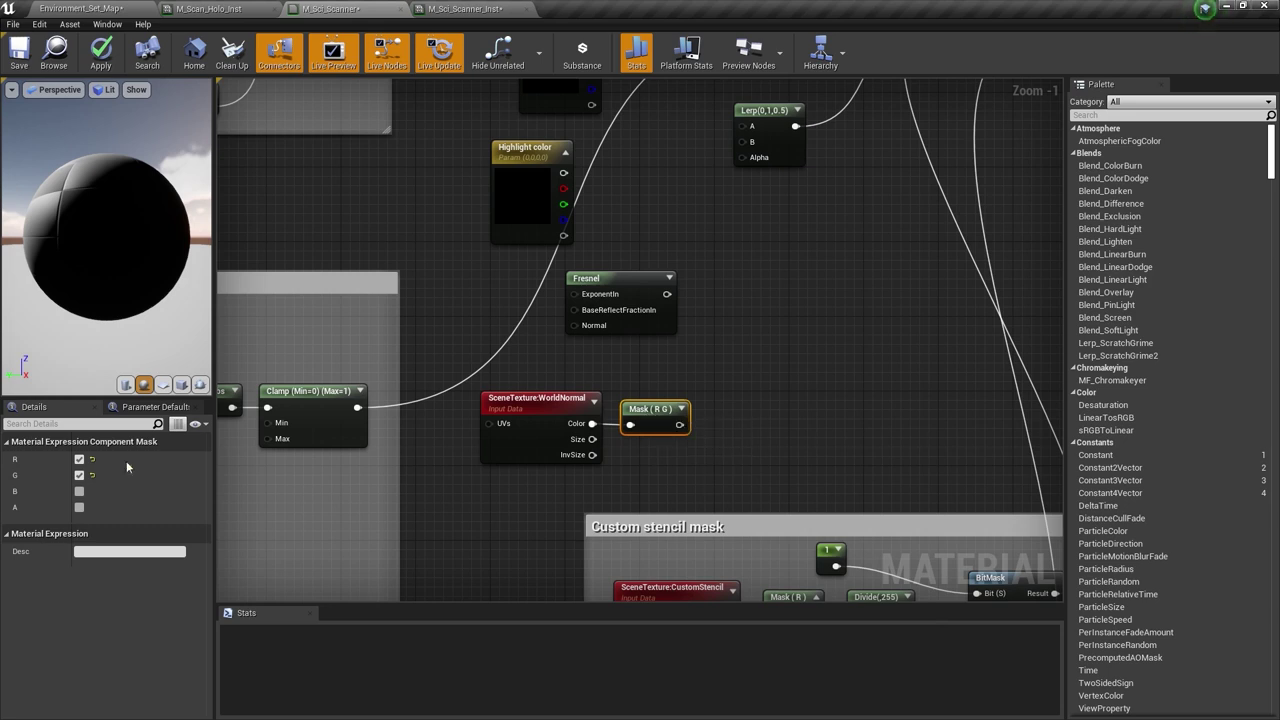
{"action": "left_click", "coordinate": [79, 491]}
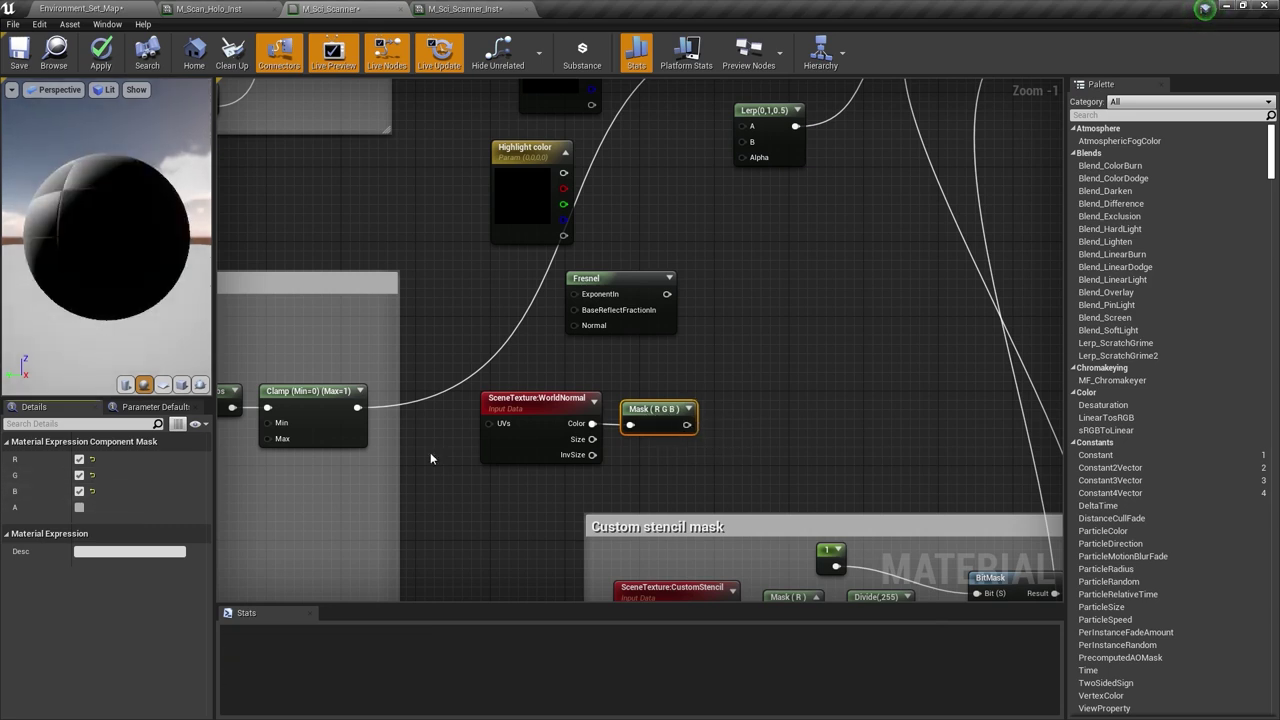
{"action": "left_click_drag", "start_coordinate": [530, 400], "coordinate": [530, 400]}
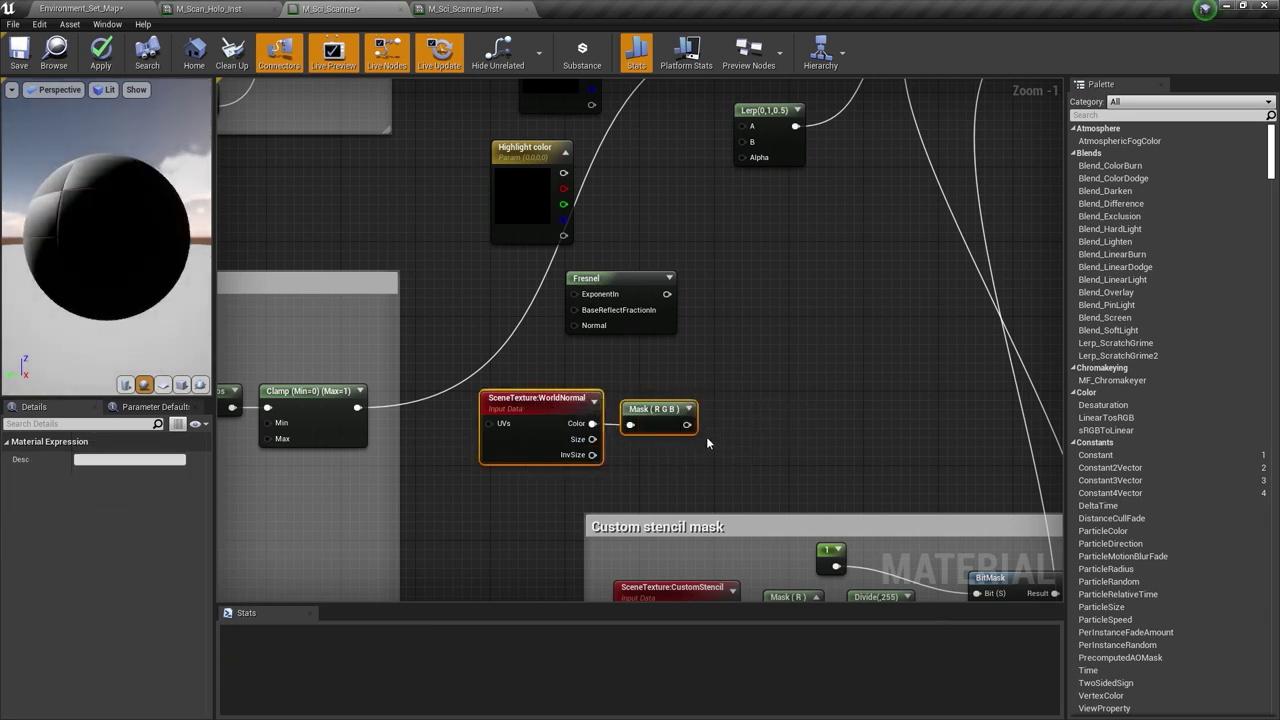
{"action": "left_click_drag", "start_coordinate": [688, 428], "coordinate": [739, 284]}
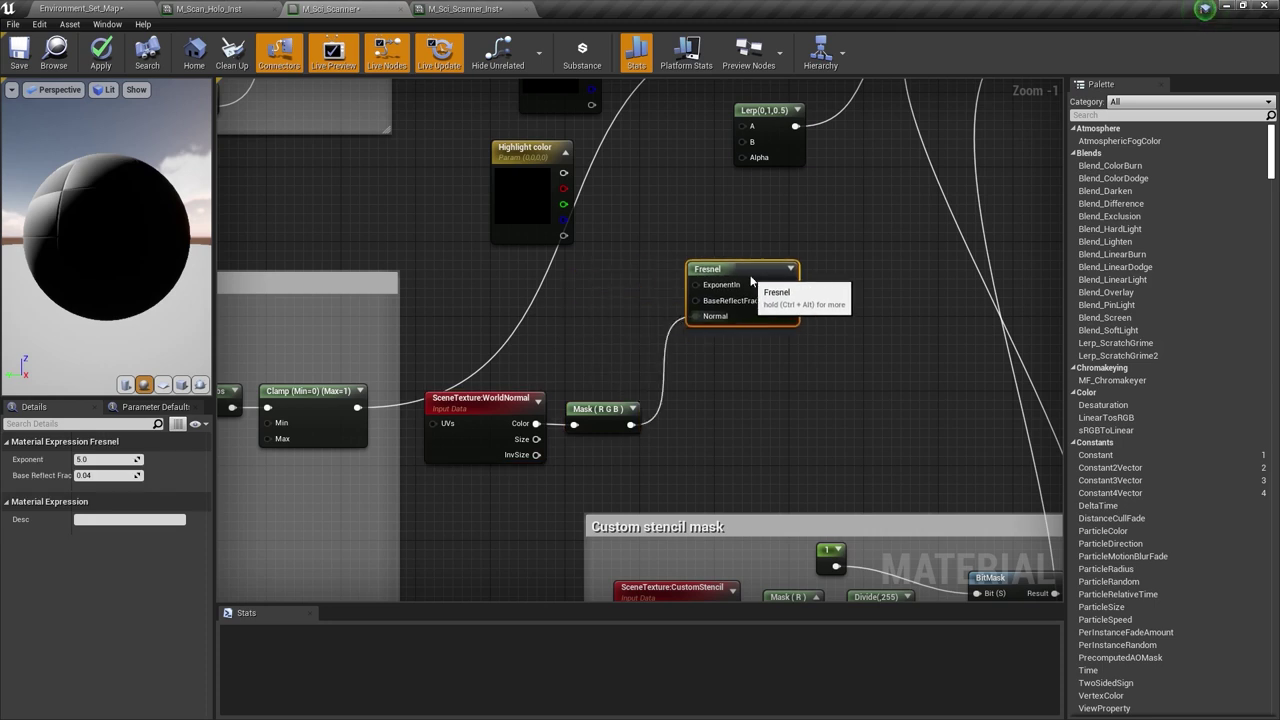
- Add a scalar parameter named Epon and connect it to the Fresnel's ExponentIn input
{"action": "left_click", "coordinate": [522, 293]}
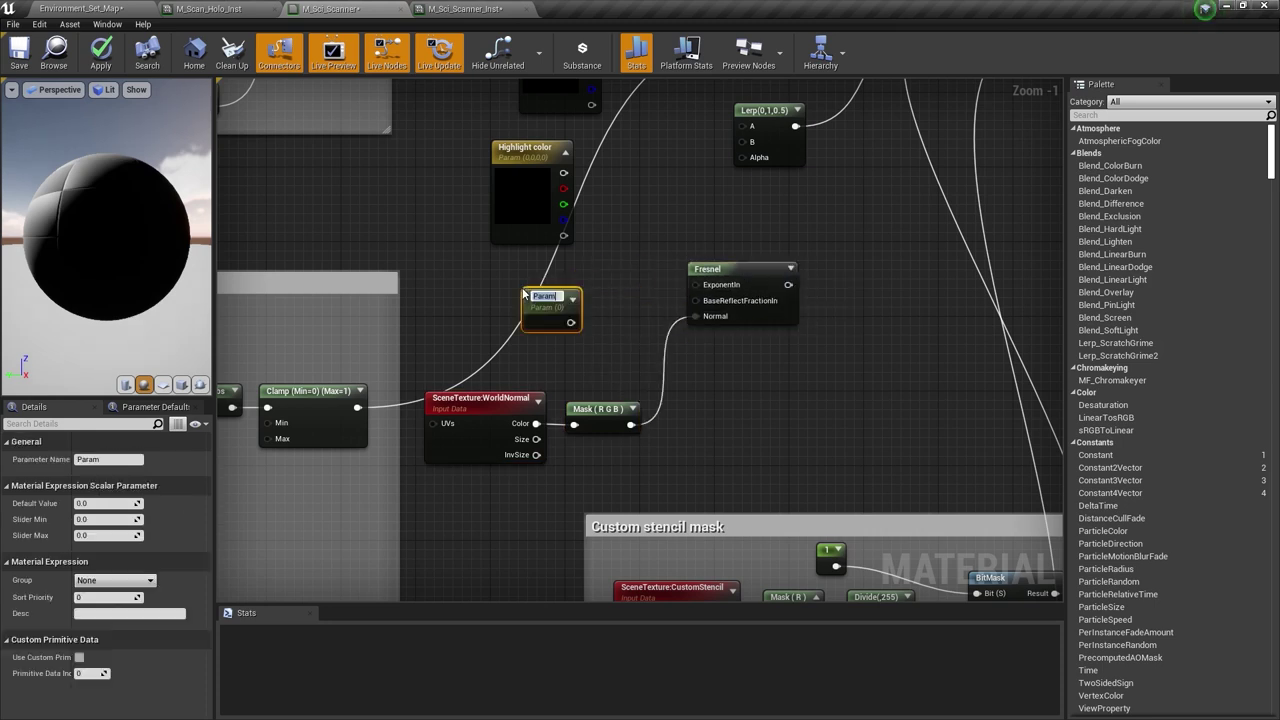
{"action": "type", "text": "Epon"}
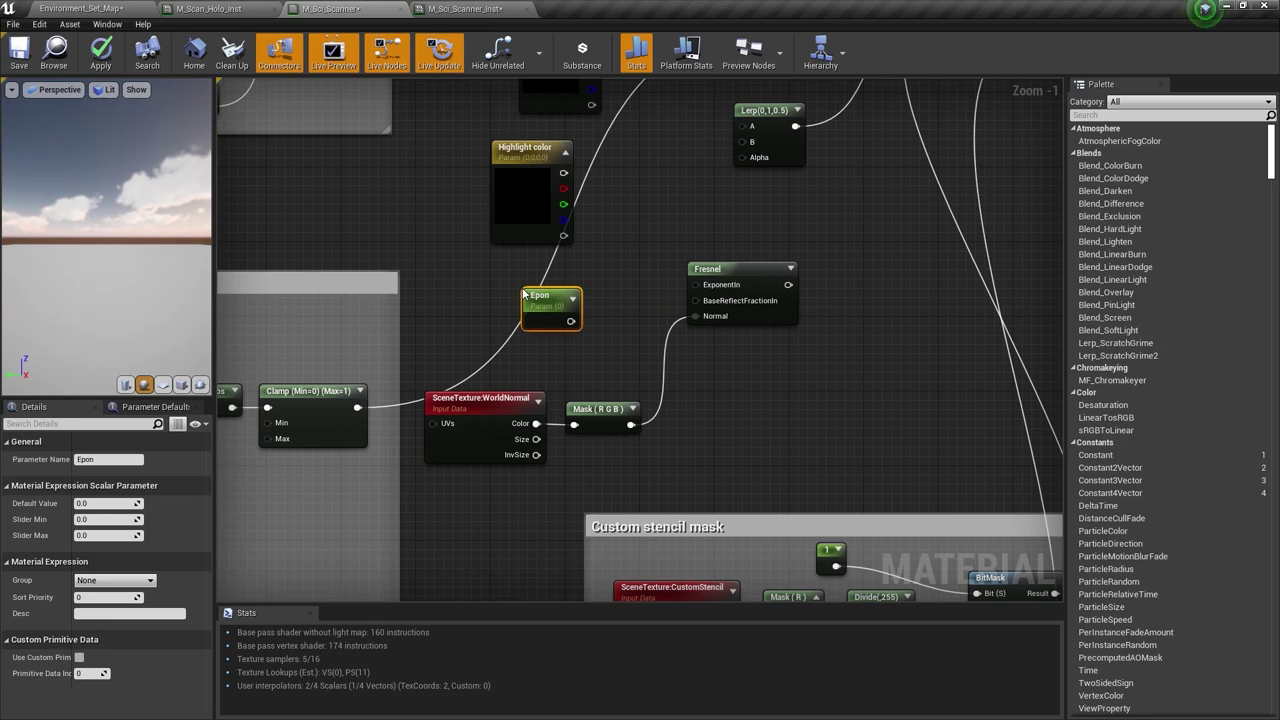
{"action": "left_click_drag", "start_coordinate": [576, 326], "coordinate": [695, 285]}
{"action": "right_click_drag", "start_coordinate": [572, 298], "coordinate": [499, 368]}
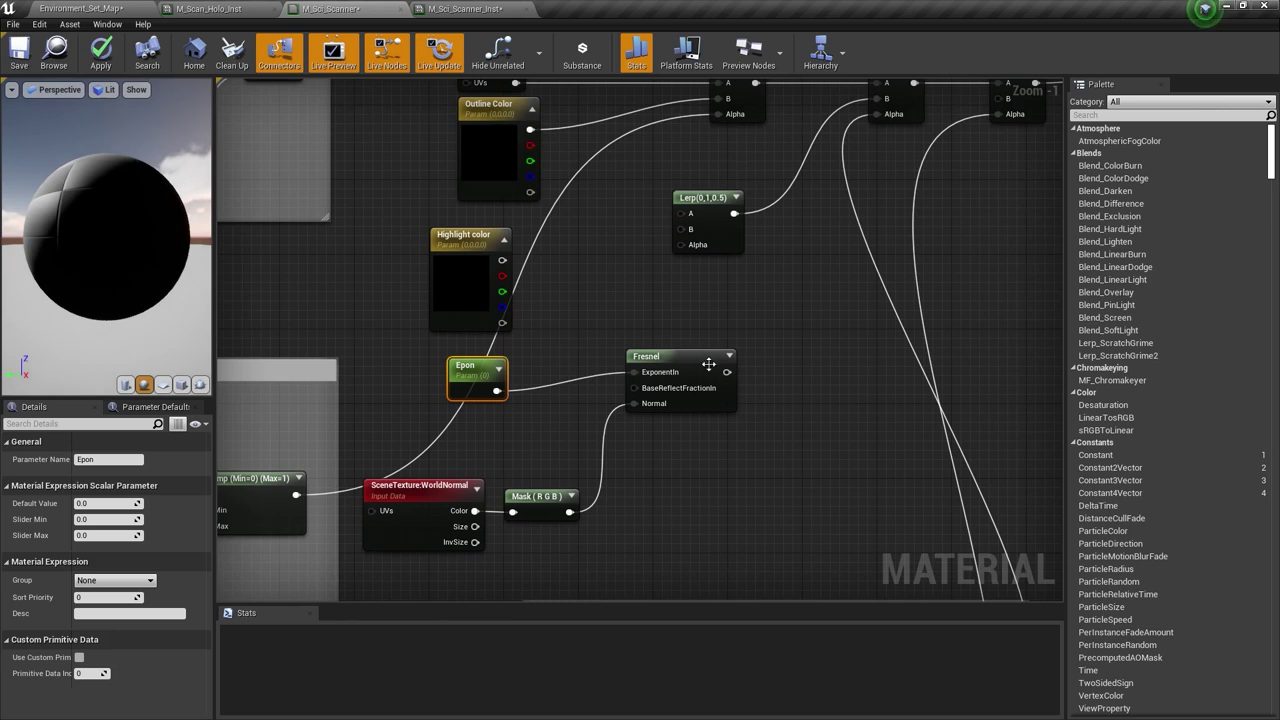
- Wire the lower Lerp with Outline Color into A, Highlight color into B and the Fresnel output into Alpha
{"action": "left_click_drag", "start_coordinate": [727, 371], "coordinate": [697, 248]}
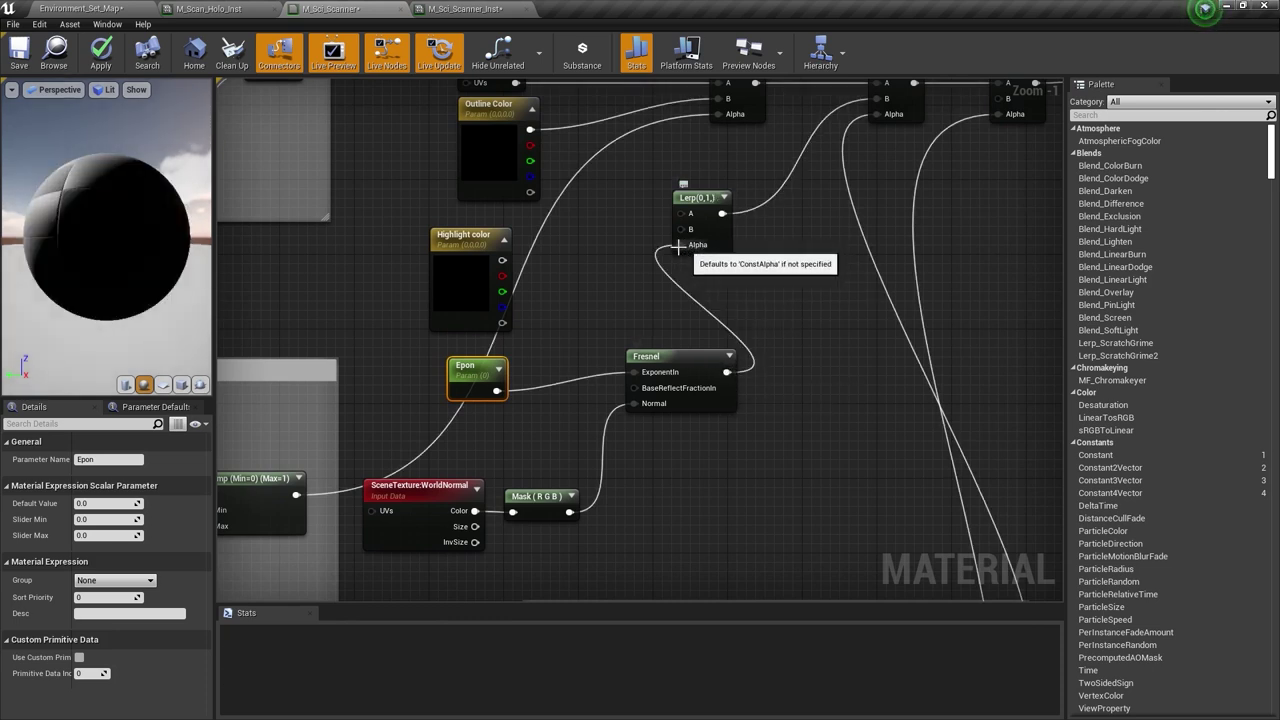
{"action": "left_click_drag", "start_coordinate": [484, 240], "coordinate": [685, 231]}
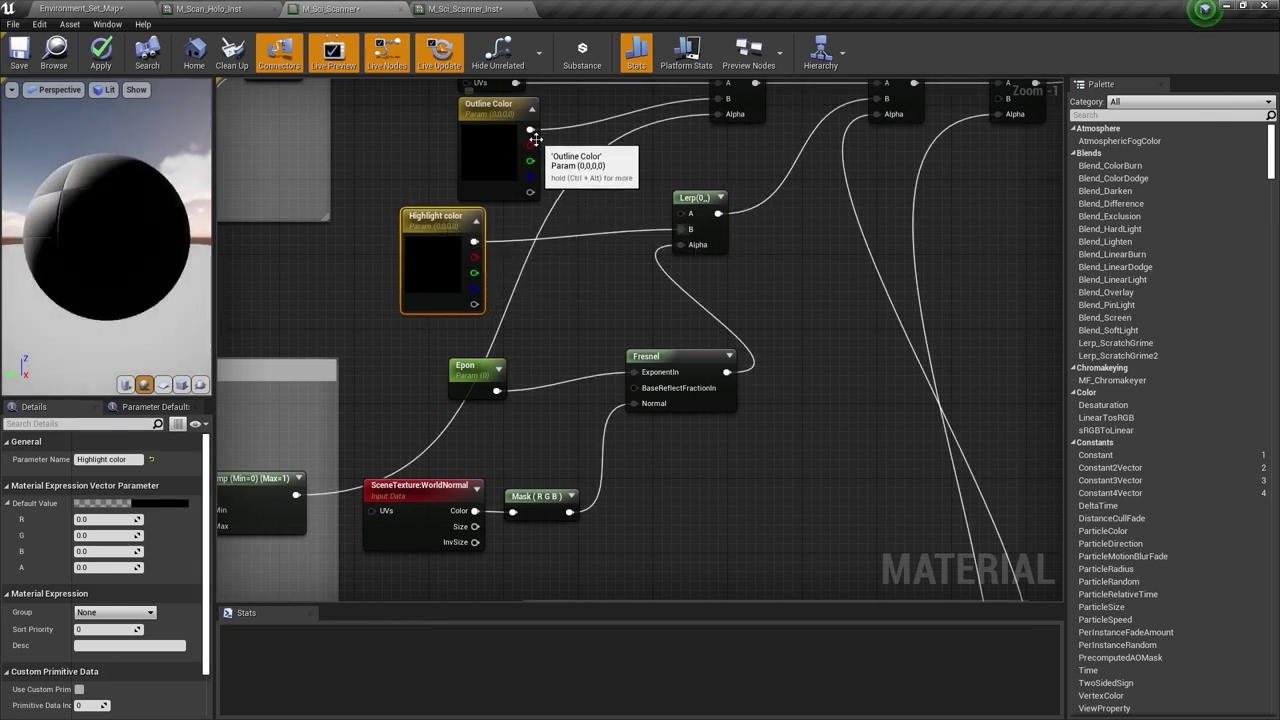
{"action": "left_click_drag", "start_coordinate": [530, 130], "coordinate": [691, 216]}
{"action": "right_click_drag", "start_coordinate": [717, 237], "coordinate": [711, 258]}
{"action": "left_click", "coordinate": [510, 366]}
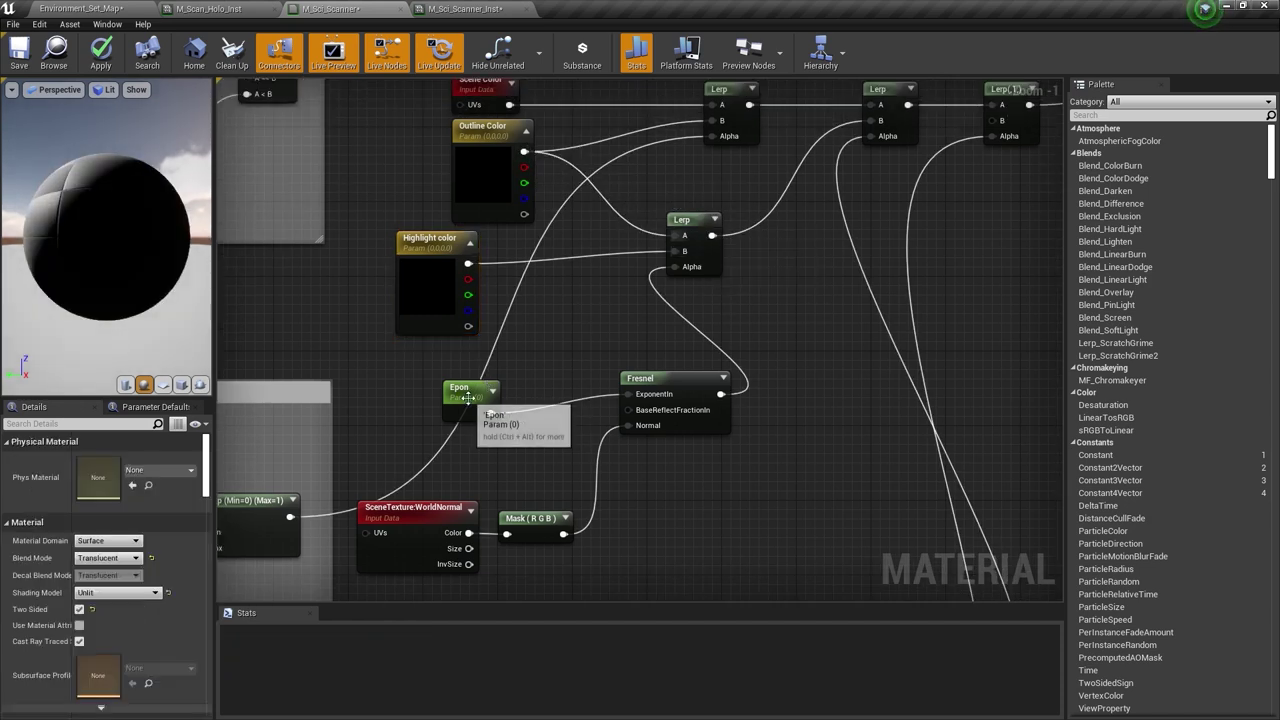
- Rename the Fresnel exponent parameter to Expon and set its default value to 2
{"action": "left_click", "coordinate": [467, 397]}
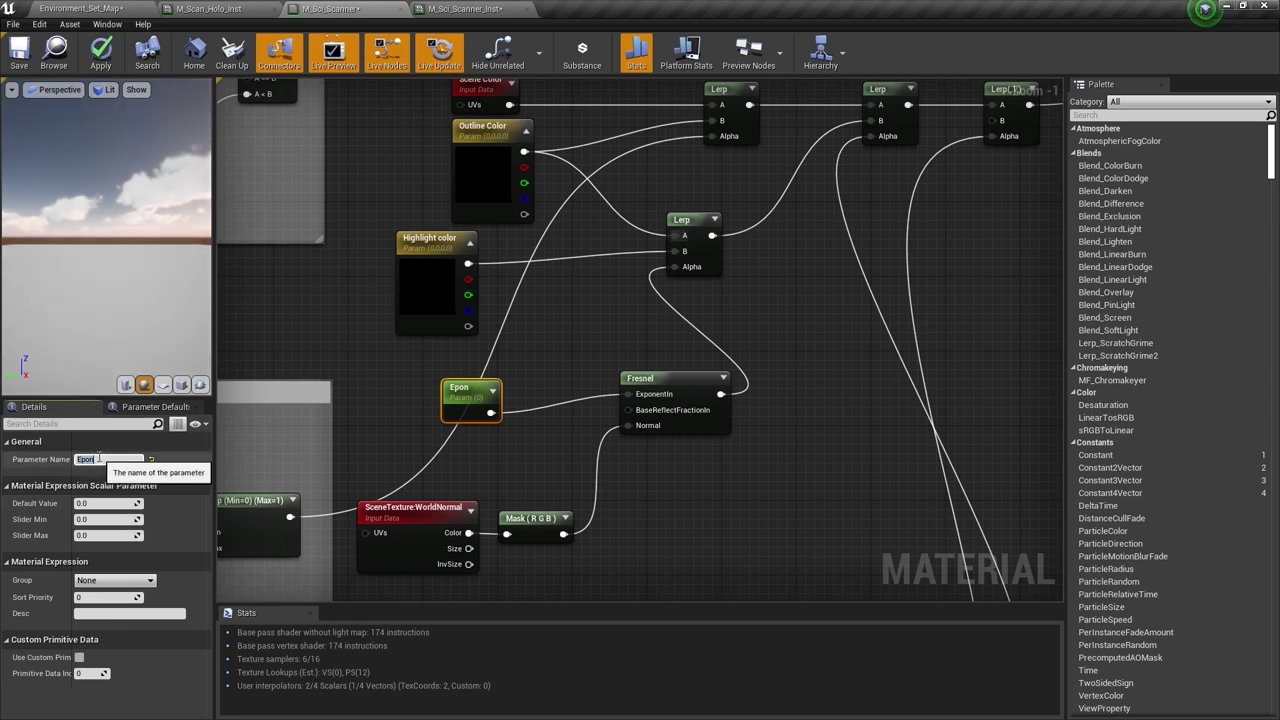
{"action": "key", "text": "Return"}
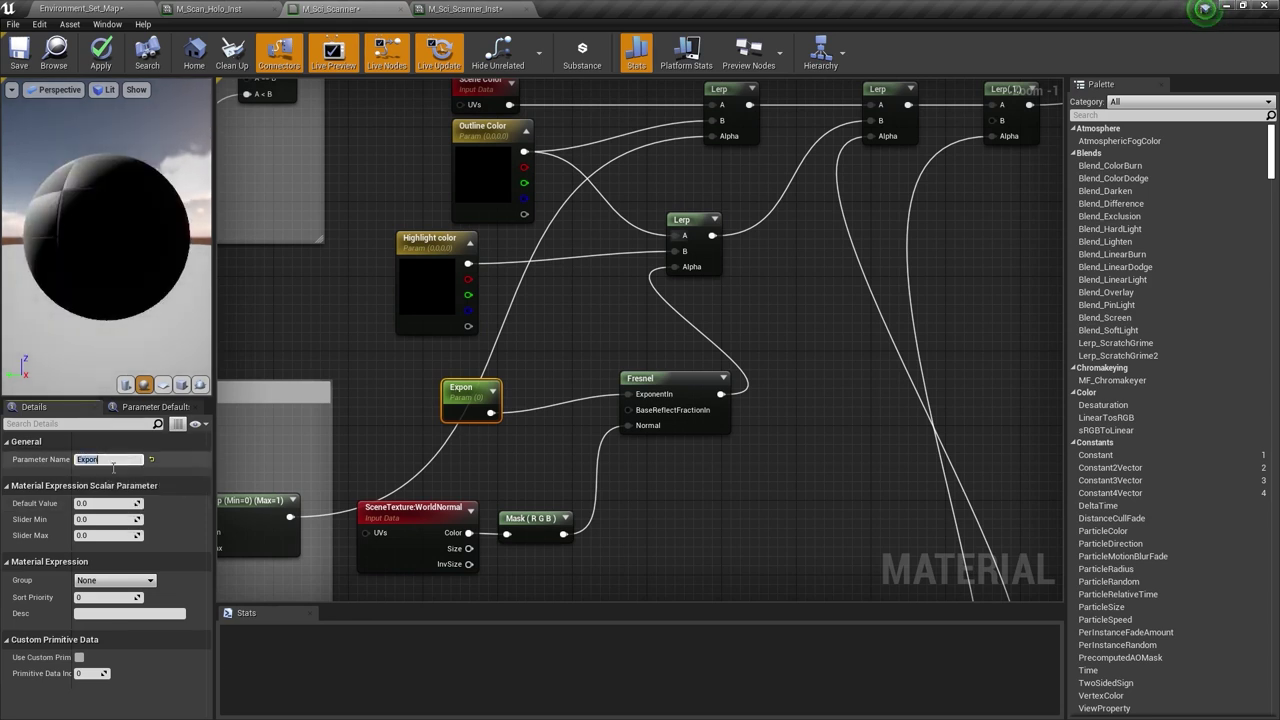
{"action": "left_click", "coordinate": [92, 502]}
{"action": "type", "text": "2"}
{"action": "key", "text": "Return"}
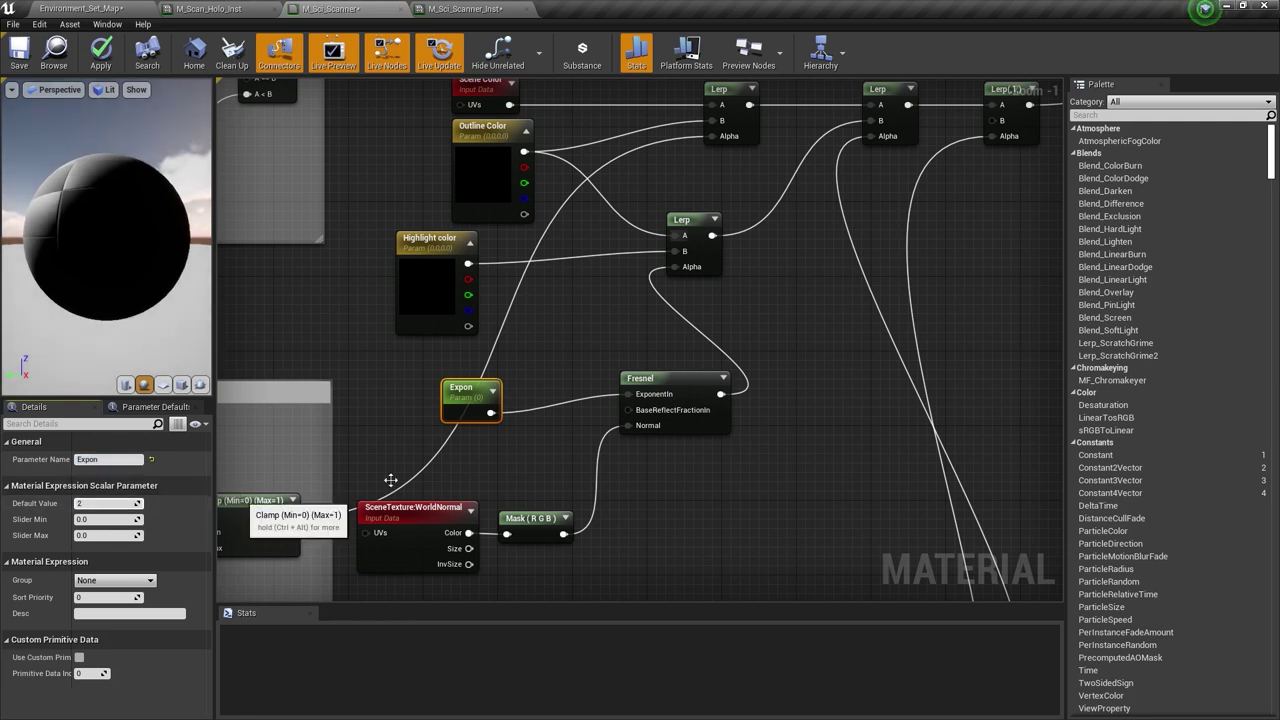
- Connect the lower Lerp's output to the material's Emissive Color and apply the changes
{"action": "right_click", "coordinate": [712, 248]}
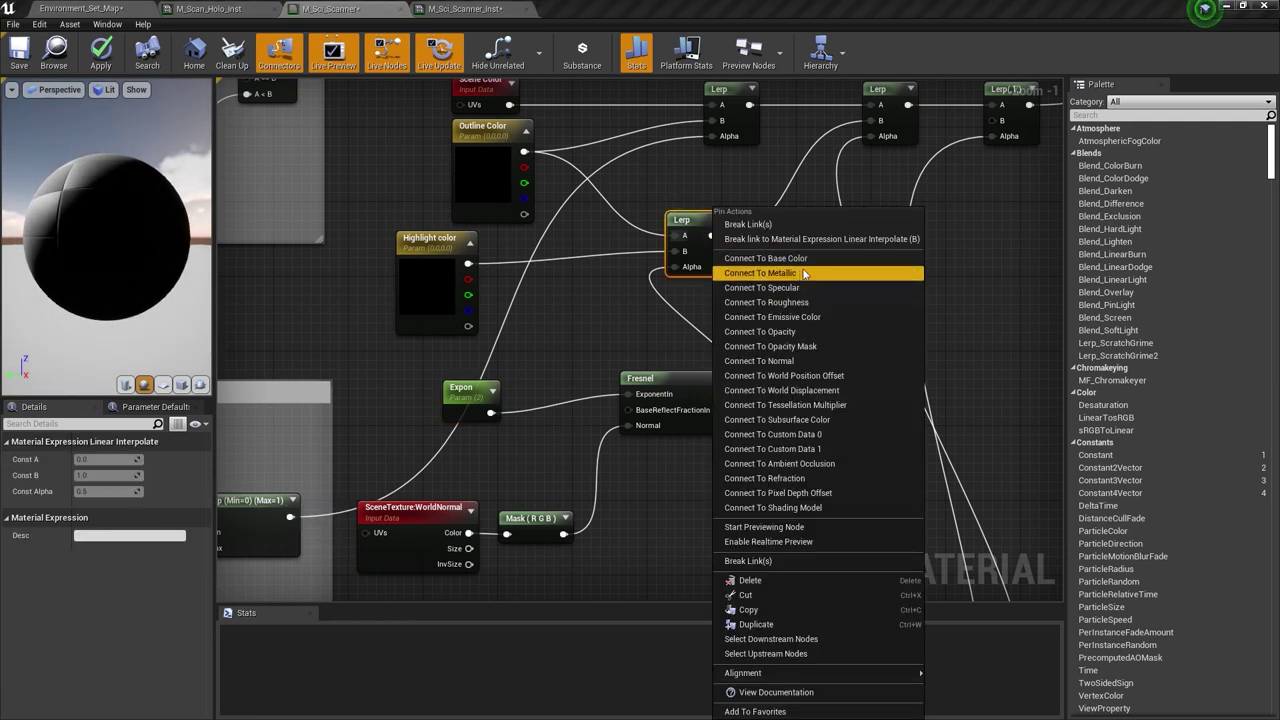
{"action": "left_click", "coordinate": [810, 318]}
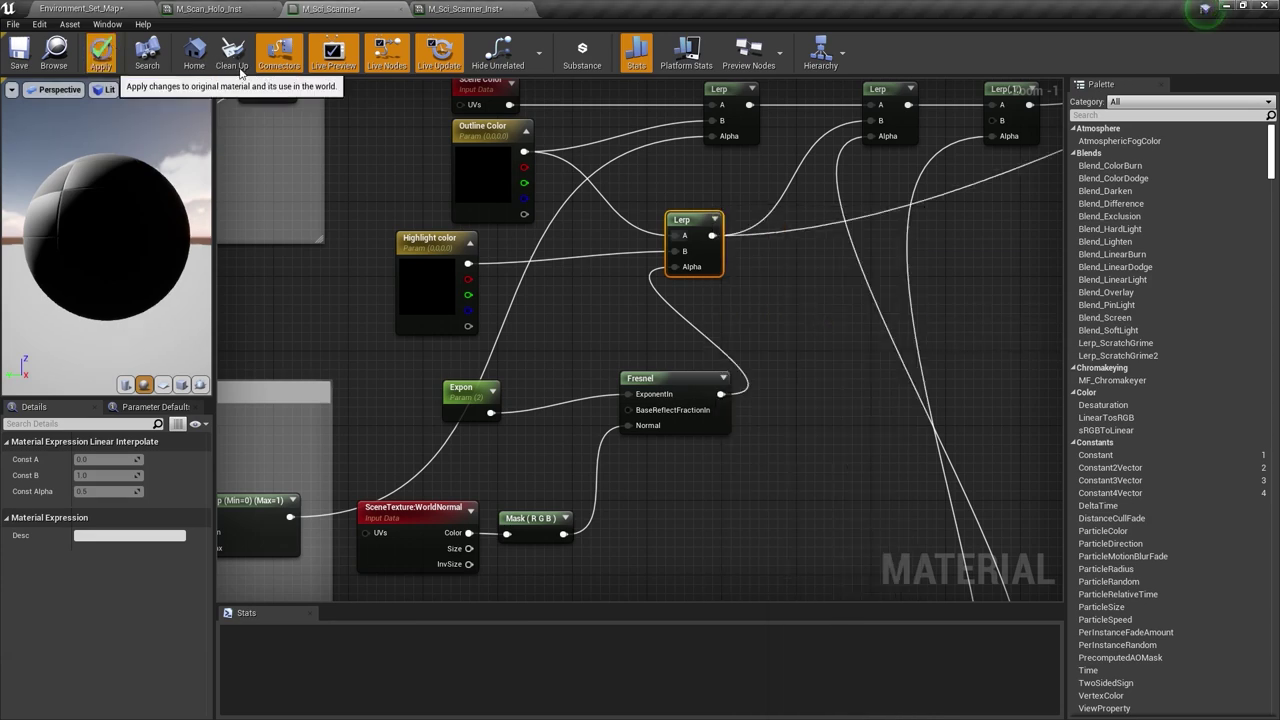
- Float the M_Sci_Scanner_Inst editor over the Environment_Set_Map level and move the camera closer to the two spheres
{"action": "left_click_drag", "start_coordinate": [462, 9], "coordinate": [720, 222]}
{"action": "left_click", "coordinate": [176, 8]}
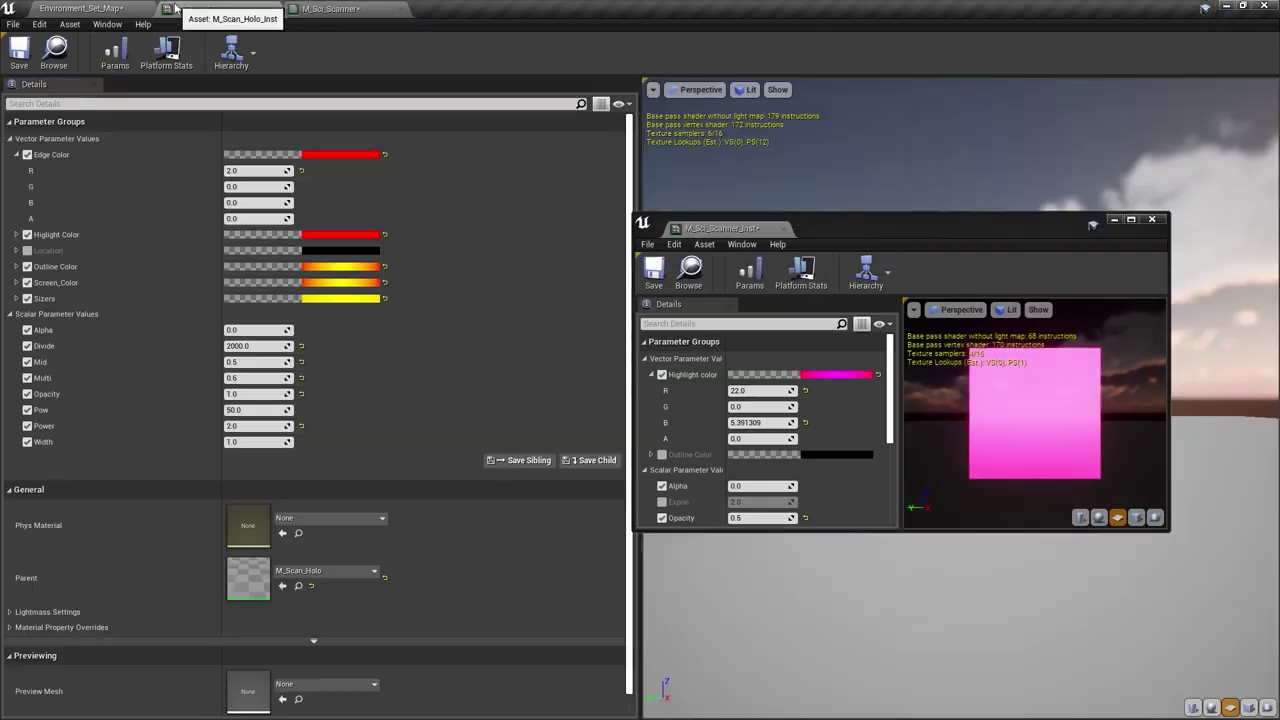
{"action": "left_click", "coordinate": [136, 7]}
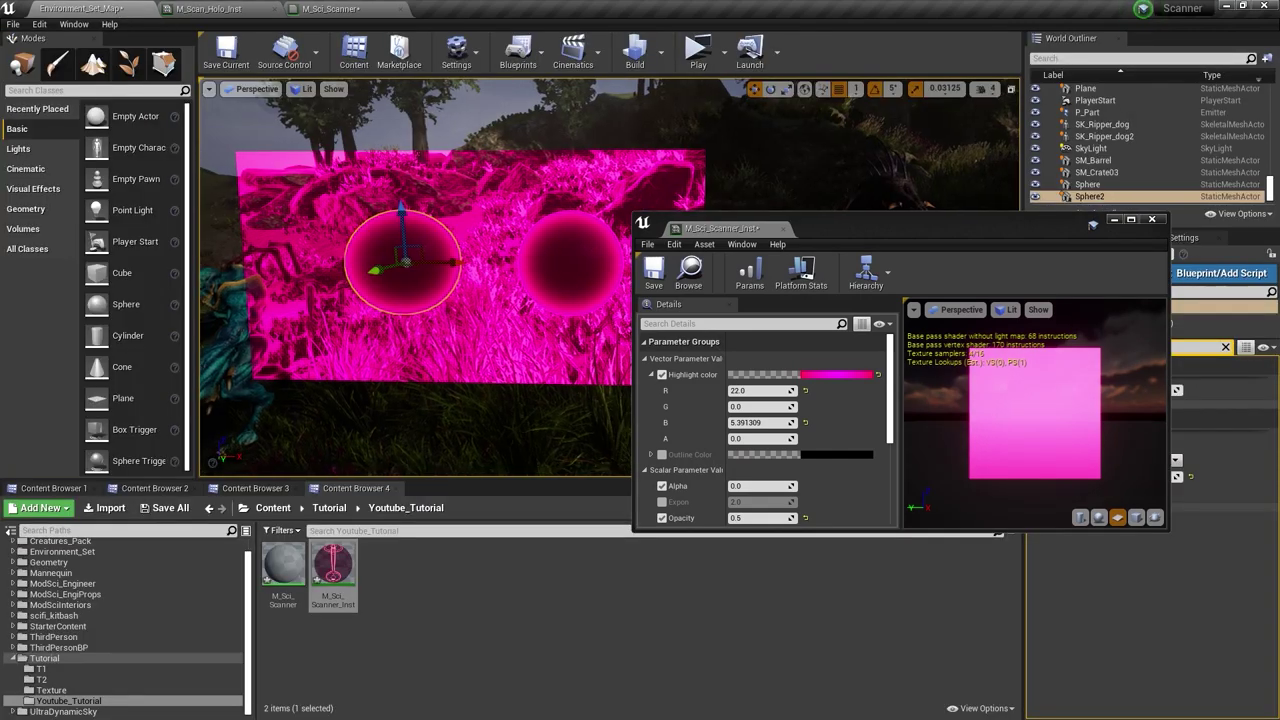
{"action": "mouse_move", "coordinate": [570, 262]}
{"action": "right_mouse_down"}
{"action": "mouse_move", "coordinate": [530, 262]}
{"action": "mouse_move", "coordinate": [594, 256]}
{"action": "right_mouse_up"}
{"action": "key", "text": "w"}
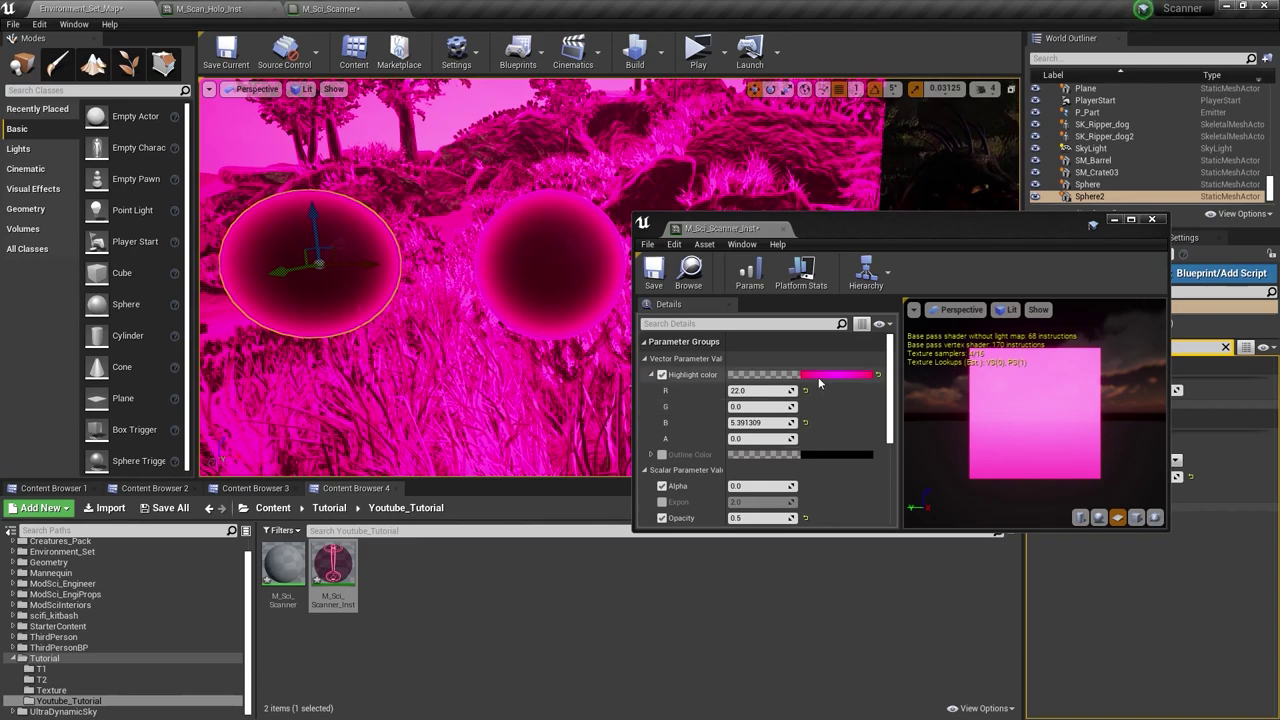
- Set the instance's Highlight color to orange with R 22.0, G 3.548701 and B 0.0
{"action": "left_click", "coordinate": [852, 374]}
{"action": "left_click_drag", "start_coordinate": [950, 440], "coordinate": [1012, 480]}
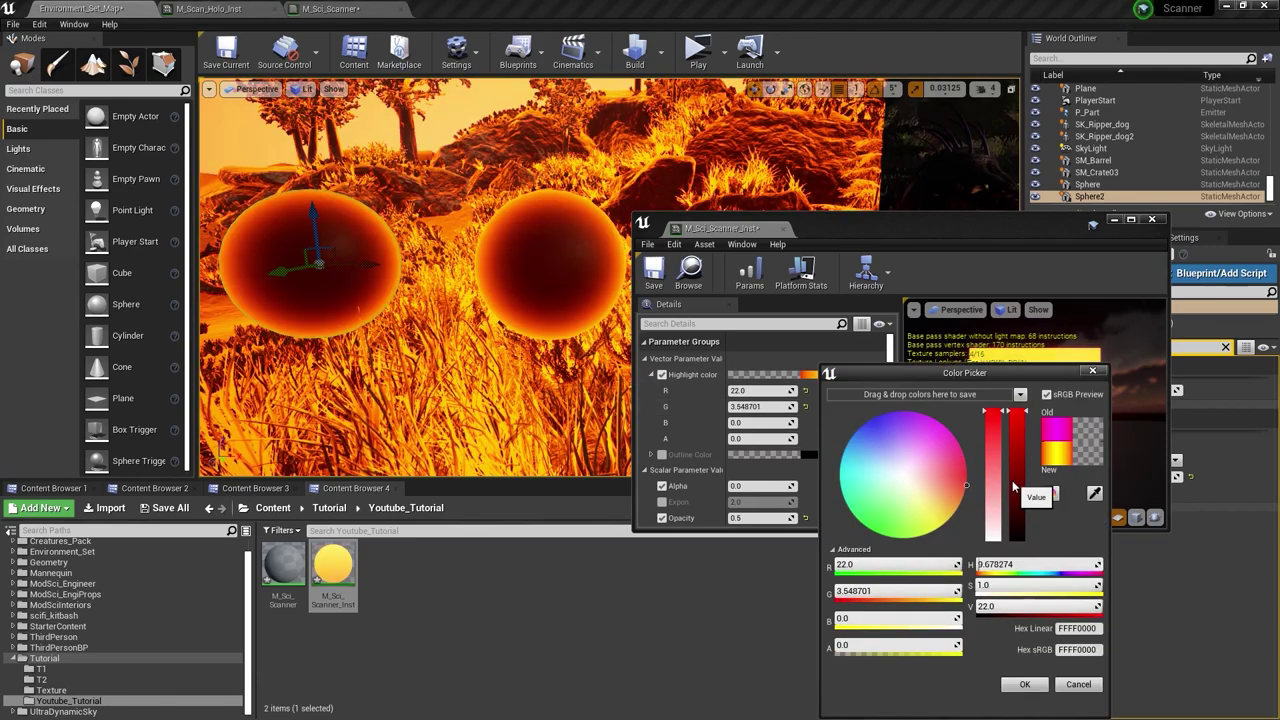
{"action": "left_click", "coordinate": [1028, 685]}
- Enable the Outline Color override in the instance and set its R to 22 and G to 2
{"action": "scroll", "coordinate": [775, 408], "scroll_direction": "down", "scroll_amount": 1}
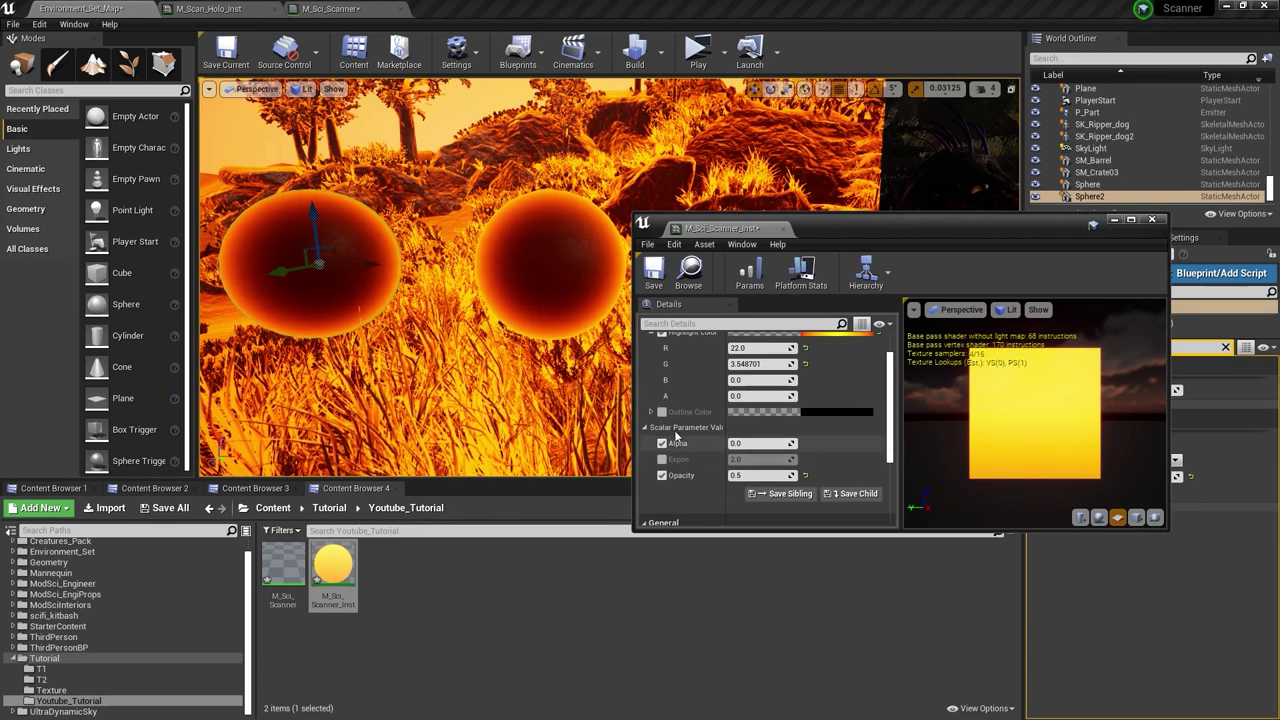
{"action": "left_click", "coordinate": [661, 412]}
{"action": "left_click", "coordinate": [651, 412]}
{"action": "left_click", "coordinate": [755, 429]}
{"action": "type", "text": "2"}
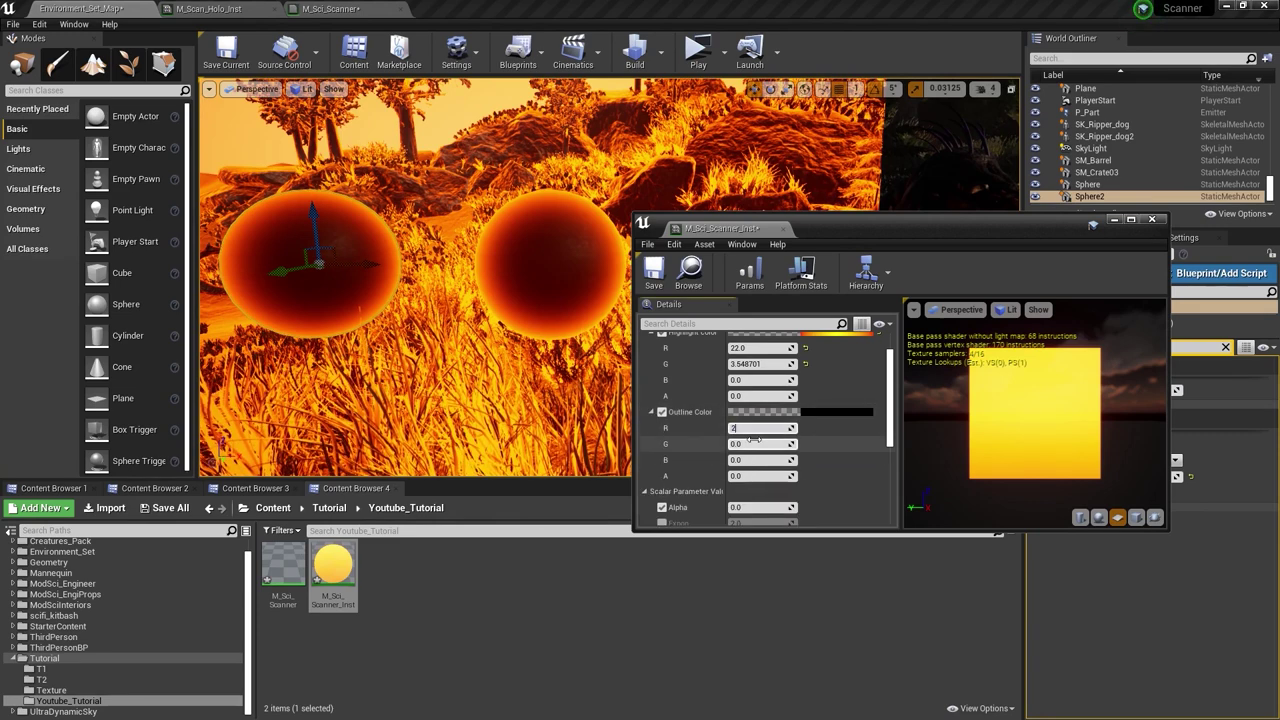
{"action": "type", "text": "2"}
{"action": "left_click", "coordinate": [757, 443]}
{"action": "type", "text": "2"}
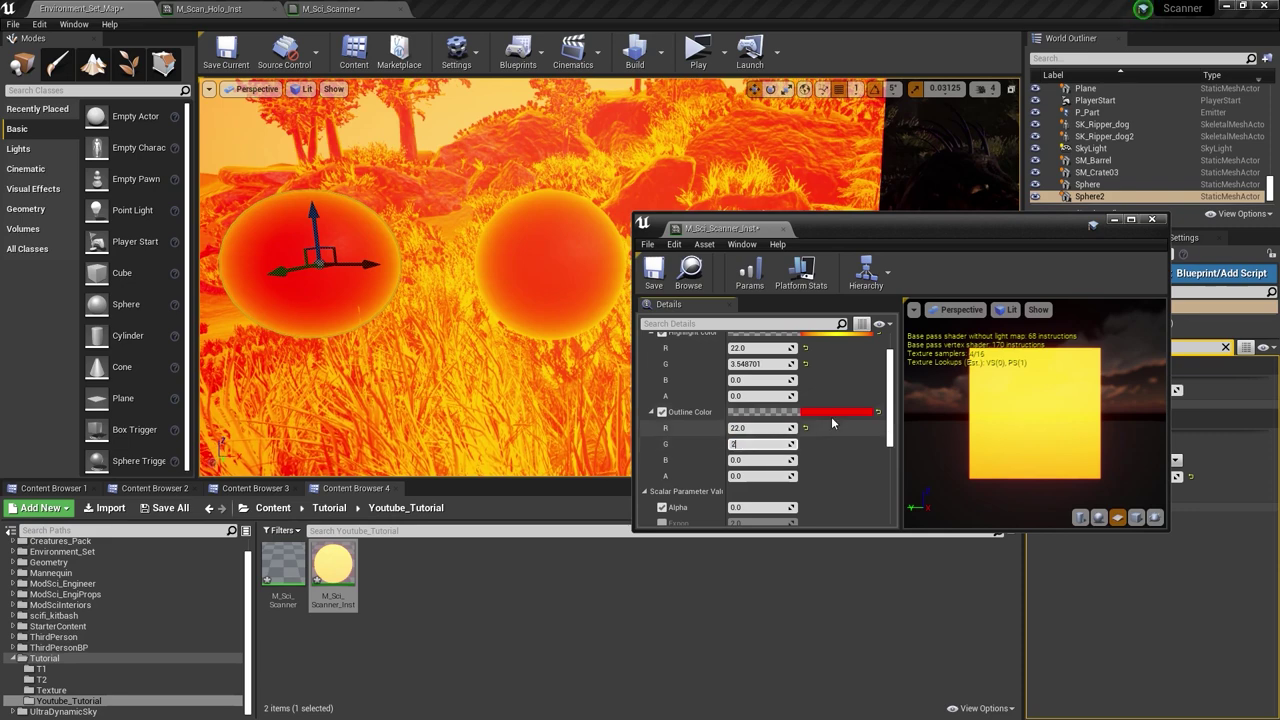
{"action": "key", "text": "Return"}
- Darken the Highlight color to nearly black, with R 0.104167 and G 0.016803
{"action": "left_click", "coordinate": [823, 336]}
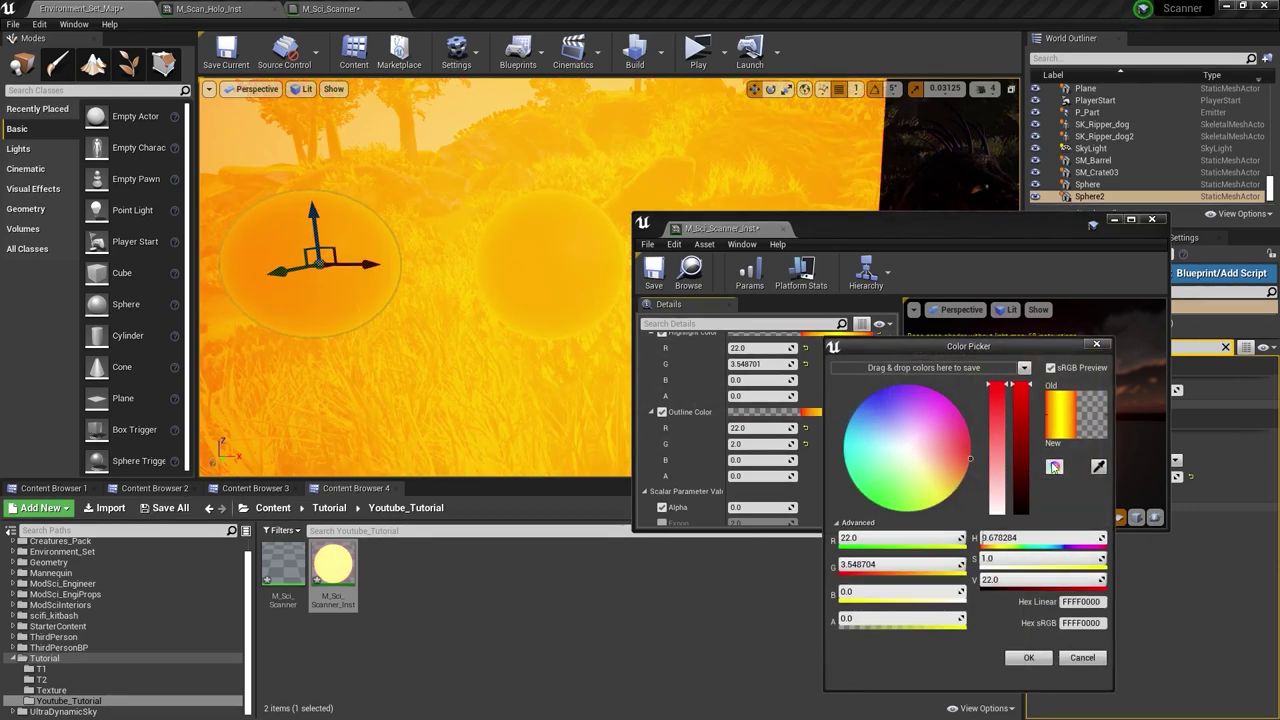
{"action": "left_click_drag", "start_coordinate": [1025, 436], "coordinate": [1033, 515]}
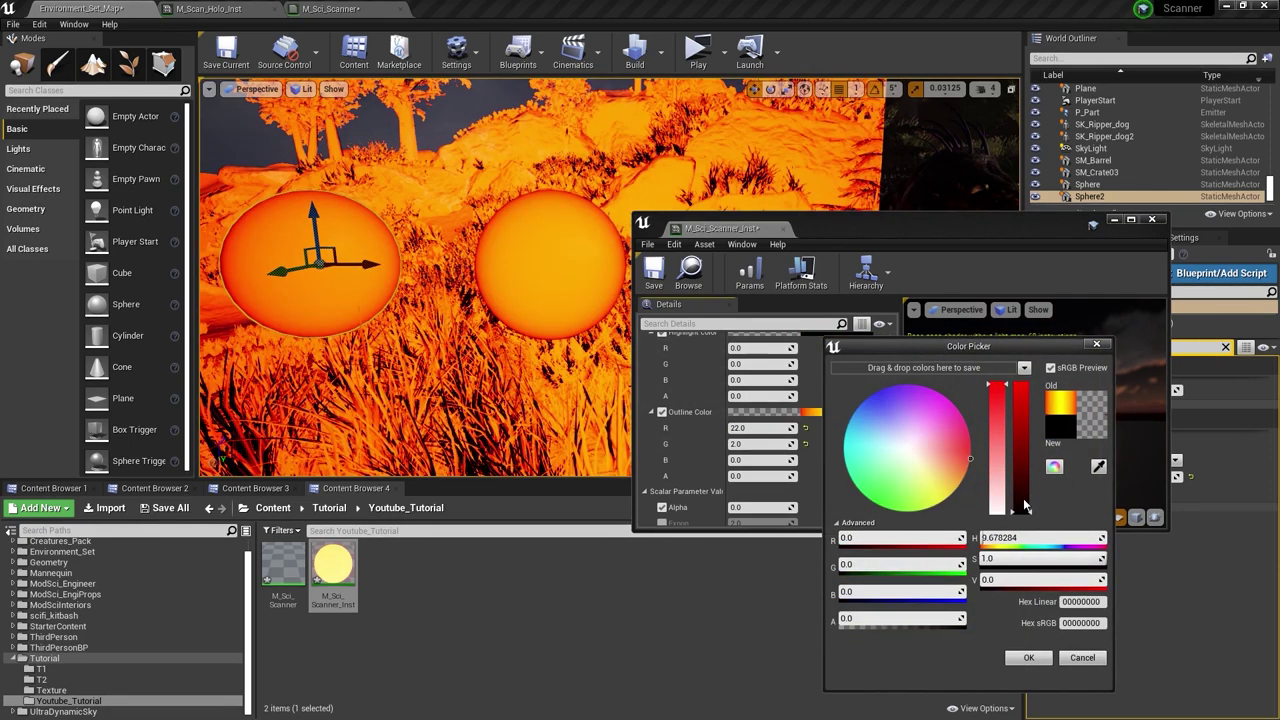
{"action": "left_click", "coordinate": [1032, 657]}
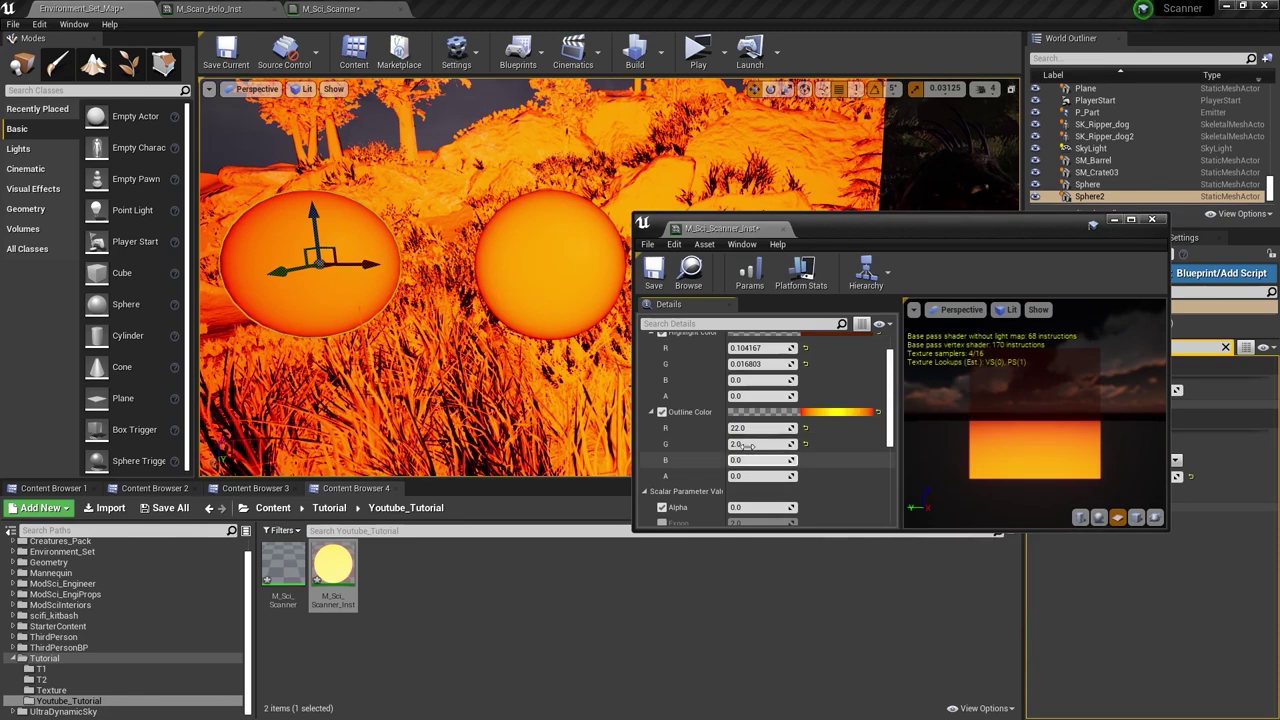
- Enable the Expon override, try the values 100 and 0.1, and set it to 0.5
{"action": "scroll", "coordinate": [655, 505], "scroll_direction": "down", "scroll_amount": 1}
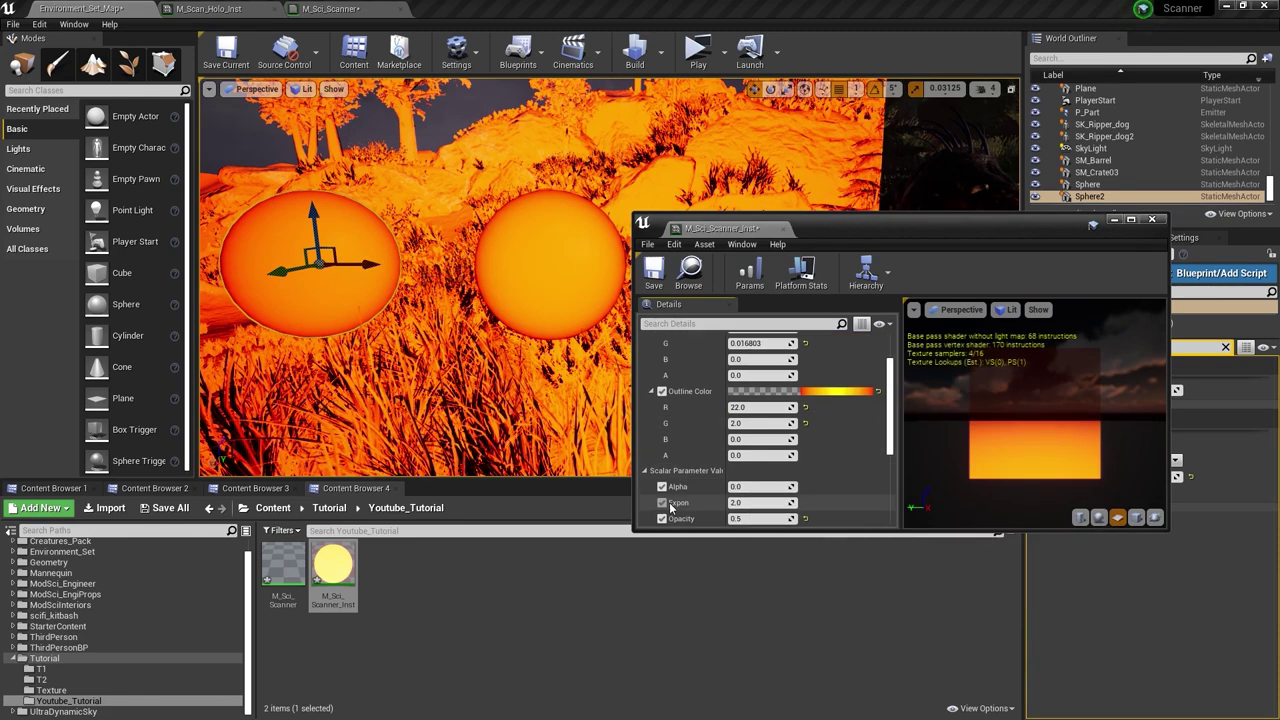
{"action": "key", "text": "Return"}
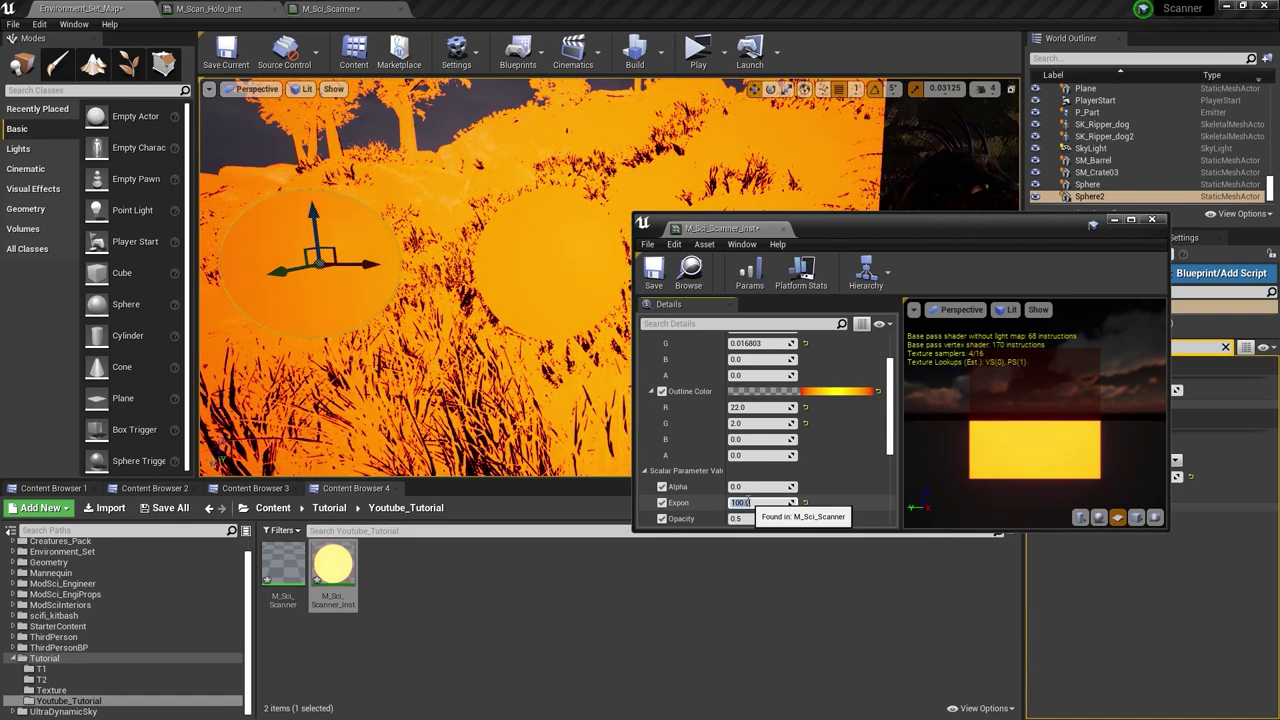
{"action": "type", "text": "0.1"}
{"action": "key", "text": "Return"}
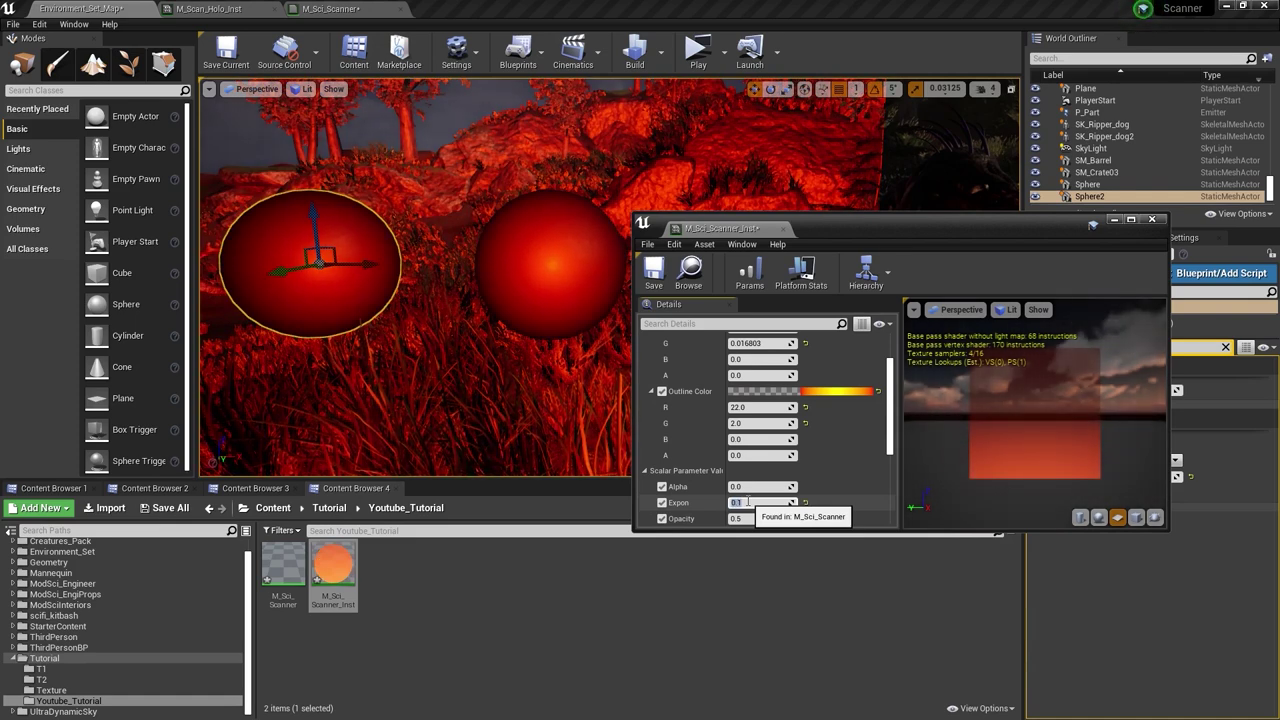
{"action": "type", "text": ".5"}
{"action": "key", "text": "Return"}
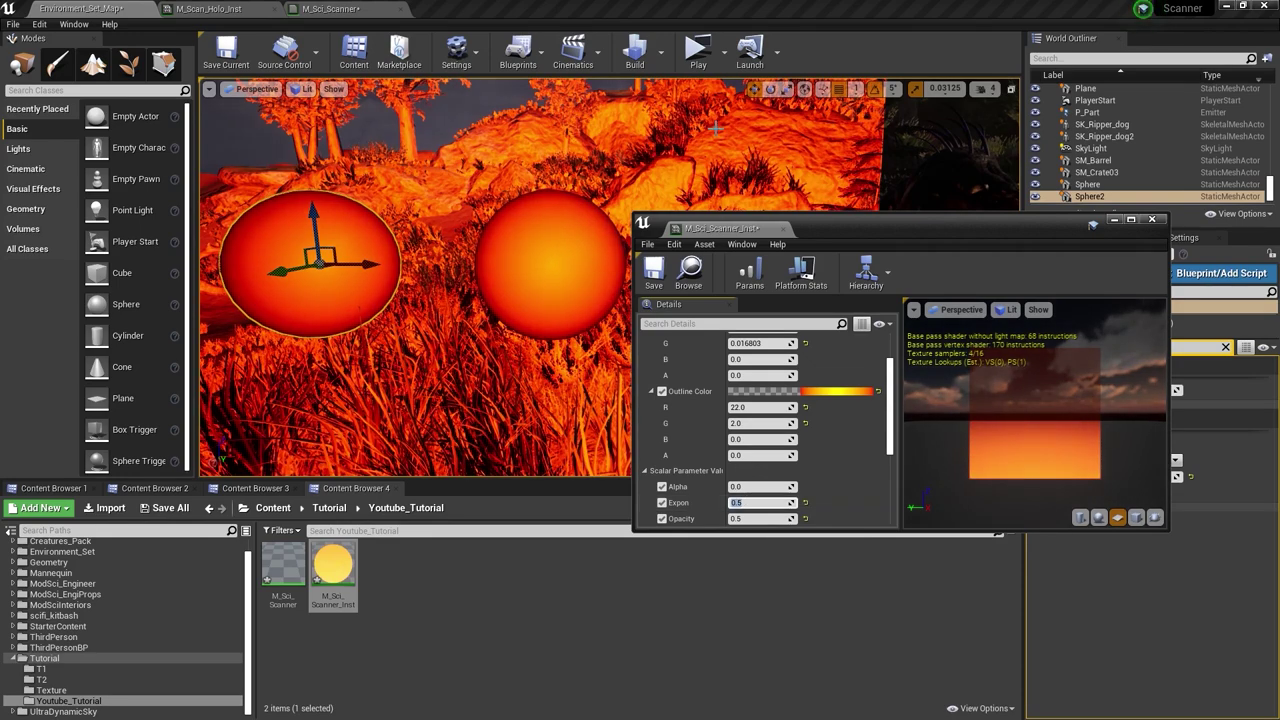
- Dock the M_Sci_Scanner_Inst editor again and return to the M_Sci_Scanner graph at the final Lerp beside the output node
{"action": "left_click_drag", "start_coordinate": [795, 235], "coordinate": [434, 7]}
{"action": "left_click", "coordinate": [352, 9]}
{"action": "right_click_drag", "start_coordinate": [736, 253], "coordinate": [690, 266]}
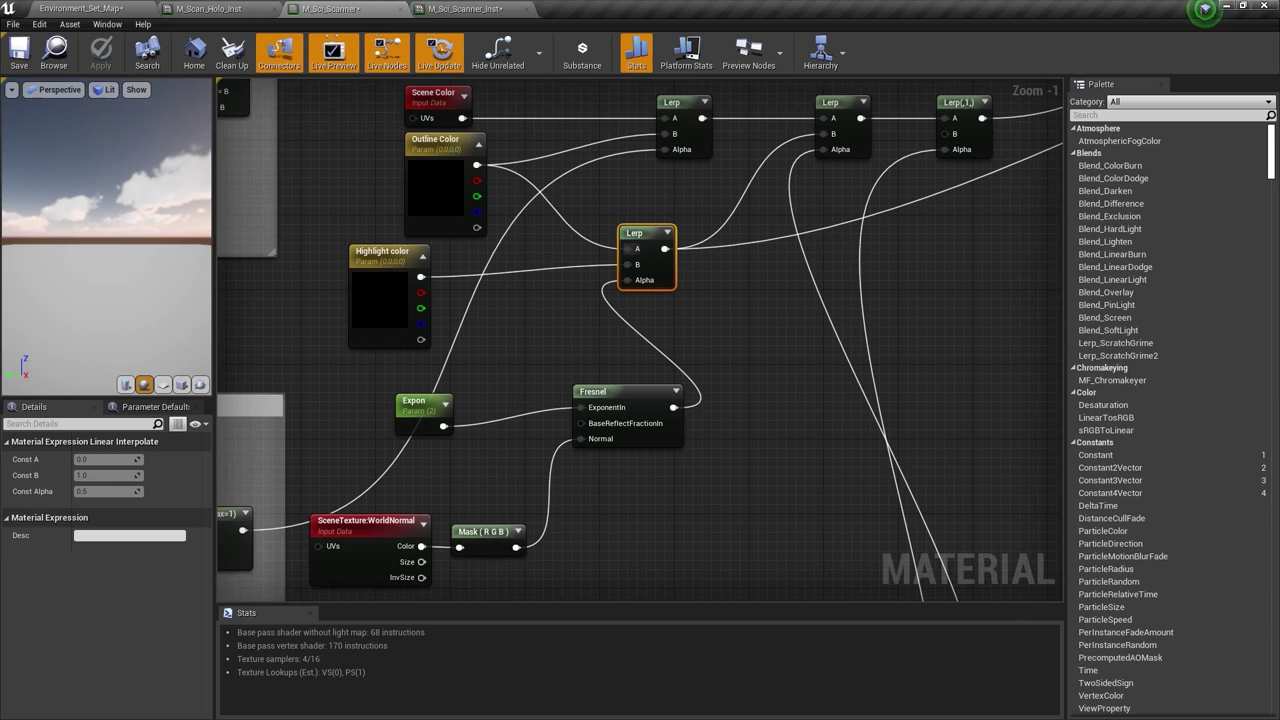
{"action": "right_click_drag", "start_coordinate": [928, 200], "coordinate": [742, 234]}
{"action": "scroll", "coordinate": [751, 277], "scroll_direction": "down", "scroll_amount": 3}
{"action": "scroll", "coordinate": [809, 217], "scroll_direction": "up", "scroll_amount": 3}
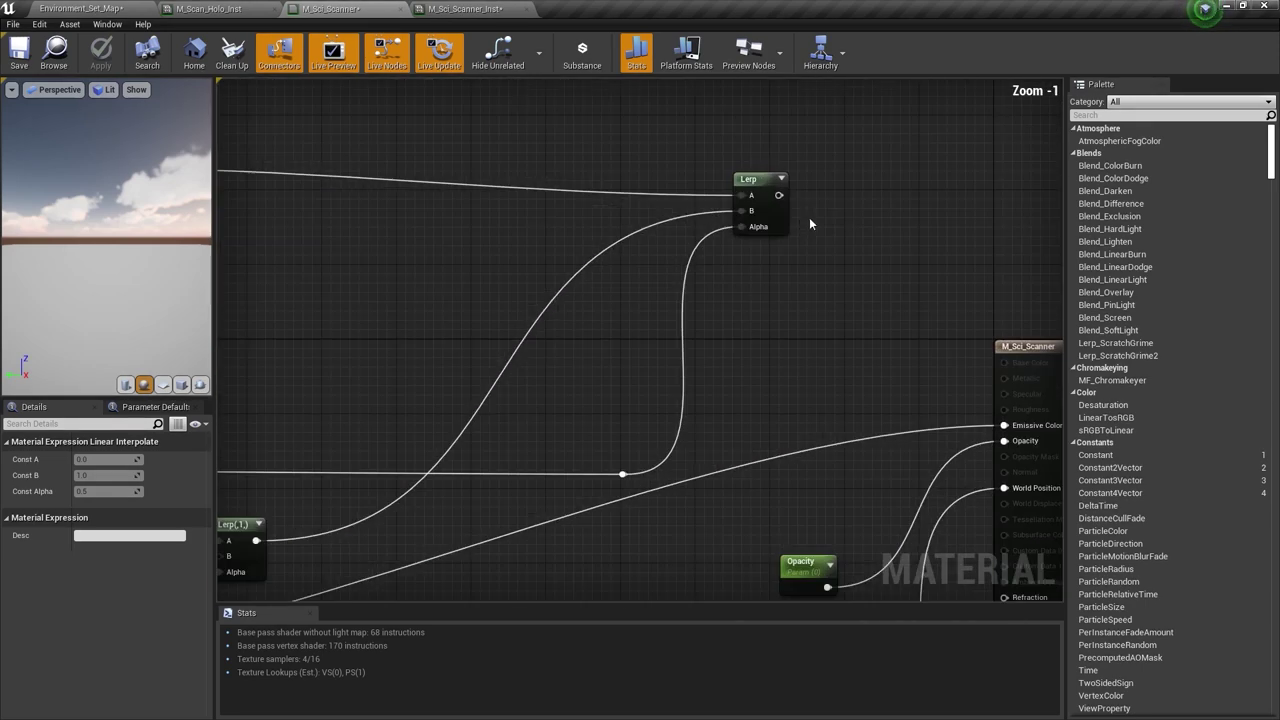
- Connect the final Lerp to Emissive Color and drive the highlight Lerp's Alpha with the Clamp output in place of Fresnel
{"action": "left_click_drag", "start_coordinate": [777, 196], "coordinate": [944, 430]}
{"action": "scroll", "coordinate": [944, 430], "scroll_direction": "down", "scroll_amount": 5}
{"action": "scroll", "coordinate": [608, 365], "scroll_direction": "up", "scroll_amount": 6}
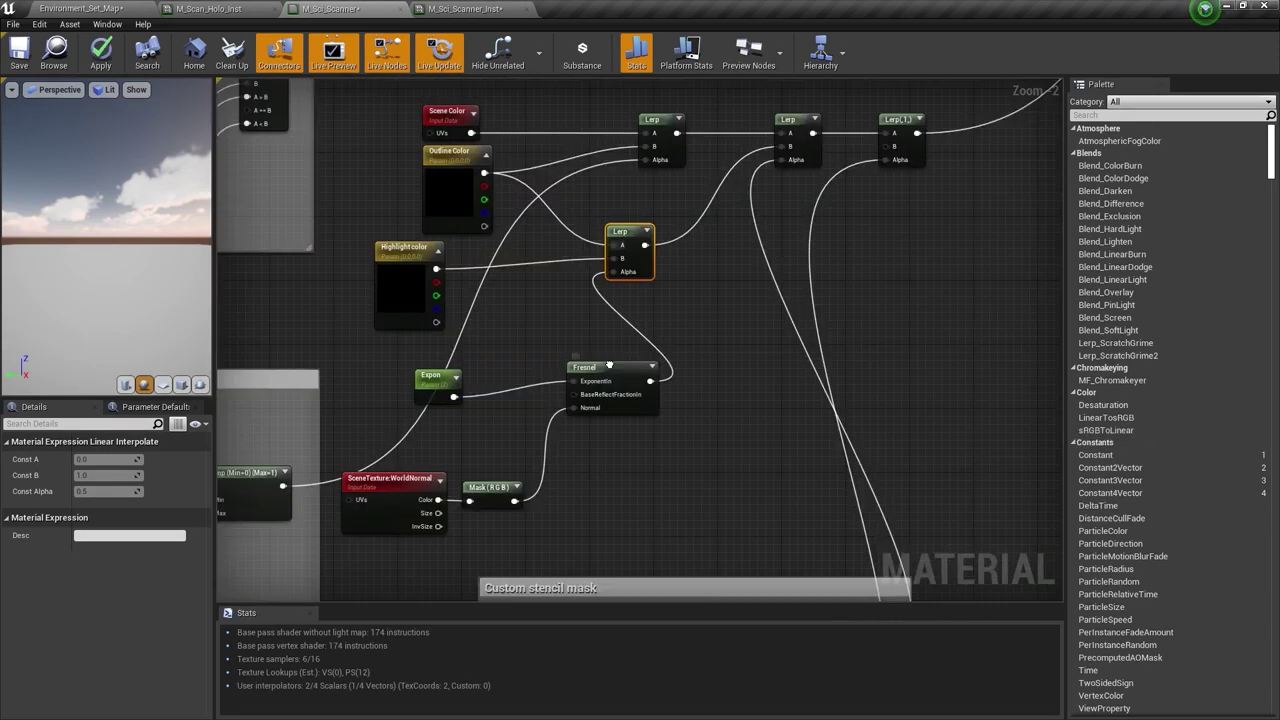
{"action": "right_click_drag", "start_coordinate": [606, 337], "coordinate": [680, 302]}
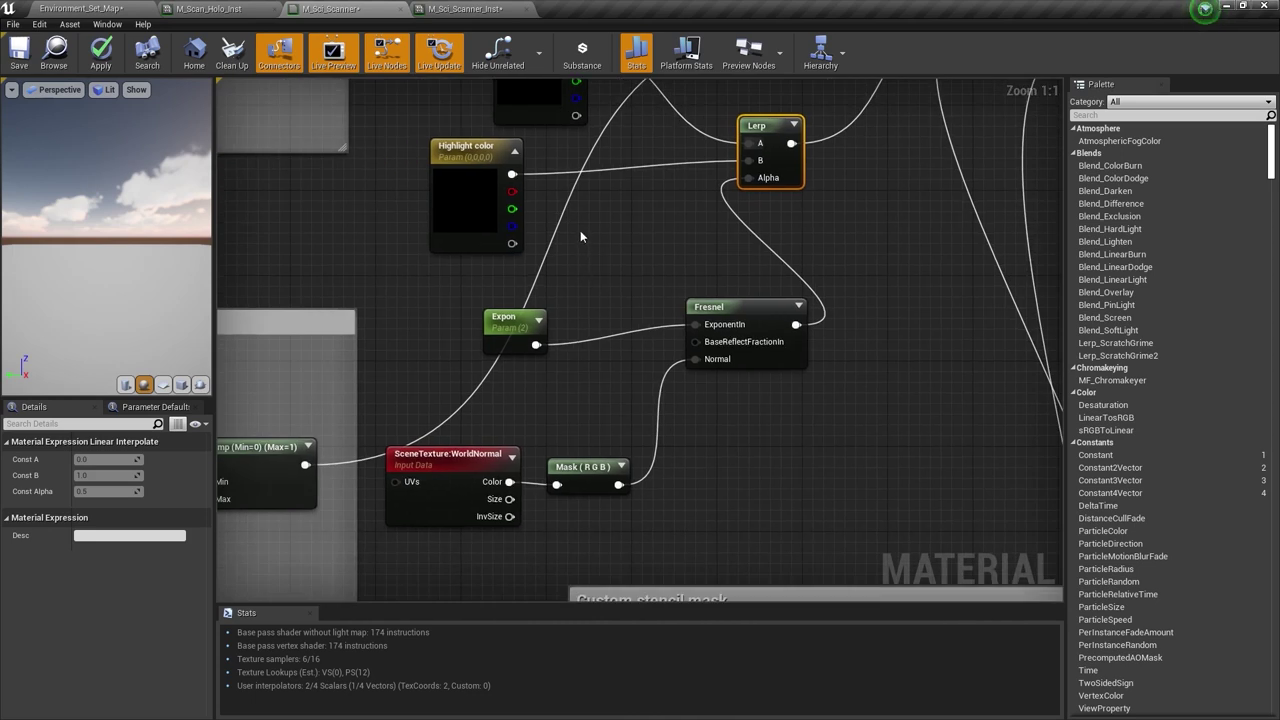
{"action": "right_click_drag", "start_coordinate": [580, 236], "coordinate": [634, 199]}
{"action": "left_click_drag", "start_coordinate": [363, 428], "coordinate": [805, 142]}
{"action": "right_click_drag", "start_coordinate": [737, 199], "coordinate": [731, 241]}
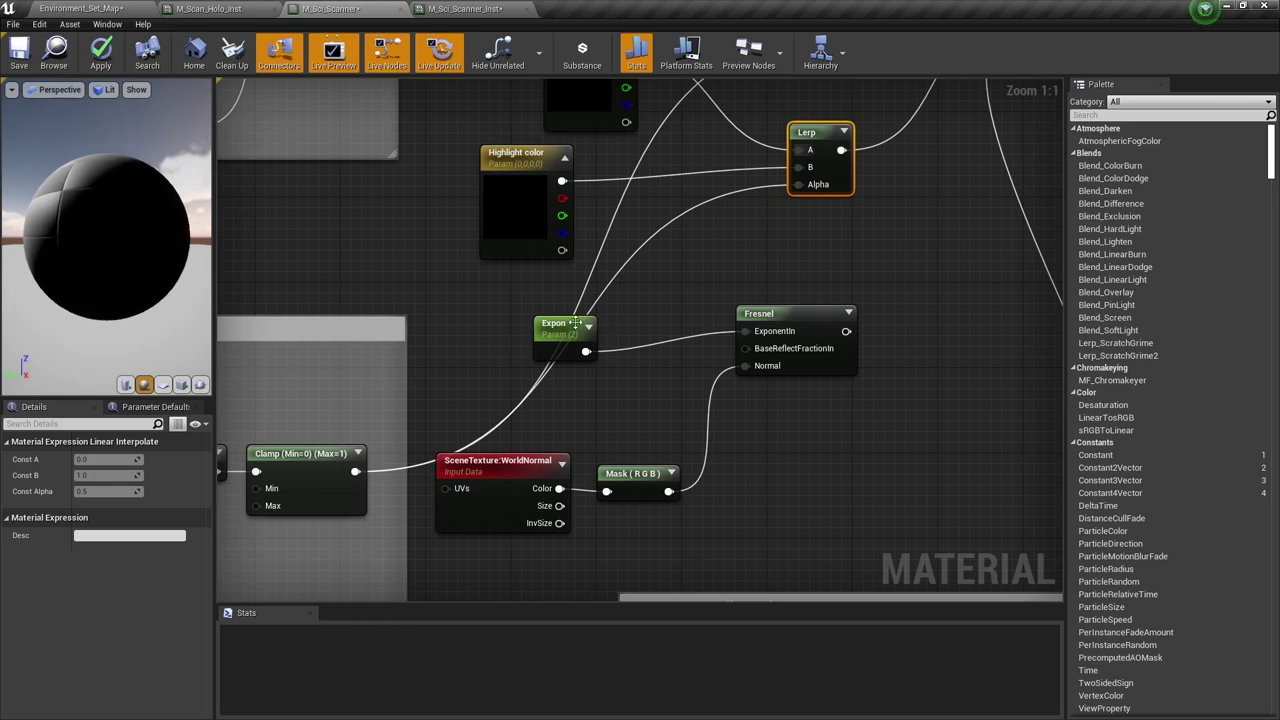
{"action": "left_click_drag", "start_coordinate": [575, 323], "coordinate": [639, 302]}
{"action": "right_click_drag", "start_coordinate": [809, 348], "coordinate": [752, 389]}
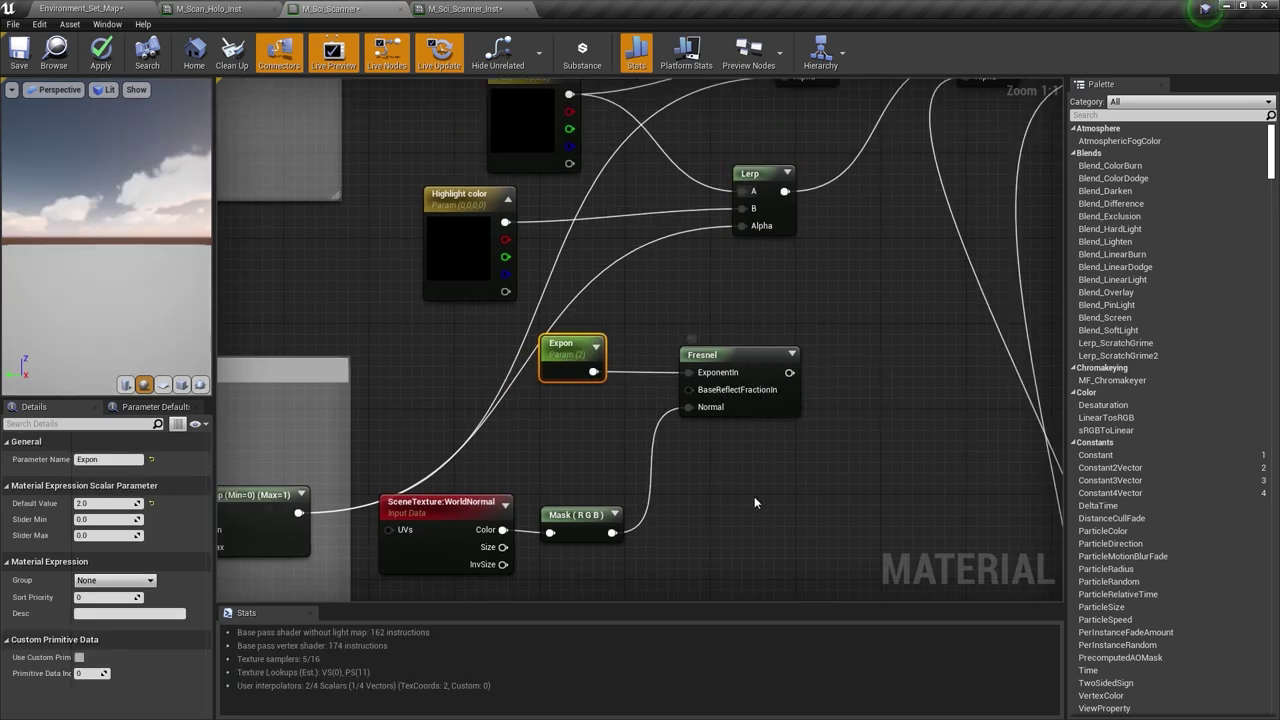
- Multiply Highlight color by the Fresnel output and feed the Multiply result into the highlight Lerp's B input
{"action": "left_click", "coordinate": [663, 256]}
{"action": "left_click_drag", "start_coordinate": [505, 221], "coordinate": [679, 284]}
{"action": "left_click_drag", "start_coordinate": [679, 284], "coordinate": [669, 210]}
{"action": "left_click", "coordinate": [649, 234]}
{"action": "left_click_drag", "start_coordinate": [769, 179], "coordinate": [865, 168]}
{"action": "left_click_drag", "start_coordinate": [689, 204], "coordinate": [712, 201]}
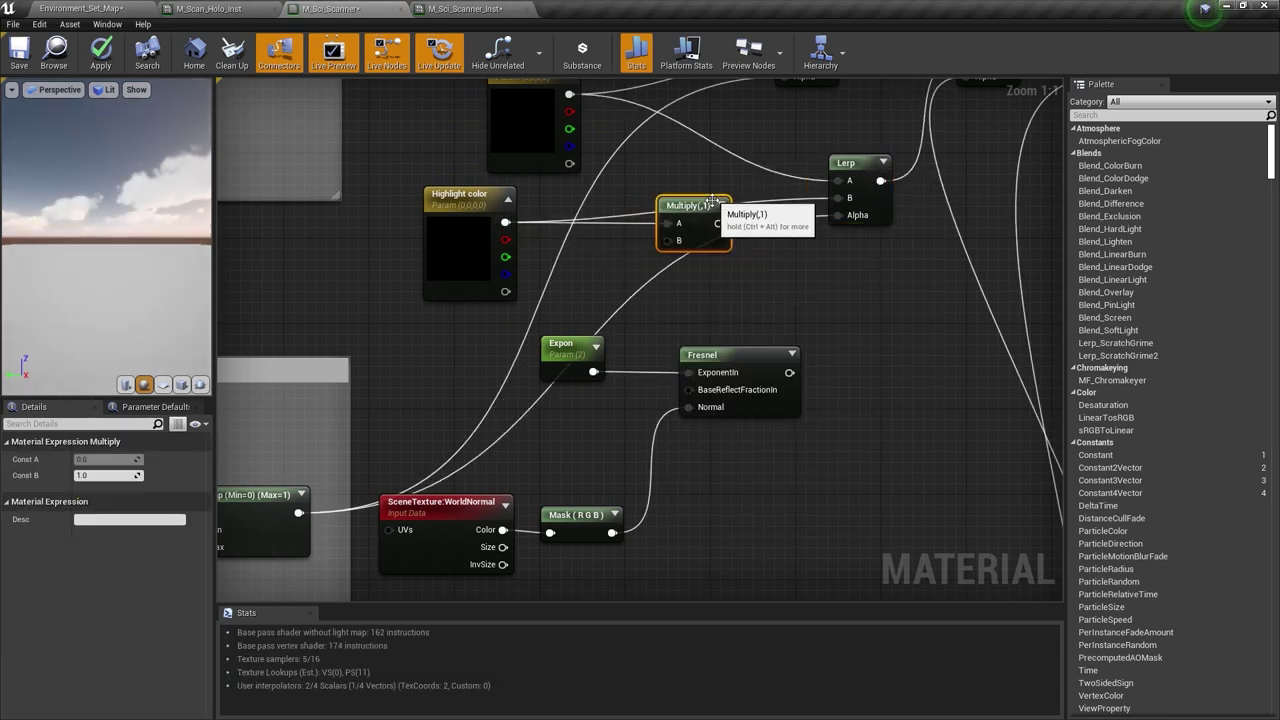
{"action": "left_click_drag", "start_coordinate": [790, 372], "coordinate": [859, 200]}
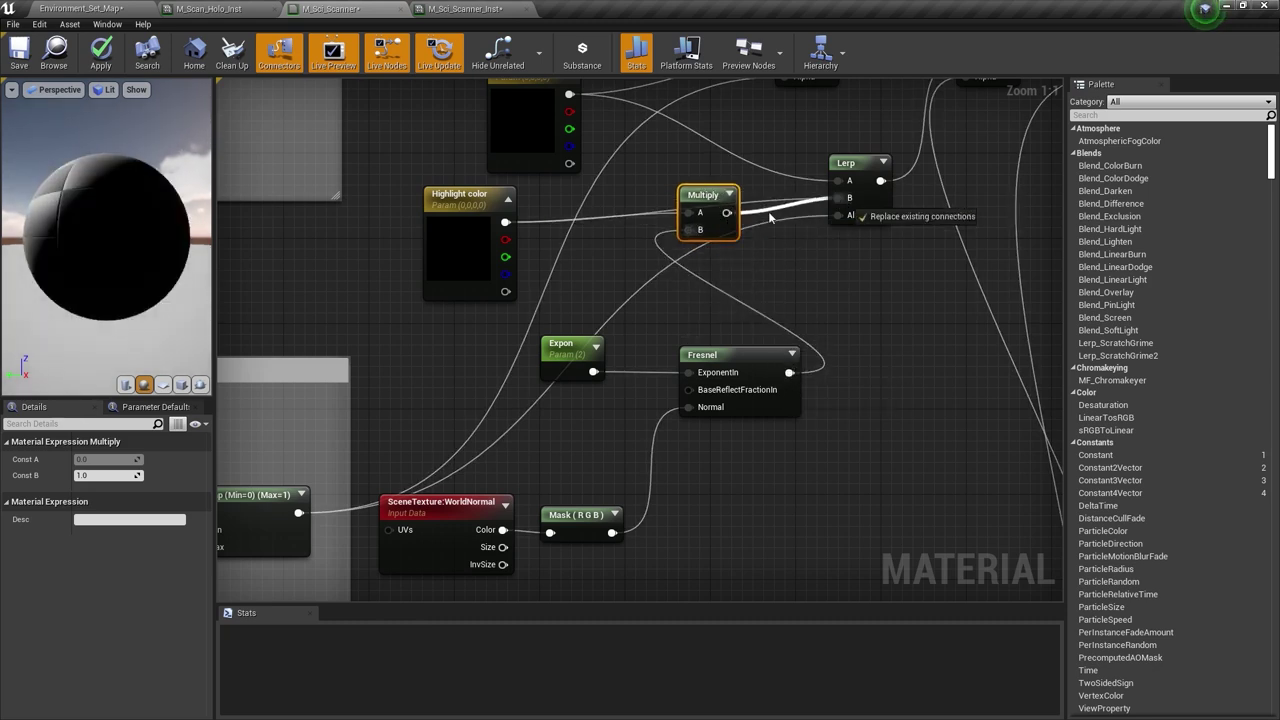
{"action": "left_click_drag", "start_coordinate": [770, 215], "coordinate": [838, 198]}
{"action": "left_click", "coordinate": [462, 218]}
{"action": "right_click_drag", "start_coordinate": [735, 232], "coordinate": [585, 278]}
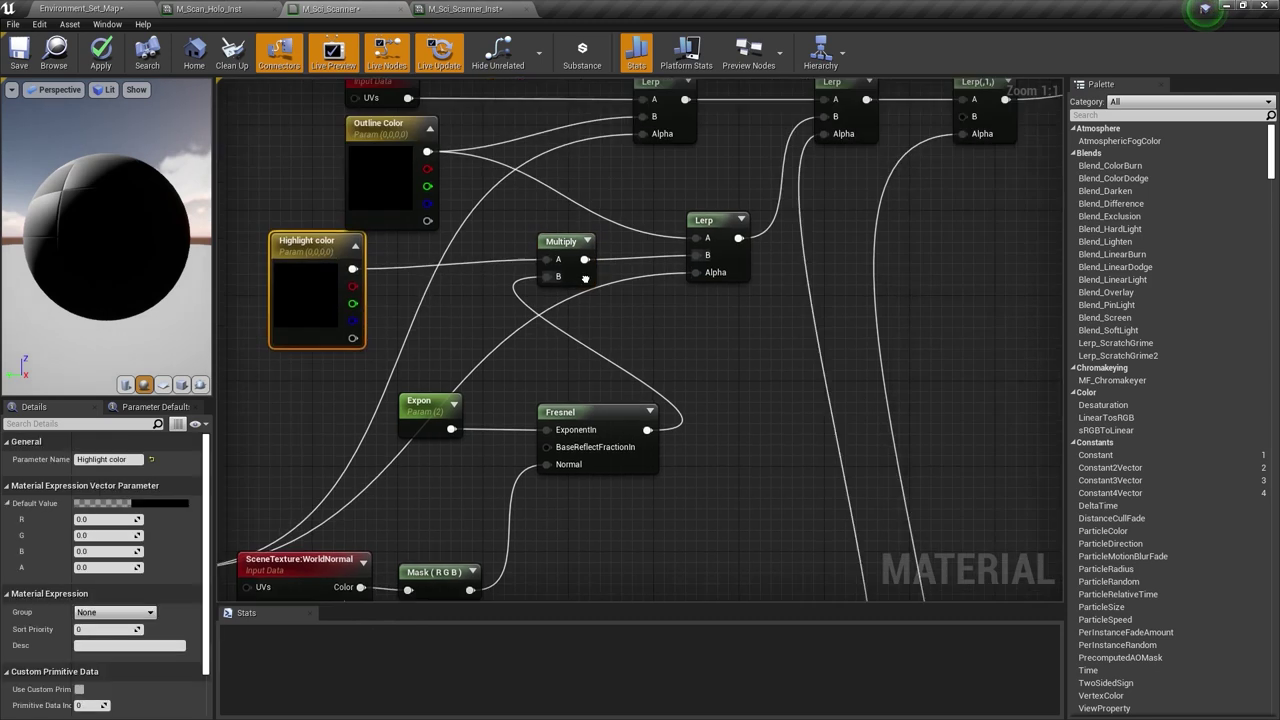
- Connect the highlight Multiply to the last chained Lerp's B input and route the wire neatly through a reroute node
{"action": "scroll", "coordinate": [585, 278], "scroll_direction": "down", "scroll_amount": 2}
{"action": "left_click", "coordinate": [657, 253]}
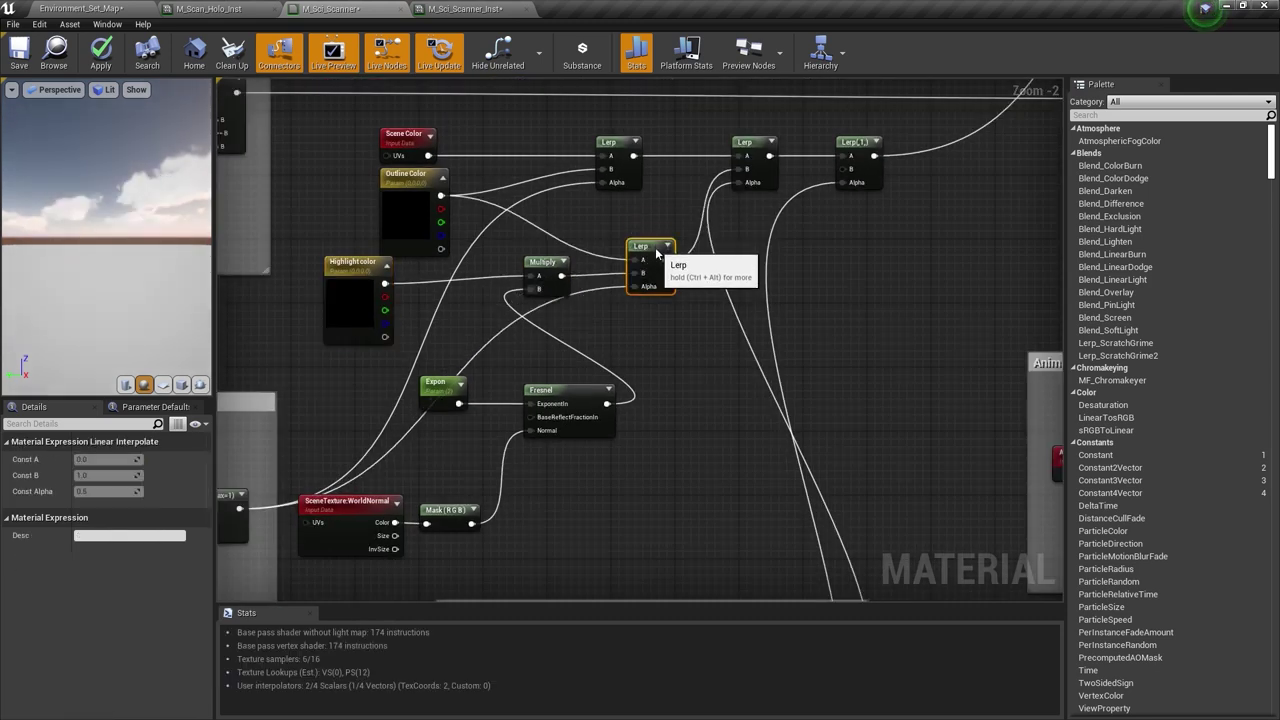
{"action": "left_click_drag", "start_coordinate": [859, 155], "coordinate": [916, 155]}
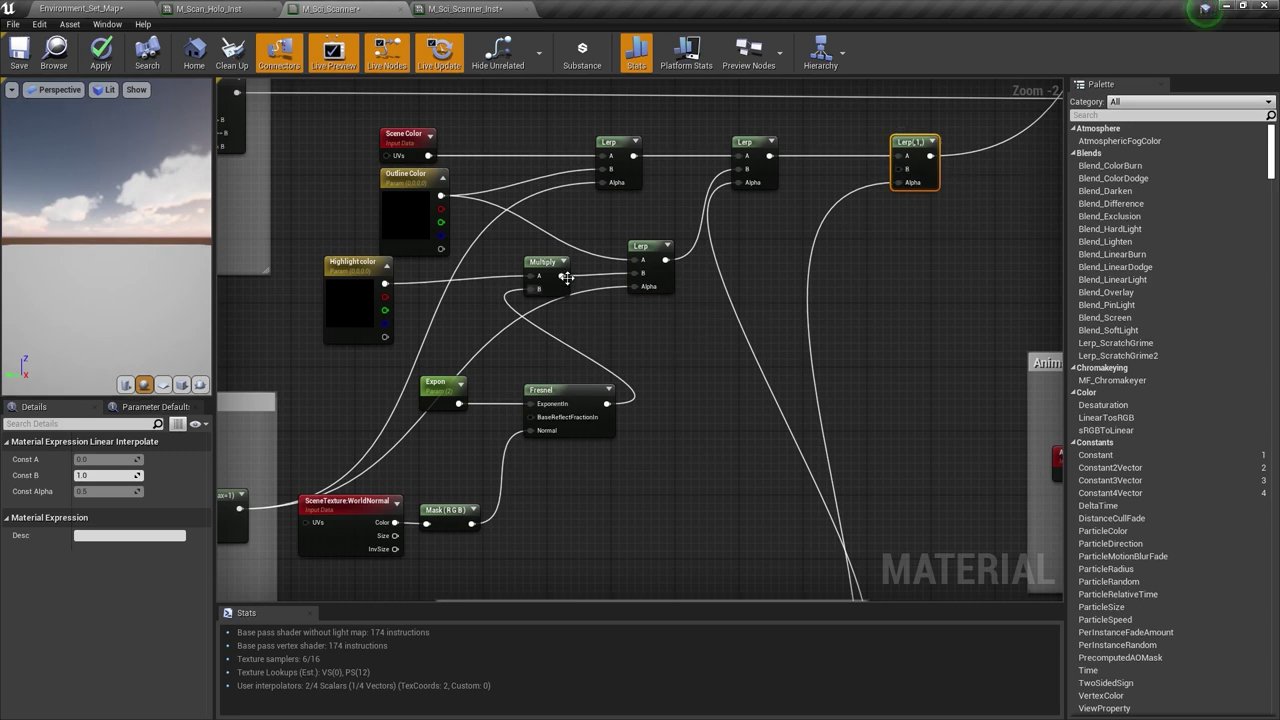
{"action": "left_click_drag", "start_coordinate": [566, 277], "coordinate": [910, 177]}
{"action": "left_click_drag", "start_coordinate": [835, 205], "coordinate": [835, 205]}
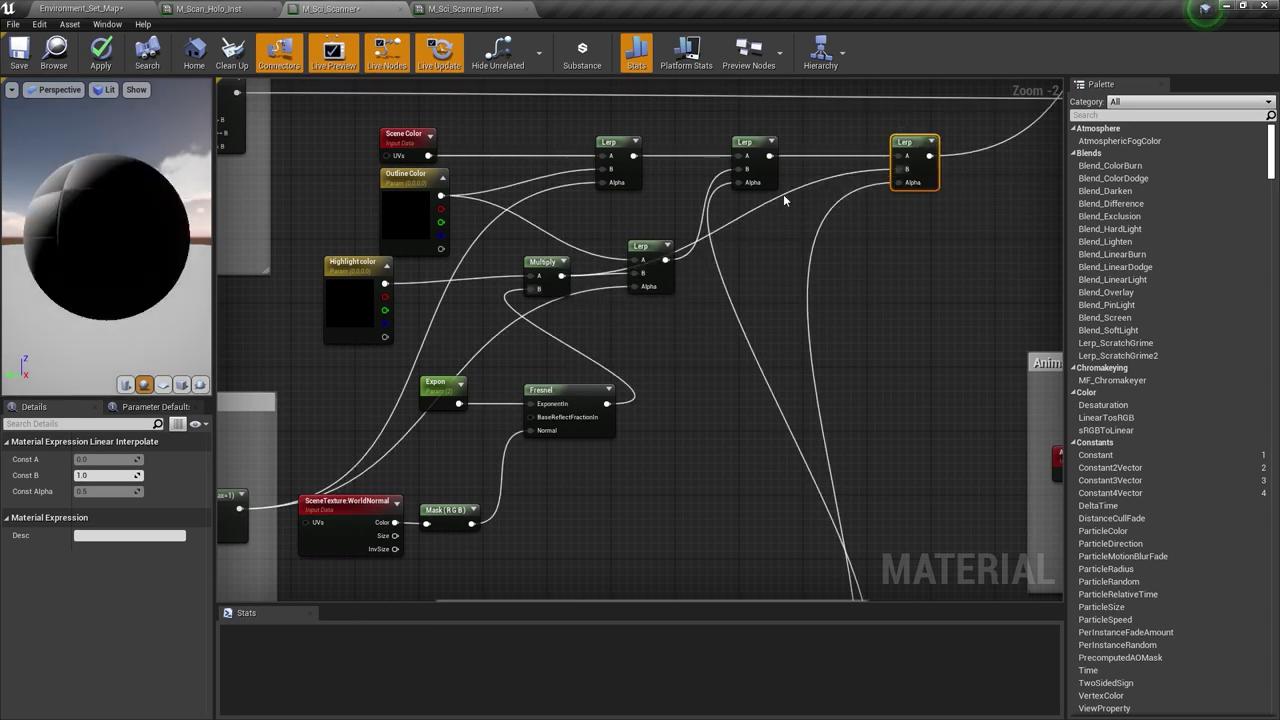
{"action": "double_click", "coordinate": [783, 195]}
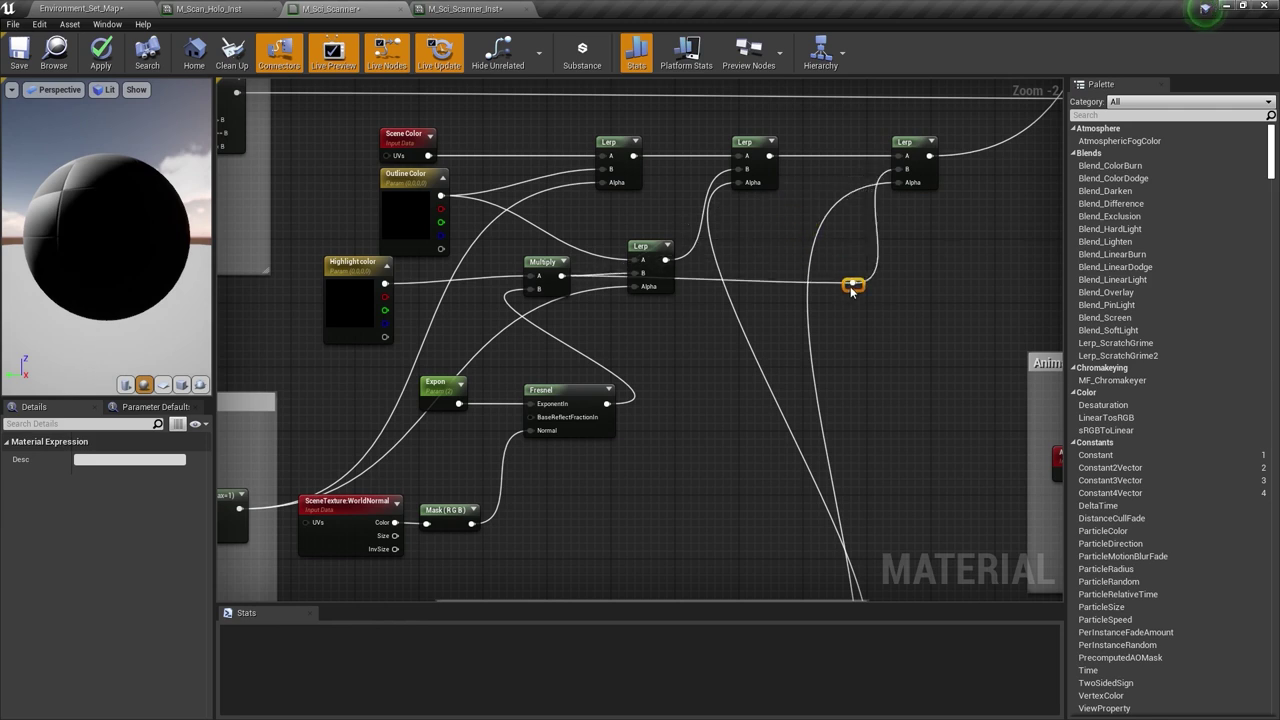
{"action": "right_click_drag", "start_coordinate": [826, 298], "coordinate": [859, 264]}
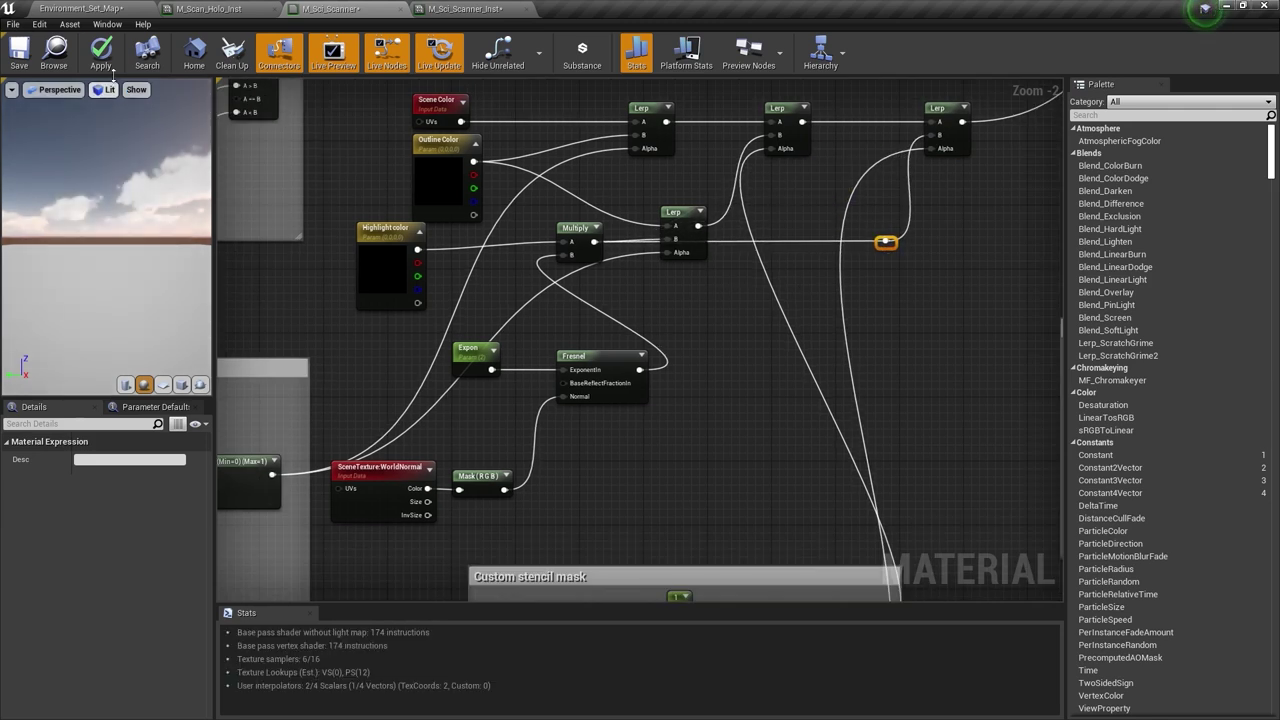
- Apply the material changes and inspect the spheres through the scanner in the level before returning to the M_Sci_Scanner graph
{"action": "right_click_drag", "start_coordinate": [697, 258], "coordinate": [677, 267]}
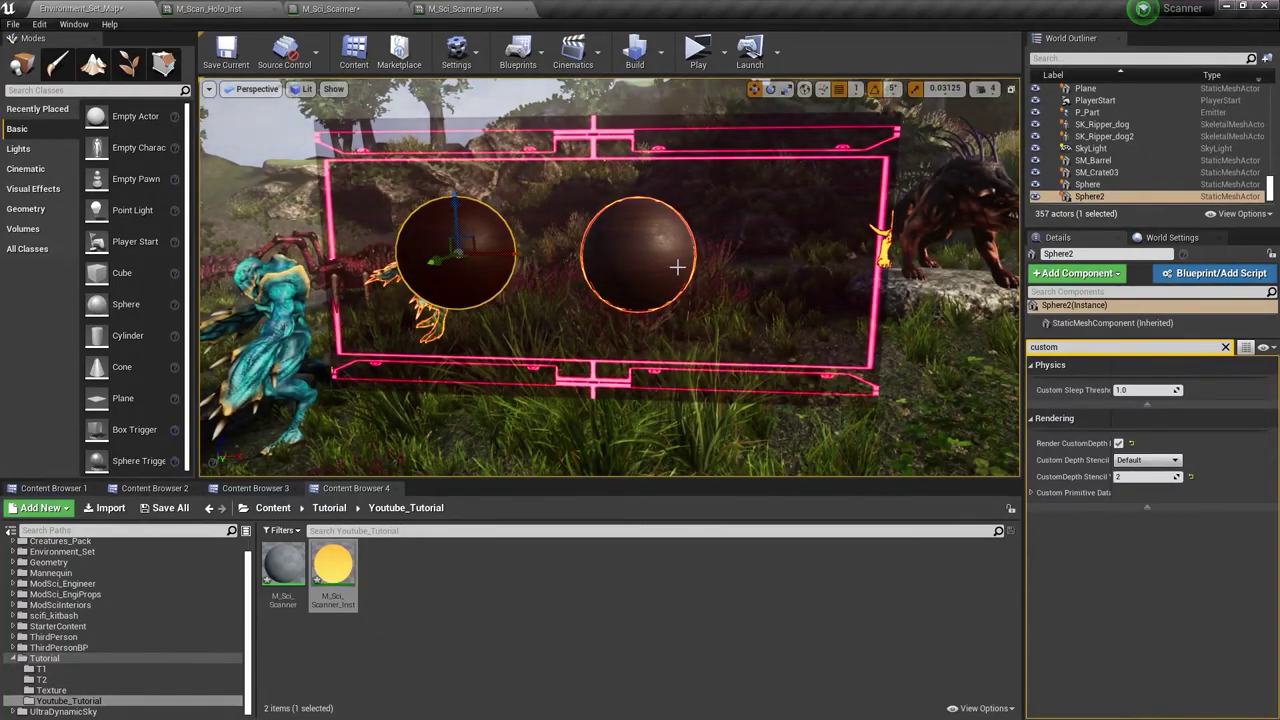
{"action": "left_click", "coordinate": [583, 256]}
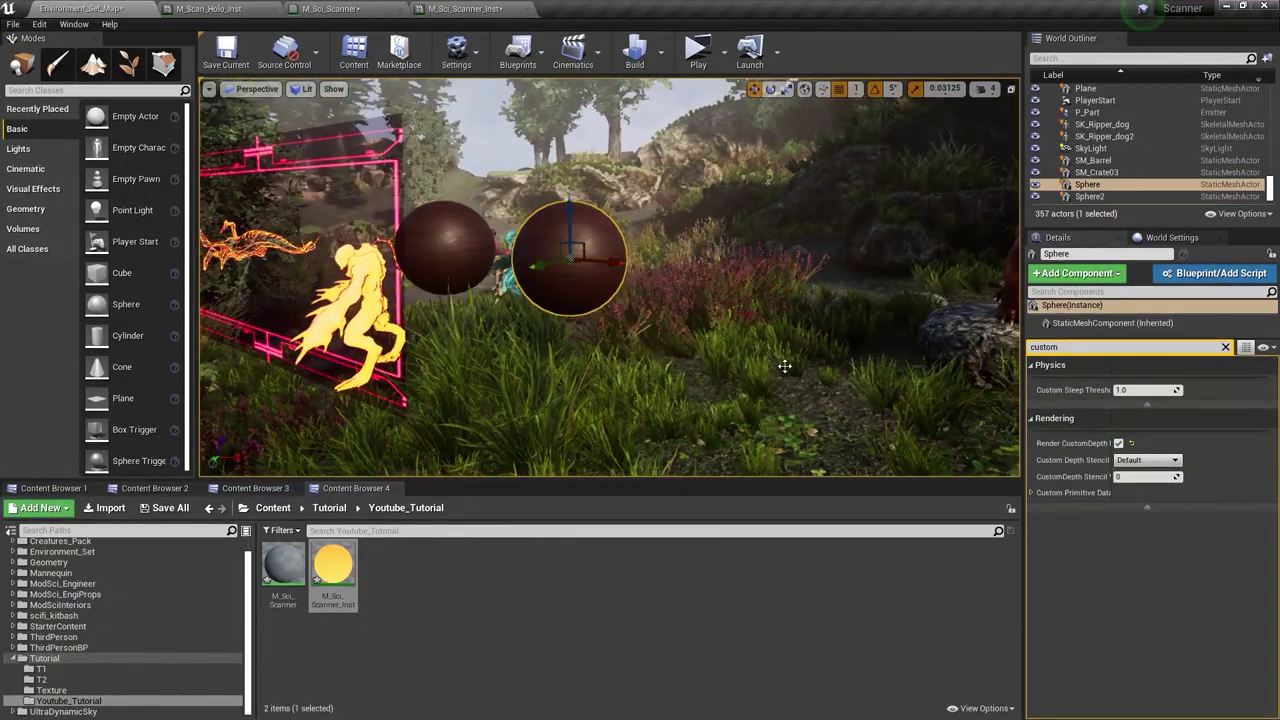
{"action": "left_click", "coordinate": [330, 8]}
- Swap the highlight Lerp's colors, with the Multiply result in A and Outline Color in B
{"action": "left_click", "coordinate": [571, 250]}
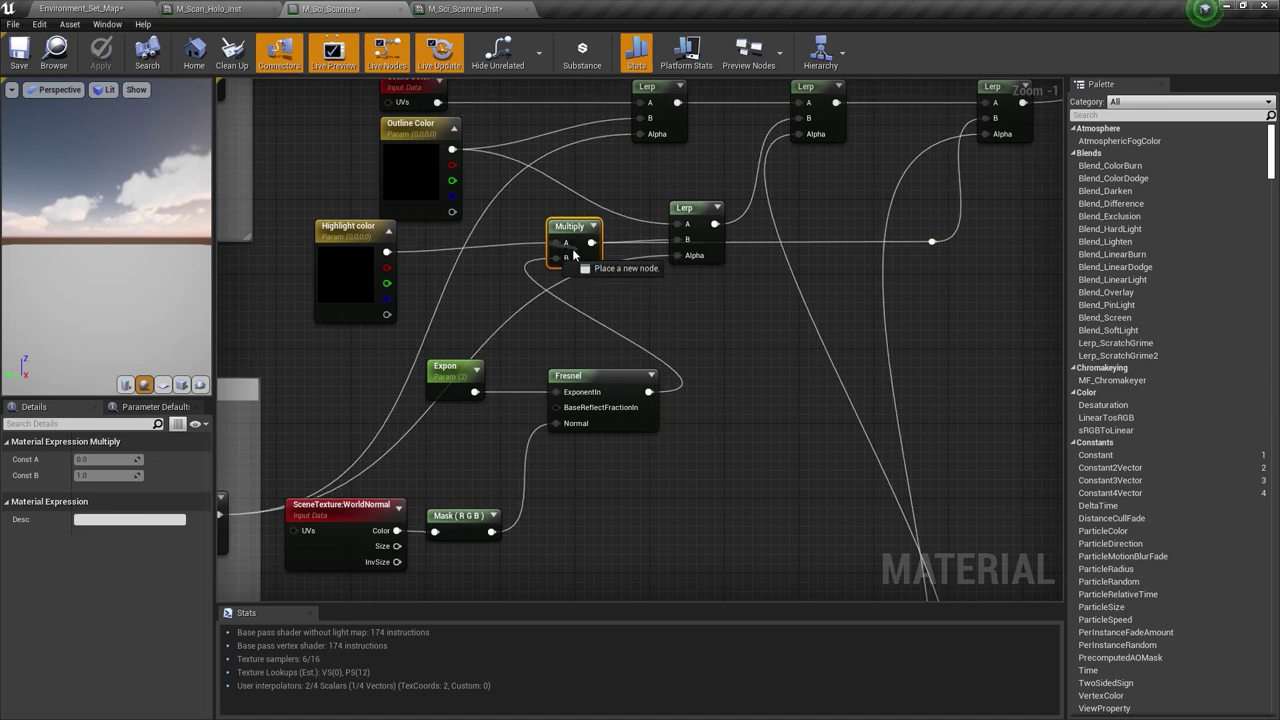
{"action": "left_click_drag", "start_coordinate": [573, 250], "coordinate": [712, 190]}
{"action": "left_click", "coordinate": [567, 226]}
{"action": "right_click_drag", "start_coordinate": [358, 428], "coordinate": [457, 358]}
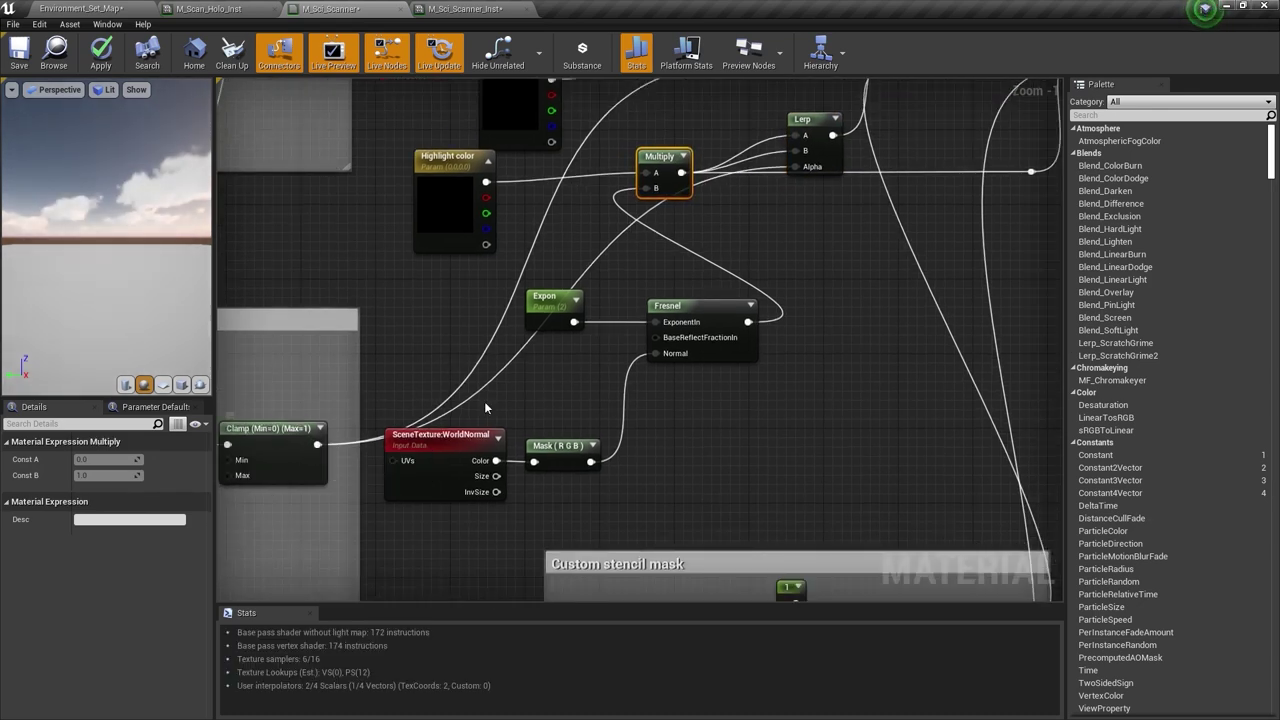
{"action": "right_click_drag", "start_coordinate": [740, 187], "coordinate": [686, 298]}
{"action": "left_click_drag", "start_coordinate": [499, 192], "coordinate": [744, 262]}
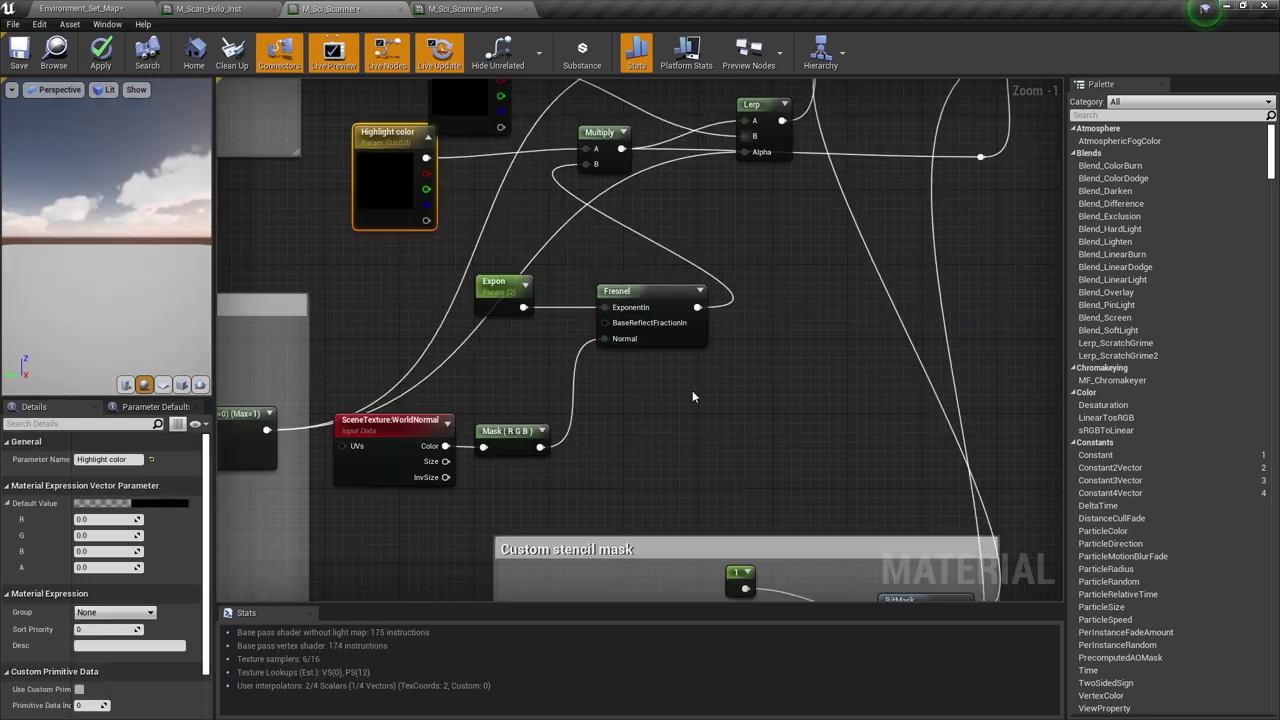
- Tidy the graph by repositioning the Expon, Fresnel, WorldNormal and Mask nodes together and lowering the highlight Lerp slightly
{"action": "left_click_drag", "start_coordinate": [707, 445], "coordinate": [436, 364]}
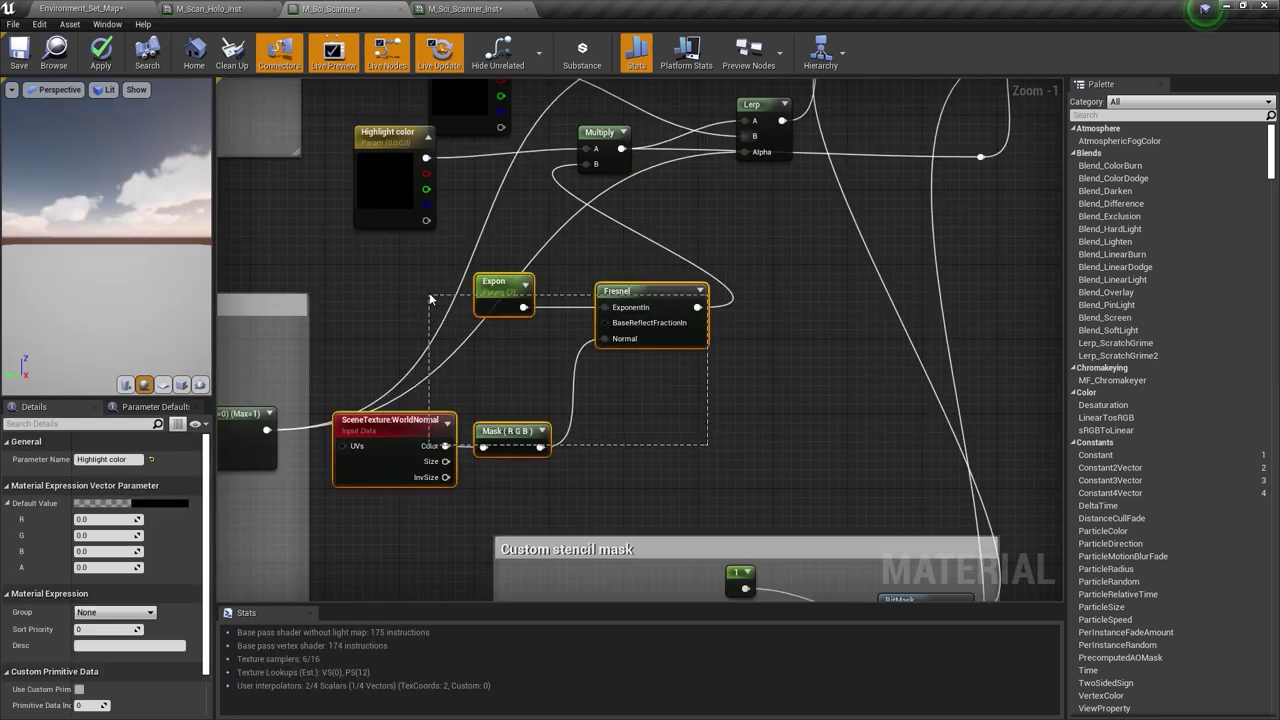
{"action": "left_click_drag", "start_coordinate": [430, 298], "coordinate": [430, 298]}
{"action": "left_click_drag", "start_coordinate": [645, 300], "coordinate": [624, 354]}
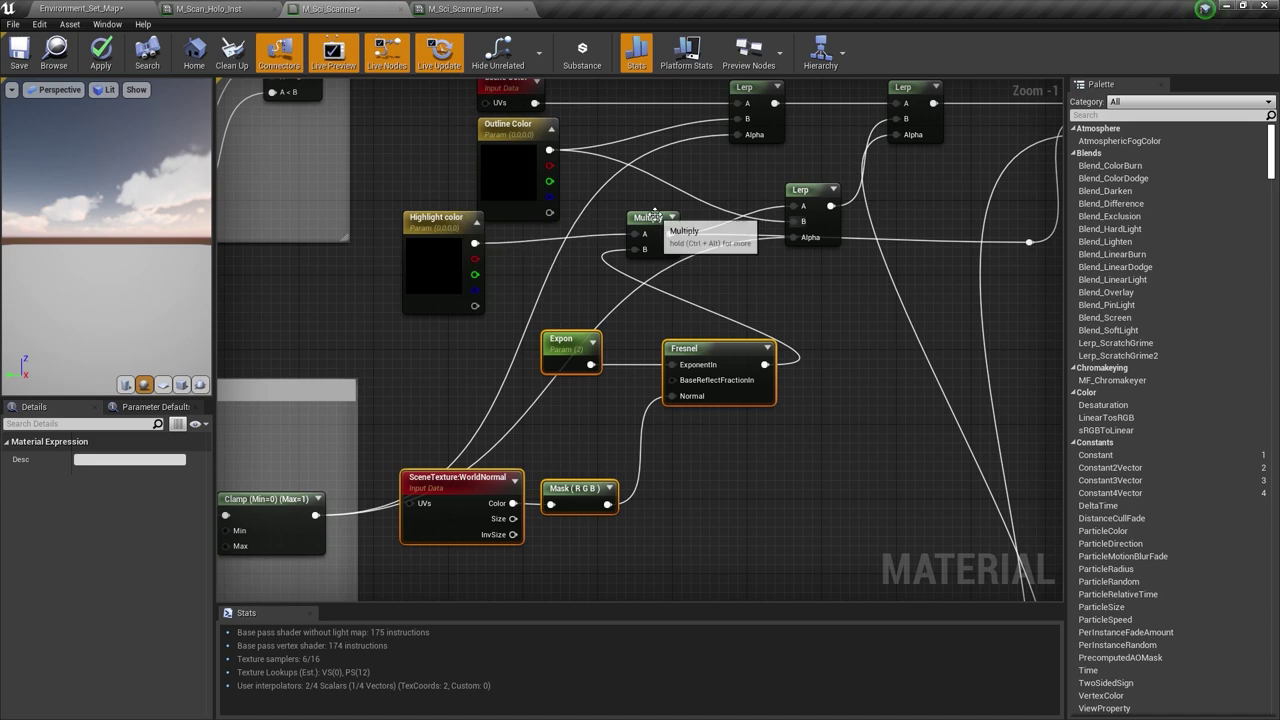
{"action": "mouse_move", "coordinate": [811, 194]}
{"action": "left_mouse_down"}
{"action": "mouse_move", "coordinate": [812, 149]}
{"action": "mouse_move", "coordinate": [811, 212]}
{"action": "left_mouse_up"}
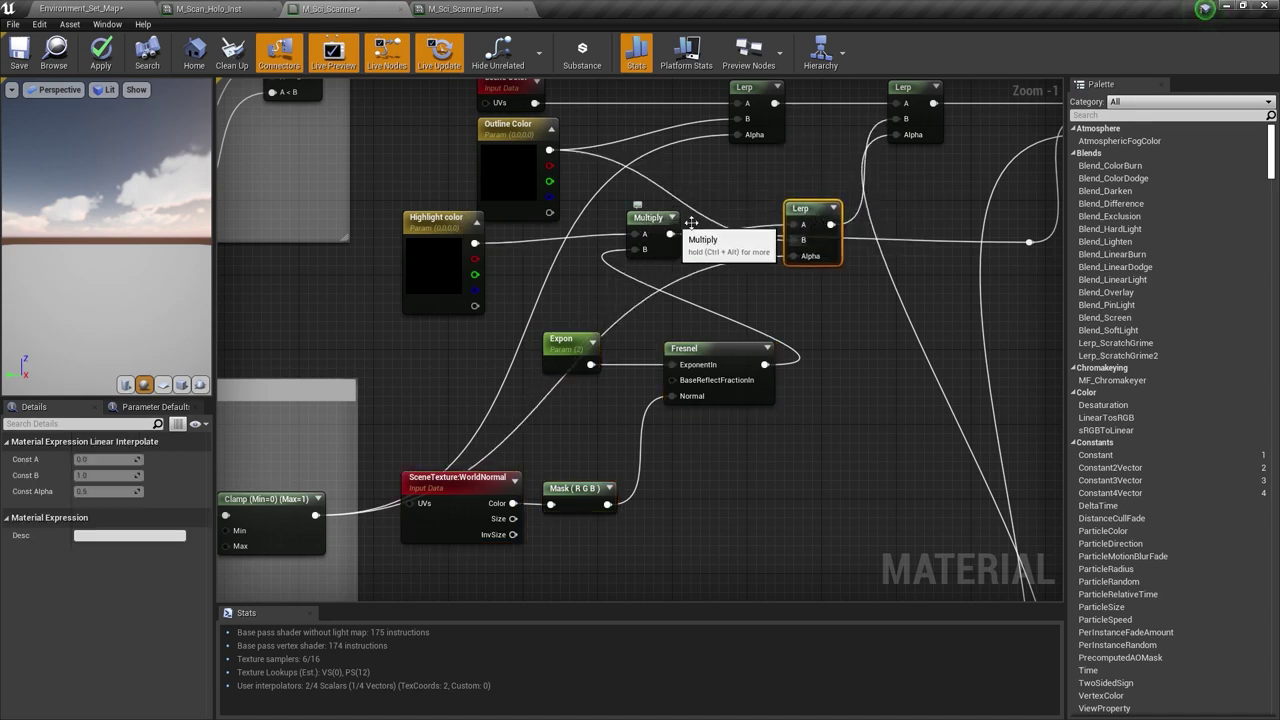
- Examine how the Custom stencil mask group drives the Alpha inputs of the chained Lerps
{"action": "right_click_drag", "start_coordinate": [1038, 175], "coordinate": [802, 267]}
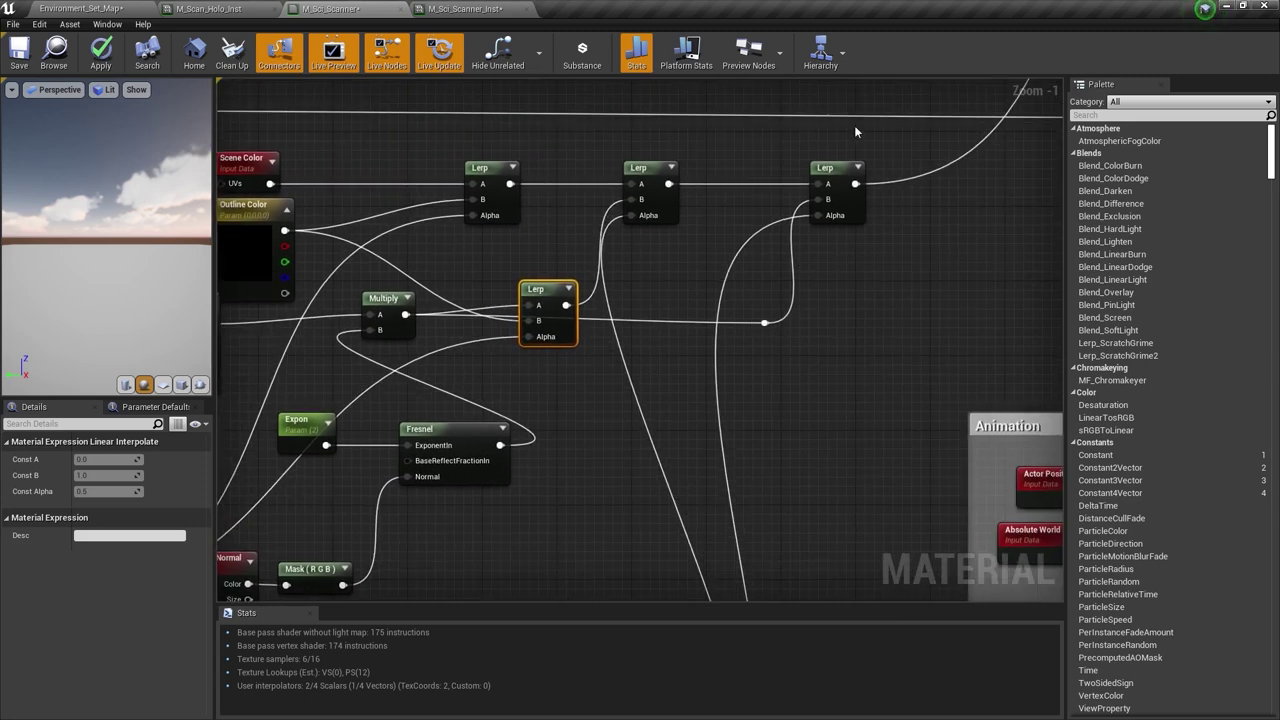
{"action": "right_click_drag", "start_coordinate": [808, 412], "coordinate": [722, 326]}
{"action": "scroll", "coordinate": [722, 326], "scroll_direction": "down", "scroll_amount": 2}
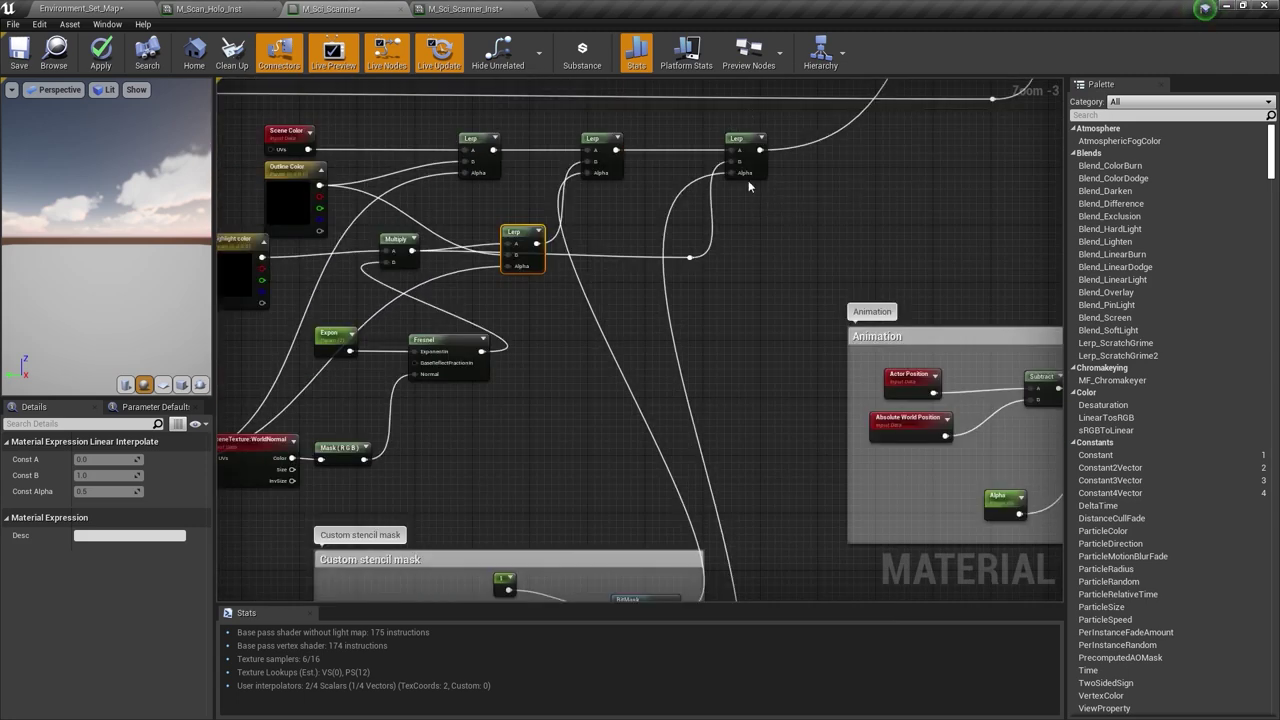
{"action": "right_click_drag", "start_coordinate": [722, 520], "coordinate": [756, 195]}
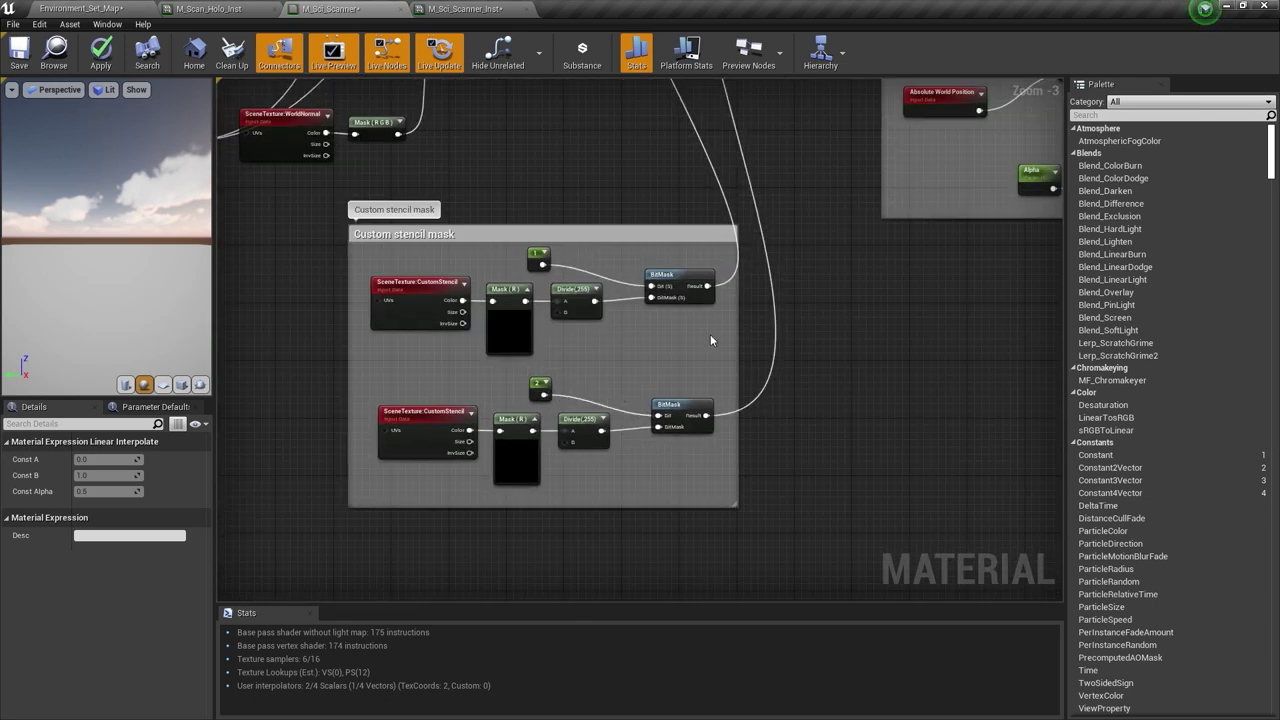
{"action": "right_click_drag", "start_coordinate": [711, 340], "coordinate": [688, 553]}
{"action": "right_click_drag", "start_coordinate": [661, 173], "coordinate": [674, 340]}
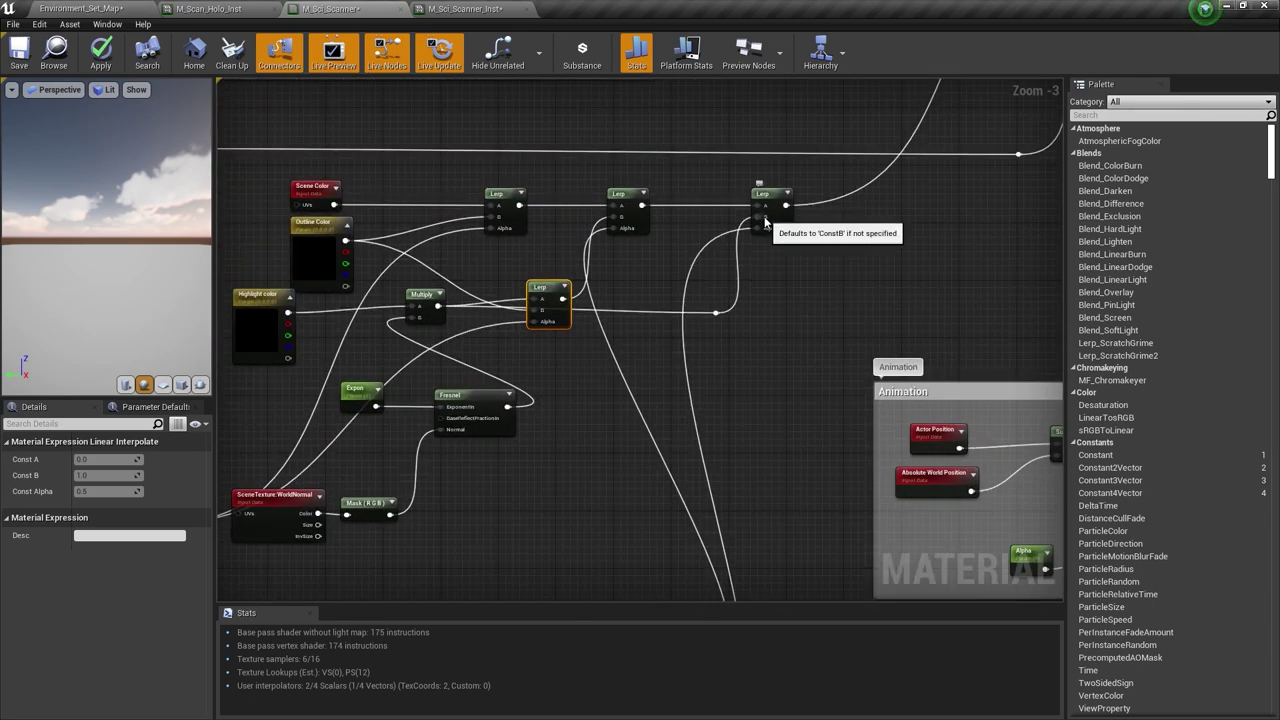
{"action": "right_click_drag", "start_coordinate": [704, 277], "coordinate": [801, 258]}
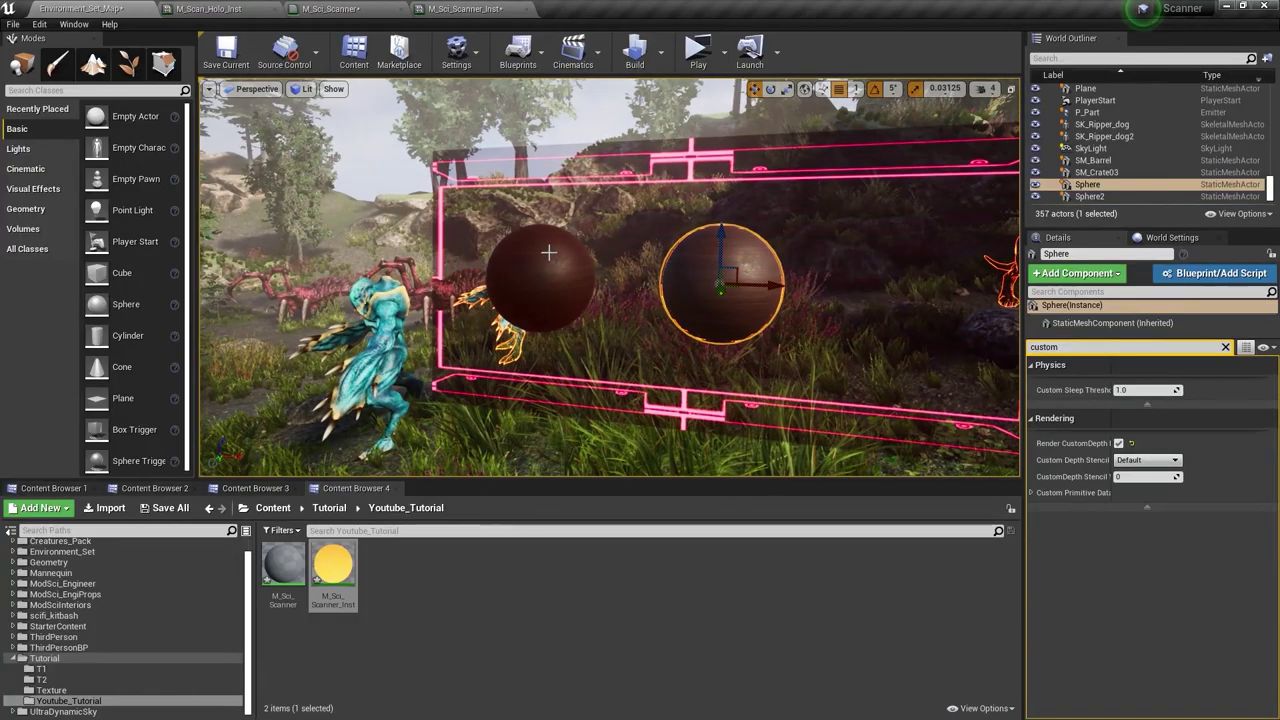
- Select Sphere2 in the level and open M_Sci_Scanner_Inst in a floating window over the level viewport
{"action": "key", "text": "a"}
{"action": "left_click", "coordinate": [612, 284]}
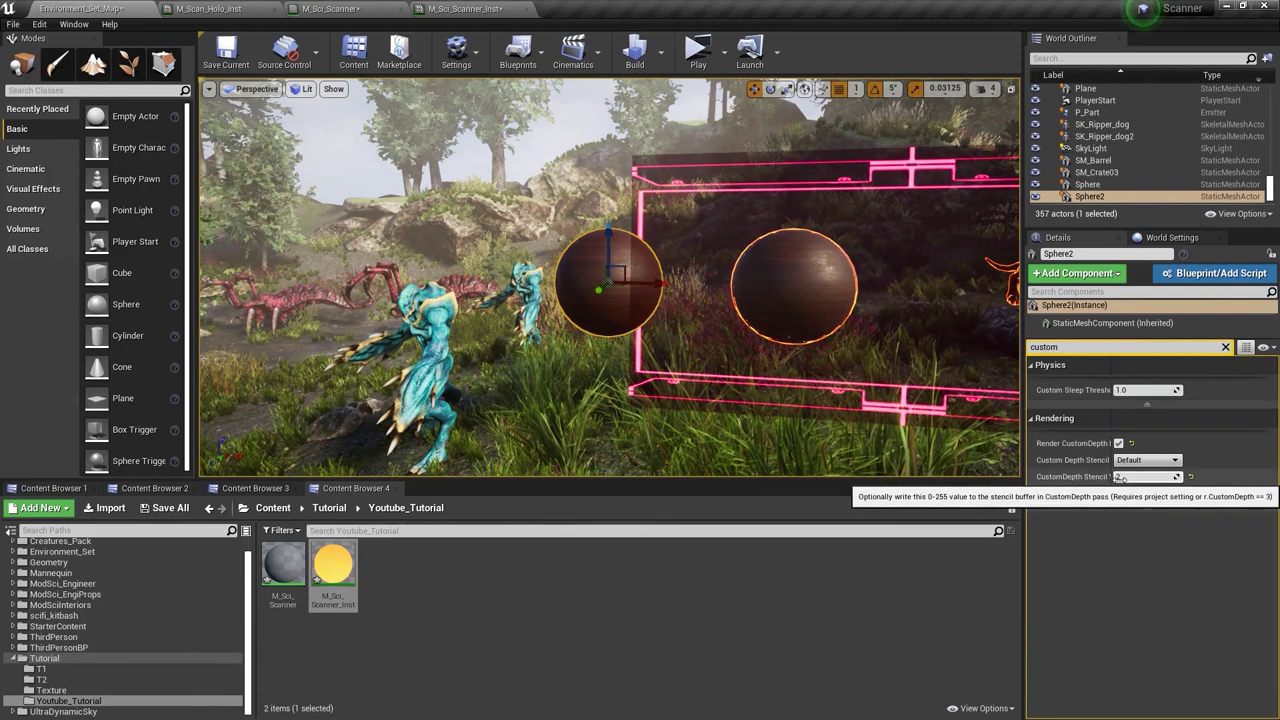
{"action": "double_click", "coordinate": [334, 565]}
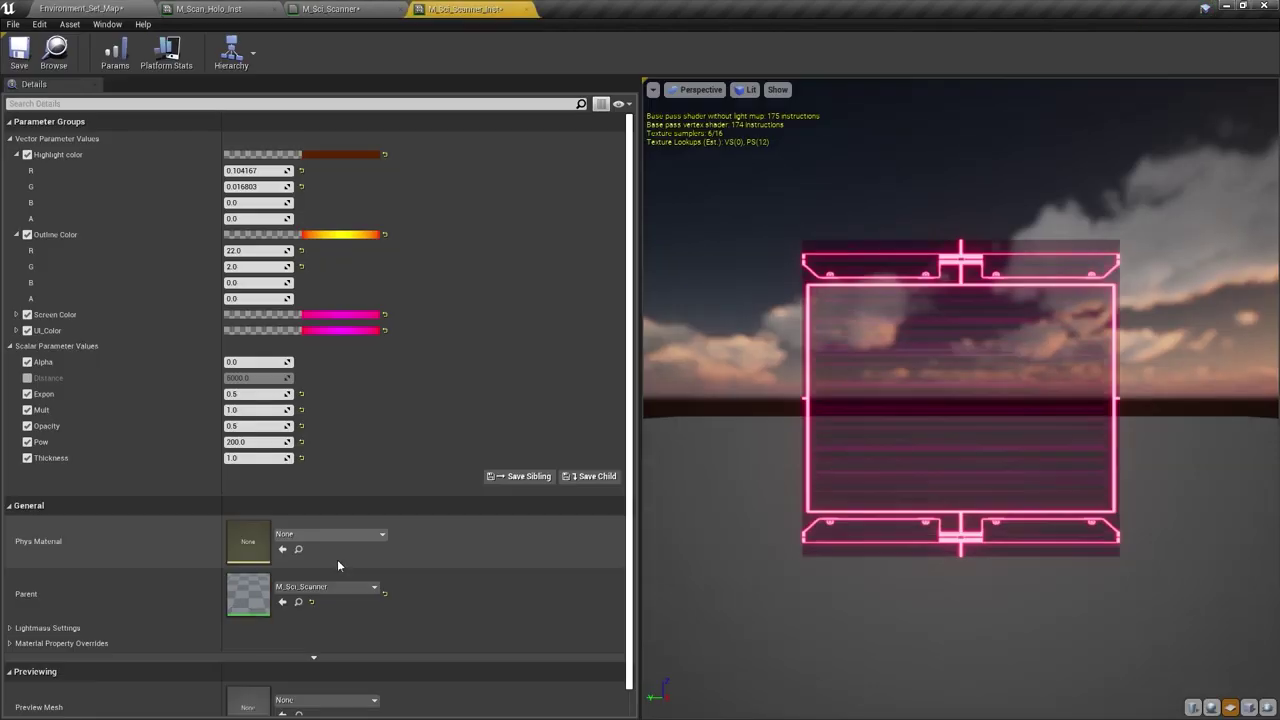
{"action": "left_click_drag", "start_coordinate": [510, 6], "coordinate": [678, 263]}
{"action": "left_click", "coordinate": [132, 8]}
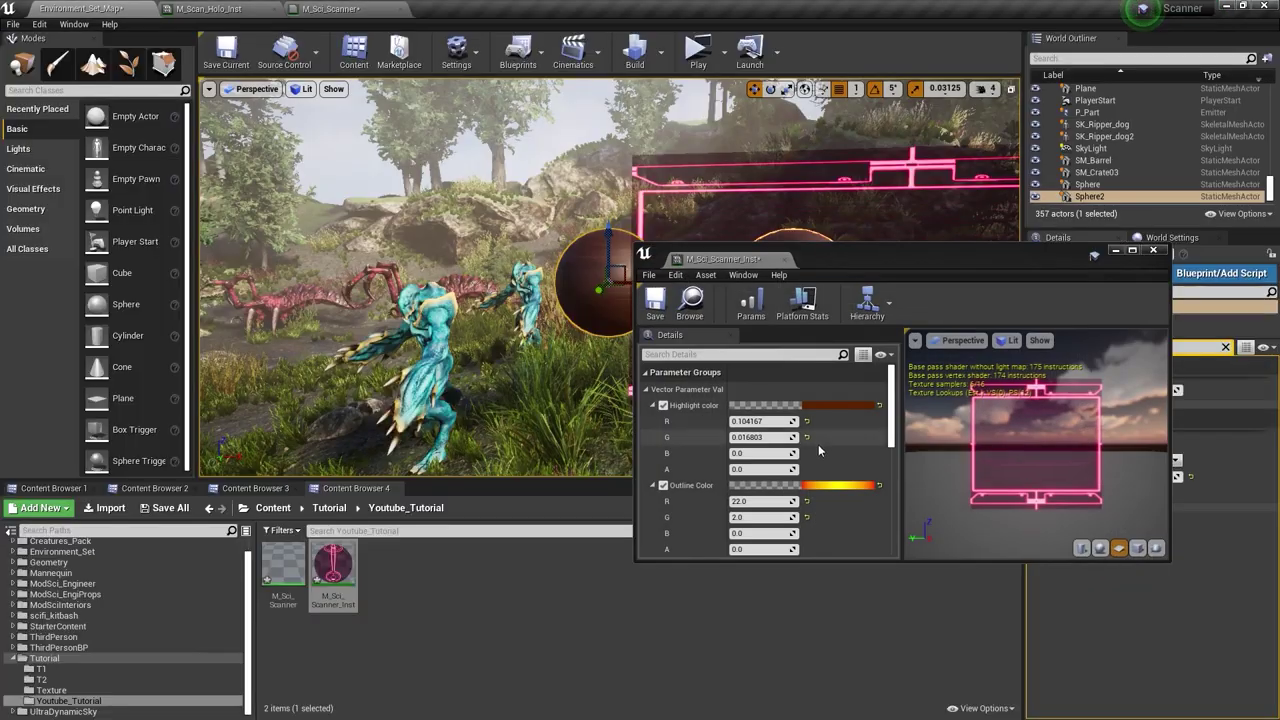
- Set the Expon parameter of the scanner instance to 2
{"action": "scroll", "coordinate": [816, 450], "scroll_direction": "down", "scroll_amount": 3}
{"action": "scroll", "coordinate": [813, 450], "scroll_direction": "down", "scroll_amount": 3}
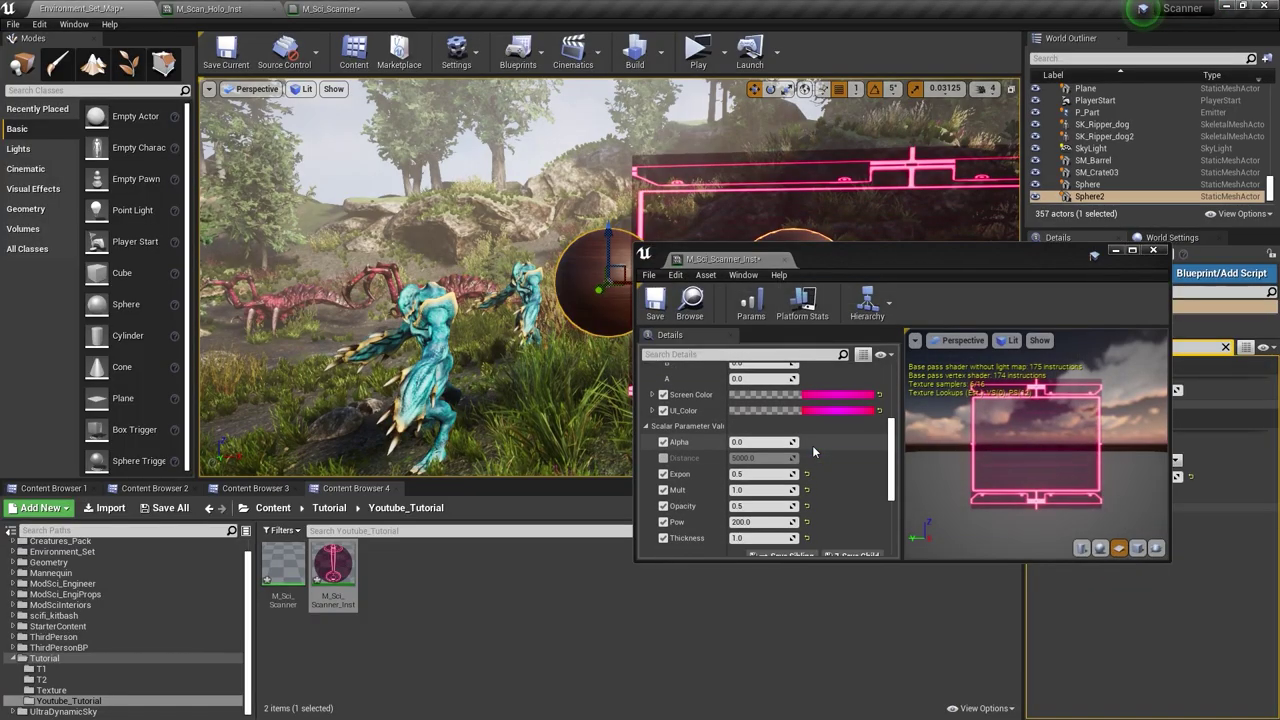
{"action": "left_click", "coordinate": [762, 474]}
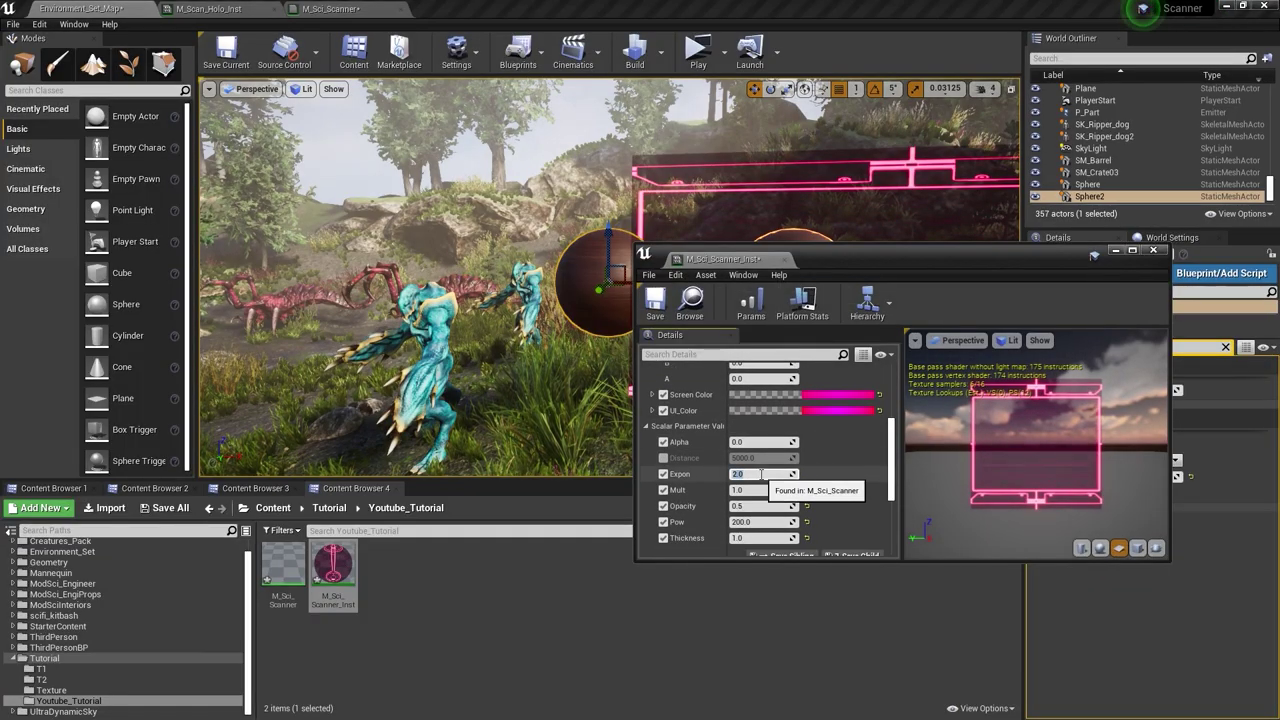
- Change the instance's Highlight color to a bright magenta with R 1, G 0 and B 0.859237
{"action": "left_click_drag", "start_coordinate": [882, 258], "coordinate": [944, 293]}
{"action": "scroll", "coordinate": [890, 460], "scroll_direction": "up", "scroll_amount": 3}
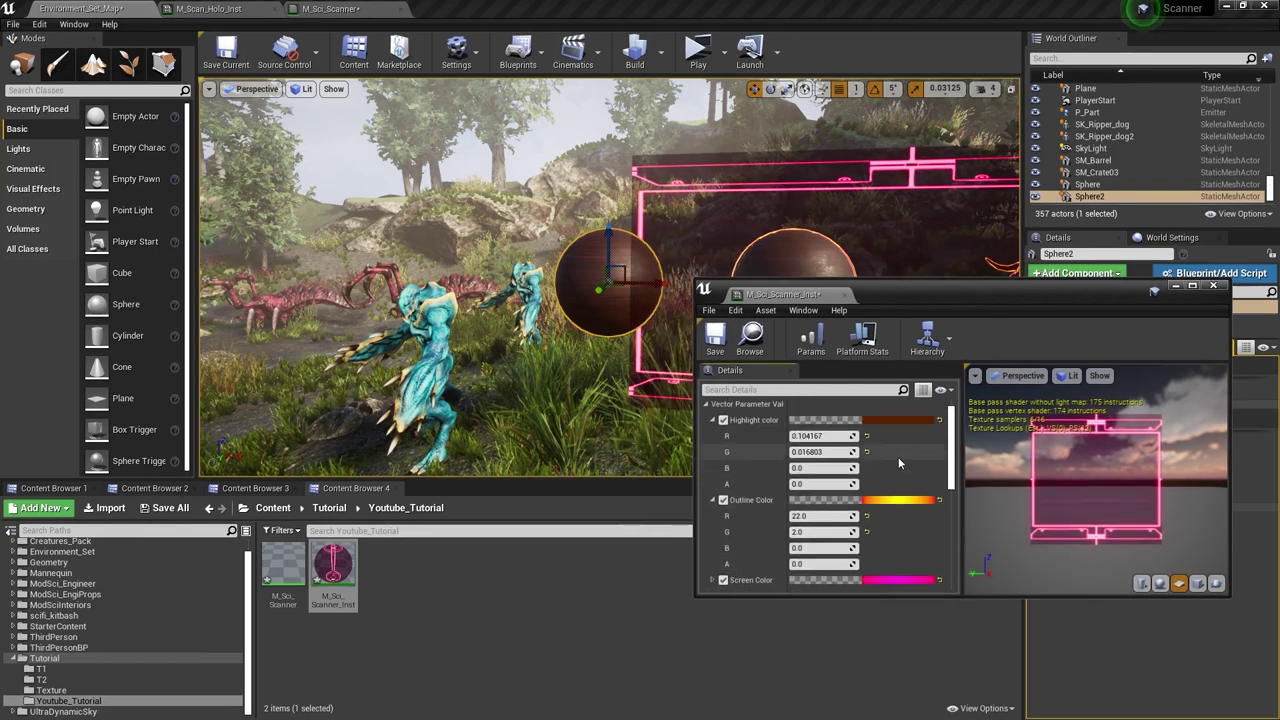
{"action": "left_click", "coordinate": [906, 421]}
{"action": "left_click_drag", "start_coordinate": [1104, 465], "coordinate": [1104, 414]}
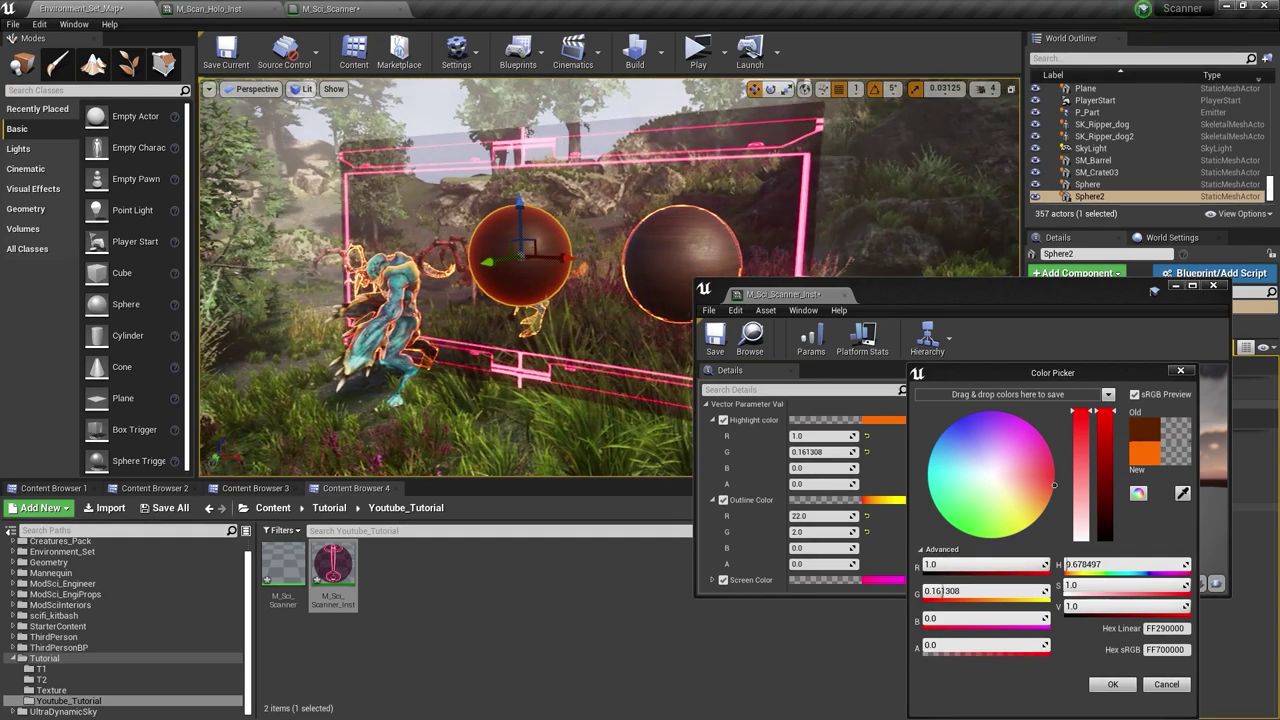
{"action": "mouse_move", "coordinate": [1104, 412]}
{"action": "left_mouse_down"}
{"action": "mouse_move", "coordinate": [1105, 507]}
{"action": "mouse_move", "coordinate": [1104, 388]}
{"action": "left_mouse_up"}
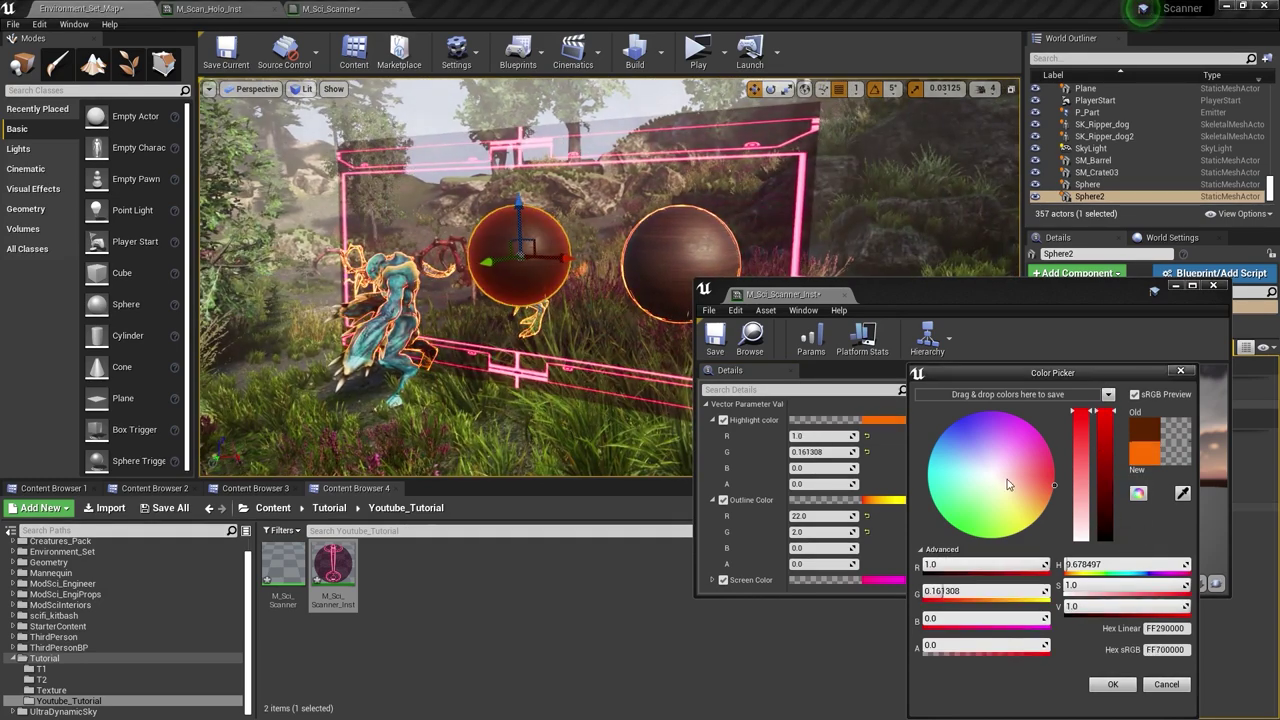
{"action": "left_click_drag", "start_coordinate": [1007, 479], "coordinate": [945, 377]}
{"action": "left_click_drag", "start_coordinate": [970, 454], "coordinate": [1114, 515]}
{"action": "left_click_drag", "start_coordinate": [1045, 458], "coordinate": [1031, 424]}
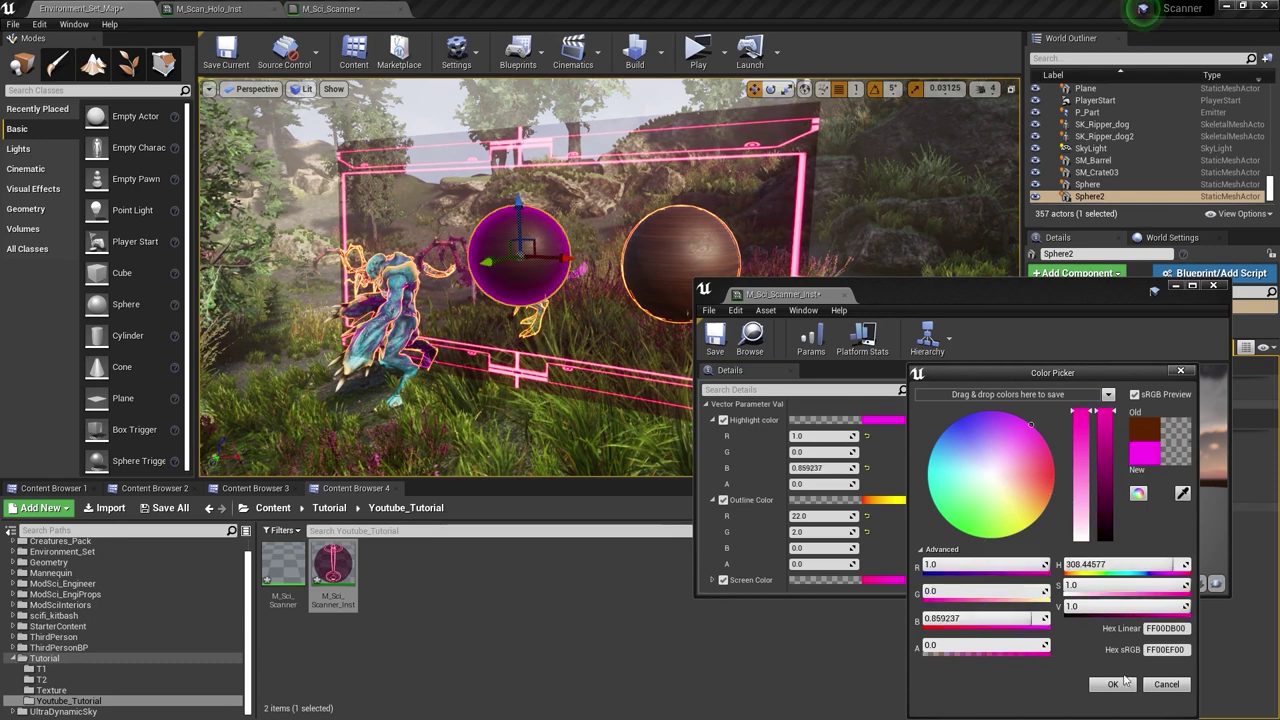
{"action": "left_click", "coordinate": [1125, 680]}
- Try Expon values of 1 and 10 on the scanner instance and compare the highlight on the spheres
{"action": "scroll", "coordinate": [816, 520], "scroll_direction": "down", "scroll_amount": 4}
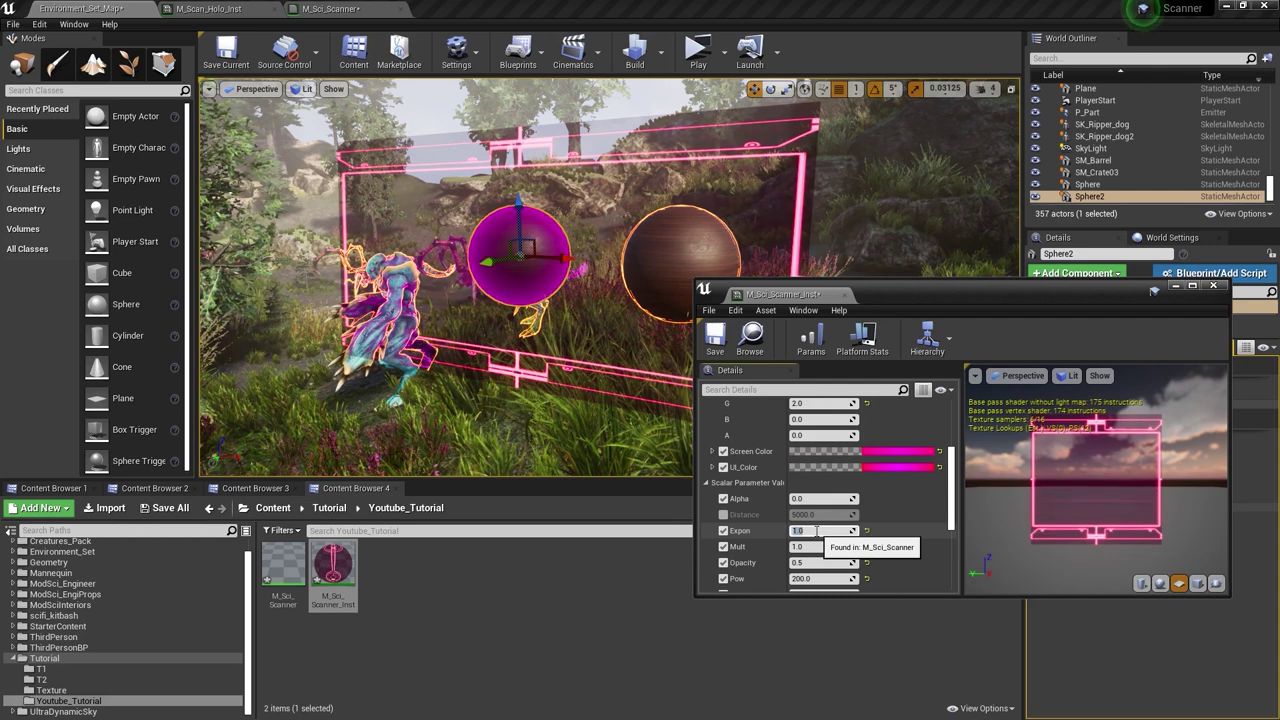
{"action": "left_click", "coordinate": [816, 531]}
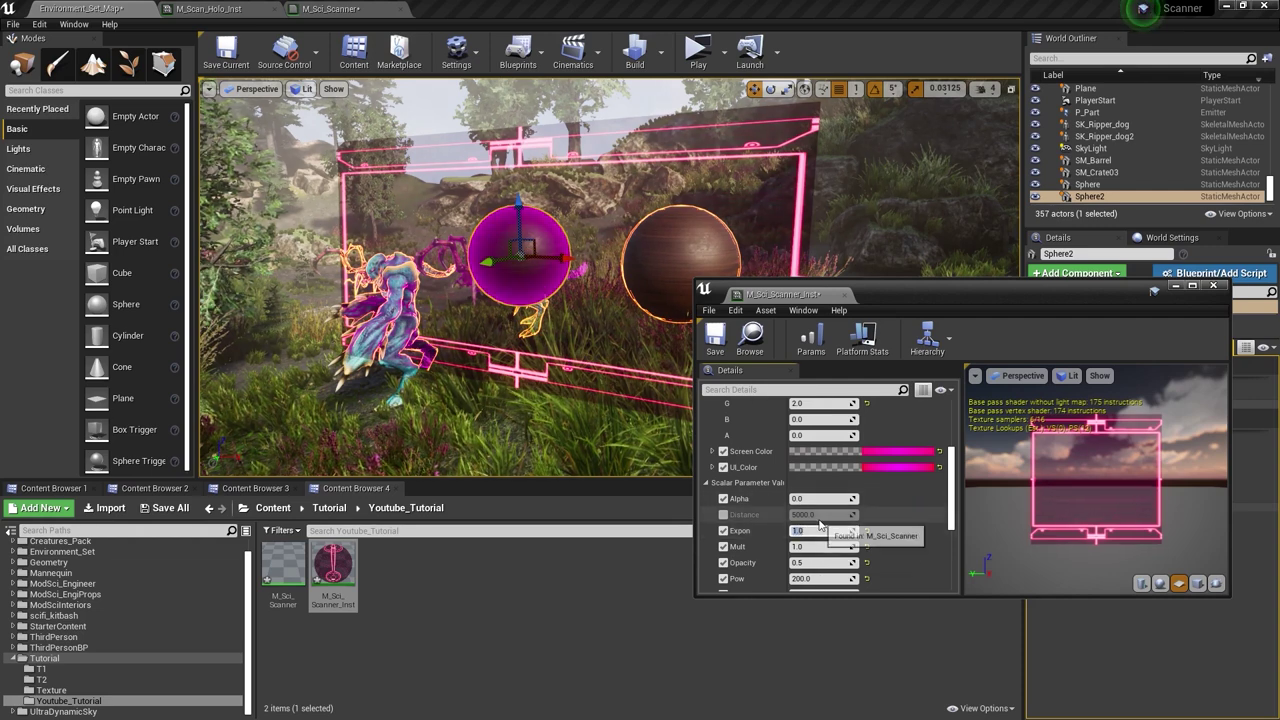
{"action": "key", "text": "Return"}
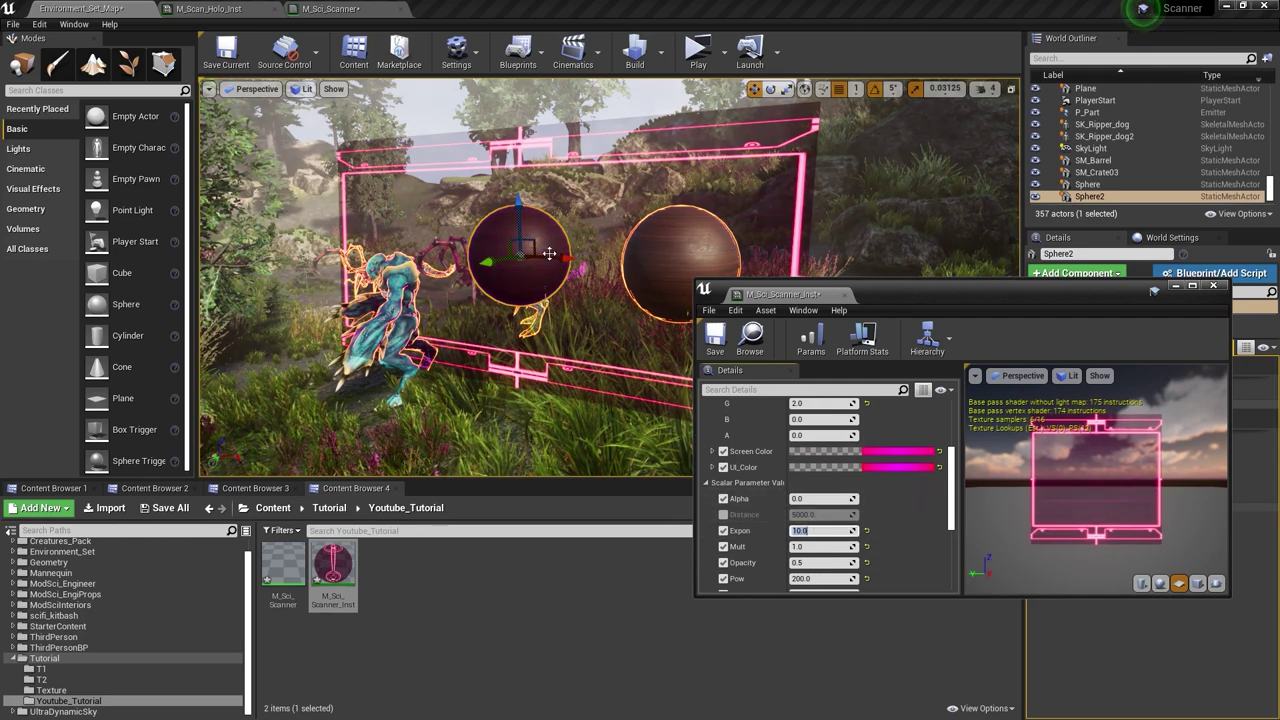
{"action": "right_click_drag", "start_coordinate": [564, 261], "coordinate": [564, 263]}
{"action": "key", "text": "w"}
{"action": "key", "text": "s"}
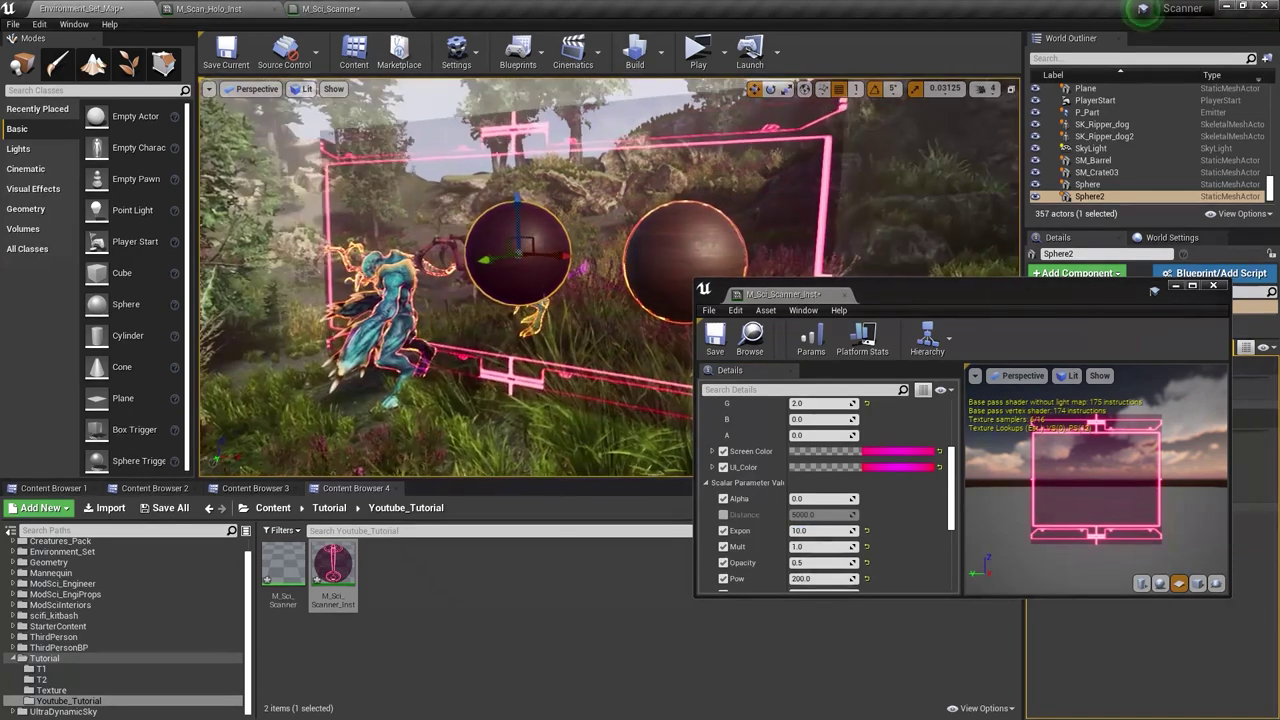
- Return the scanner instance's Expon parameter to 2 and view the spheres through the scanner from another angle
{"action": "left_click", "coordinate": [825, 531]}
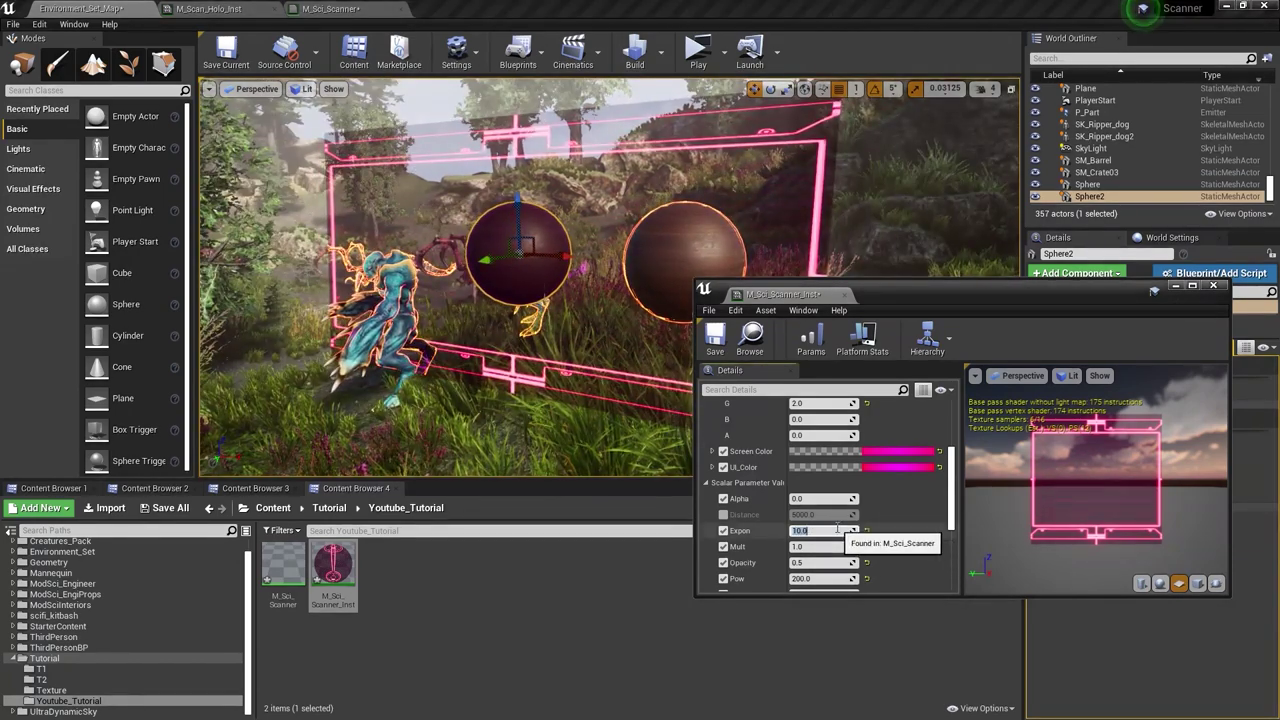
{"action": "key", "text": "Return"}
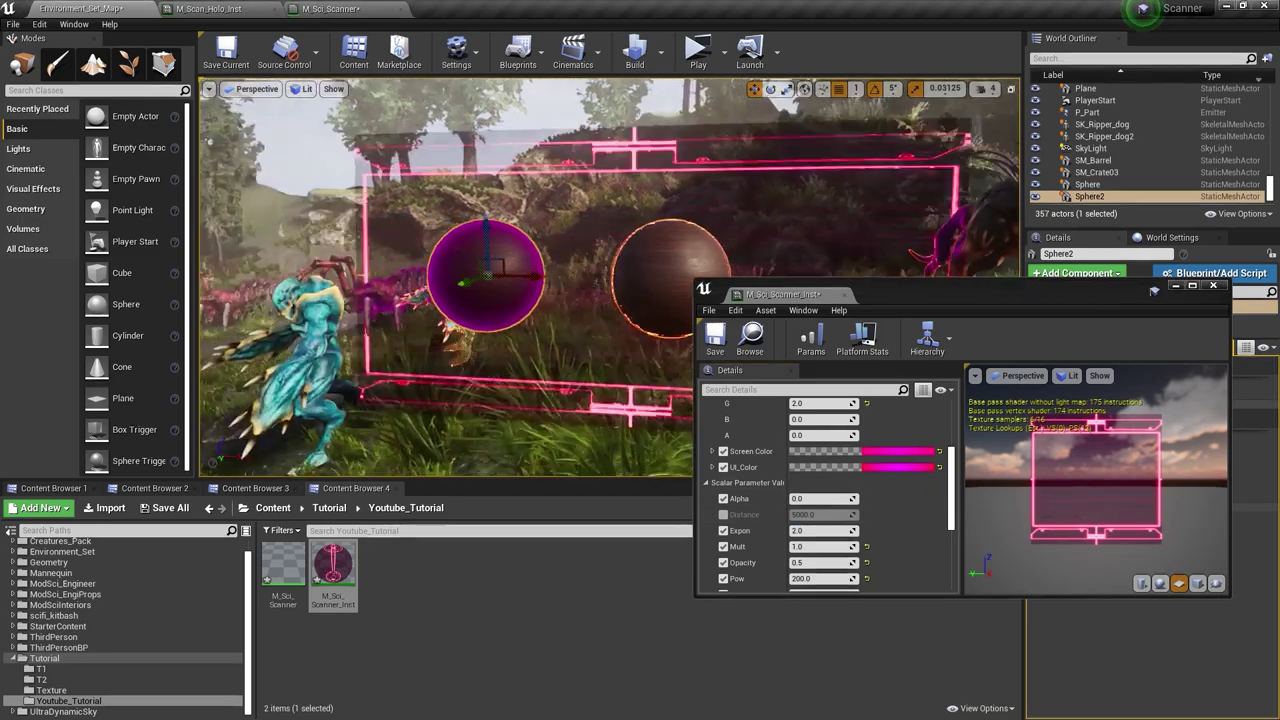
{"action": "right_click_drag", "start_coordinate": [568, 261], "coordinate": [571, 260]}
{"action": "key", "text": "d"}
{"action": "key", "text": "d"}
{"action": "right_click_drag", "start_coordinate": [824, 225], "coordinate": [752, 245]}
- Select the plain wooden Sphere beside Sphere2 and set its CustomDepth Stencil Value to 1
{"action": "left_click", "coordinate": [690, 232]}
{"action": "left_click_drag", "start_coordinate": [979, 296], "coordinate": [743, 374]}
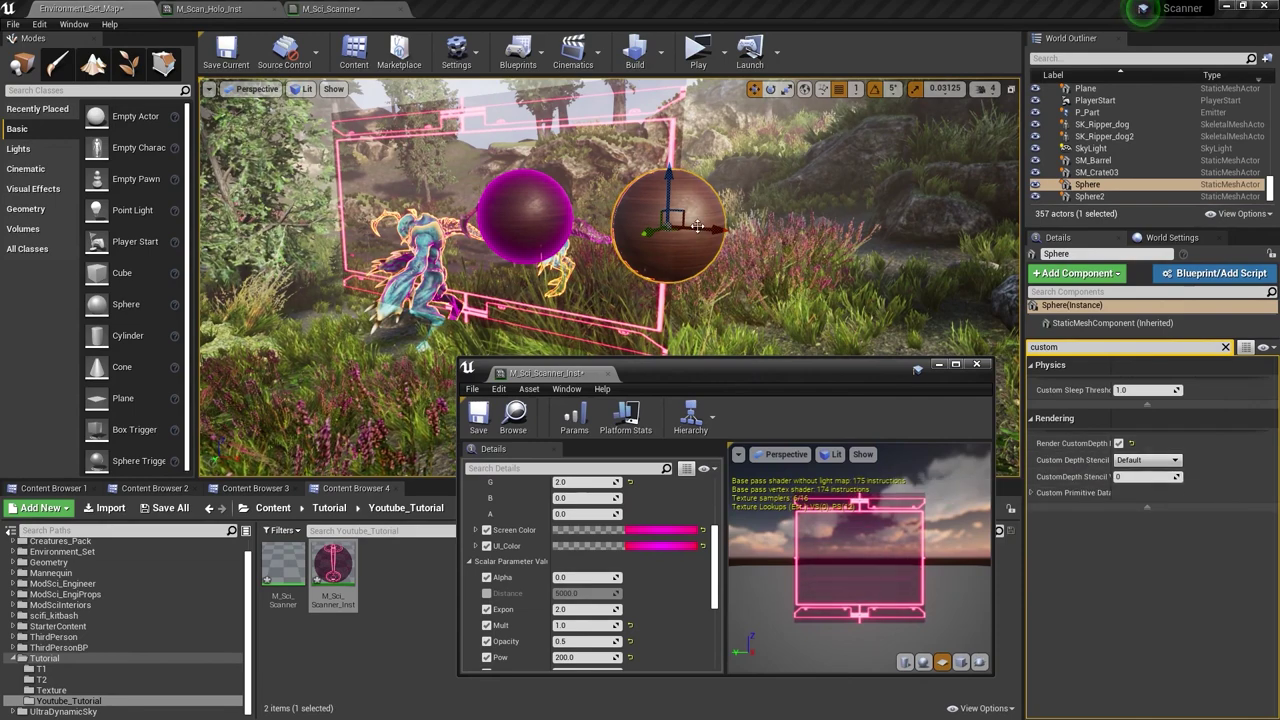
{"action": "key", "text": "a"}
{"action": "right_click_drag", "start_coordinate": [628, 194], "coordinate": [646, 192]}
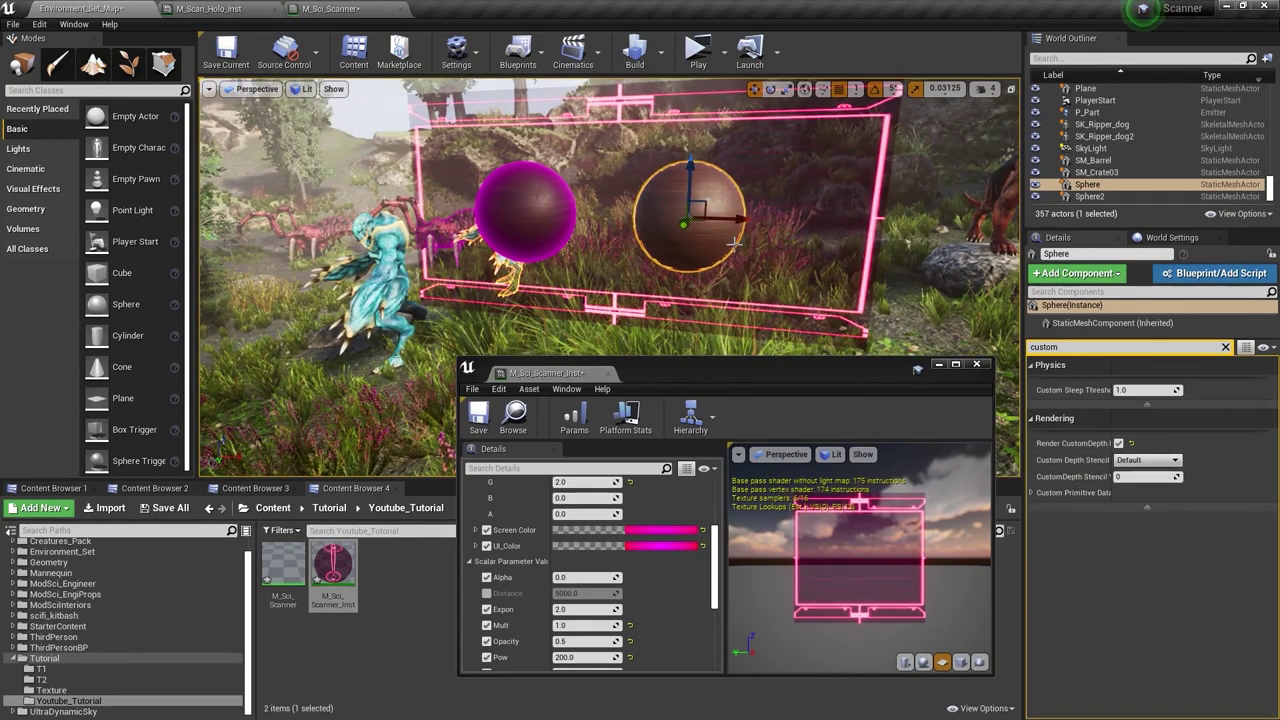
{"action": "left_click", "coordinate": [1133, 476]}
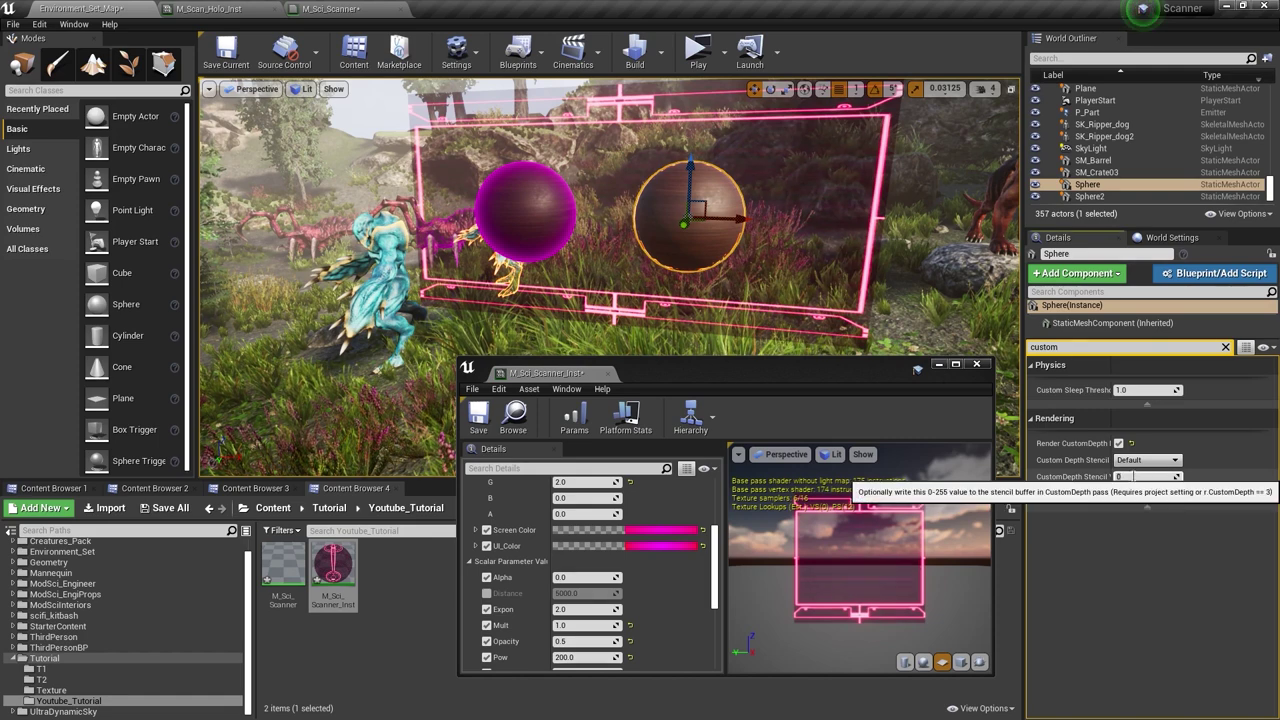
{"action": "type", "text": "1"}
{"action": "key", "text": "Return"}
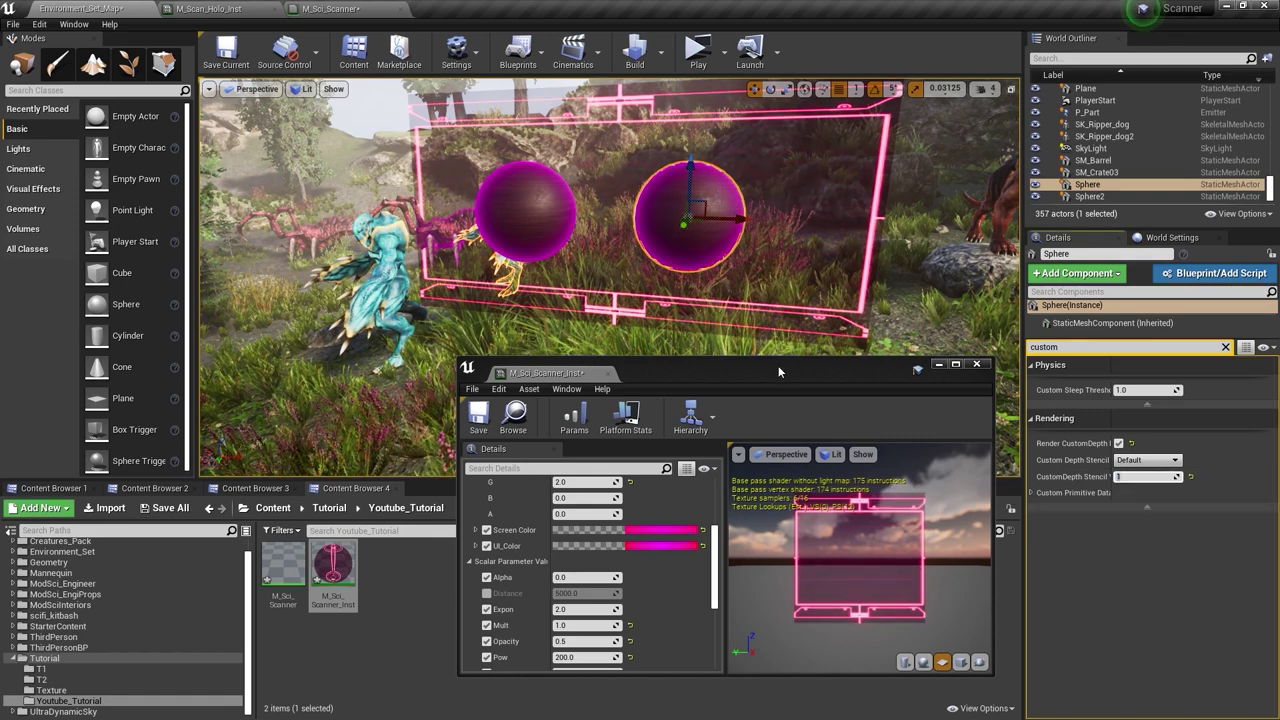
- Try other hues for the instance's Outline Color and apply a glowing blue with R 78.830292, G 81.508743 and B 222
{"action": "scroll", "coordinate": [668, 510], "scroll_direction": "up", "scroll_amount": 2}
{"action": "left_click", "coordinate": [678, 516]}
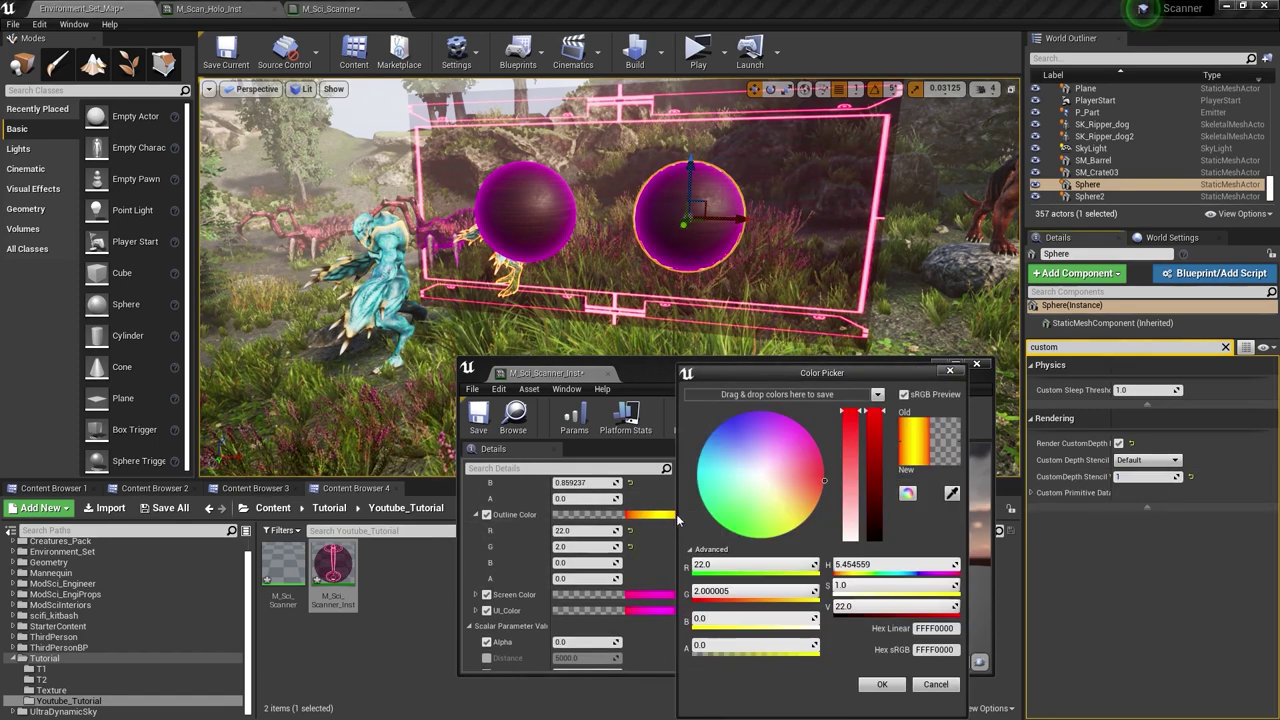
{"action": "left_click_drag", "start_coordinate": [733, 524], "coordinate": [706, 528]}
{"action": "left_click", "coordinate": [898, 257]}
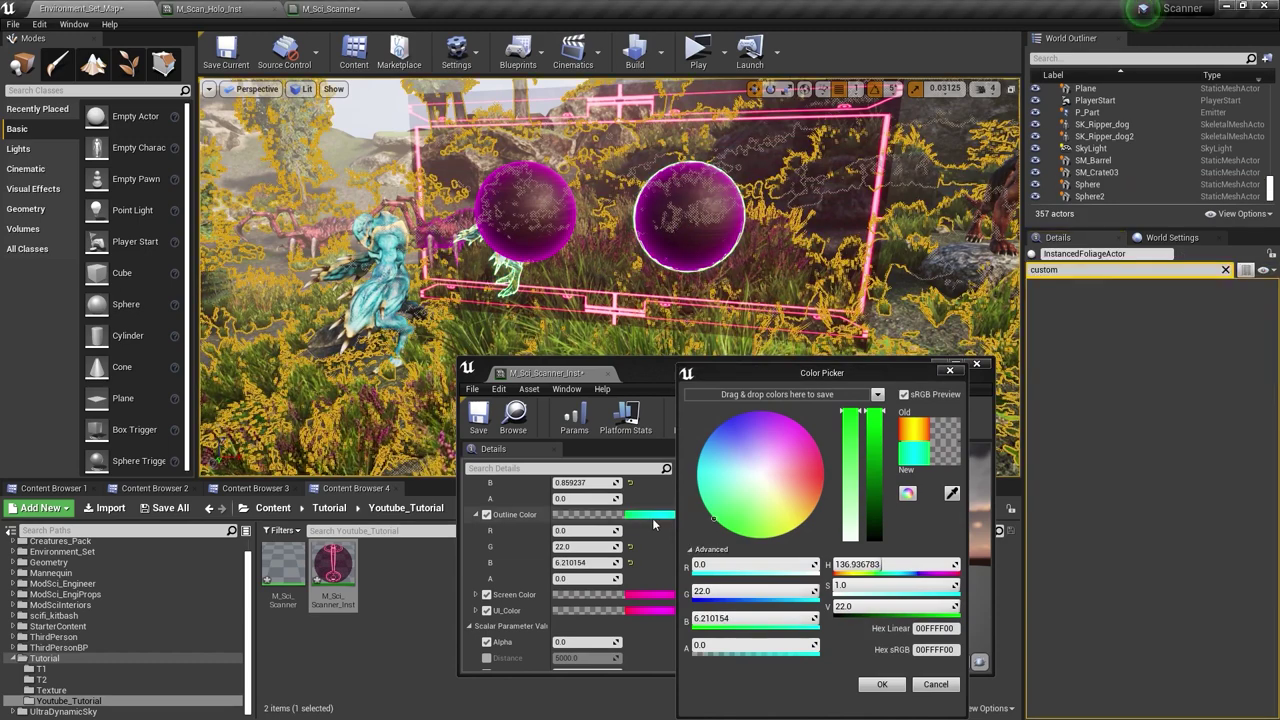
{"action": "left_click", "coordinate": [390, 271]}
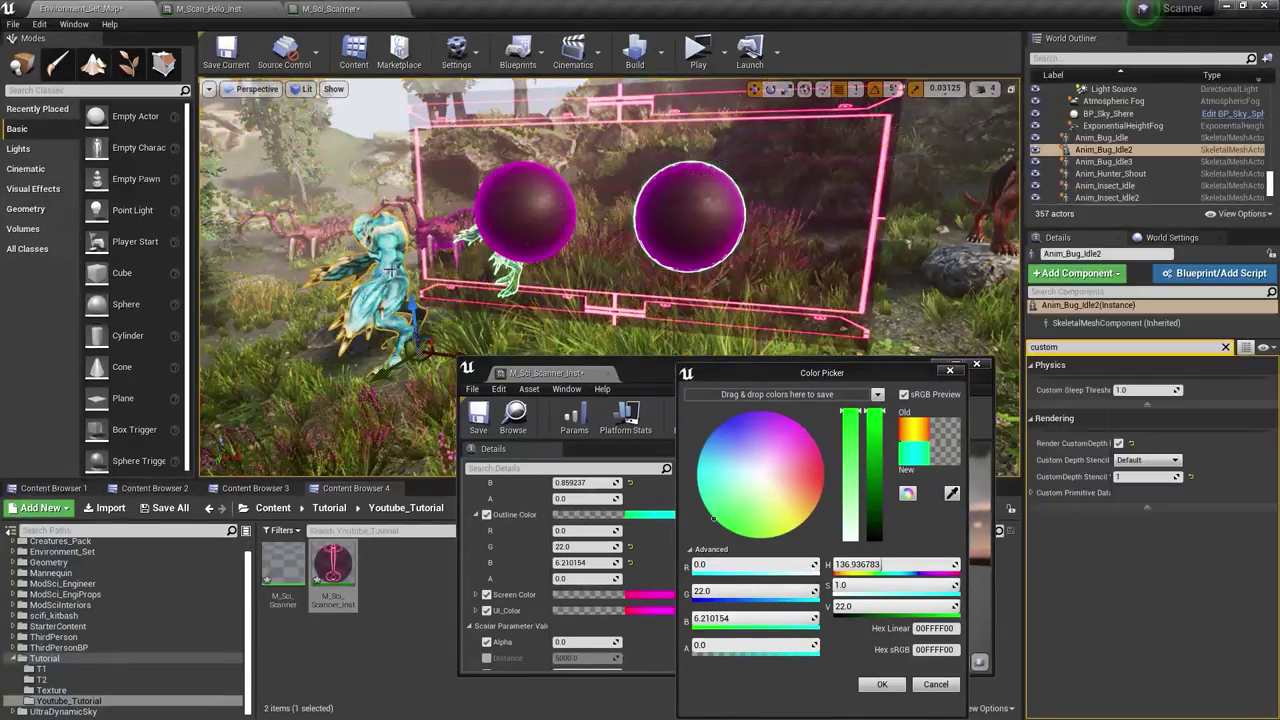
{"action": "left_click_drag", "start_coordinate": [758, 460], "coordinate": [735, 414]}
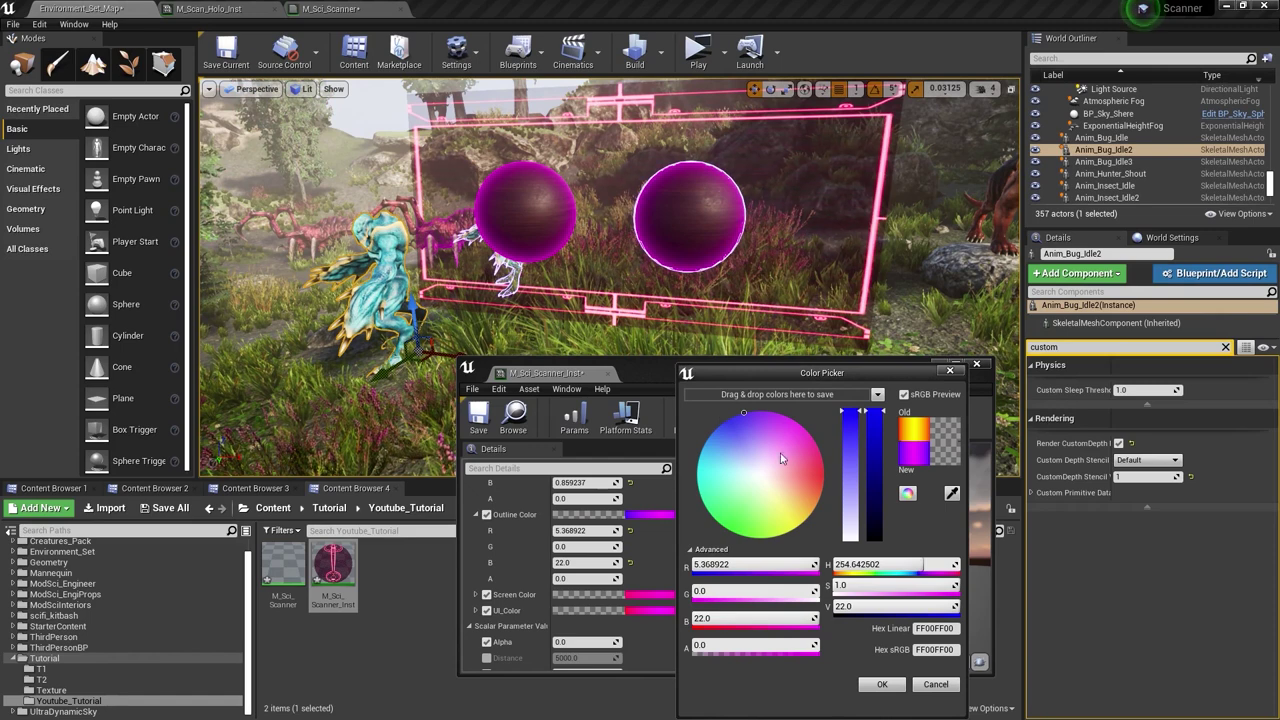
{"action": "left_click_drag", "start_coordinate": [782, 459], "coordinate": [836, 415]}
{"action": "left_click_drag", "start_coordinate": [879, 478], "coordinate": [870, 548]}
{"action": "left_click_drag", "start_coordinate": [746, 490], "coordinate": [696, 458]}
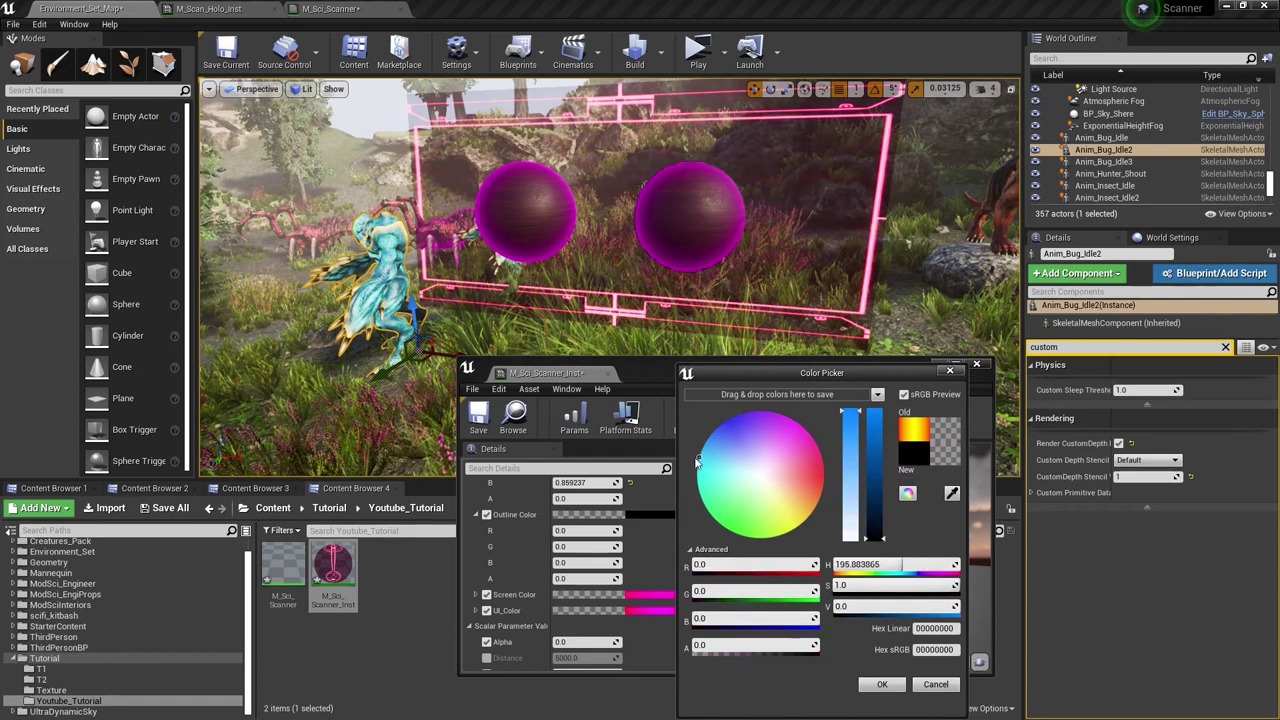
{"action": "left_click", "coordinate": [739, 439]}
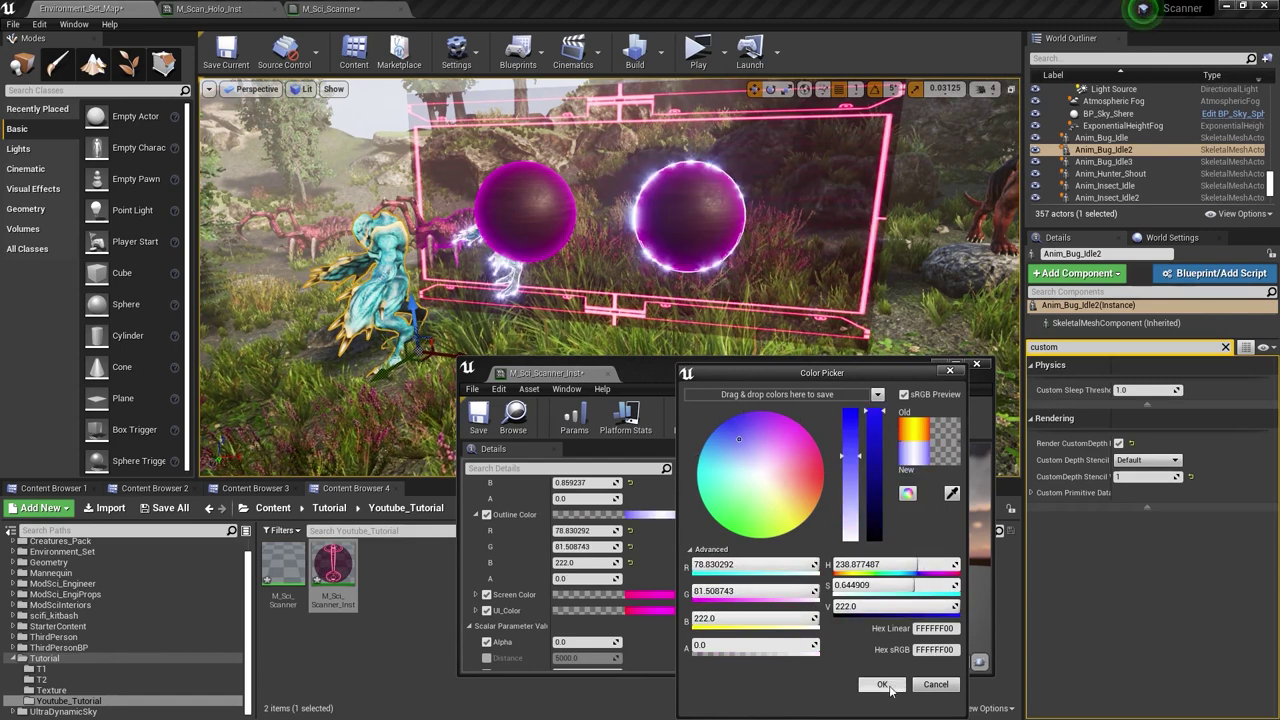
{"action": "left_click", "coordinate": [883, 684]}
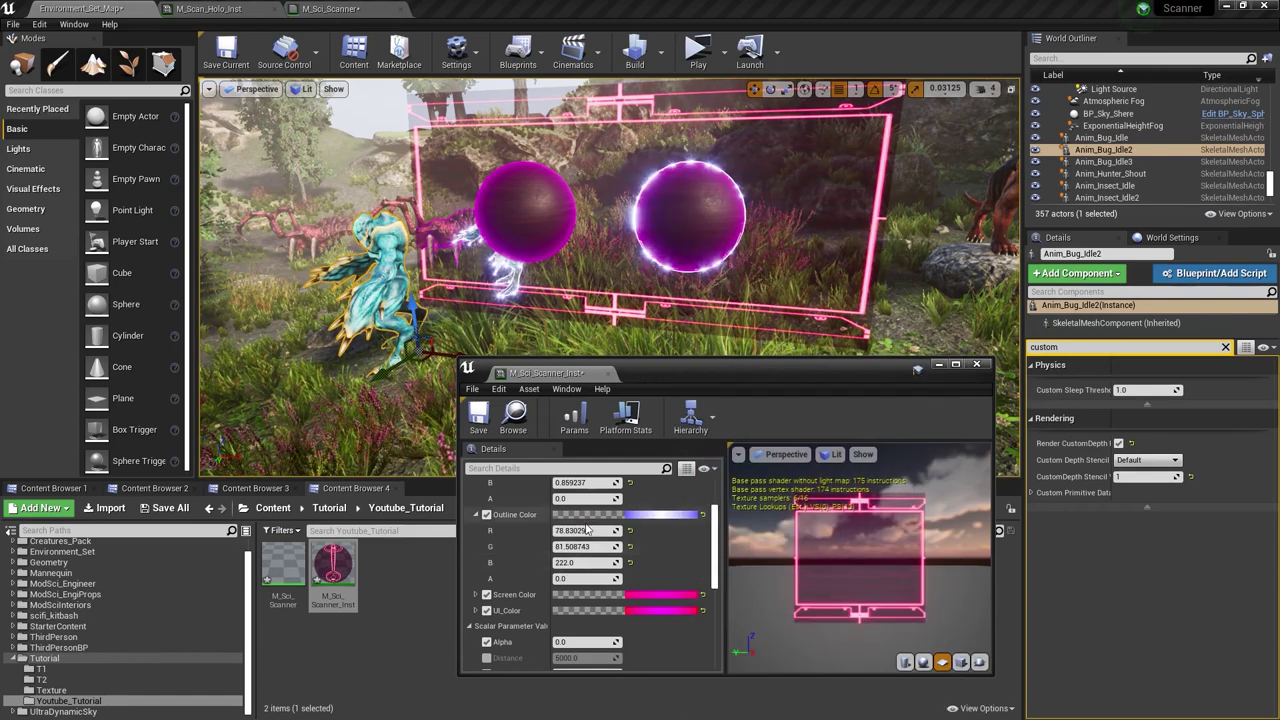
- Set the Pow parameter of the scanner instance to 50
{"action": "scroll", "coordinate": [583, 567], "scroll_direction": "down", "scroll_amount": 5}
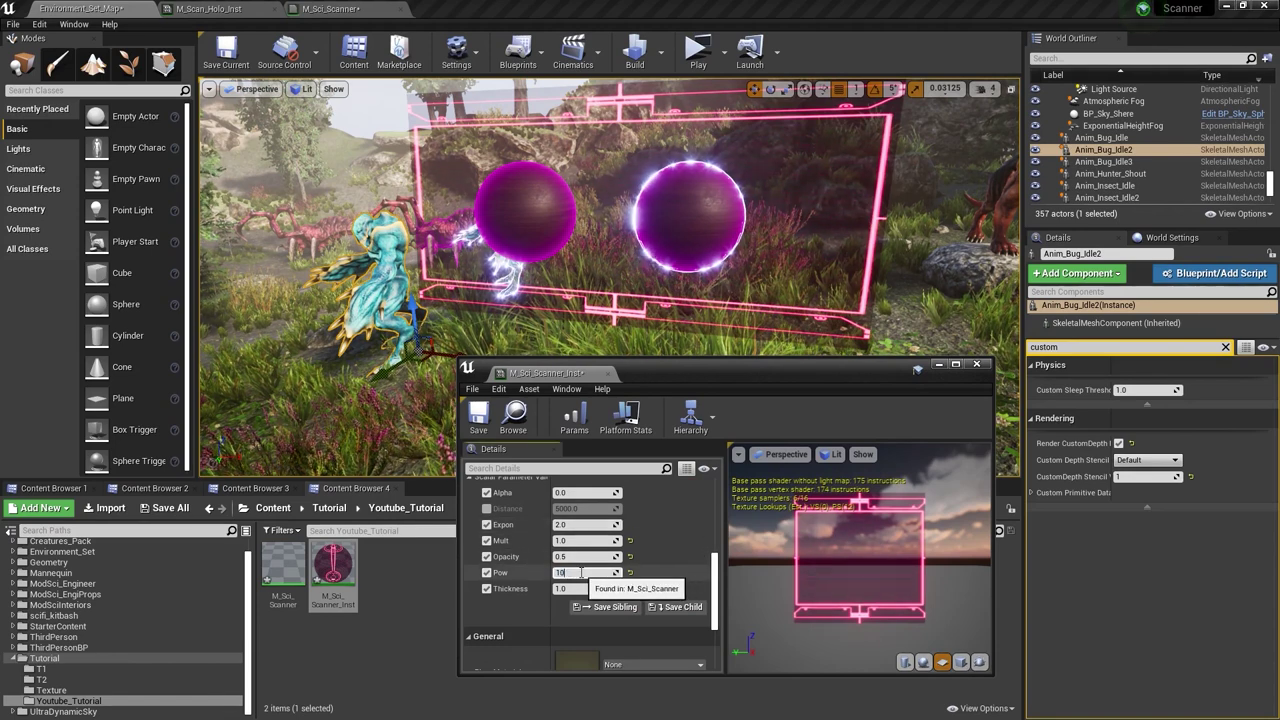
{"action": "key", "text": "Return"}
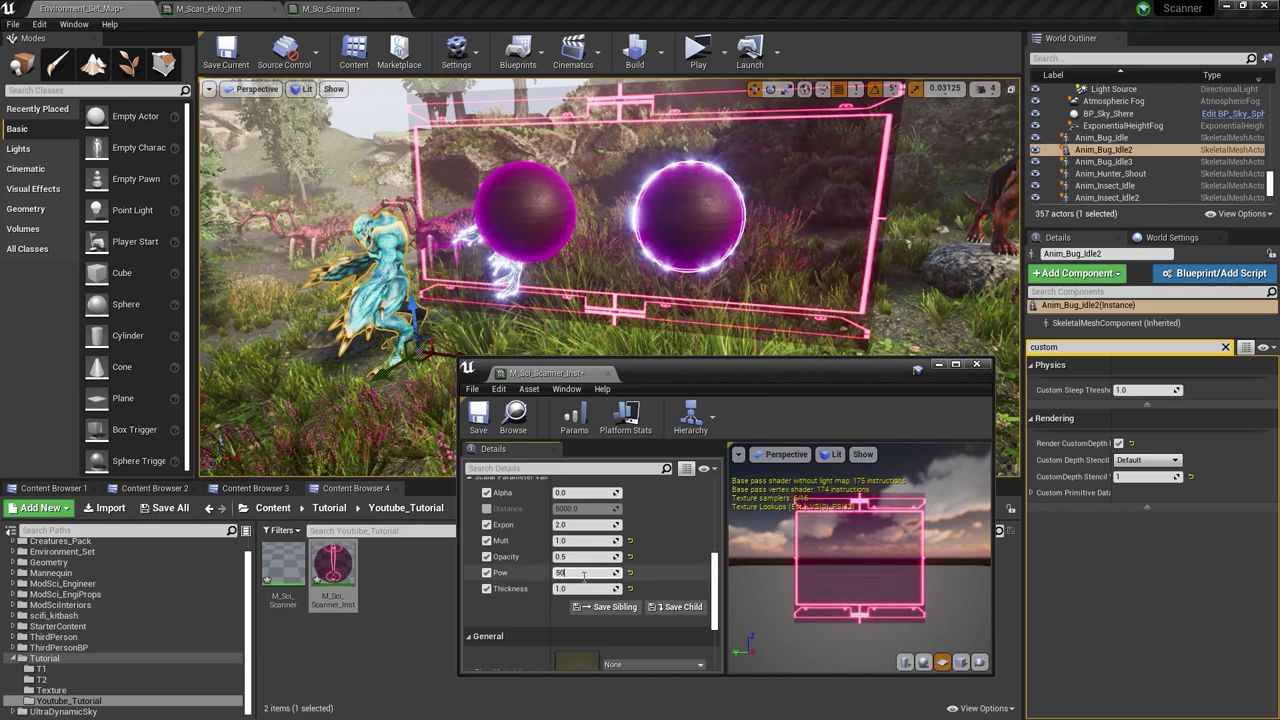
{"action": "key", "text": "Return"}
- Try a Mult value of 2 on the scanner instance, then settle on 1.5
{"action": "left_click", "coordinate": [576, 542]}
{"action": "type", "text": "2"}
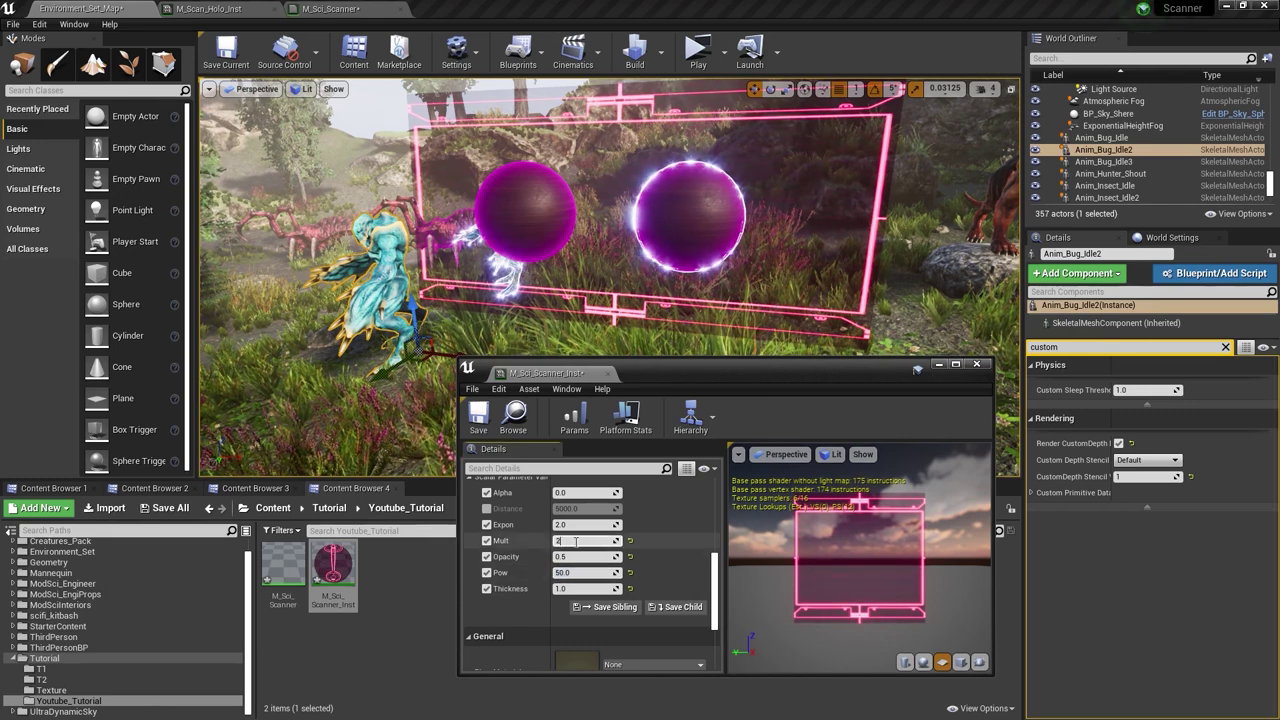
{"action": "key", "text": "Return"}
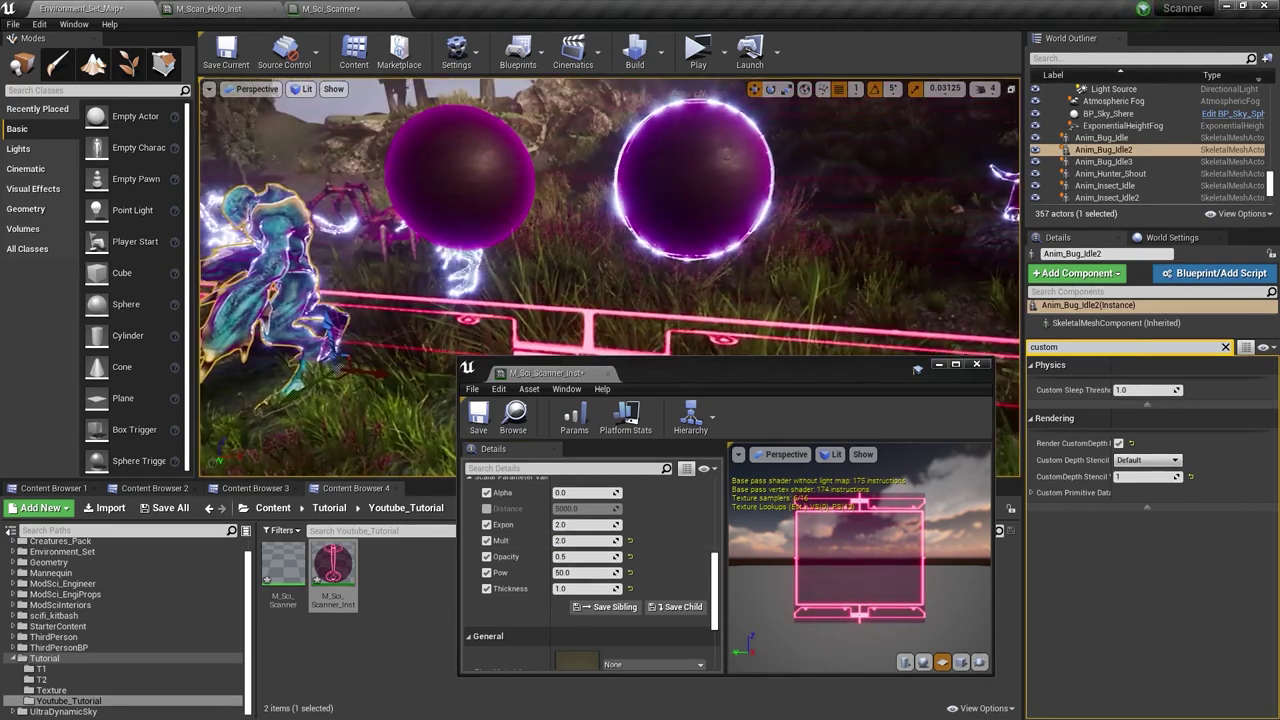
{"action": "left_click", "coordinate": [584, 540]}
{"action": "type", "text": "1"}
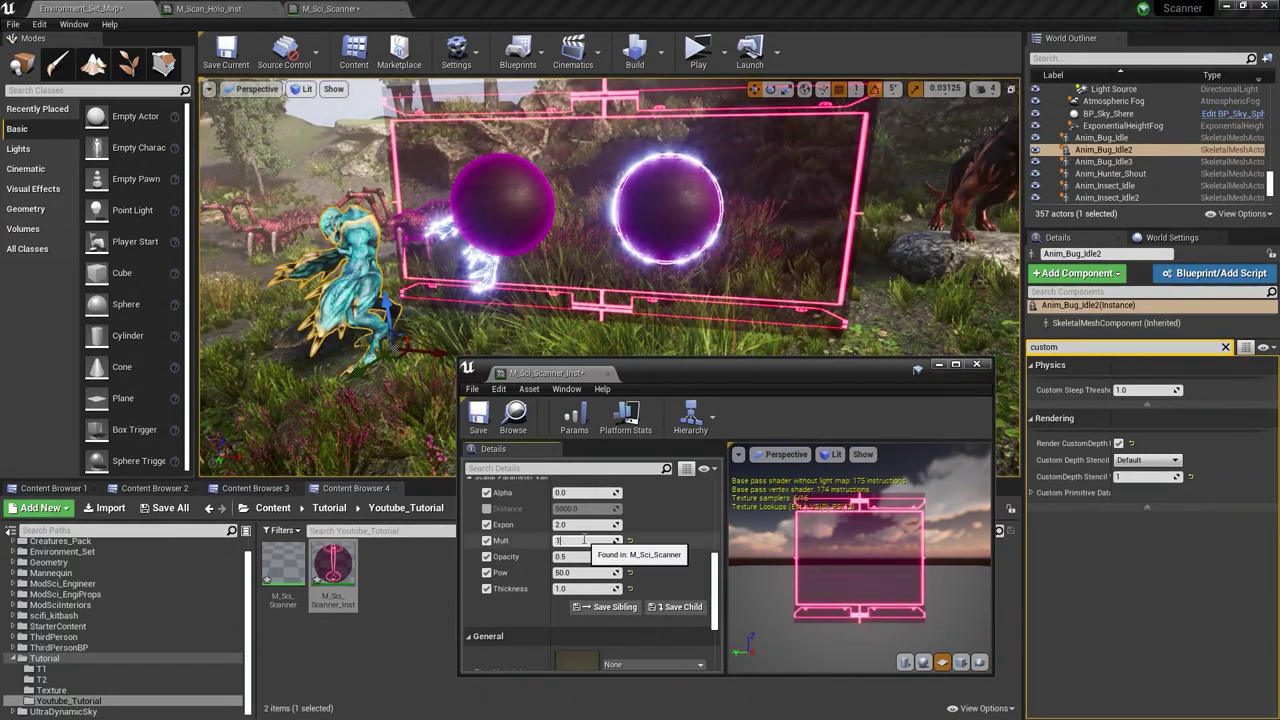
{"action": "type", "text": ".5"}
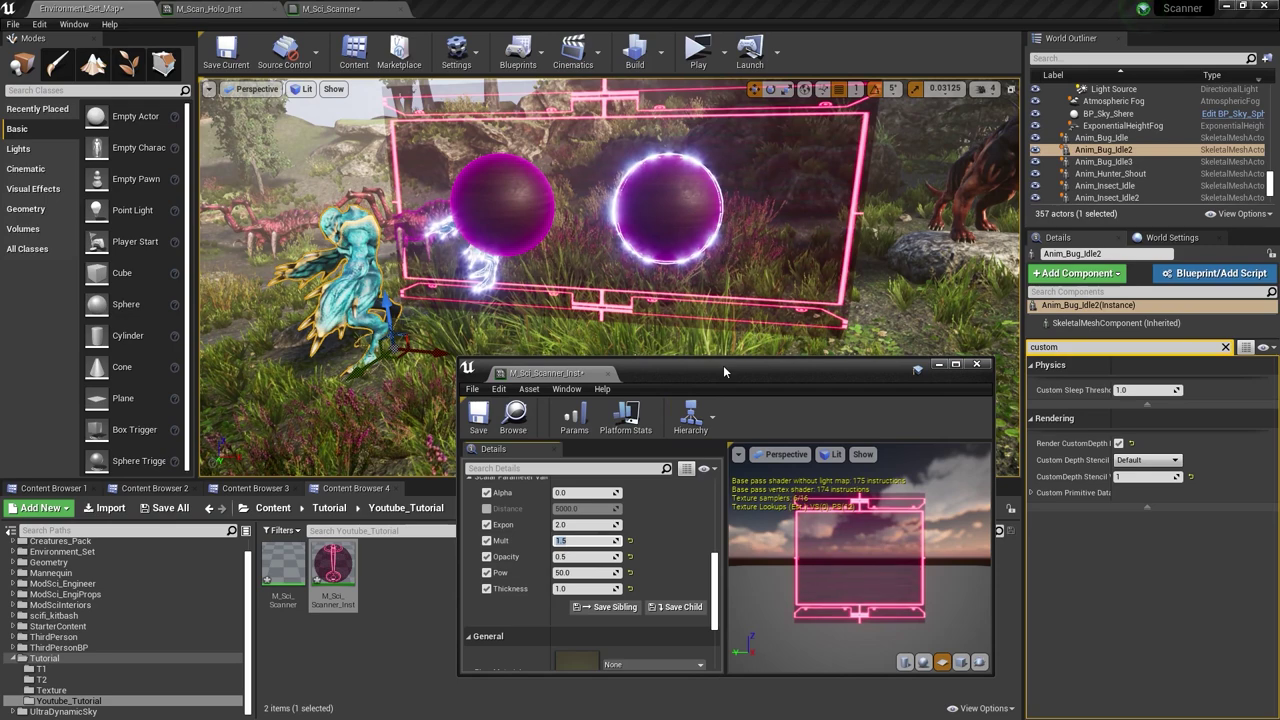
- Change the instance's Outline Color to orange with a brightness value of 50, using R 50, G 10.109448 and B 0
{"action": "left_click_drag", "start_coordinate": [723, 365], "coordinate": [827, 321]}
{"action": "scroll", "coordinate": [745, 490], "scroll_direction": "up", "scroll_amount": 5}
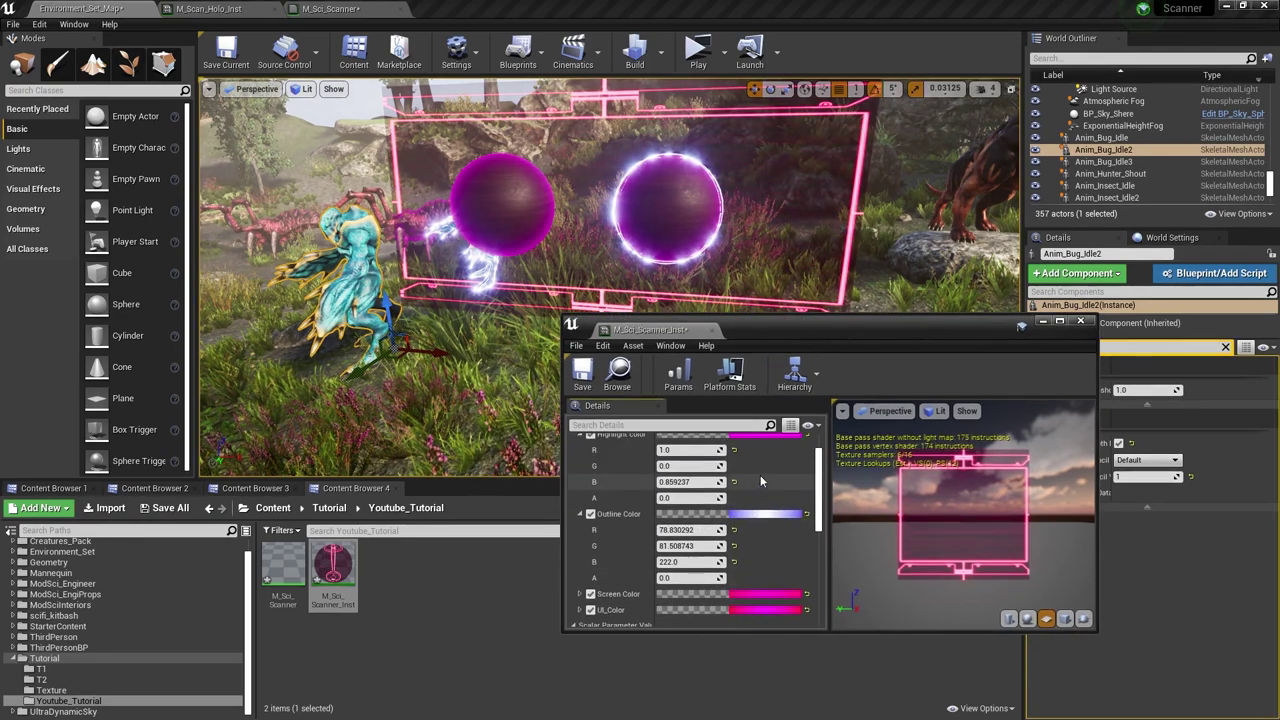
{"action": "left_click", "coordinate": [762, 519]}
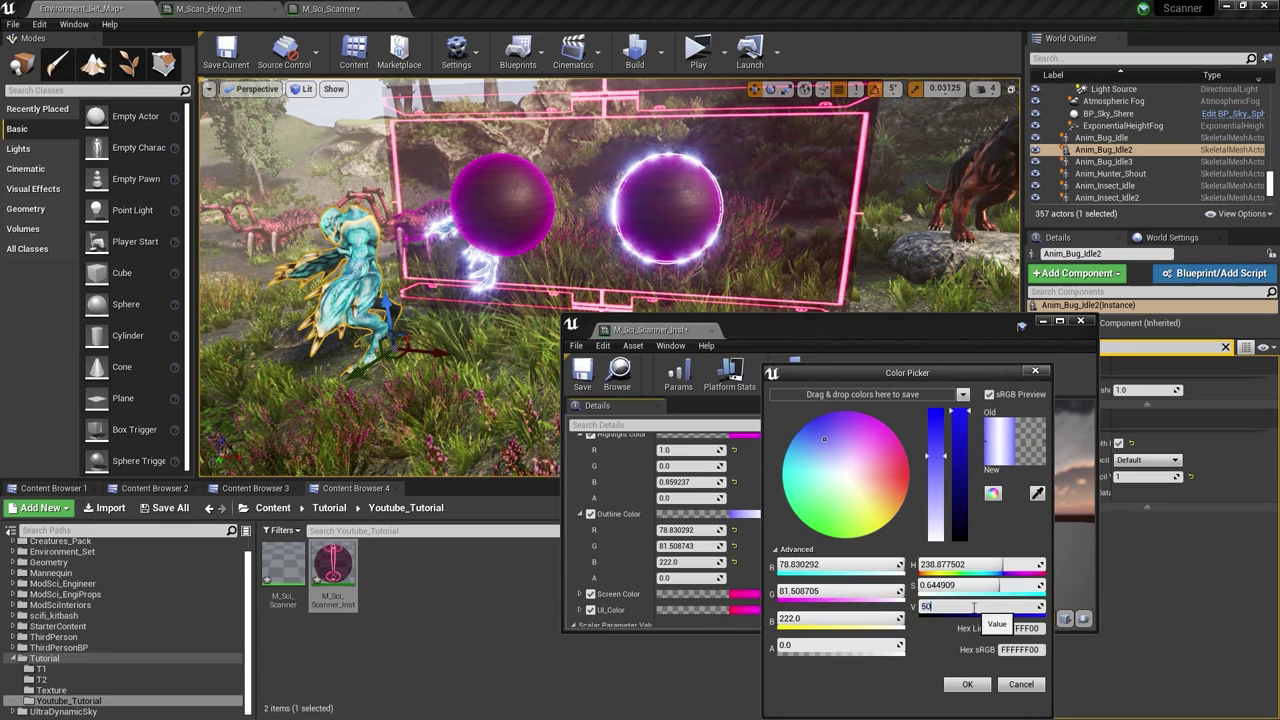
{"action": "key", "text": "Return"}
{"action": "left_click_drag", "start_coordinate": [866, 453], "coordinate": [990, 510]}
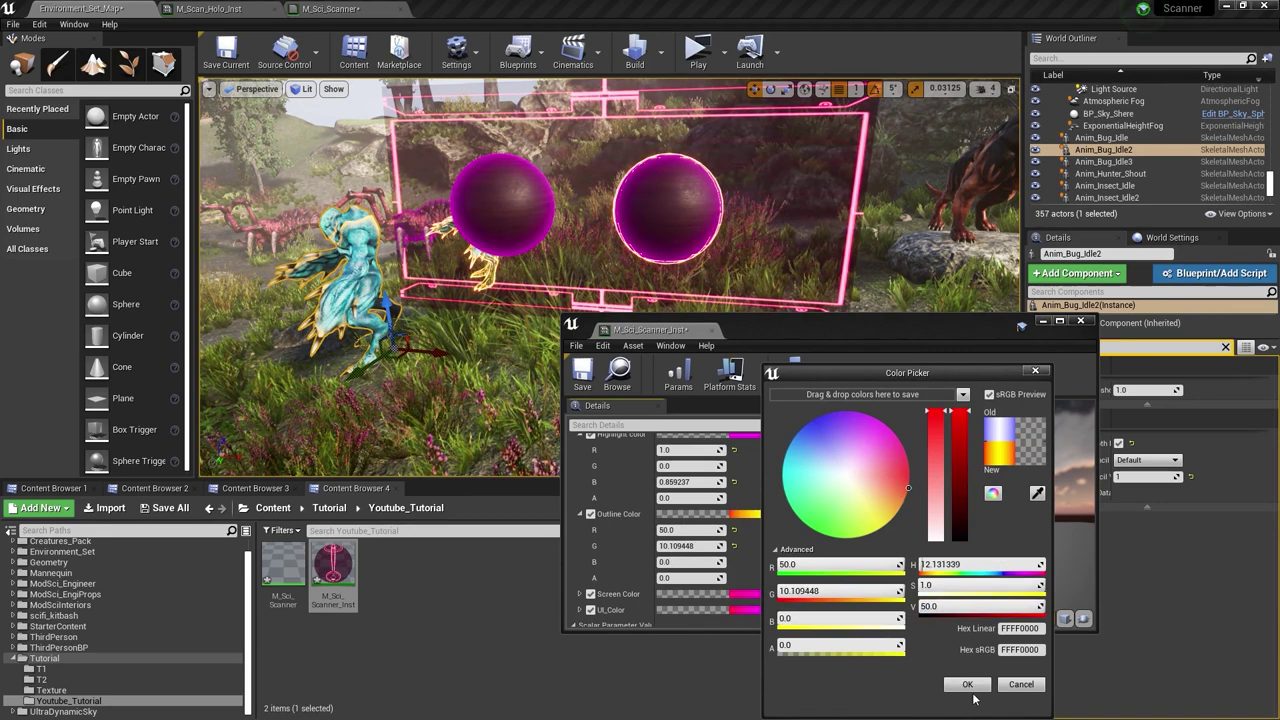
{"action": "left_click", "coordinate": [967, 686]}
{"action": "left_click_drag", "start_coordinate": [815, 334], "coordinate": [999, 297]}
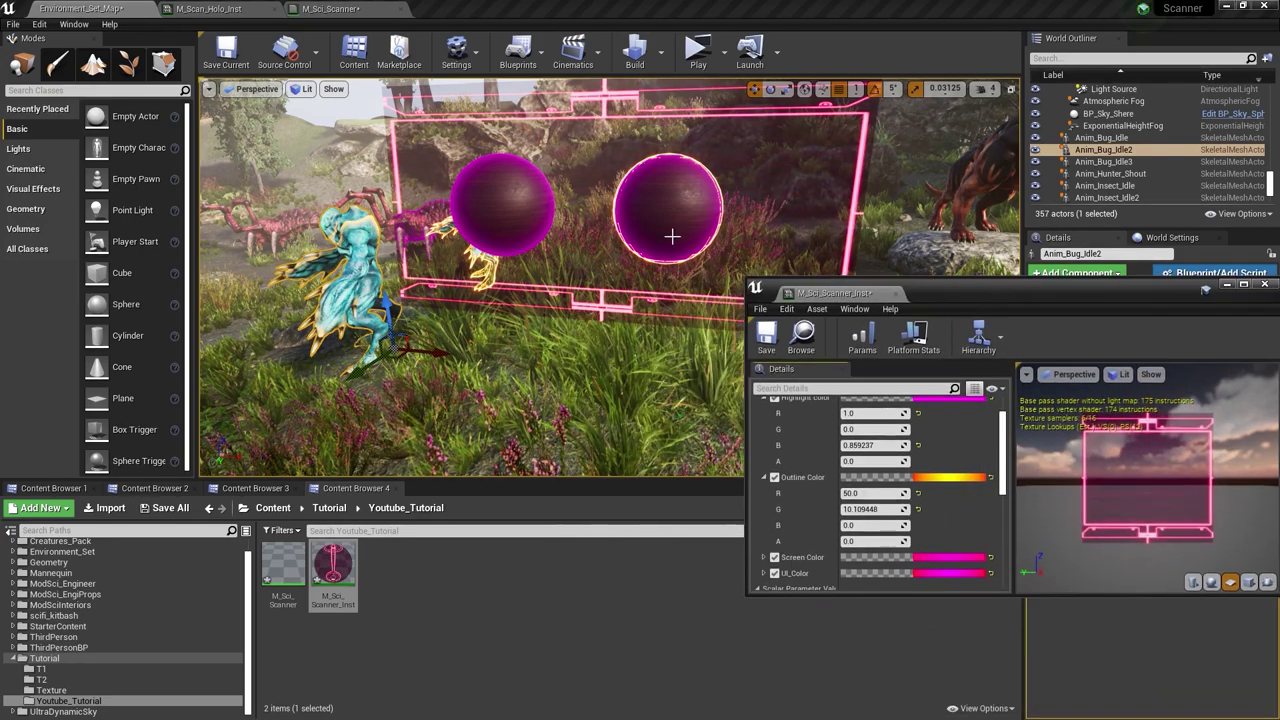
- Change the instance's Highlight color to a crimson red with R 1, G 0 and B 0.085662
{"action": "mouse_move", "coordinate": [672, 237]}
{"action": "right_mouse_down"}
{"action": "mouse_move", "coordinate": [600, 240]}
{"action": "mouse_move", "coordinate": [670, 245]}
{"action": "right_mouse_up"}
{"action": "scroll", "coordinate": [940, 433], "scroll_direction": "up", "scroll_amount": 2}
{"action": "scroll", "coordinate": [944, 438], "scroll_direction": "down", "scroll_amount": 3}
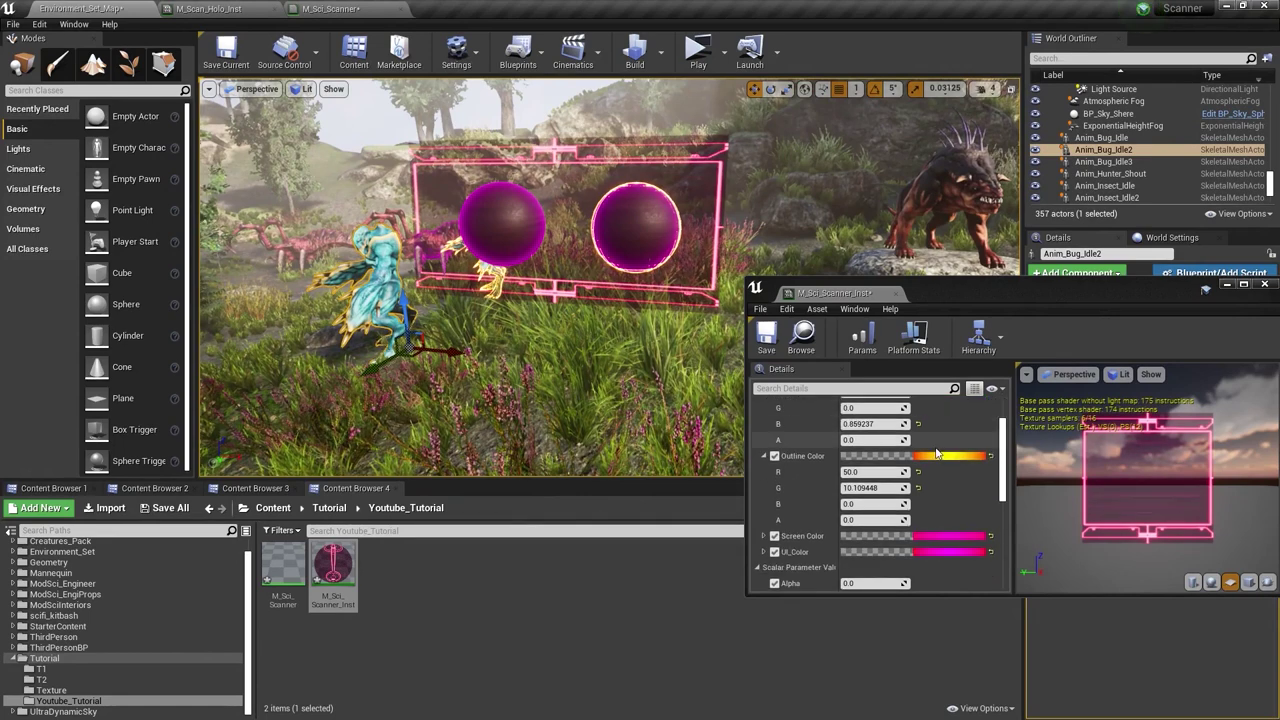
{"action": "scroll", "coordinate": [948, 438], "scroll_direction": "up", "scroll_amount": 3}
{"action": "left_click", "coordinate": [950, 441]}
{"action": "left_click", "coordinate": [949, 442]}
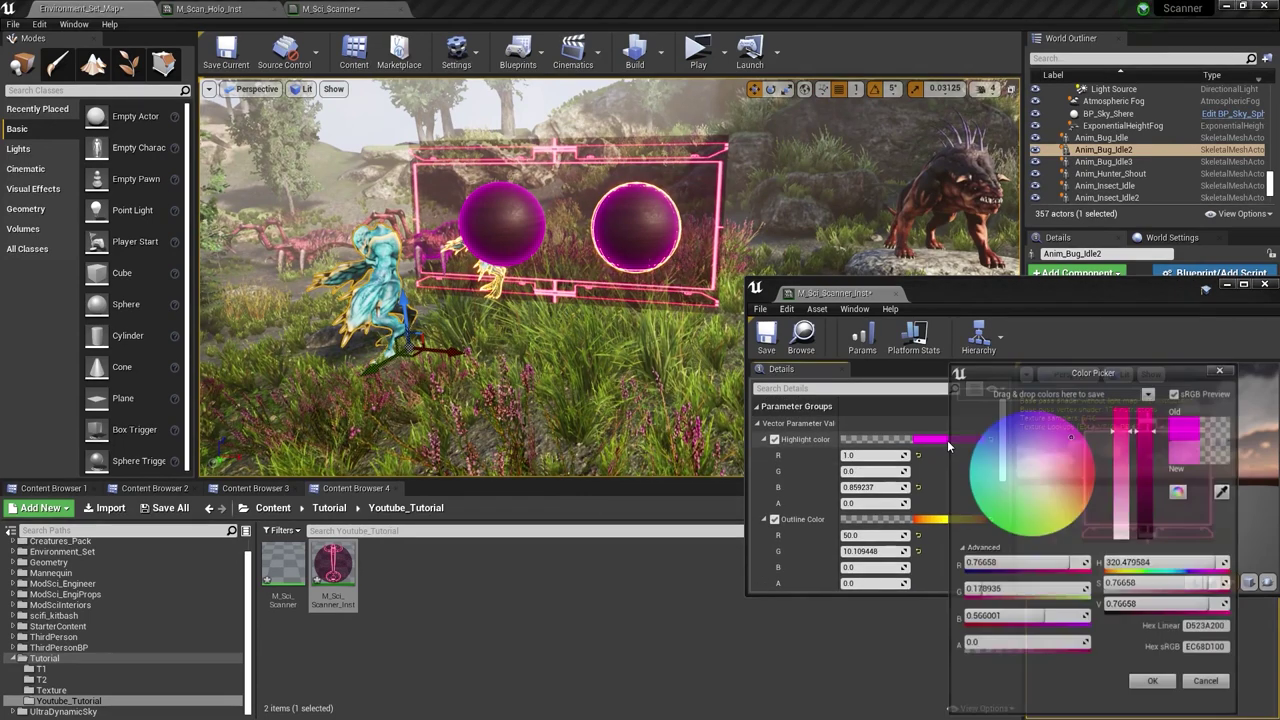
{"action": "left_click_drag", "start_coordinate": [1035, 446], "coordinate": [1009, 405]}
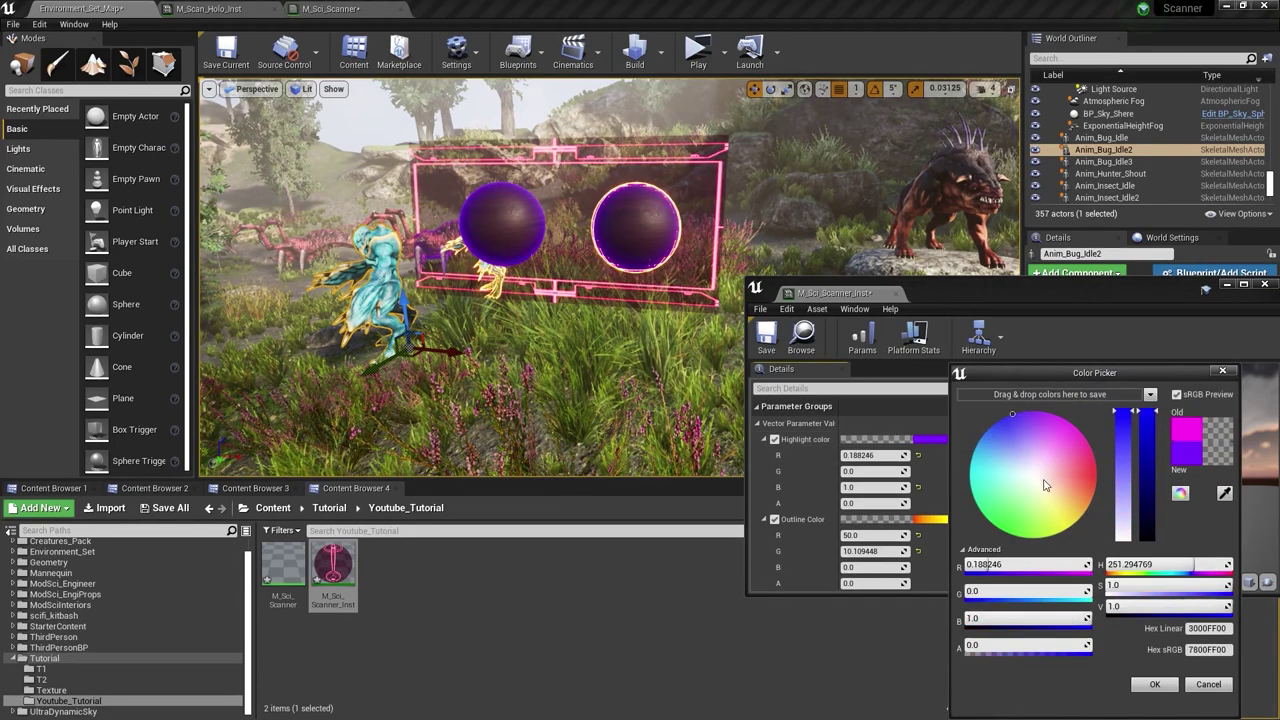
{"action": "left_click_drag", "start_coordinate": [1044, 485], "coordinate": [1100, 467]}
{"action": "left_click", "coordinate": [1155, 684]}
{"action": "left_click", "coordinate": [812, 182]}
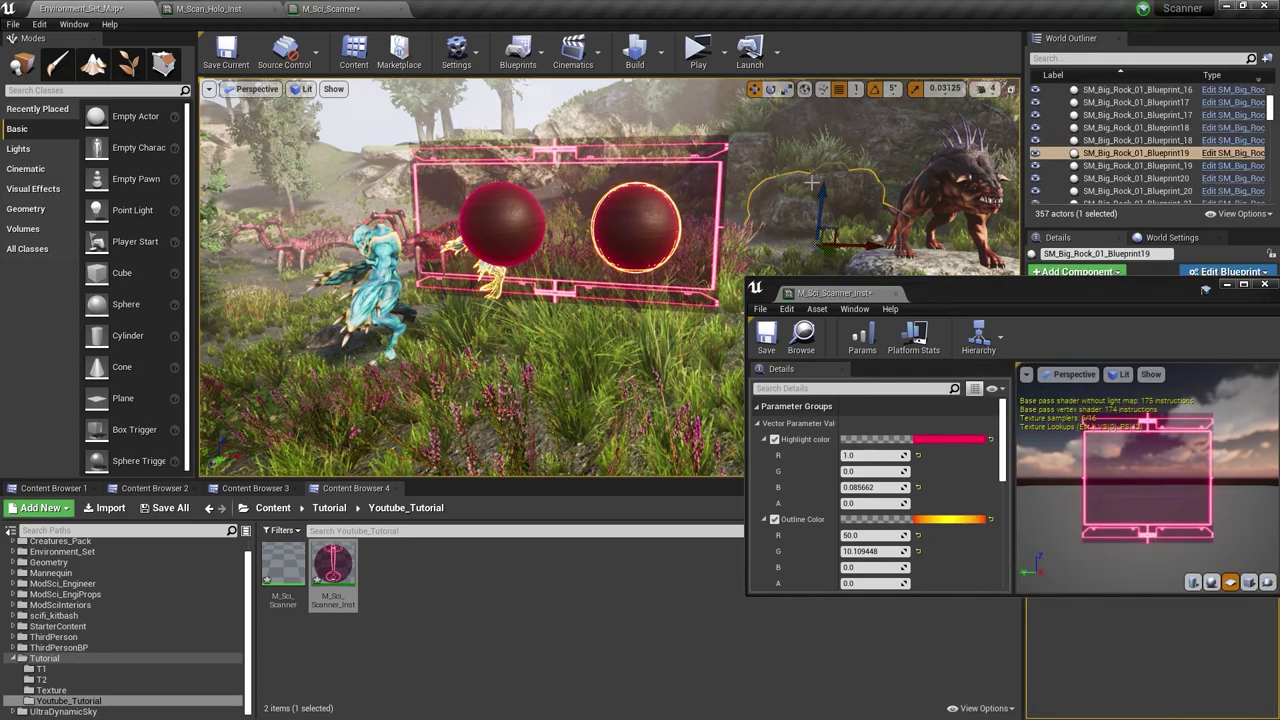
- Duplicate Sphere in the level, place the copy beside it as a third sphere, and view the row through the scanner
{"action": "left_click", "coordinate": [633, 228]}
{"action": "right_click_drag", "start_coordinate": [633, 228], "coordinate": [468, 232]}
{"action": "left_click", "coordinate": [560, 228]}
{"action": "left_click_drag", "start_coordinate": [592, 239], "coordinate": [677, 247], "text": "alt"}
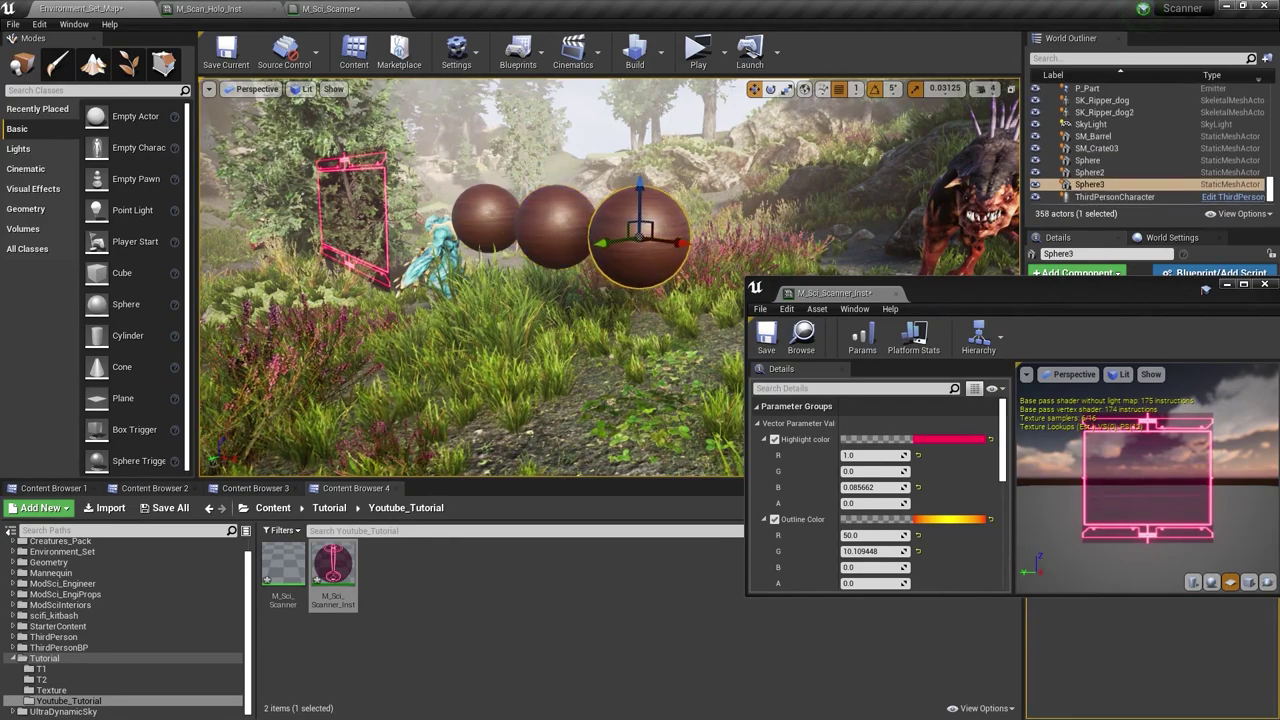
{"action": "right_click_drag", "start_coordinate": [677, 247], "coordinate": [788, 262]}
{"action": "left_click_drag", "start_coordinate": [959, 299], "coordinate": [945, 415]}
{"action": "right_click_drag", "start_coordinate": [622, 285], "coordinate": [627, 296]}
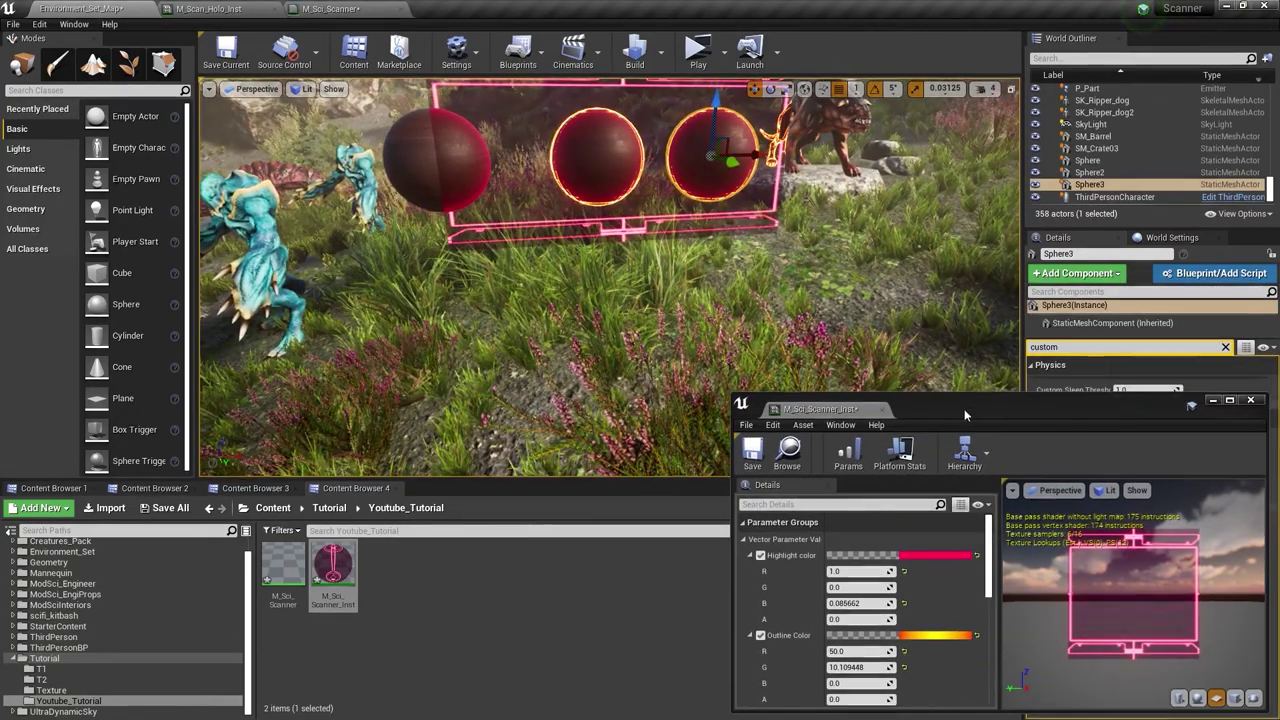
- Change the CustomDepth Stencil Value of Sphere2 and check the setting on Sphere against the scanner
{"action": "left_click_drag", "start_coordinate": [965, 414], "coordinate": [608, 424]}
{"action": "left_click", "coordinate": [420, 166]}
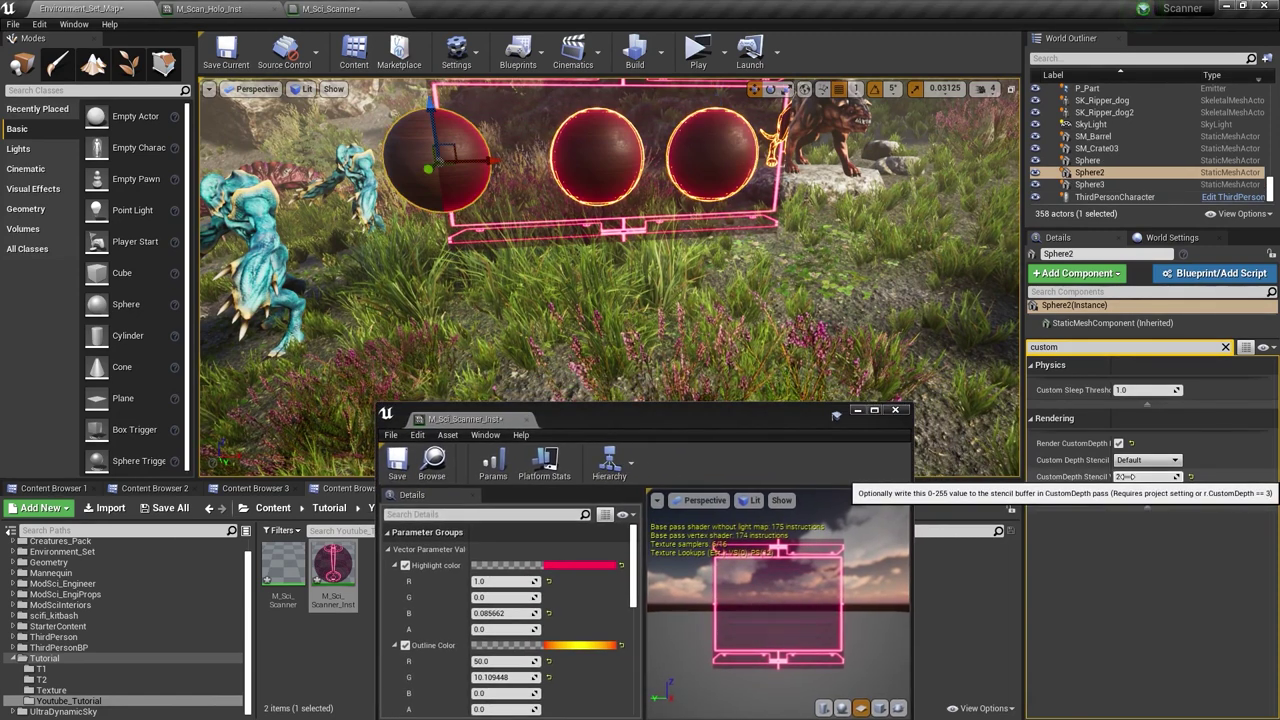
{"action": "left_click", "coordinate": [1121, 476]}
{"action": "right_click_drag", "start_coordinate": [424, 148], "coordinate": [514, 150]}
{"action": "left_click", "coordinate": [514, 198]}
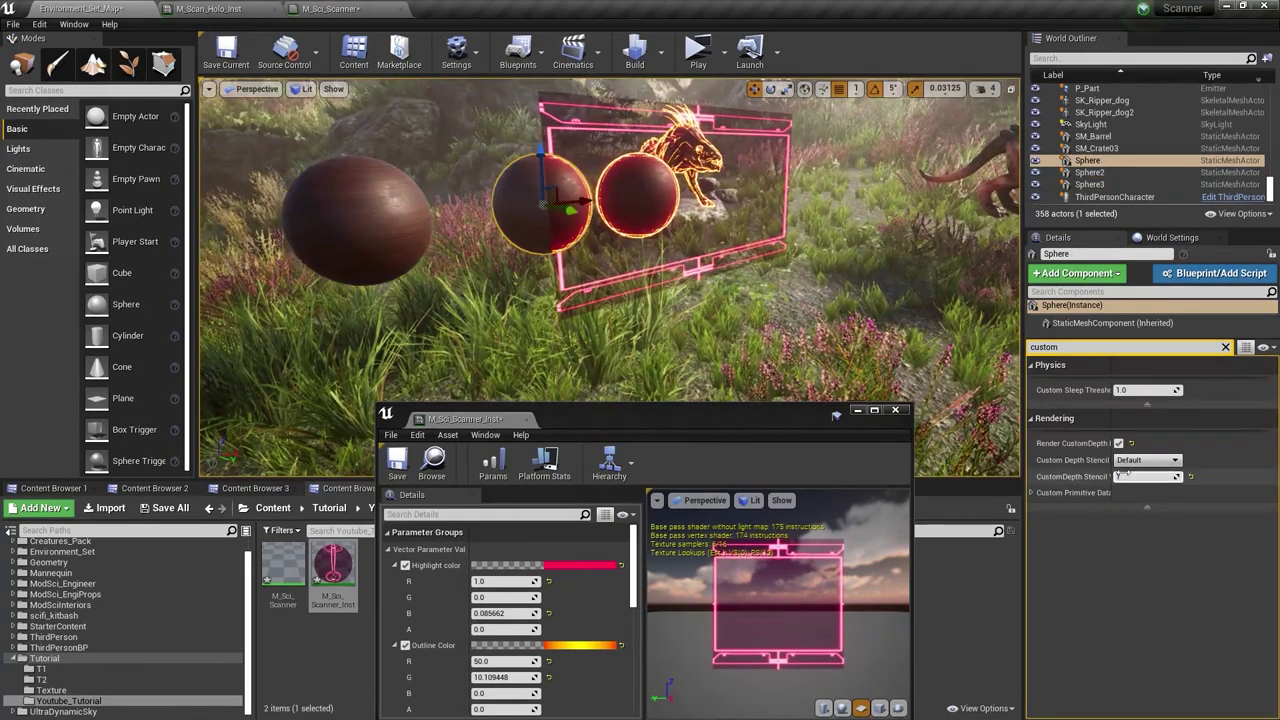
{"action": "right_click_drag", "start_coordinate": [621, 243], "coordinate": [702, 266]}
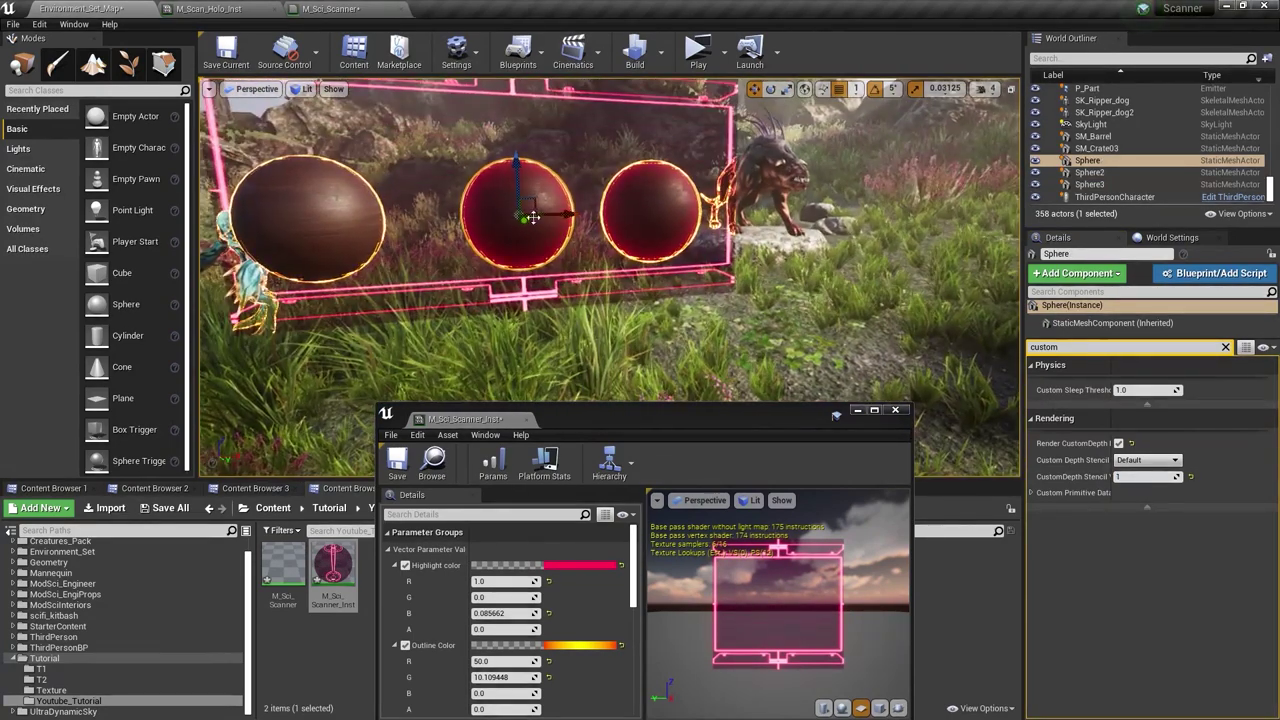
{"action": "right_click_drag", "start_coordinate": [646, 224], "coordinate": [688, 225]}
- Set the CustomDepth Stencil Value of Sphere3 to 2 and view the three spheres through the scanner
{"action": "left_click", "coordinate": [540, 218]}
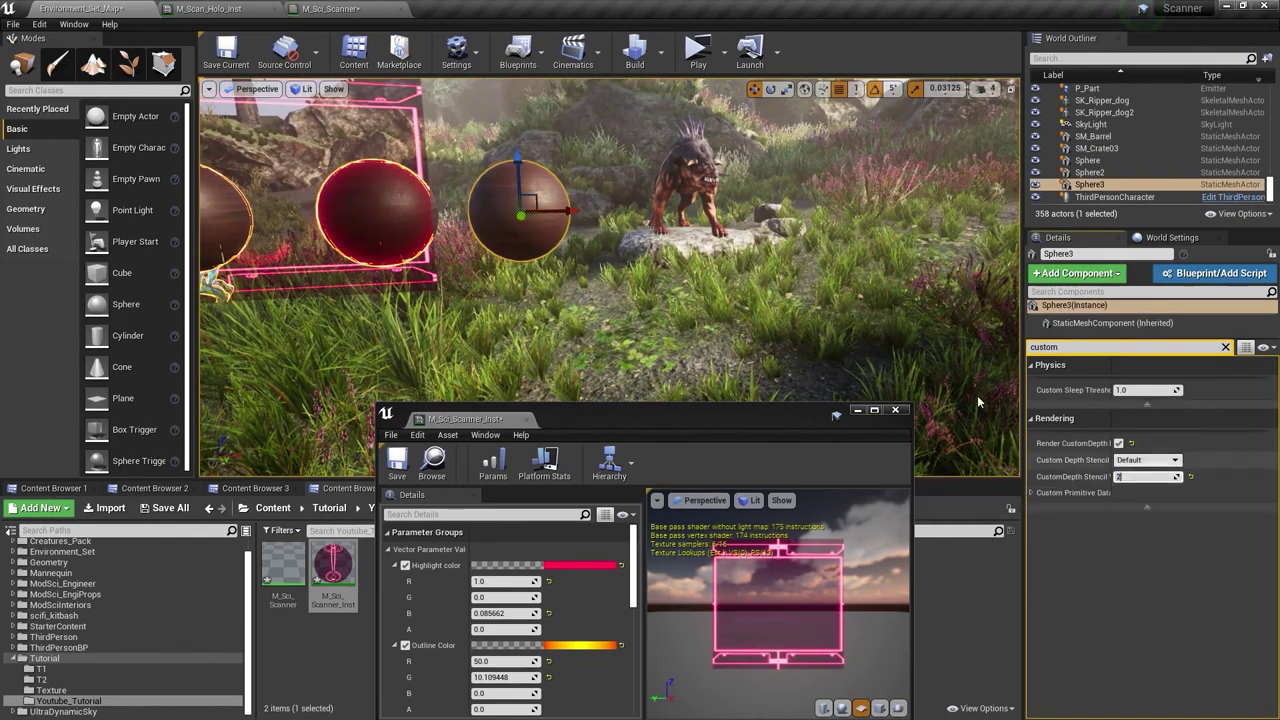
{"action": "mouse_move", "coordinate": [800, 288]}
{"action": "right_mouse_down"}
{"action": "mouse_move", "coordinate": [846, 303]}
{"action": "mouse_move", "coordinate": [780, 298]}
{"action": "right_mouse_up"}
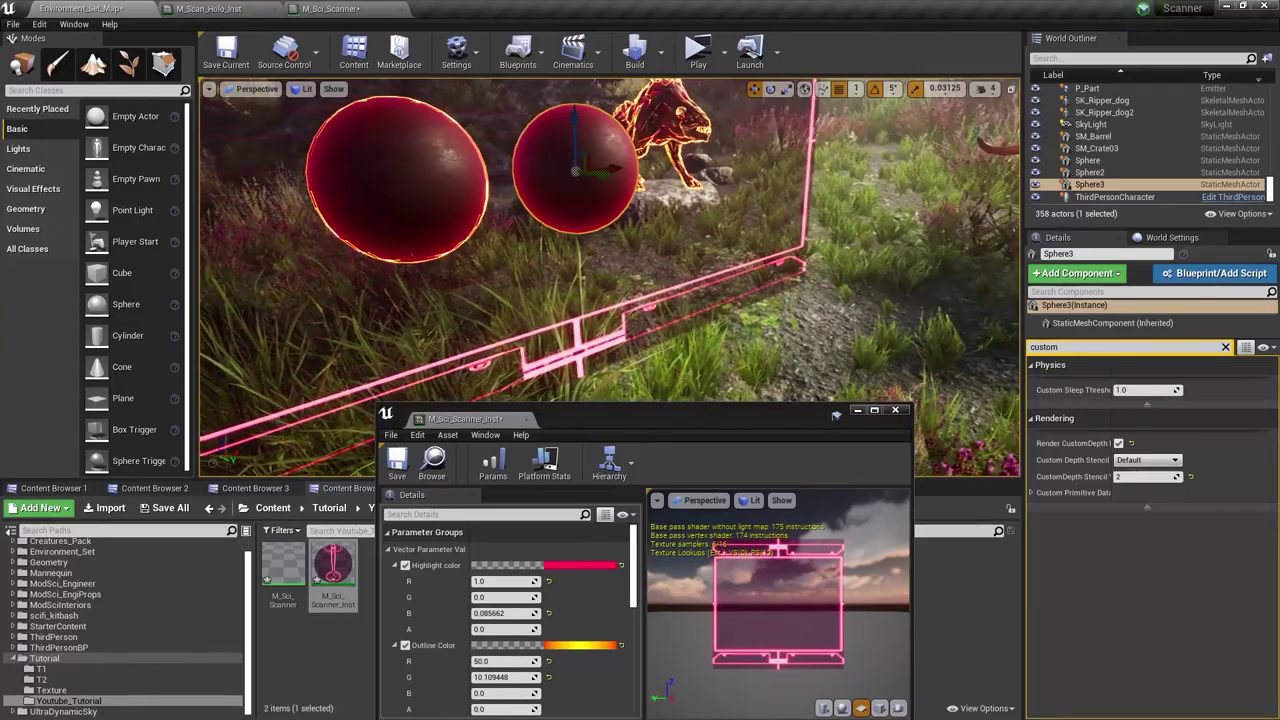
{"action": "left_click", "coordinate": [627, 191]}
{"action": "right_click_drag", "start_coordinate": [627, 191], "coordinate": [708, 160]}
{"action": "left_click", "coordinate": [707, 157]}
{"action": "mouse_move", "coordinate": [398, 280]}
{"action": "right_mouse_down"}
{"action": "mouse_move", "coordinate": [392, 264]}
{"action": "mouse_move", "coordinate": [398, 280]}
{"action": "right_mouse_up"}
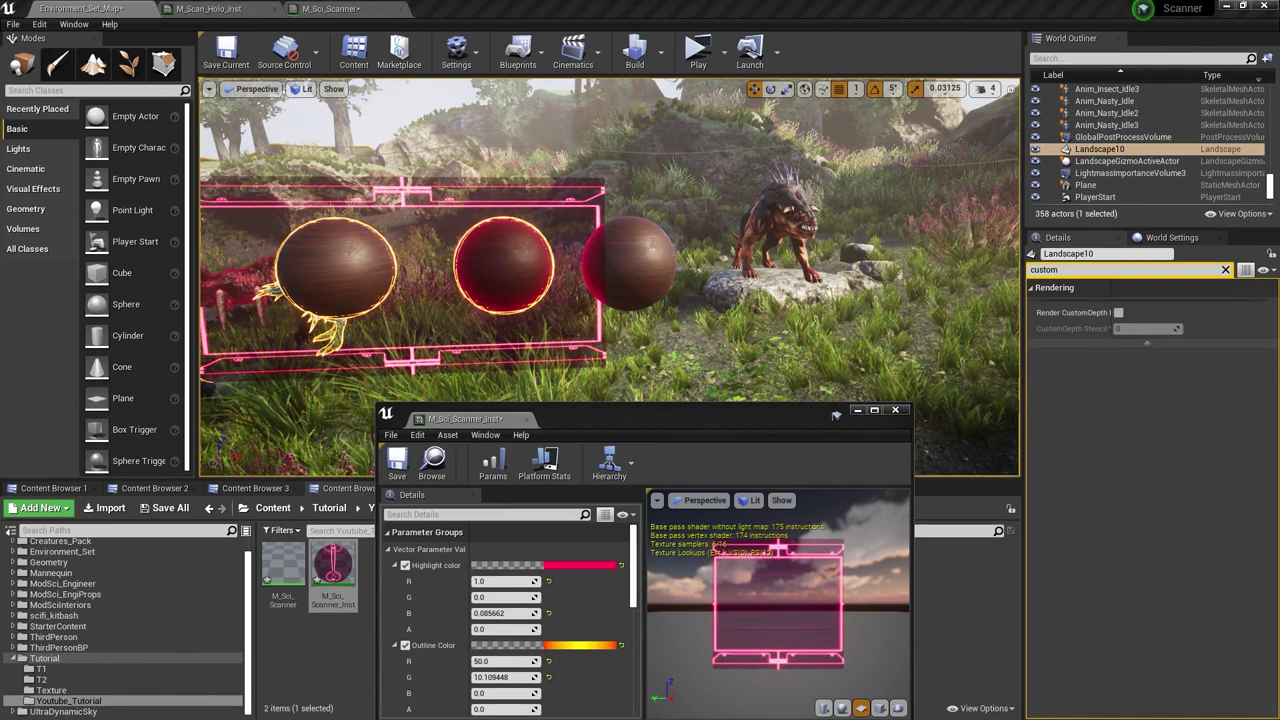
- In the M_Sci_Scanner graph, add a reroute point on the output wire of the custom depth If node
{"action": "left_click", "coordinate": [346, 8]}
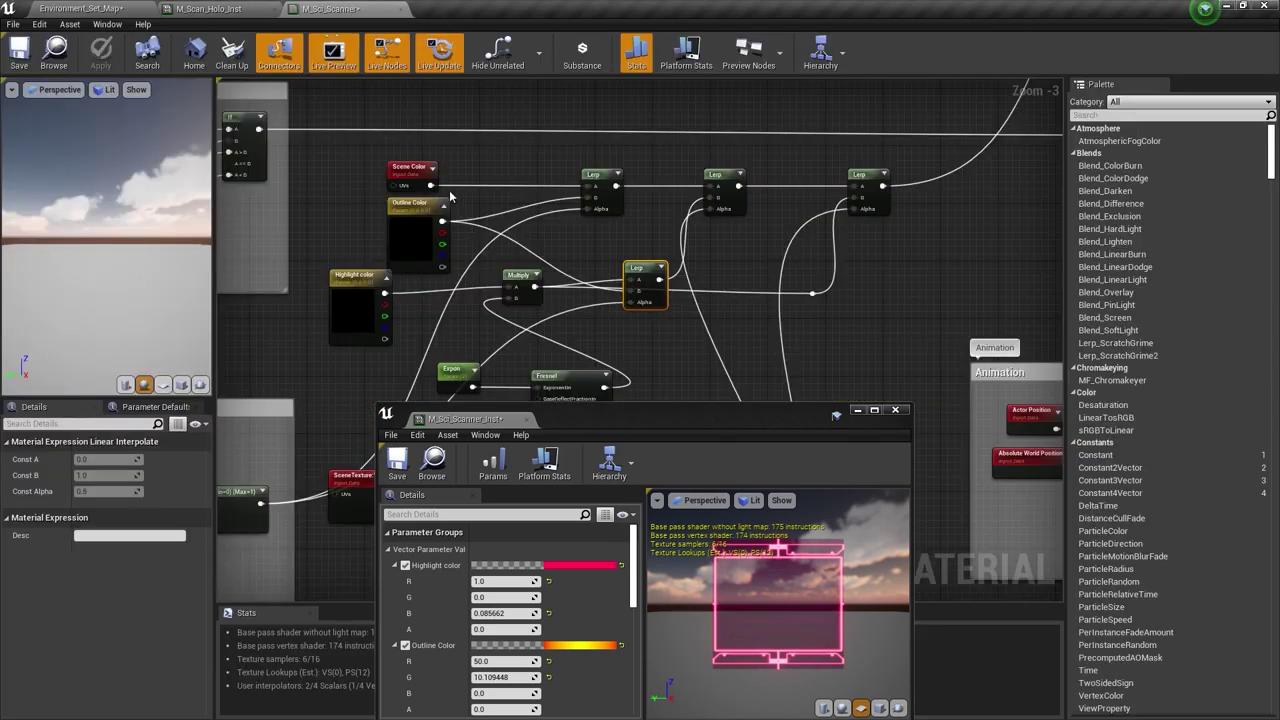
{"action": "right_click_drag", "start_coordinate": [374, 240], "coordinate": [660, 249]}
{"action": "right_click_drag", "start_coordinate": [549, 209], "coordinate": [613, 297]}
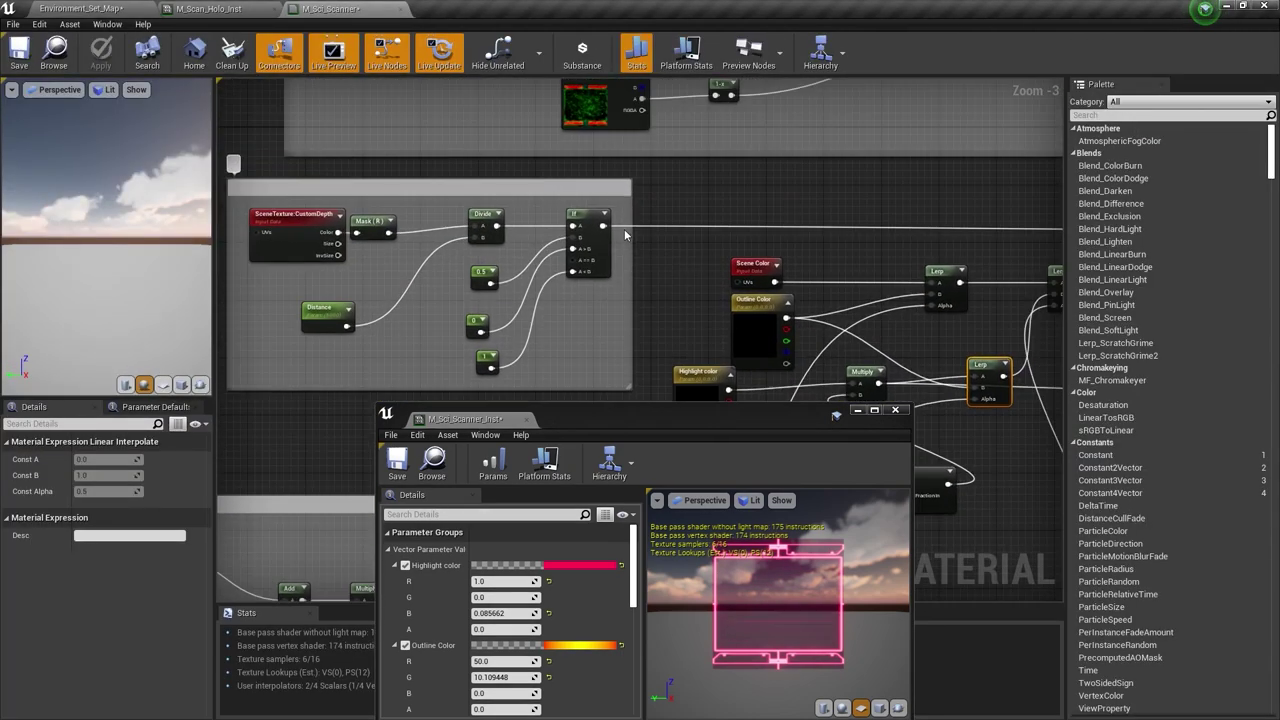
{"action": "left_click_drag", "start_coordinate": [630, 227], "coordinate": [677, 222]}
{"action": "right_click_drag", "start_coordinate": [698, 200], "coordinate": [680, 236]}
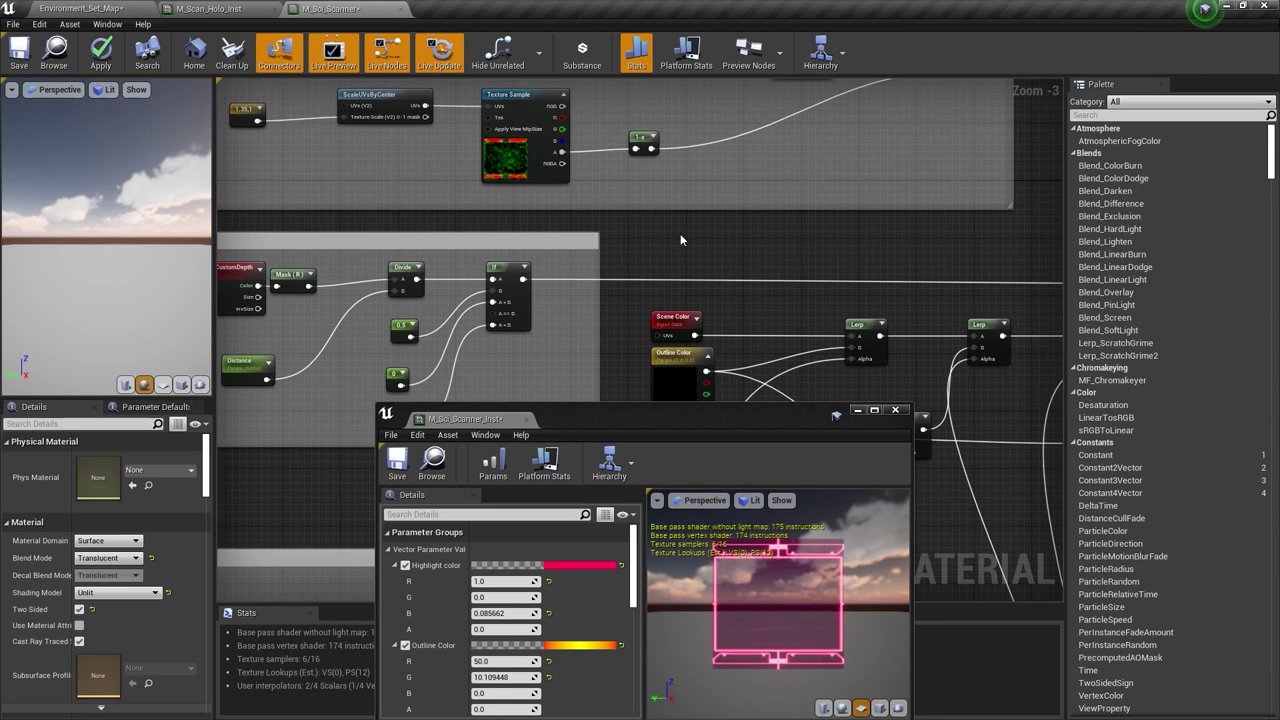
{"action": "double_click", "coordinate": [777, 282]}
{"action": "left_click_drag", "start_coordinate": [777, 282], "coordinate": [804, 273]}
{"action": "right_click_drag", "start_coordinate": [740, 238], "coordinate": [735, 239]}
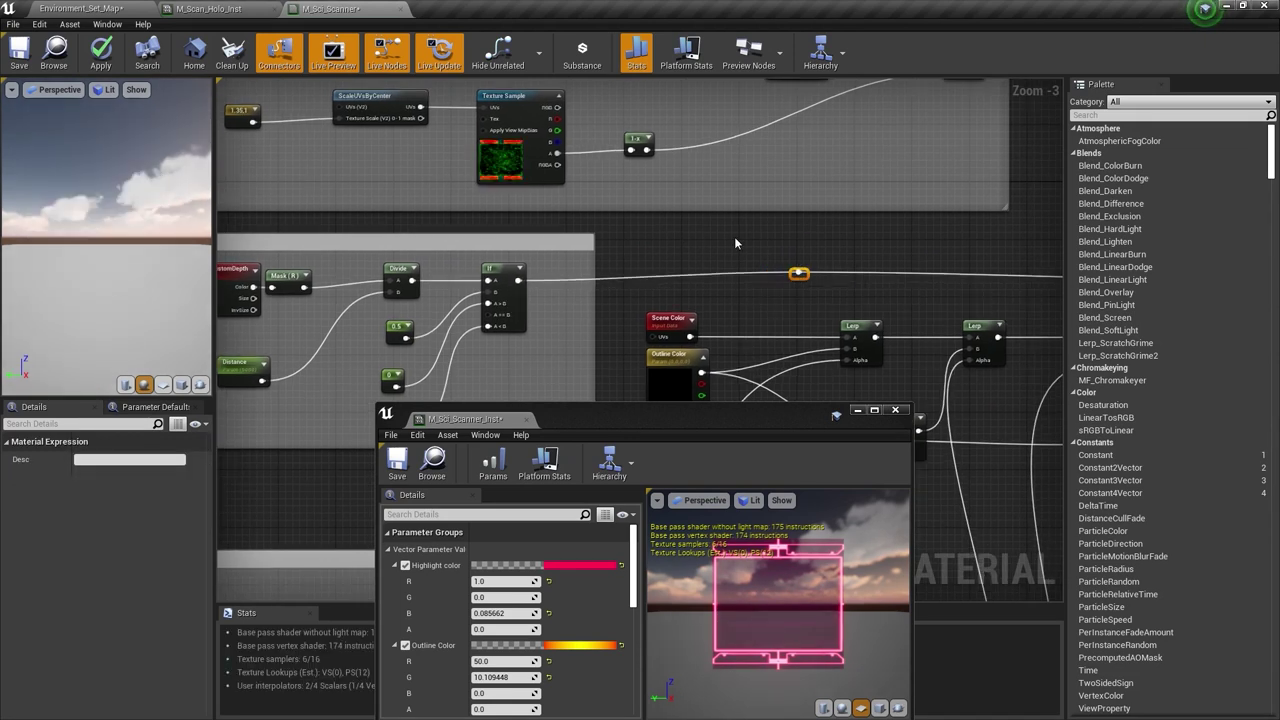
- Insert a Multiply before the reroute point, multiplying the If result by the Texture Sample's alpha, and apply the material
{"action": "left_click", "coordinate": [691, 242]}
{"action": "left_click_drag", "start_coordinate": [704, 270], "coordinate": [803, 273]}
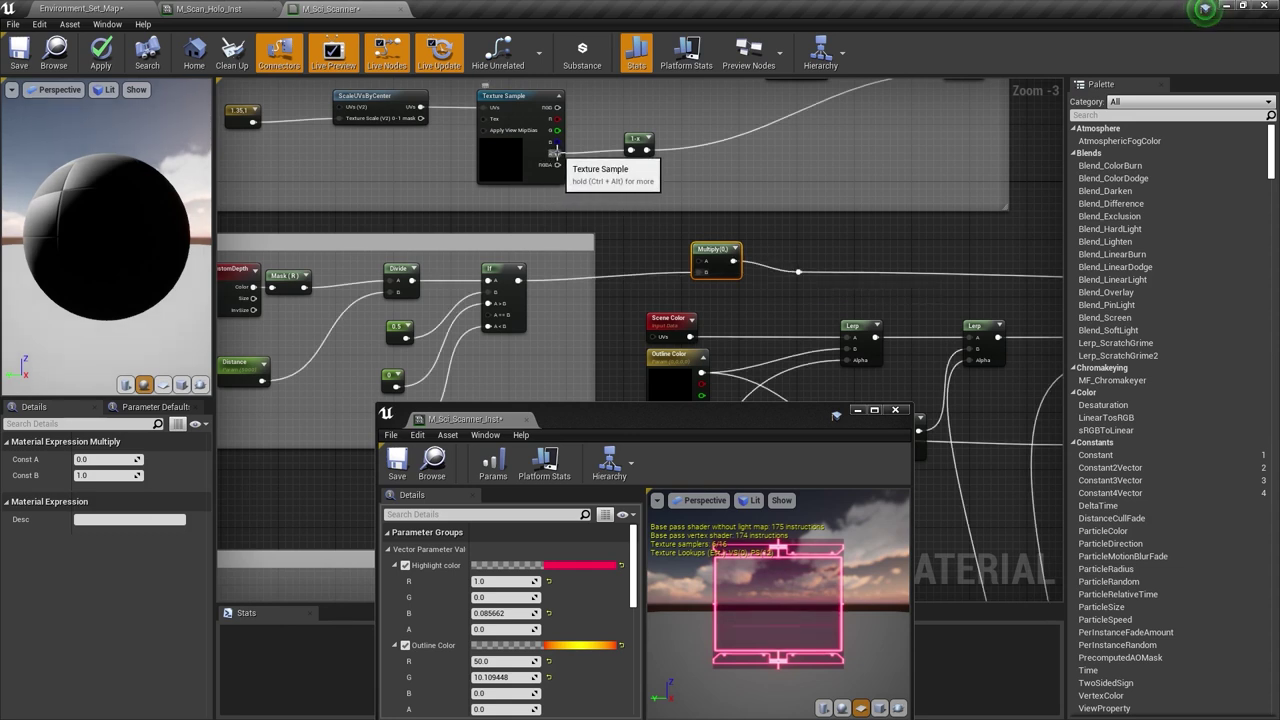
{"action": "left_click_drag", "start_coordinate": [557, 153], "coordinate": [706, 260]}
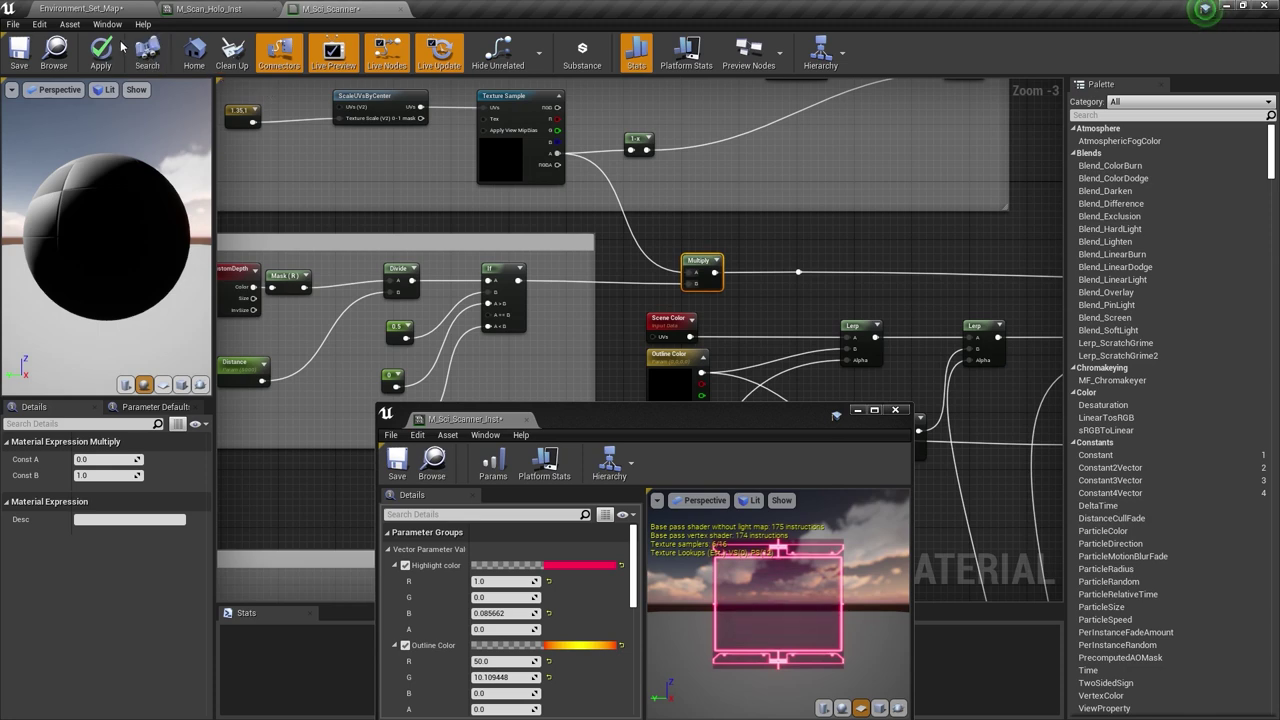
{"action": "left_click", "coordinate": [121, 45]}
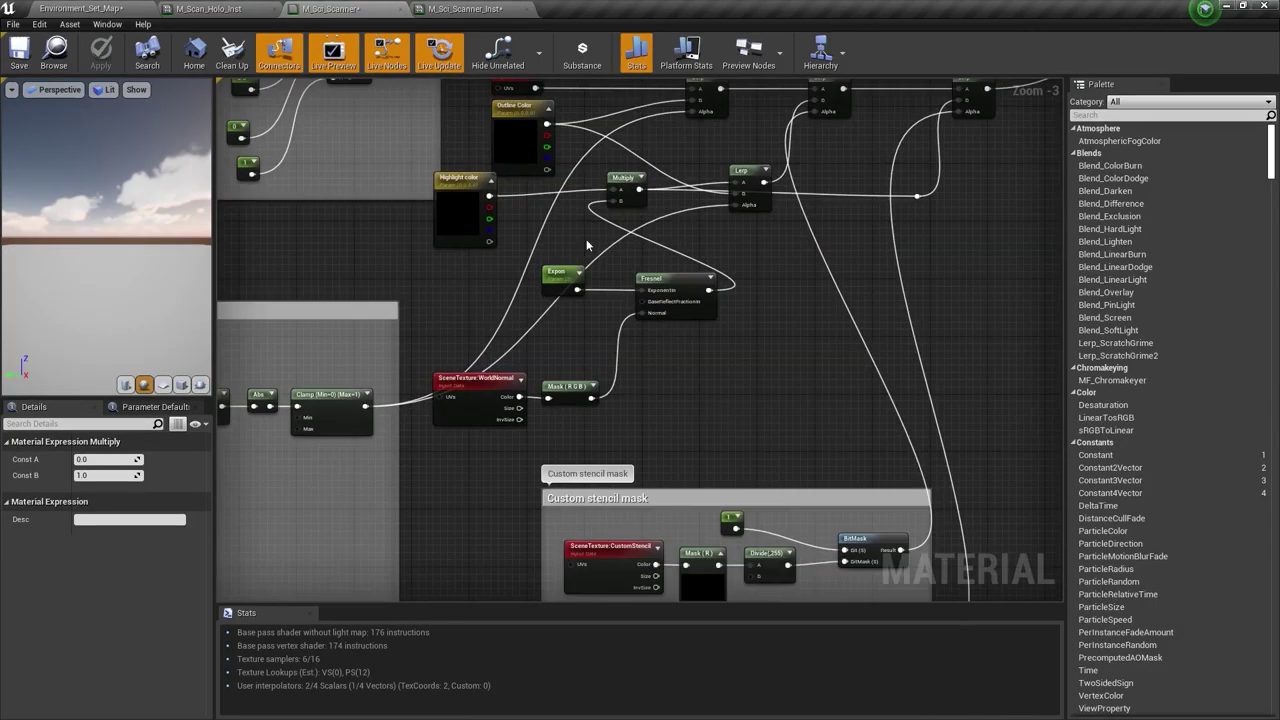
{"action": "right_click_drag", "start_coordinate": [769, 544], "coordinate": [629, 264]}
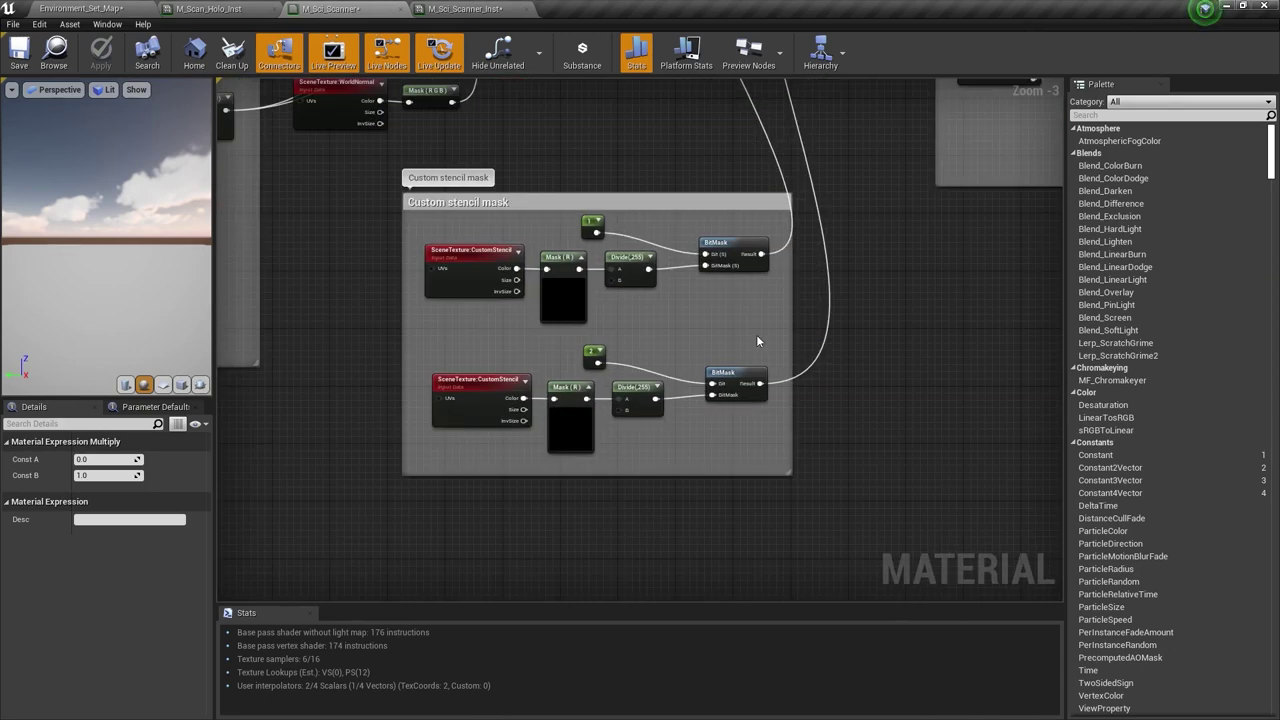
{"action": "right_click_drag", "start_coordinate": [667, 204], "coordinate": [589, 599]}
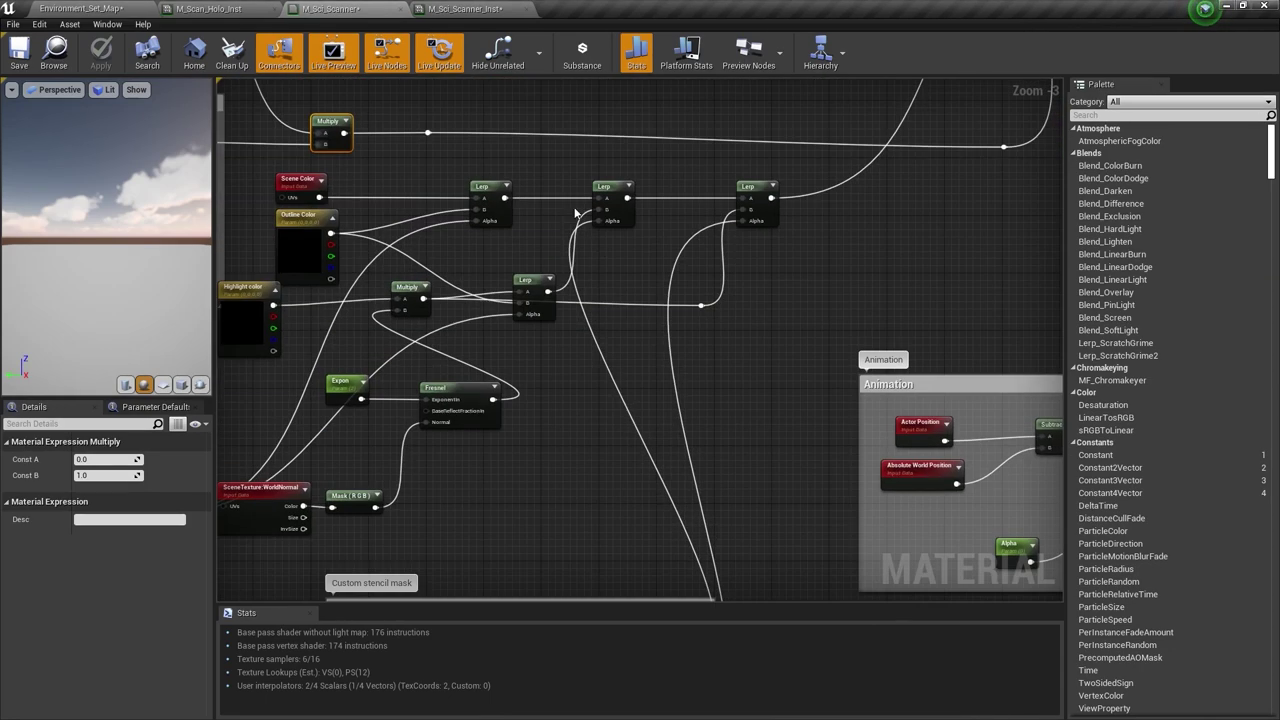
{"action": "right_click_drag", "start_coordinate": [733, 207], "coordinate": [853, 164]}
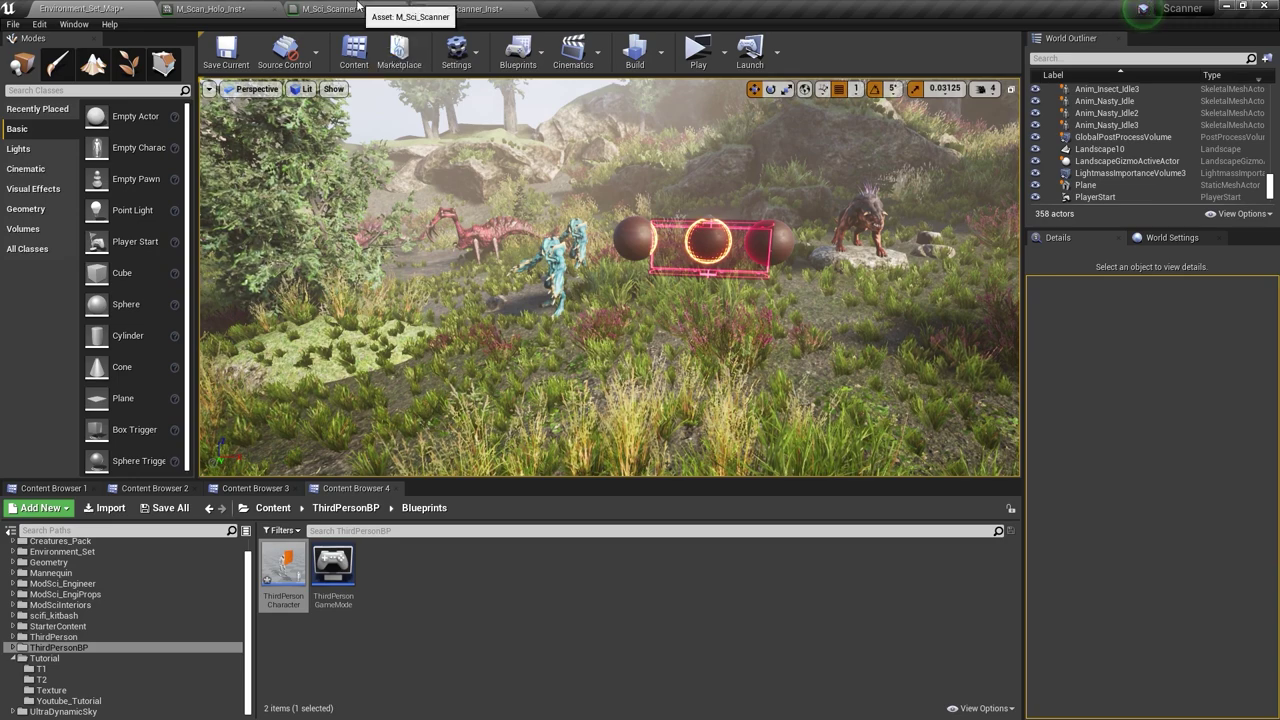
- In M_Sci_Scanner's Animation group, replace the Actor Position node with a vector parameter named Location
{"action": "left_click", "coordinate": [340, 8]}
{"action": "scroll", "coordinate": [544, 231], "scroll_direction": "up", "scroll_amount": 1}
{"action": "left_click", "coordinate": [485, 235]}
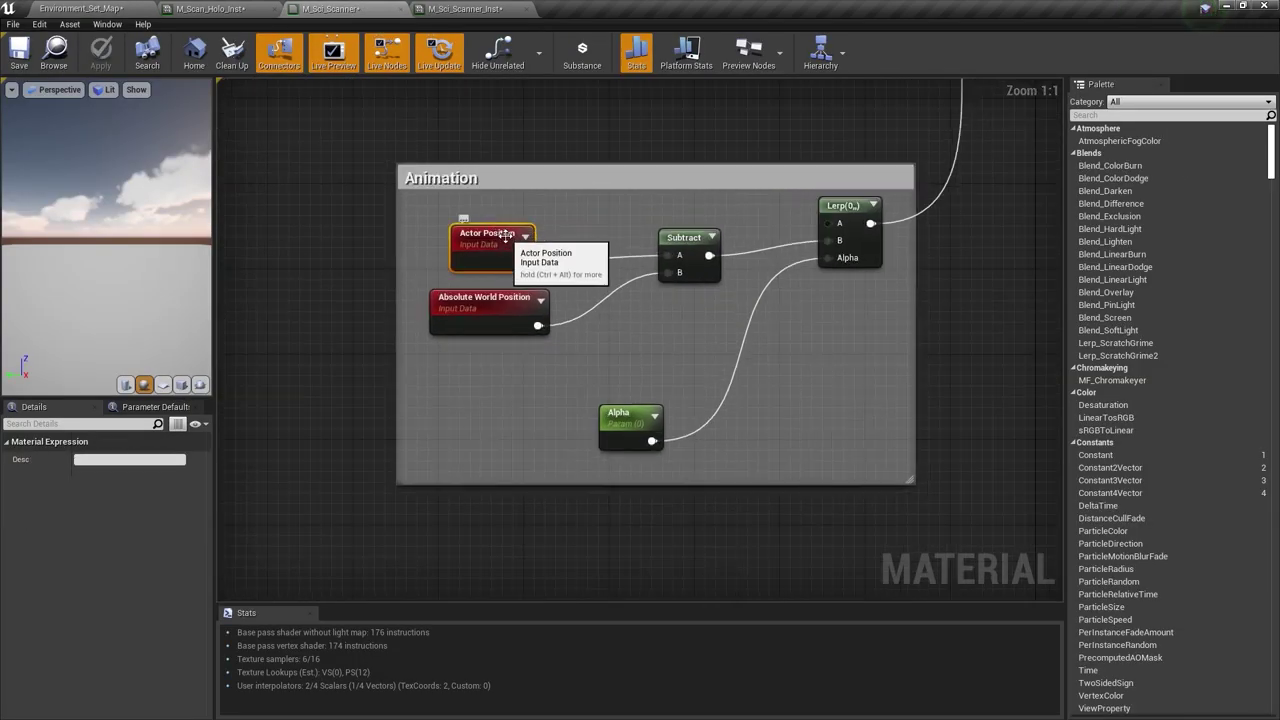
{"action": "key", "text": "Delete"}
{"action": "left_click", "coordinate": [438, 231]}
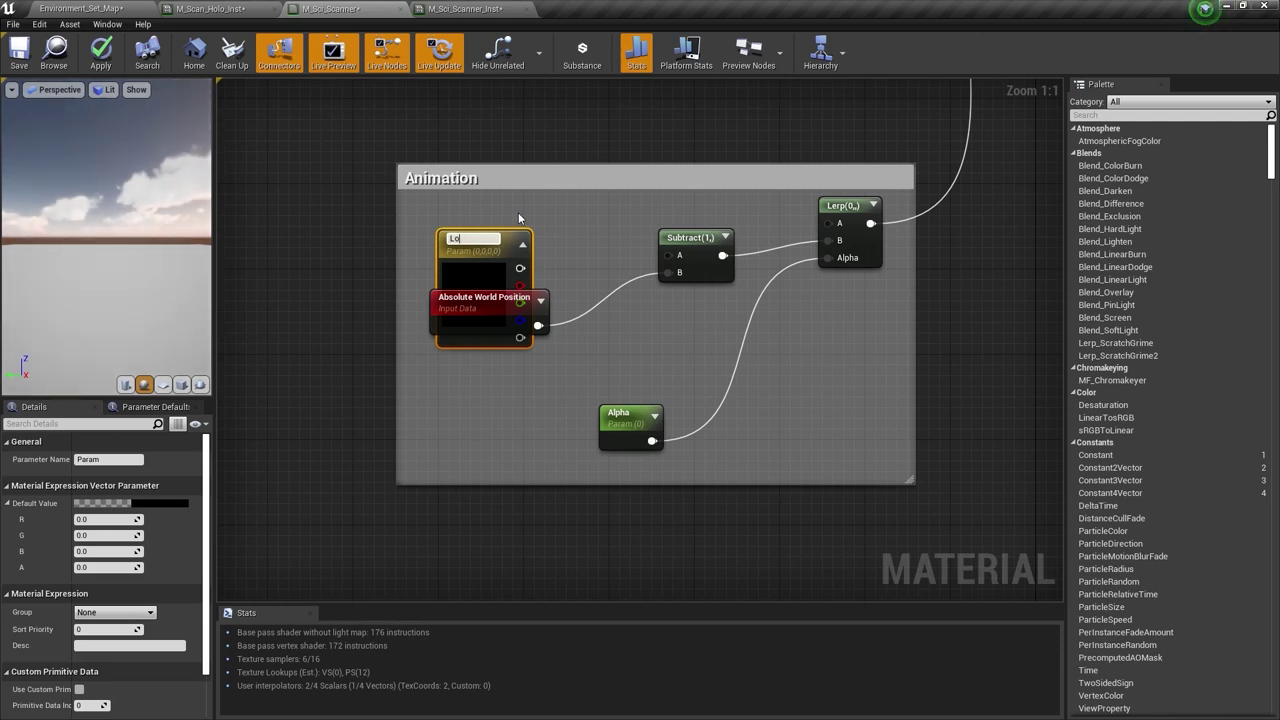
{"action": "type", "text": "Location"}
{"action": "key", "text": "Return"}
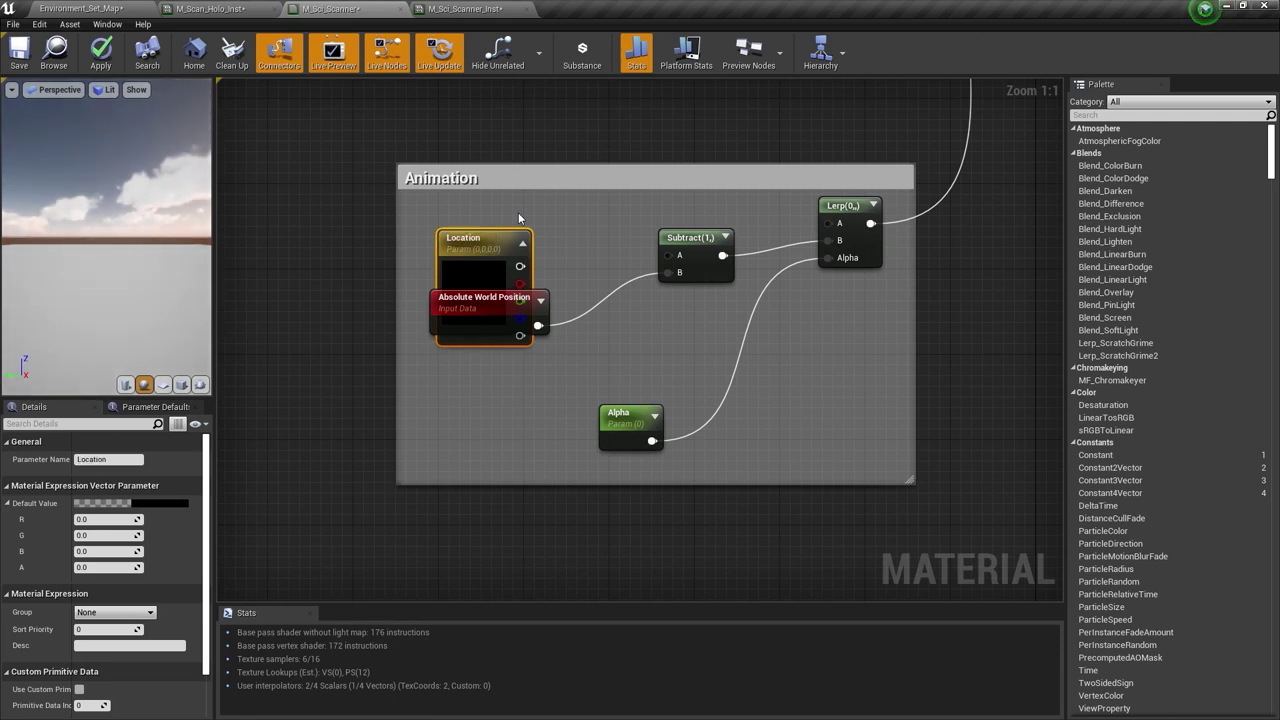
- Fit the Location node inside an enlarged Animation comment box and connect its output to Subtract's A input
{"action": "left_click_drag", "start_coordinate": [495, 233], "coordinate": [518, 167]}
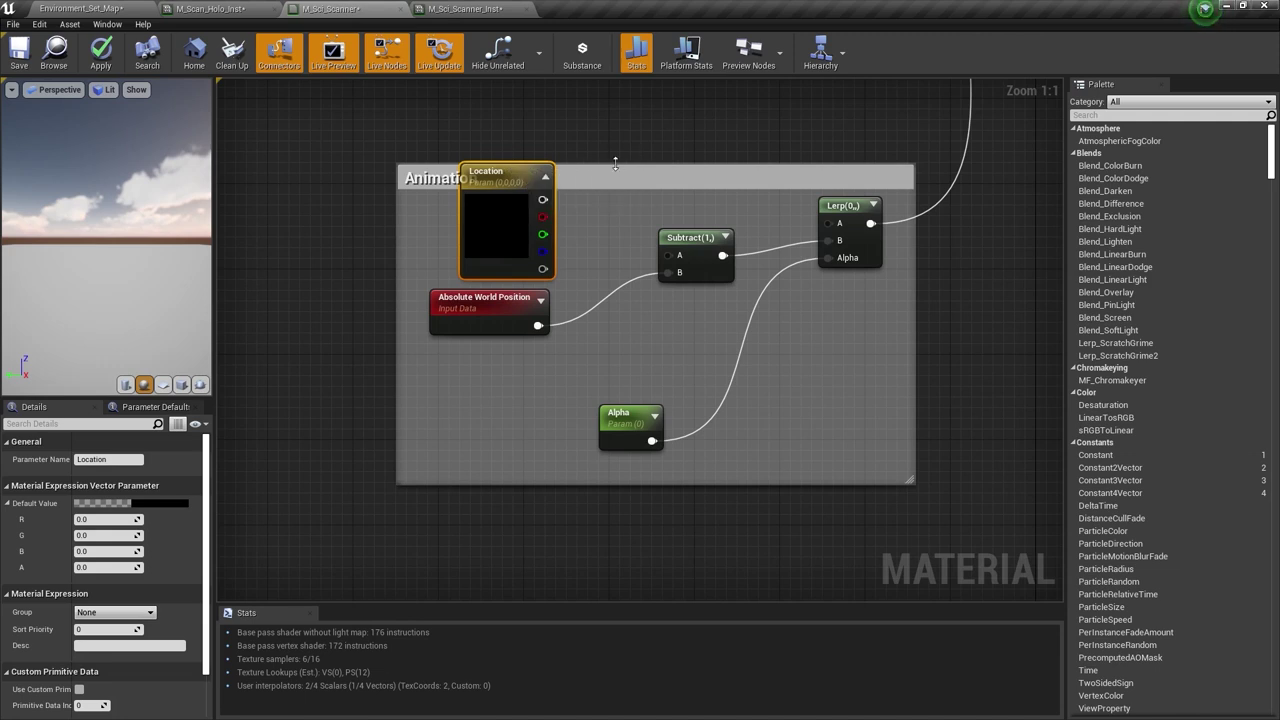
{"action": "left_click_drag", "start_coordinate": [616, 165], "coordinate": [616, 116]}
{"action": "left_click_drag", "start_coordinate": [543, 199], "coordinate": [668, 255]}
{"action": "right_click_drag", "start_coordinate": [668, 255], "coordinate": [600, 233]}
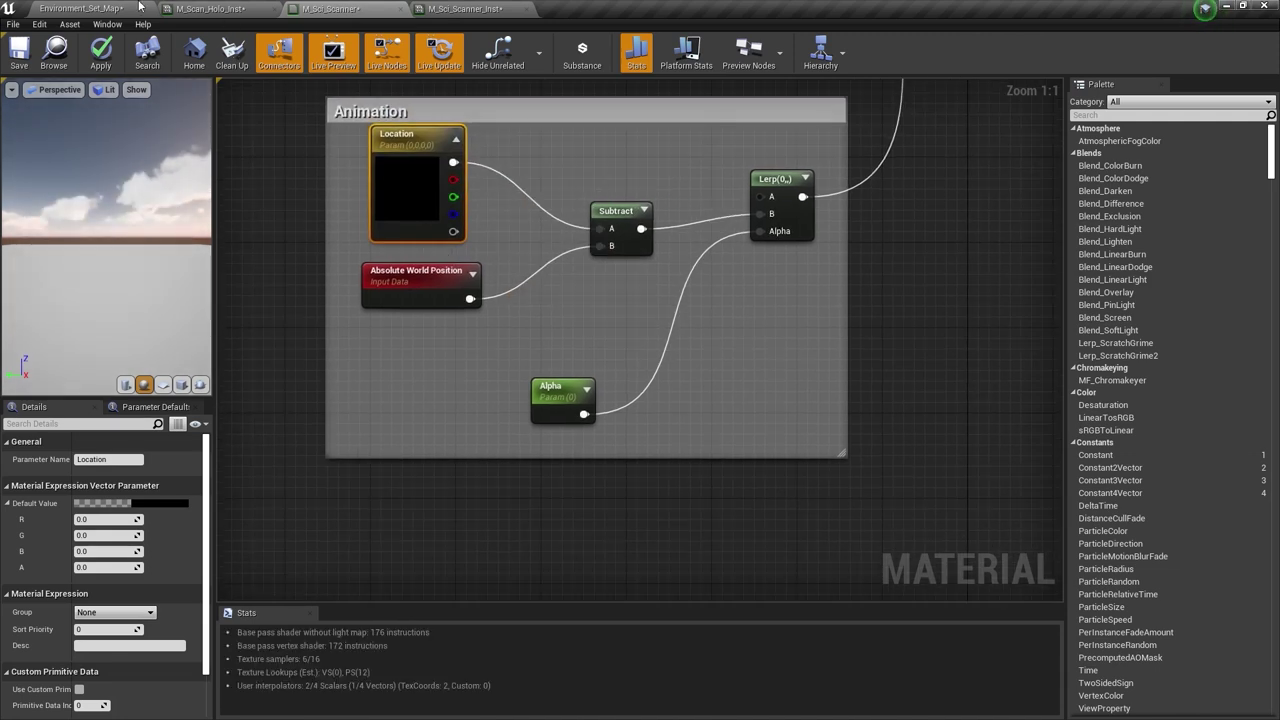
- Open the ThirdPersonCharacter blueprint and select its StaticMesh1 component in the viewport
{"action": "left_click", "coordinate": [139, 8]}
{"action": "double_click", "coordinate": [295, 576]}
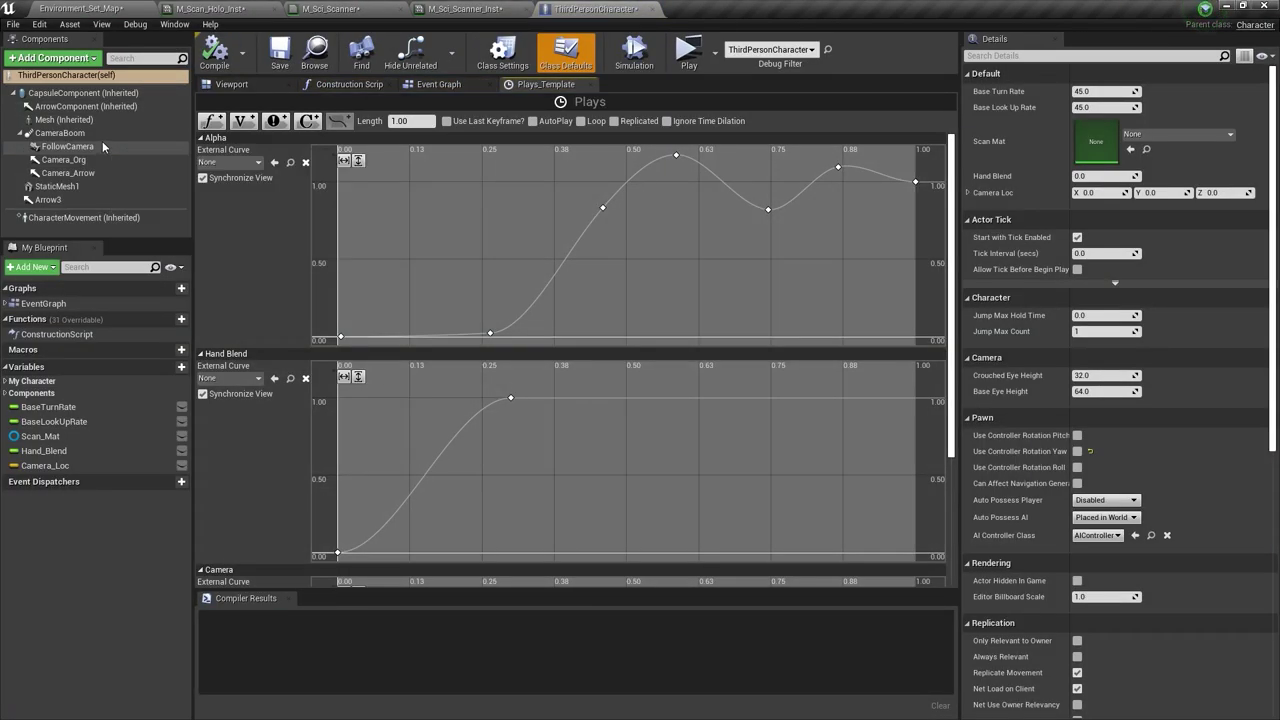
{"action": "left_click", "coordinate": [102, 141]}
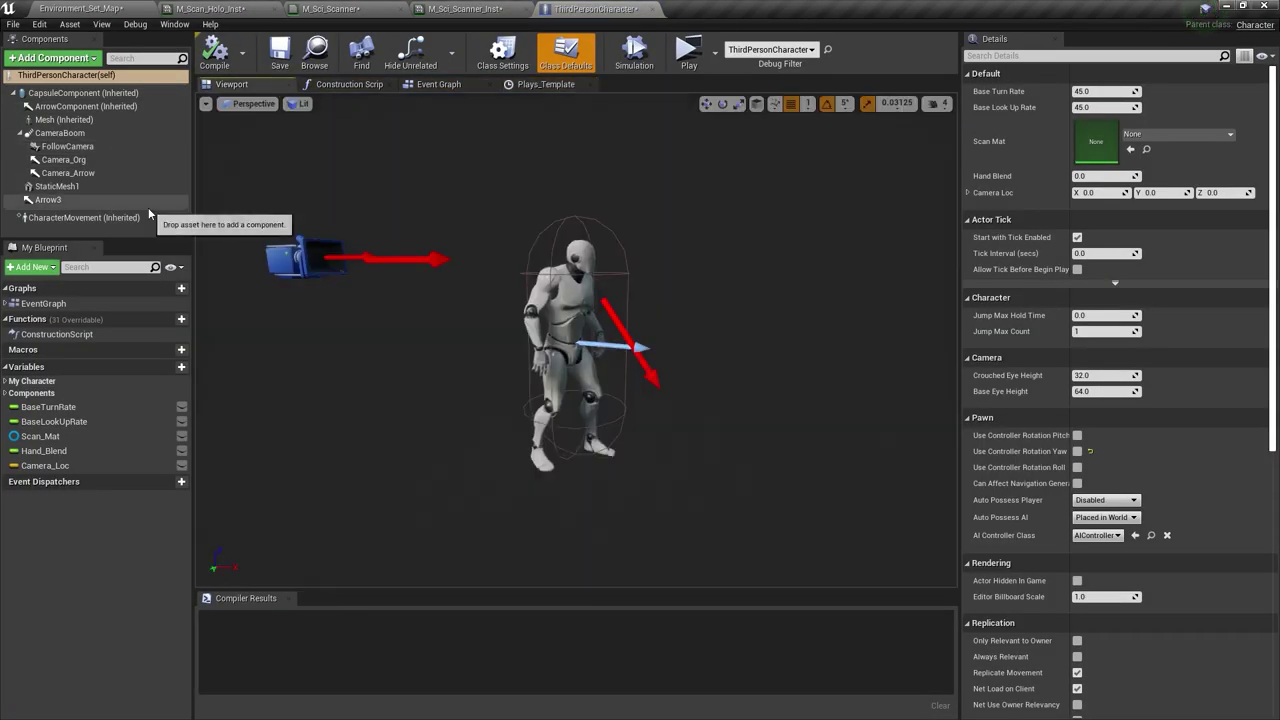
{"action": "left_click", "coordinate": [85, 187]}
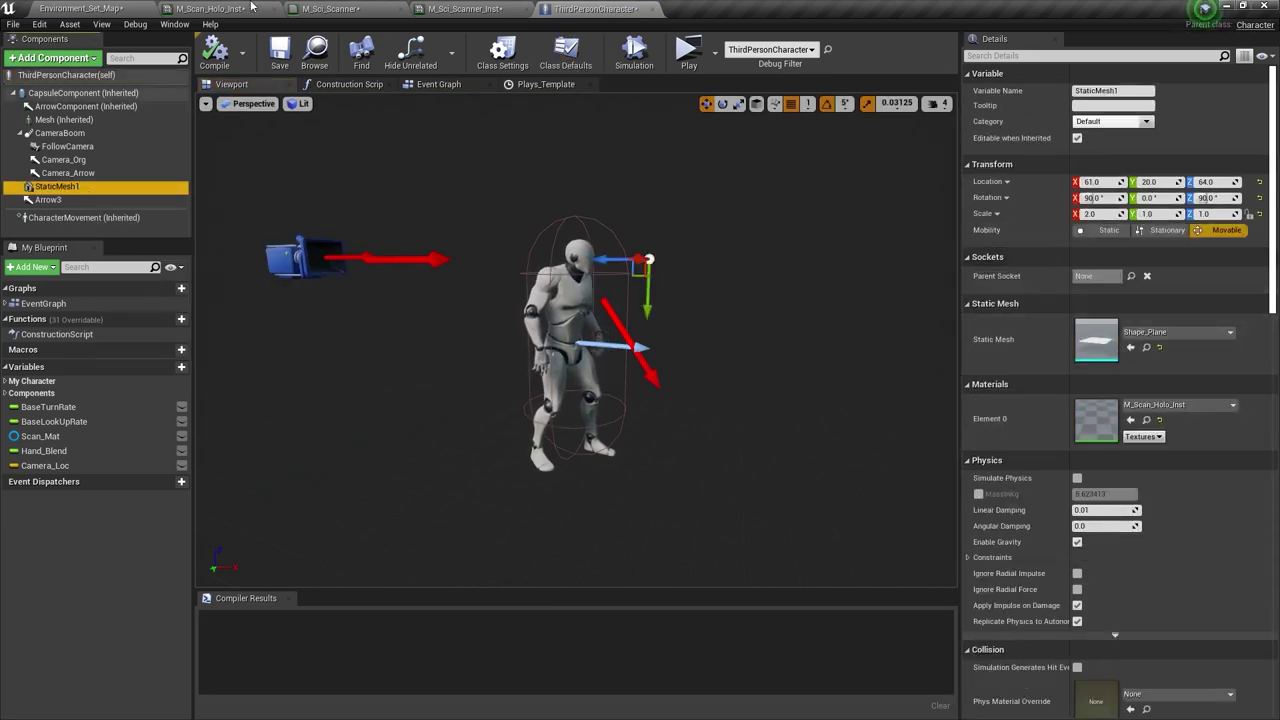
- Set Alpha to 1.0 in M_Scan_Holo_Inst and look over the Animation nodes of M_Sci_Scanner
{"action": "left_click", "coordinate": [210, 8]}
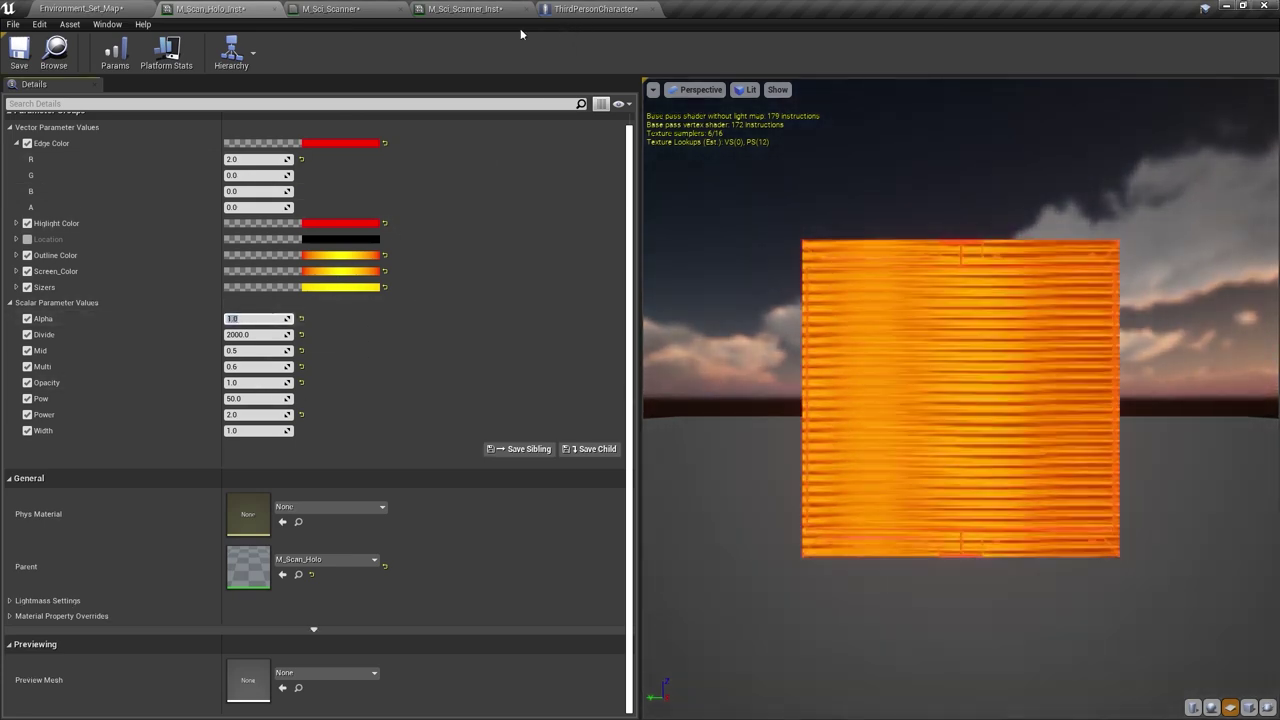
{"action": "left_click", "coordinate": [462, 9]}
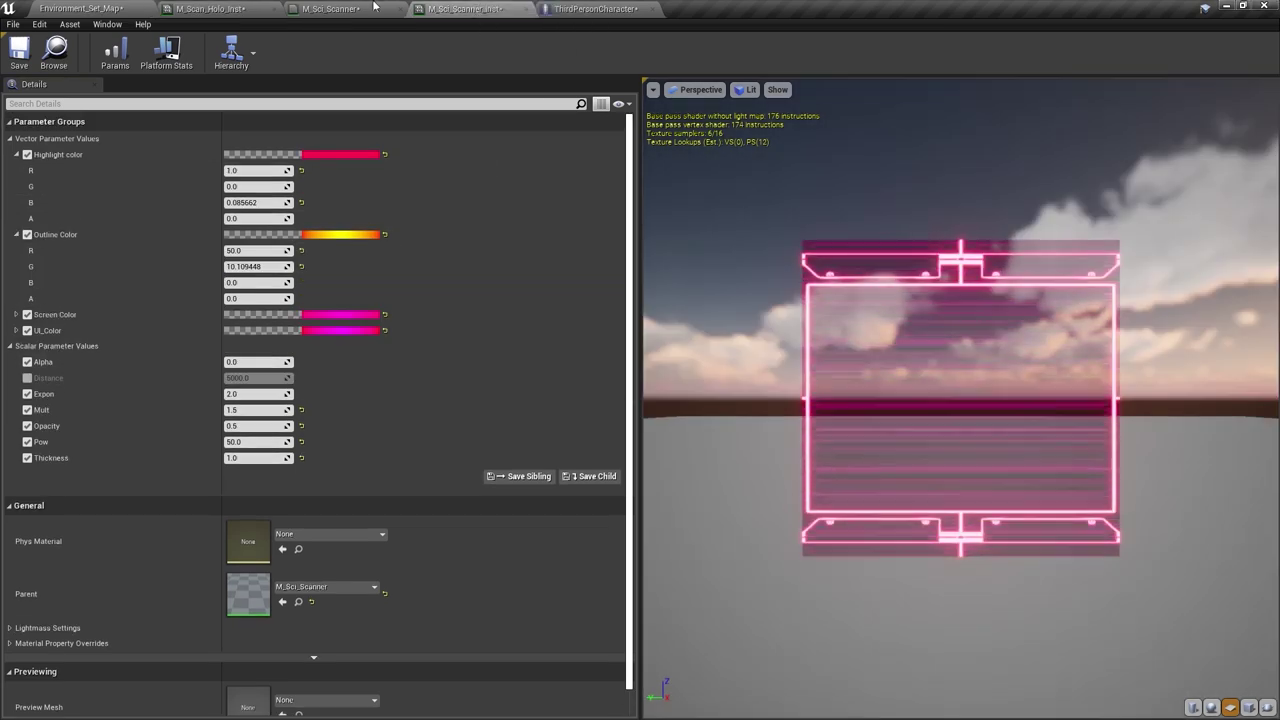
{"action": "left_click", "coordinate": [373, 7]}
{"action": "scroll", "coordinate": [624, 347], "scroll_direction": "down", "scroll_amount": 3}
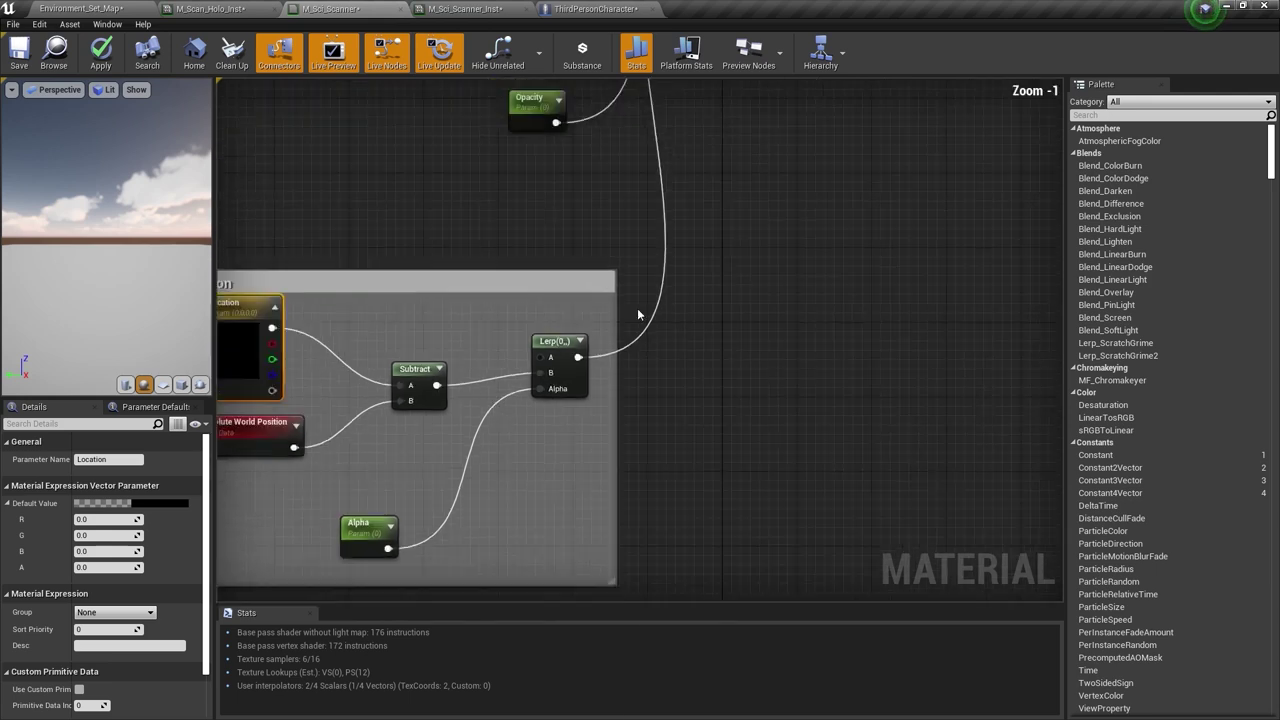
{"action": "right_click_drag", "start_coordinate": [723, 168], "coordinate": [674, 185]}
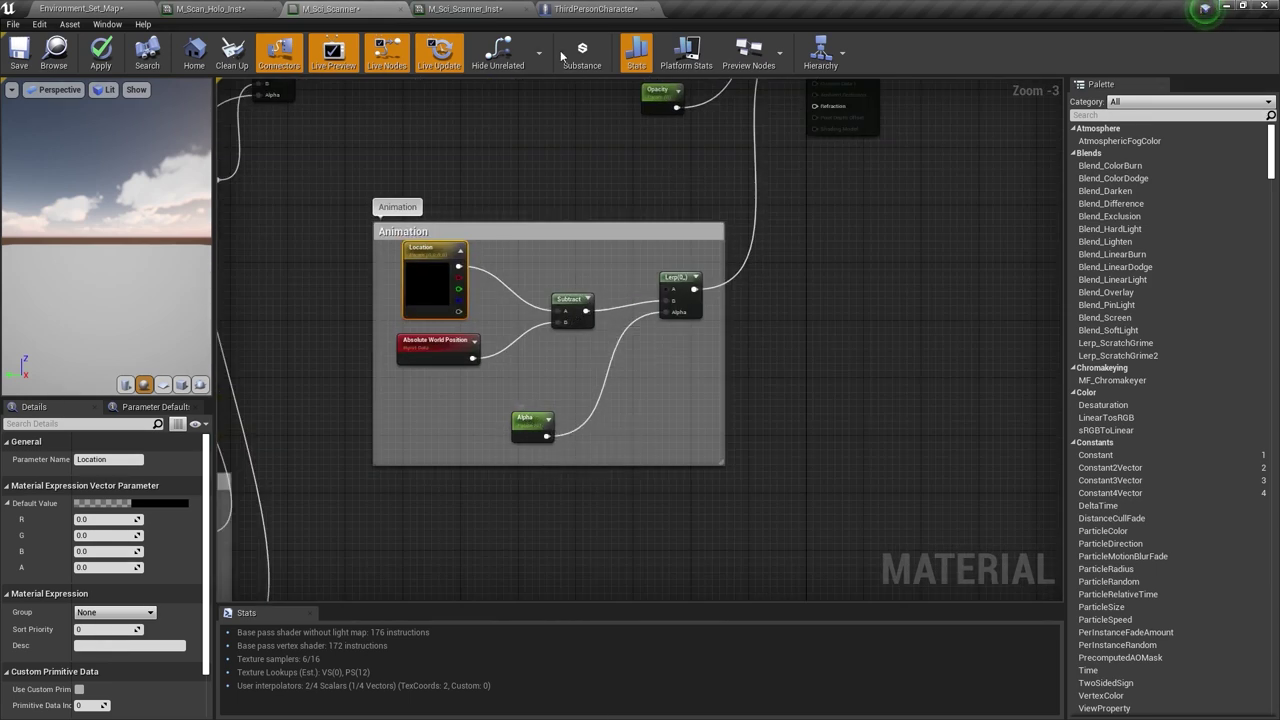
- Inspect the StaticMesh1 plane and its assigned material in front of the character in ThirdPersonCharacter
{"action": "left_click", "coordinate": [505, 8]}
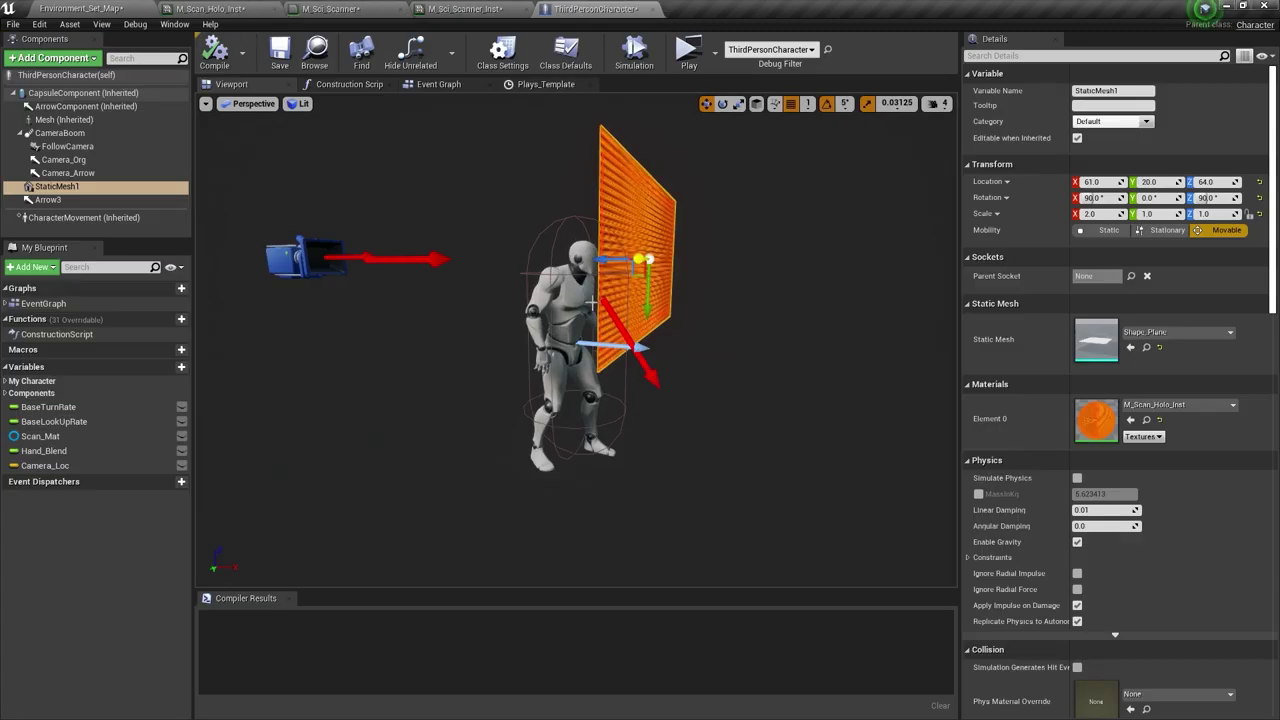
{"action": "left_click", "coordinate": [596, 8]}
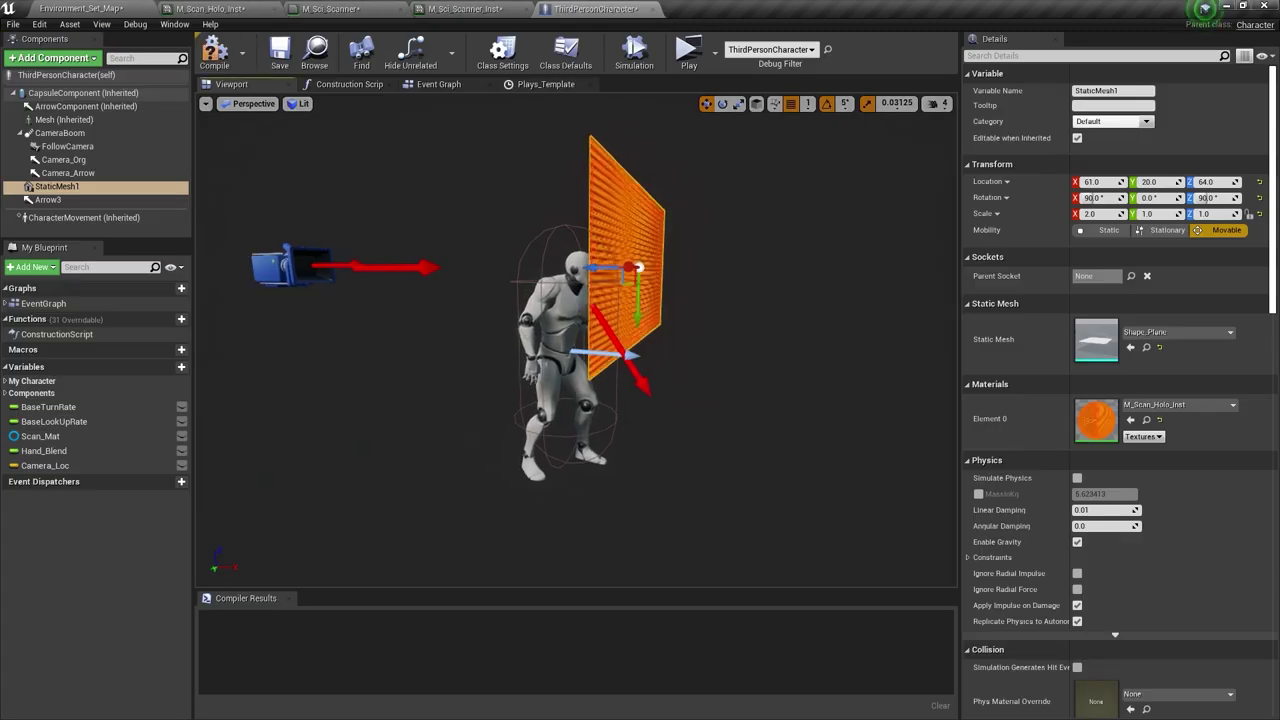
{"action": "mouse_move", "coordinate": [578, 340]}
{"action": "right_mouse_down"}
{"action": "mouse_move", "coordinate": [562, 318]}
{"action": "mouse_move", "coordinate": [480, 320]}
{"action": "mouse_move", "coordinate": [582, 341]}
{"action": "right_mouse_up"}
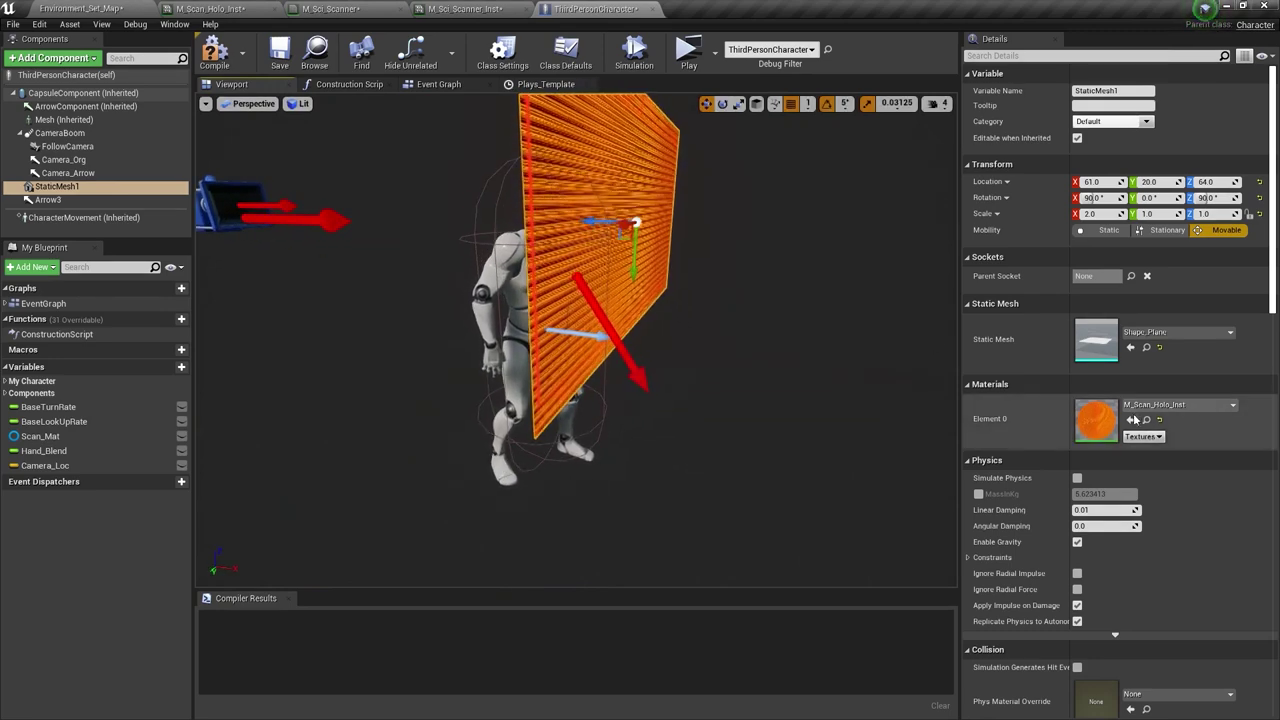
- Review the E key's Flip Flop and Max Walk Speed nodes in the Event Graph and open the Plays timeline
{"action": "left_click", "coordinate": [445, 88]}
{"action": "right_click_drag", "start_coordinate": [467, 274], "coordinate": [694, 254]}
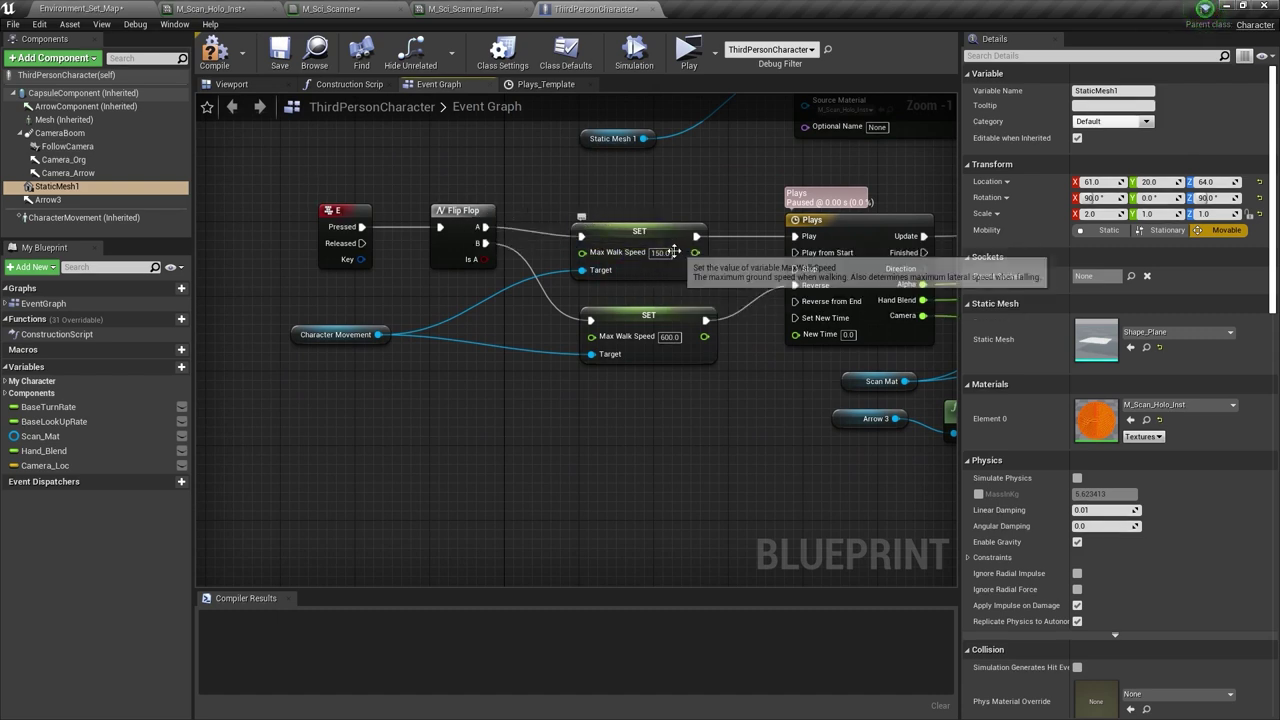
{"action": "mouse_move", "coordinate": [669, 263]}
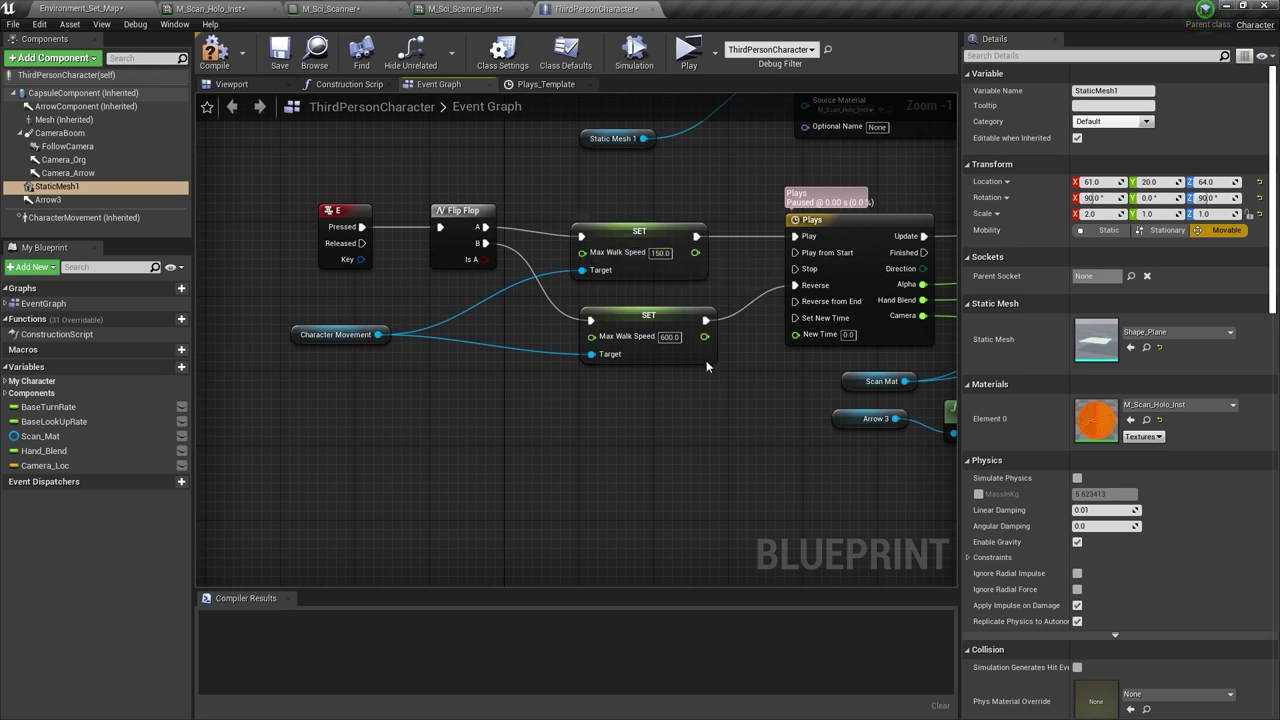
{"action": "right_click_drag", "start_coordinate": [731, 357], "coordinate": [554, 374]}
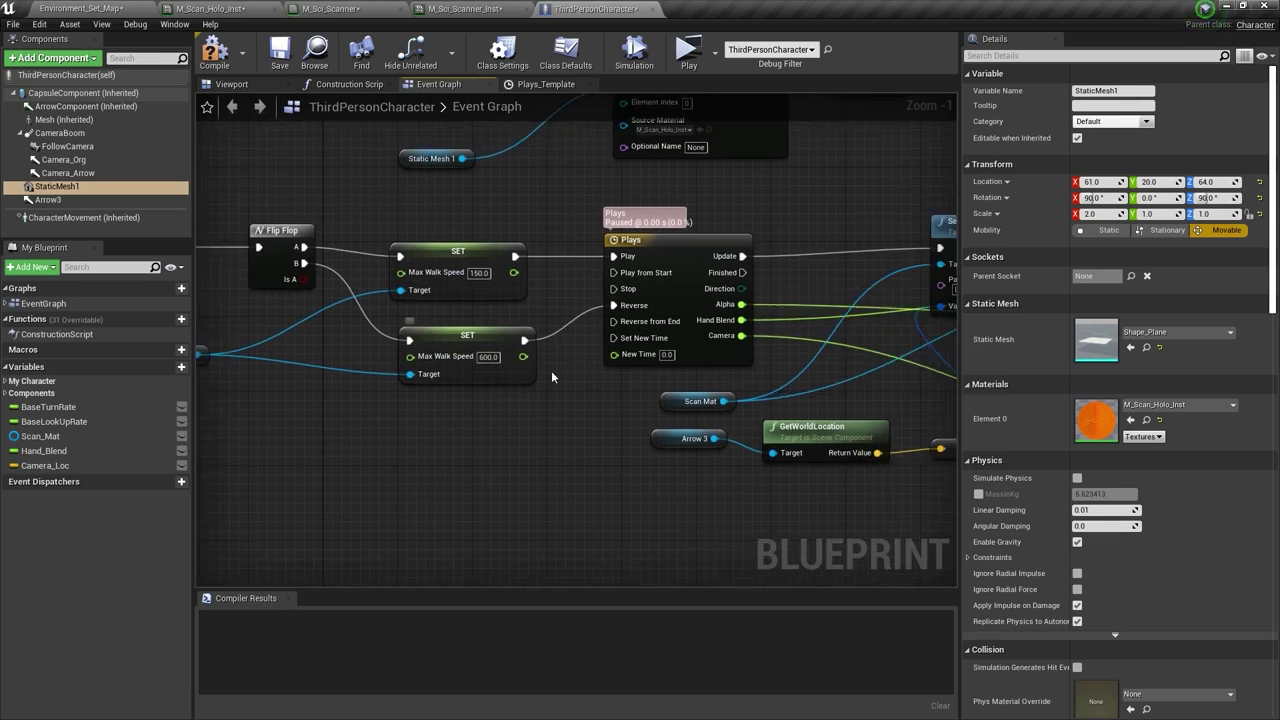
{"action": "right_click_drag", "start_coordinate": [687, 260], "coordinate": [591, 260]}
{"action": "double_click", "coordinate": [607, 254]}
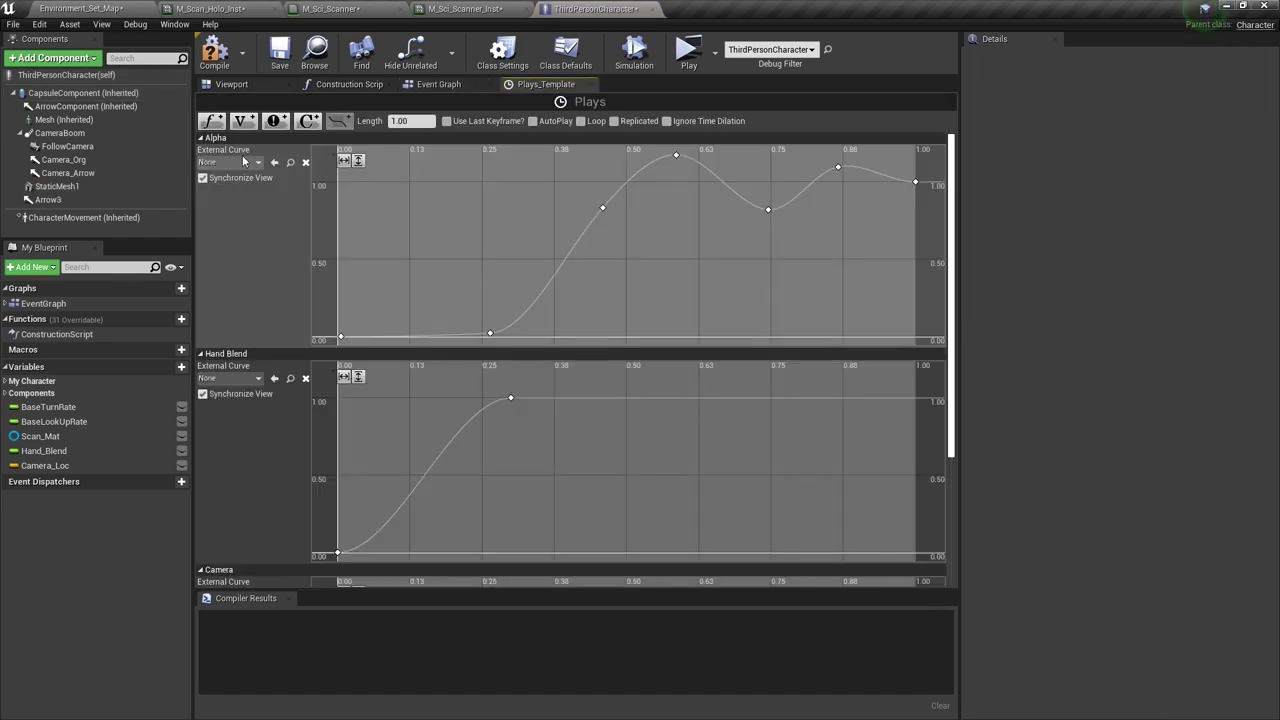
- Set the first key of the Plays timeline's Alpha curve to time 0 and check the curve's last key
{"action": "left_click", "coordinate": [245, 146]}
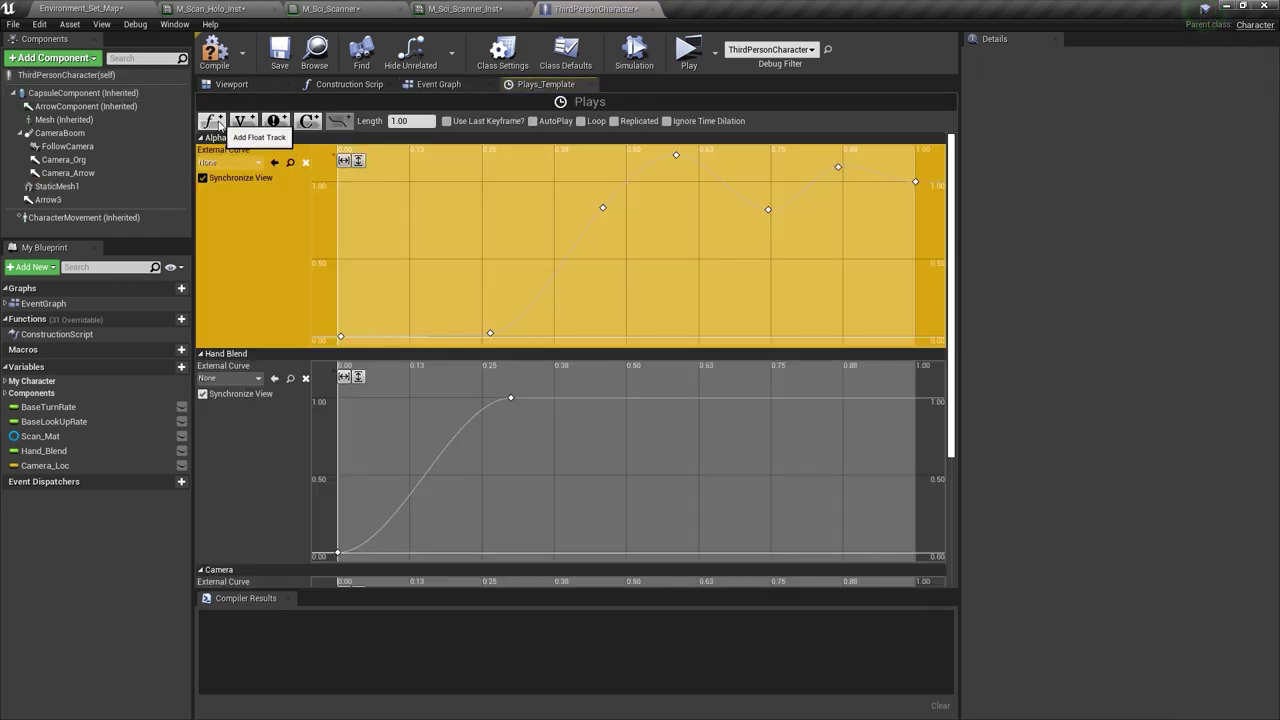
{"action": "left_click", "coordinate": [263, 219]}
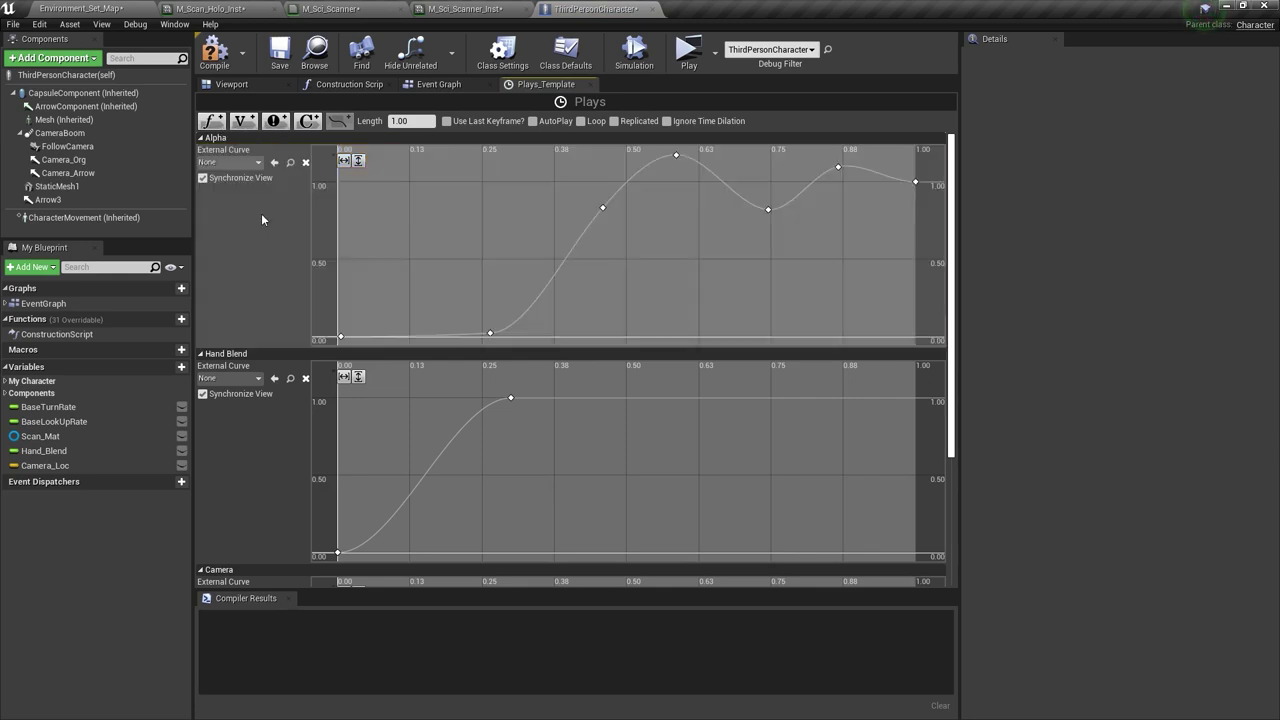
{"action": "left_click", "coordinate": [342, 335]}
{"action": "left_click", "coordinate": [395, 161]}
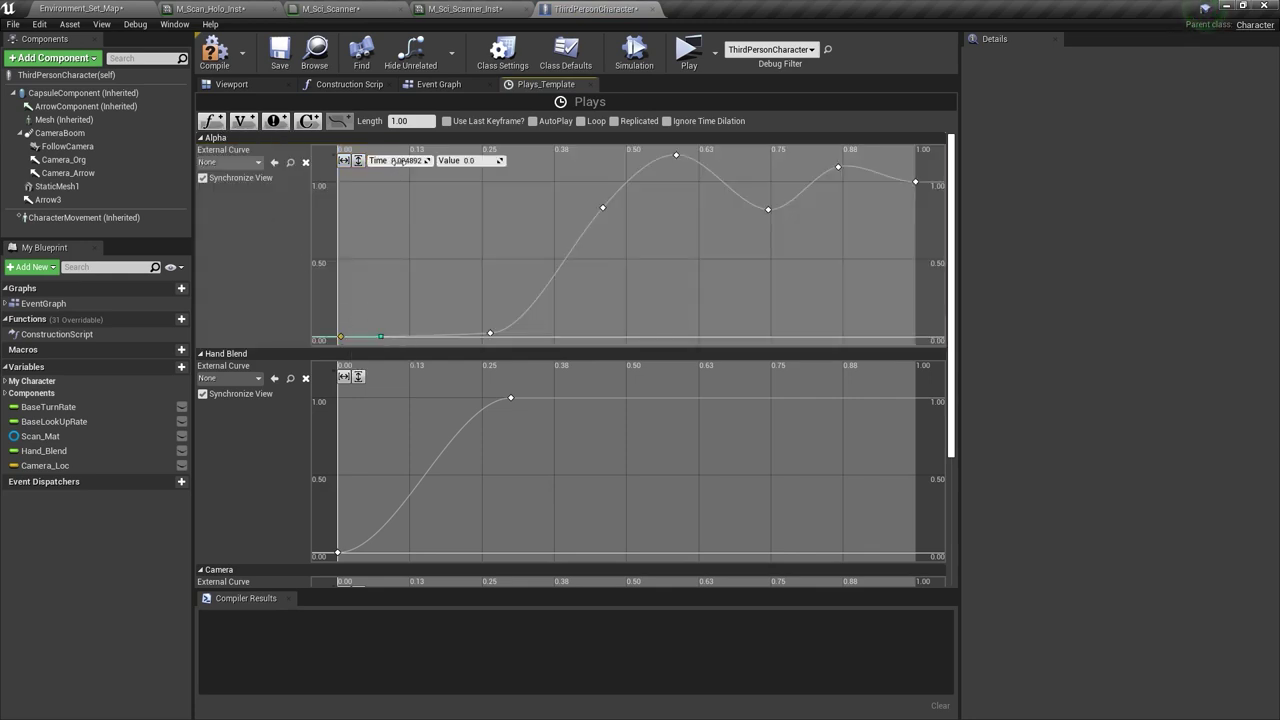
{"action": "left_click", "coordinate": [915, 181]}
{"action": "left_click", "coordinate": [338, 336]}
{"action": "left_click", "coordinate": [915, 181]}
- Play the game to watch the scanner plane toggle on and off, and inspect the Alpha curve's highest key
{"action": "left_click", "coordinate": [690, 58]}
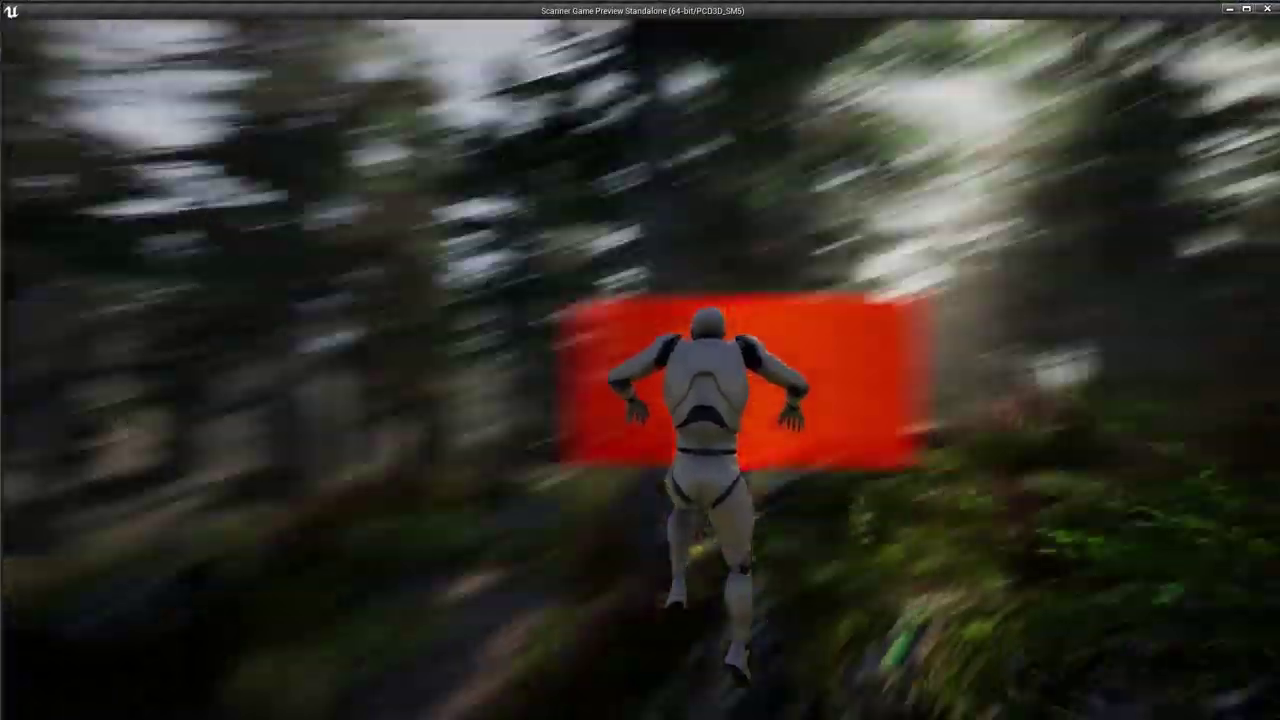
{"action": "key", "text": "e"}
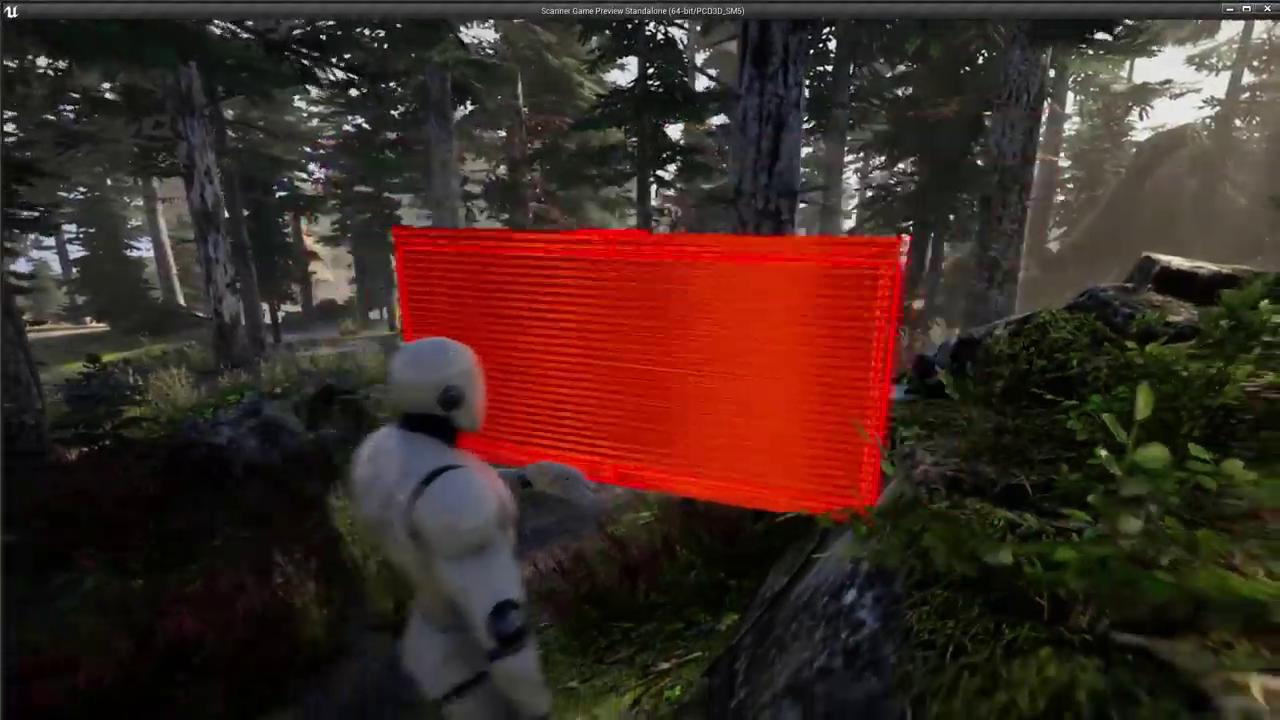
{"action": "key", "text": "e"}
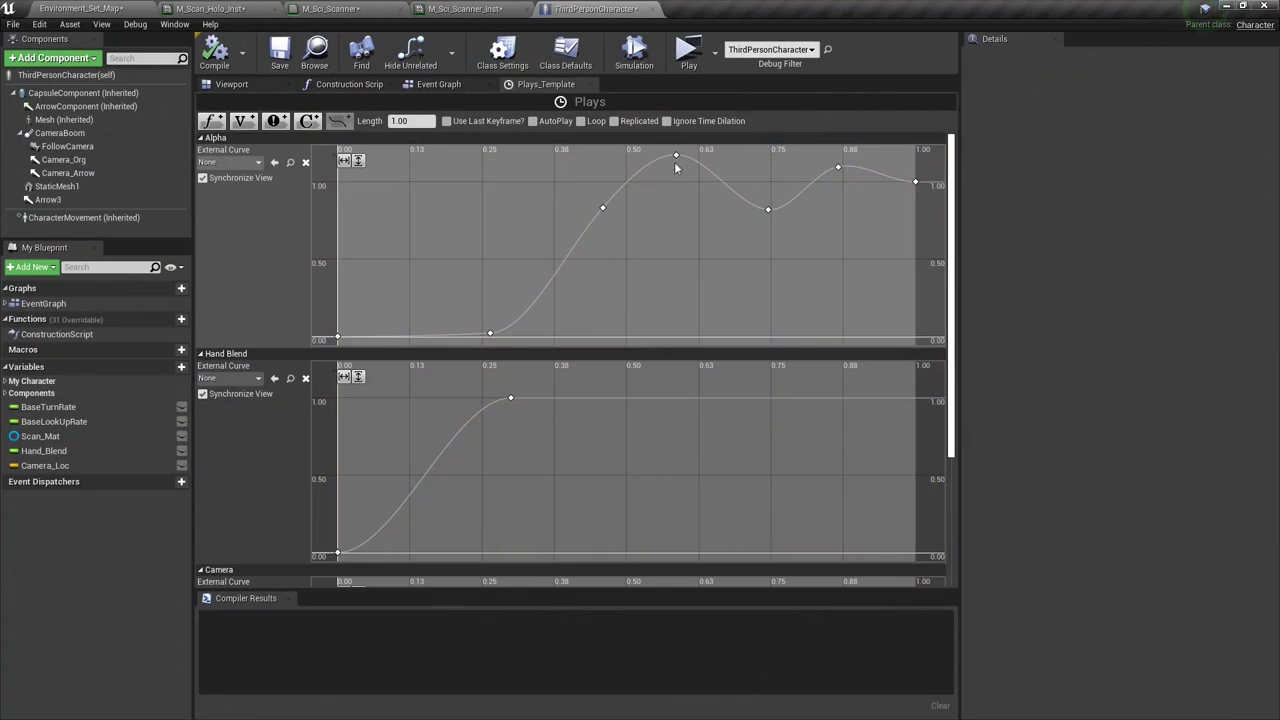
{"action": "left_click", "coordinate": [676, 156]}
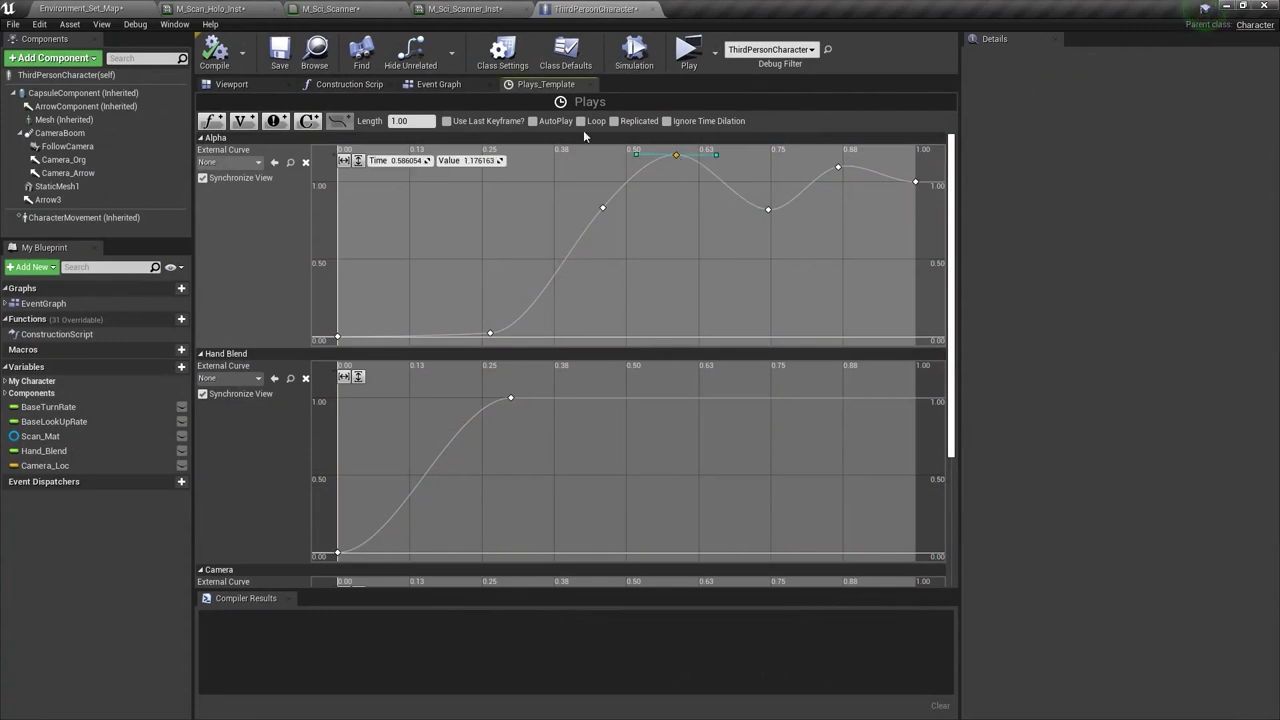
- Examine the Event BeginPlay chain that creates a dynamic material instance for Static Mesh 1 and stores it in Scan Mat
{"action": "left_click", "coordinate": [440, 84]}
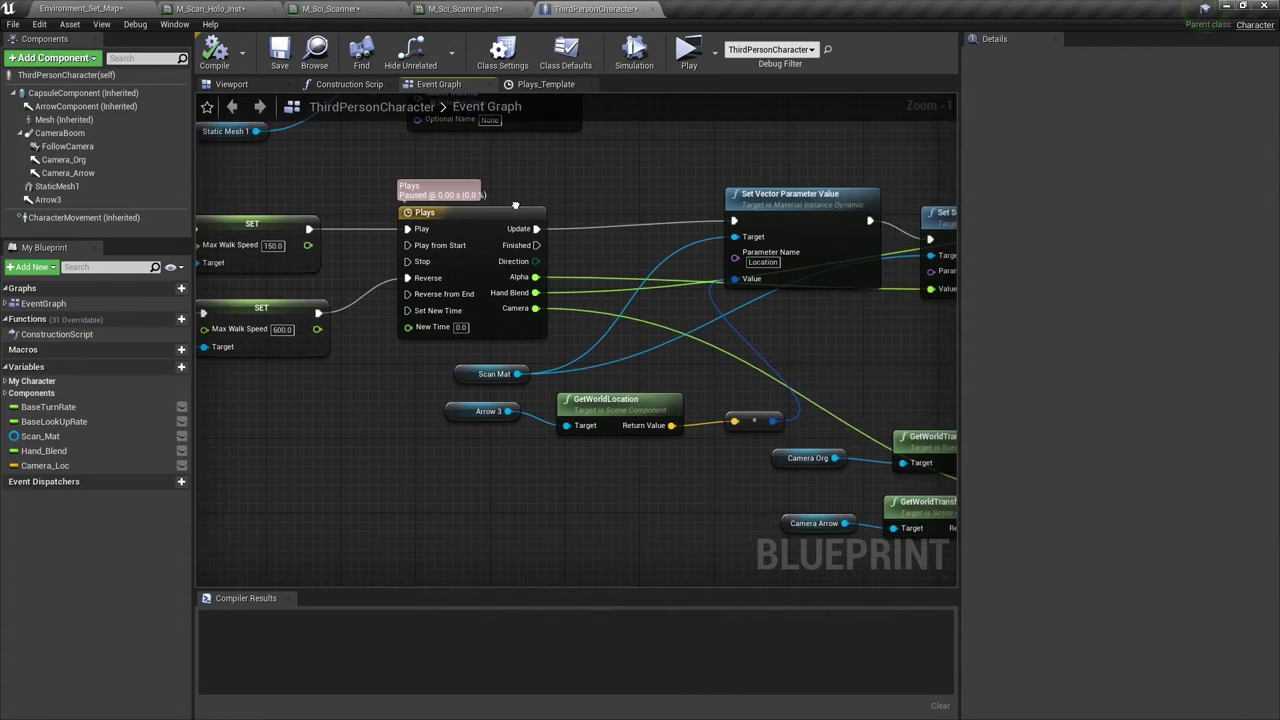
{"action": "left_click_drag", "start_coordinate": [680, 180], "coordinate": [658, 168]}
{"action": "right_click_drag", "start_coordinate": [609, 161], "coordinate": [697, 269]}
{"action": "scroll", "coordinate": [645, 187], "scroll_direction": "down", "scroll_amount": 1}
{"action": "scroll", "coordinate": [703, 270], "scroll_direction": "up", "scroll_amount": 1}
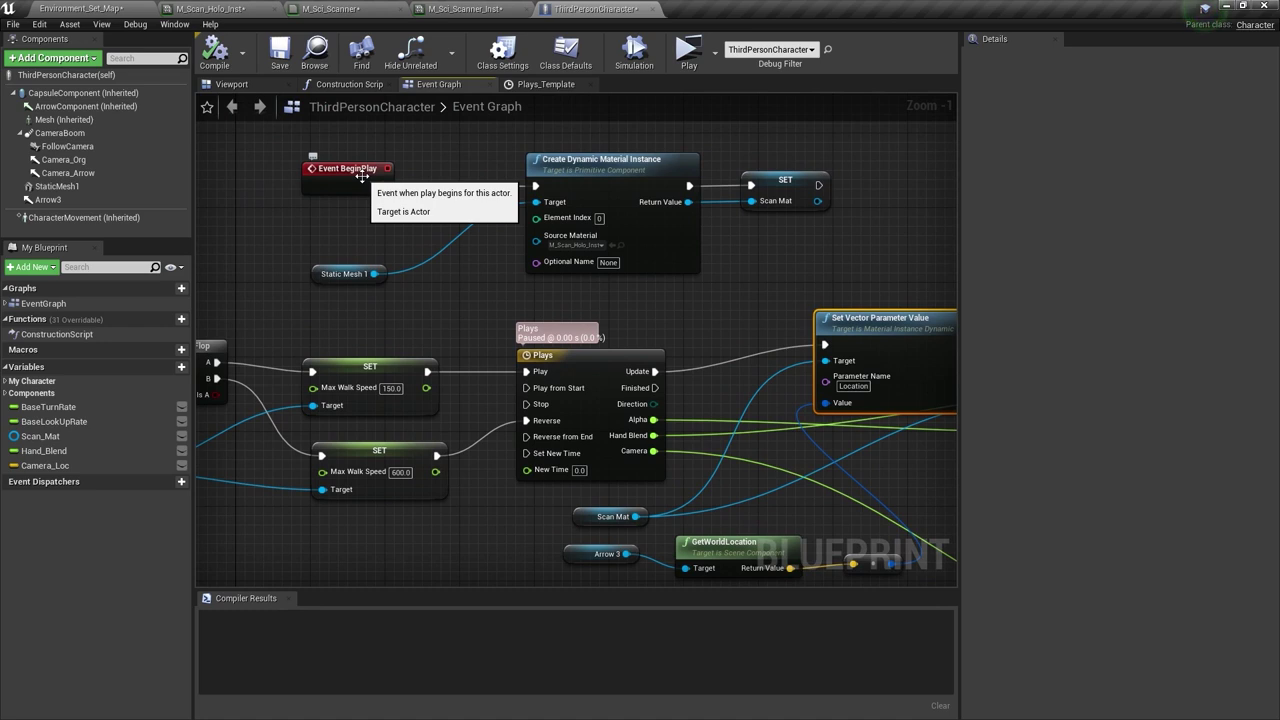
{"action": "right_click_drag", "start_coordinate": [273, 254], "coordinate": [265, 263]}
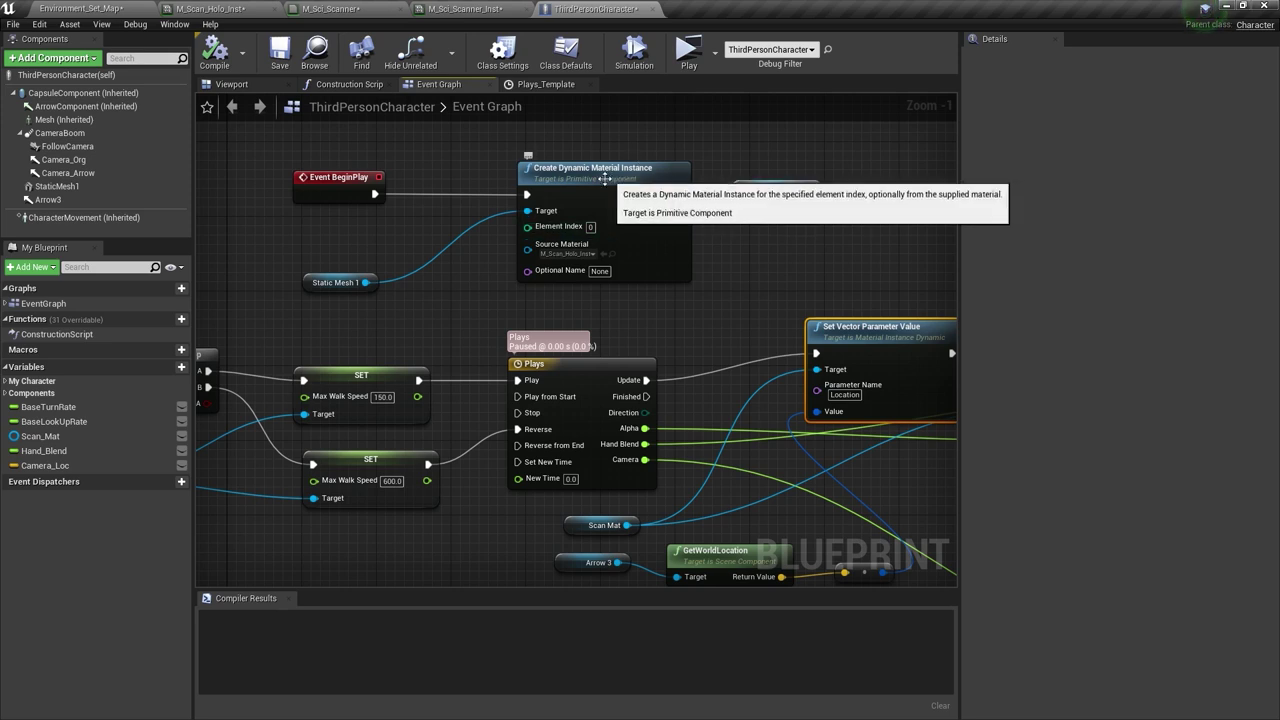
{"action": "left_click_drag", "start_coordinate": [776, 187], "coordinate": [792, 194]}
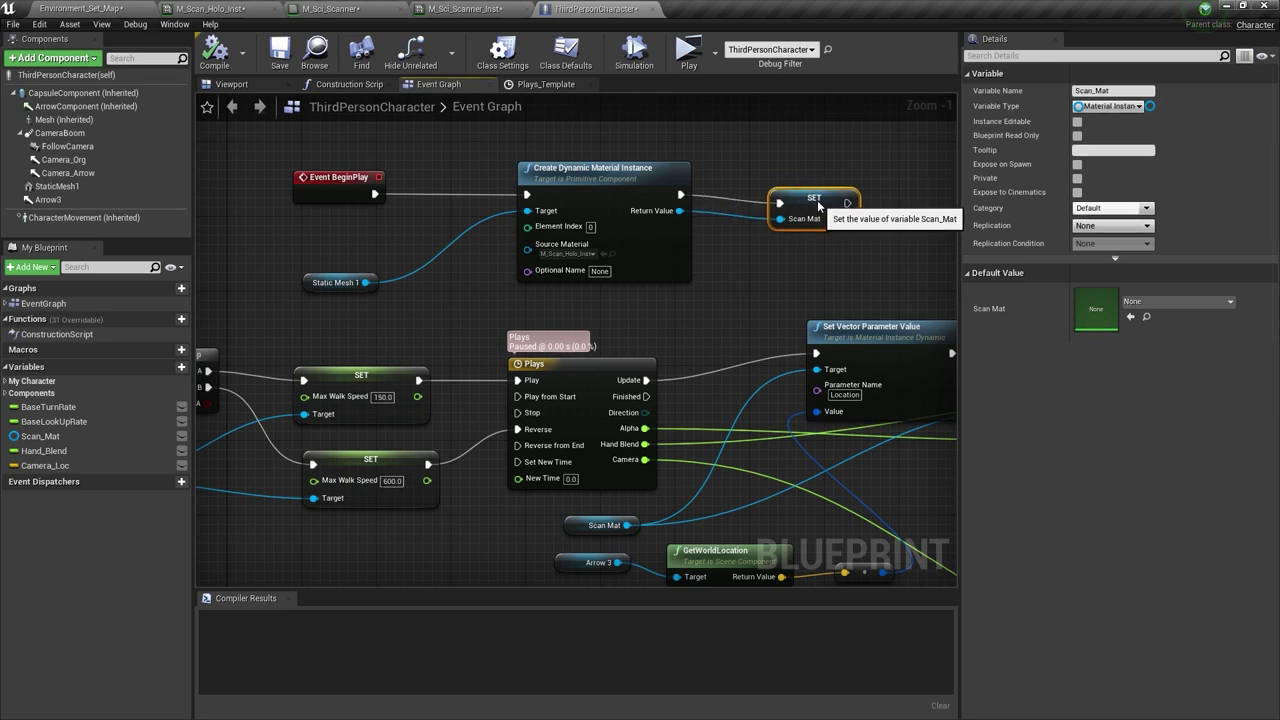
{"action": "left_click_drag", "start_coordinate": [682, 210], "coordinate": [782, 270]}
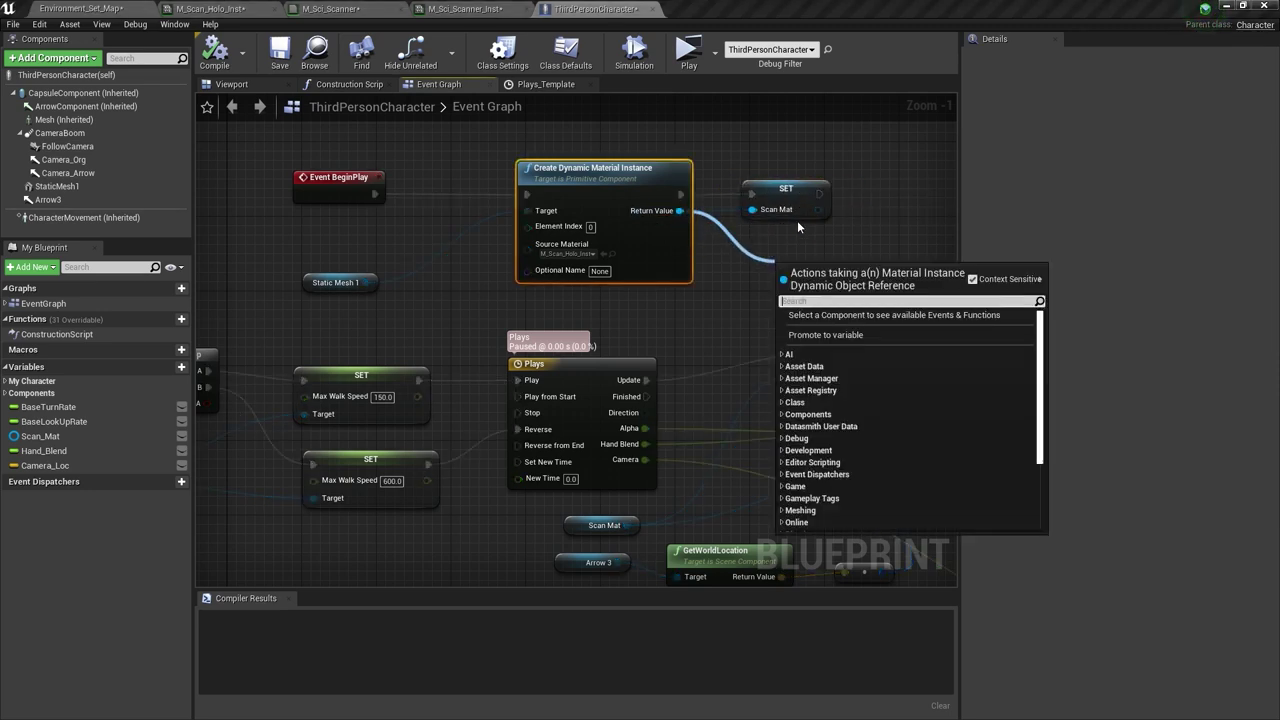
{"action": "left_click", "coordinate": [726, 286]}
- Add a second Get node for the Scan_Mat variable below the Plays timeline node
{"action": "right_click_drag", "start_coordinate": [811, 209], "coordinate": [765, 157]}
{"action": "right_click_drag", "start_coordinate": [577, 392], "coordinate": [584, 292]}
{"action": "left_click_drag", "start_coordinate": [536, 373], "coordinate": [496, 373]}
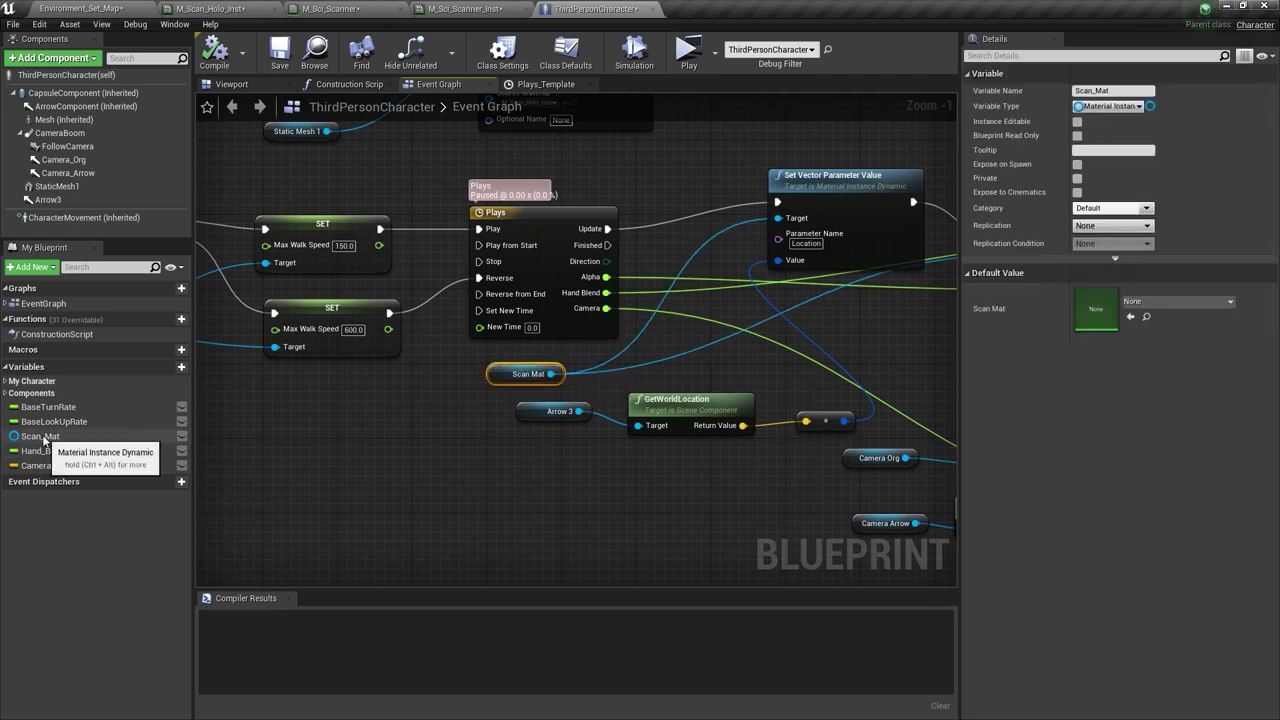
{"action": "left_click_drag", "start_coordinate": [40, 436], "coordinate": [458, 446]}
{"action": "left_click", "coordinate": [459, 446]}
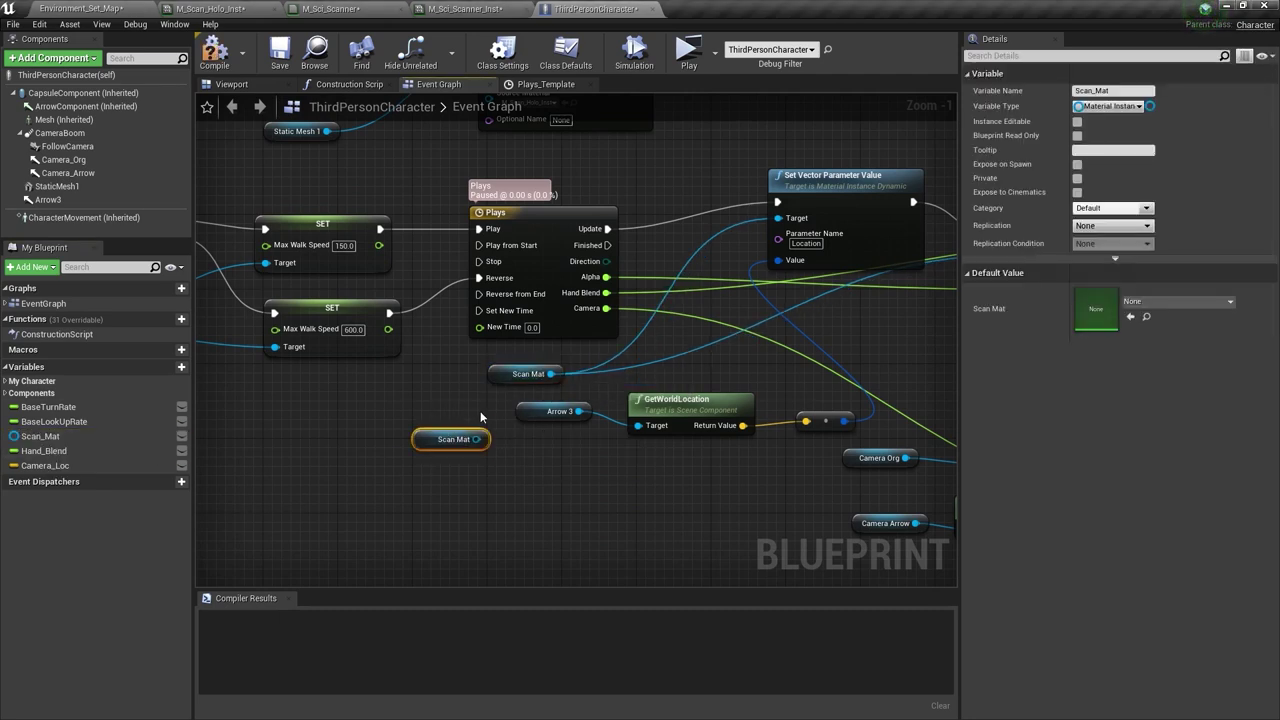
- Search the actions available from the new Scan Mat node for "set" and look for Set Vector Parameter Value
{"action": "right_click_drag", "start_coordinate": [558, 222], "coordinate": [531, 248]}
{"action": "right_click_drag", "start_coordinate": [601, 289], "coordinate": [568, 340]}
{"action": "left_click_drag", "start_coordinate": [415, 516], "coordinate": [520, 540]}
{"action": "type", "text": "set"}
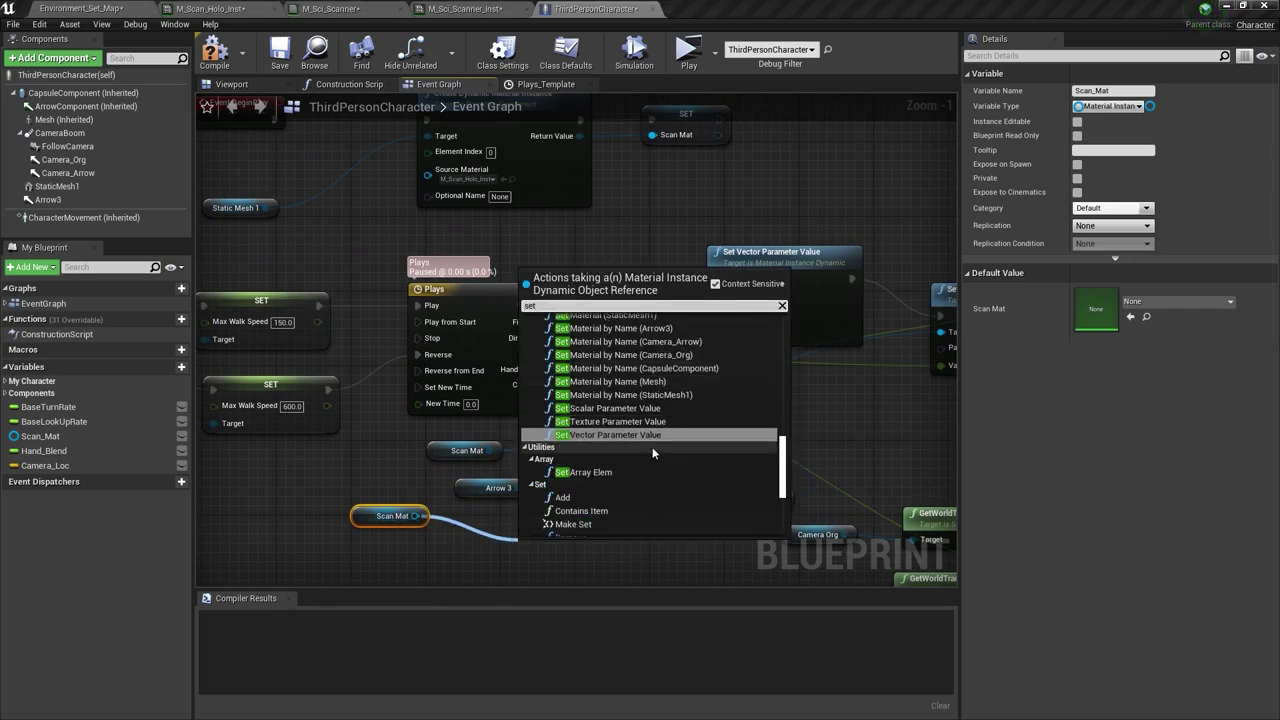
{"action": "left_click", "coordinate": [488, 512]}
{"action": "right_click_drag", "start_coordinate": [480, 517], "coordinate": [468, 516]}
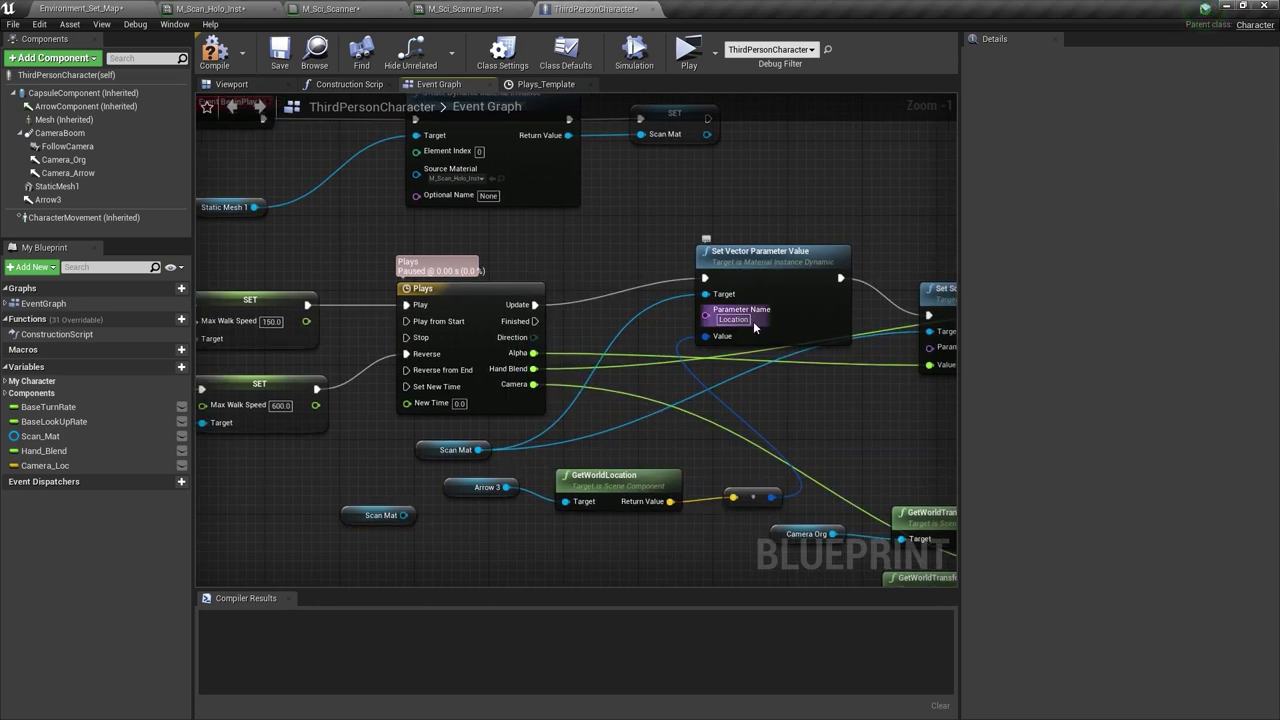
- Compare the Set Vector Parameter Value node with the Location parameter in the Animation group of M_Sci_Scanner
{"action": "left_click", "coordinate": [778, 285]}
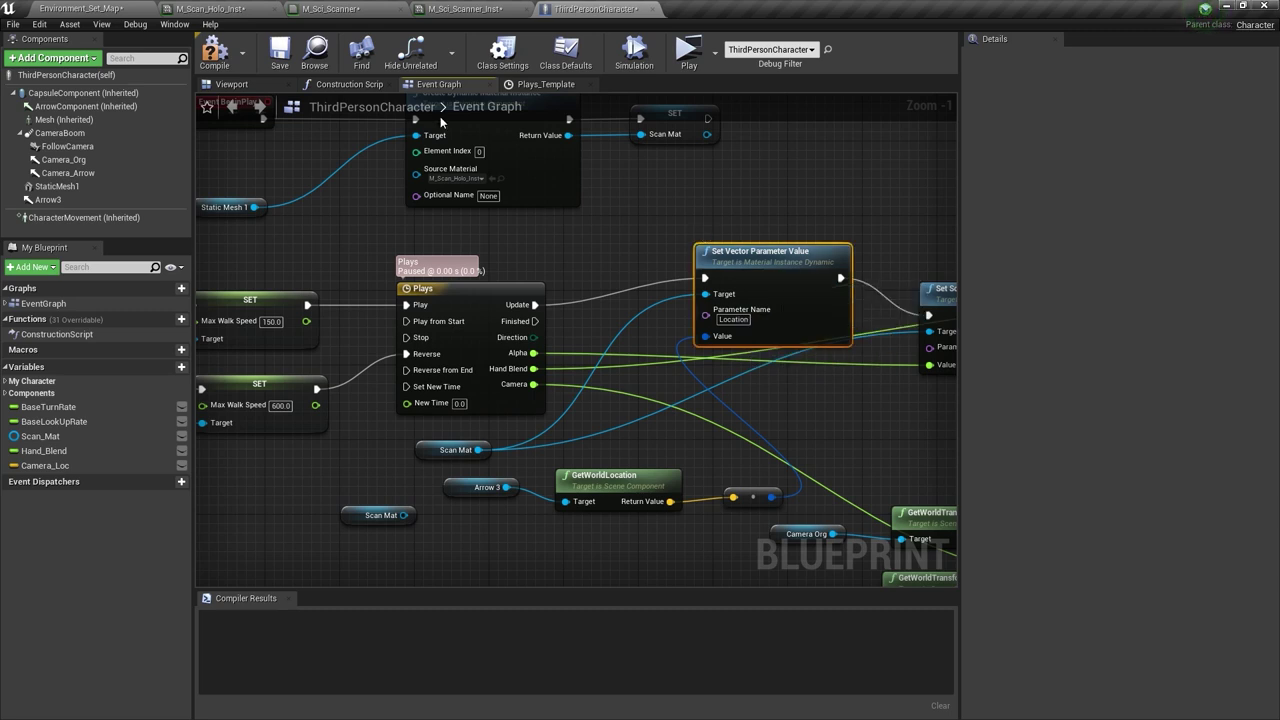
{"action": "left_click", "coordinate": [374, 8]}
{"action": "right_click_drag", "start_coordinate": [629, 286], "coordinate": [712, 335]}
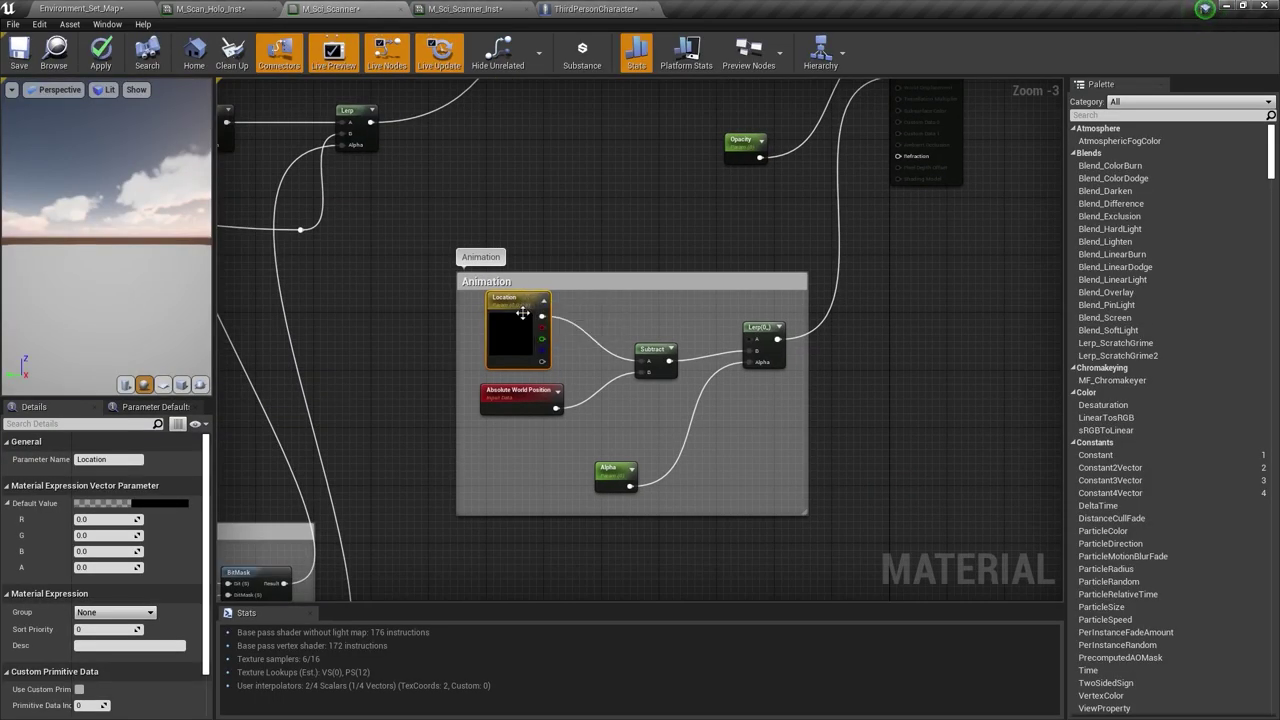
{"action": "scroll", "coordinate": [522, 310], "scroll_direction": "up", "scroll_amount": 3}
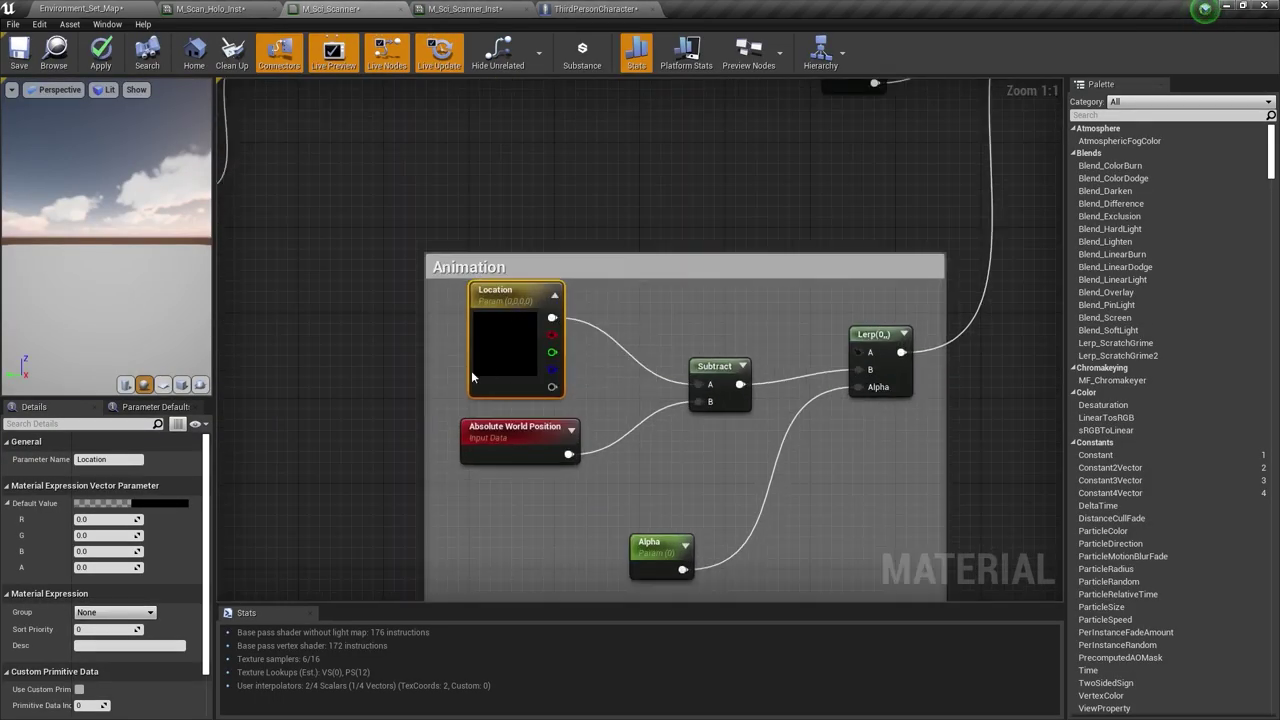
{"action": "right_click_drag", "start_coordinate": [724, 226], "coordinate": [641, 206]}
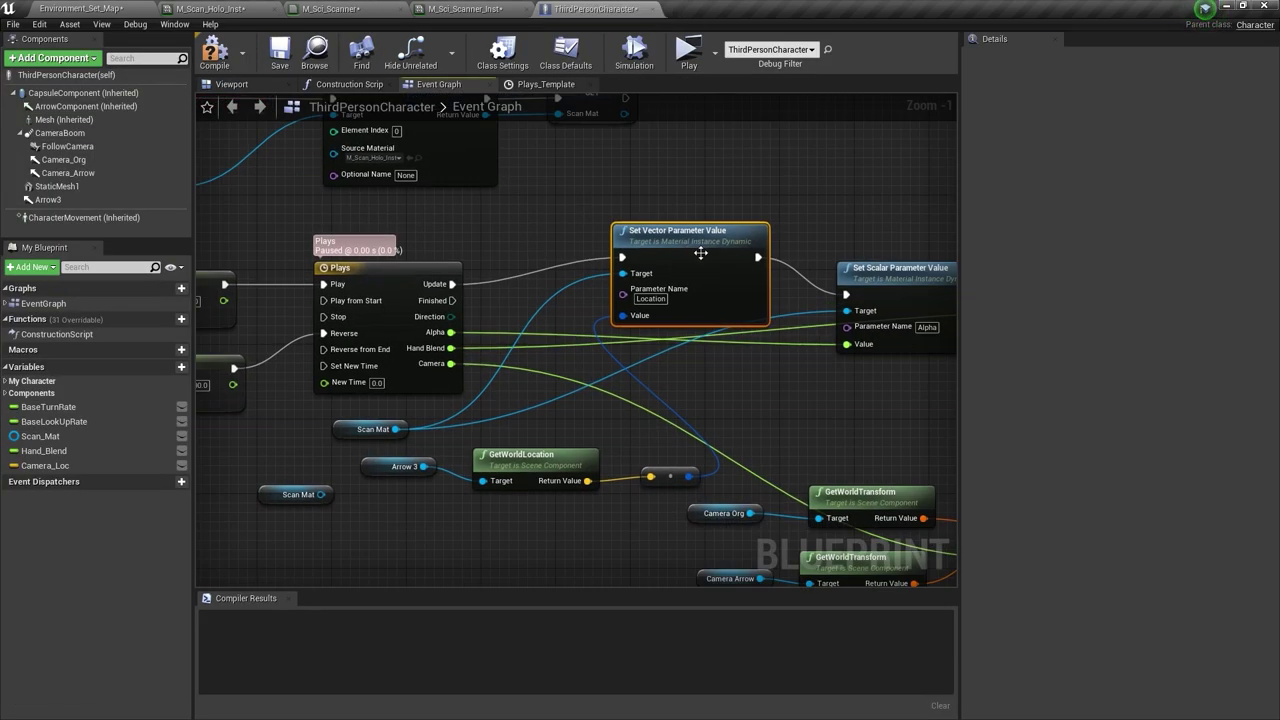
- Move the Set Vector Parameter Value node slightly upward and shift the vector conversion node beside GetWorldLocation
{"action": "left_click_drag", "start_coordinate": [700, 254], "coordinate": [708, 229]}
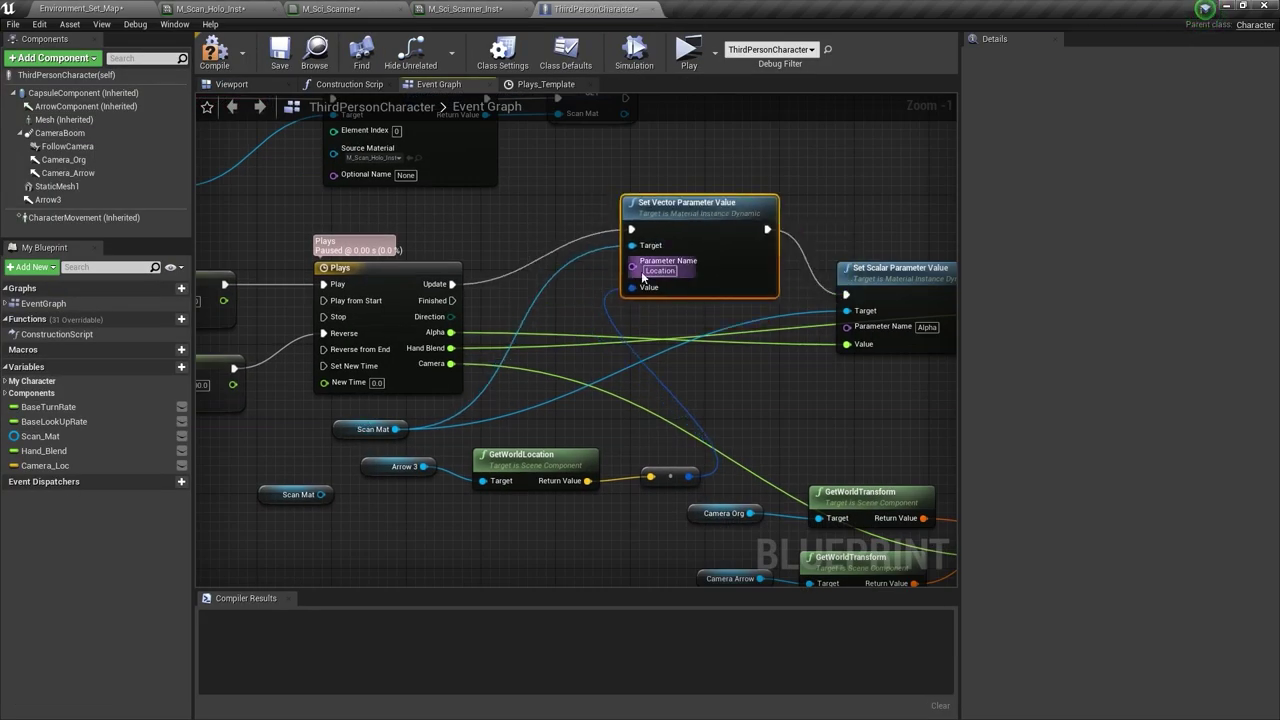
{"action": "right_click_drag", "start_coordinate": [641, 271], "coordinate": [680, 214]}
{"action": "left_click_drag", "start_coordinate": [697, 426], "coordinate": [652, 426]}
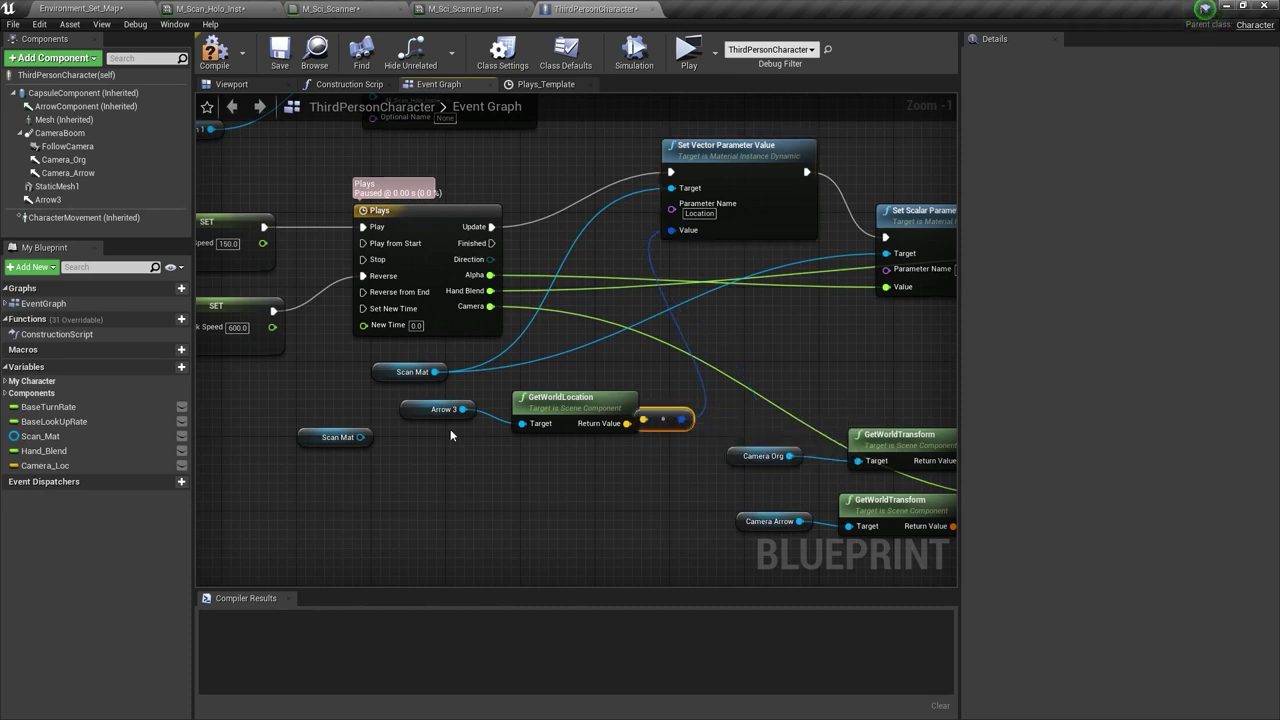
- Inspect the Arrow3 component in front of the character's chest in the blueprint viewport
{"action": "left_click", "coordinate": [251, 87]}
{"action": "right_click_drag", "start_coordinate": [560, 330], "coordinate": [660, 335]}
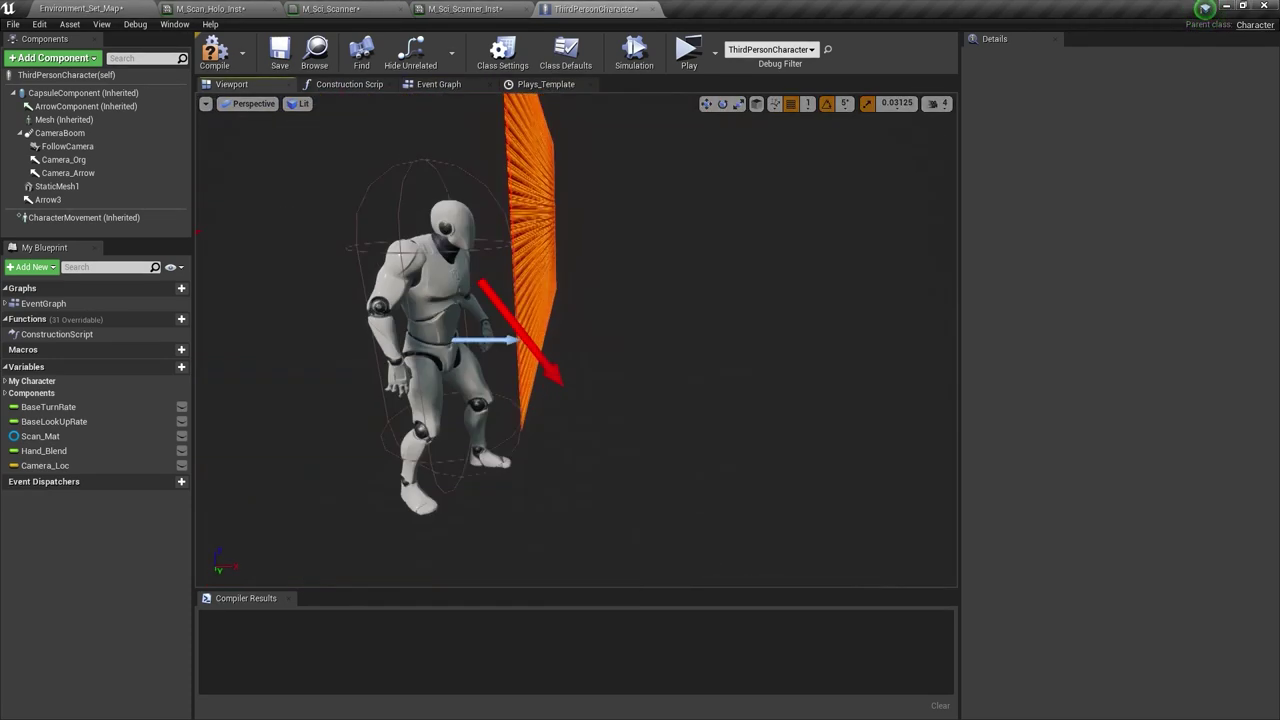
{"action": "right_click_drag", "start_coordinate": [549, 291], "coordinate": [577, 291]}
{"action": "left_click", "coordinate": [481, 318]}
{"action": "right_click_drag", "start_coordinate": [481, 320], "coordinate": [520, 320]}
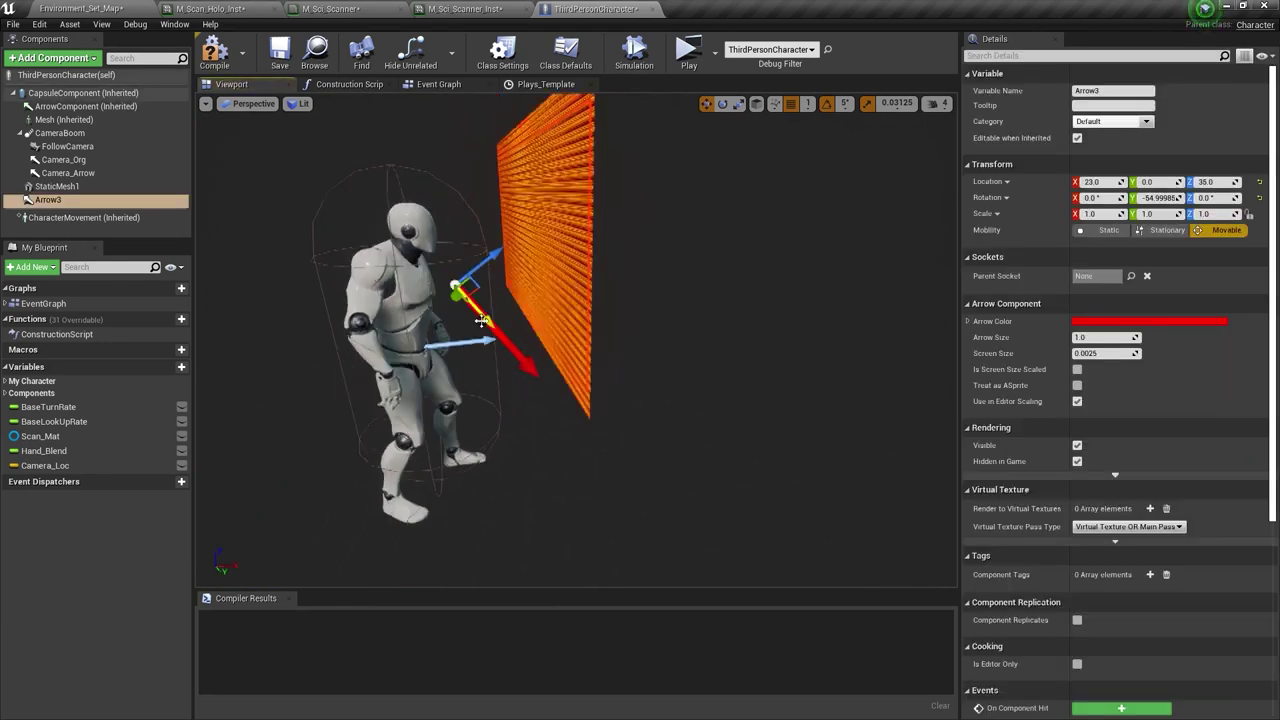
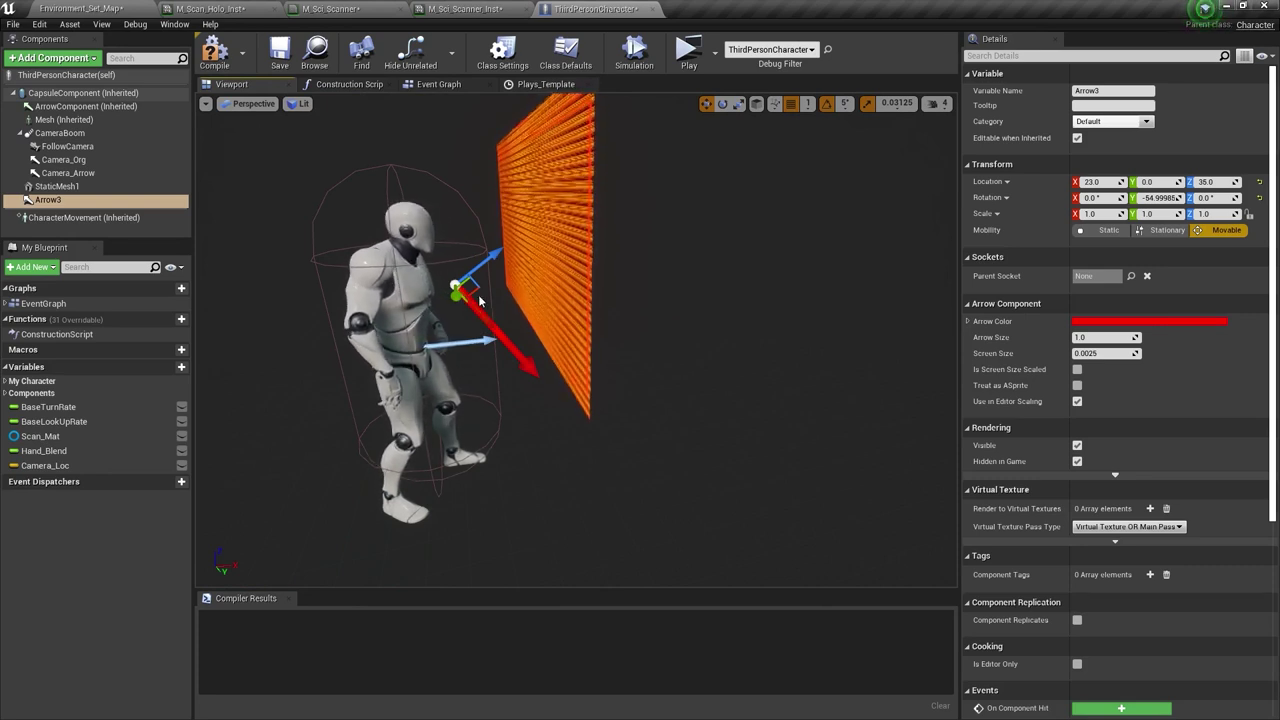
- Trace Arrow 3's GetWorldLocation into the vector parameter value and check the matching Location node in M_Sci_Scanner
{"action": "left_click", "coordinate": [440, 84]}
{"action": "left_click", "coordinate": [470, 370]}
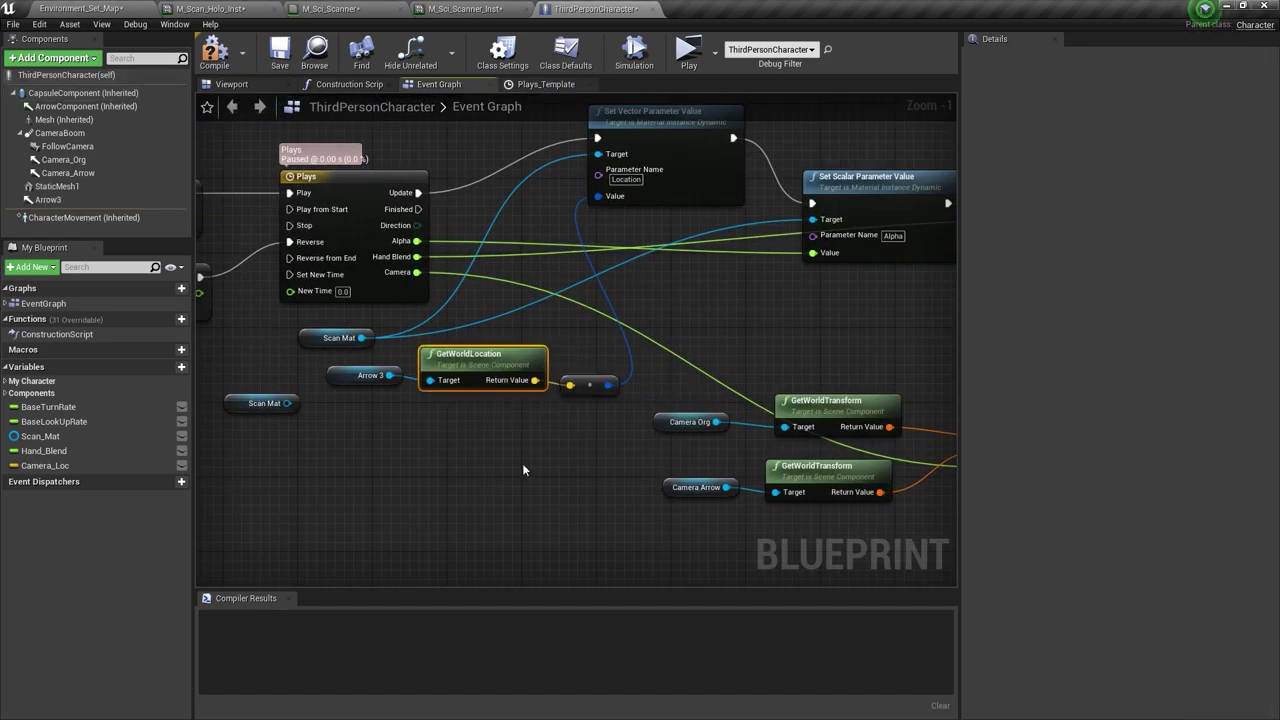
{"action": "right_click_drag", "start_coordinate": [418, 216], "coordinate": [513, 269]}
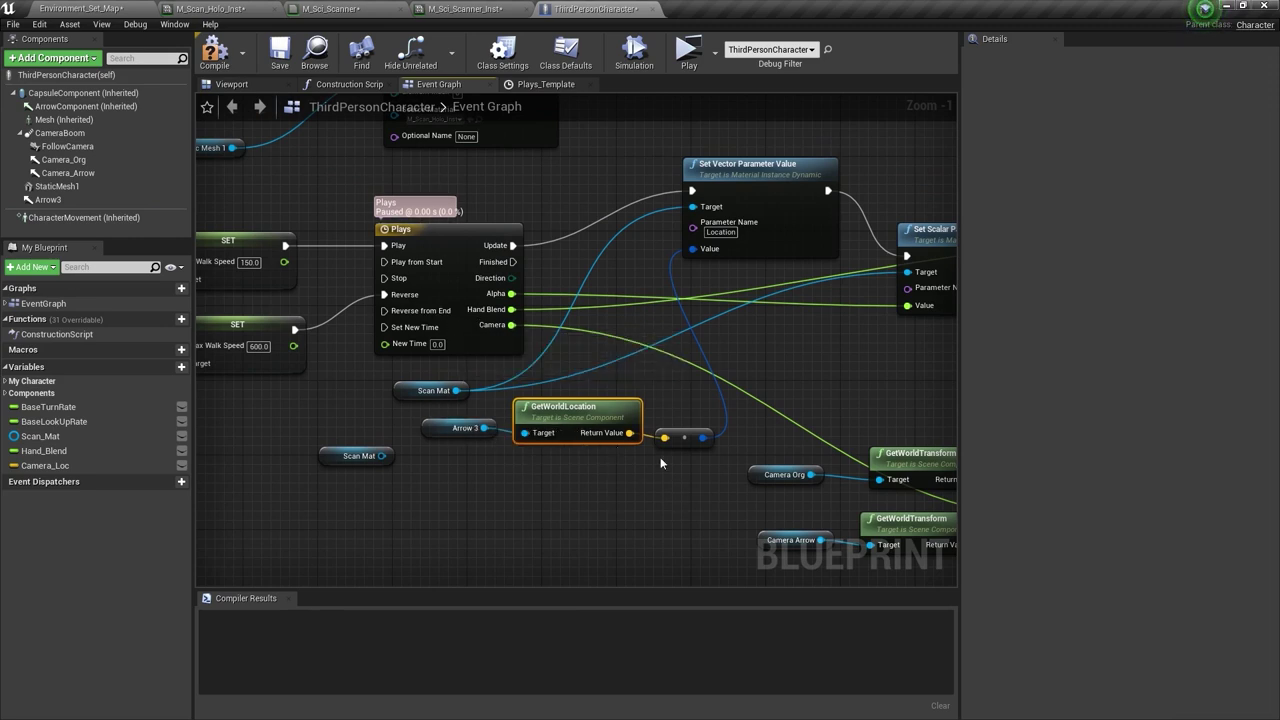
{"action": "left_click", "coordinate": [372, 7]}
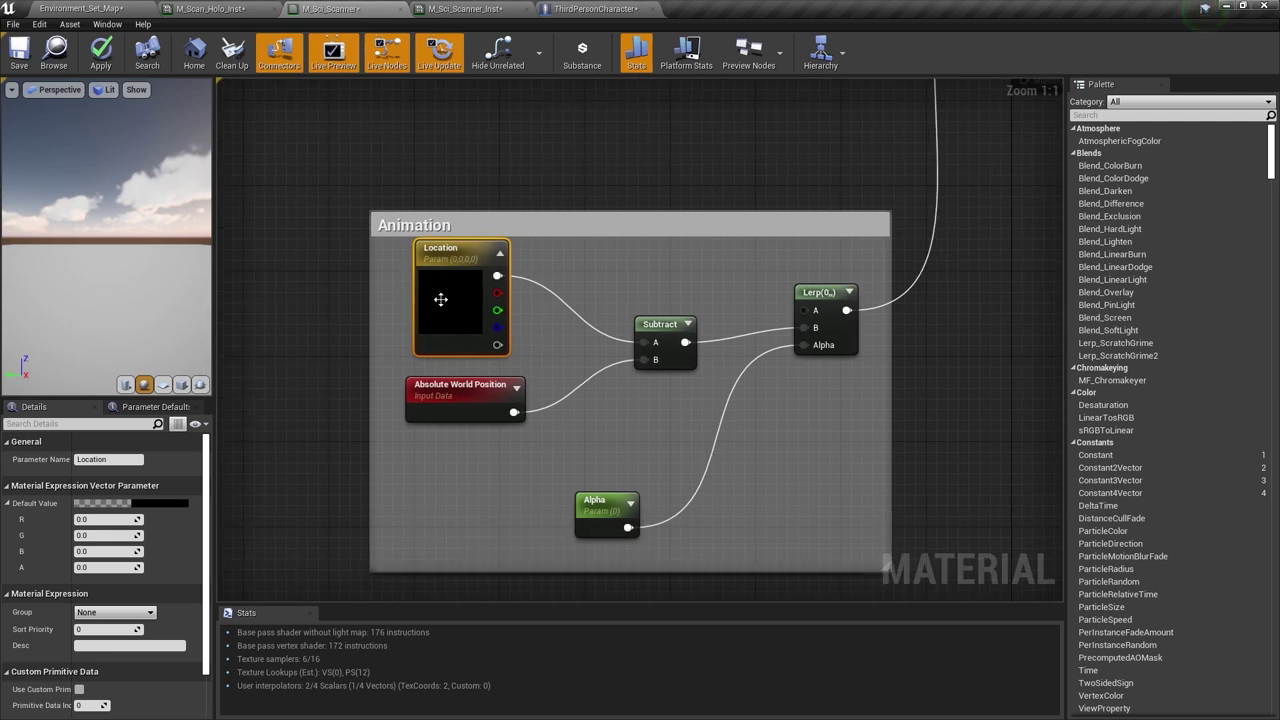
{"action": "left_click", "coordinate": [596, 8]}
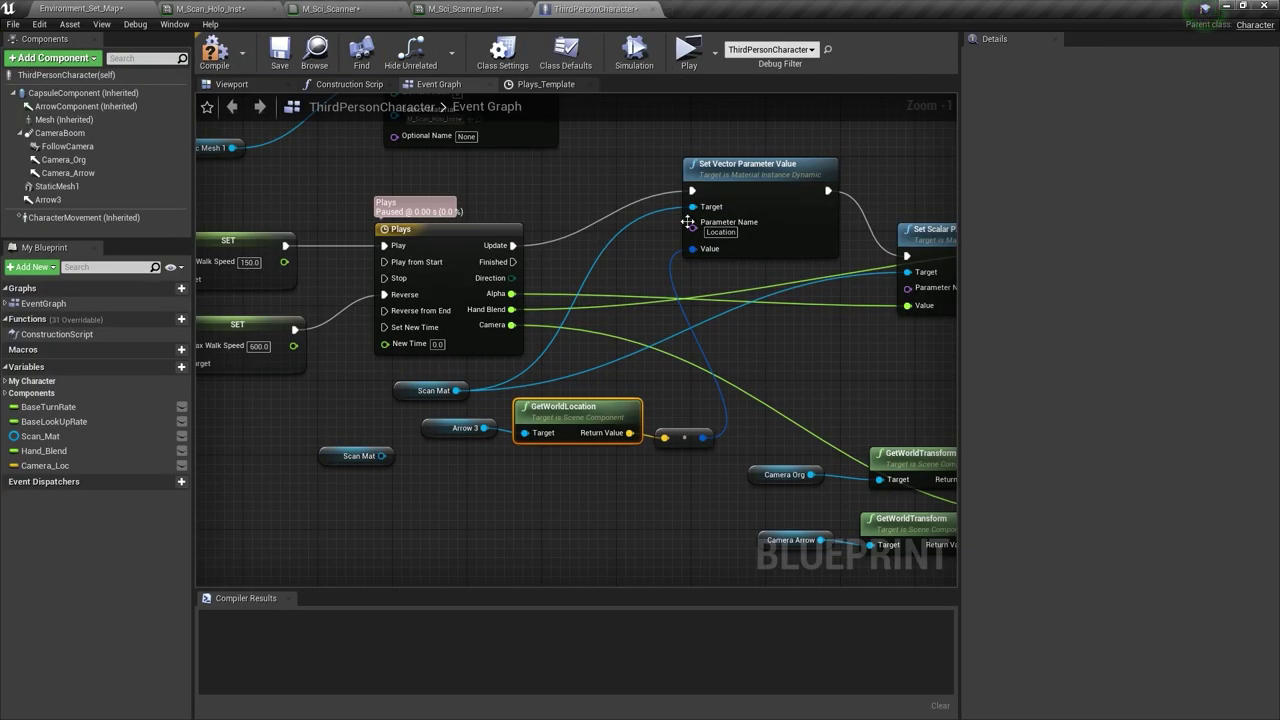
- Move the Arrow 3, GetWorldLocation and vector conversion nodes together to the empty area below the Scan Mat nodes
{"action": "right_click_drag", "start_coordinate": [611, 331], "coordinate": [654, 271]}
{"action": "left_click_drag", "start_coordinate": [707, 415], "coordinate": [510, 352]}
{"action": "left_click_drag", "start_coordinate": [620, 348], "coordinate": [470, 498]}
{"action": "right_click_drag", "start_coordinate": [571, 477], "coordinate": [597, 417]}
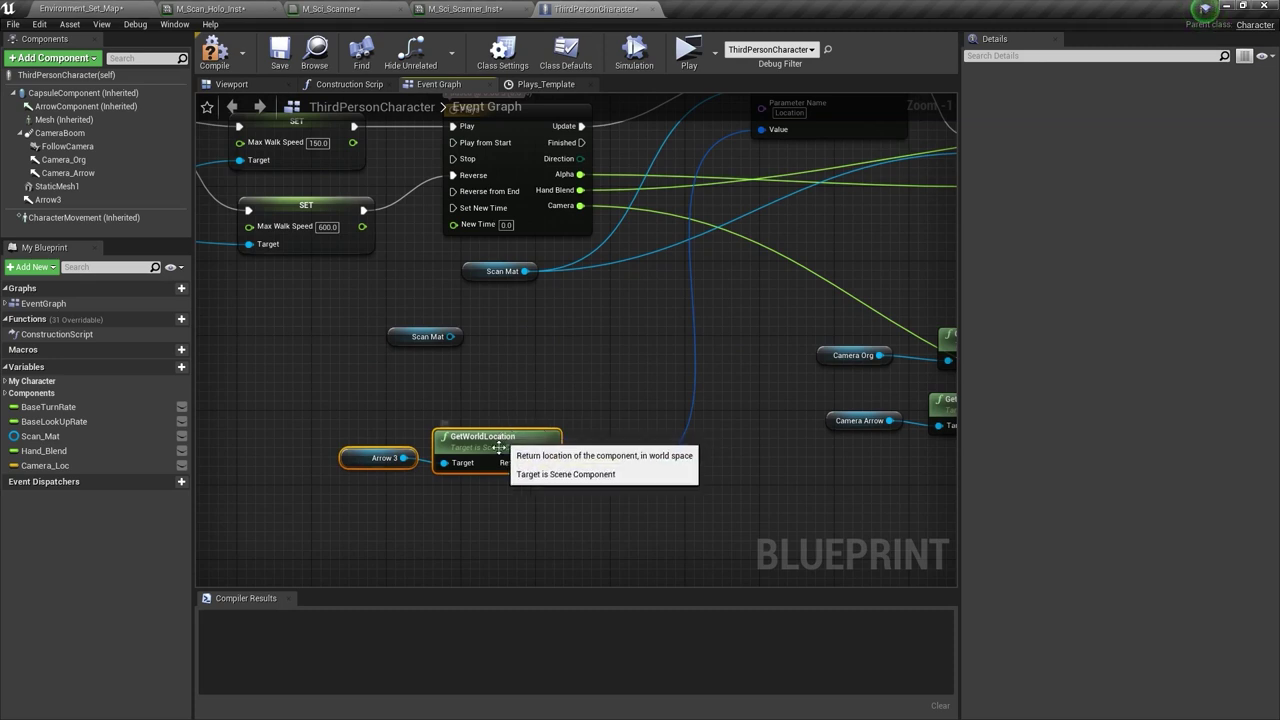
{"action": "left_click_drag", "start_coordinate": [498, 447], "coordinate": [488, 466]}
{"action": "right_click_drag", "start_coordinate": [570, 472], "coordinate": [499, 550]}
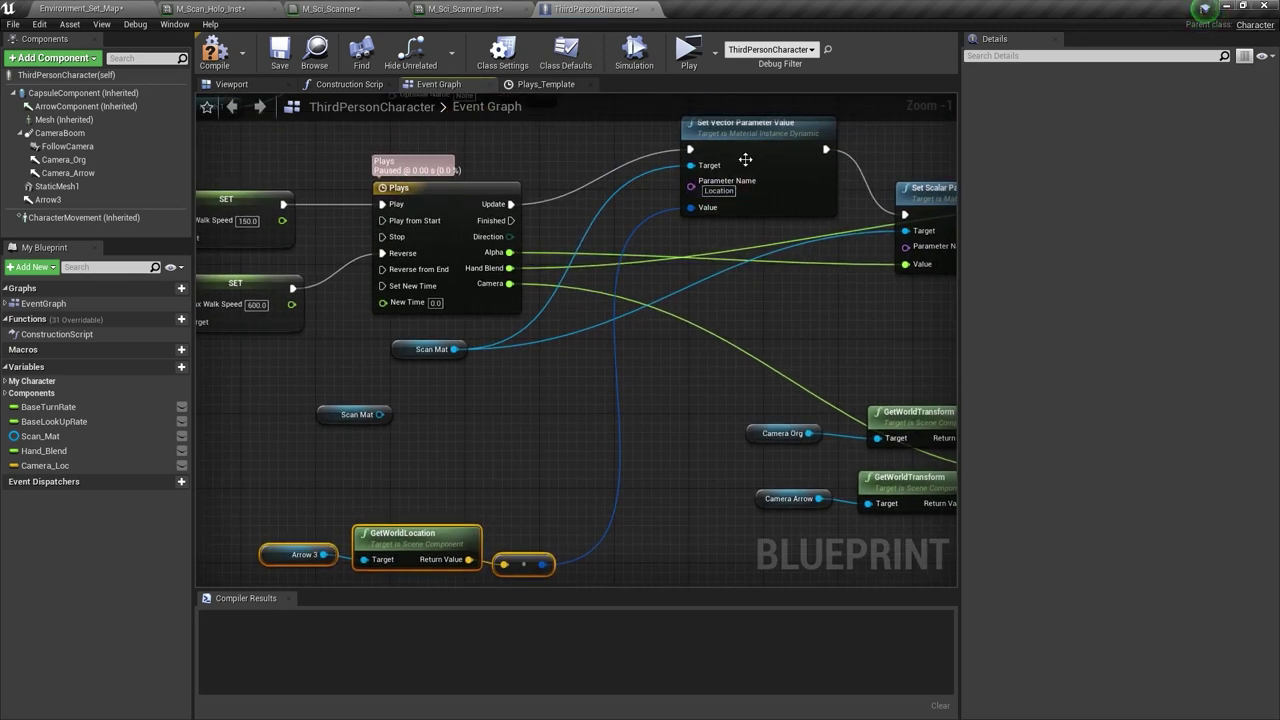
- Check the Location parameter in M_Sci_Scanner and move the blueprint's connected Scan Mat node to below Set Vector Parameter Value
{"action": "left_click", "coordinate": [368, 8]}
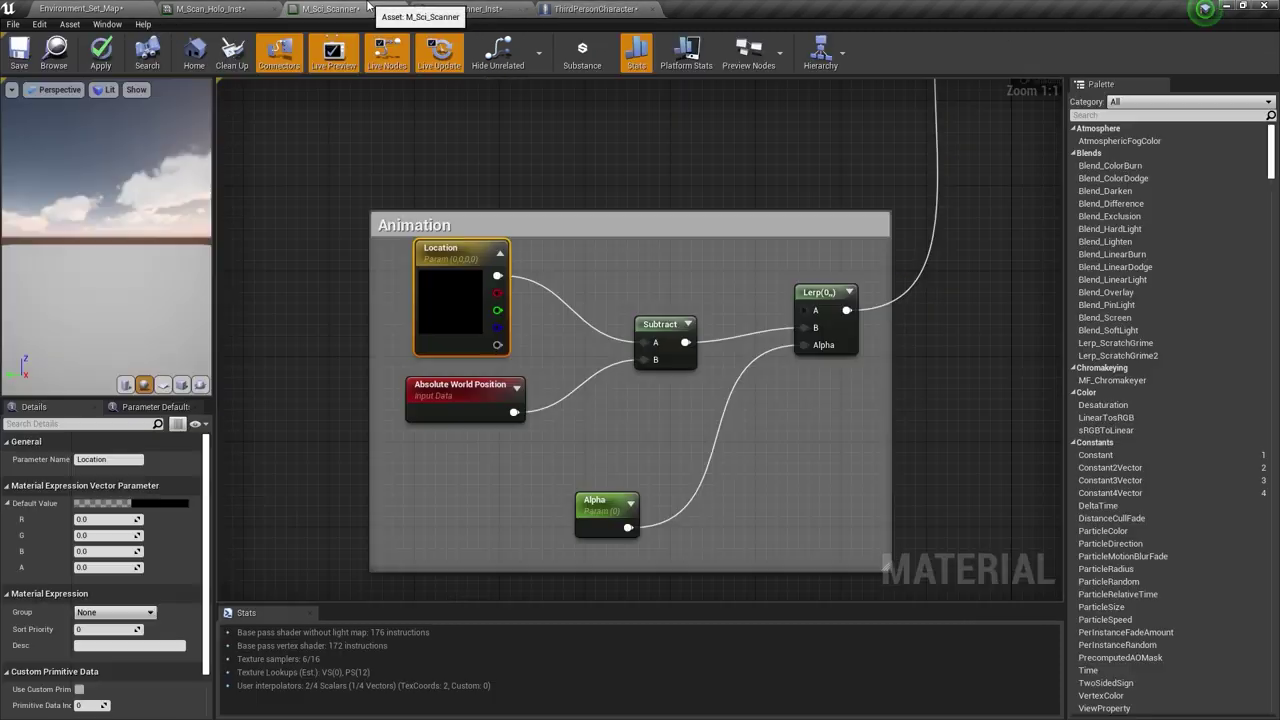
{"action": "left_click", "coordinate": [556, 8]}
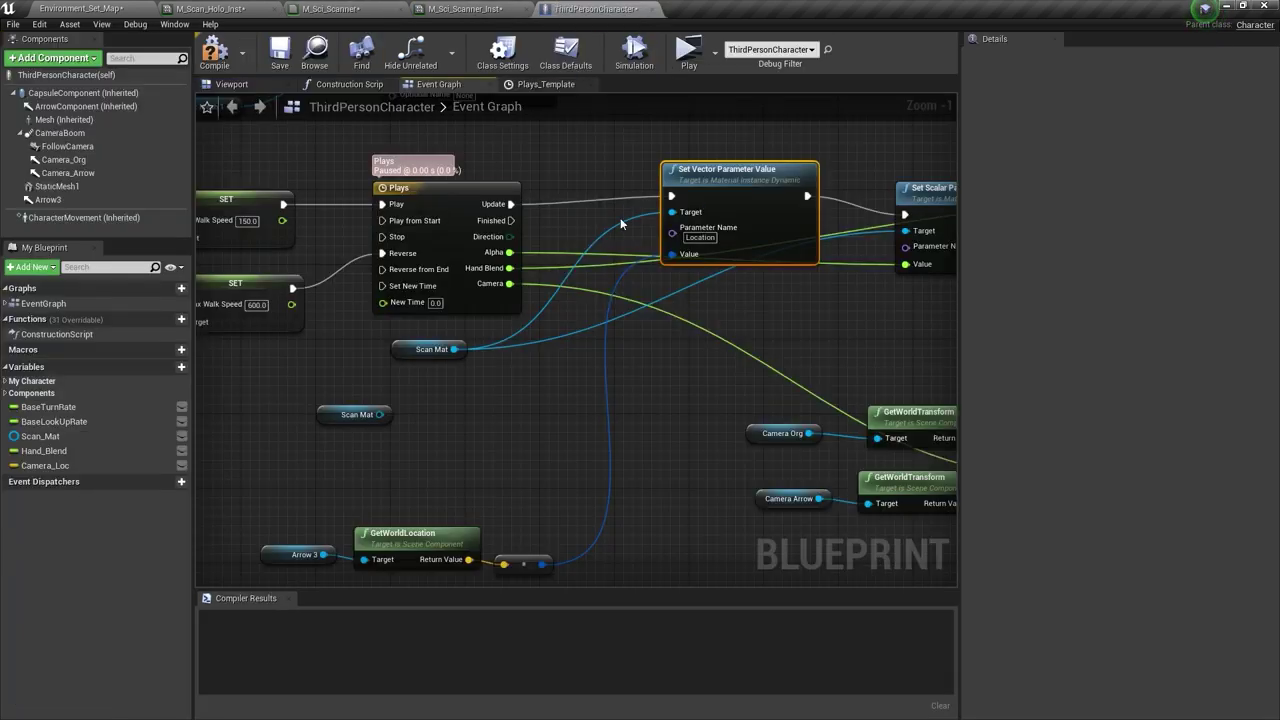
{"action": "left_click_drag", "start_coordinate": [430, 349], "coordinate": [550, 395]}
{"action": "right_click_drag", "start_coordinate": [617, 386], "coordinate": [505, 372]}
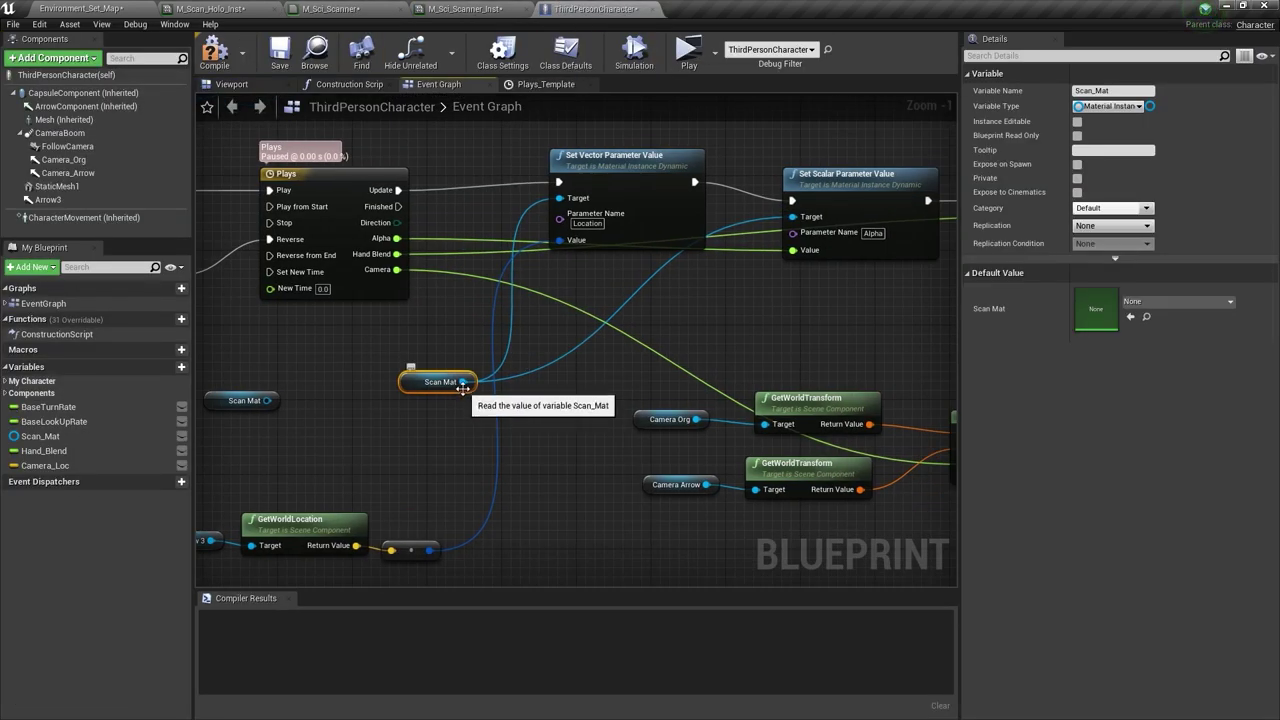
- Pull a trial wire from the Scan Mat node and reposition the Set Scalar Parameter Value node that sets Alpha
{"action": "left_click_drag", "start_coordinate": [469, 382], "coordinate": [555, 353]}
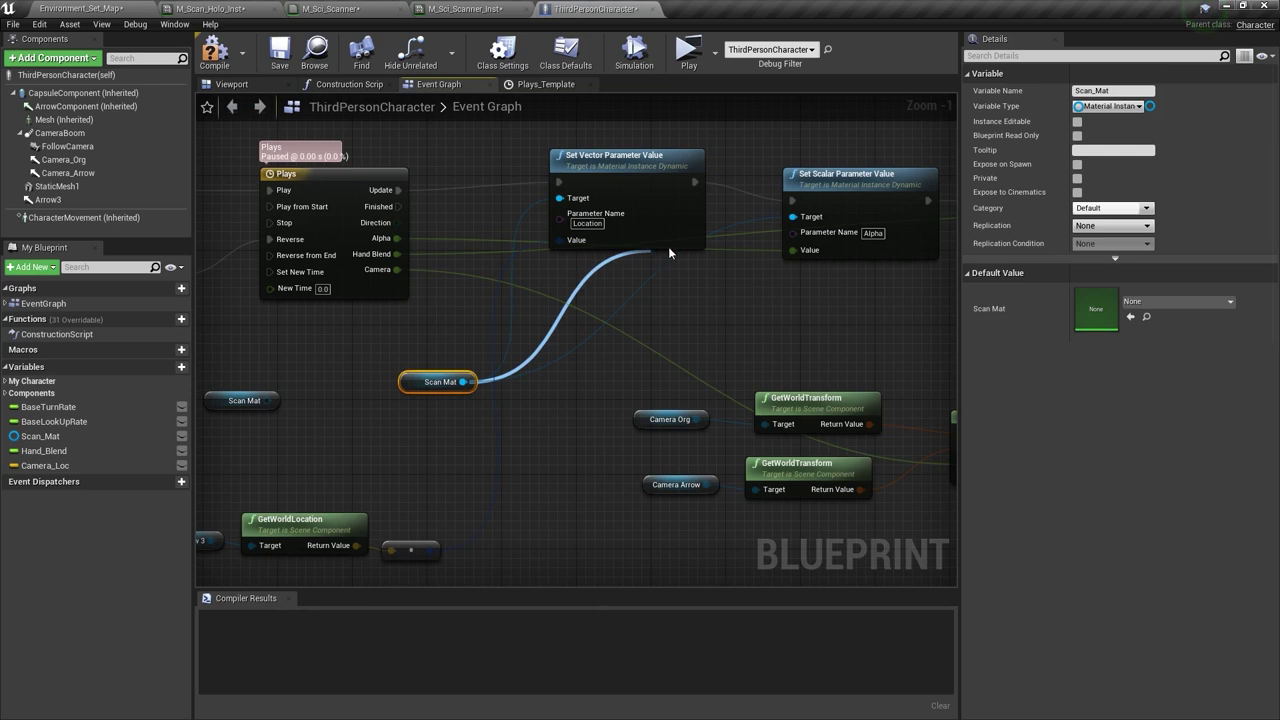
{"action": "right_click_drag", "start_coordinate": [800, 195], "coordinate": [695, 180]}
{"action": "left_click_drag", "start_coordinate": [760, 160], "coordinate": [771, 148]}
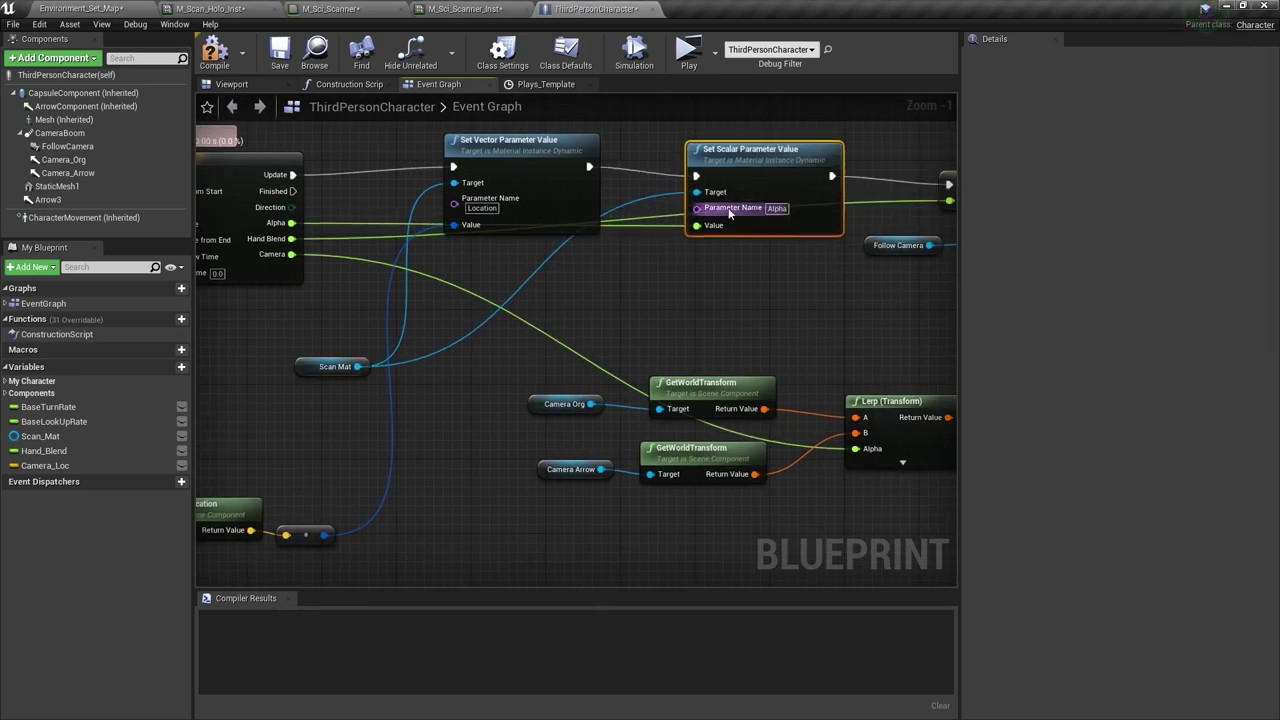
{"action": "right_click_drag", "start_coordinate": [767, 146], "coordinate": [713, 166]}
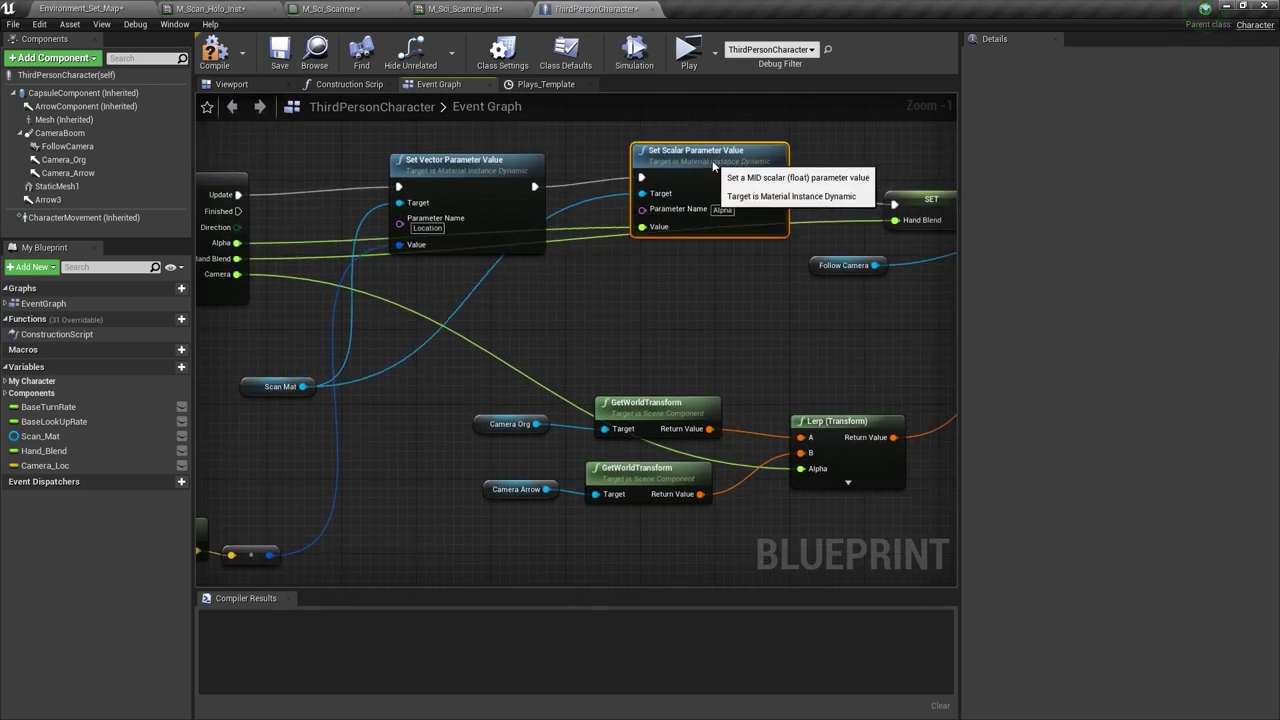
{"action": "left_click_drag", "start_coordinate": [713, 166], "coordinate": [703, 185]}
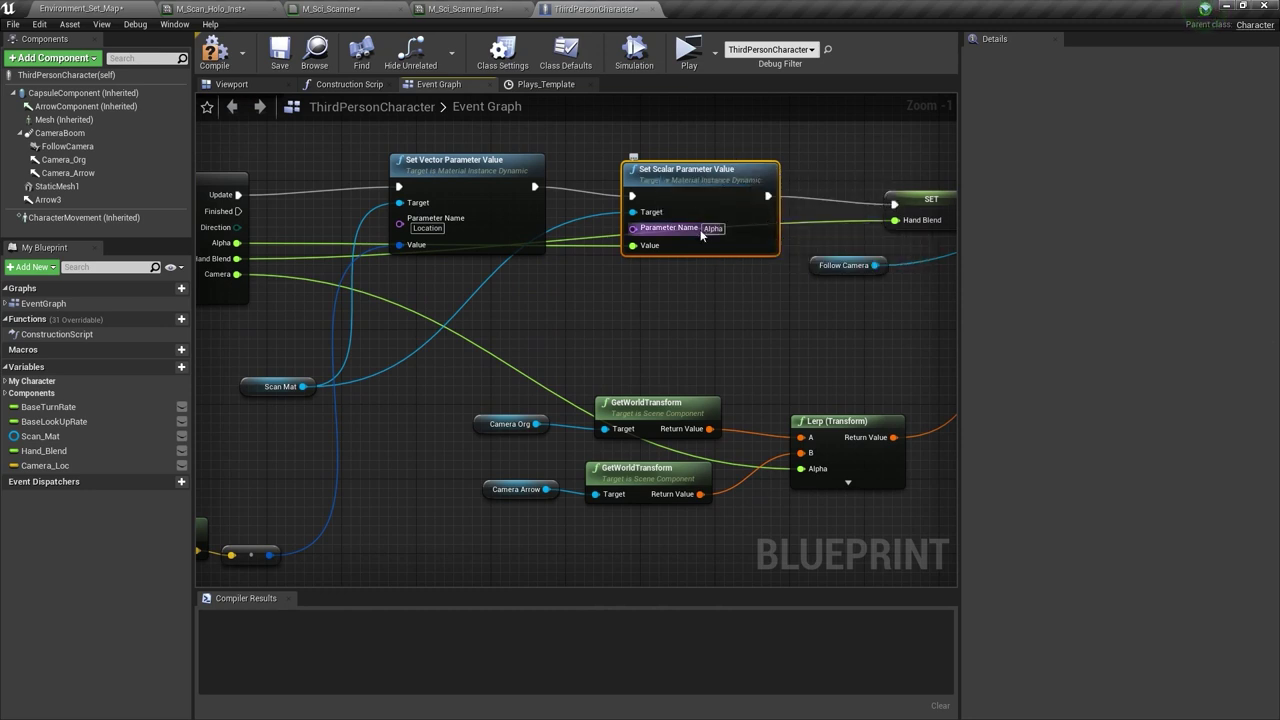
- Find the matching Alpha parameter in M_Sci_Scanner's Animation group and move it slightly up, closer to the Subtract node
{"action": "left_click", "coordinate": [490, 10]}
{"action": "left_click", "coordinate": [340, 10]}
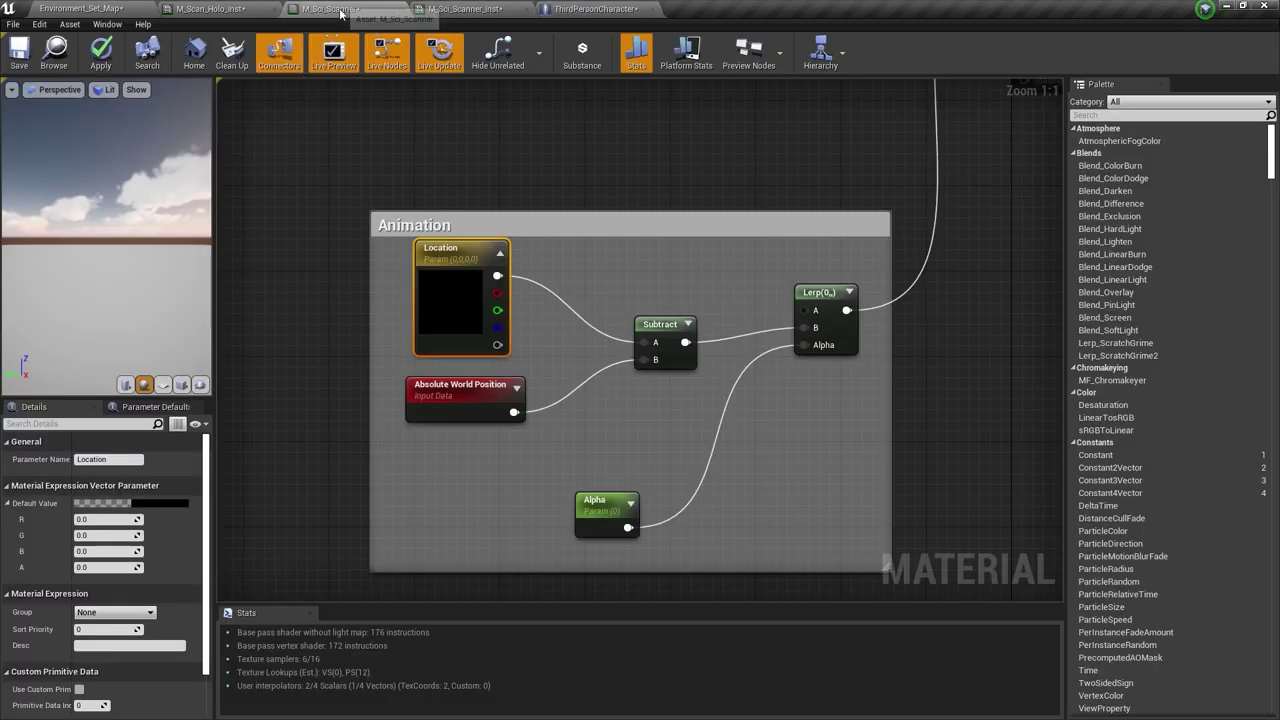
{"action": "left_click_drag", "start_coordinate": [596, 512], "coordinate": [602, 484]}
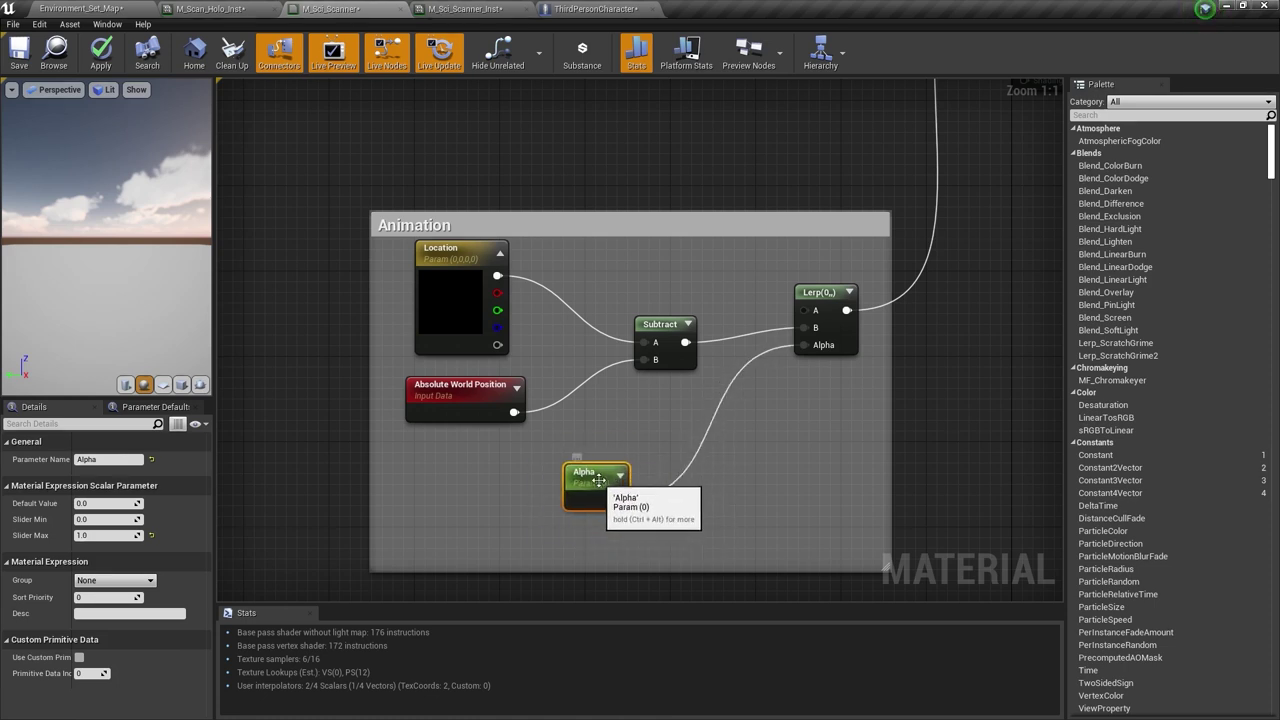
{"action": "left_click", "coordinate": [598, 9]}
- Follow the Alpha output back to the Plays timeline and examine its Alpha curve up to the final keyframe
{"action": "right_click_drag", "start_coordinate": [482, 207], "coordinate": [562, 208]}
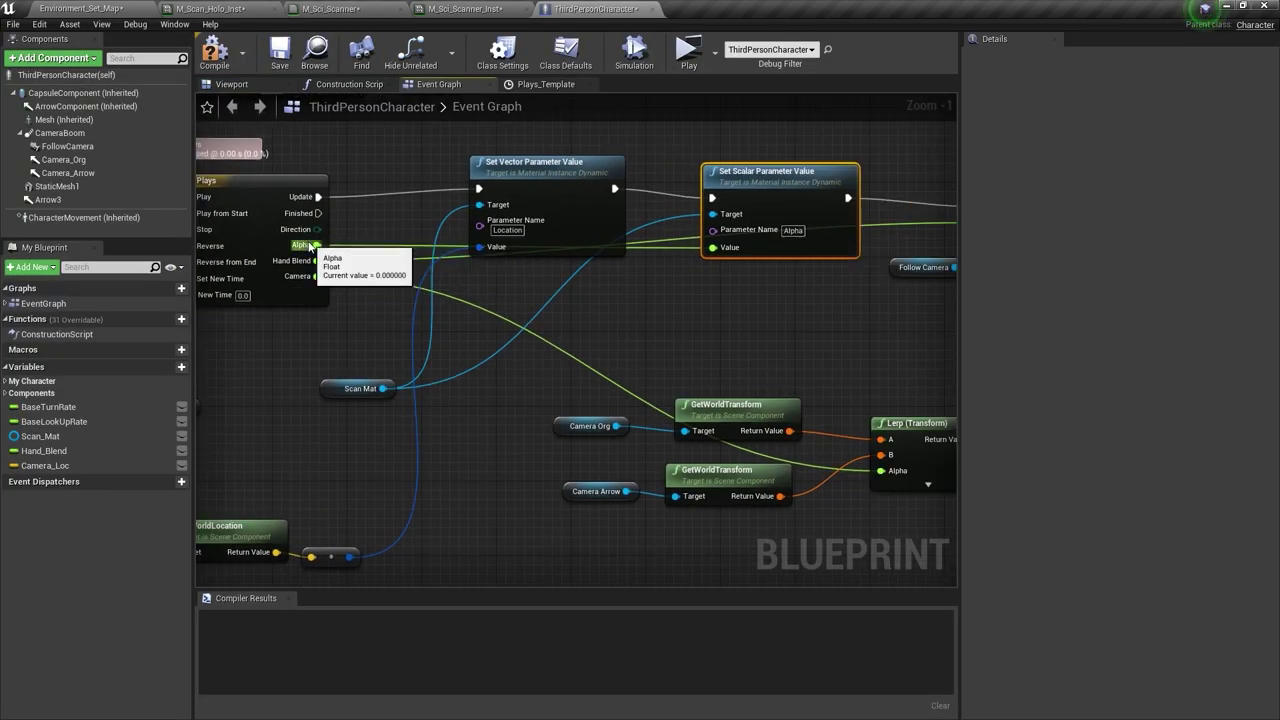
{"action": "right_click_drag", "start_coordinate": [764, 232], "coordinate": [740, 245]}
{"action": "right_click_drag", "start_coordinate": [410, 276], "coordinate": [422, 205]}
{"action": "double_click", "coordinate": [398, 198]}
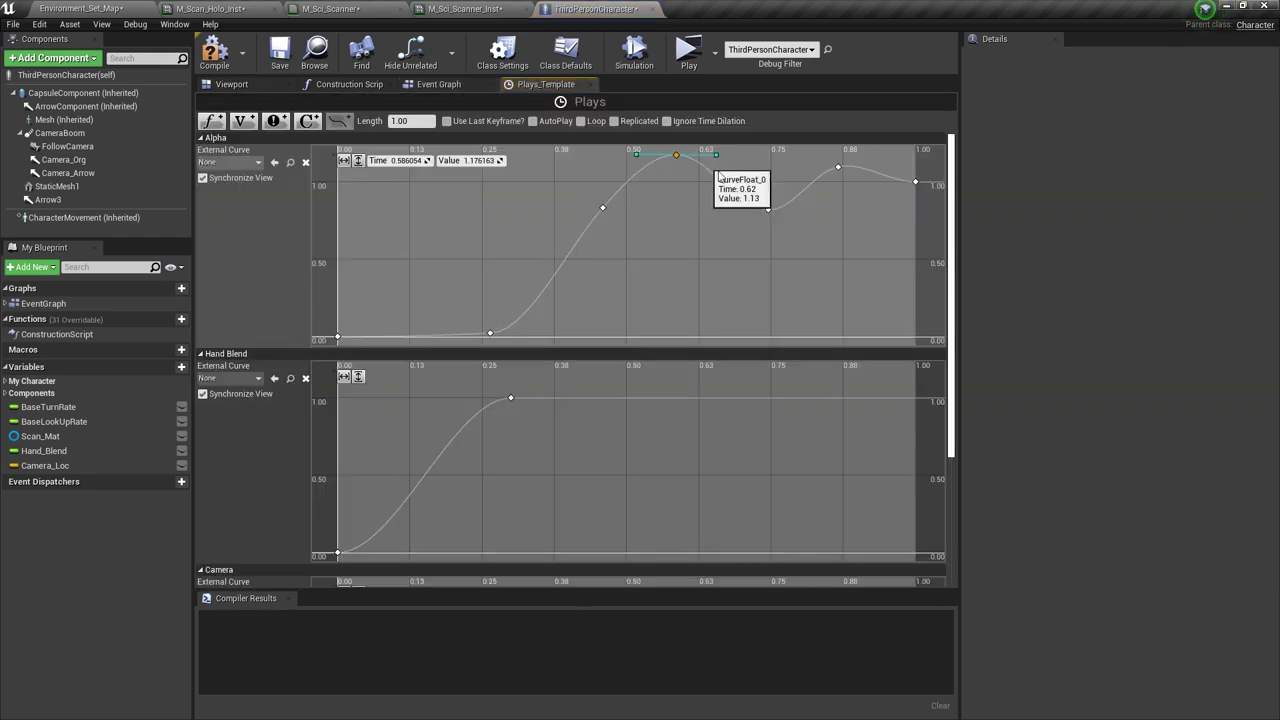
{"action": "left_click", "coordinate": [917, 182]}
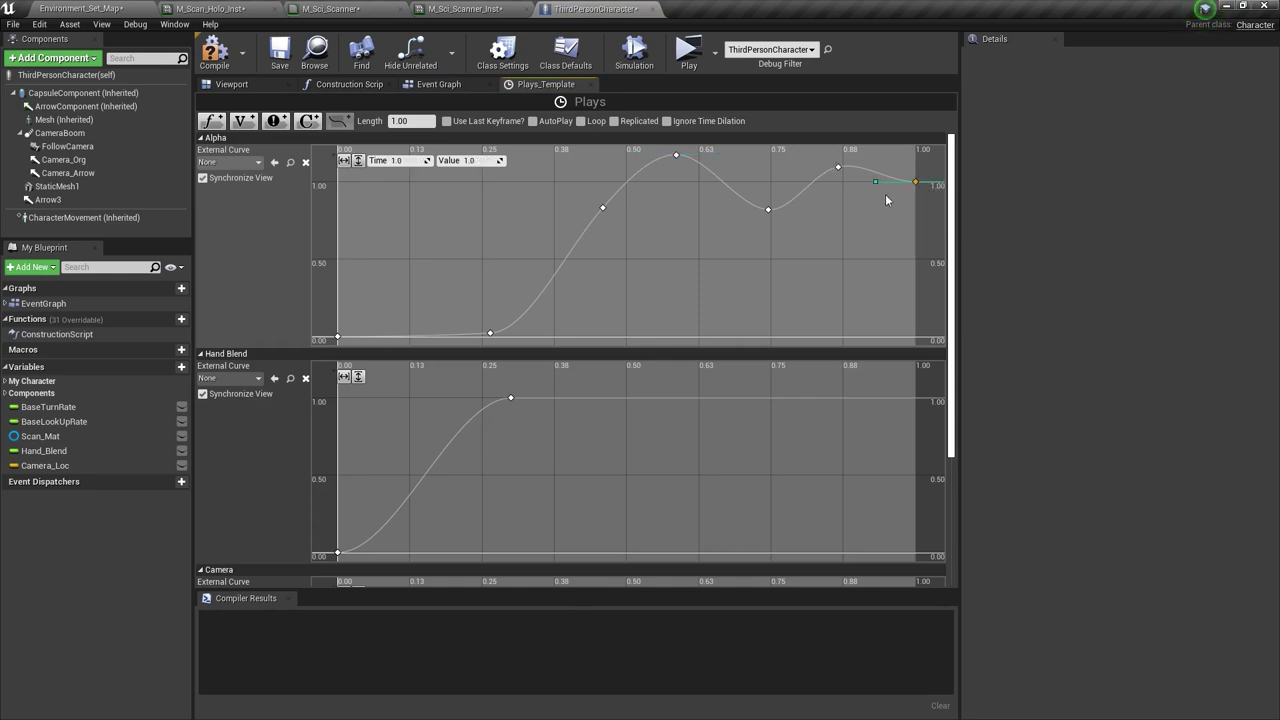
- Return to the event graph and move Set Scalar Parameter Value slightly up to line up with Set Vector Parameter Value
{"action": "left_click", "coordinate": [440, 84]}
{"action": "right_click_drag", "start_coordinate": [733, 190], "coordinate": [596, 176]}
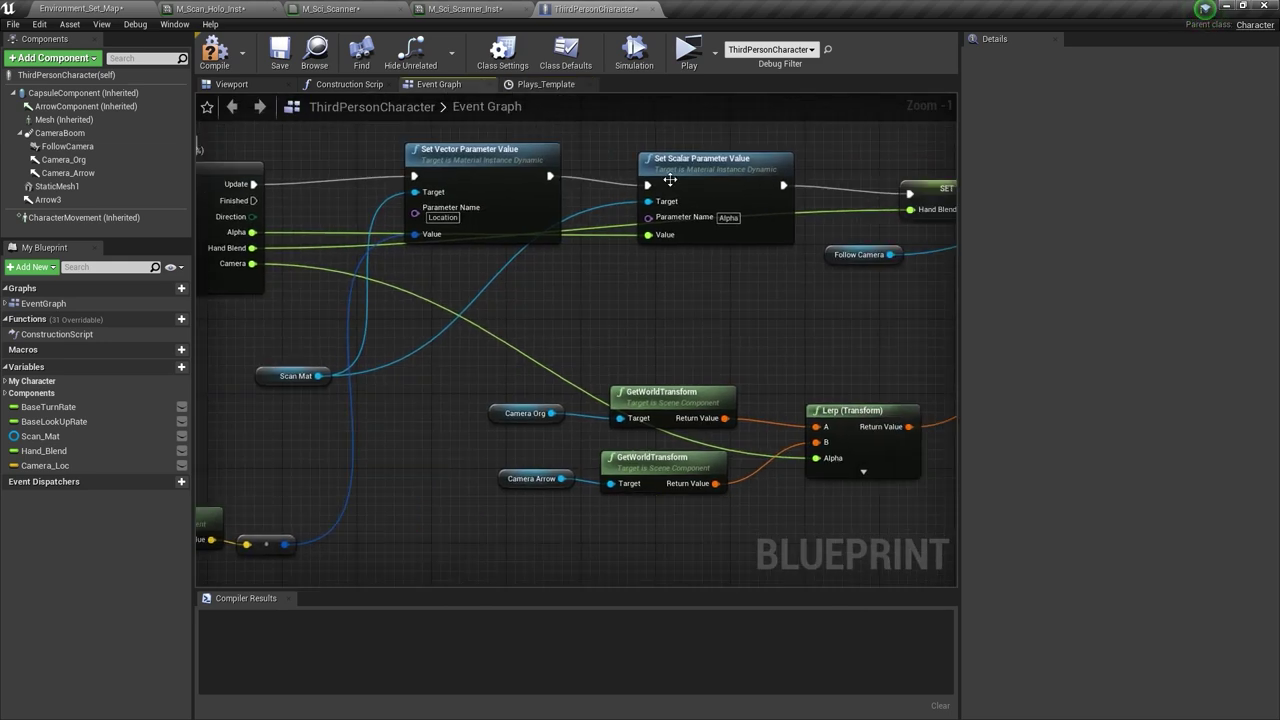
{"action": "left_click_drag", "start_coordinate": [708, 175], "coordinate": [694, 168]}
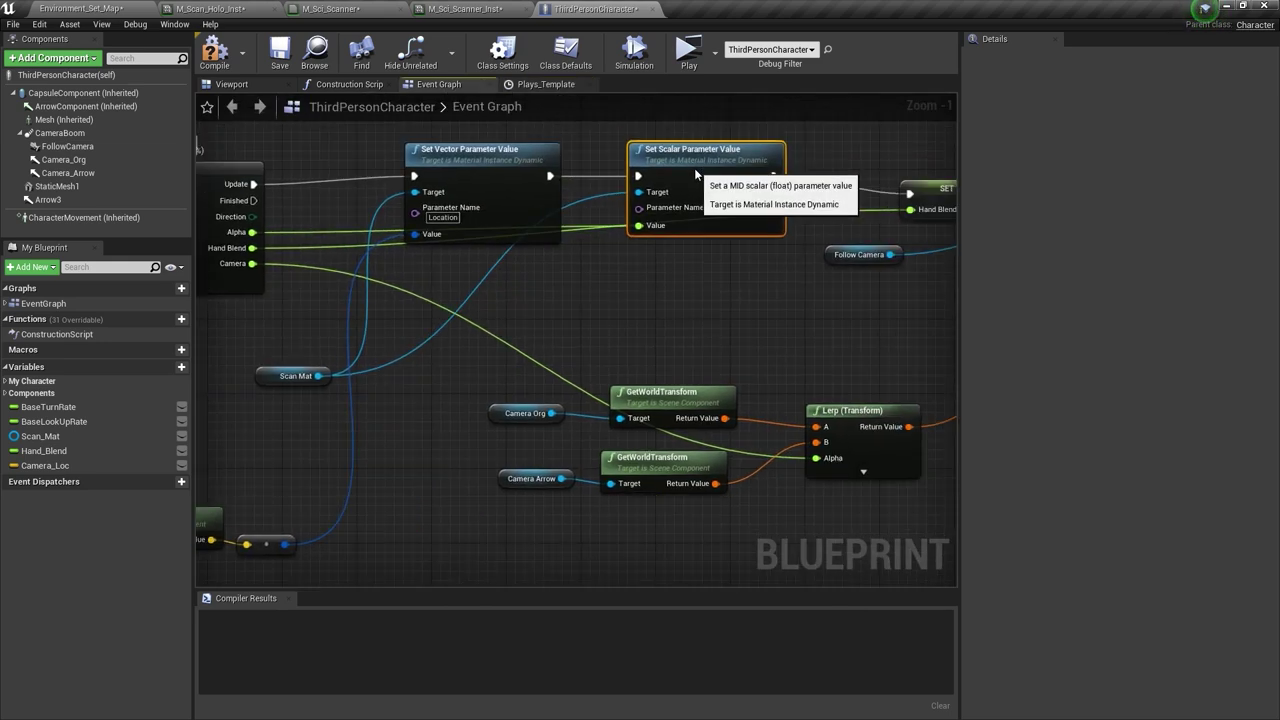
{"action": "right_click_drag", "start_coordinate": [694, 168], "coordinate": [560, 187]}
- Examine the Hand Blend setter and the camera transform nodes that feed SetWorldTransform
{"action": "left_click", "coordinate": [760, 192]}
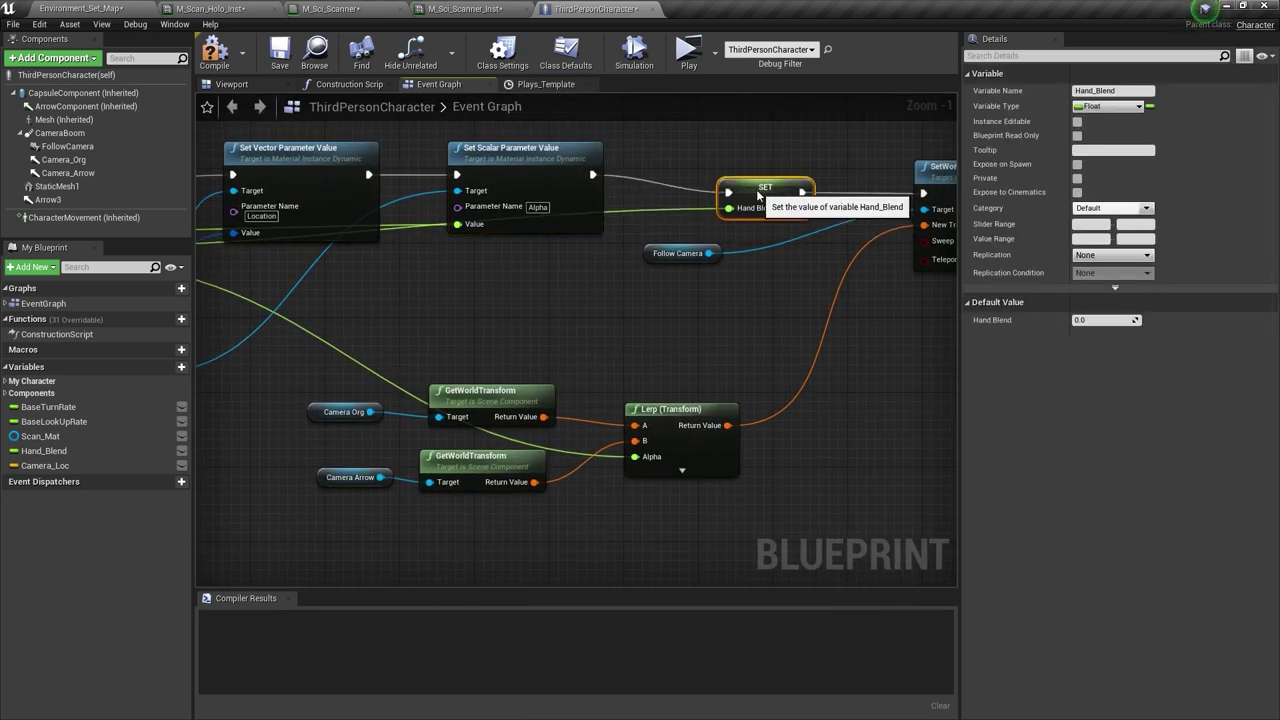
{"action": "scroll", "coordinate": [620, 257], "scroll_direction": "down", "scroll_amount": 1}
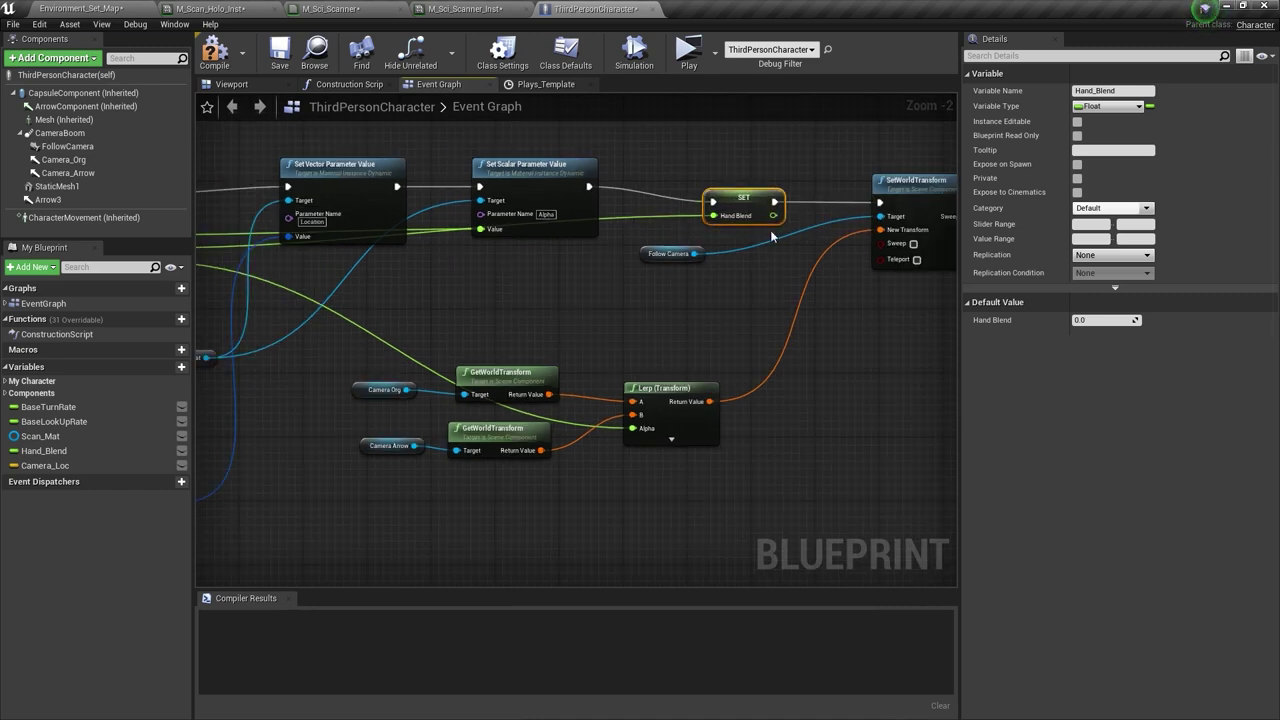
{"action": "right_click_drag", "start_coordinate": [652, 208], "coordinate": [650, 200]}
{"action": "right_click_drag", "start_coordinate": [436, 343], "coordinate": [509, 329]}
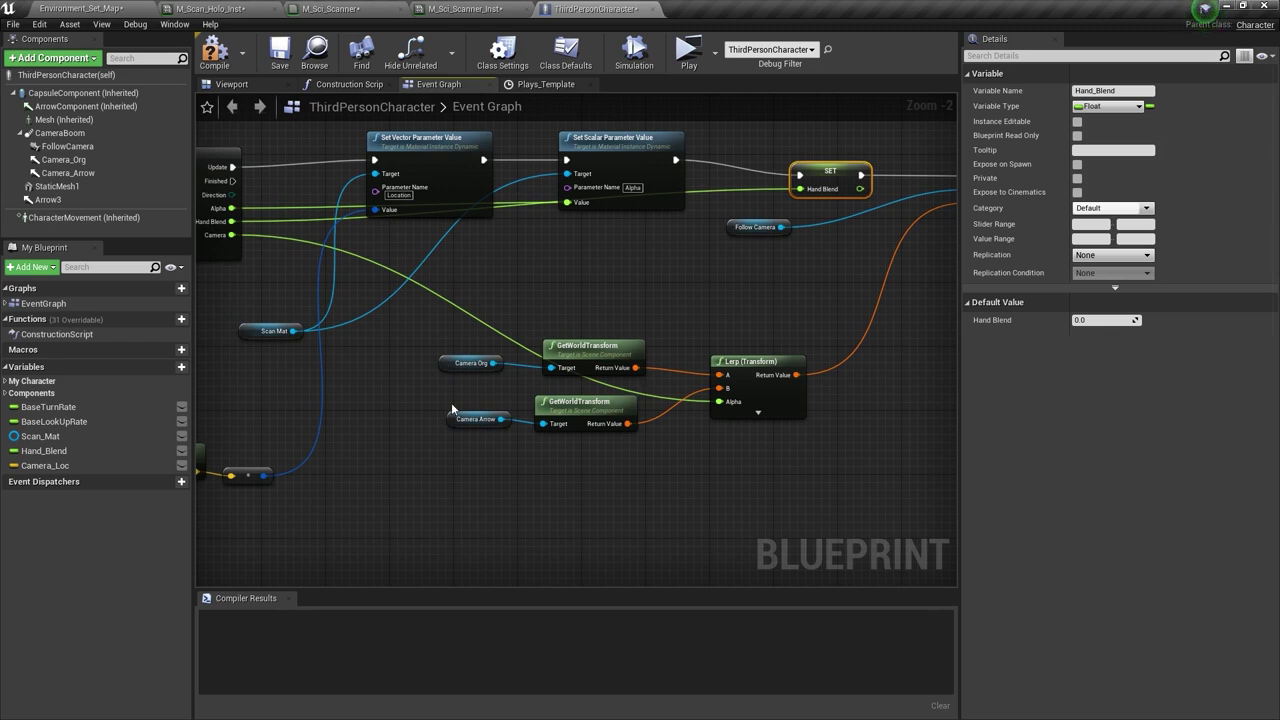
{"action": "right_click_drag", "start_coordinate": [802, 316], "coordinate": [666, 341]}
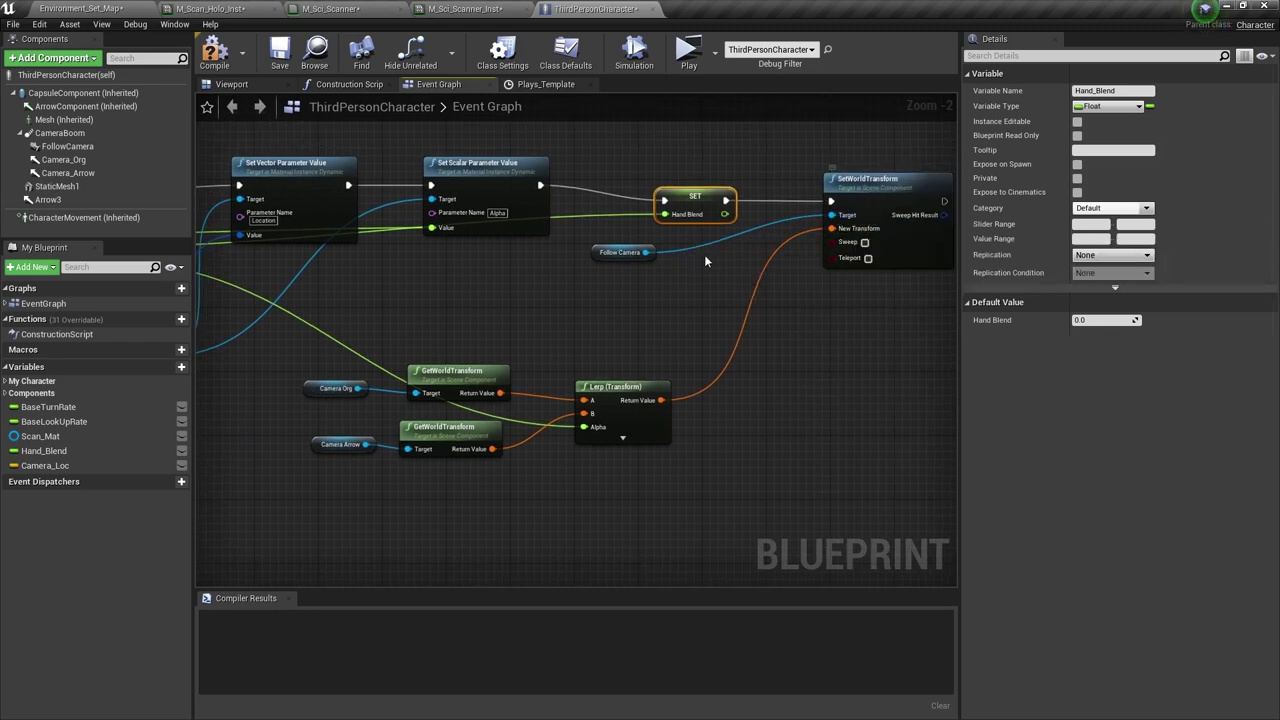
{"action": "right_click_drag", "start_coordinate": [705, 260], "coordinate": [854, 220]}
- Inspect the Camera_Org and Camera_Arrow arrow components in the blueprint viewport
{"action": "left_click", "coordinate": [234, 85]}
{"action": "mouse_move", "coordinate": [357, 263]}
{"action": "right_mouse_down"}
{"action": "mouse_move", "coordinate": [410, 265]}
{"action": "mouse_move", "coordinate": [357, 263]}
{"action": "right_mouse_up"}
{"action": "left_click", "coordinate": [329, 291]}
{"action": "left_click", "coordinate": [565, 310]}
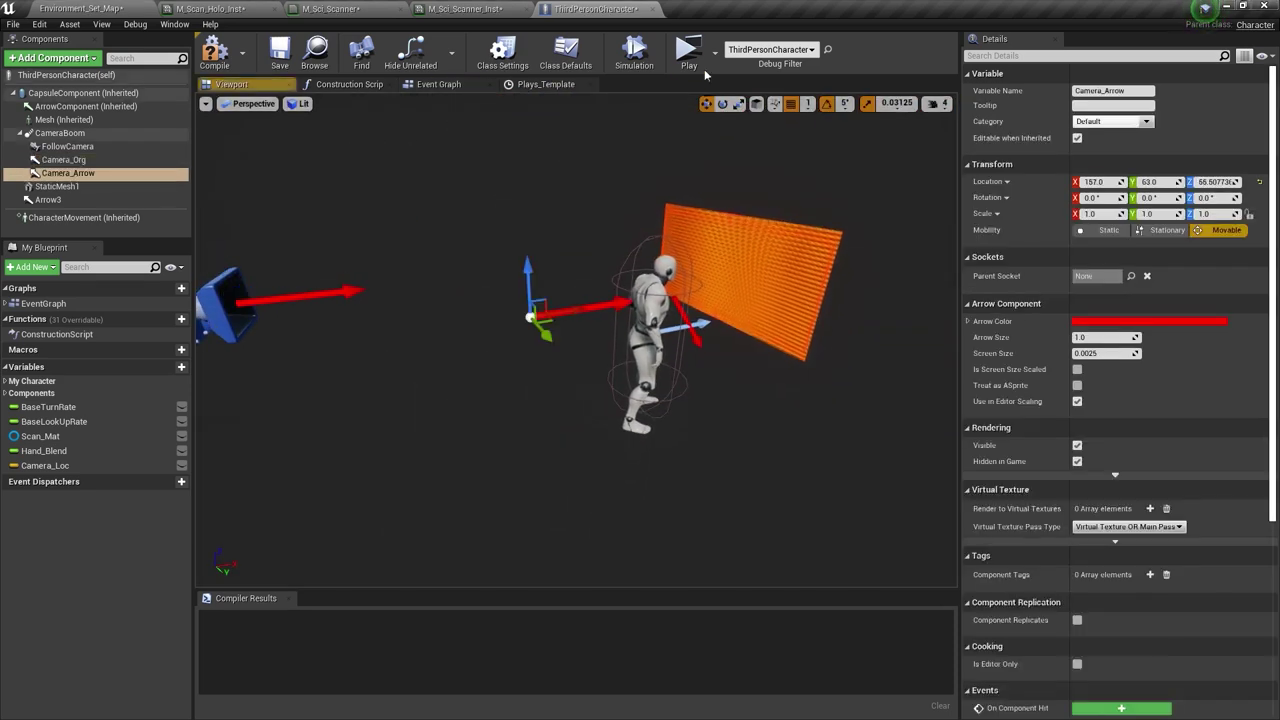
- Play the game preview and toggle the scanner to watch the camera and scanner plane animate
{"action": "left_click", "coordinate": [688, 57]}
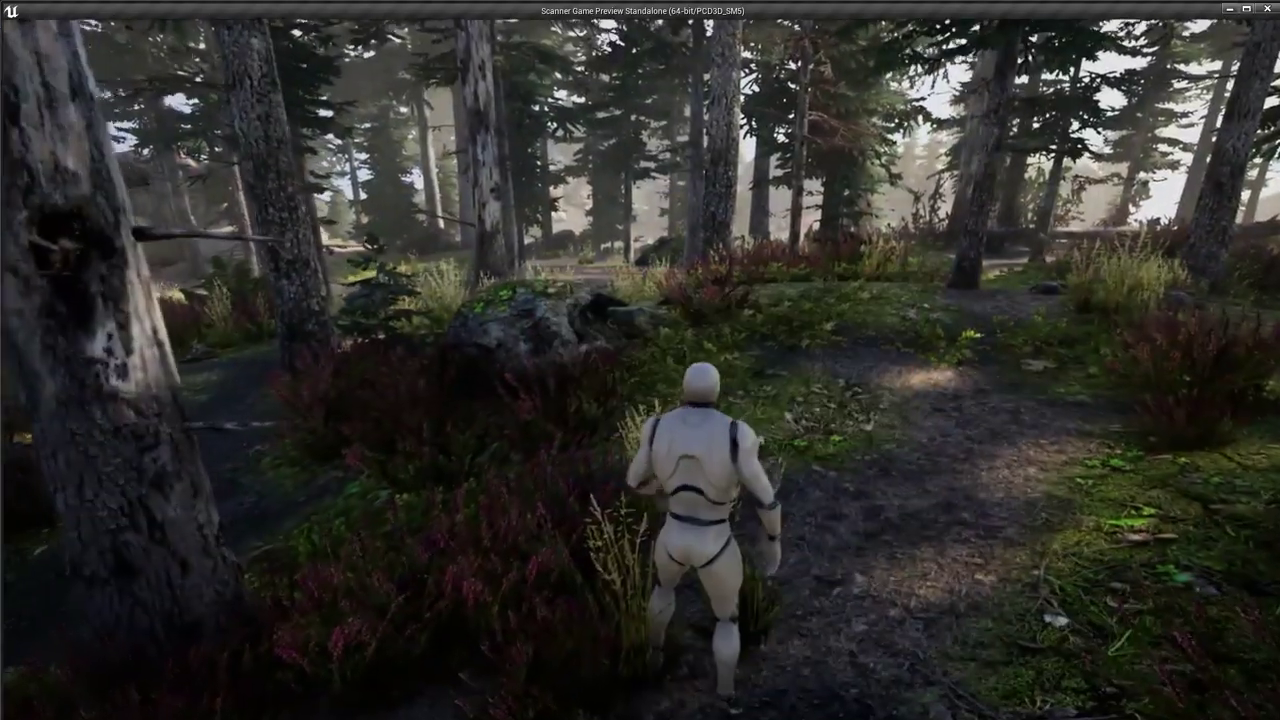
{"action": "key", "text": "Tab"}
{"action": "key", "text": "Tab"}
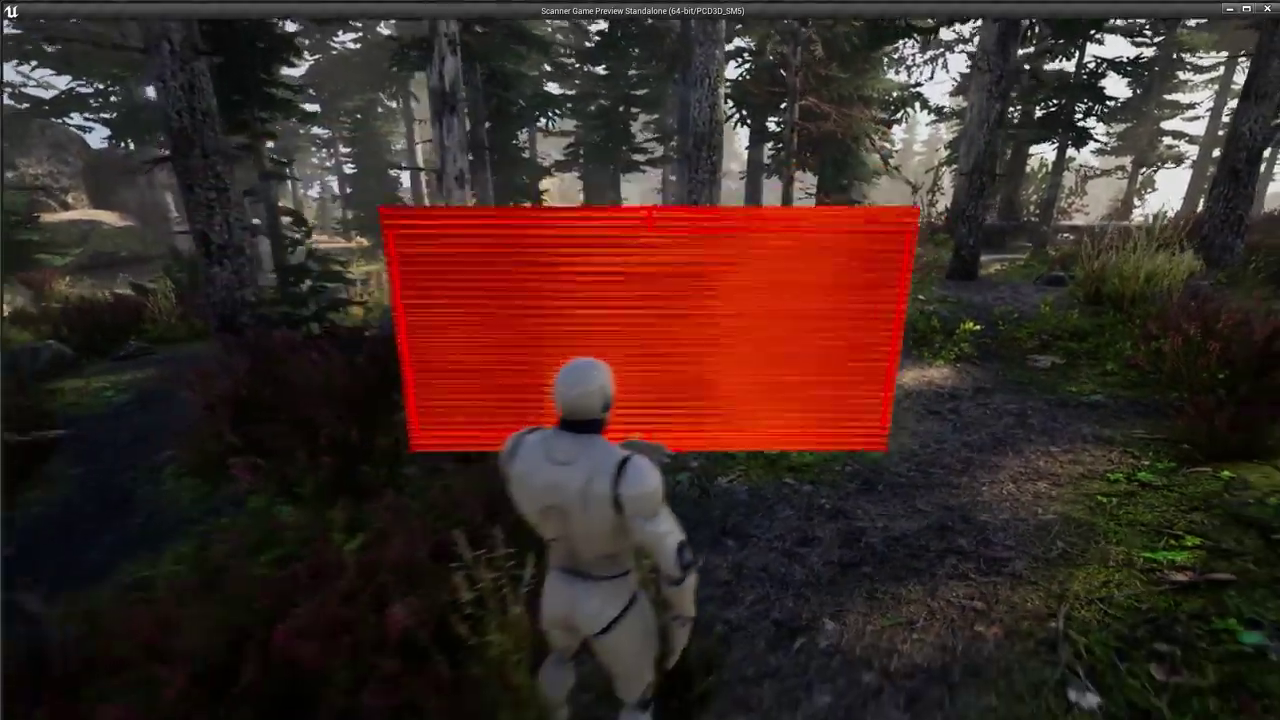
{"action": "key", "text": "Tab"}
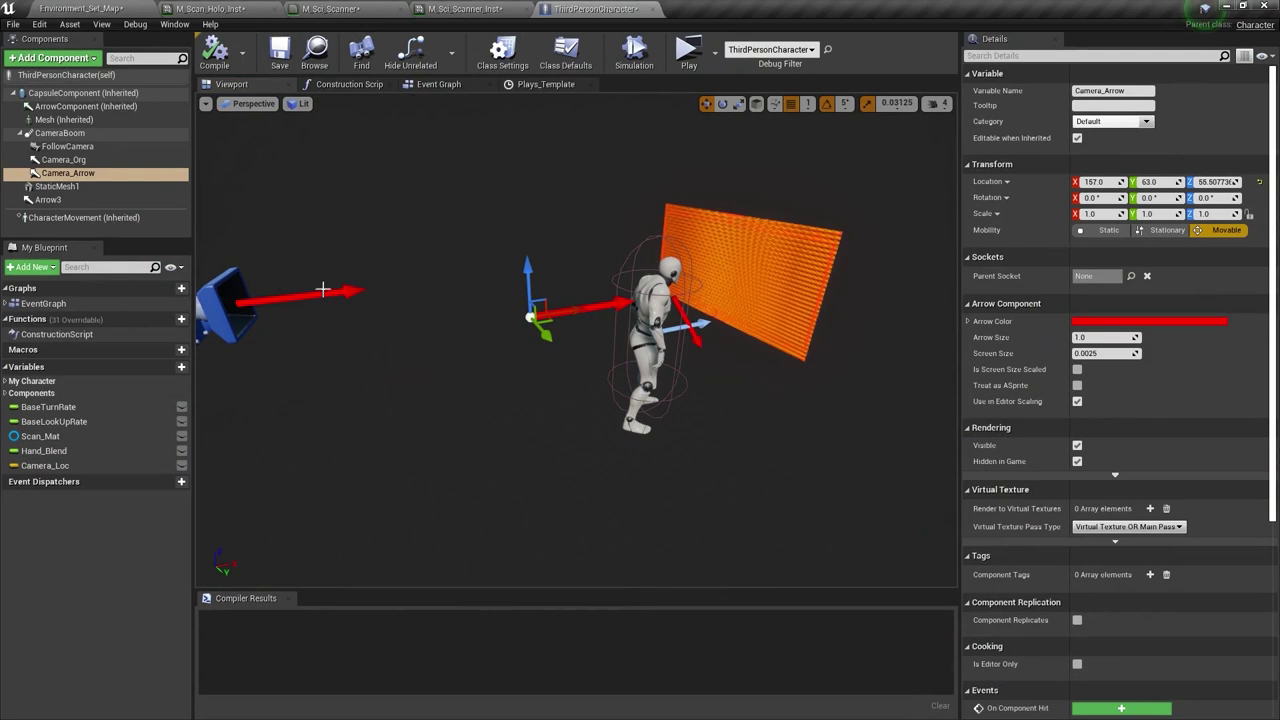
- Compare the Camera_Org and Camera_Arrow components in the viewport, and move the Camera Org and GetWorldTransform nodes up in the graph
{"action": "left_click", "coordinate": [323, 289]}
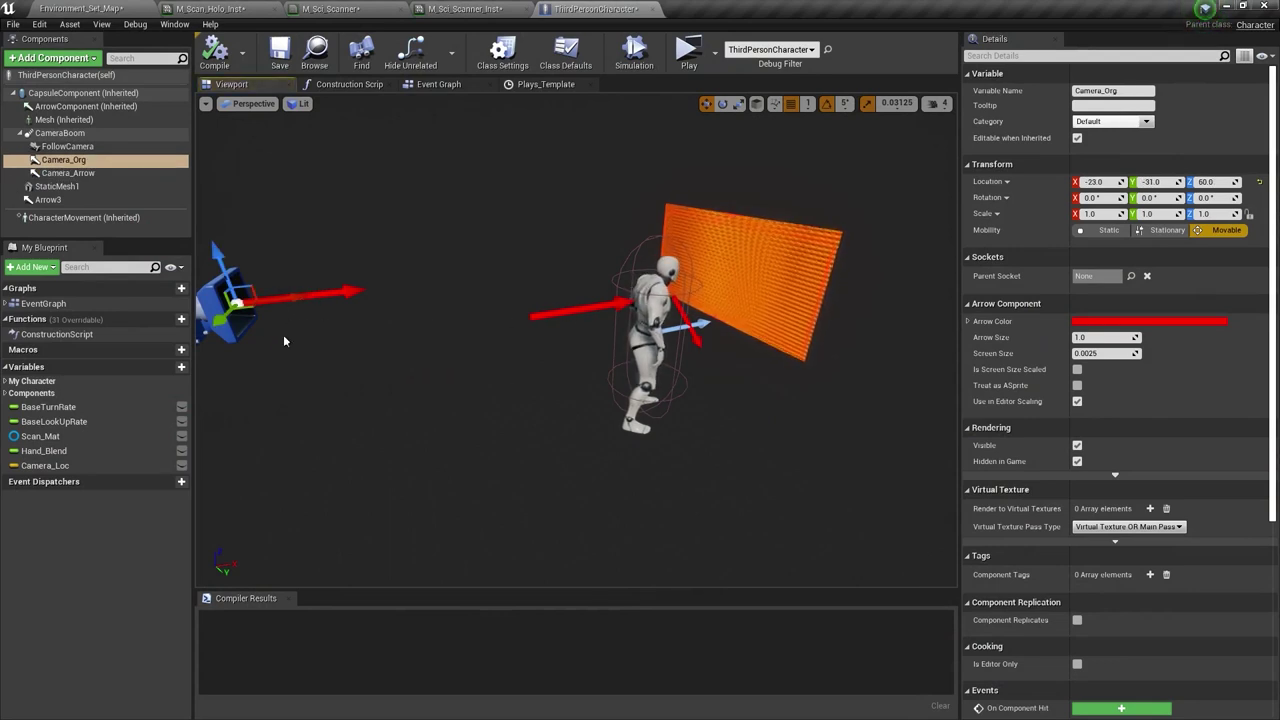
{"action": "left_click", "coordinate": [560, 320]}
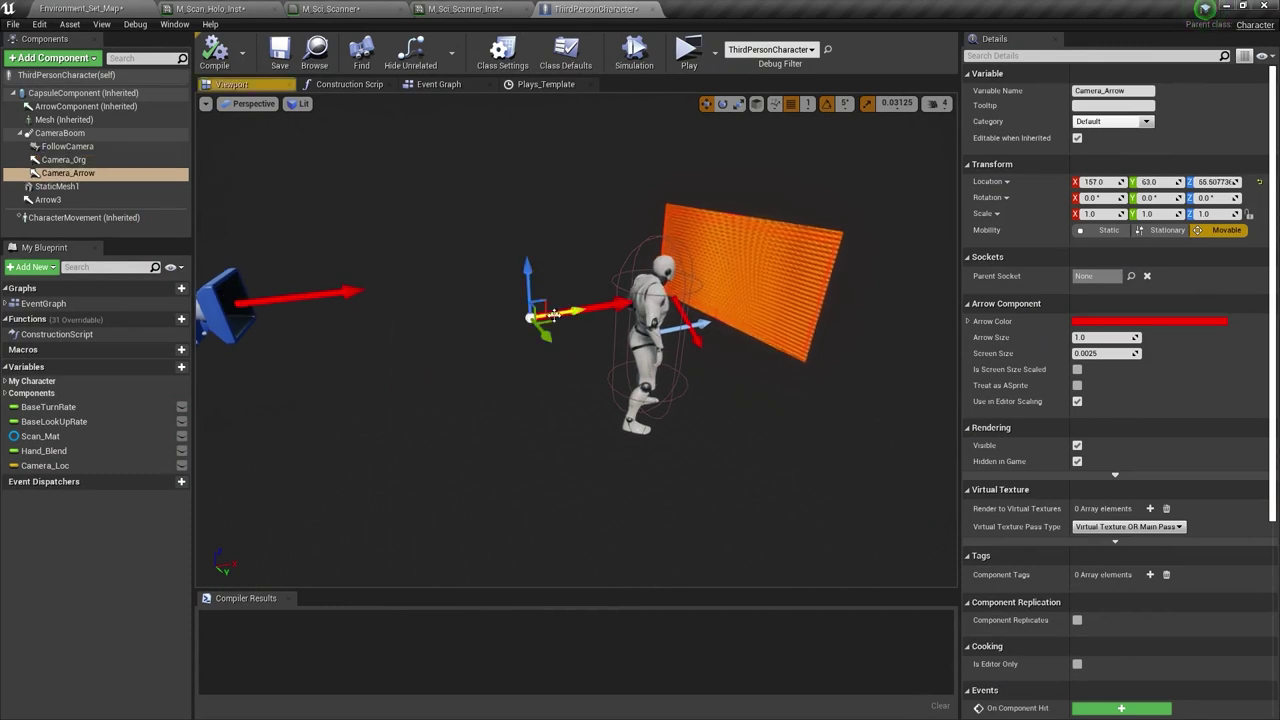
{"action": "left_click", "coordinate": [436, 85]}
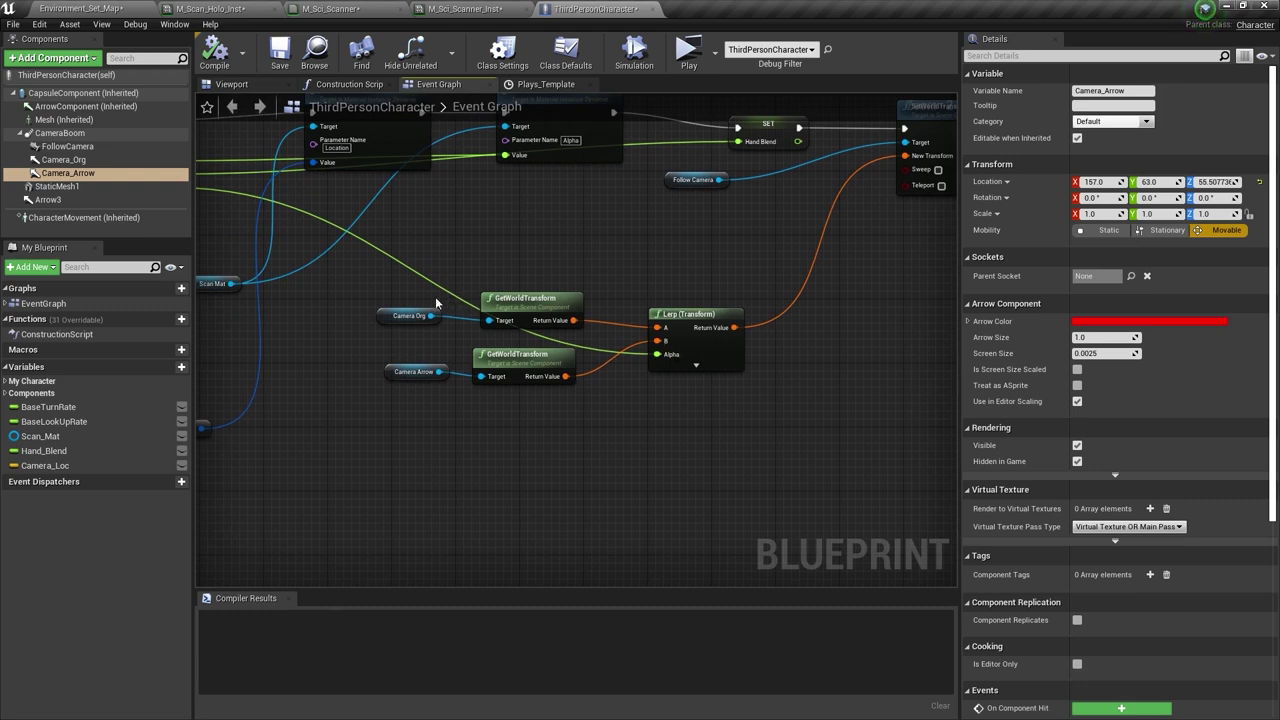
{"action": "left_click_drag", "start_coordinate": [521, 318], "coordinate": [514, 273]}
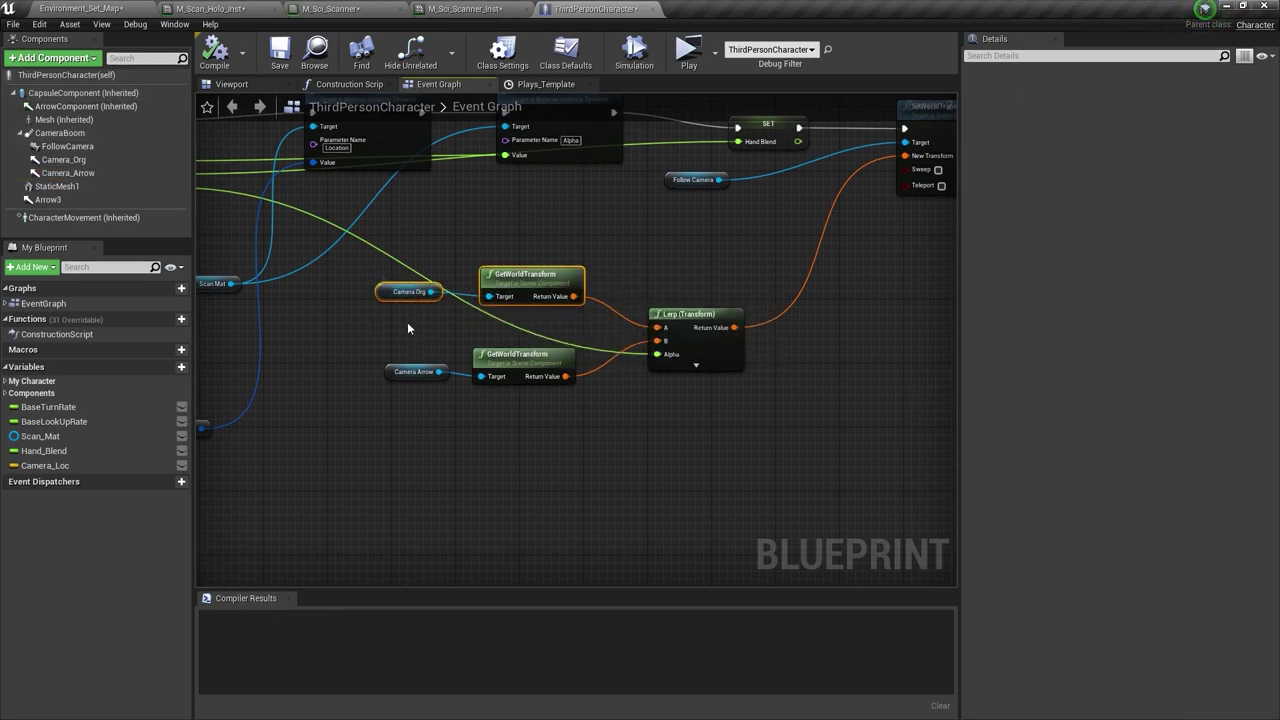
- Relate the Camera Arrow nodes to the Camera_Arrow component in the viewport and view the Plays timeline curves
{"action": "left_click_drag", "start_coordinate": [515, 400], "coordinate": [515, 400]}
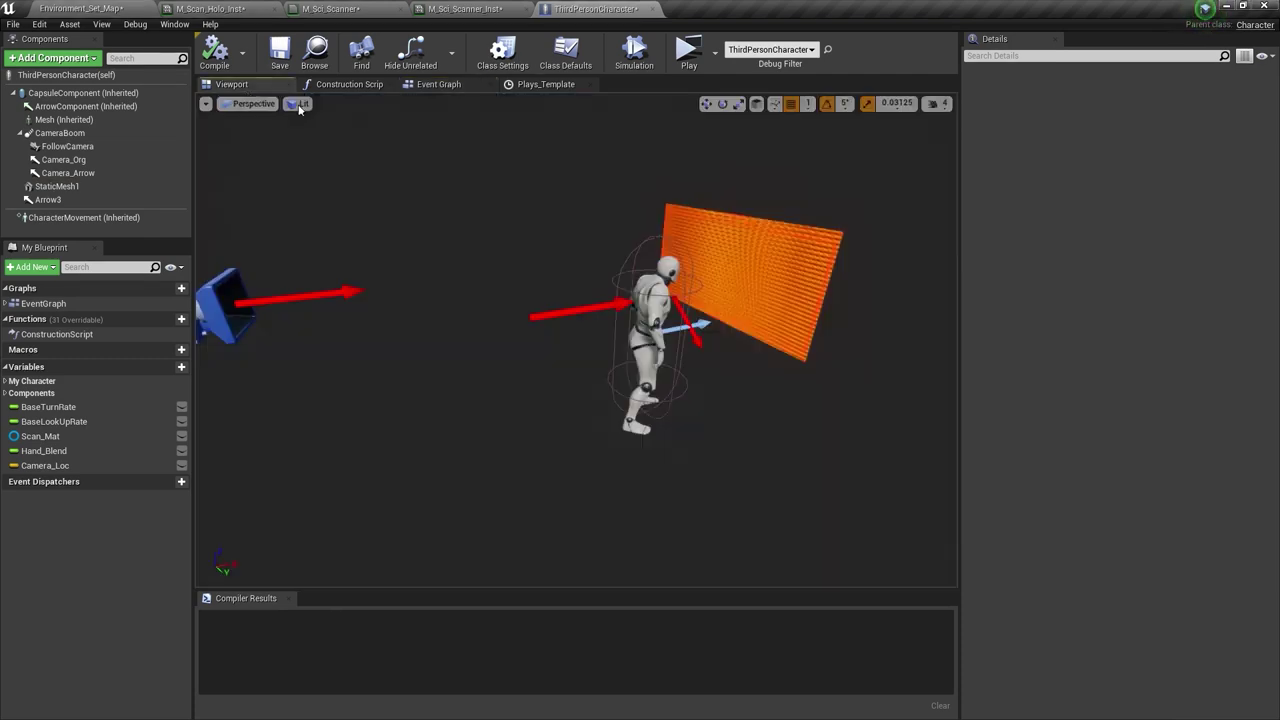
{"action": "left_click", "coordinate": [547, 313]}
{"action": "left_click", "coordinate": [529, 88]}
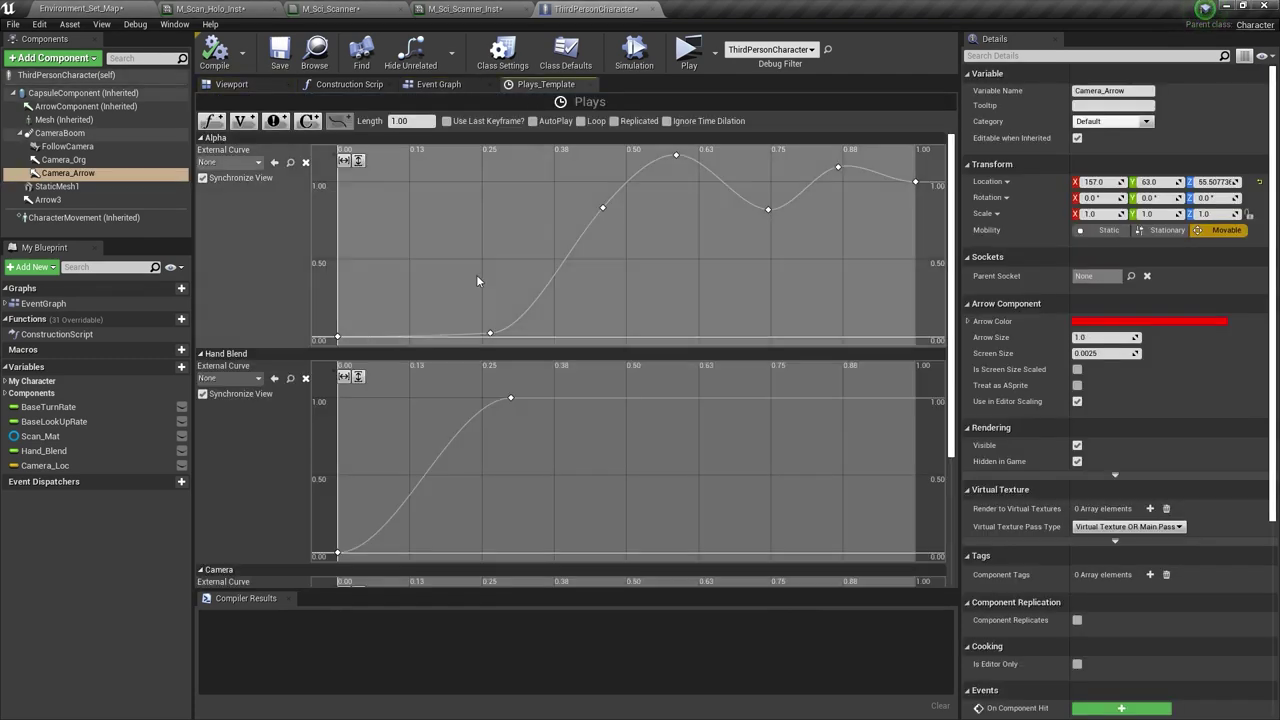
- Select the Camera Arrow and GetWorldTransform nodes in the event graph and shift the Lerp (Transform) node away from them
{"action": "left_click", "coordinate": [432, 86]}
{"action": "left_click_drag", "start_coordinate": [405, 358], "coordinate": [526, 402]}
{"action": "left_click_drag", "start_coordinate": [674, 322], "coordinate": [706, 314]}
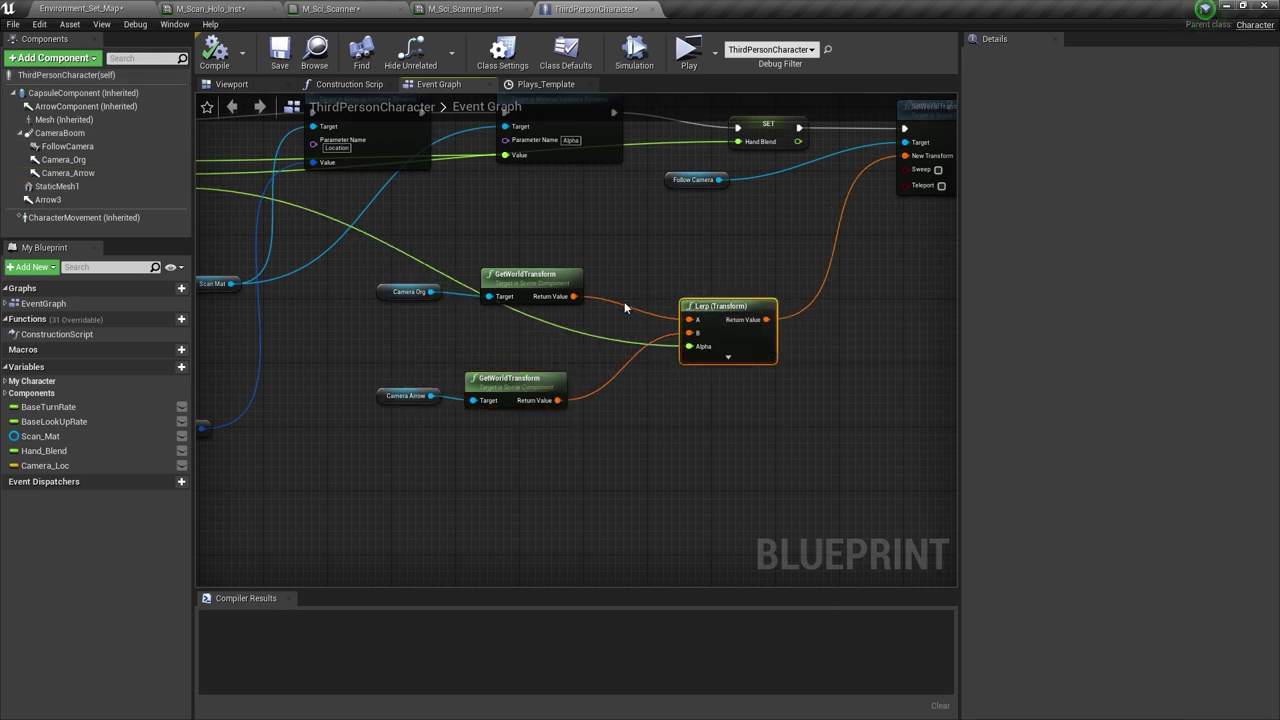
- Shift the Follow Camera node, add a second Follow Camera reference below it, and search its available actions for "set worl"
{"action": "right_click_drag", "start_coordinate": [773, 323], "coordinate": [562, 387]}
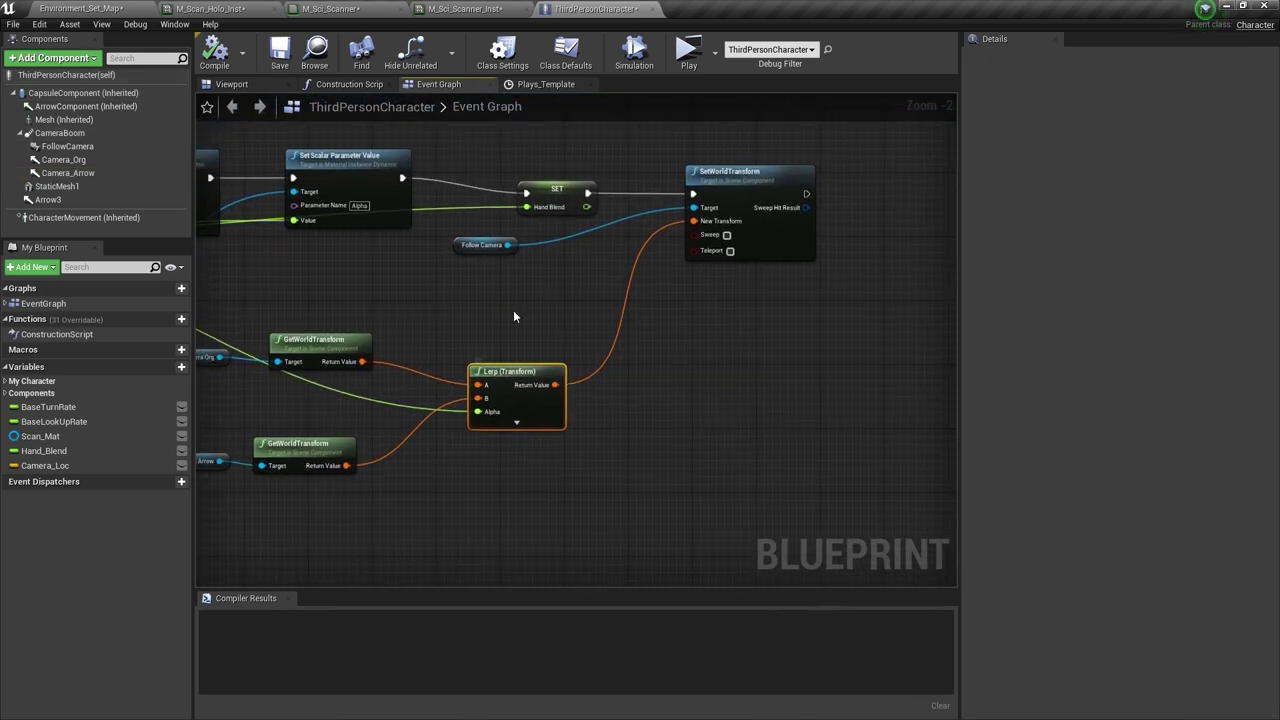
{"action": "left_click_drag", "start_coordinate": [457, 247], "coordinate": [486, 259]}
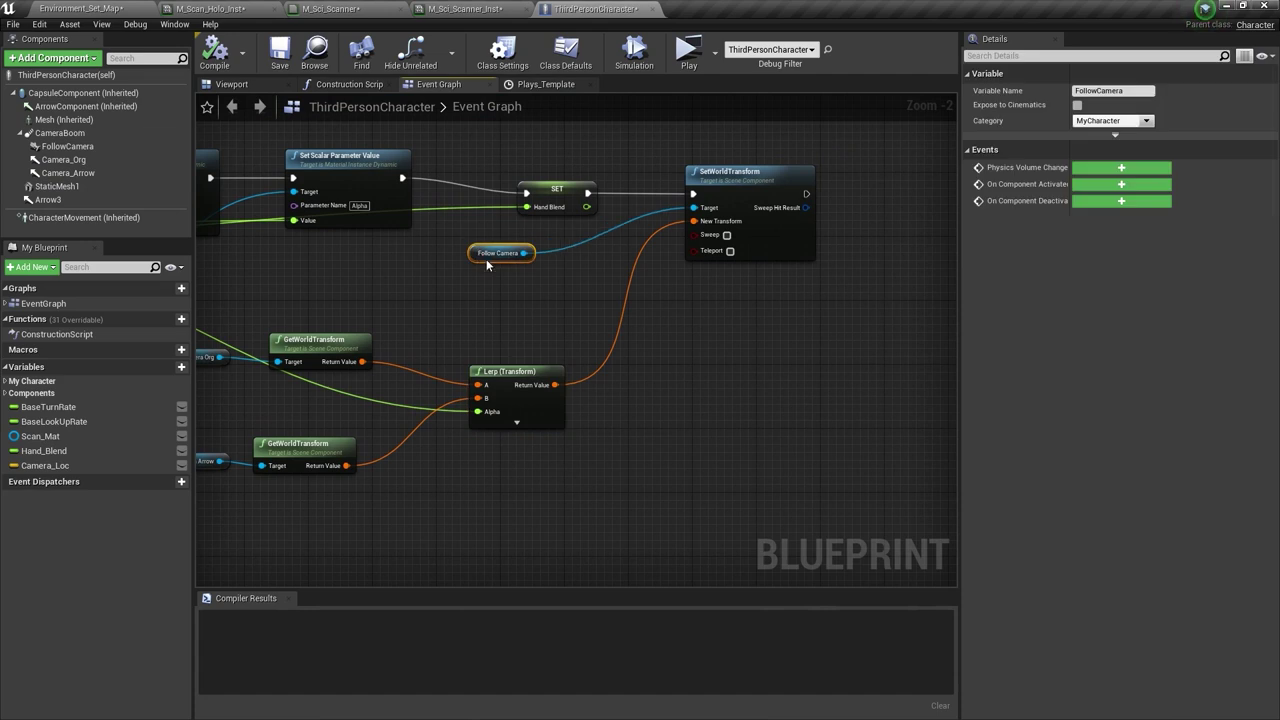
{"action": "left_click", "coordinate": [67, 146]}
{"action": "left_click_drag", "start_coordinate": [381, 232], "coordinate": [580, 305]}
{"action": "type", "text": "set worl"}
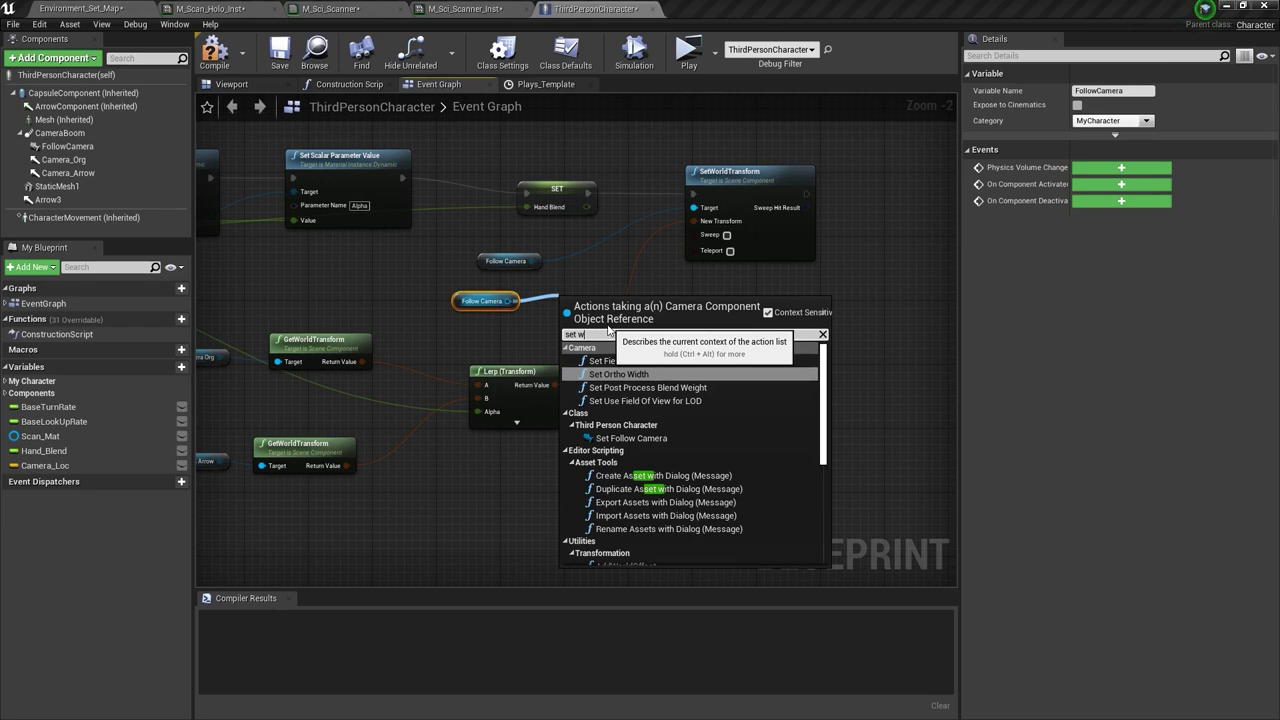
{"action": "left_click", "coordinate": [649, 267]}
{"action": "right_click_drag", "start_coordinate": [649, 267], "coordinate": [669, 265]}
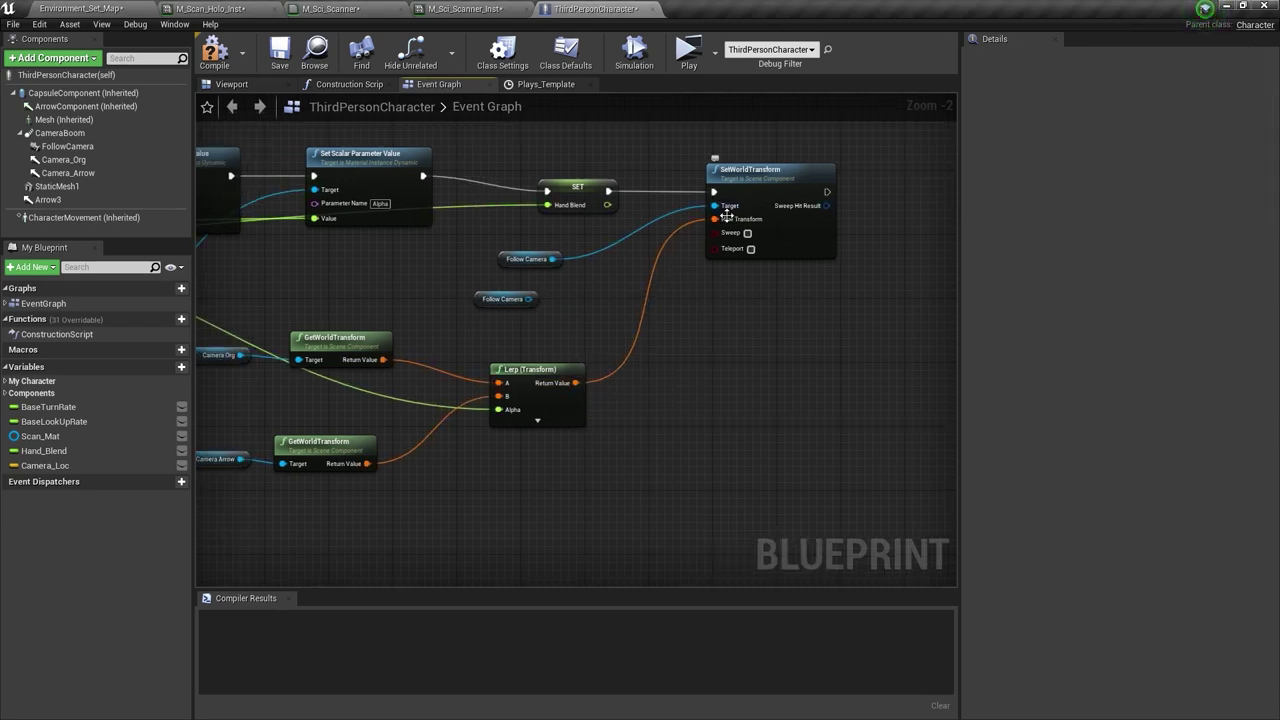
- Trace the camera blend nodes back to the Plays timeline's Alpha, Hand Blend and Camera outputs
{"action": "right_click_drag", "start_coordinate": [548, 400], "coordinate": [646, 355]}
{"action": "right_click_drag", "start_coordinate": [510, 386], "coordinate": [514, 386]}
{"action": "scroll", "coordinate": [420, 386], "scroll_direction": "down", "scroll_amount": 1}
{"action": "right_click_drag", "start_coordinate": [242, 383], "coordinate": [405, 390]}
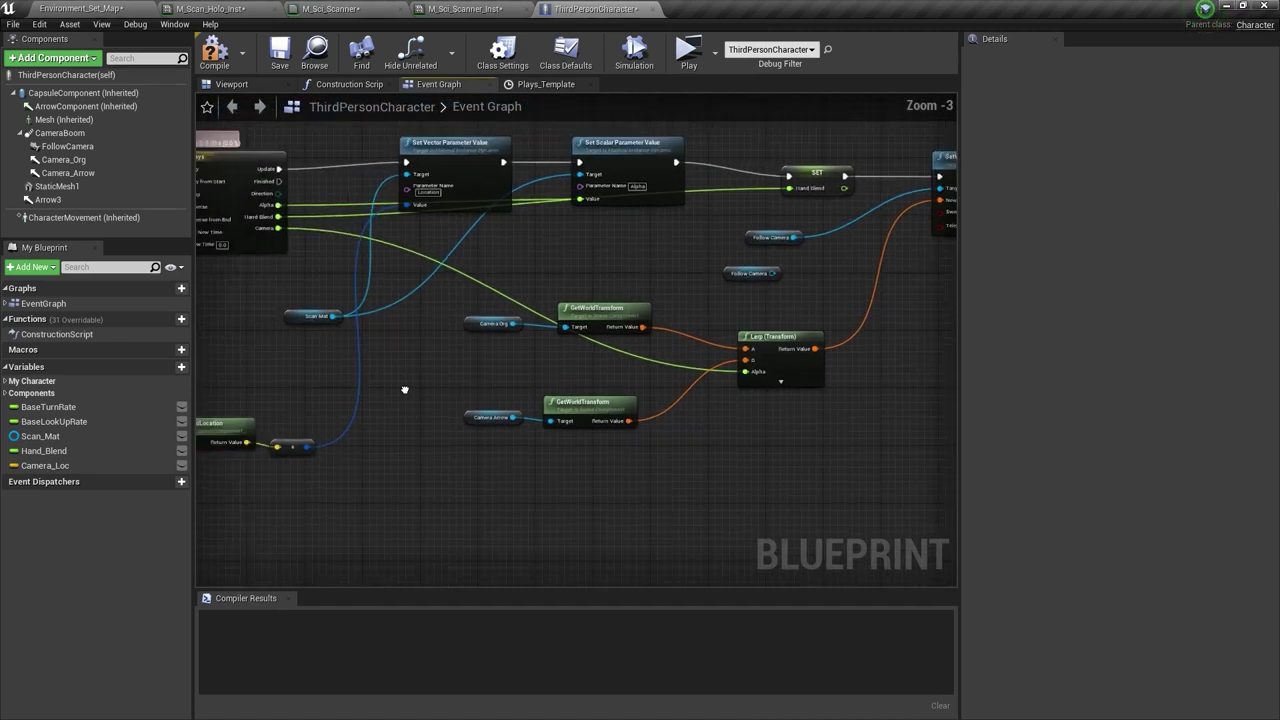
{"action": "right_click_drag", "start_coordinate": [270, 175], "coordinate": [417, 209]}
{"action": "scroll", "coordinate": [417, 209], "scroll_direction": "up", "scroll_amount": 2}
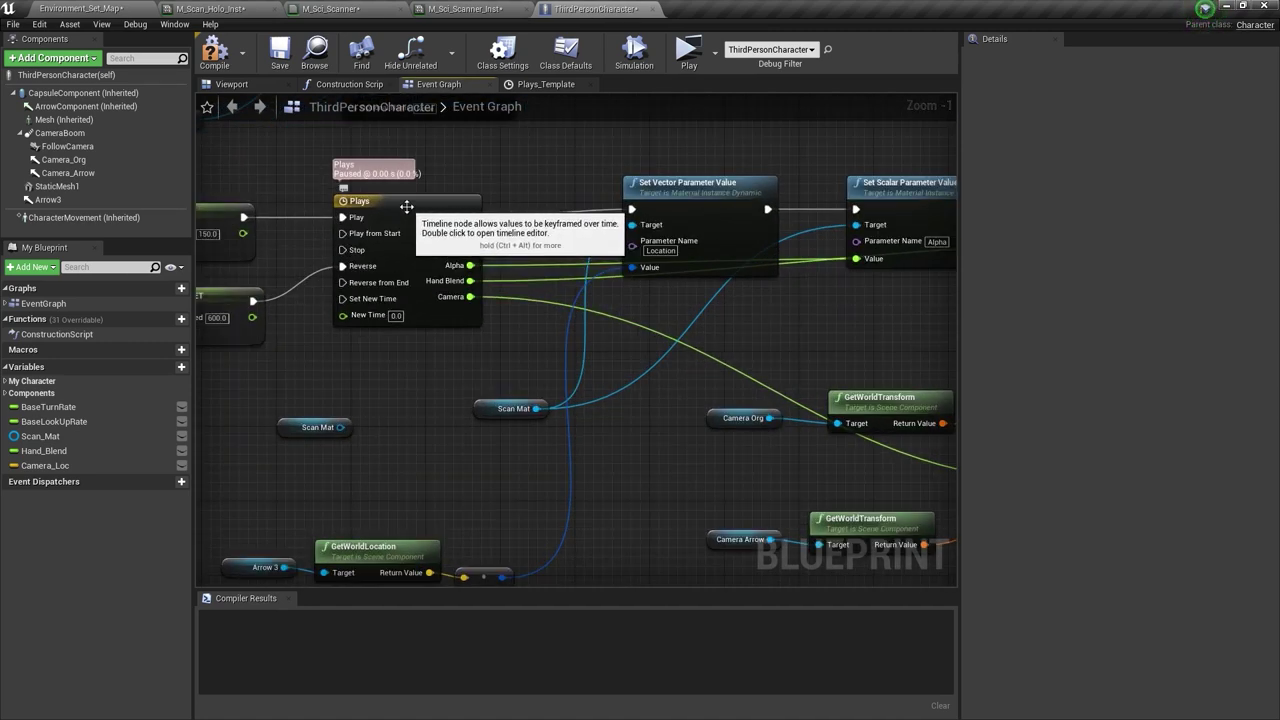
- Review the Plays timeline's Alpha, Hand Blend and Camera curves and relate the camera blend to the Camera_Org and Camera_Arrow components in the viewport
{"action": "double_click", "coordinate": [406, 206]}
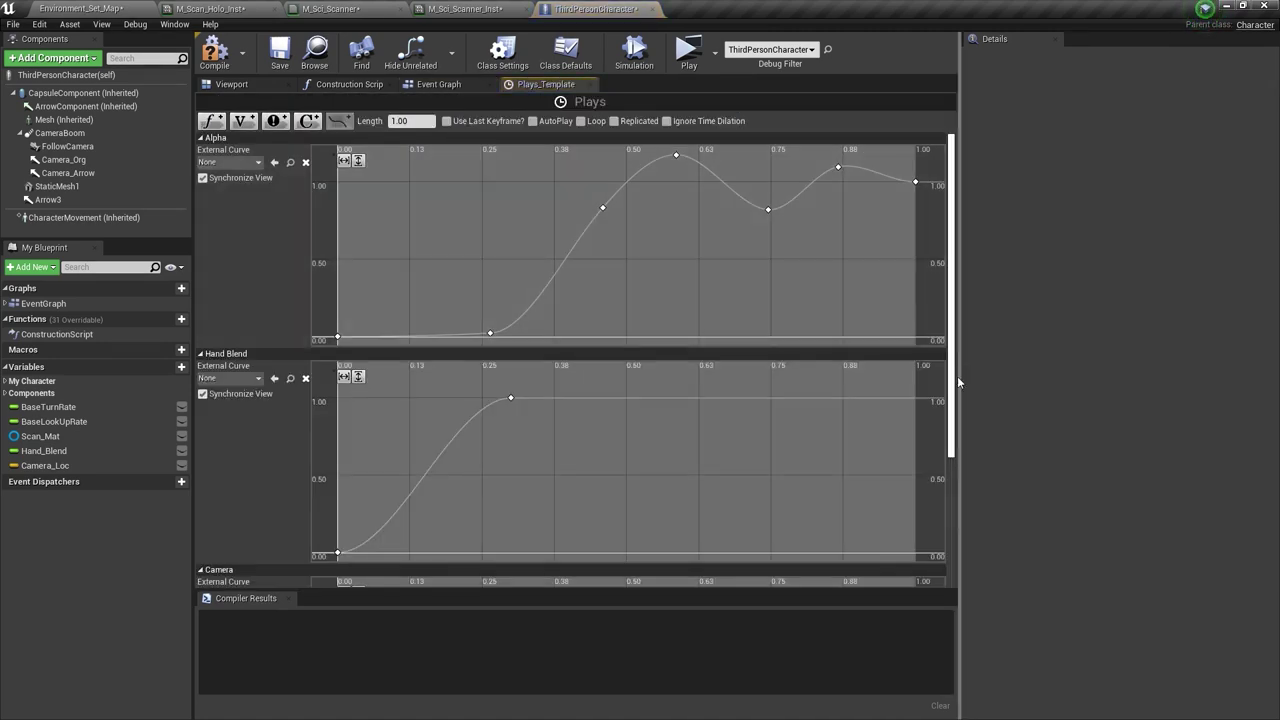
{"action": "left_click_drag", "start_coordinate": [952, 389], "coordinate": [934, 528]}
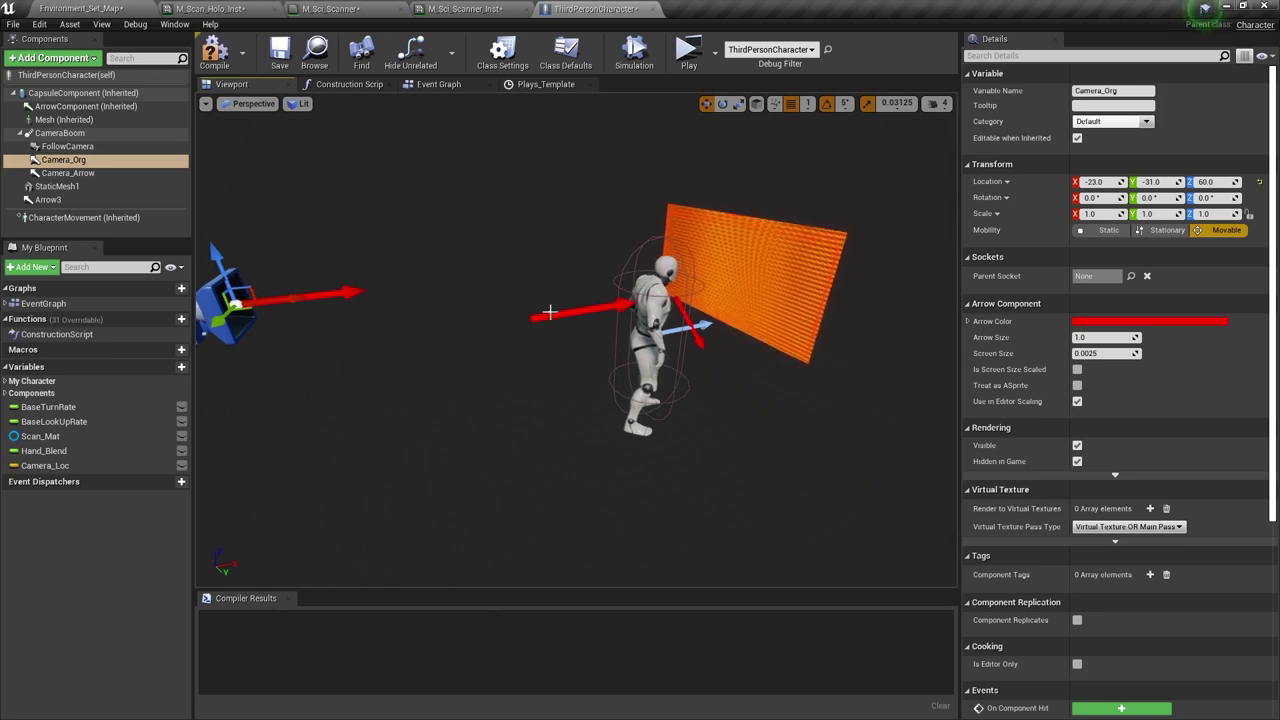
{"action": "left_click", "coordinate": [68, 173]}
{"action": "left_click", "coordinate": [438, 84]}
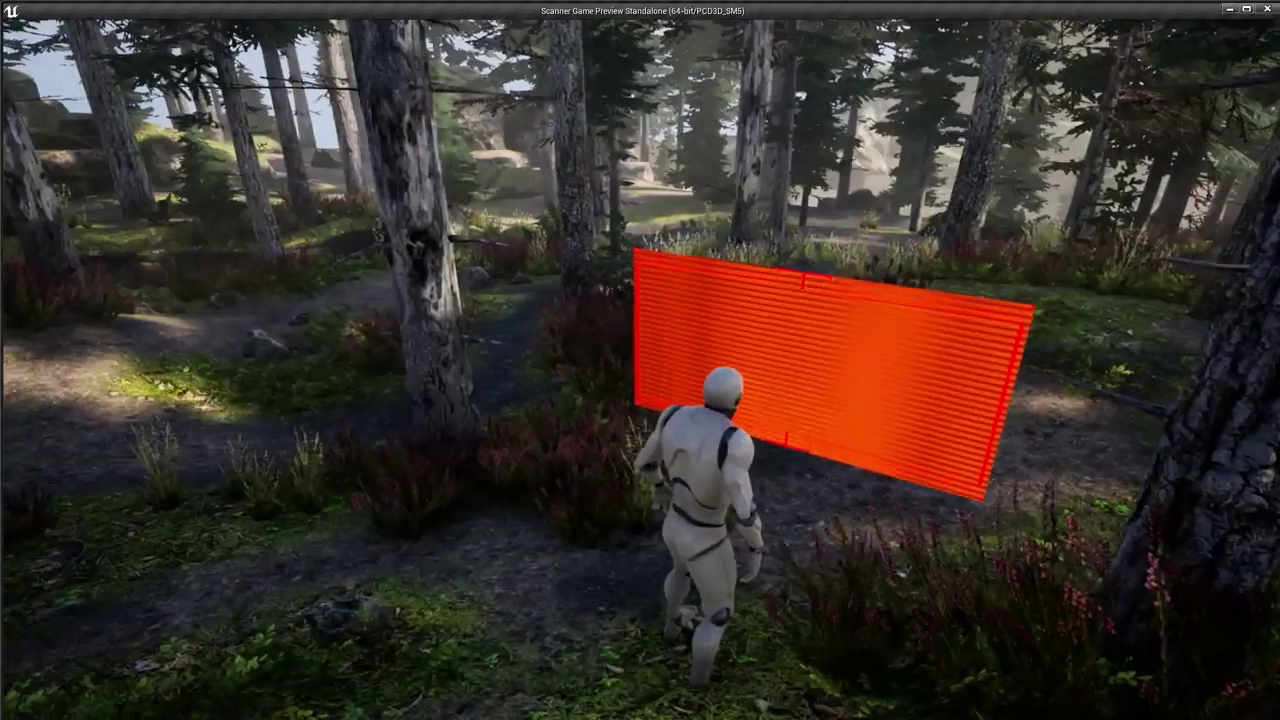
- Toggle the scanner on and off in the game preview and move the character to watch the hand and camera transitions
{"action": "key", "text": "e"}
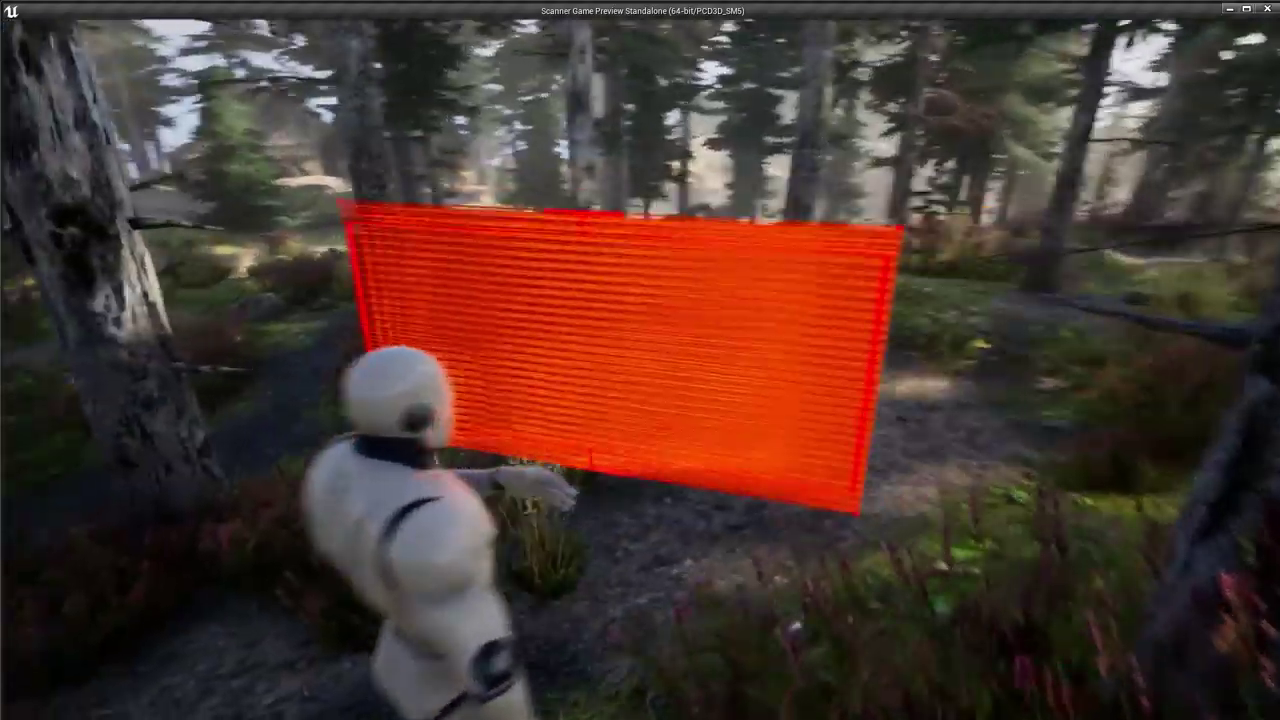
{"action": "key", "text": "e"}
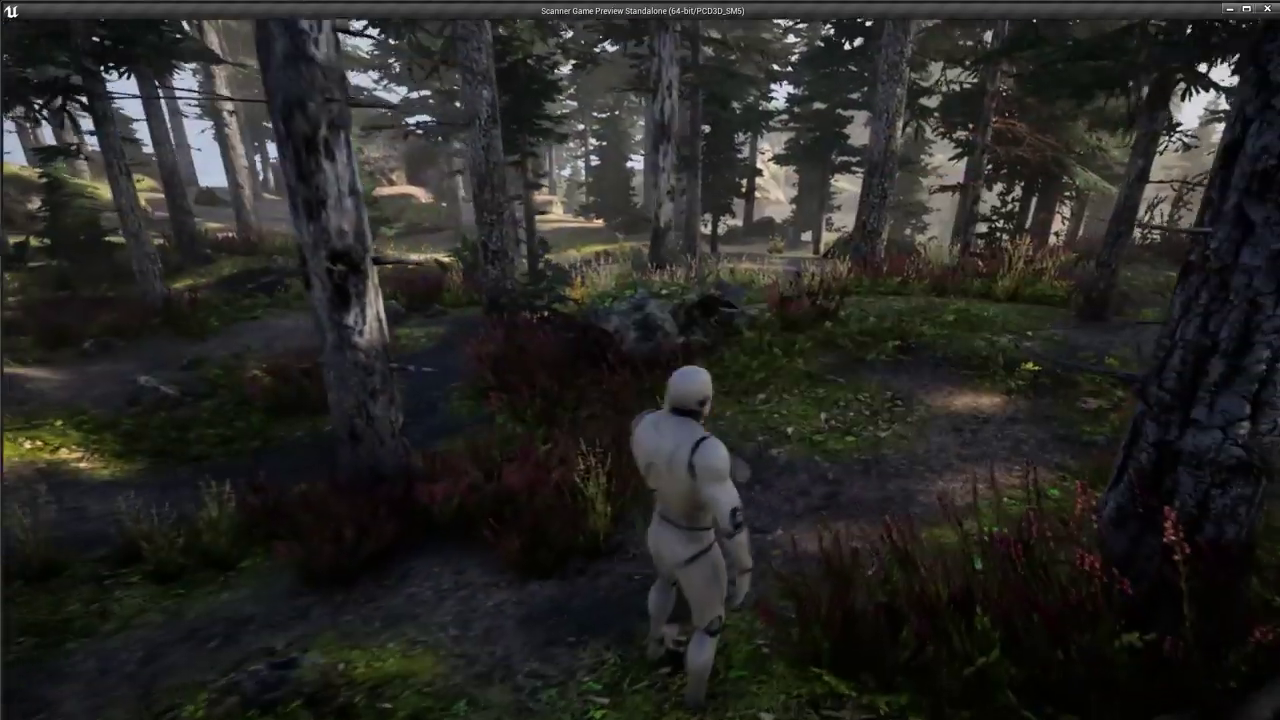
{"action": "key", "text": "e"}
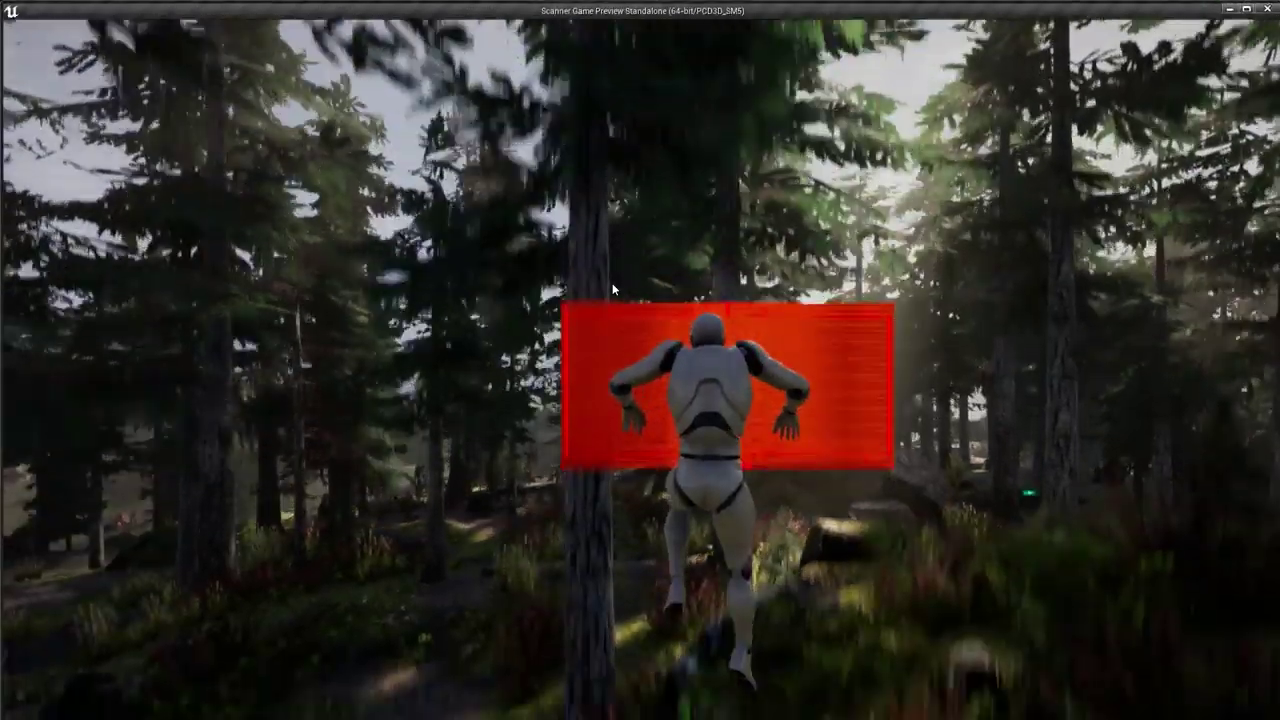
{"action": "key", "text": "w"}
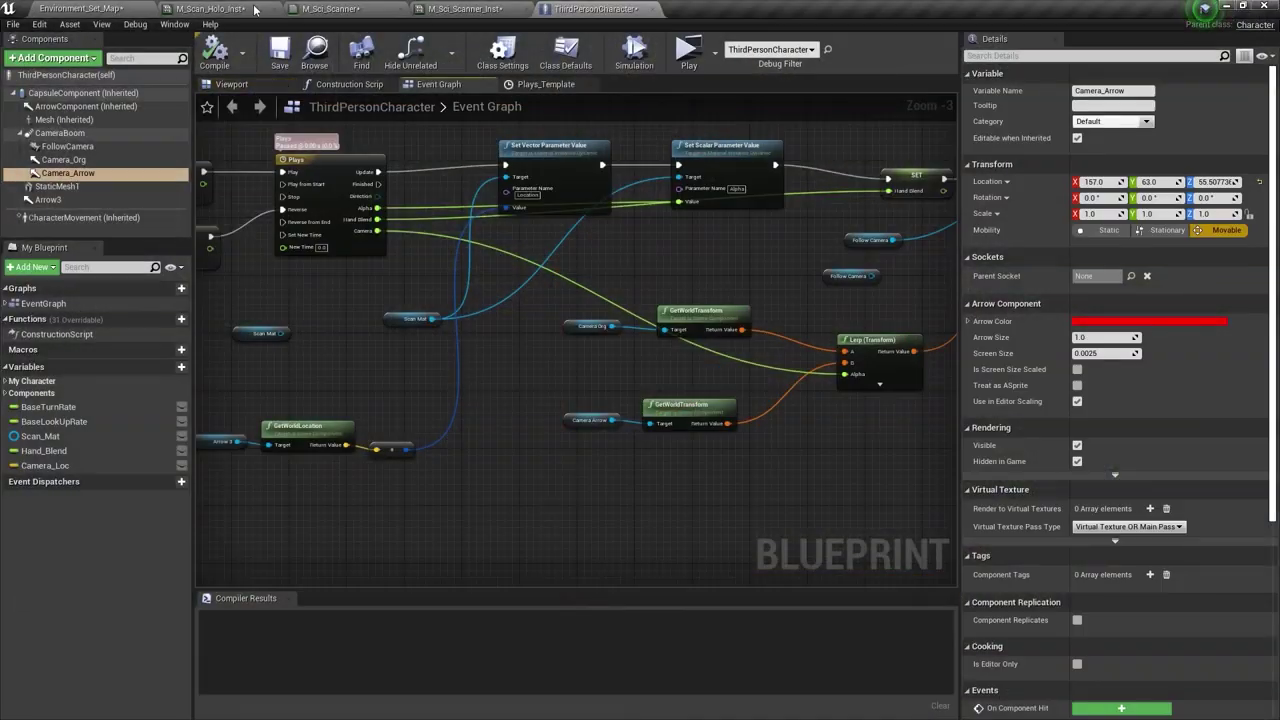
- Set the Alpha scalar parameter of M_Scan_Holo_Inst to 0 and return to the Environment_Set_Map level
{"action": "left_click", "coordinate": [265, 7]}
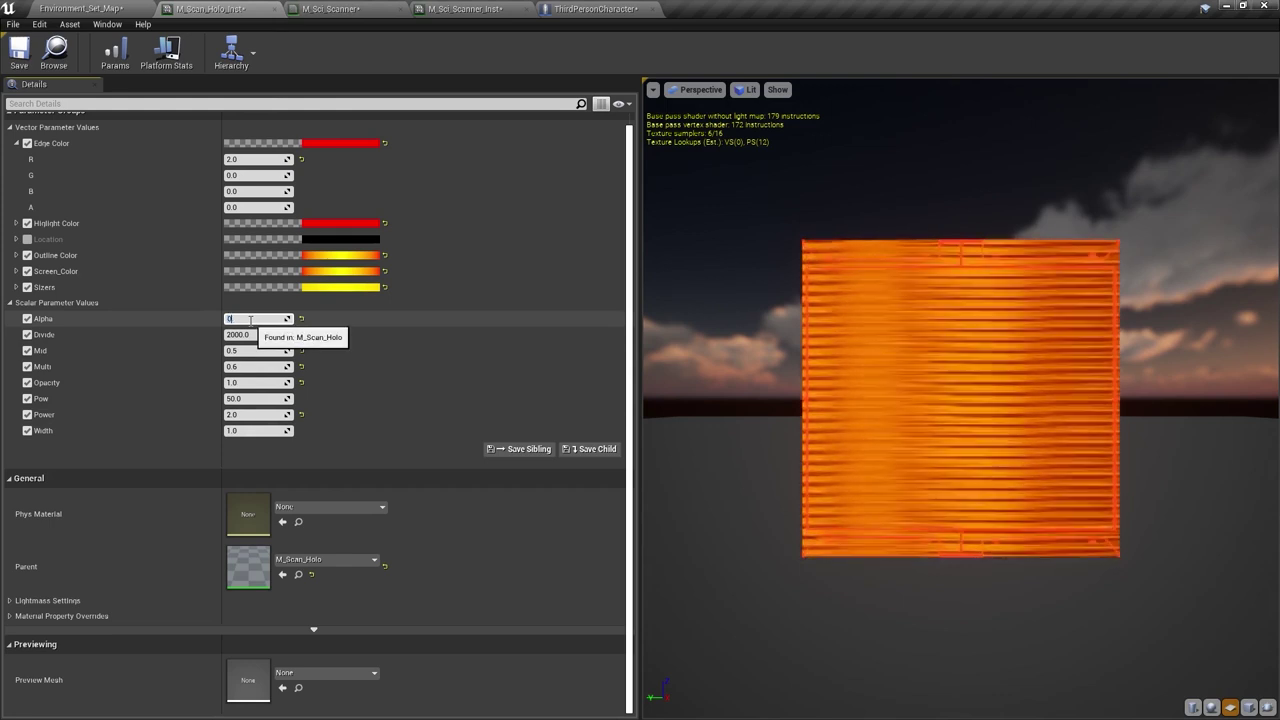
{"action": "key", "text": "Return"}
{"action": "left_click", "coordinate": [112, 9]}
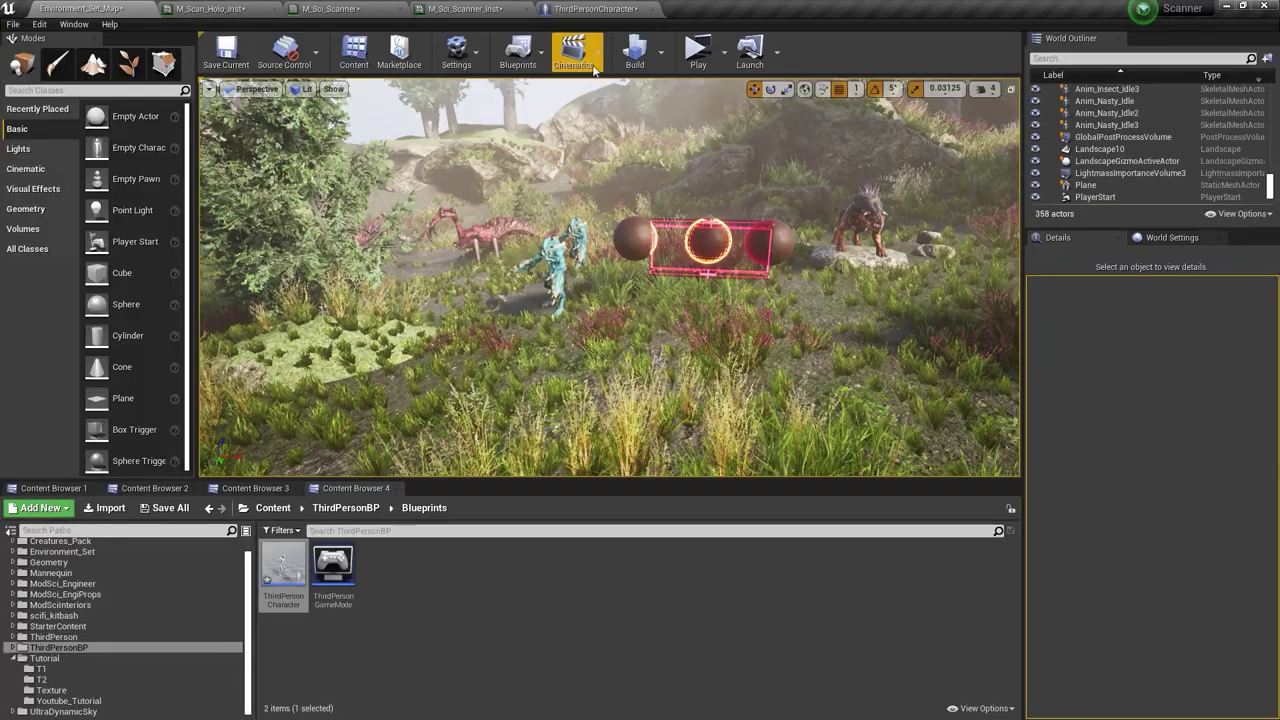
- Play the level, walk the character forward and trigger the scanner, and end the preview
{"action": "left_click", "coordinate": [688, 60]}
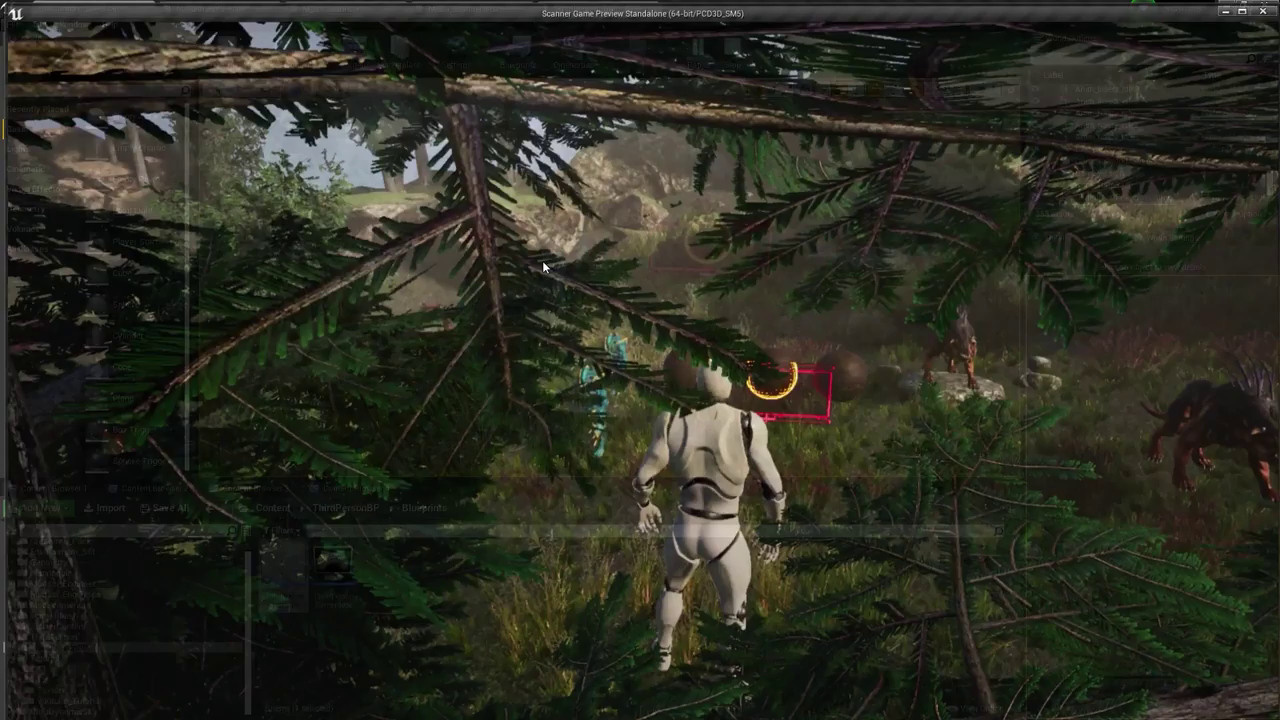
{"action": "key", "text": "w"}
{"action": "key", "text": "e"}
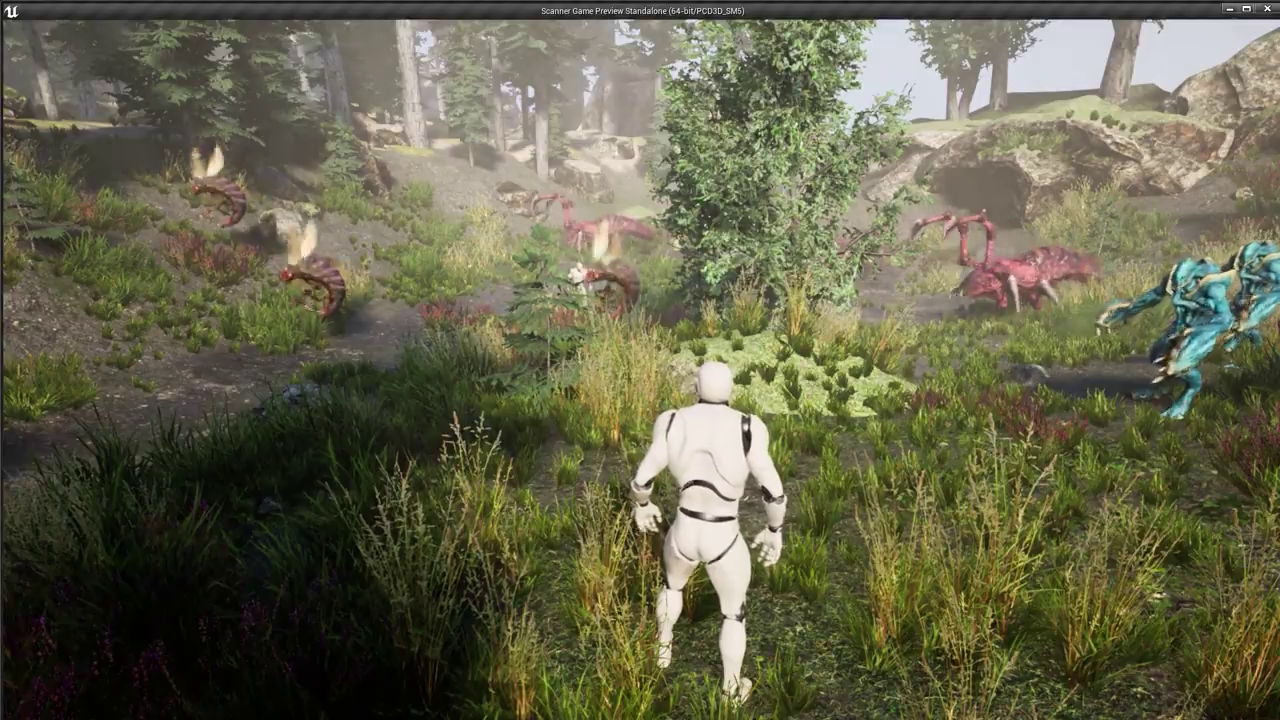
{"action": "key", "text": "Escape"}
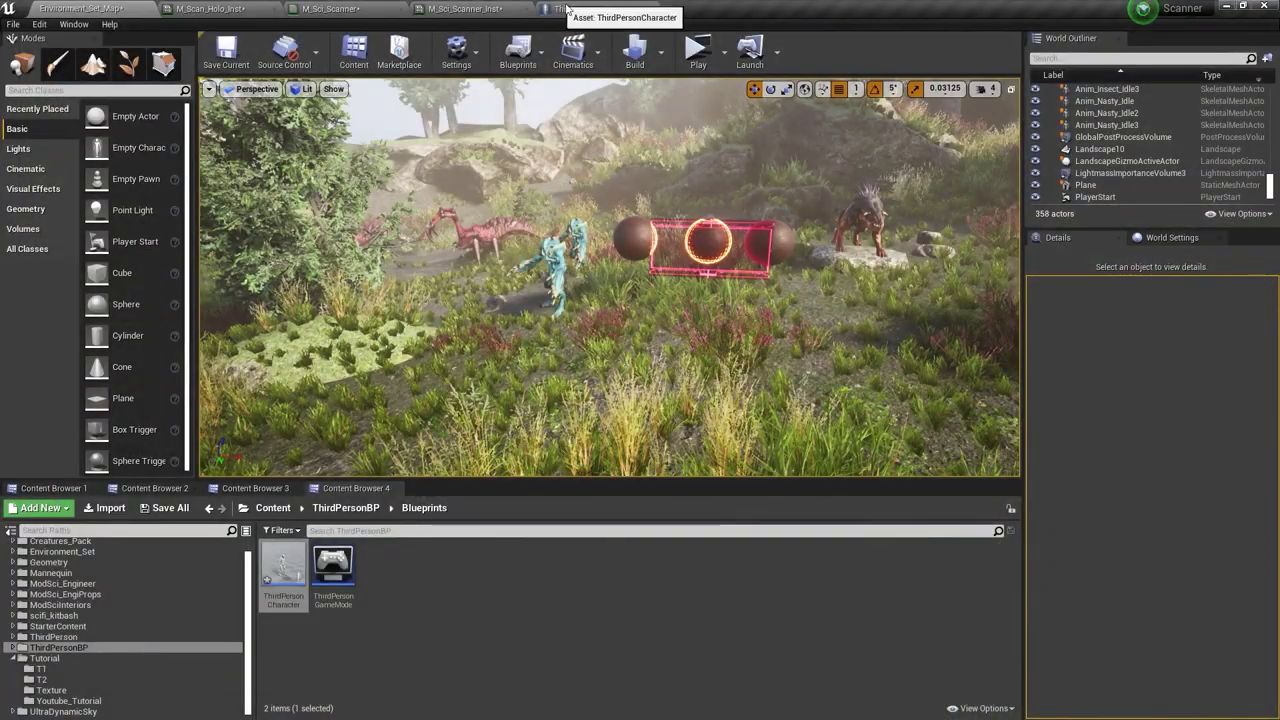
- Select the ThirdPersonCharacter's Mesh component and open its SK_Mannequin skeletal mesh for editing
{"action": "left_click", "coordinate": [566, 9]}
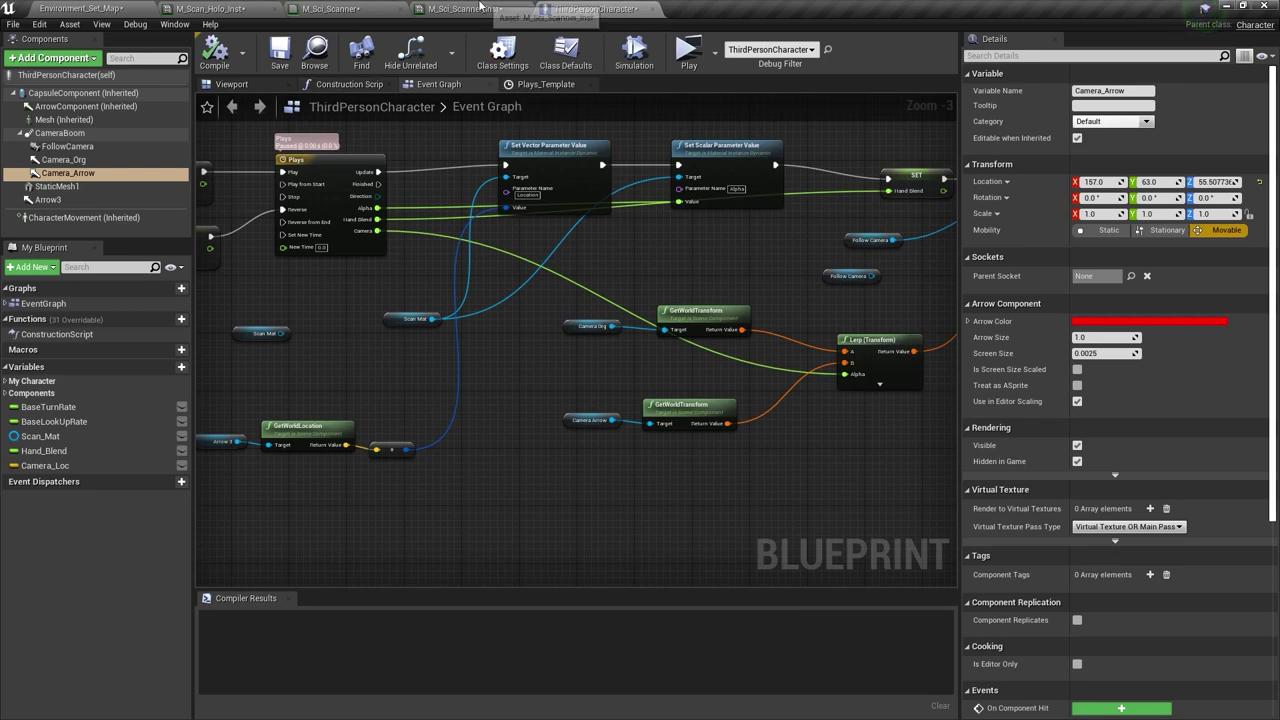
{"action": "left_click", "coordinate": [64, 119]}
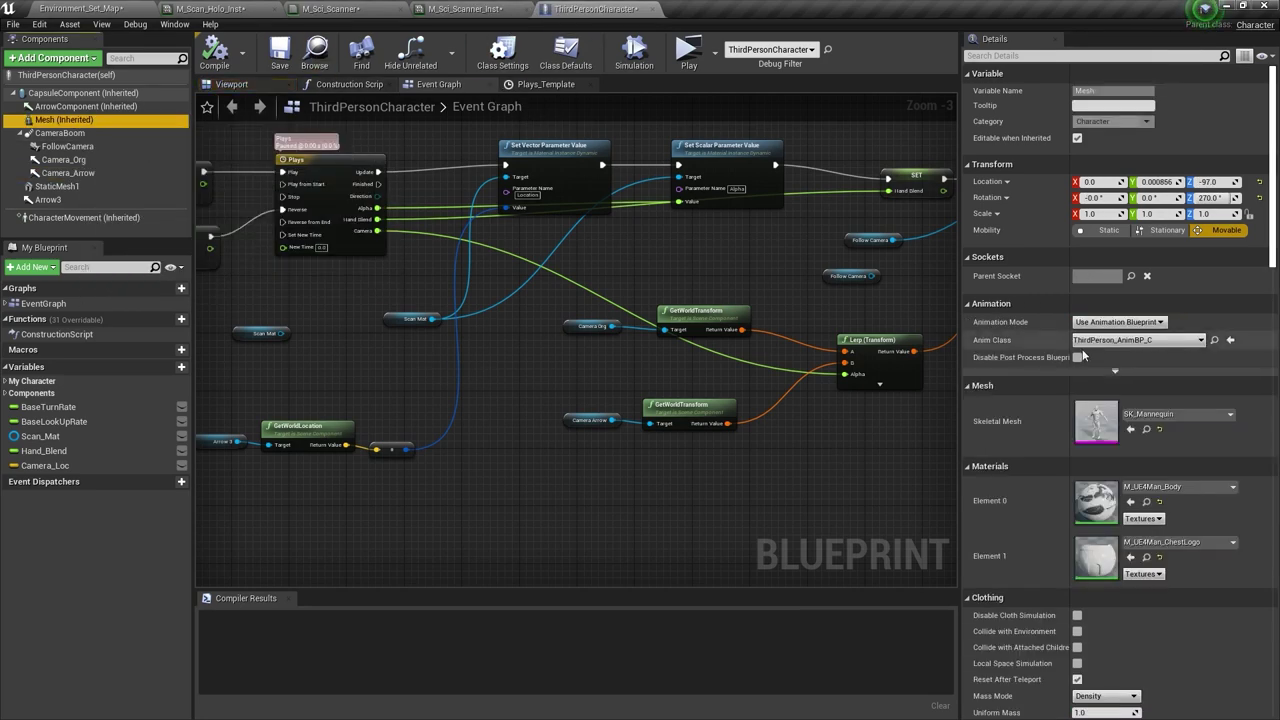
{"action": "double_click", "coordinate": [1096, 428]}
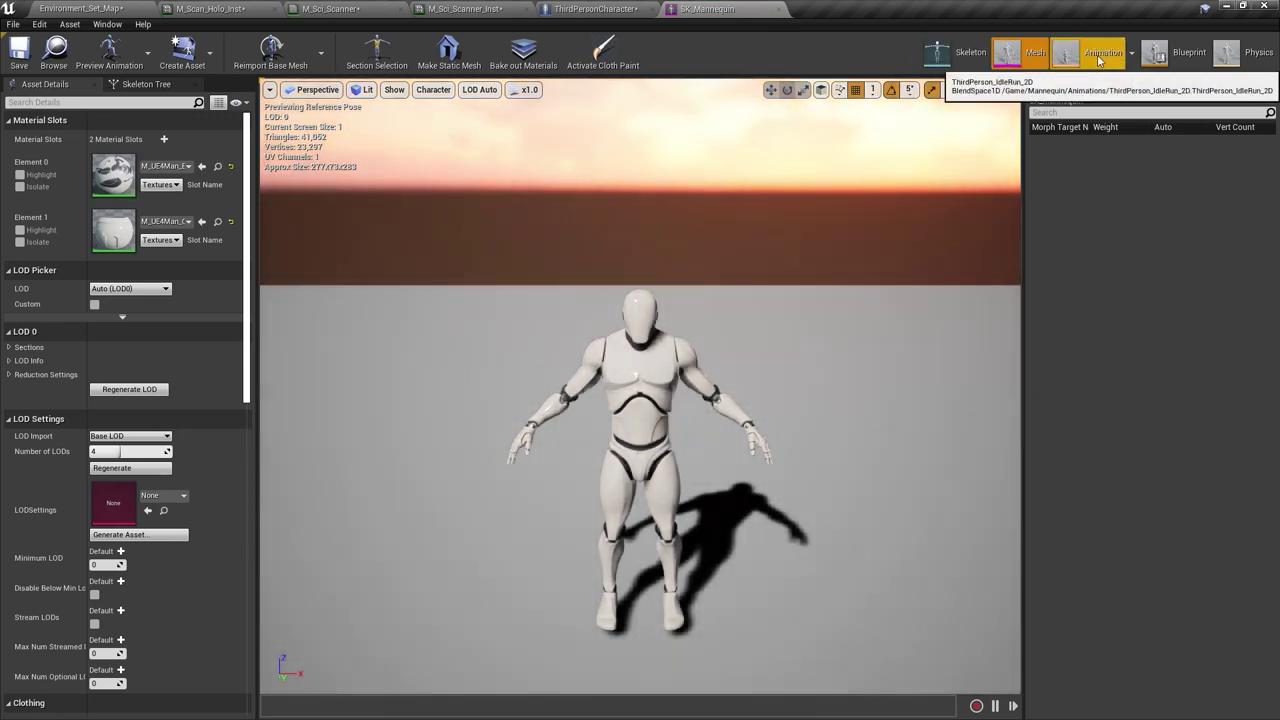
- Rotate the mannequin's right upper arm, forearm and hand bones to hold the hand out in front of the body
{"action": "right_click_drag", "start_coordinate": [574, 192], "coordinate": [630, 194]}
{"action": "right_click_drag", "start_coordinate": [562, 215], "coordinate": [571, 221]}
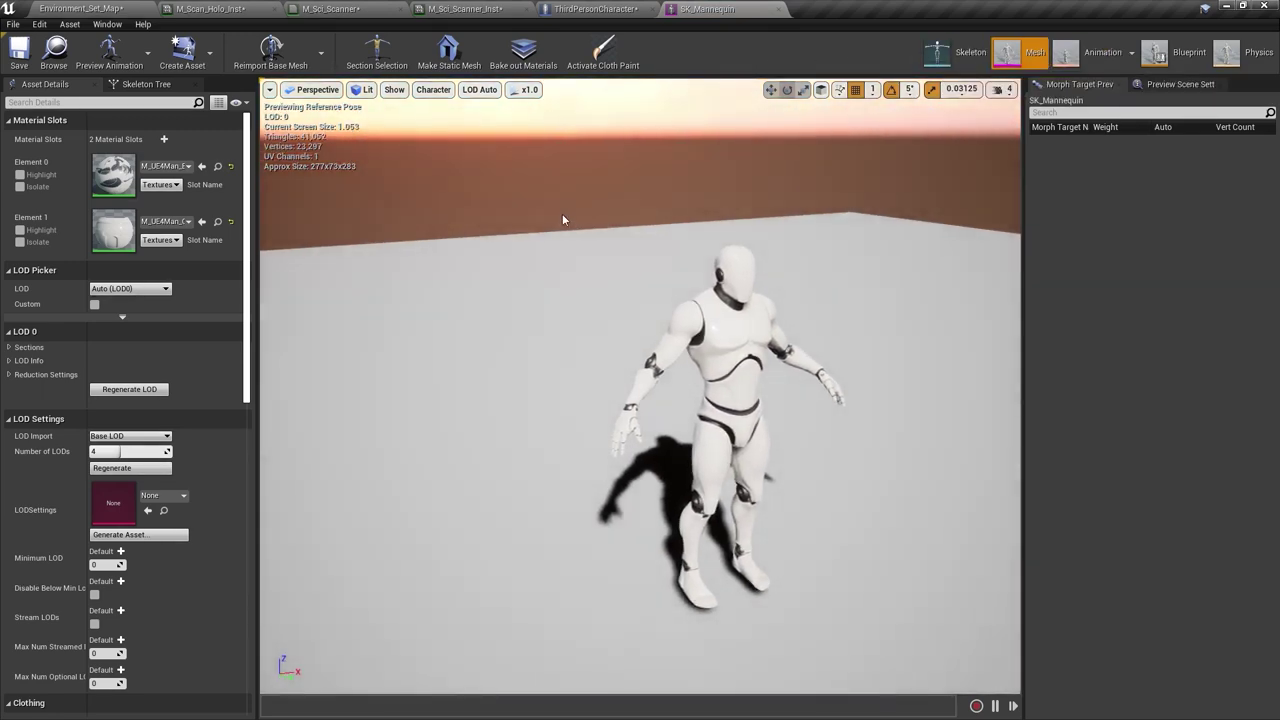
{"action": "right_click_drag", "start_coordinate": [678, 308], "coordinate": [806, 310]}
{"action": "left_click", "coordinate": [603, 216]}
{"action": "left_click_drag", "start_coordinate": [636, 245], "coordinate": [746, 137]}
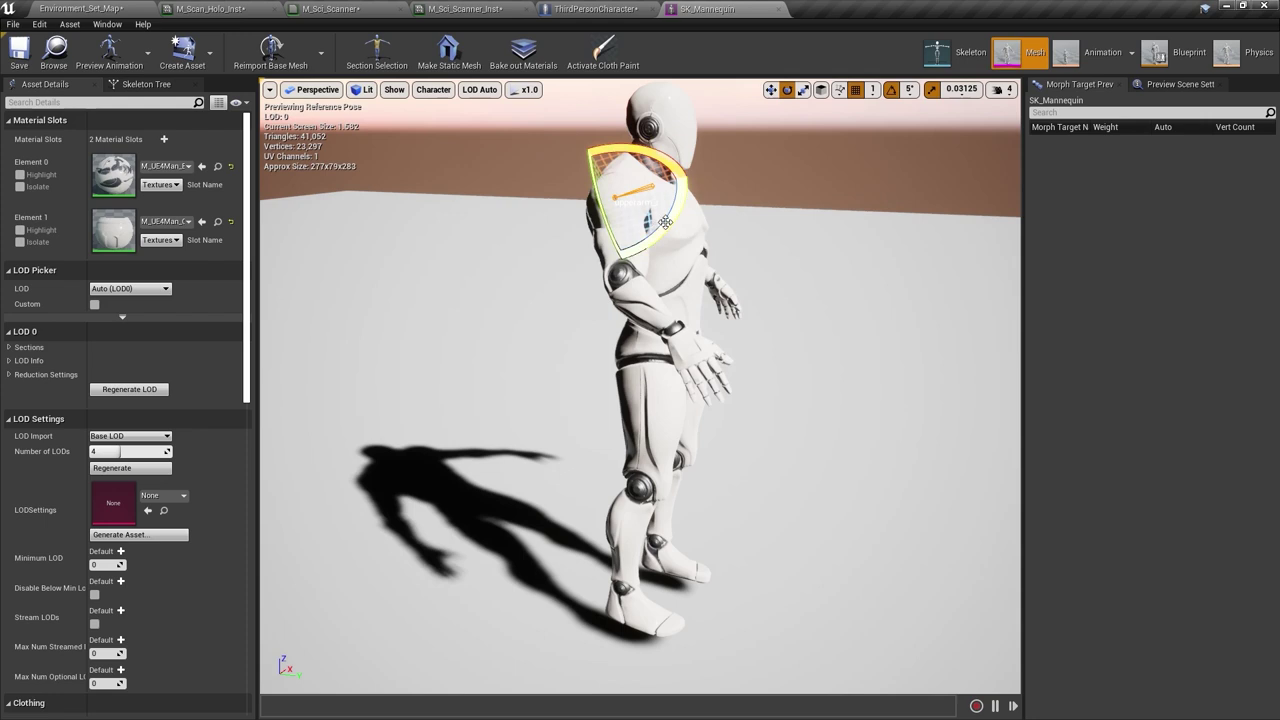
{"action": "mouse_move", "coordinate": [665, 222]}
{"action": "left_mouse_down"}
{"action": "mouse_move", "coordinate": [695, 178]}
{"action": "mouse_move", "coordinate": [656, 222]}
{"action": "left_mouse_up"}
{"action": "left_click", "coordinate": [663, 300]}
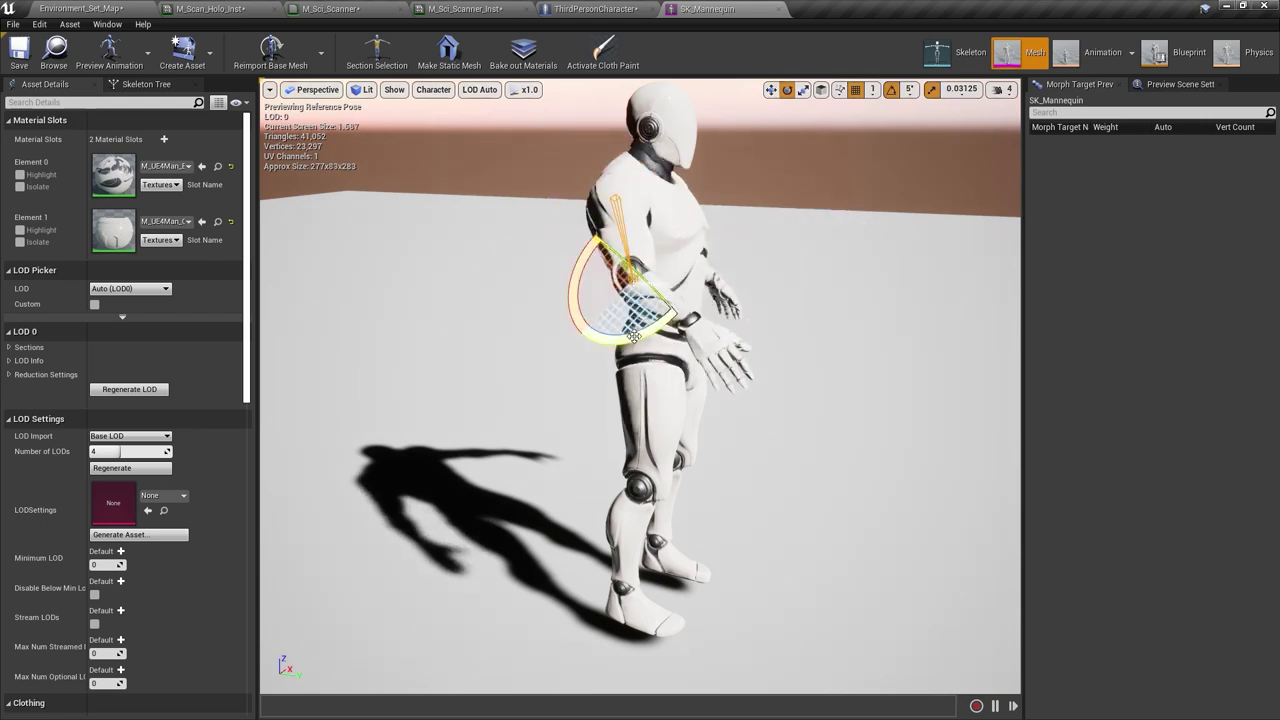
{"action": "left_click_drag", "start_coordinate": [634, 336], "coordinate": [580, 305]}
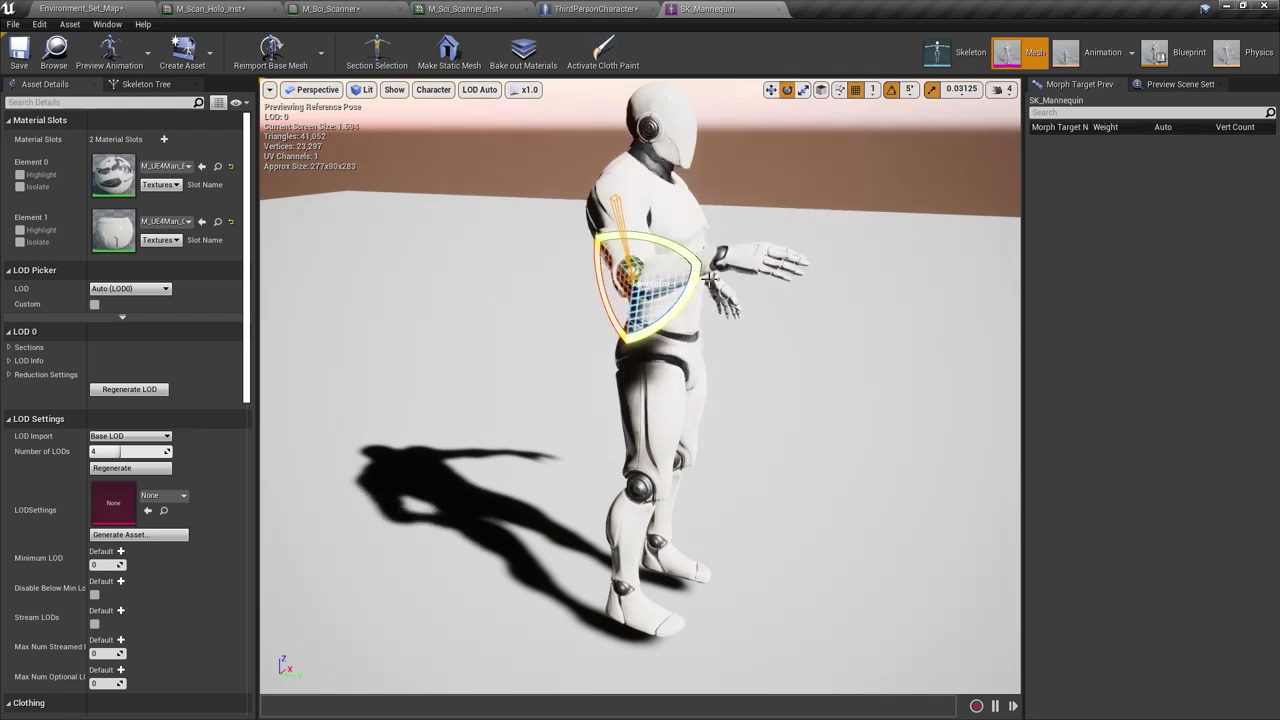
{"action": "left_click_drag", "start_coordinate": [687, 288], "coordinate": [696, 270]}
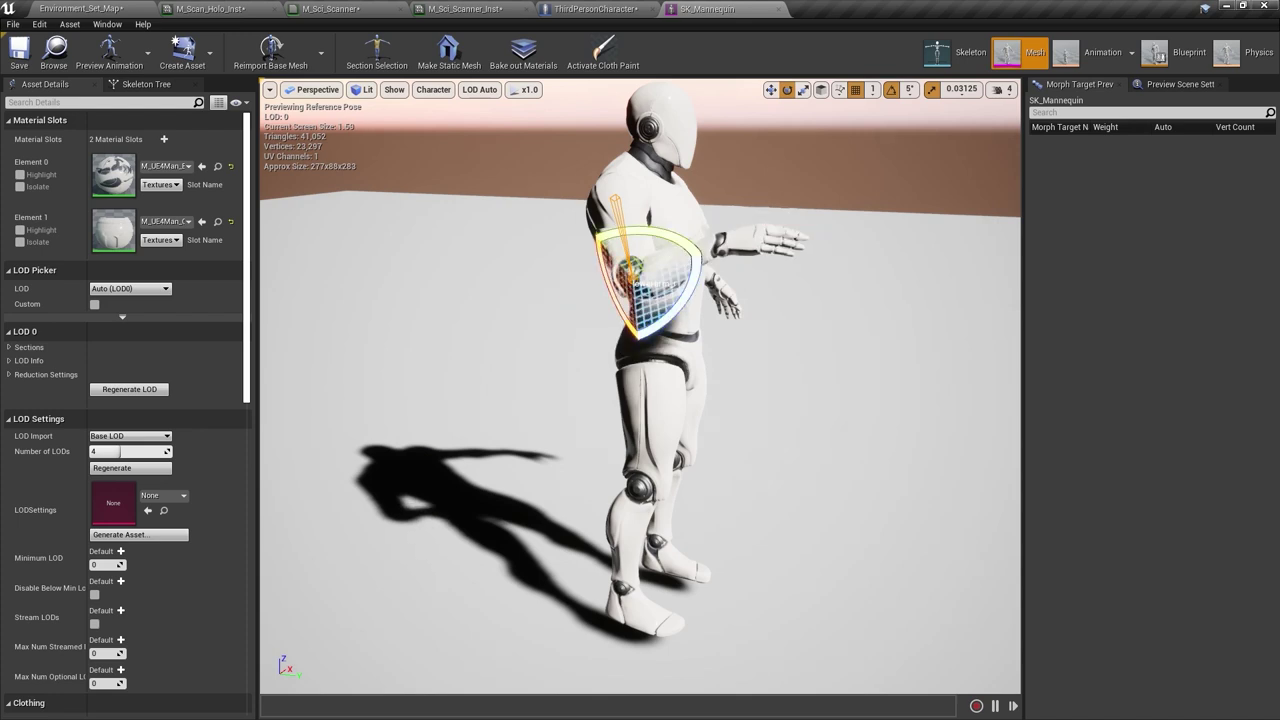
{"action": "left_click", "coordinate": [756, 238]}
{"action": "left_click_drag", "start_coordinate": [790, 243], "coordinate": [738, 252]}
- Look up the options for creating an animation from the skeleton's pose and inspect the posed arm from several angles
{"action": "left_click", "coordinate": [213, 53]}
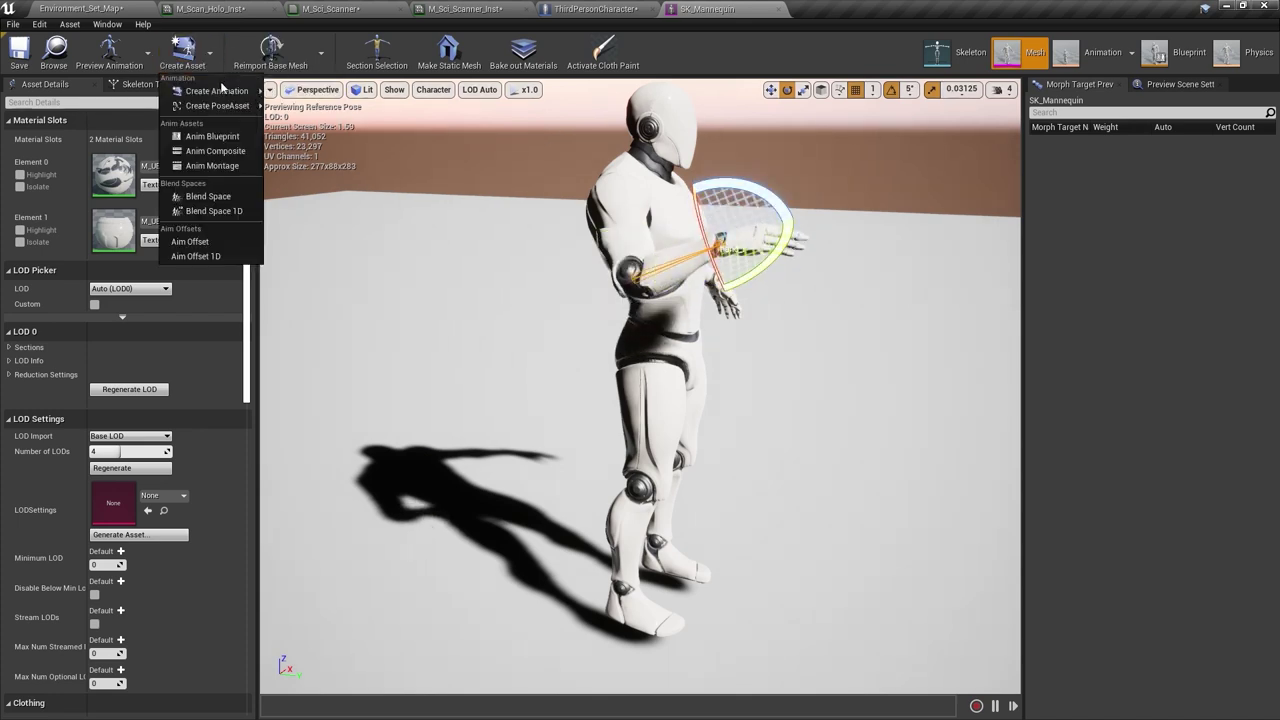
{"action": "mouse_move", "coordinate": [222, 91]}
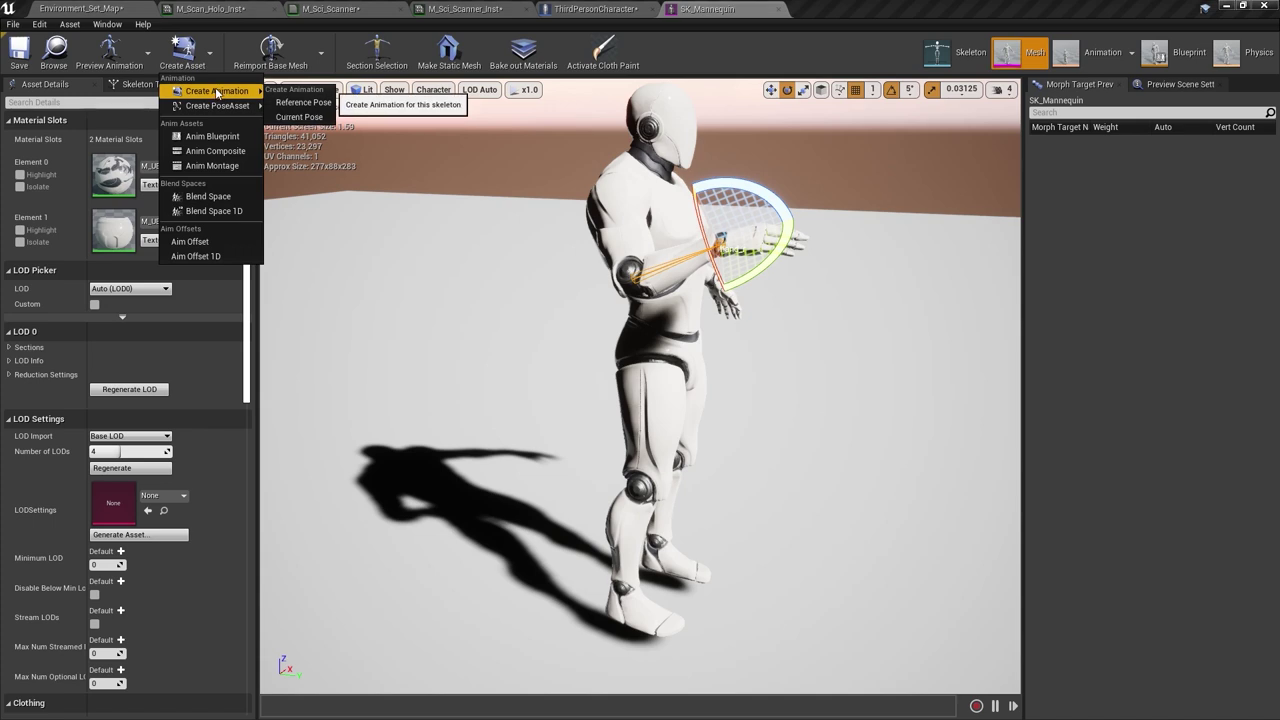
{"action": "left_click", "coordinate": [318, 108]}
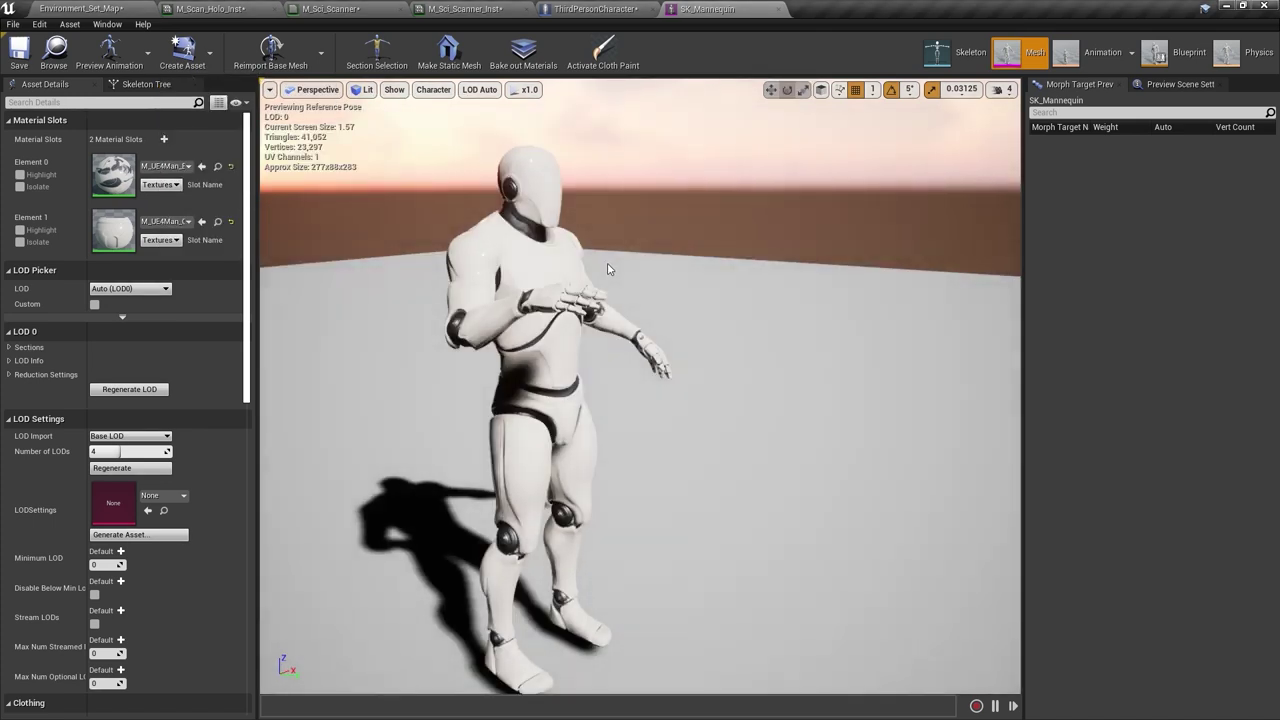
{"action": "right_click_drag", "start_coordinate": [607, 268], "coordinate": [630, 258]}
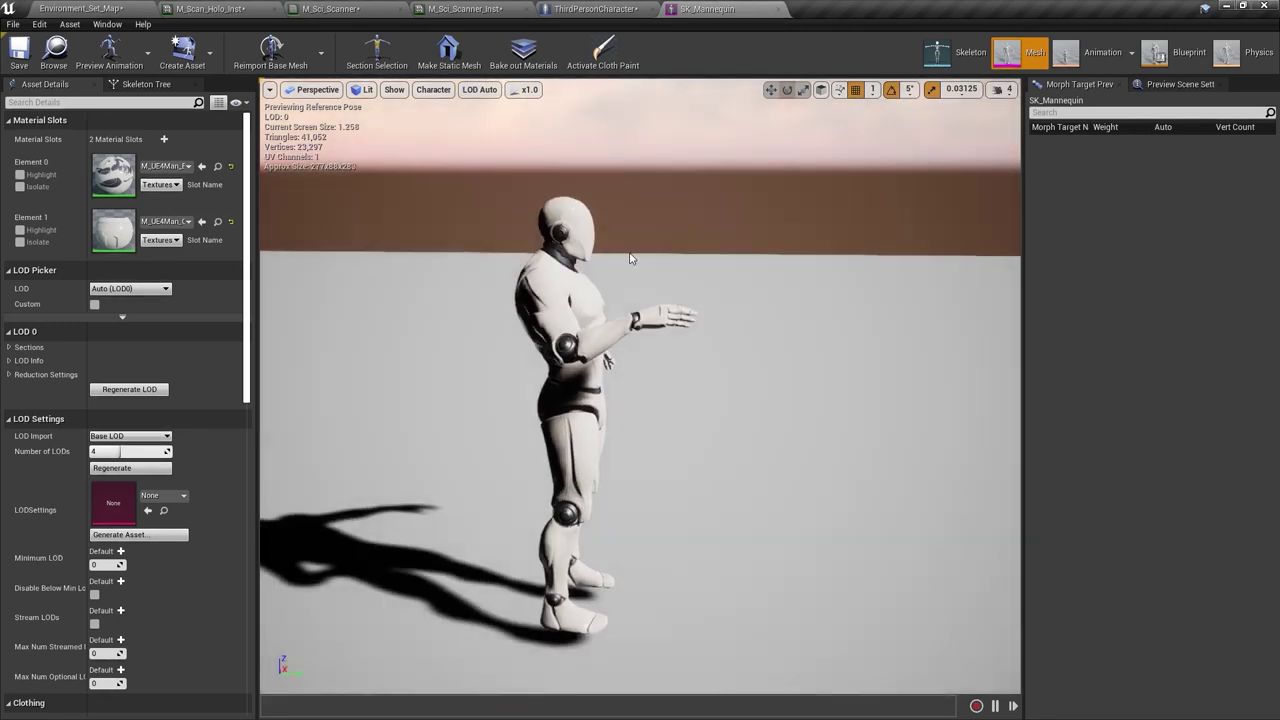
- Open ThirdPerson_AnimBP and trace its event graph from Try Get Pawn Owner through Cast To ThirdPersonCharacter to the Blend Hand setter
{"action": "left_click", "coordinate": [1173, 58]}
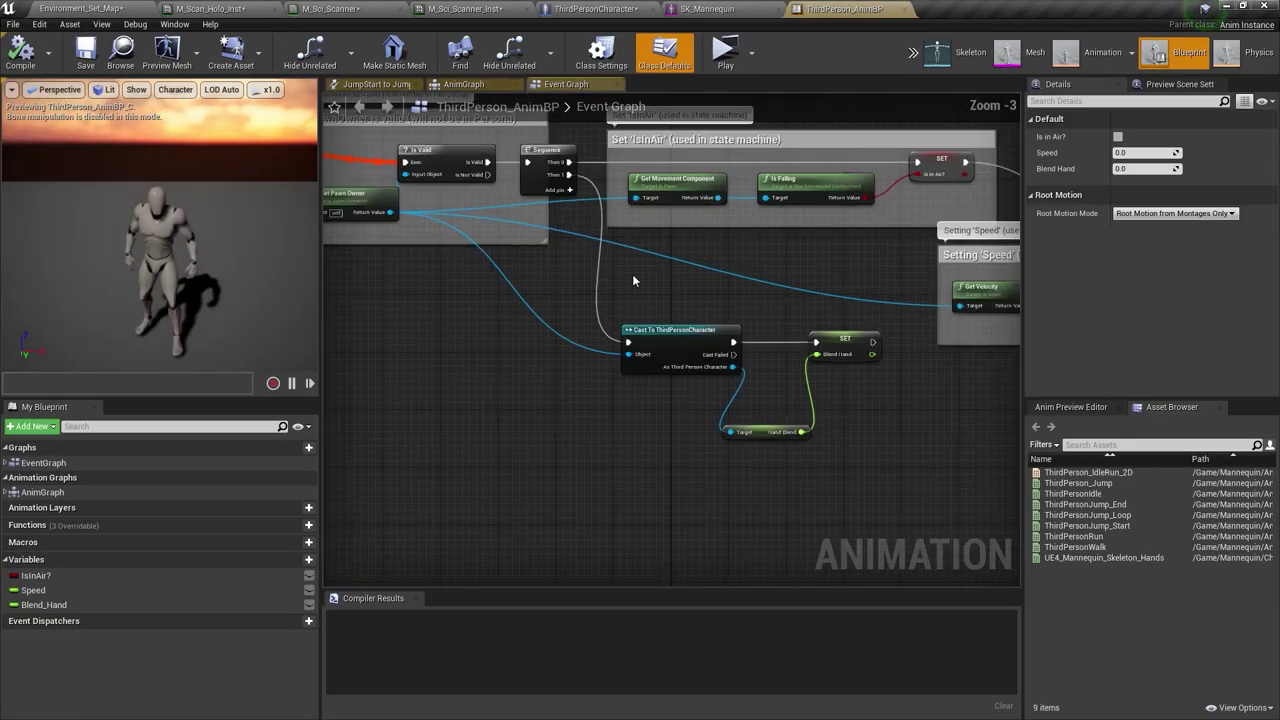
{"action": "scroll", "coordinate": [518, 247], "scroll_direction": "up", "scroll_amount": 4}
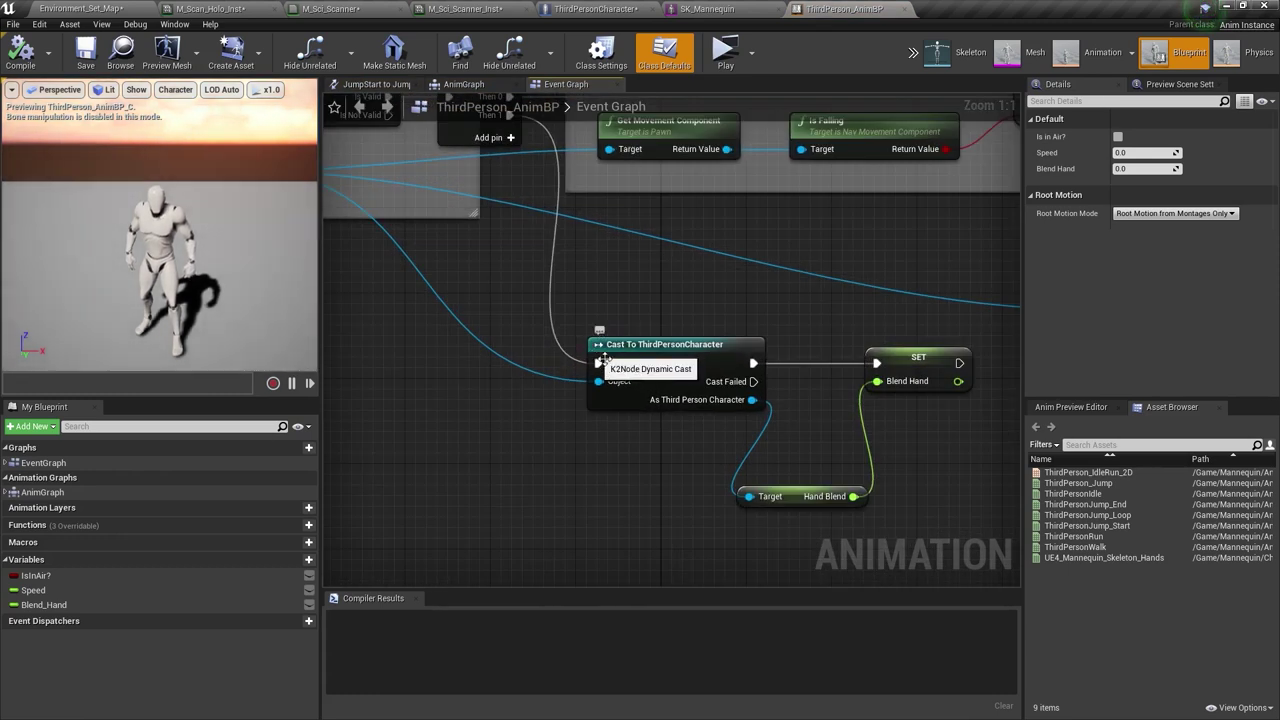
{"action": "right_click_drag", "start_coordinate": [686, 332], "coordinate": [808, 354]}
{"action": "scroll", "coordinate": [800, 350], "scroll_direction": "down", "scroll_amount": 1}
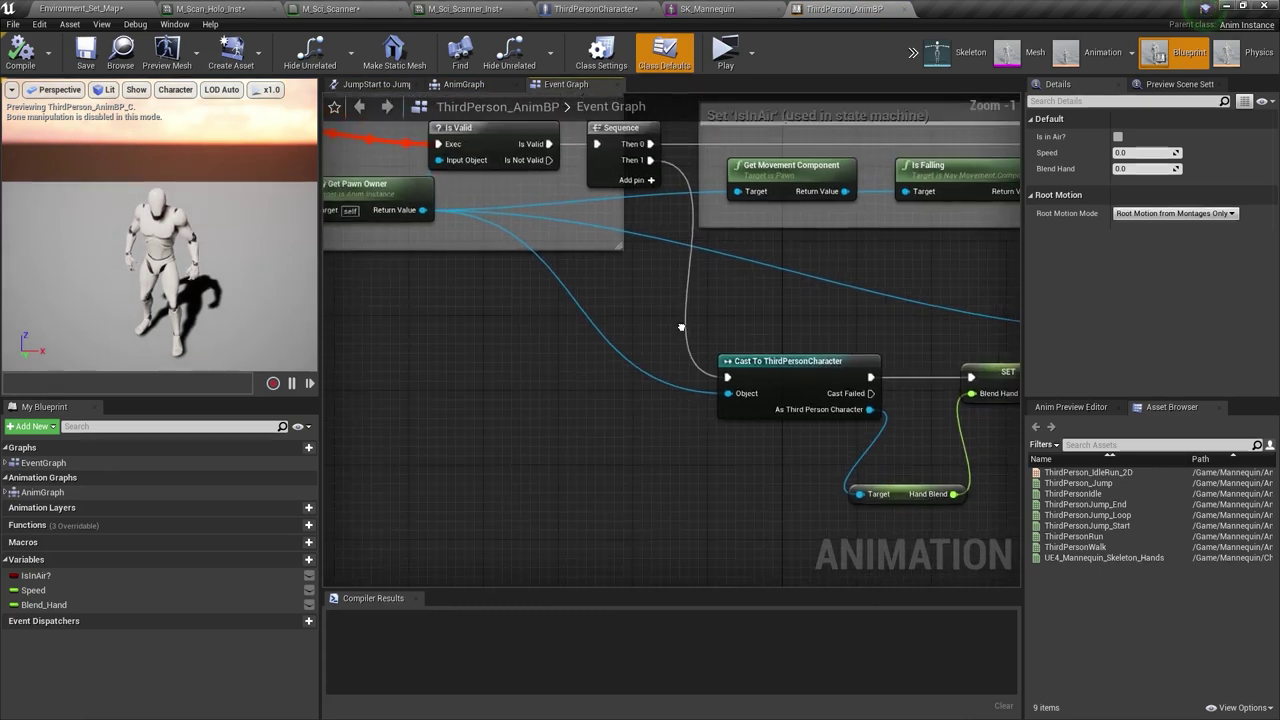
{"action": "right_click_drag", "start_coordinate": [680, 329], "coordinate": [720, 344]}
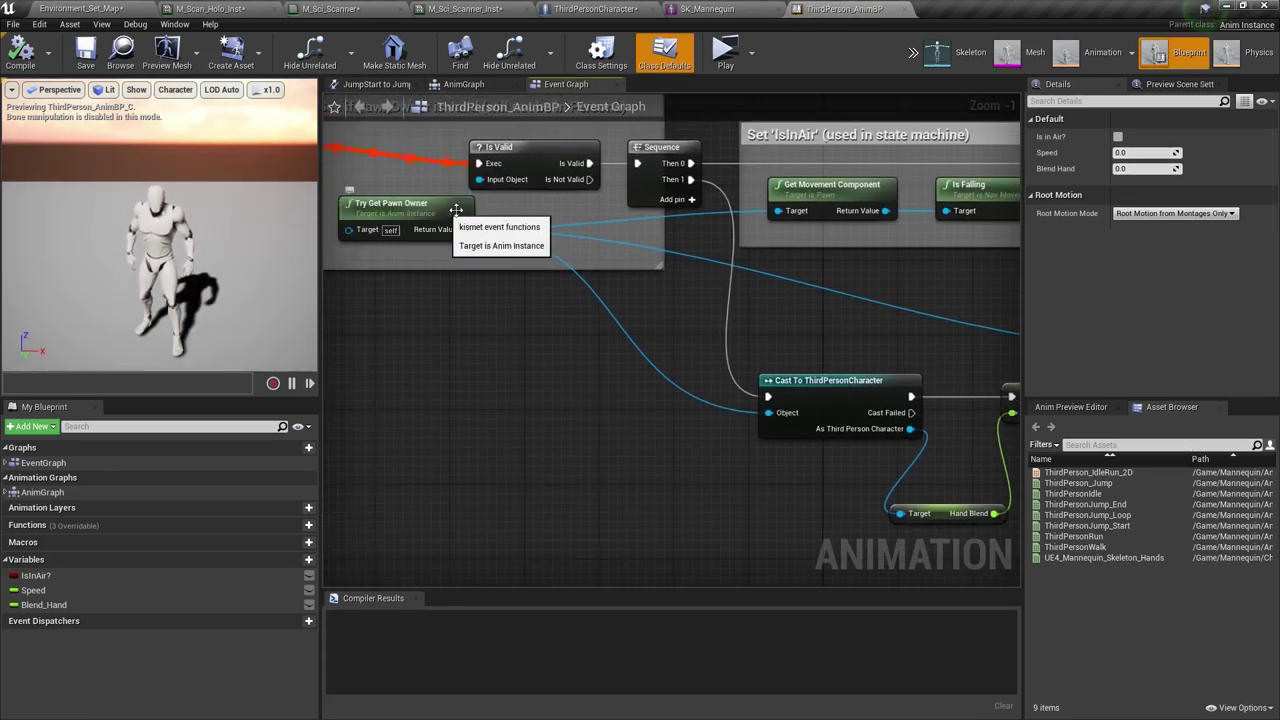
{"action": "right_click_drag", "start_coordinate": [693, 310], "coordinate": [605, 262]}
{"action": "scroll", "coordinate": [746, 434], "scroll_direction": "down", "scroll_amount": 1}
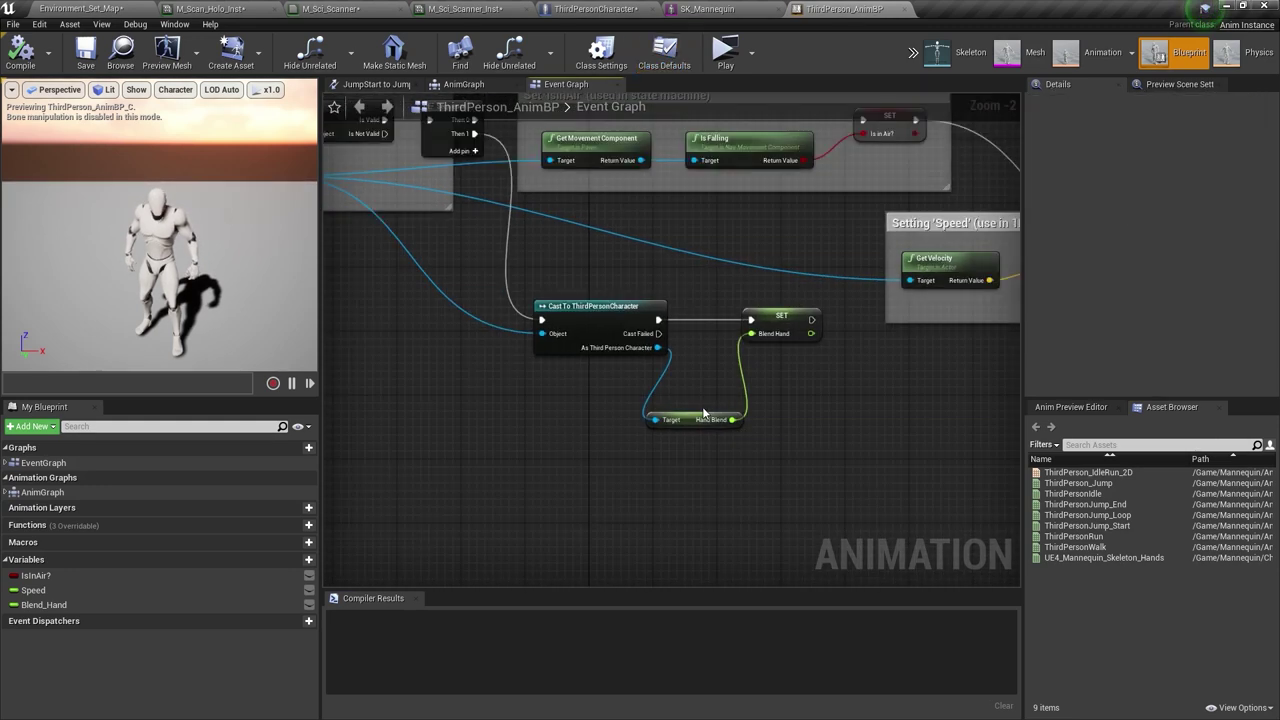
- Select the SET Blend Hand node in the ThirdPerson_AnimBP event graph and shift it slightly upward
{"action": "left_click", "coordinate": [770, 308]}
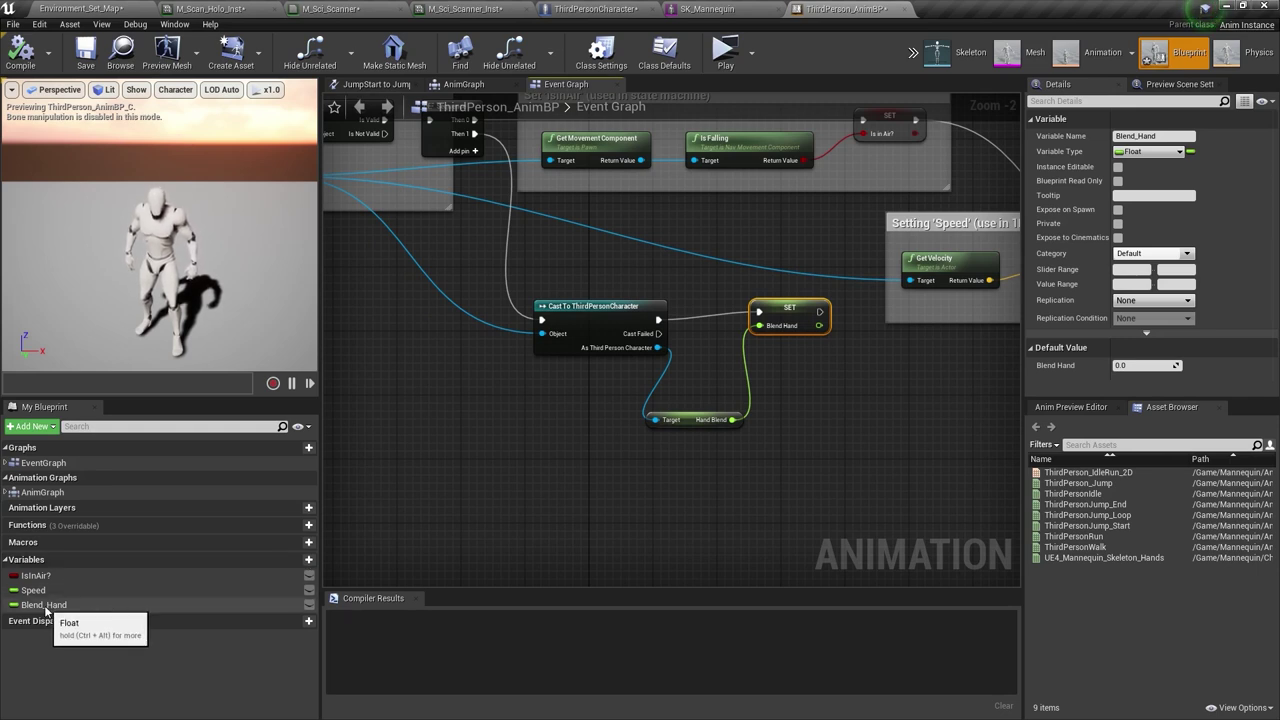
{"action": "scroll", "coordinate": [679, 406], "scroll_direction": "up", "scroll_amount": 1}
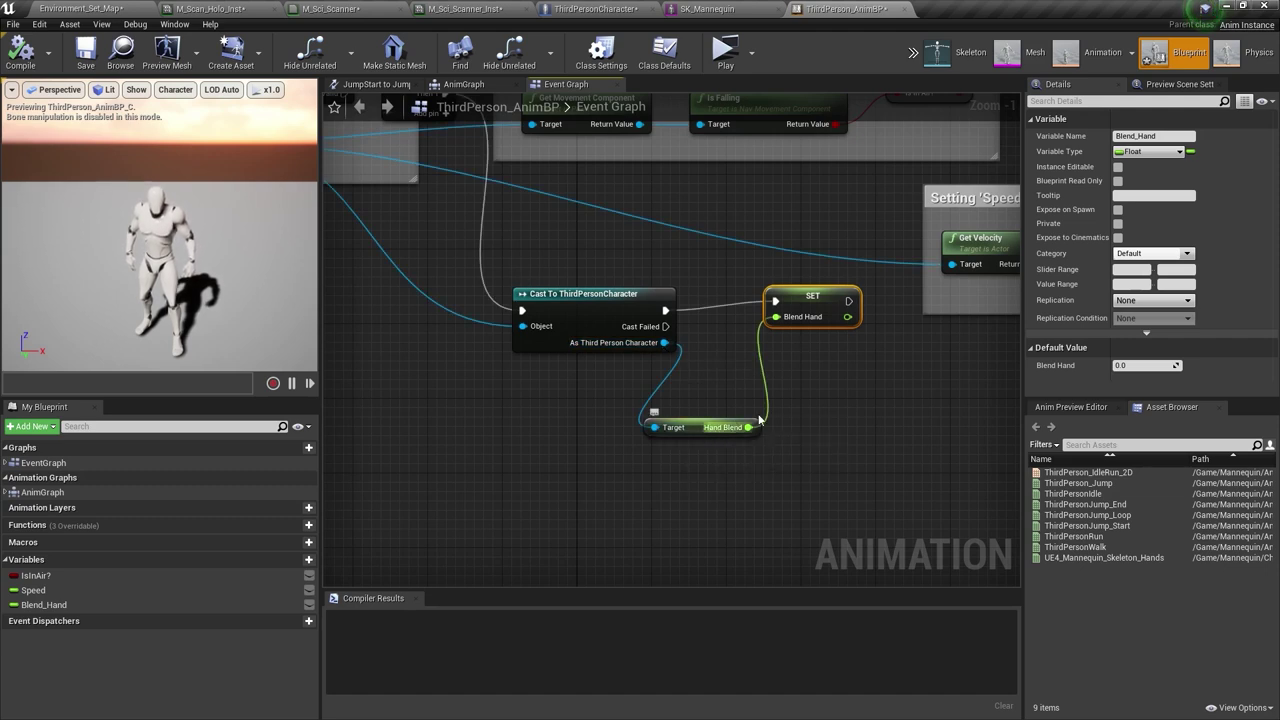
- Return to the ThirdPersonCharacter event graph and examine the Hand Blend and Camera curves of the Plays timeline
{"action": "left_click", "coordinate": [585, 8]}
{"action": "scroll", "coordinate": [600, 268], "scroll_direction": "up", "scroll_amount": 2}
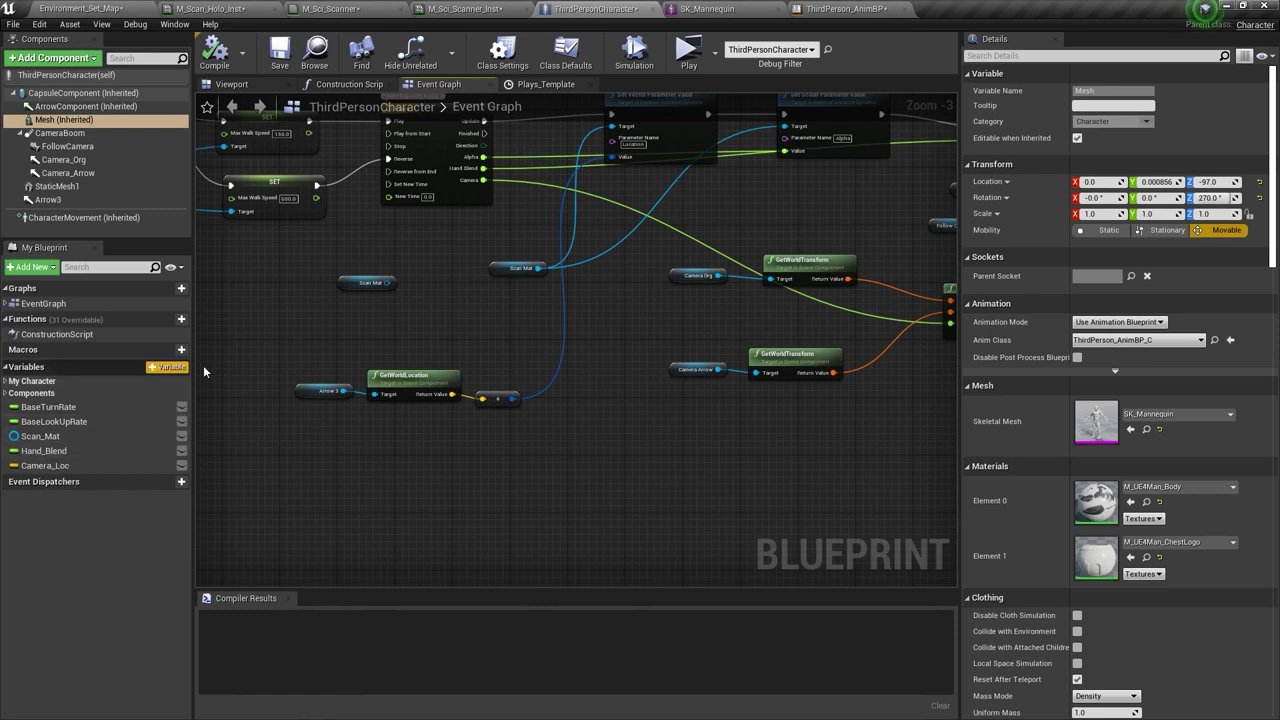
{"action": "right_click_drag", "start_coordinate": [472, 357], "coordinate": [362, 458]}
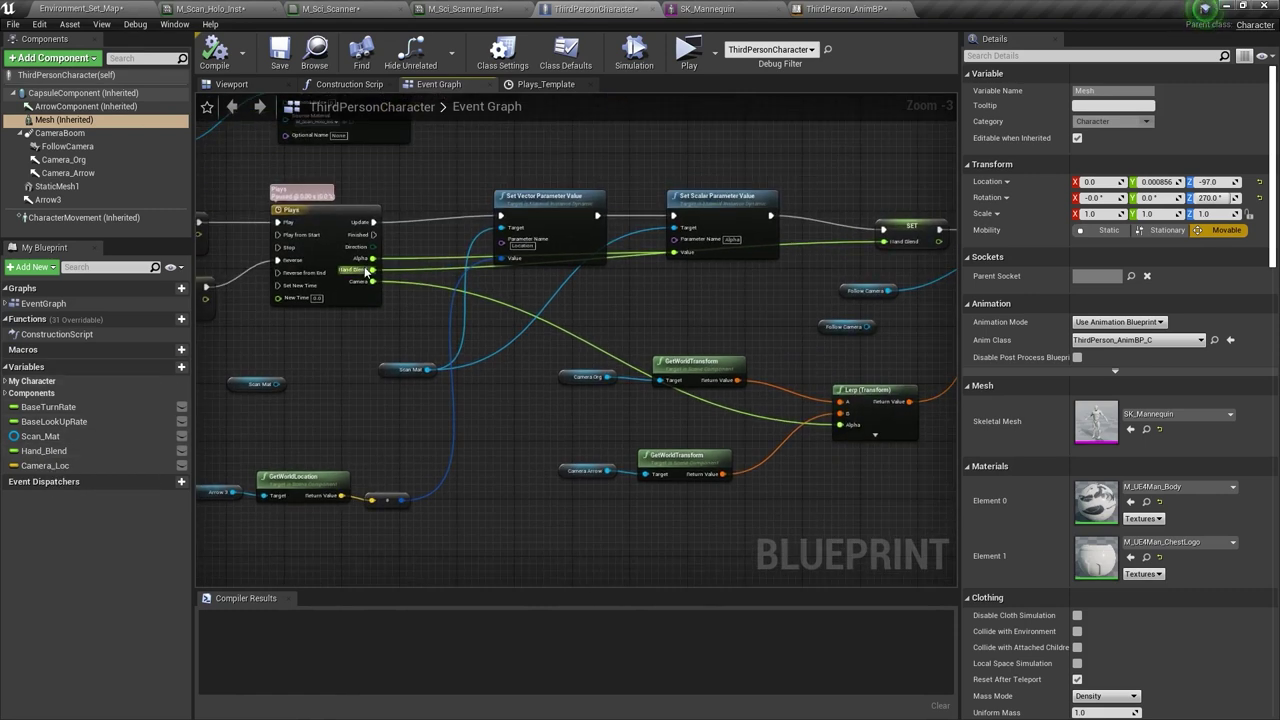
{"action": "scroll", "coordinate": [353, 286], "scroll_direction": "up", "scroll_amount": 3}
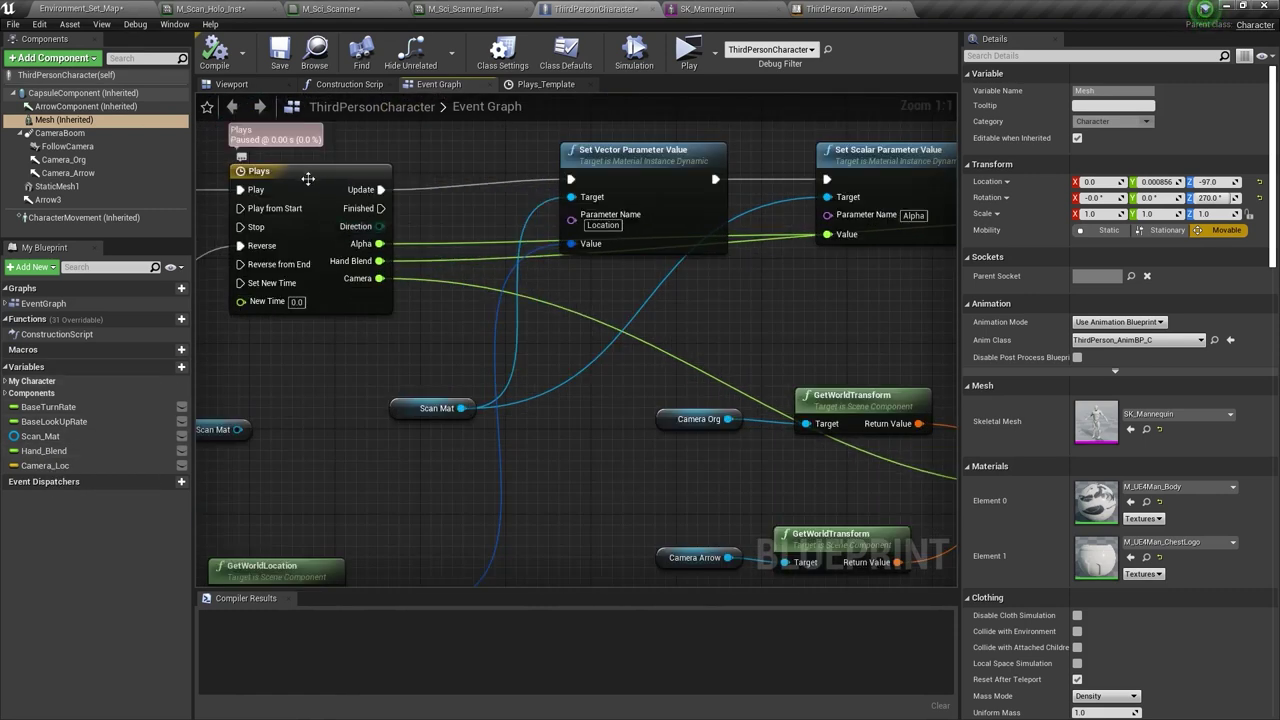
{"action": "double_click", "coordinate": [307, 176]}
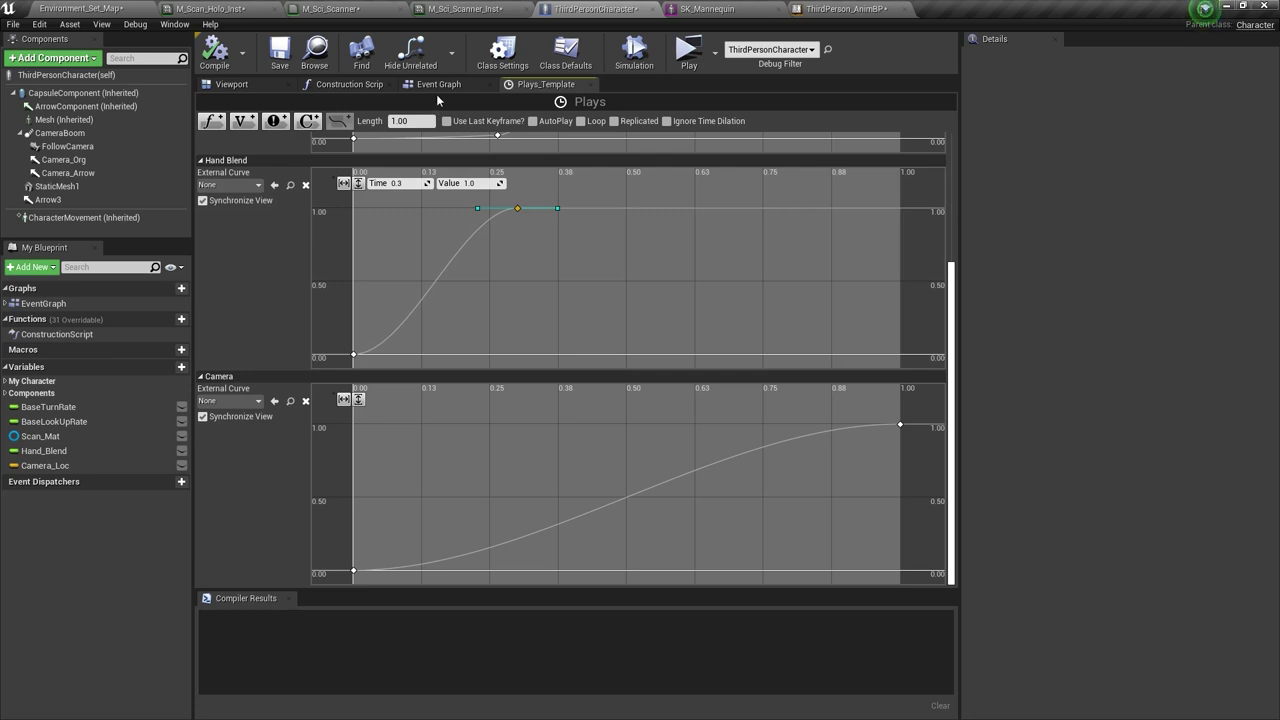
- Trace the Plays timeline outputs in the ThirdPersonCharacter event graph through the material parameter nodes to the Hand Blend setter
{"action": "left_click", "coordinate": [437, 86]}
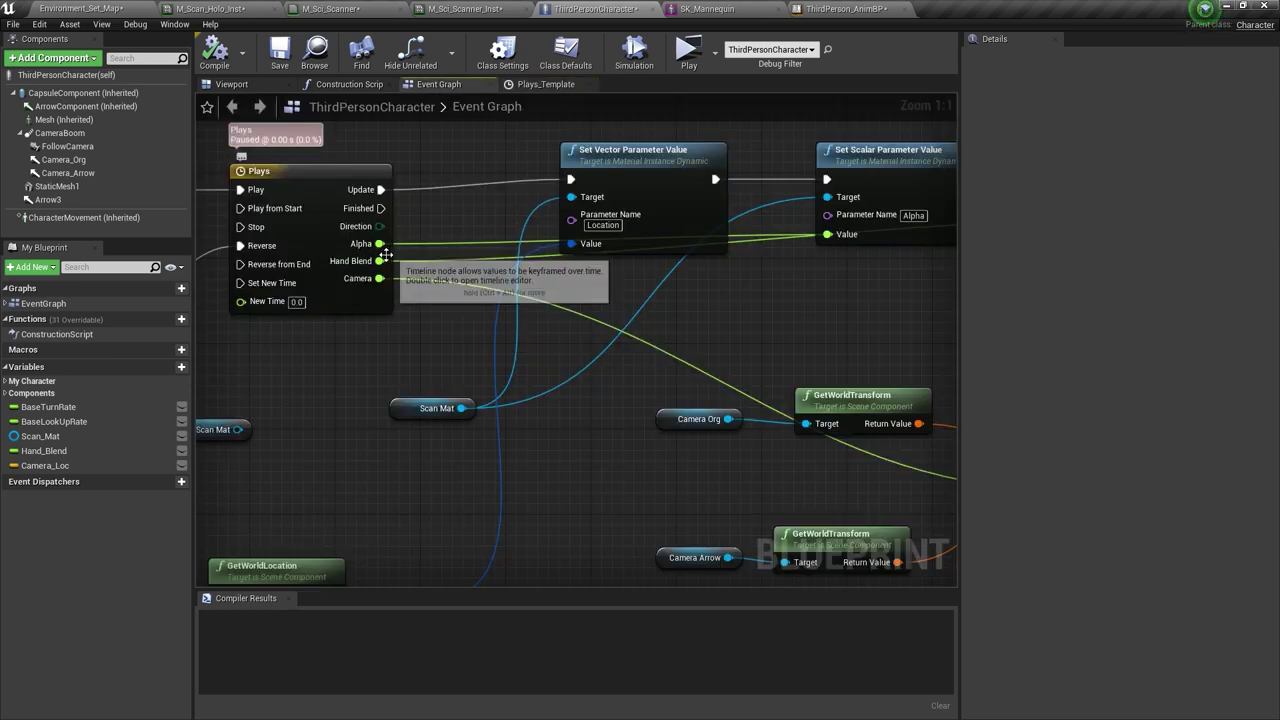
{"action": "right_click_drag", "start_coordinate": [432, 260], "coordinate": [312, 283]}
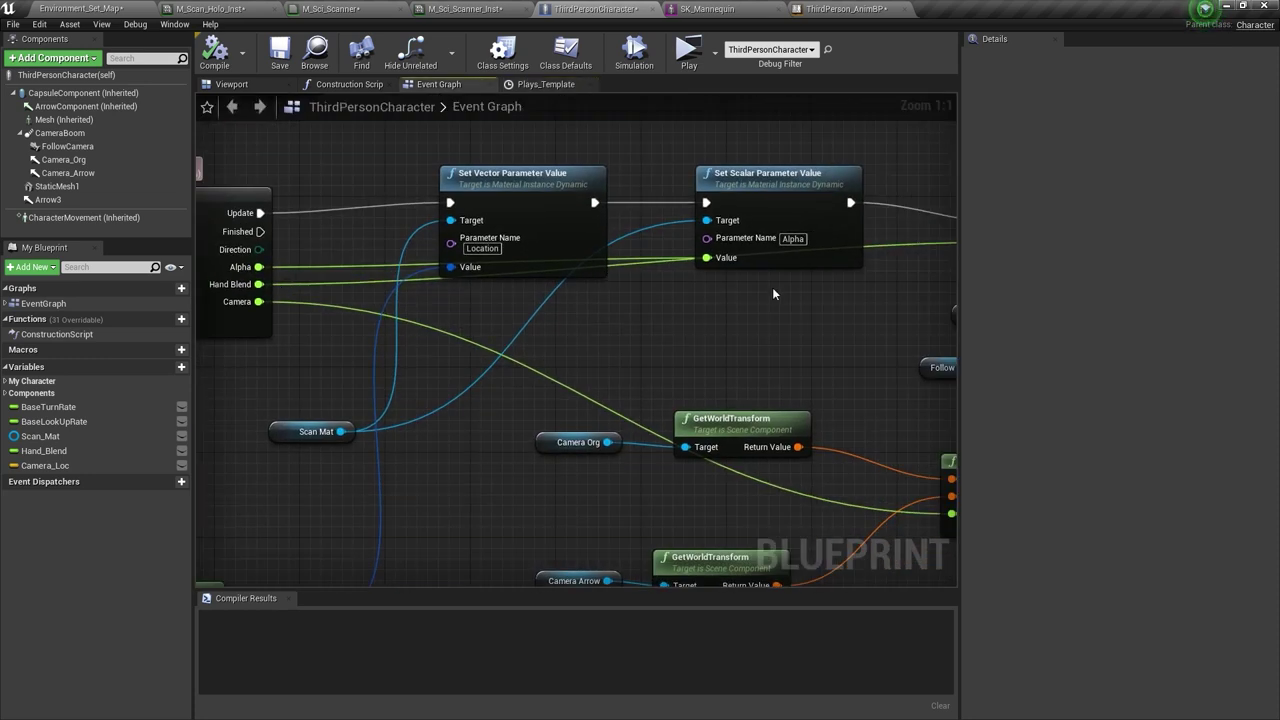
{"action": "right_click_drag", "start_coordinate": [772, 293], "coordinate": [614, 233]}
{"action": "left_click", "coordinate": [641, 168]}
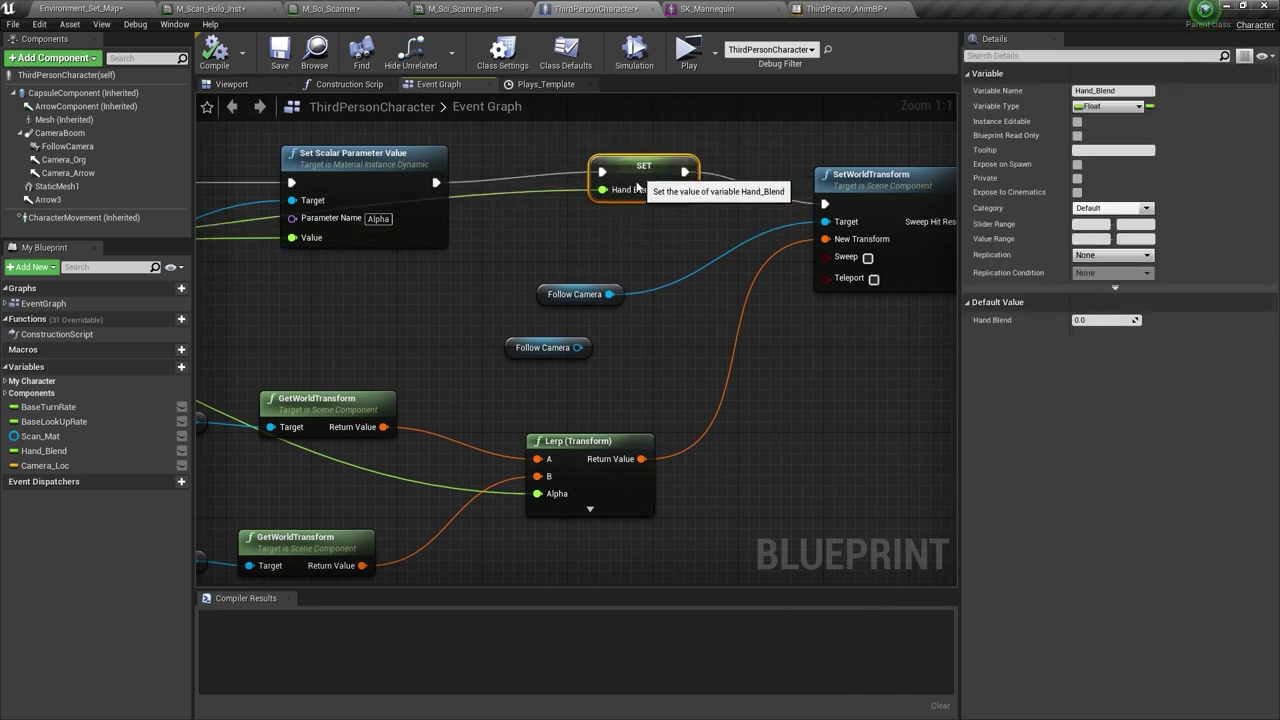
{"action": "left_click_drag", "start_coordinate": [637, 187], "coordinate": [628, 202]}
{"action": "right_click_drag", "start_coordinate": [519, 202], "coordinate": [771, 191]}
{"action": "right_click_drag", "start_coordinate": [418, 225], "coordinate": [668, 250]}
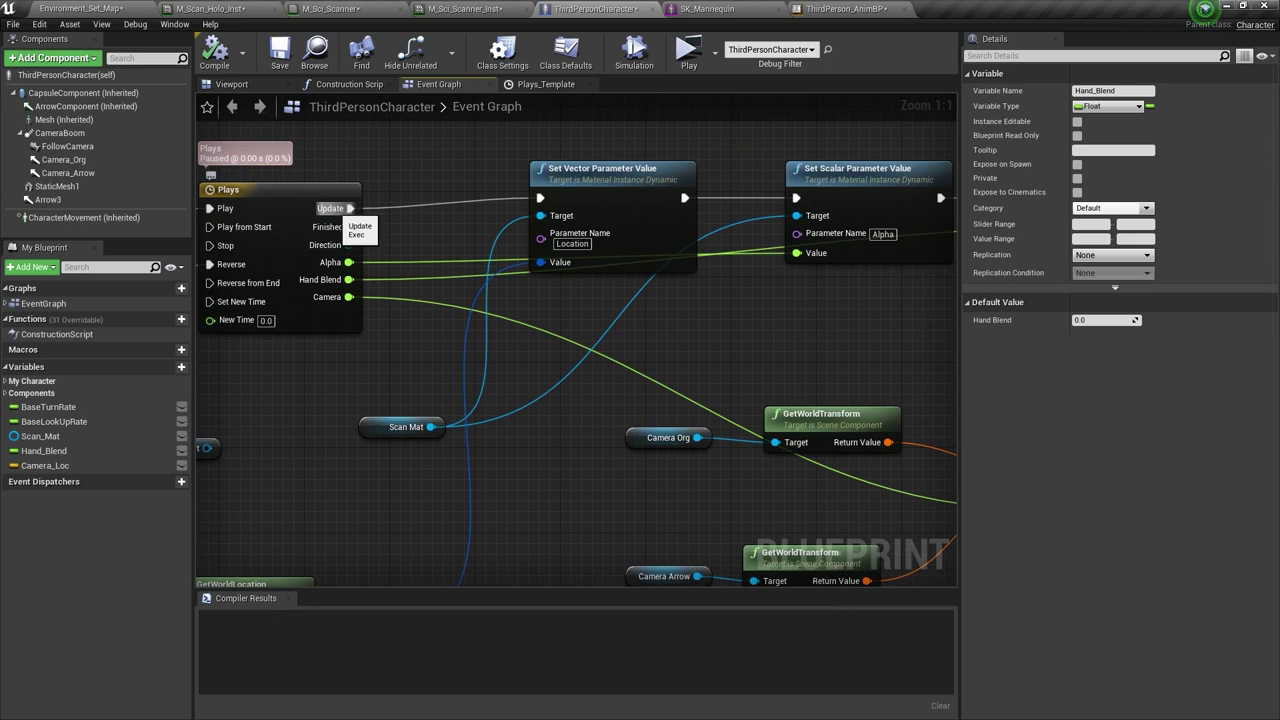
{"action": "right_click_drag", "start_coordinate": [259, 189], "coordinate": [429, 184]}
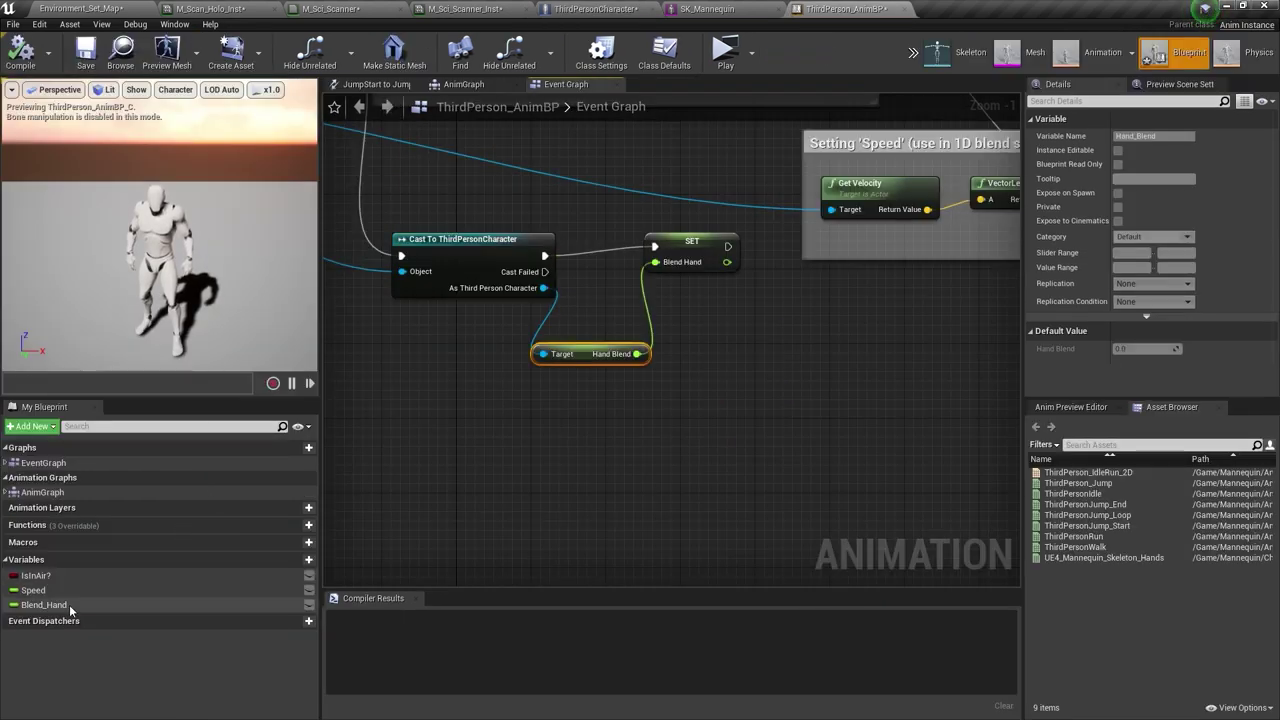
- Align the SET Blend Hand node with the cast in ThirdPerson_AnimBP's event graph, and shift the Default state machine up in the AnimGraph
{"action": "left_click_drag", "start_coordinate": [690, 244], "coordinate": [690, 253]}
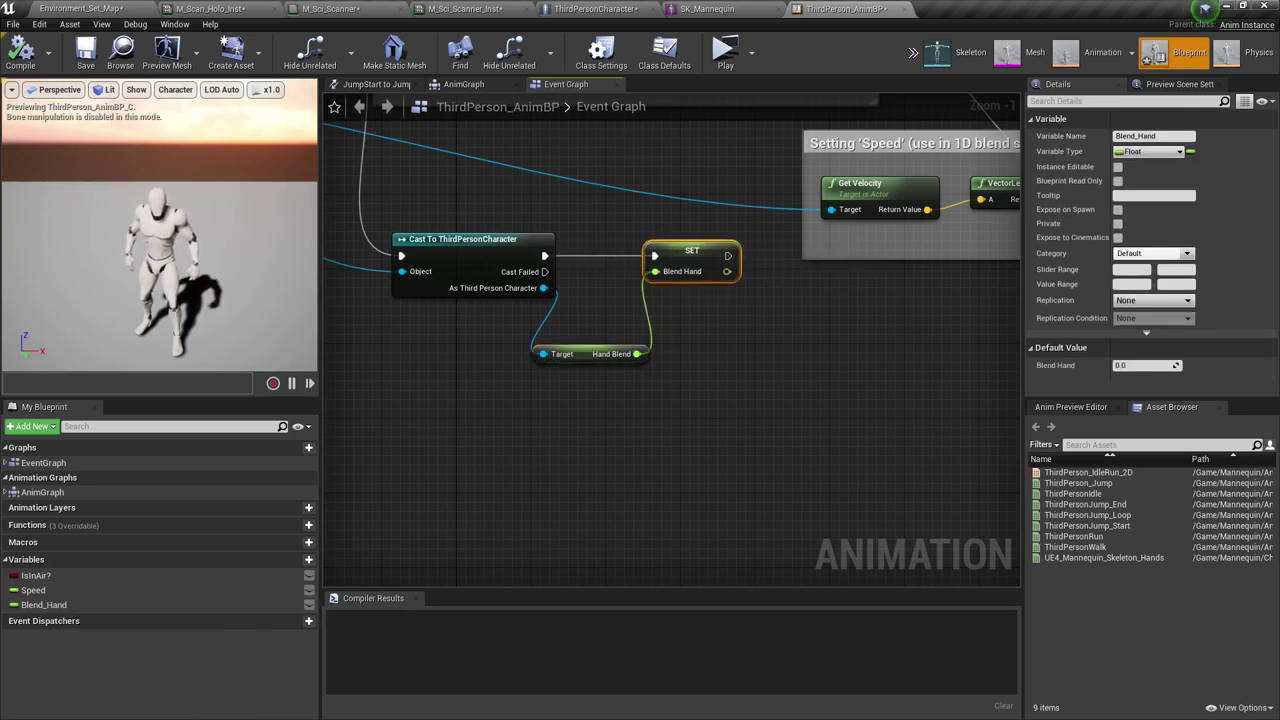
{"action": "scroll", "coordinate": [620, 291], "scroll_direction": "down", "scroll_amount": 2}
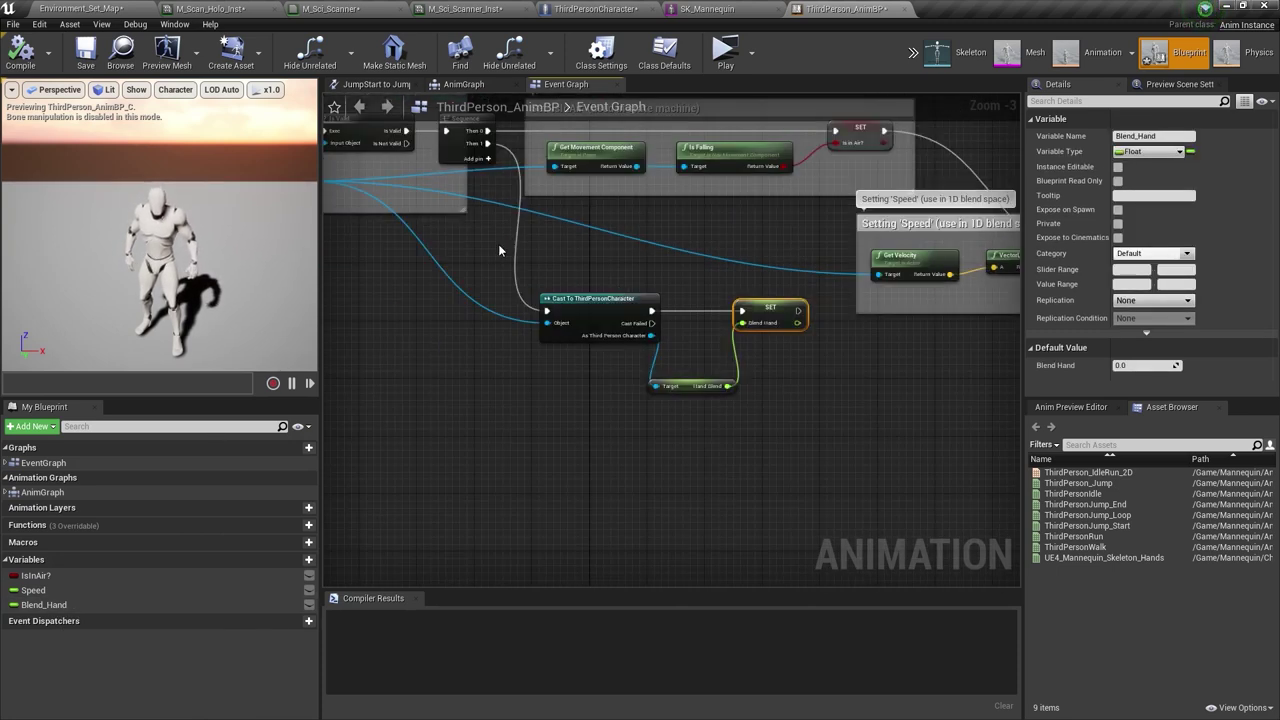
{"action": "left_click", "coordinate": [455, 90]}
{"action": "left_click_drag", "start_coordinate": [549, 275], "coordinate": [624, 210]}
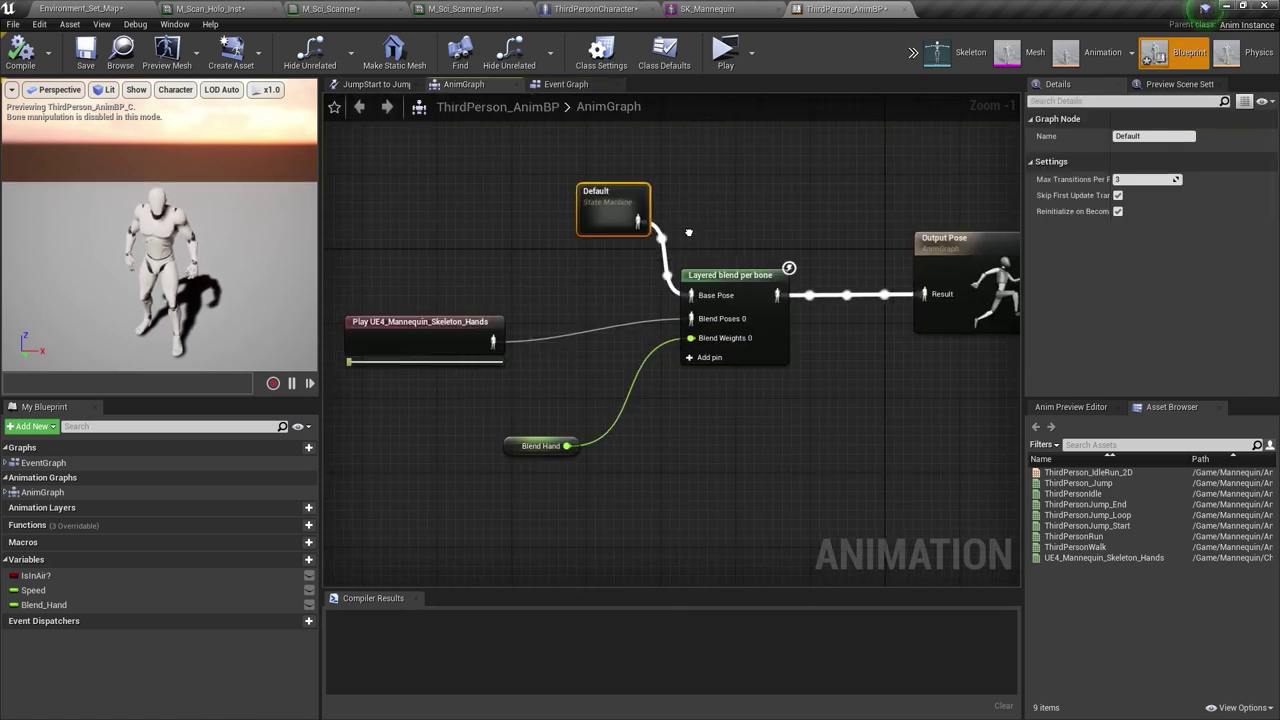
- Connect the Default state machine directly to Output Pose, bypassing the Layered blend per bone node
{"action": "right_click_drag", "start_coordinate": [689, 232], "coordinate": [595, 215]}
{"action": "left_click_drag", "start_coordinate": [548, 205], "coordinate": [813, 213]}
{"action": "right_click_drag", "start_coordinate": [673, 323], "coordinate": [724, 317]}
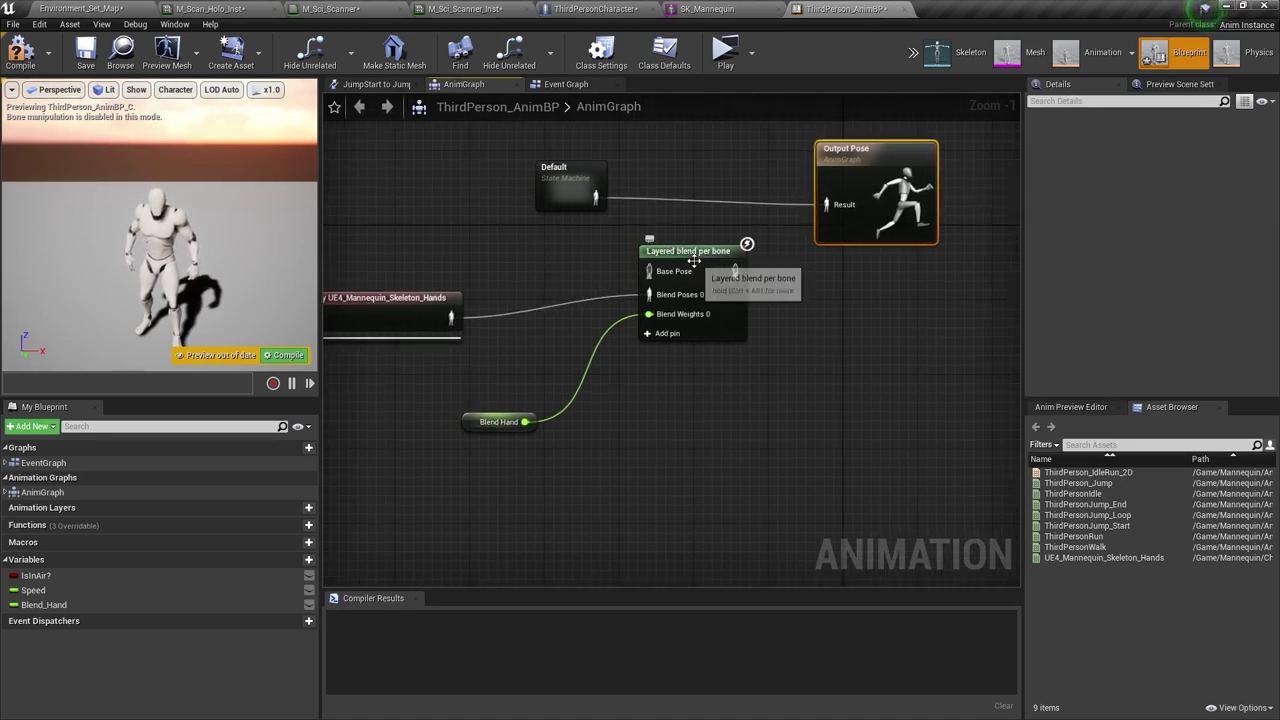
- Add a second Layered blend per bone node below the existing one in the AnimGraph
{"action": "right_click", "coordinate": [683, 386]}
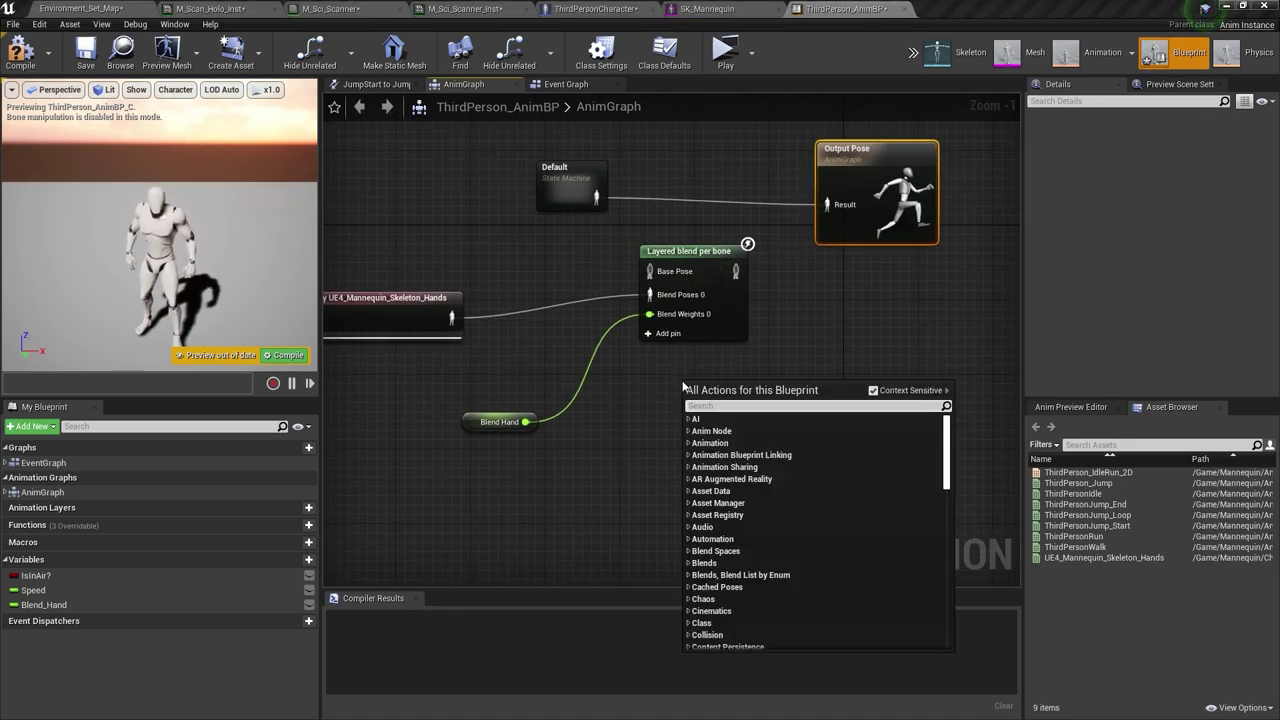
{"action": "type", "text": "layered"}
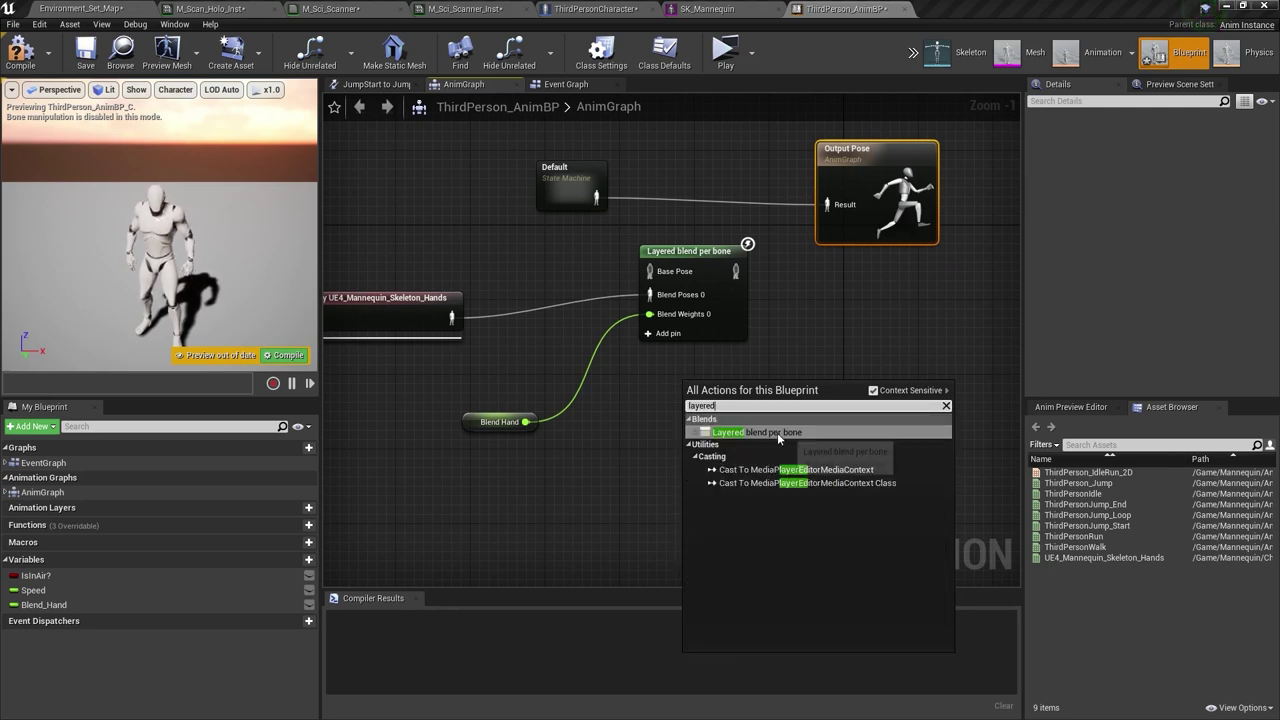
{"action": "left_click", "coordinate": [777, 432]}
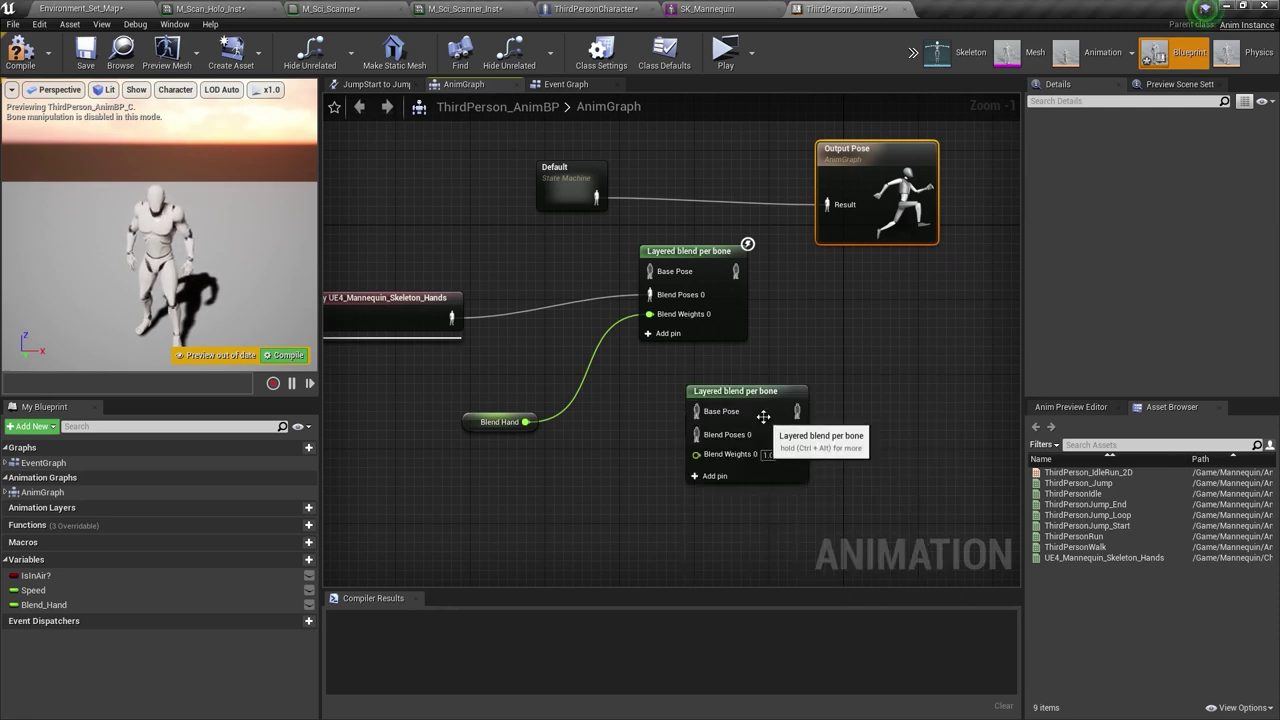
- Wire Default through the original Layered blend per bone node's Base Pose to Output Pose, and shift the Play UE4_Mannequin_Skeleton_Hands node up
{"action": "left_click_drag", "start_coordinate": [597, 201], "coordinate": [650, 271]}
{"action": "left_click_drag", "start_coordinate": [736, 271], "coordinate": [828, 205]}
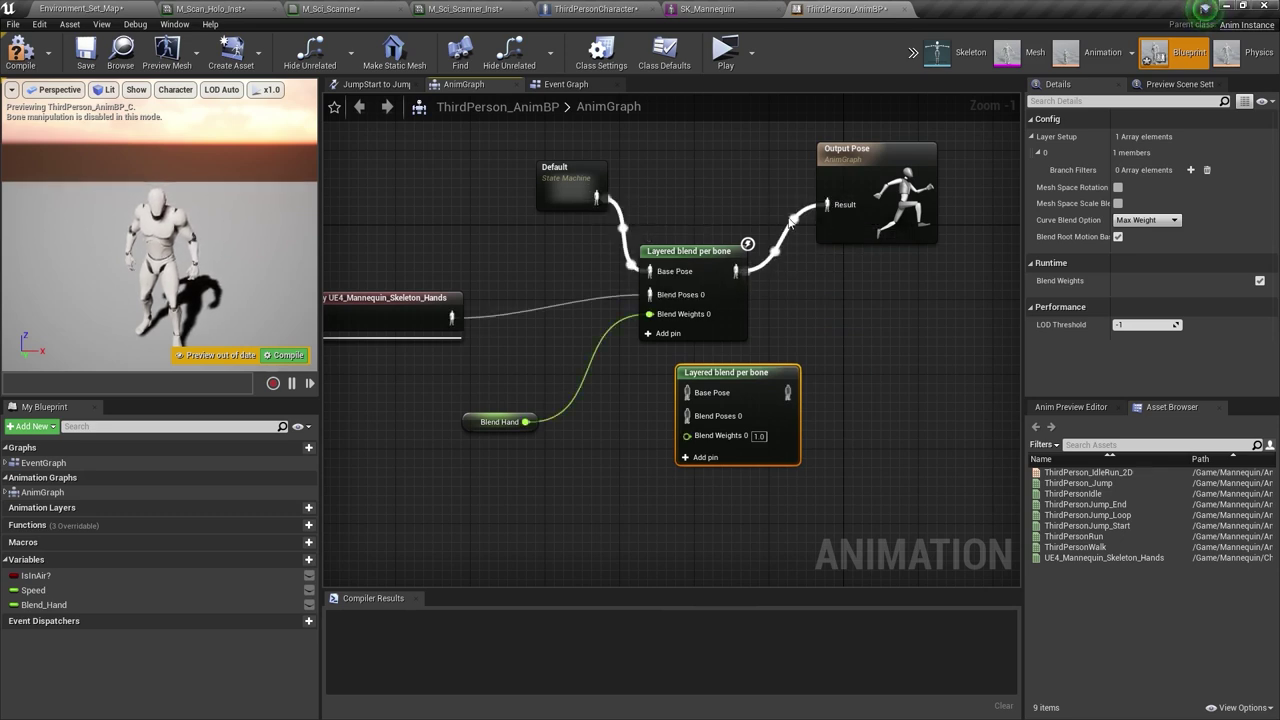
{"action": "right_click_drag", "start_coordinate": [423, 304], "coordinate": [507, 240]}
{"action": "left_click_drag", "start_coordinate": [507, 240], "coordinate": [505, 212]}
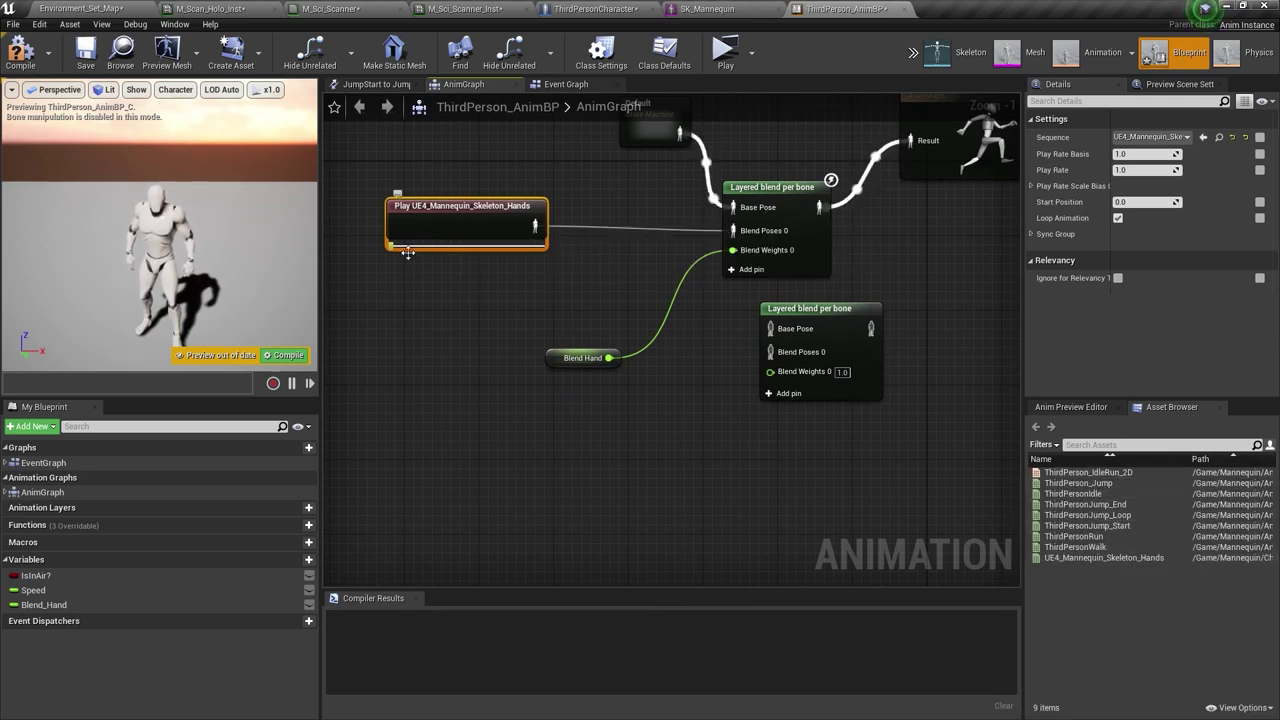
- Open the UE4_Mannequin_Skeleton_Hands animation and inspect the raised-arm pose from different angles
{"action": "double_click", "coordinate": [1122, 560]}
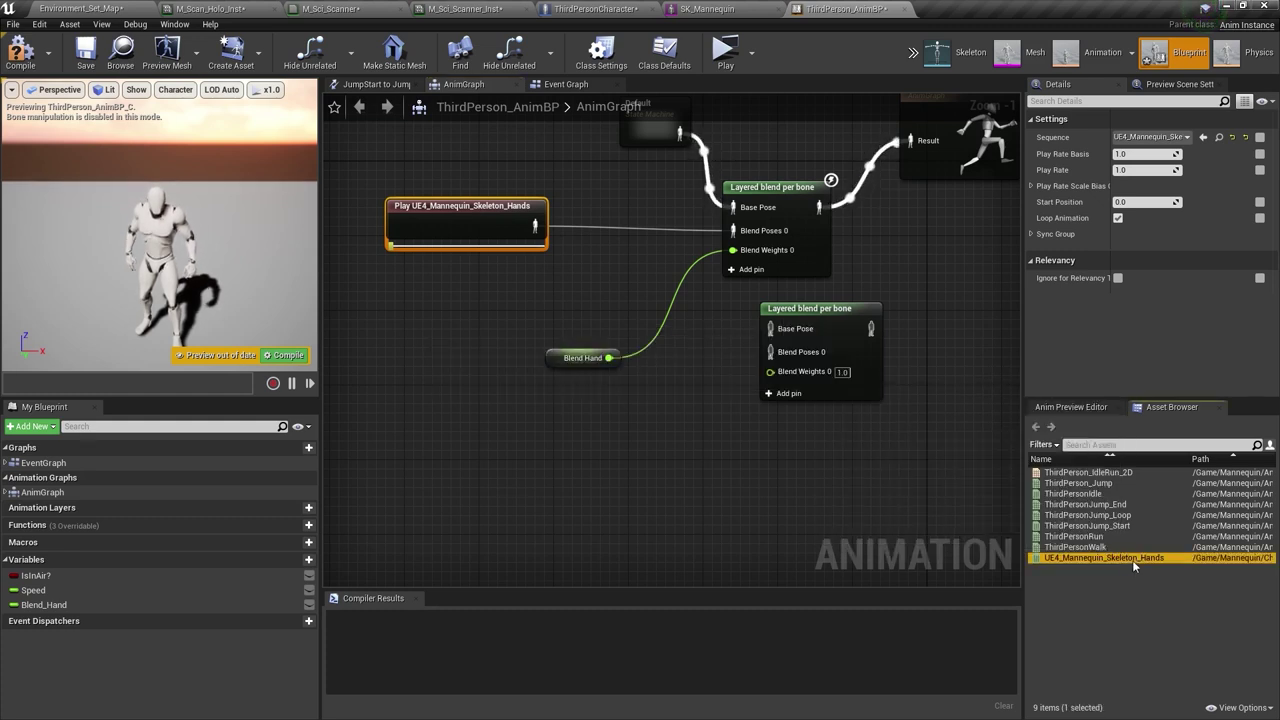
{"action": "right_click_drag", "start_coordinate": [748, 331], "coordinate": [890, 338]}
{"action": "key", "text": "a"}
{"action": "key", "text": "w"}
{"action": "left_click_drag", "start_coordinate": [670, 305], "coordinate": [751, 163]}
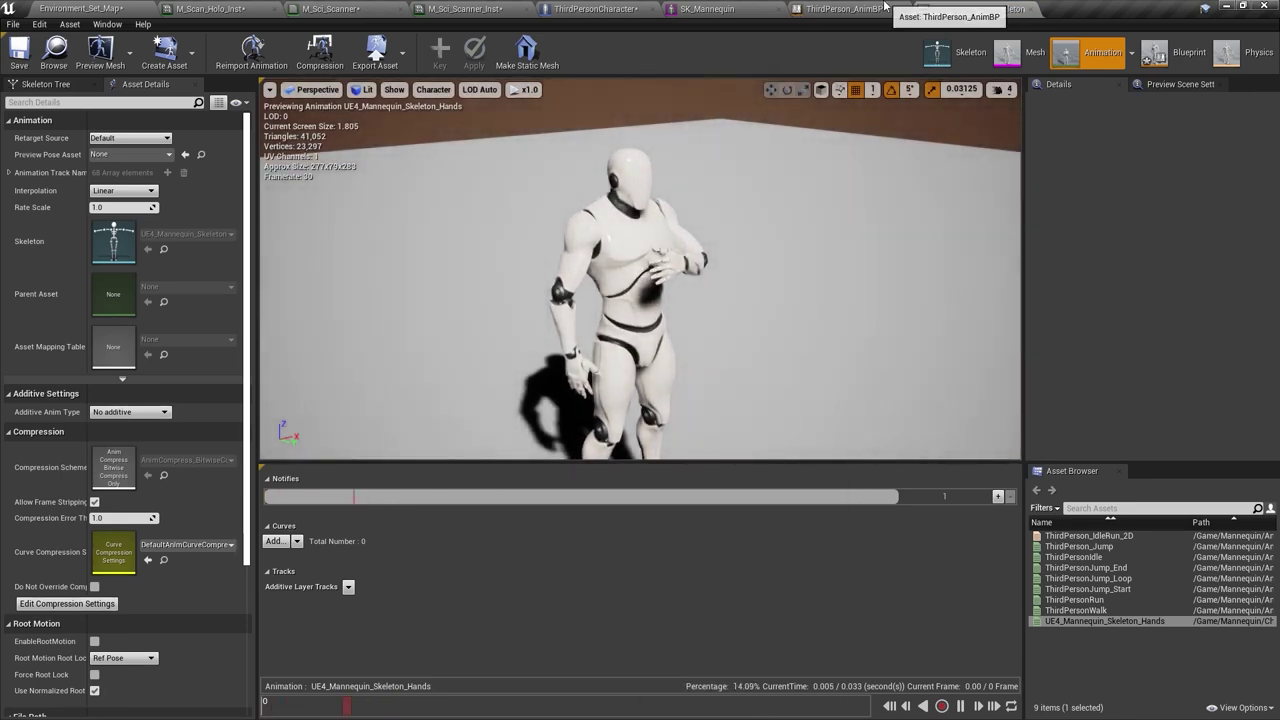
- Return to ThirdPerson_AnimBP and add another UE4_Mannequin_Skeleton_Hands animation player below the existing one in the AnimGraph
{"action": "left_click", "coordinate": [846, 8]}
{"action": "left_click_drag", "start_coordinate": [1110, 557], "coordinate": [433, 279]}
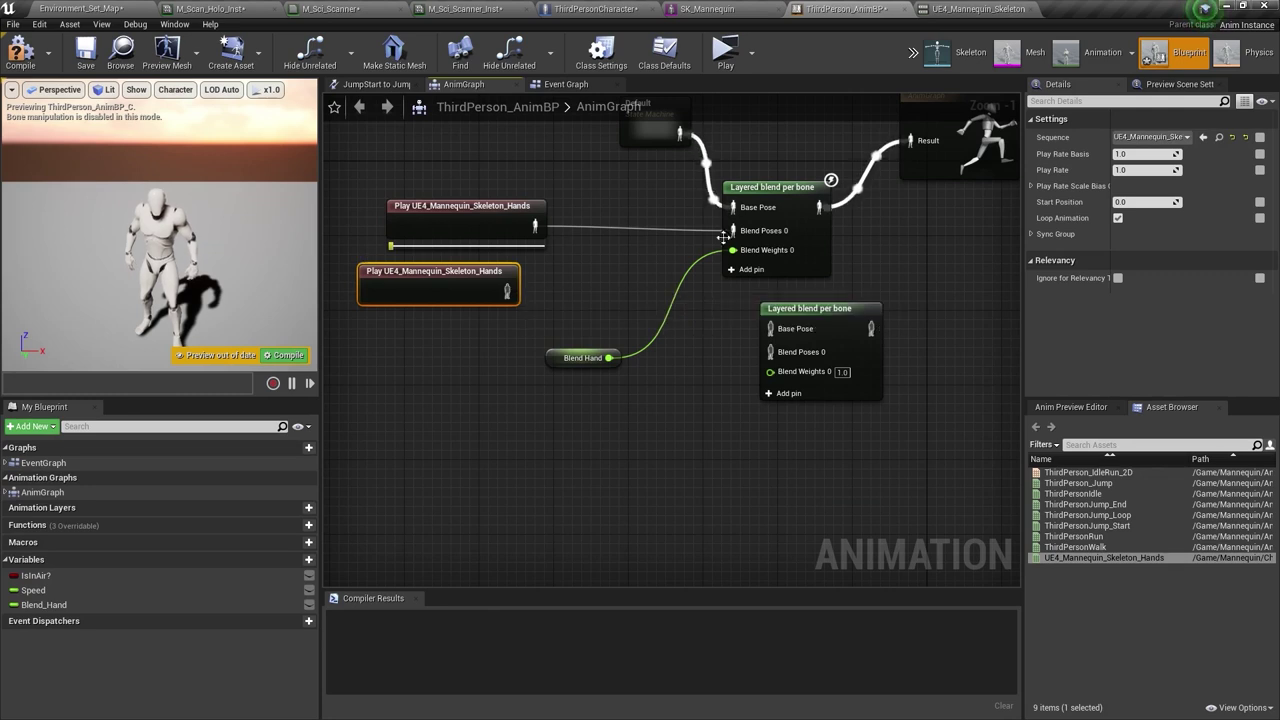
{"action": "right_click_drag", "start_coordinate": [735, 231], "coordinate": [629, 258]}
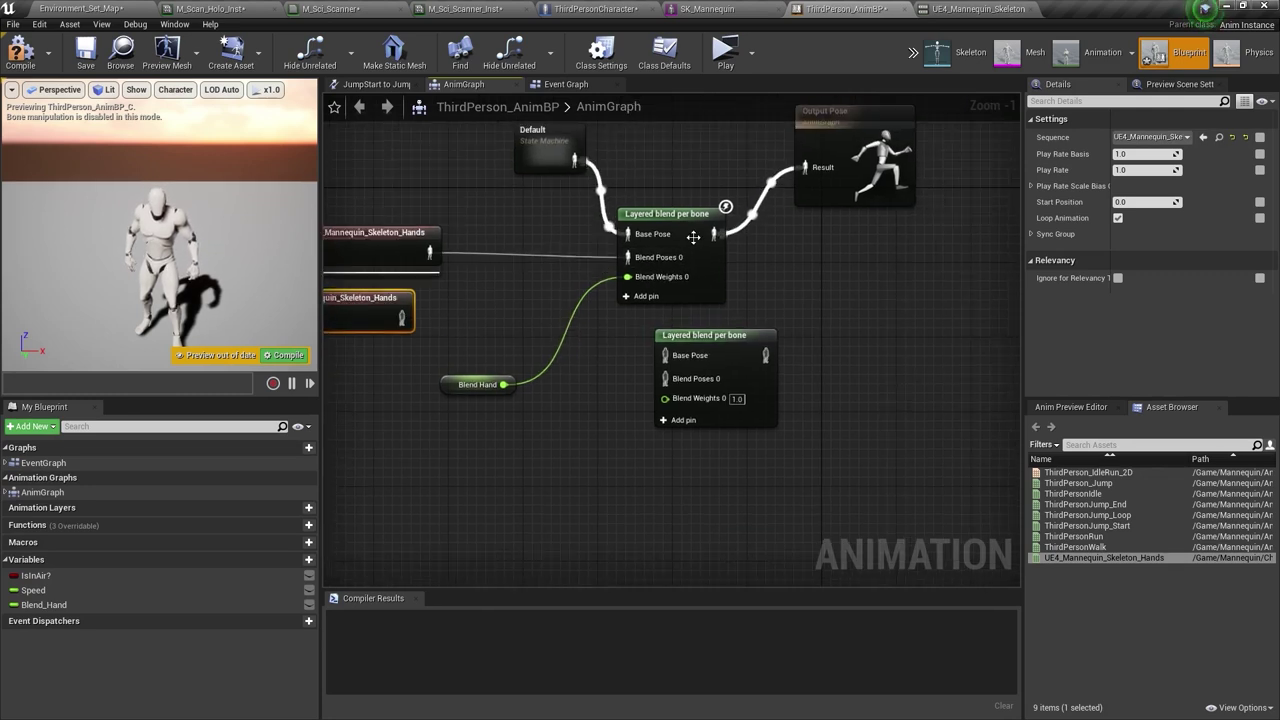
- Examine the branch filter of the connected Layered blend per bone node and test the scanner arm pose in the standalone preview
{"action": "left_click", "coordinate": [667, 216]}
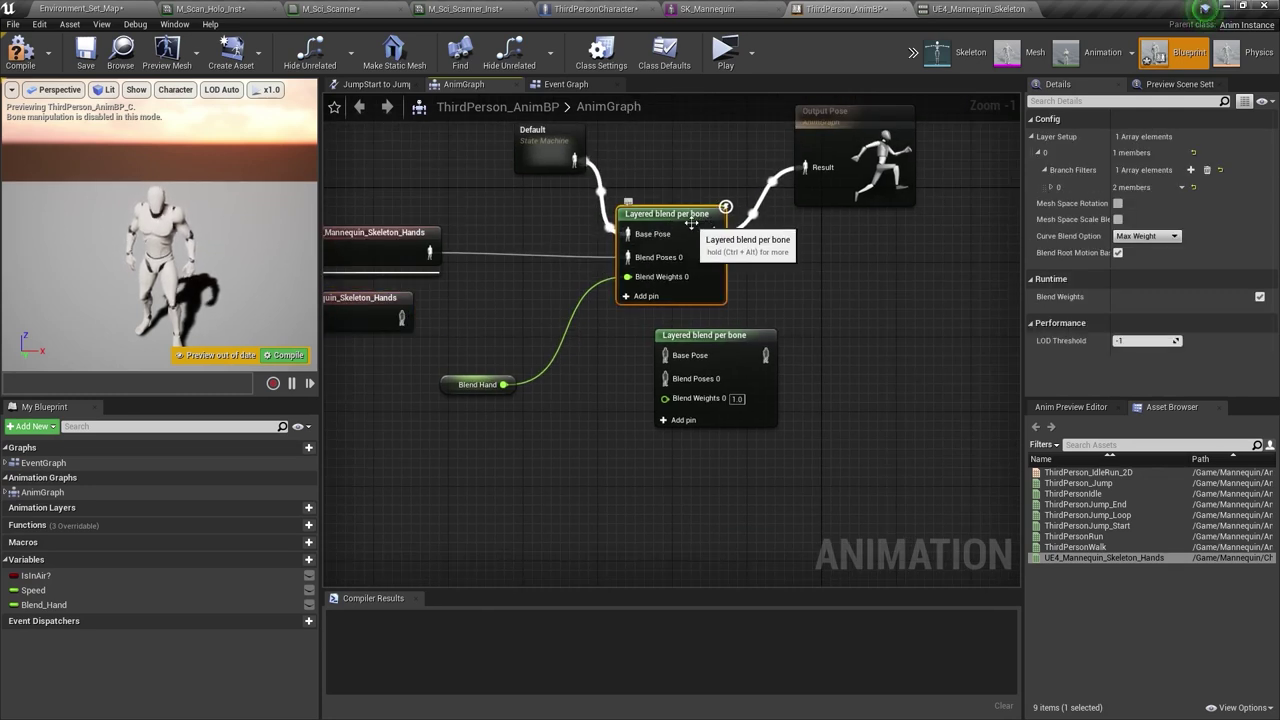
{"action": "left_click", "coordinate": [1051, 188]}
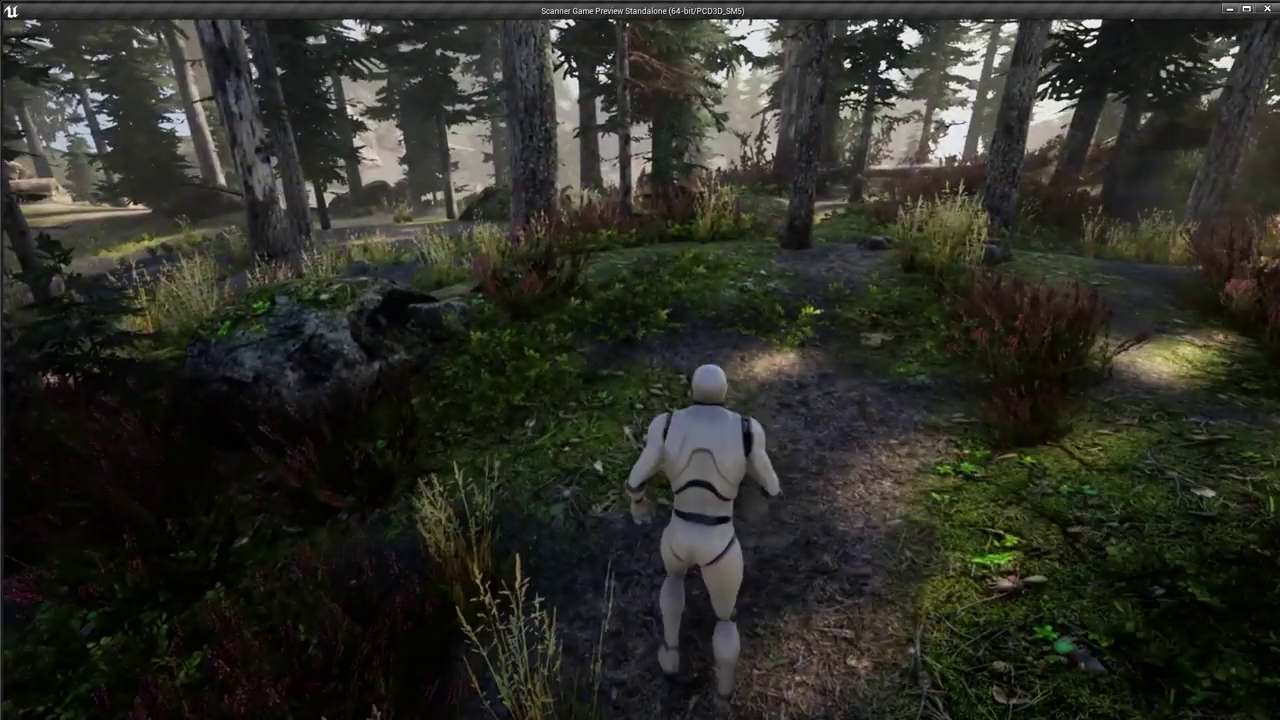
{"action": "key", "text": "e"}
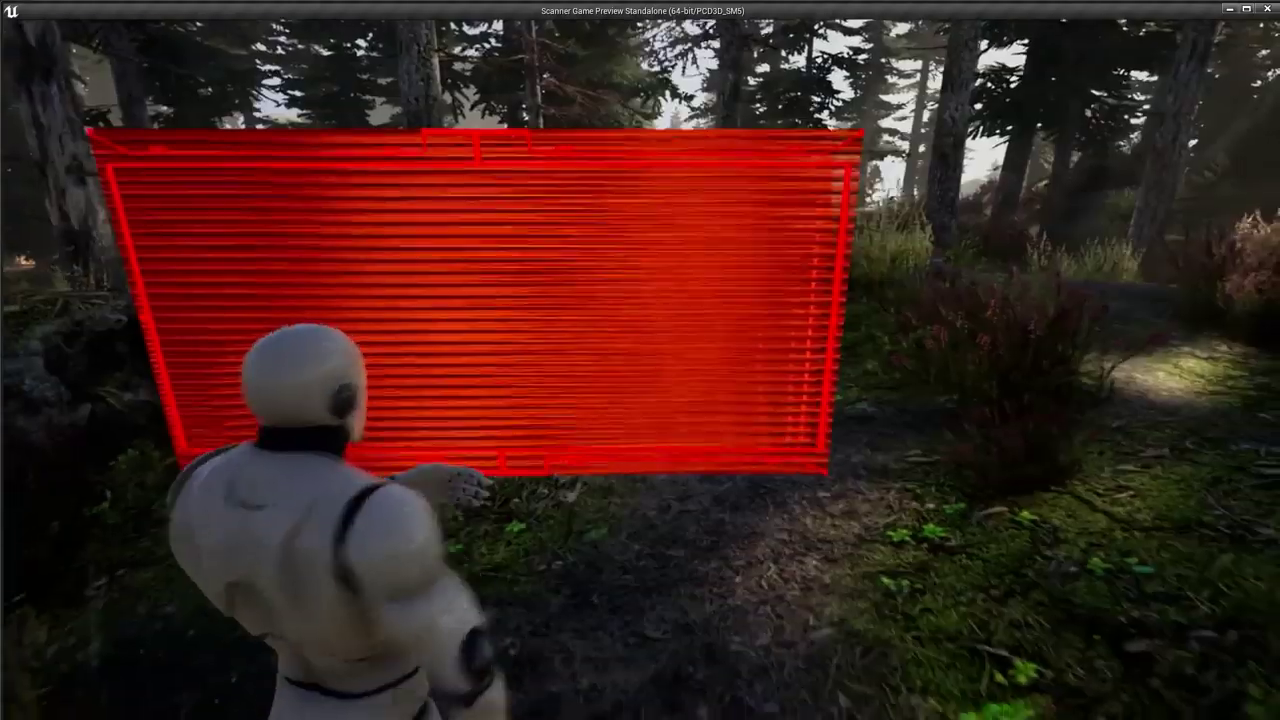
{"action": "key", "text": "w"}
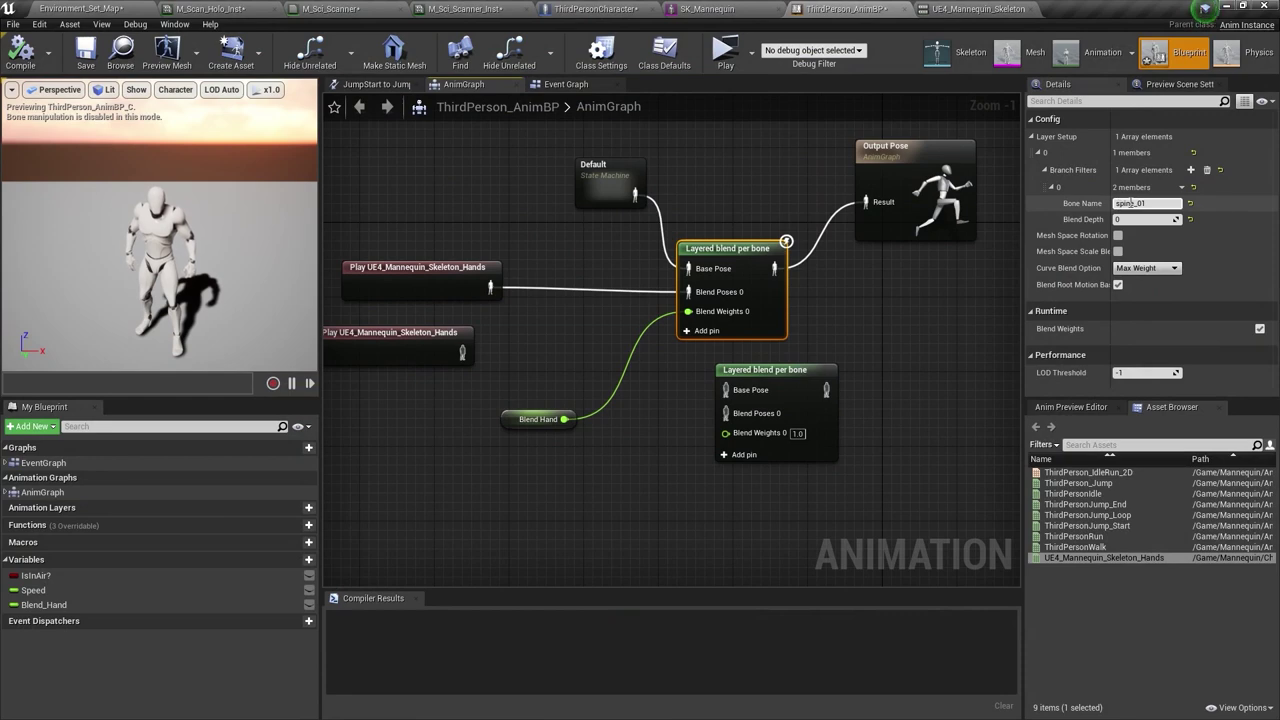
- Open the mannequin's skeleton and locate the spine_01 bone in its bone hierarchy
{"action": "left_click", "coordinate": [597, 8]}
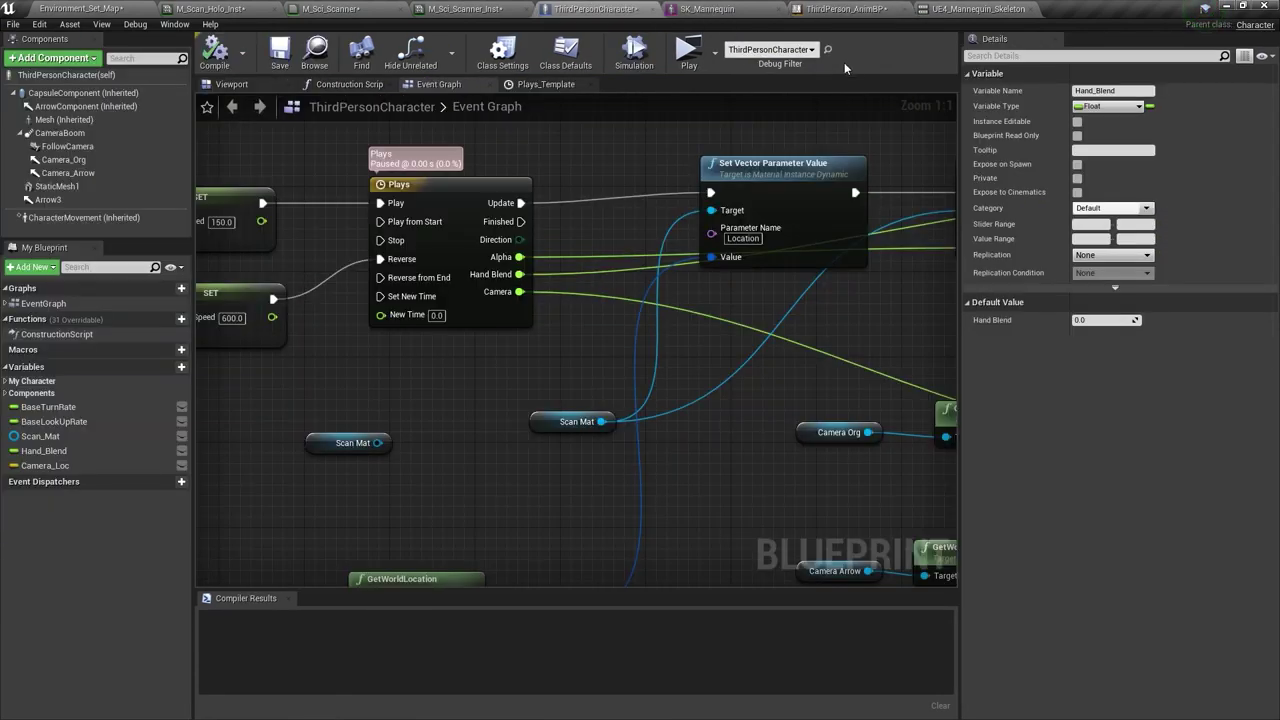
{"action": "left_click", "coordinate": [758, 7]}
{"action": "left_click", "coordinate": [955, 52]}
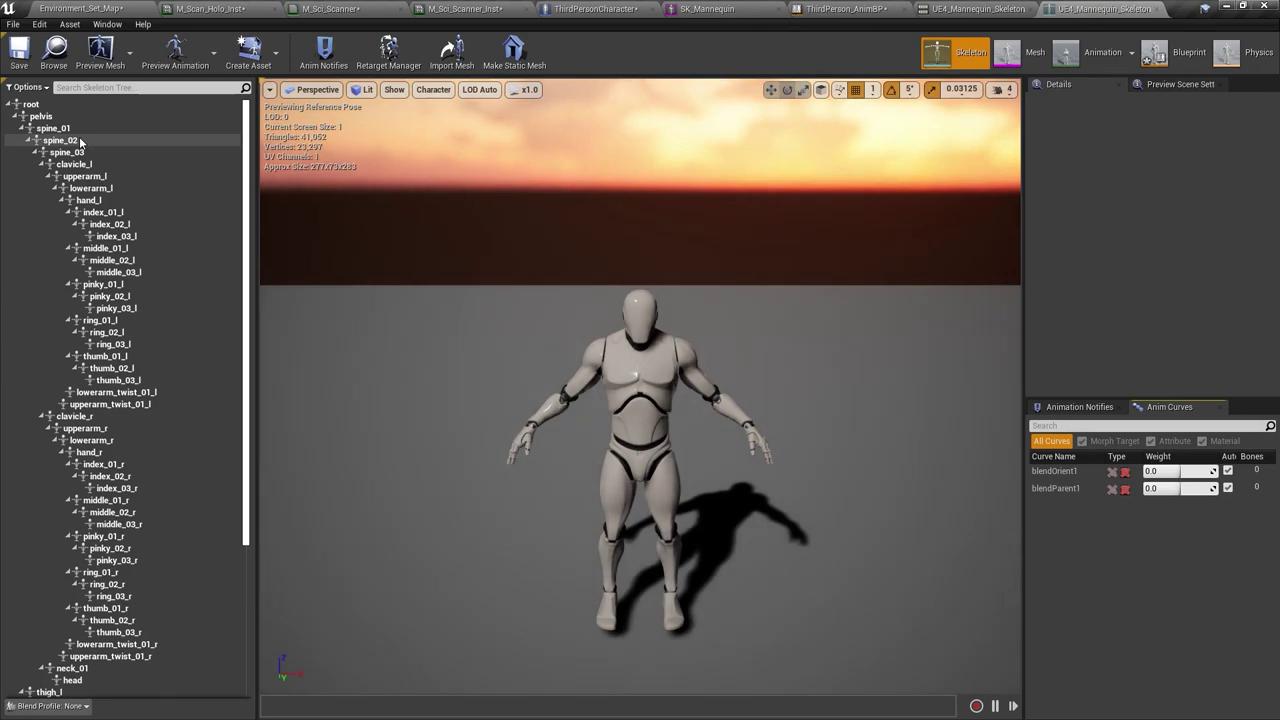
{"action": "left_click", "coordinate": [50, 128]}
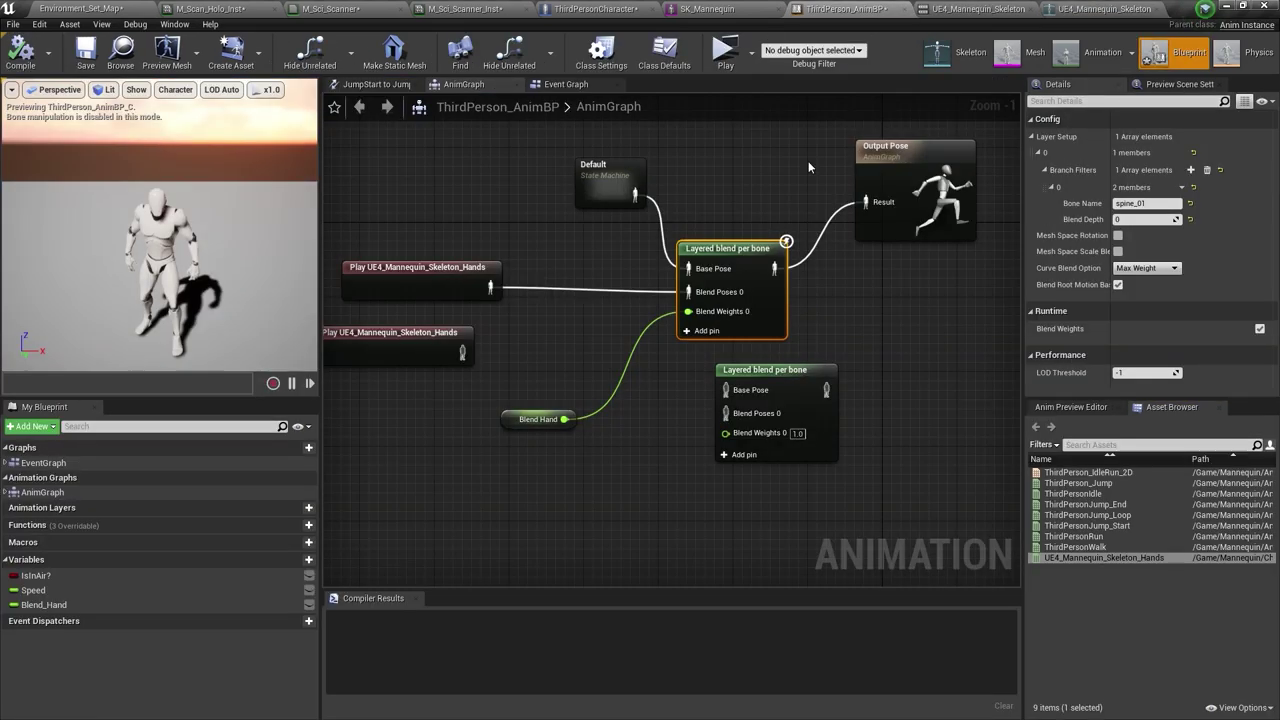
- Spread out the Default state machine and the connected Play UE4_Mannequin_Skeleton_Hands node to the left of the blend node in the AnimGraph
{"action": "left_click_drag", "start_coordinate": [612, 181], "coordinate": [546, 186]}
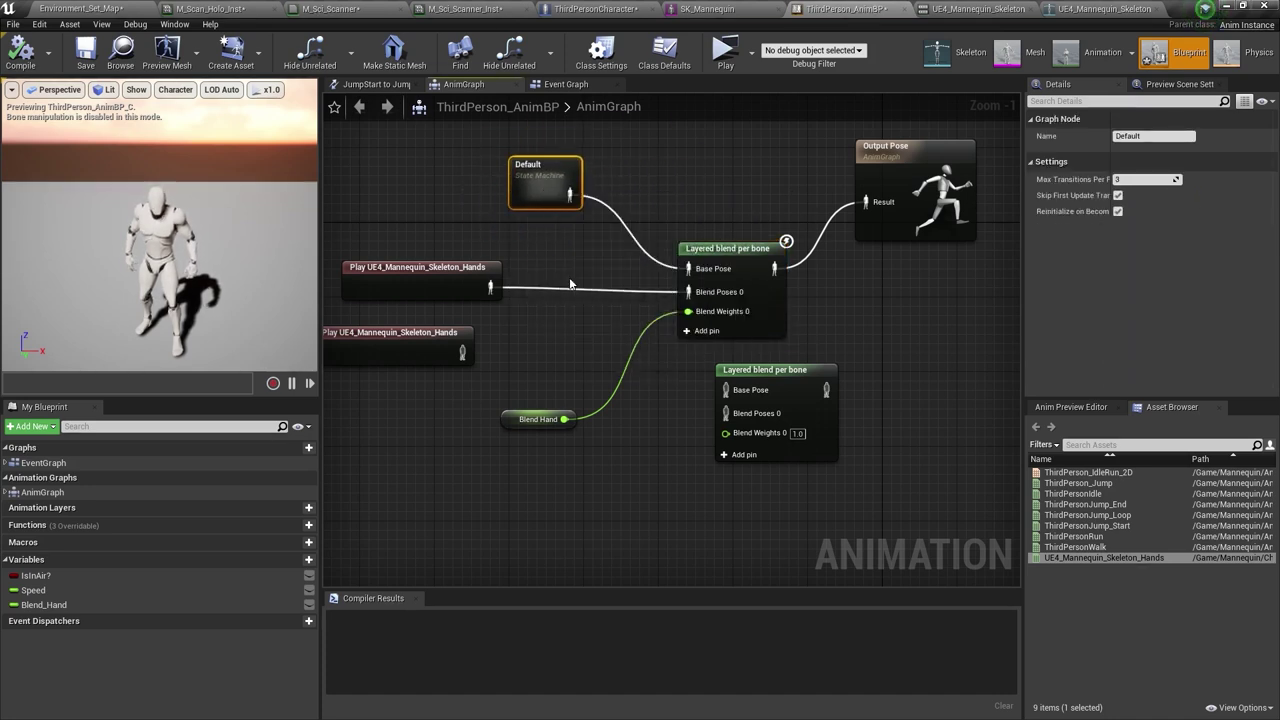
{"action": "right_click_drag", "start_coordinate": [444, 297], "coordinate": [535, 254]}
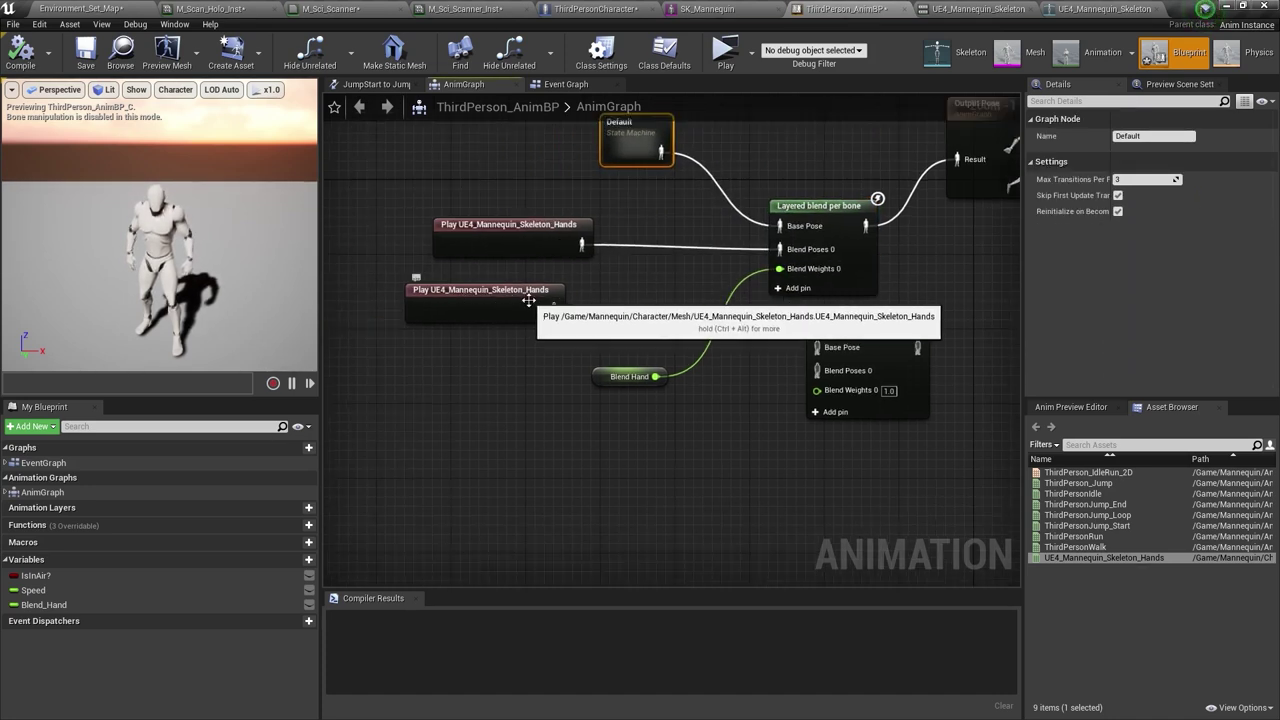
{"action": "right_click_drag", "start_coordinate": [757, 339], "coordinate": [685, 363]}
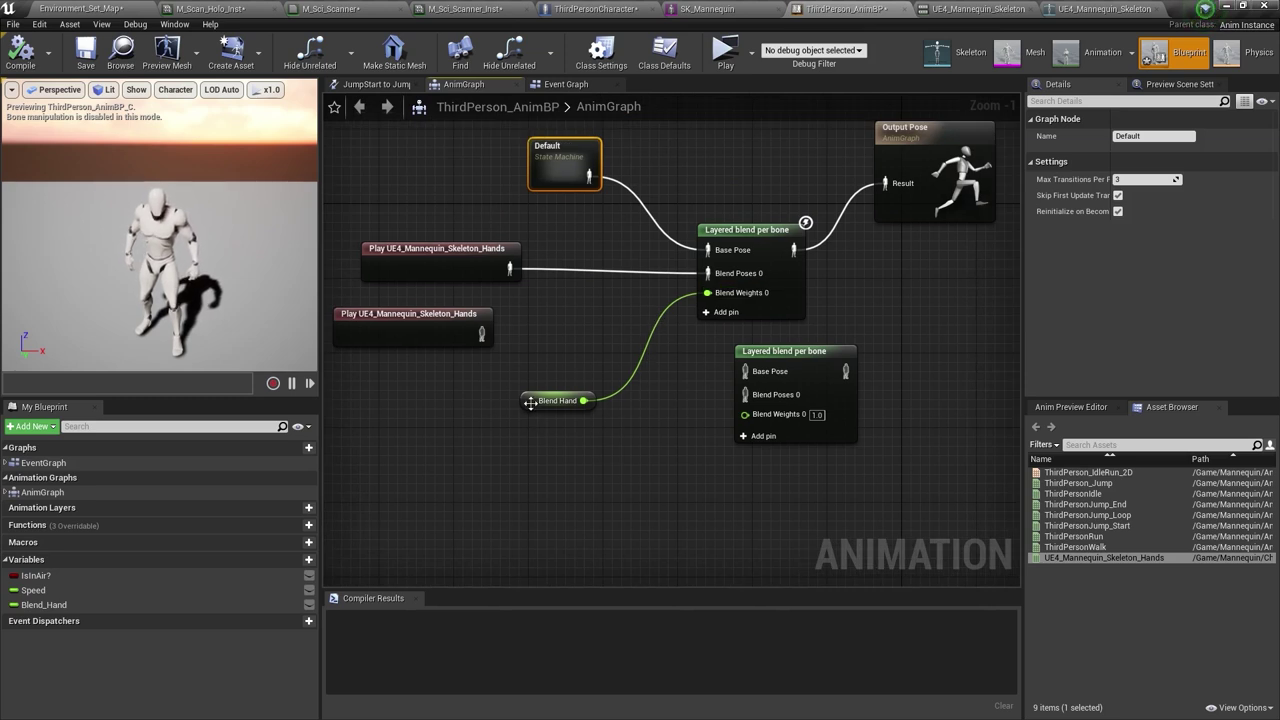
{"action": "left_click_drag", "start_coordinate": [569, 171], "coordinate": [513, 153]}
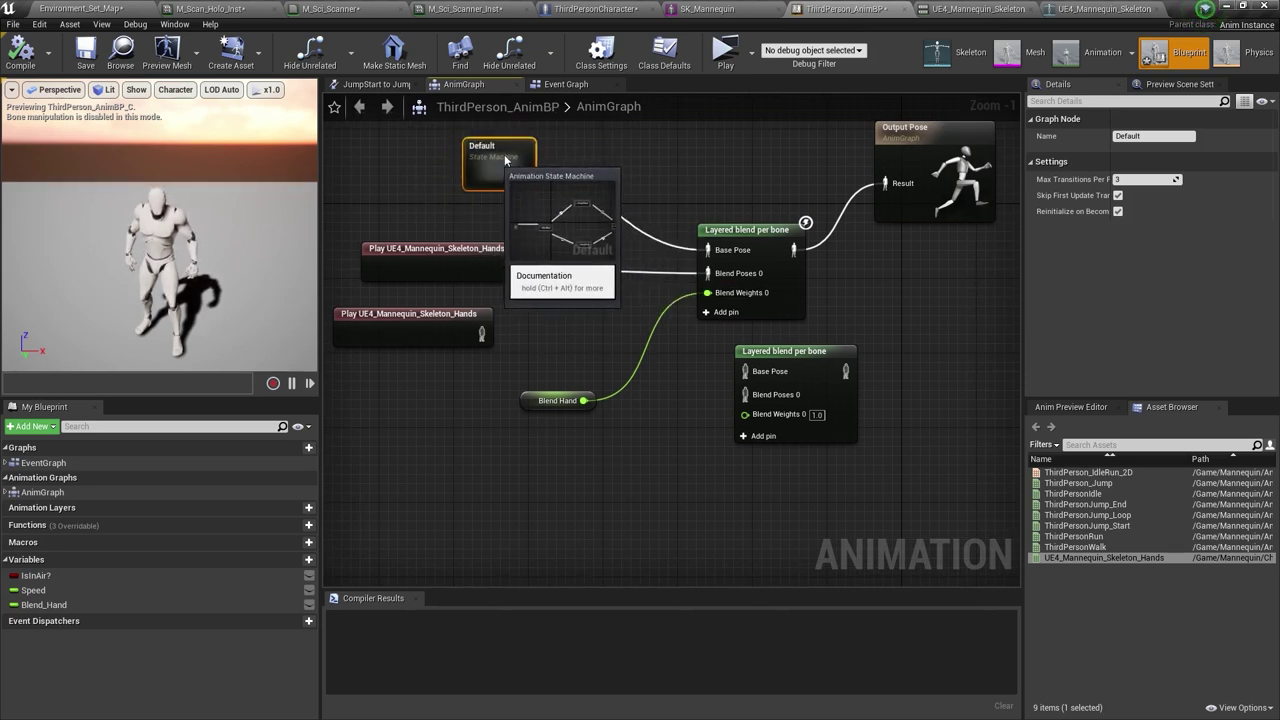
{"action": "left_click_drag", "start_coordinate": [478, 257], "coordinate": [496, 239]}
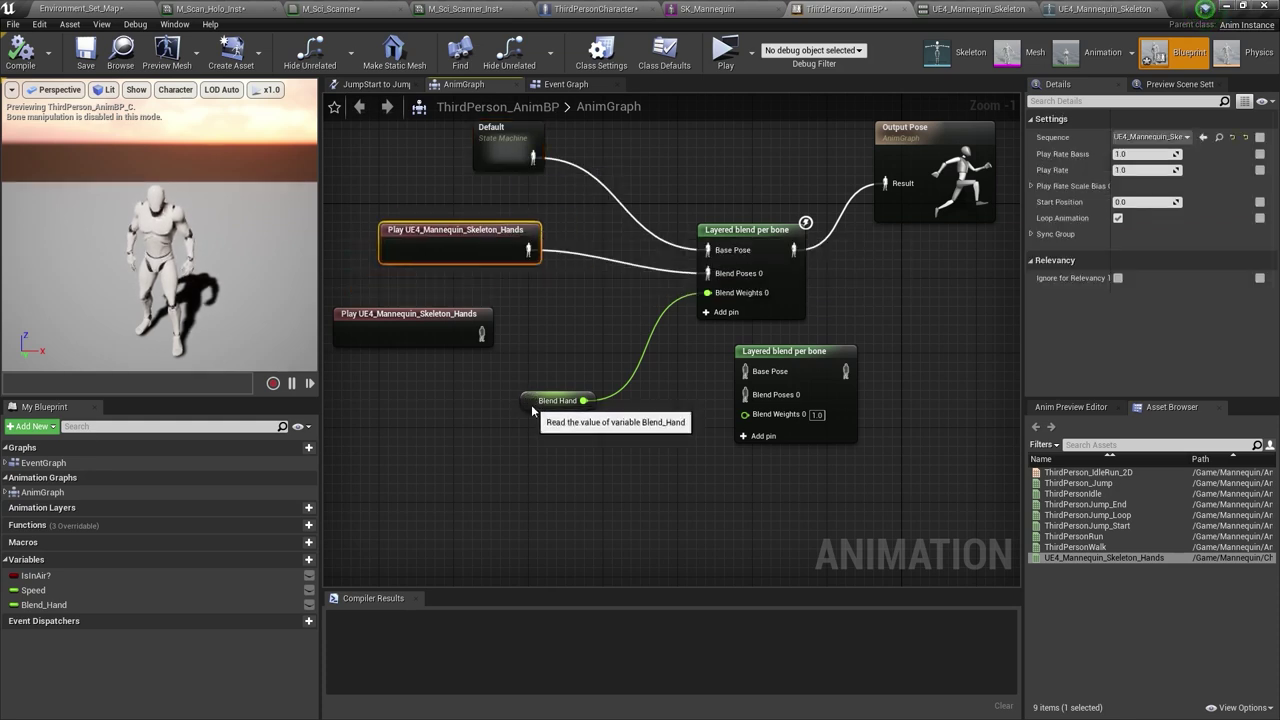
{"action": "left_click", "coordinate": [511, 404]}
{"action": "right_click_drag", "start_coordinate": [557, 241], "coordinate": [579, 258]}
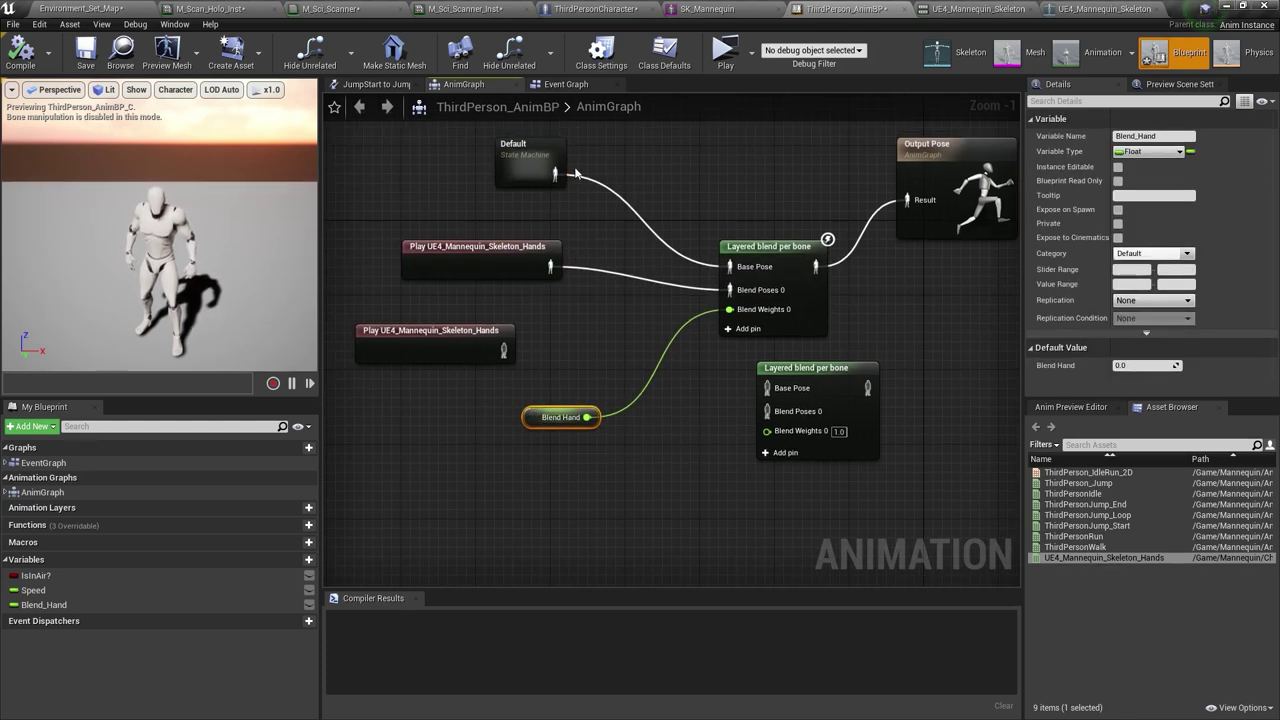
{"action": "mouse_move", "coordinate": [531, 162]}
{"action": "left_mouse_down"}
{"action": "mouse_move", "coordinate": [595, 151]}
{"action": "mouse_move", "coordinate": [522, 172]}
{"action": "left_mouse_up"}
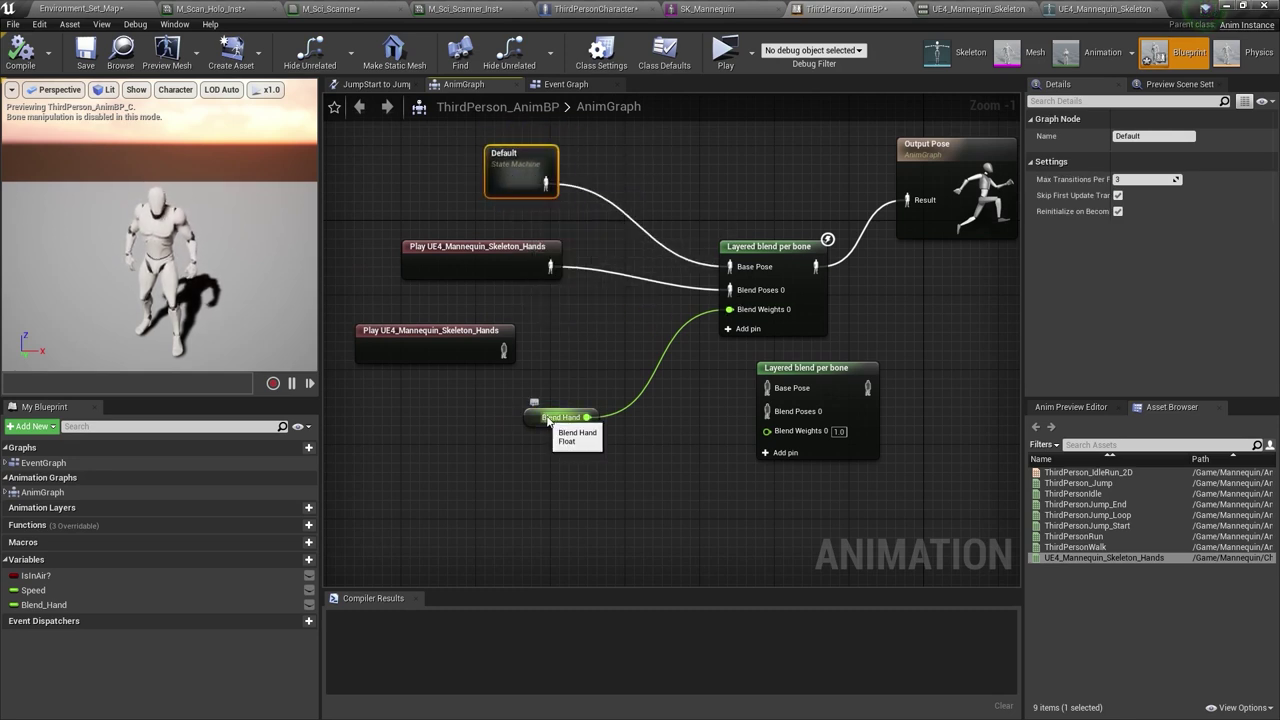
{"action": "left_click_drag", "start_coordinate": [519, 252], "coordinate": [519, 267]}
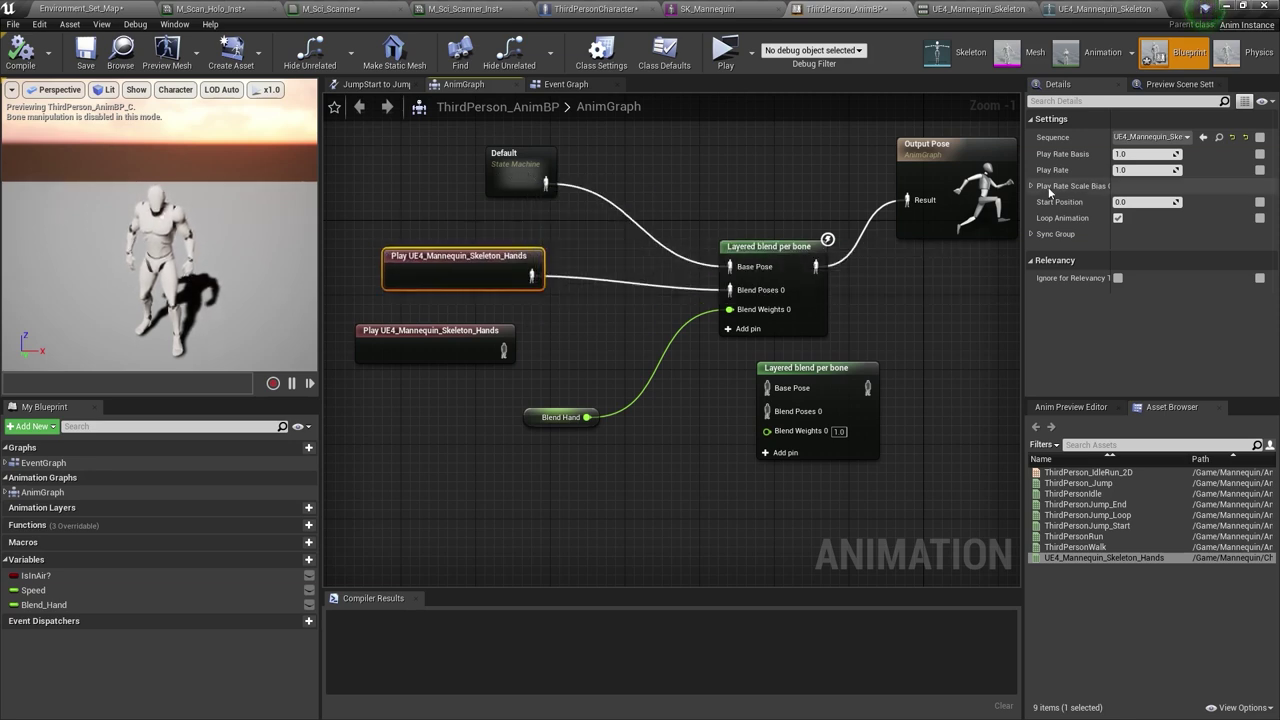
- Set the branch filter's bone name to spine_01 on the connected Layered blend per bone node
{"action": "left_click", "coordinate": [820, 238]}
{"action": "left_click", "coordinate": [1147, 204]}
{"action": "type", "text": "spine_01"}
{"action": "key", "text": "Return"}
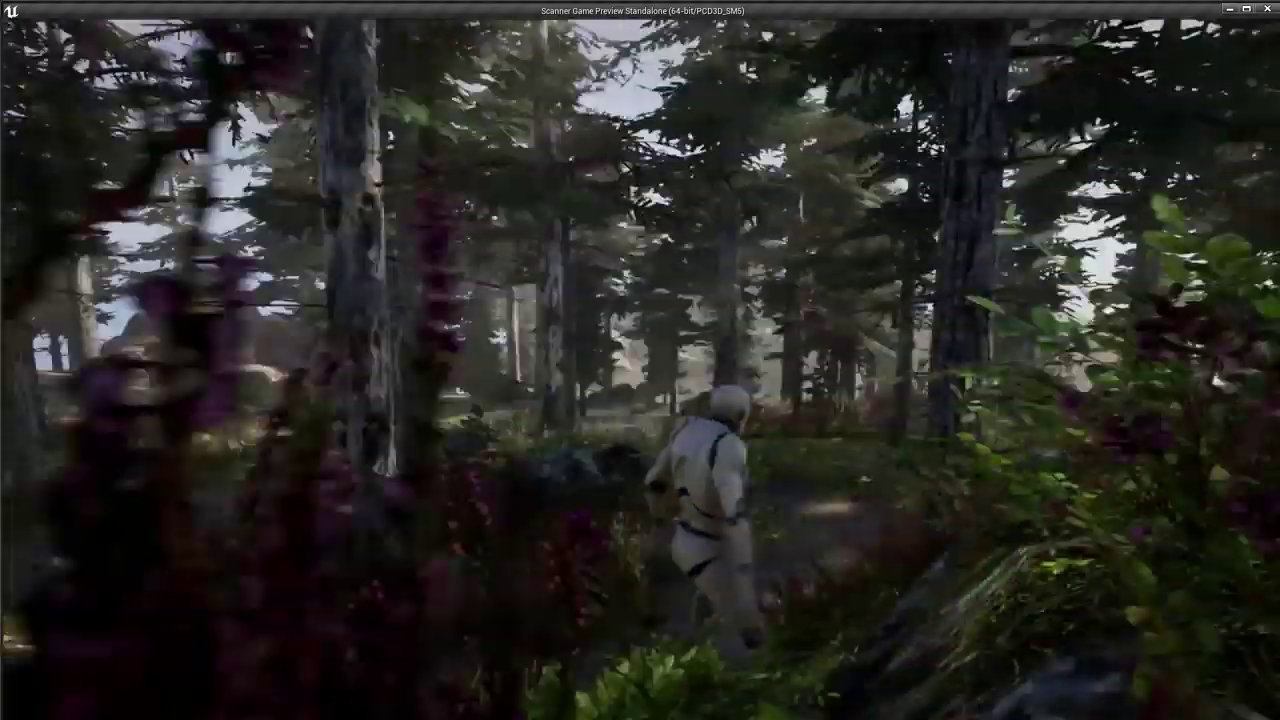
- Walk the character through the standalone preview, toggling the scanner to check the arm-pose blend, and return to the AnimGraph
{"action": "key", "text": "e"}
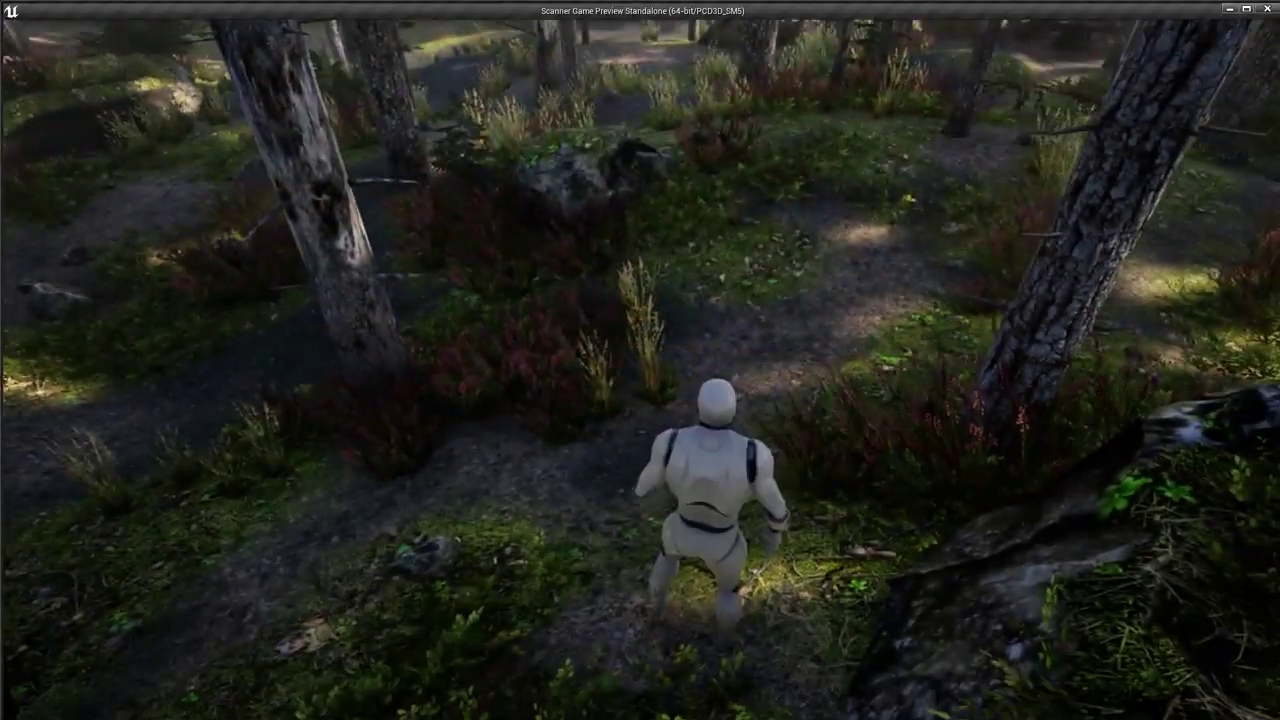
{"action": "key", "text": "w"}
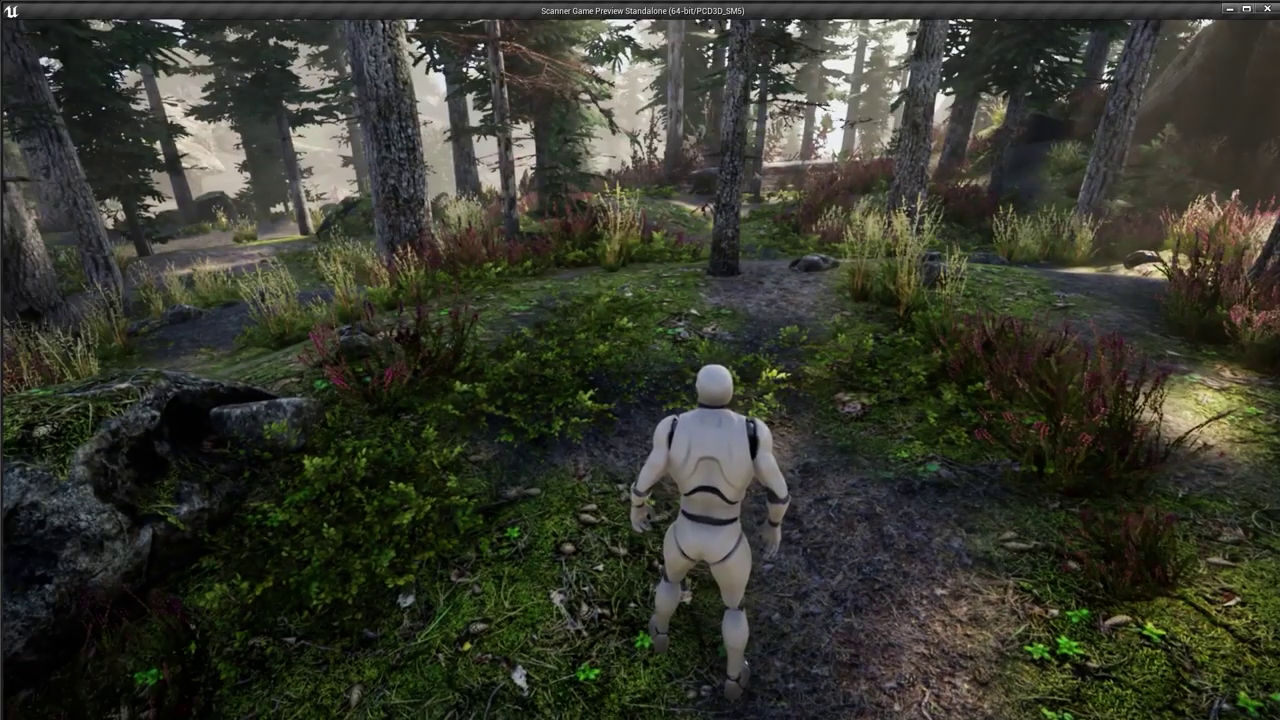
{"action": "key", "text": "e"}
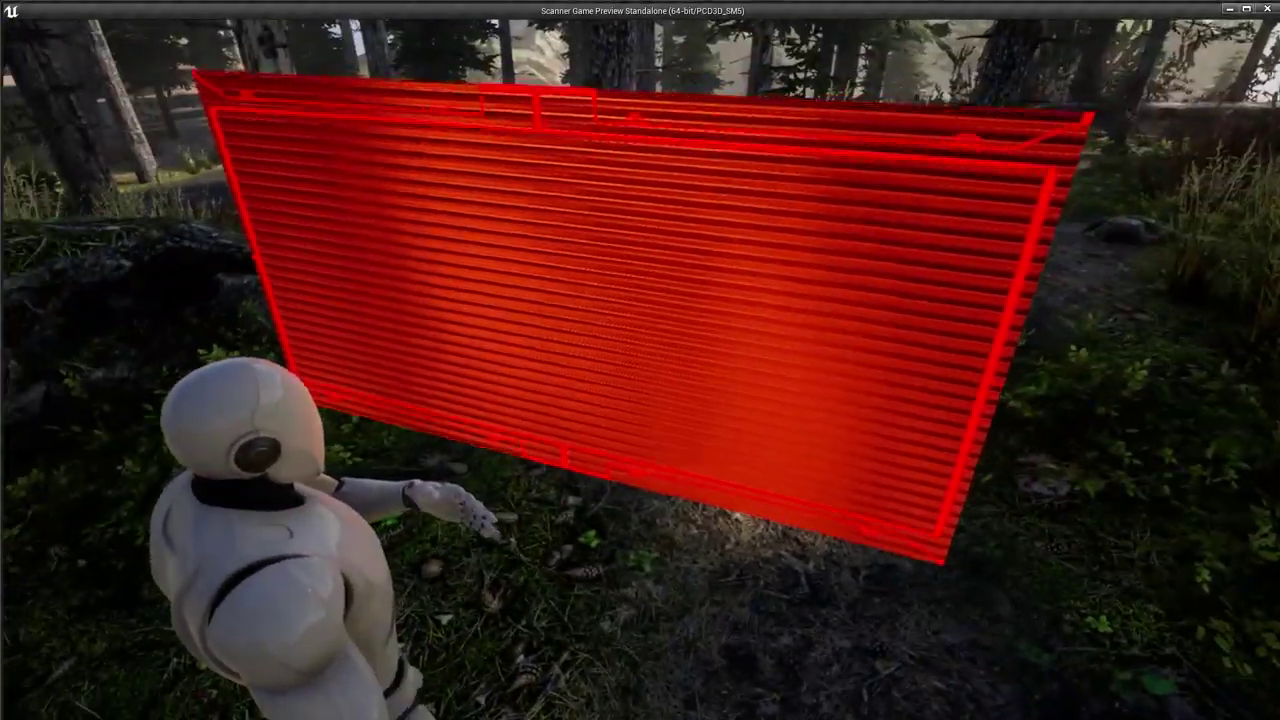
{"action": "key", "text": "e"}
{"action": "key", "text": "w"}
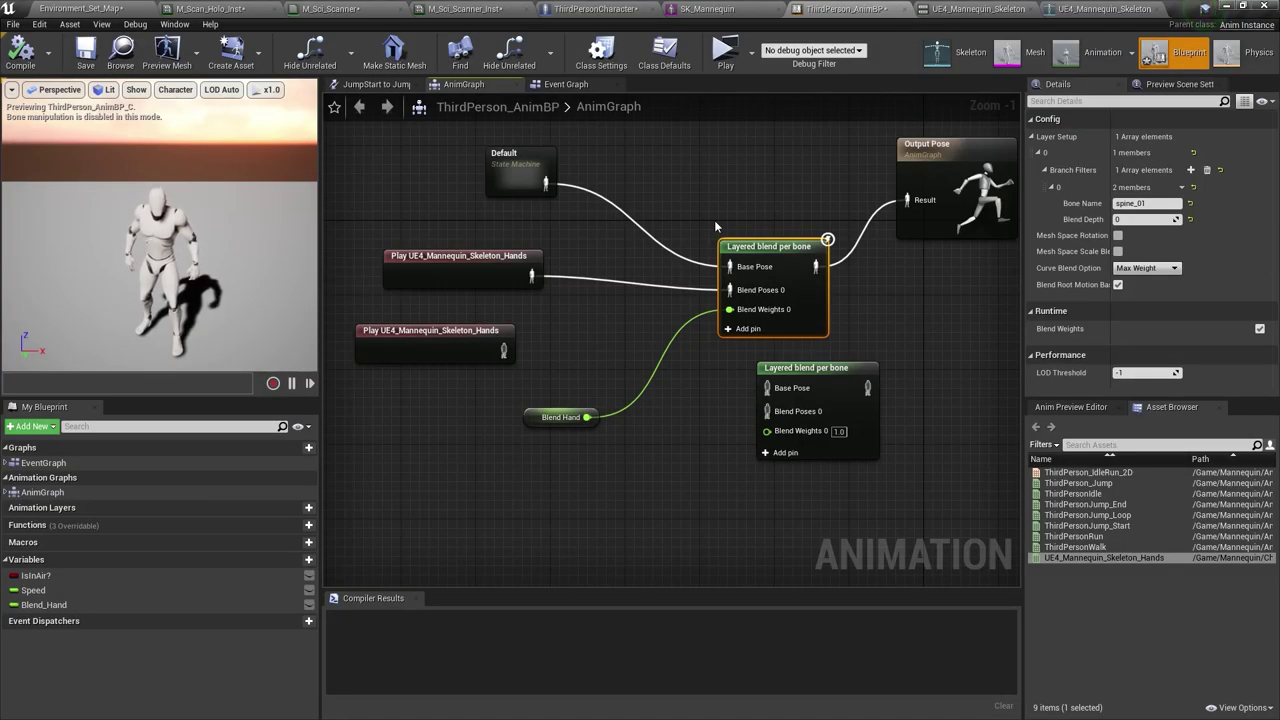
{"action": "right_click_drag", "start_coordinate": [804, 212], "coordinate": [718, 221]}
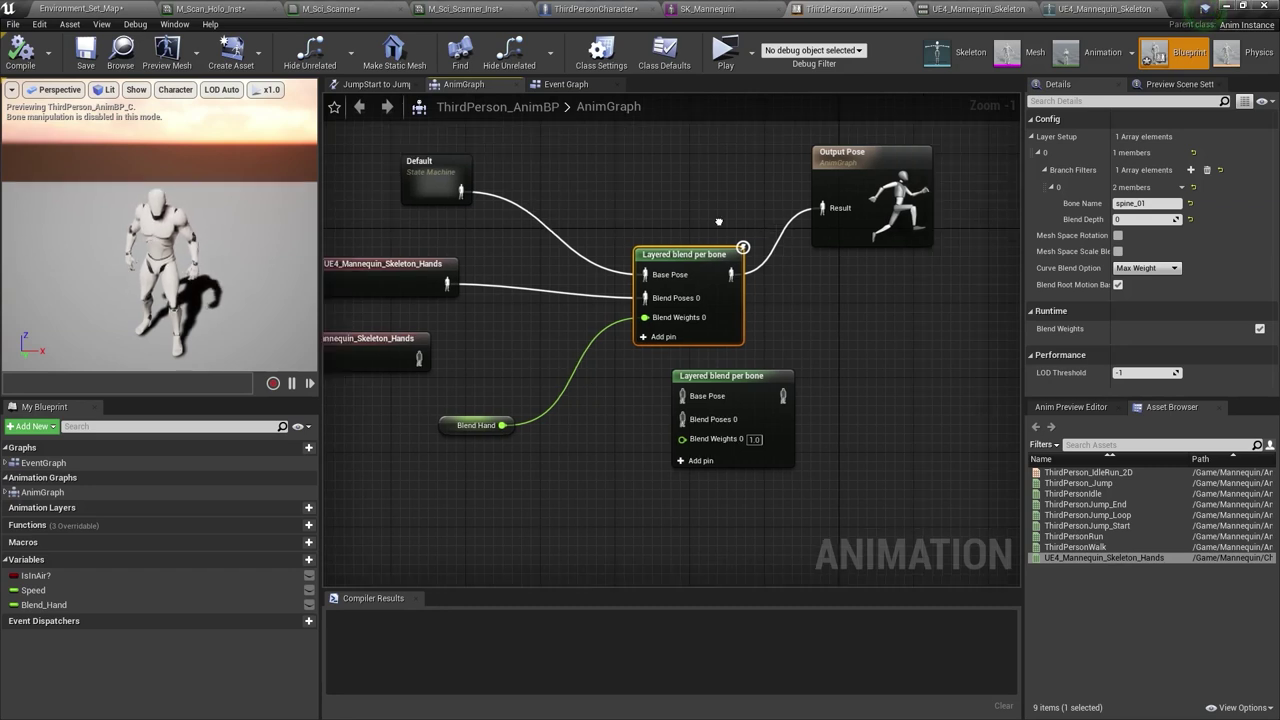